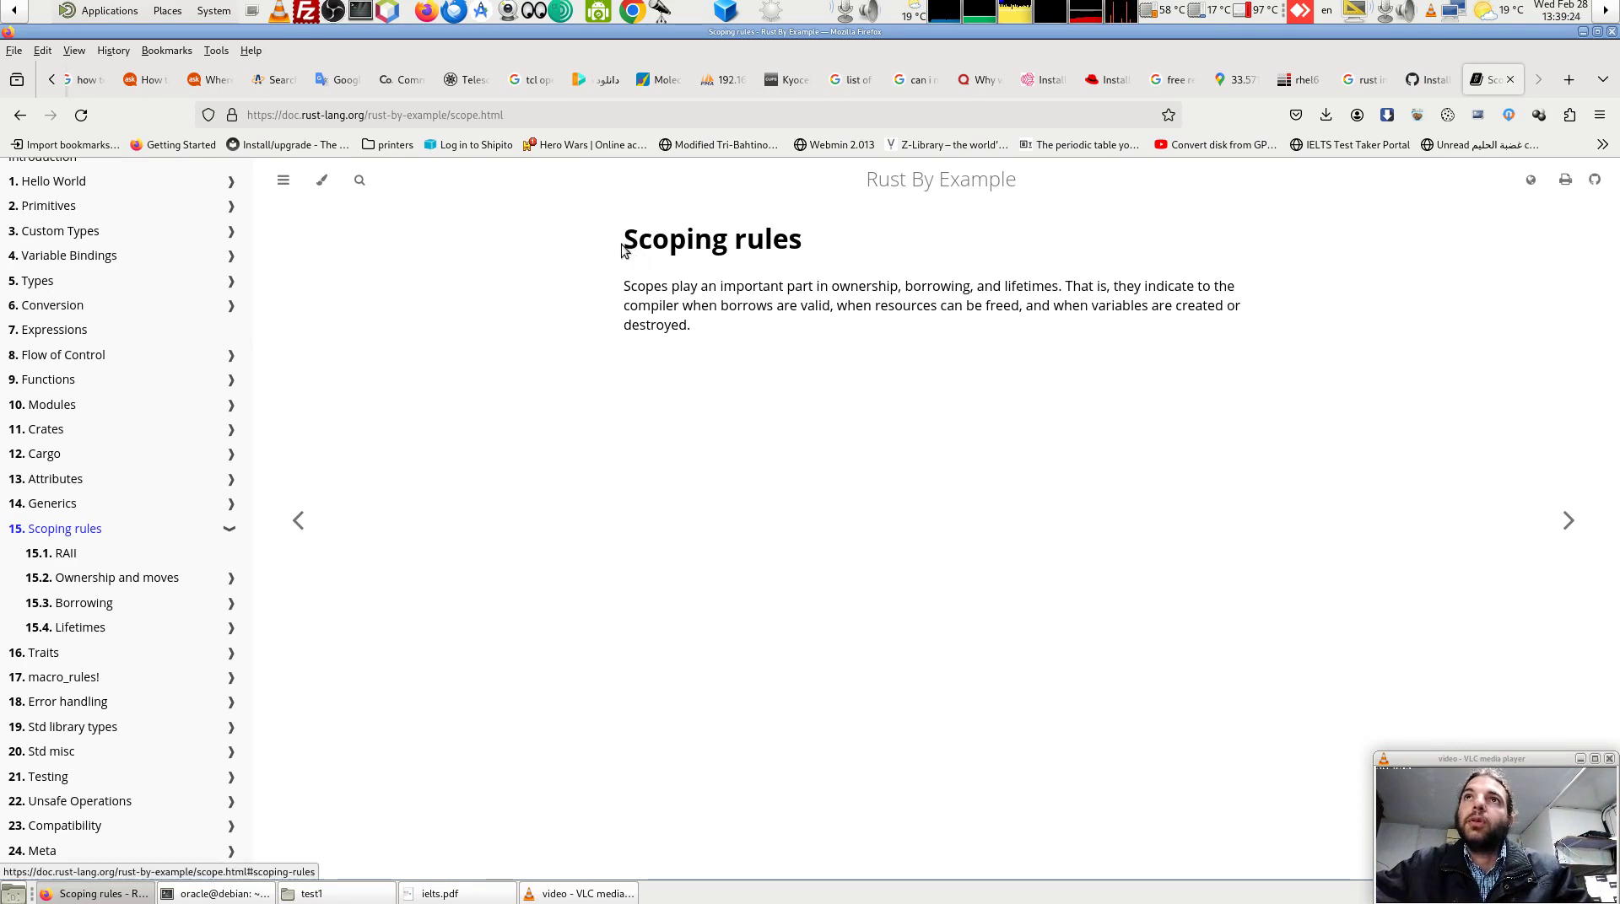
Highlight the Scoping rules heading, then just the word 'rules'
{"action": "left_click_drag", "start_coordinate": [623, 243], "coordinate": [806, 253]}
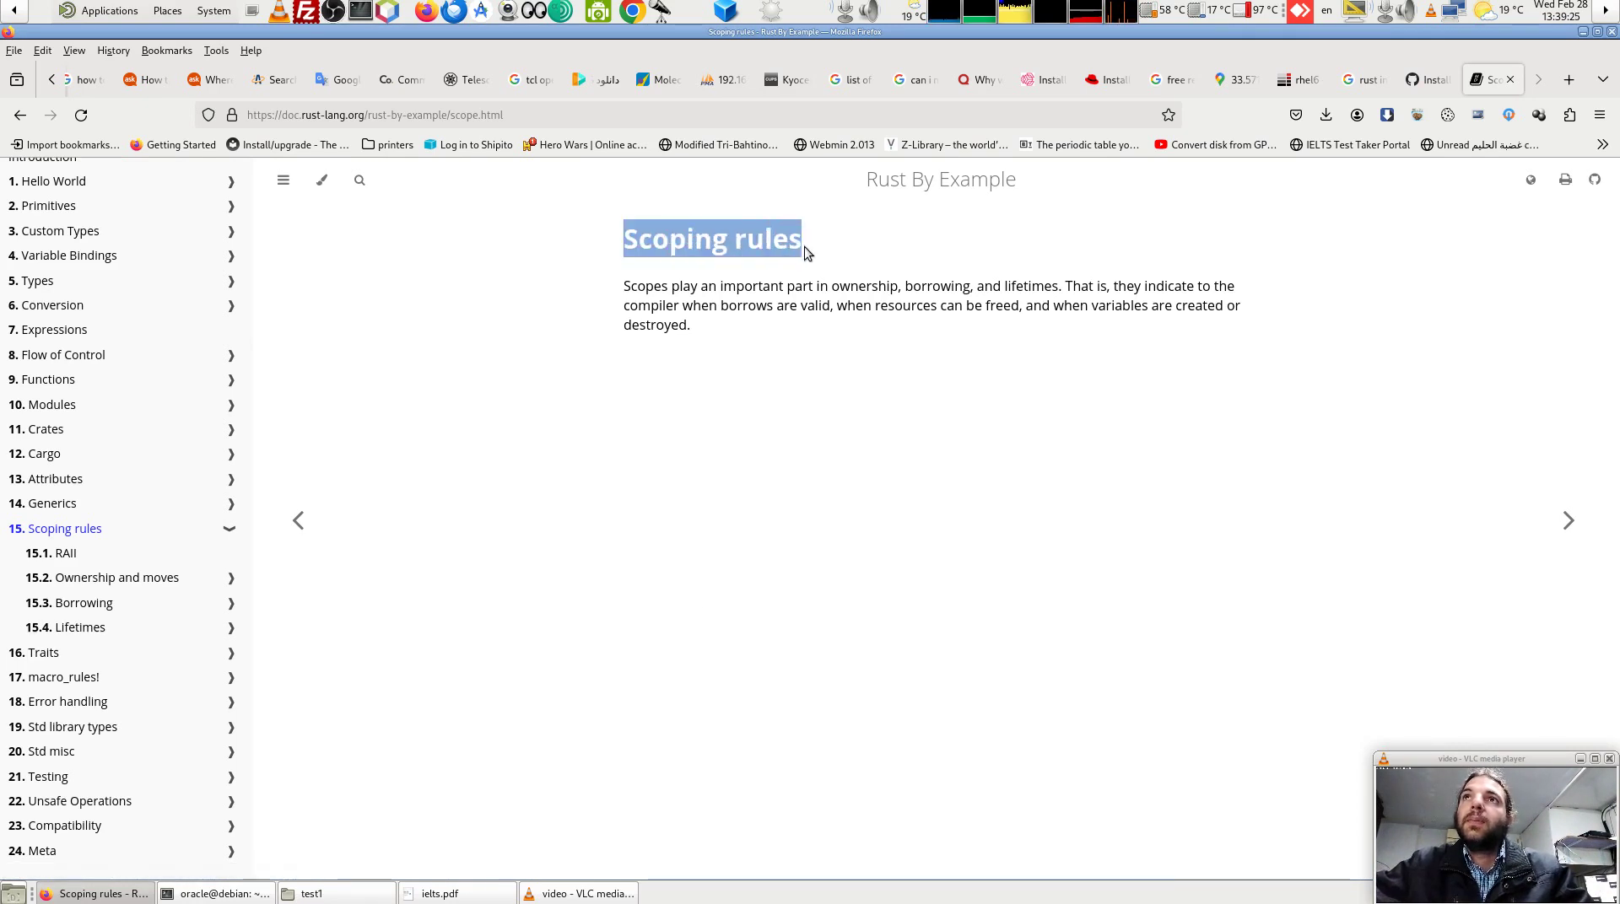
{"action": "left_click", "coordinate": [742, 373]}
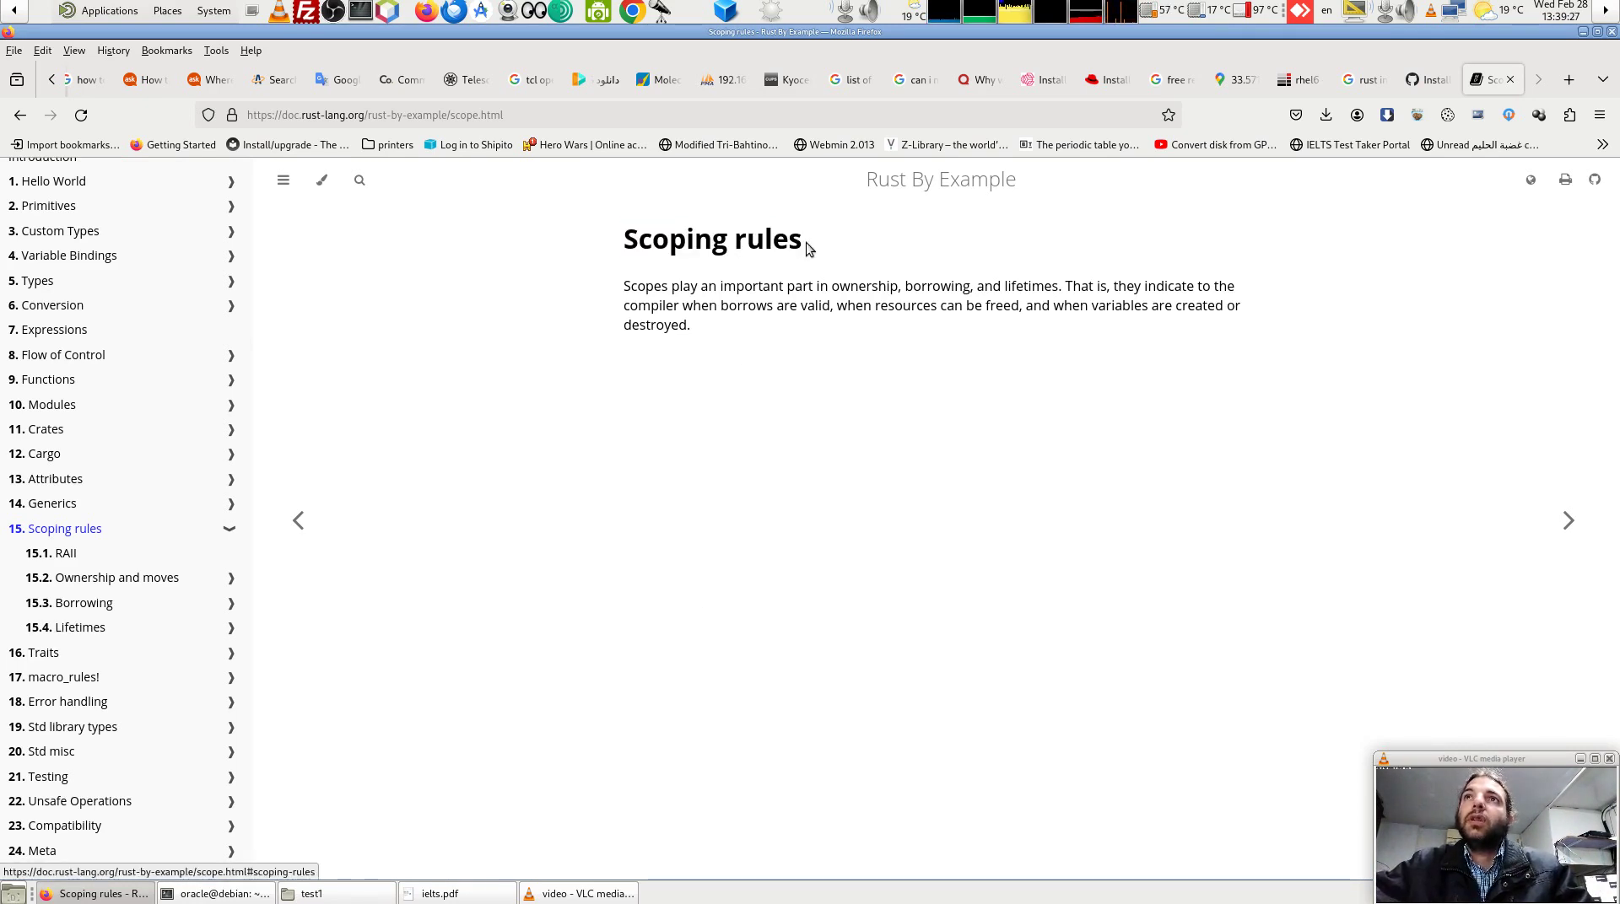
{"action": "left_click_drag", "start_coordinate": [807, 248], "coordinate": [732, 244]}
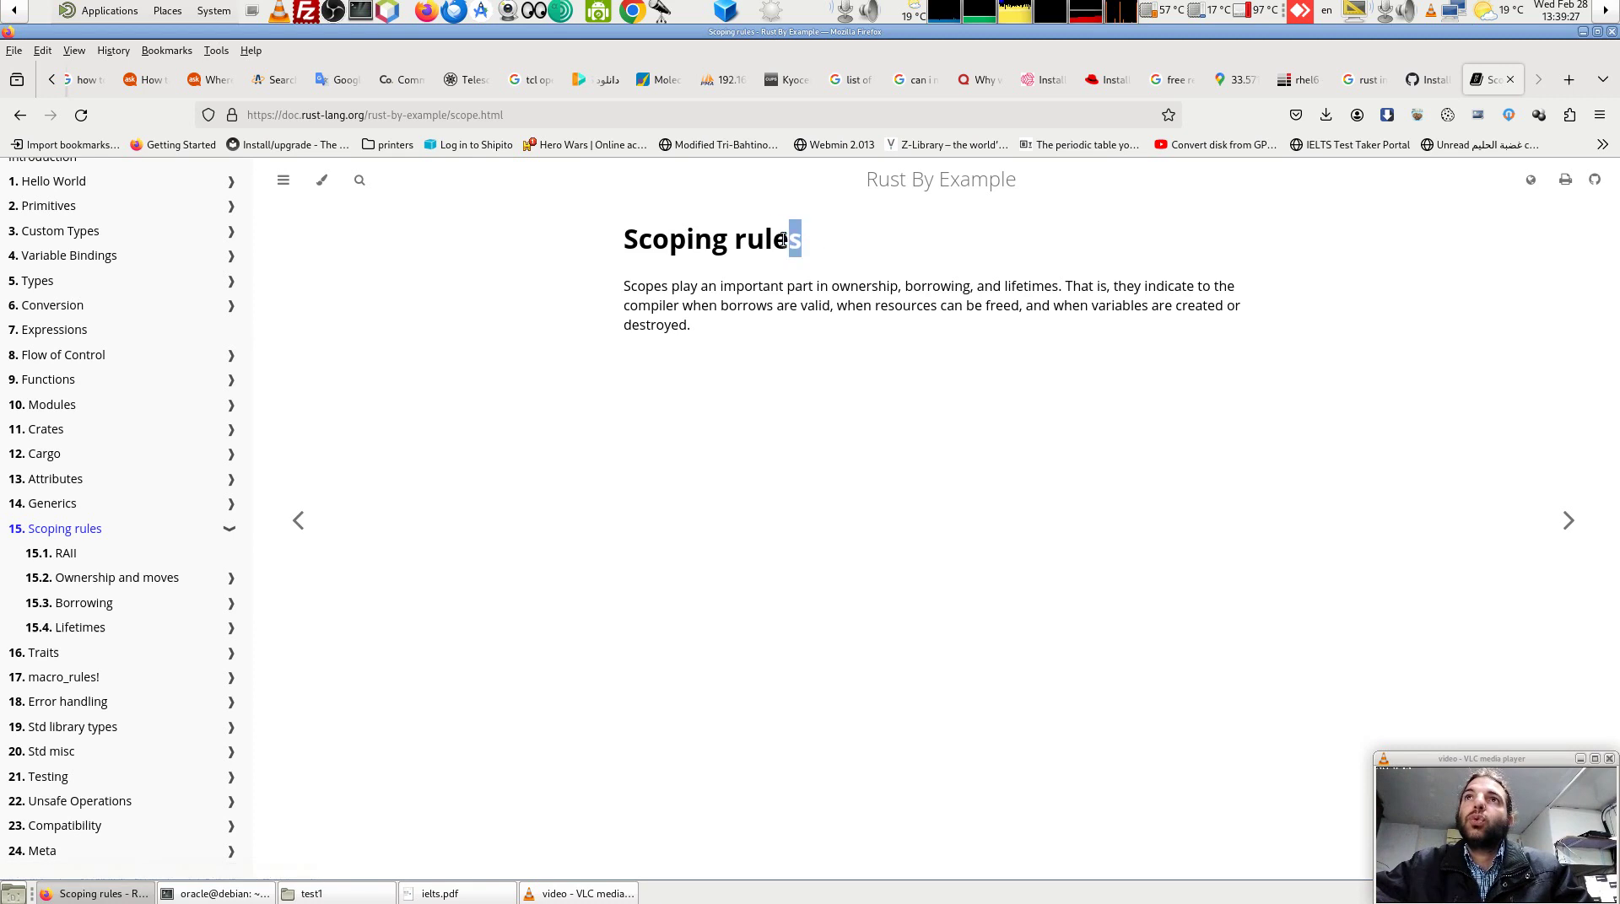
{"action": "left_click", "coordinate": [717, 417]}
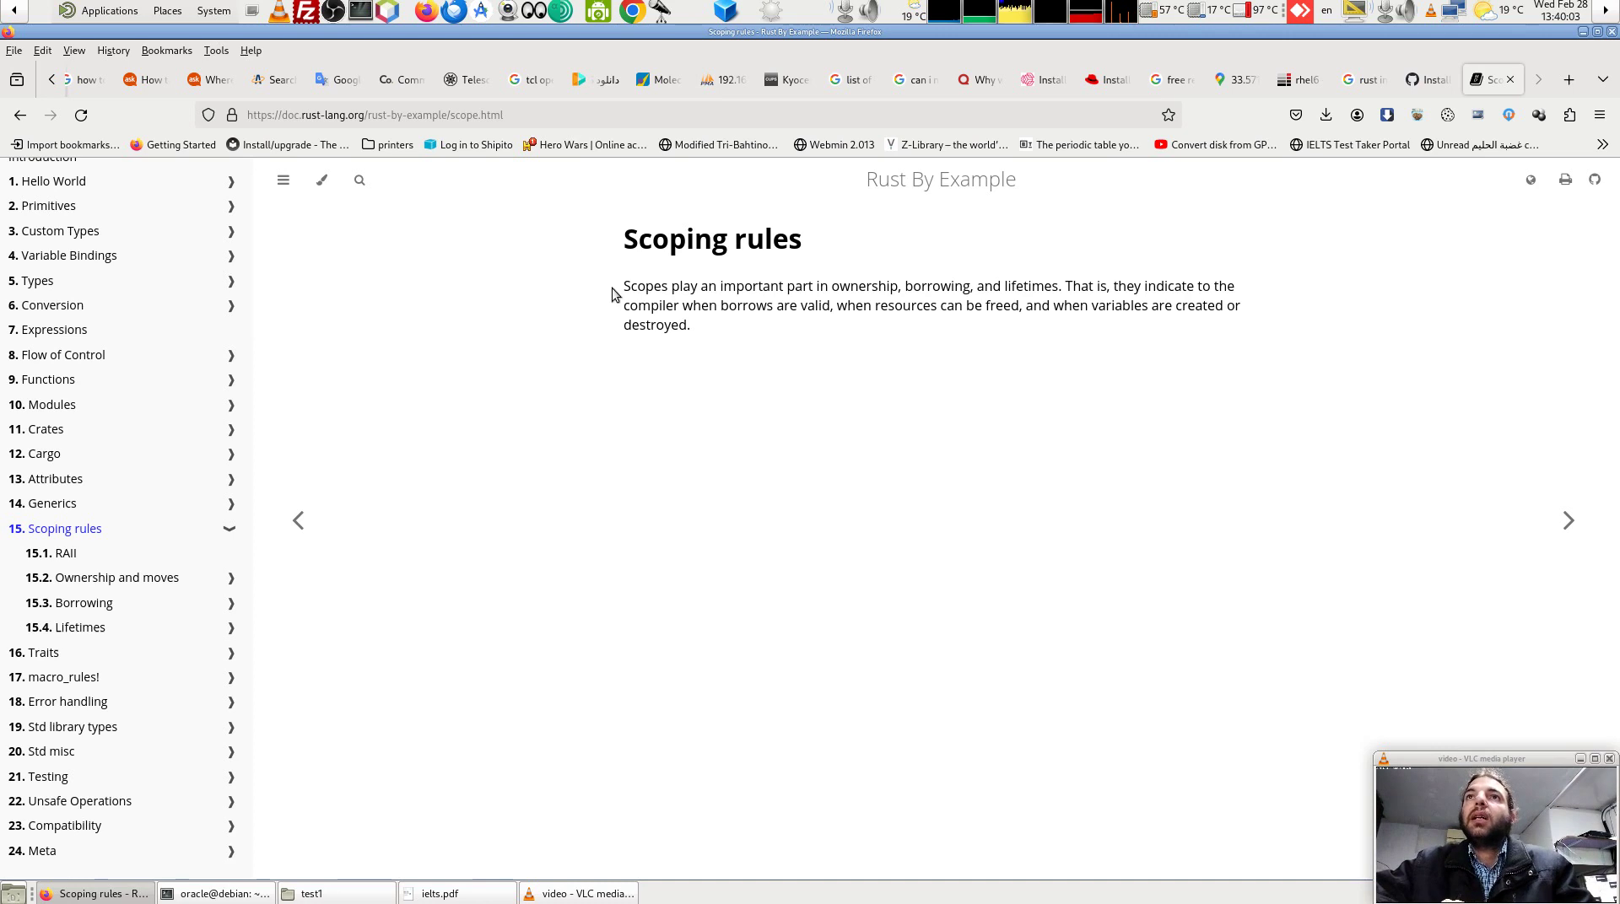
Highlight the intro's key words: Scope, ownership, borrowing, lifetimes and borrows
{"action": "left_click_drag", "start_coordinate": [627, 287], "coordinate": [661, 287]}
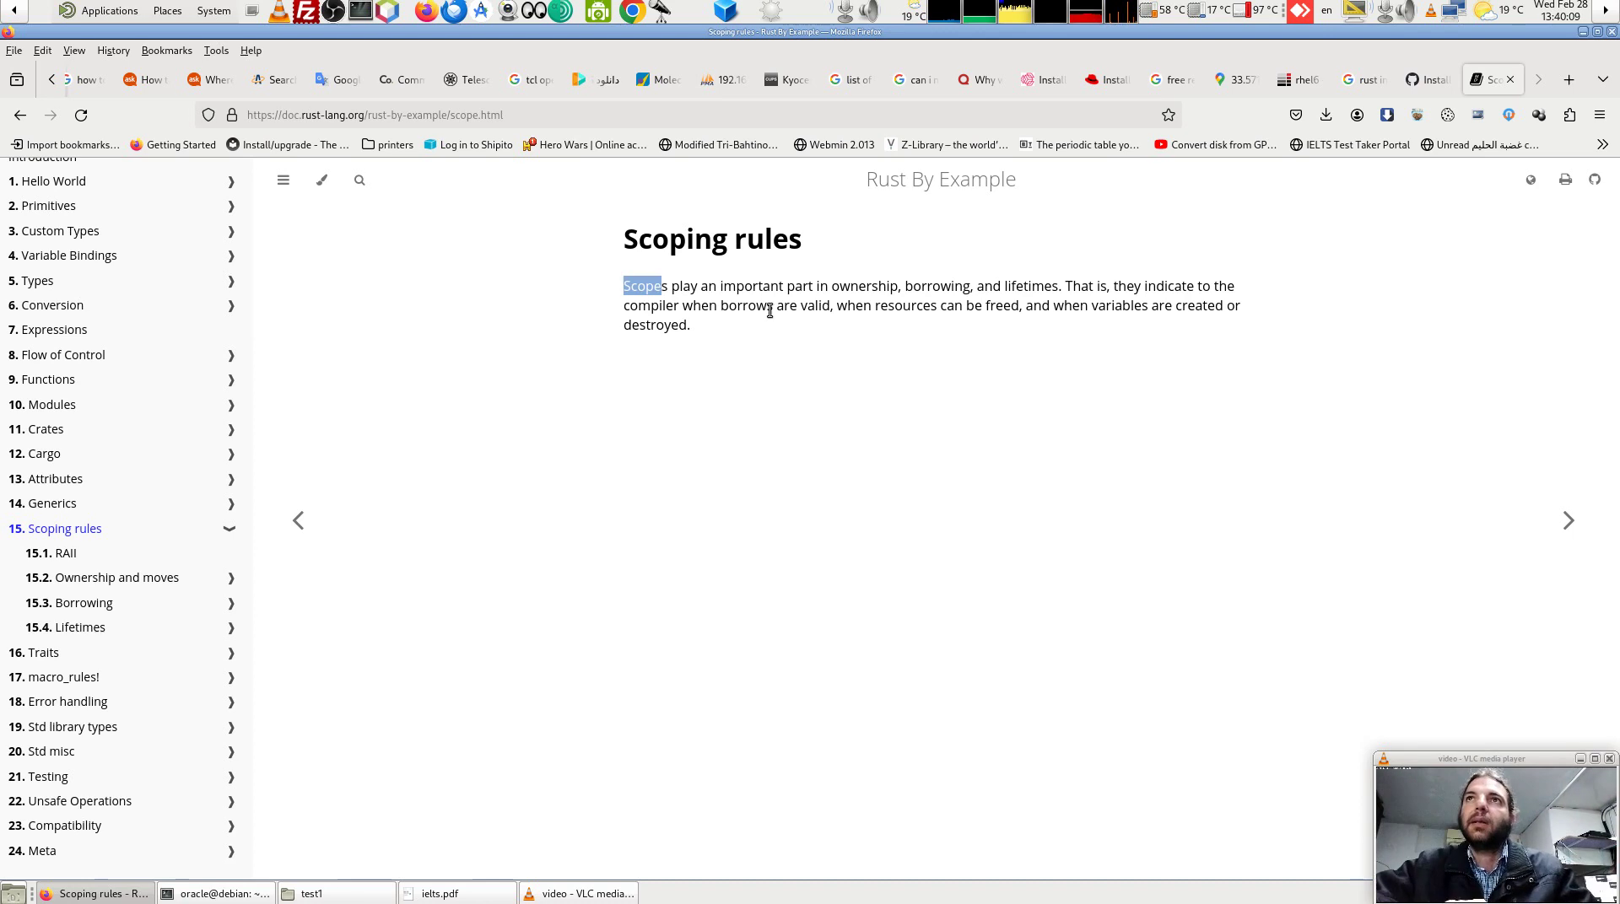
{"action": "double_click", "coordinate": [859, 288]}
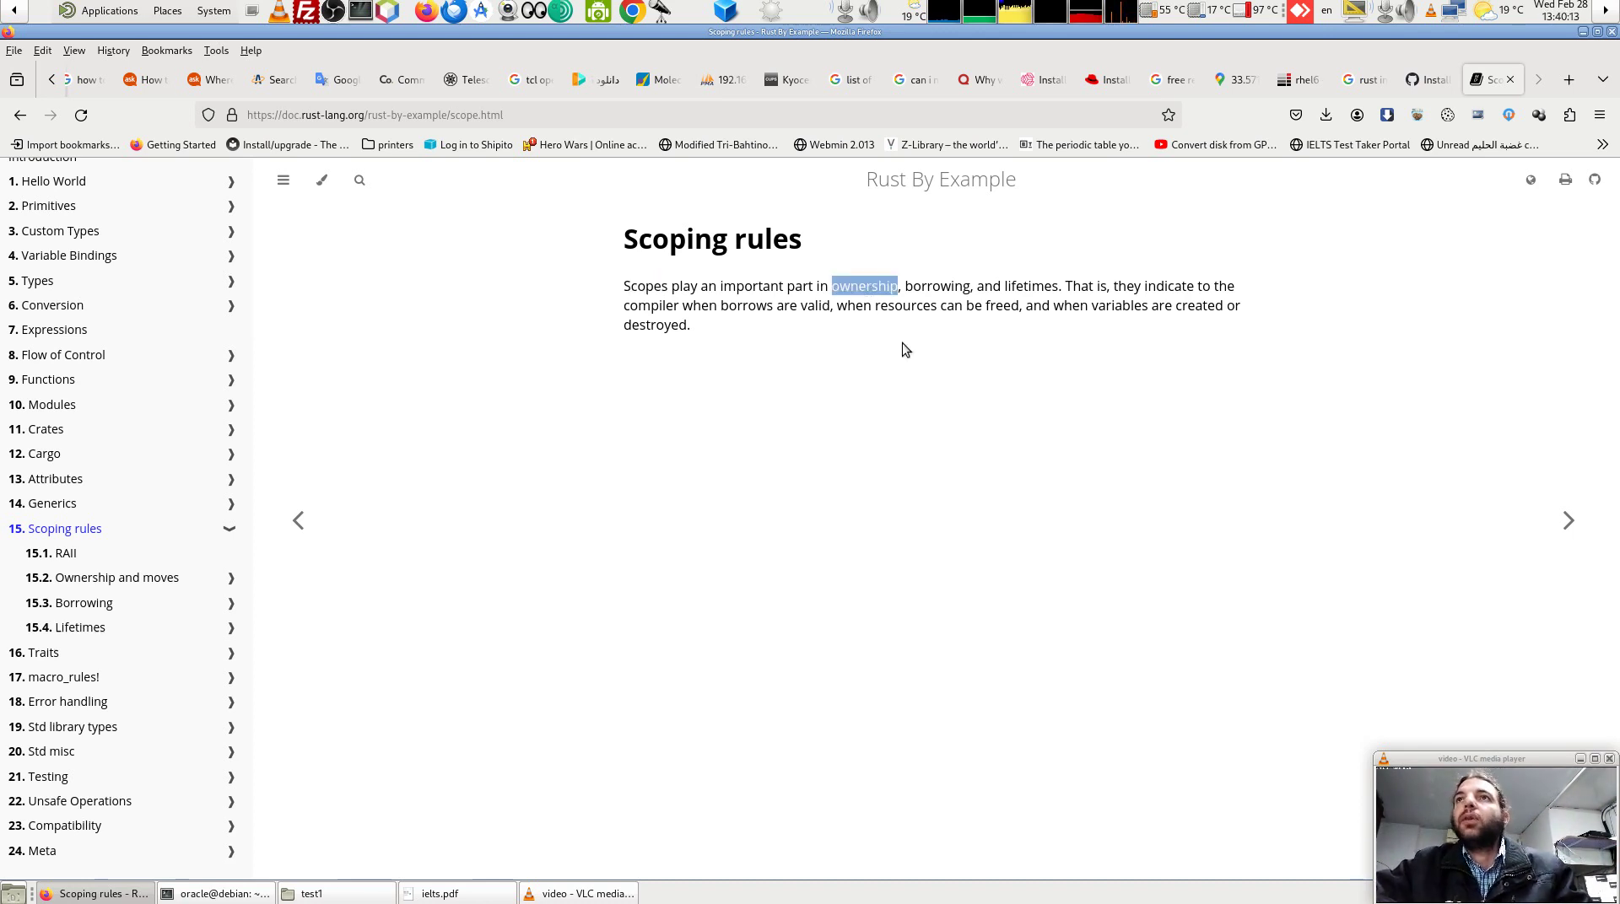
{"action": "double_click", "coordinate": [928, 290]}
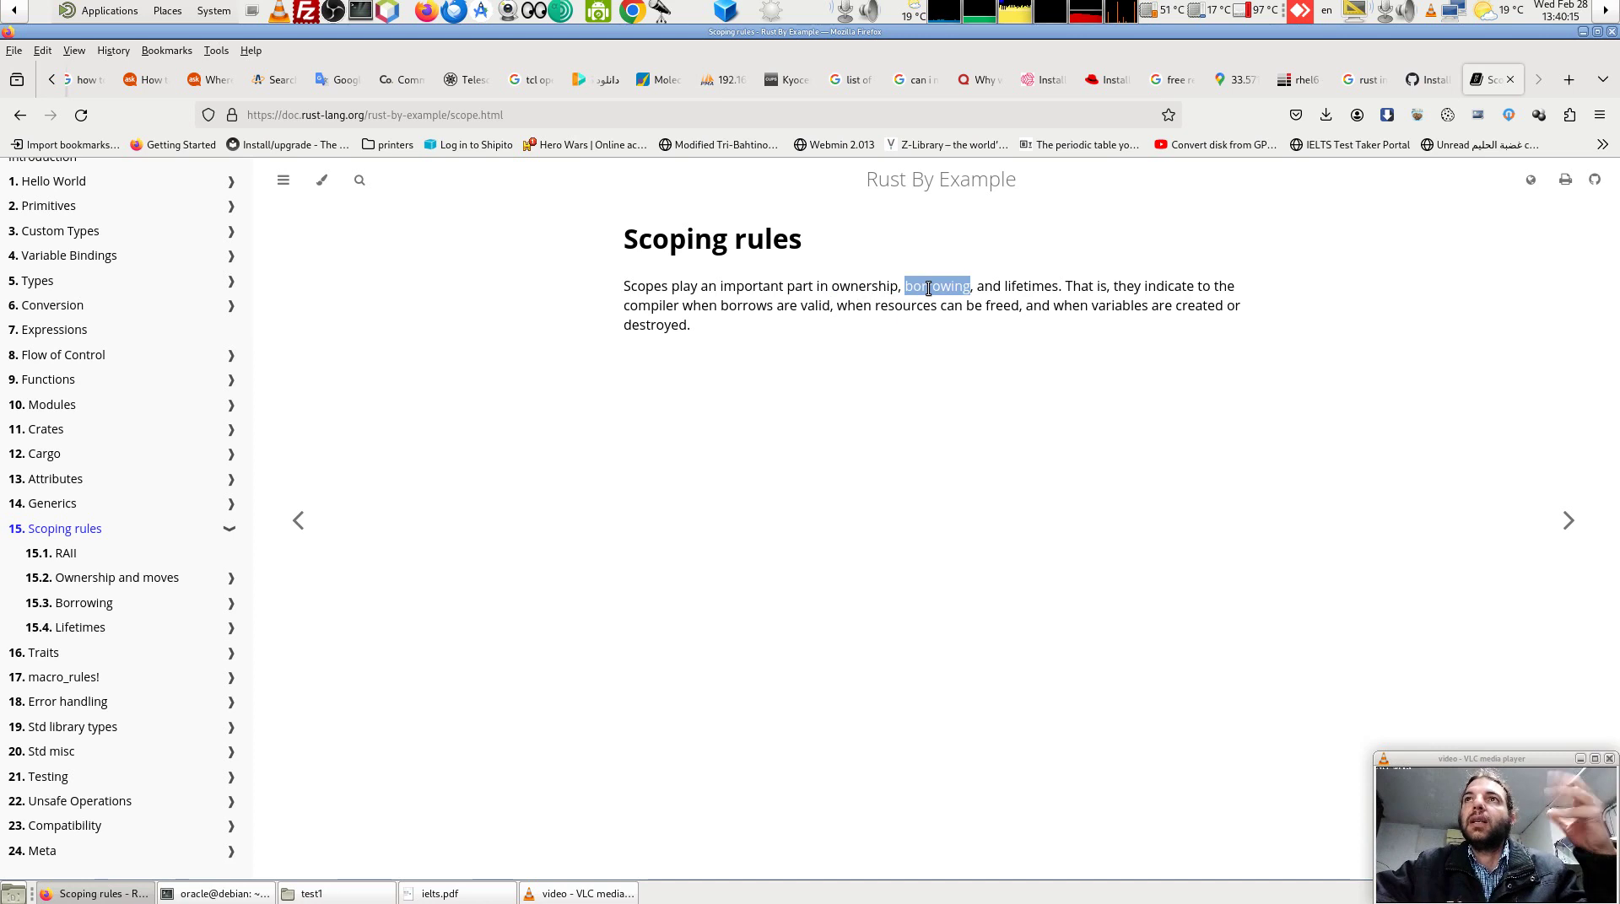
{"action": "left_click", "coordinate": [1021, 286]}
{"action": "double_click", "coordinate": [1020, 286]}
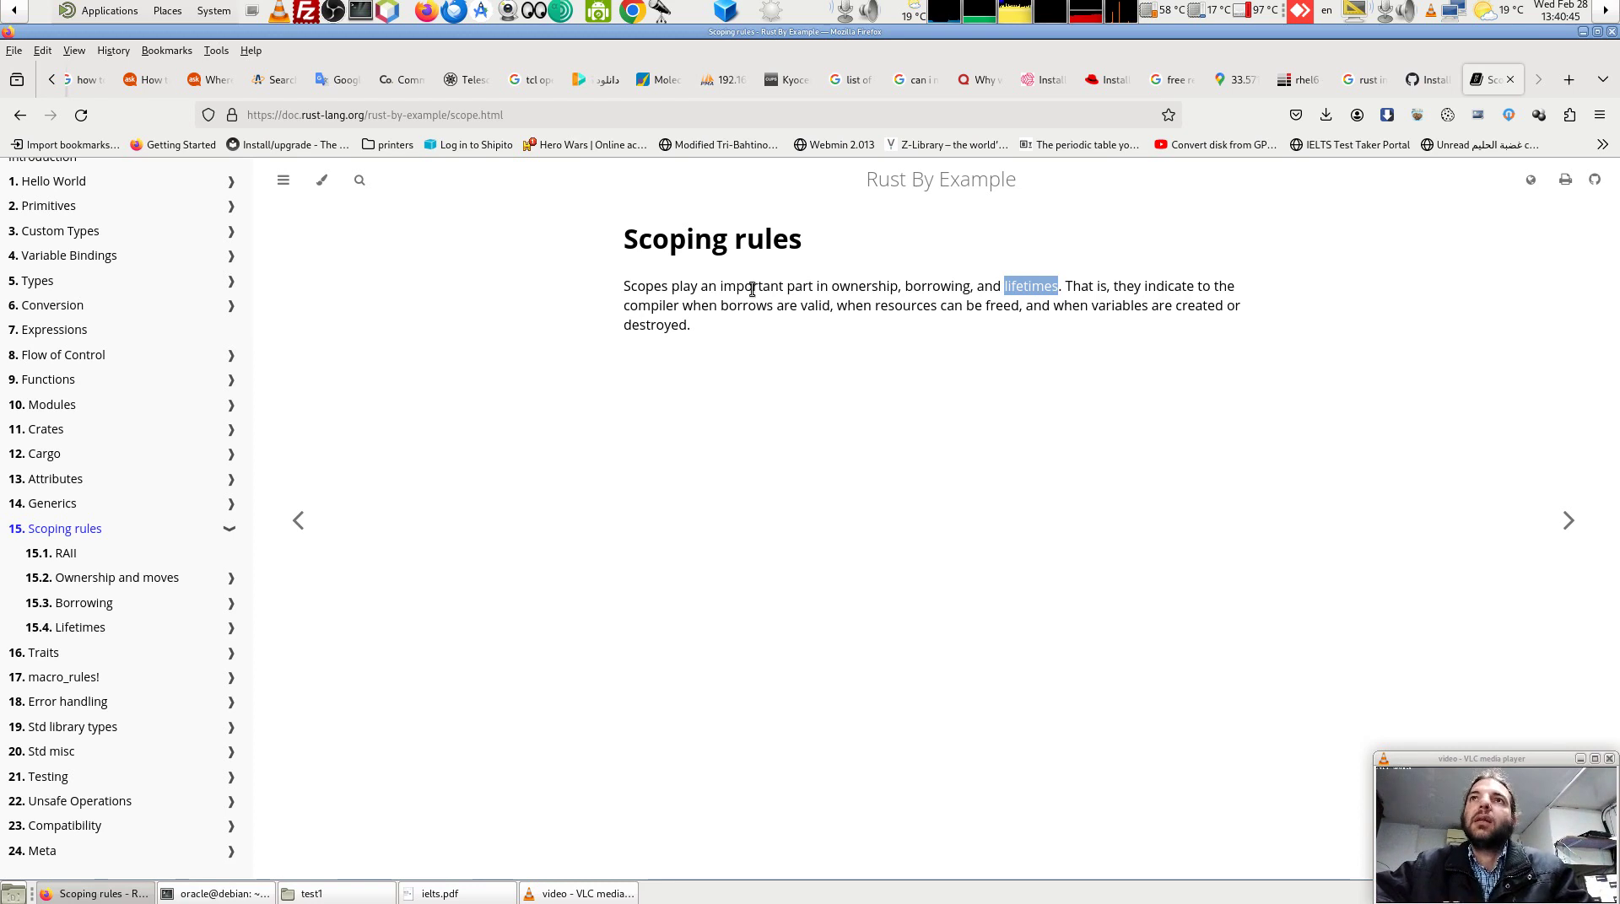
{"action": "left_click", "coordinate": [746, 320]}
{"action": "double_click", "coordinate": [746, 304]}
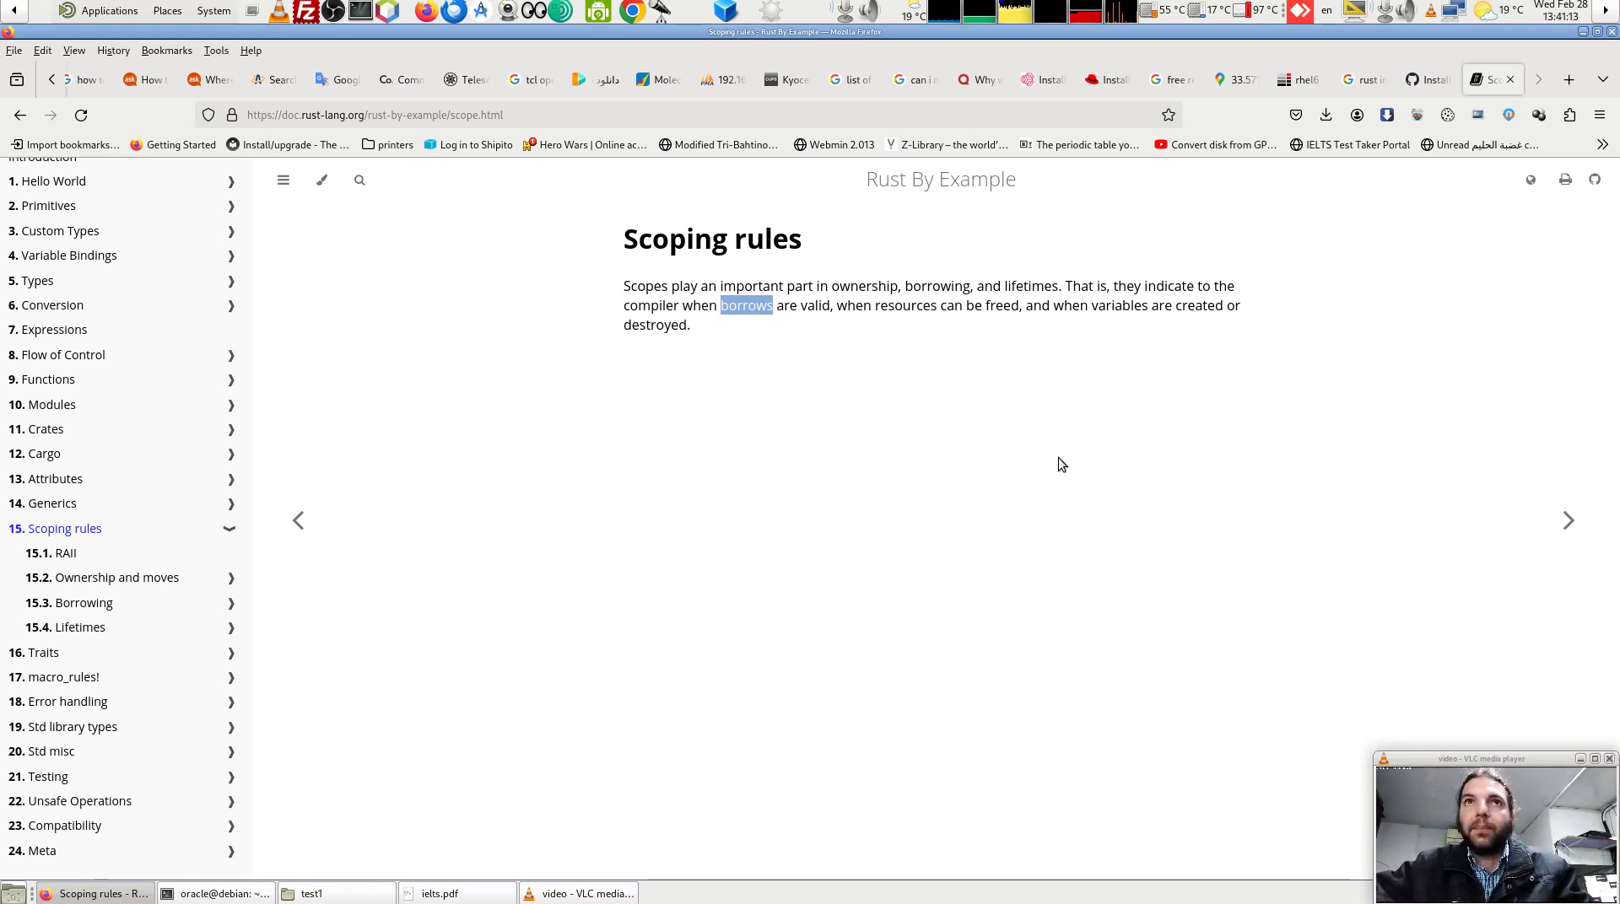
{"action": "left_click", "coordinate": [823, 521]}
Go to 15.1 RAII and highlight its heading
{"action": "left_click", "coordinate": [65, 554]}
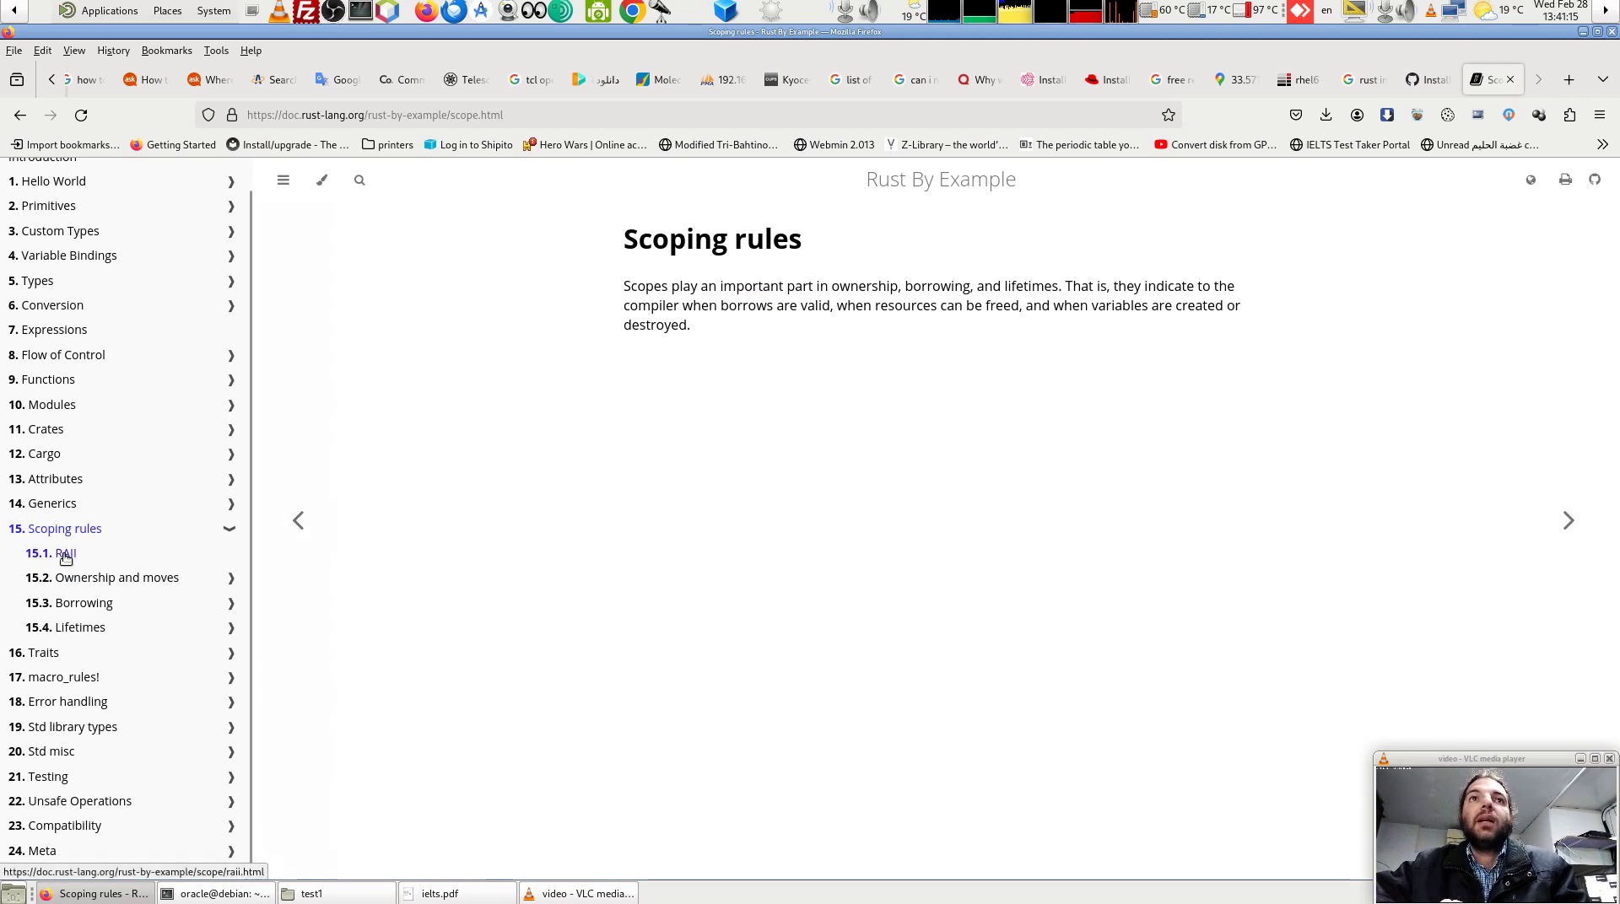
{"action": "left_click_drag", "start_coordinate": [688, 244], "coordinate": [620, 241]}
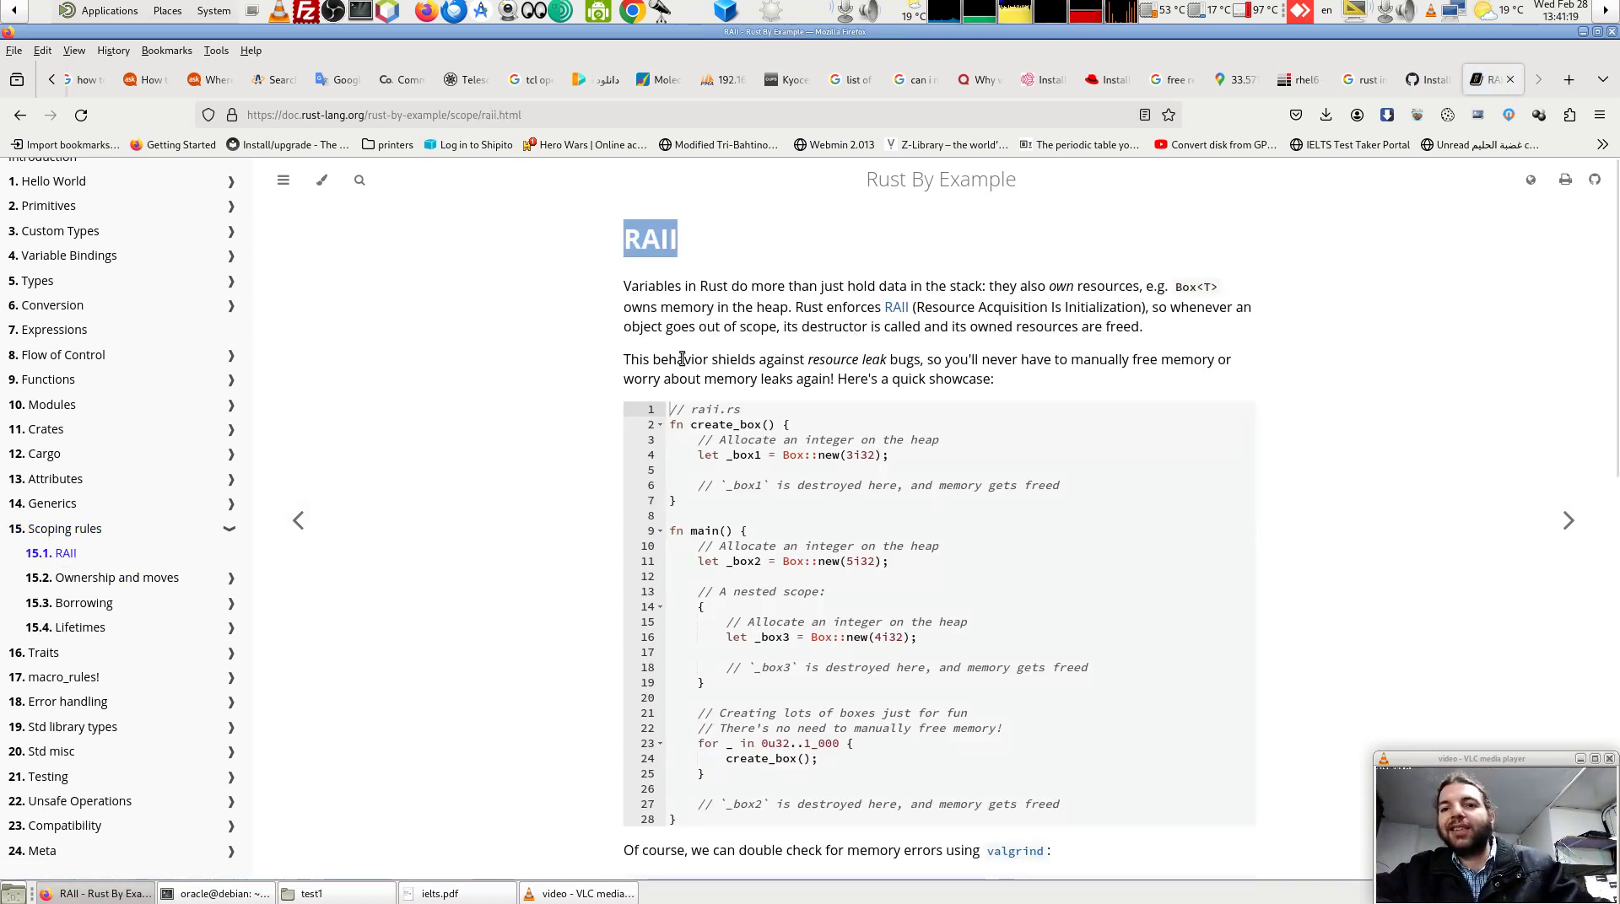
{"action": "left_click", "coordinate": [624, 286]}
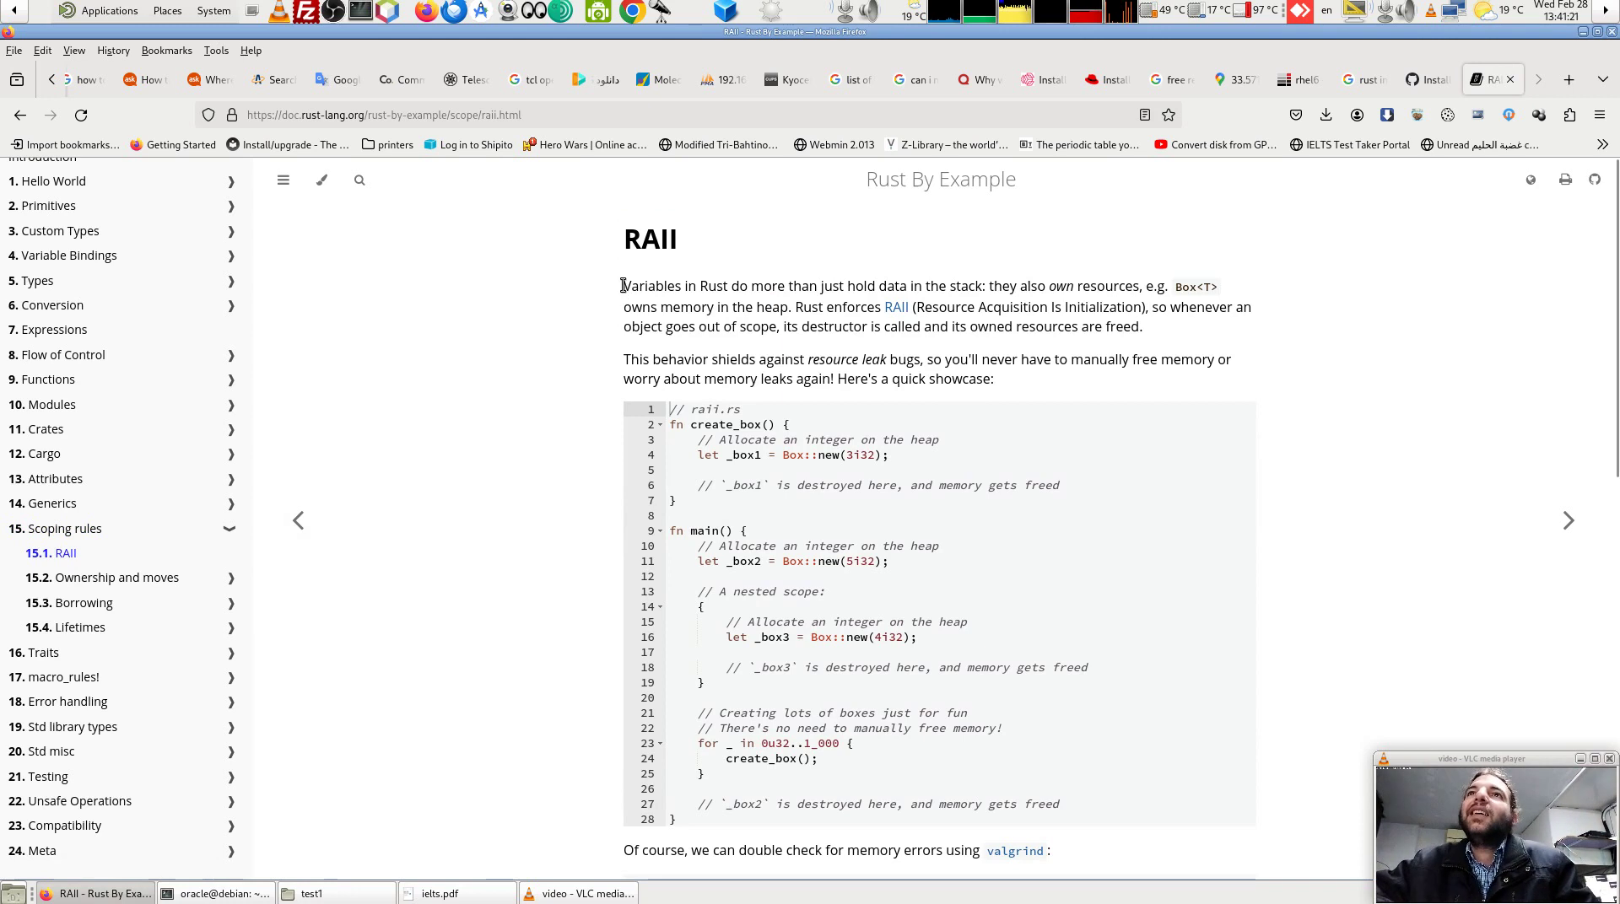
{"action": "left_click_drag", "start_coordinate": [689, 246], "coordinate": [619, 238]}
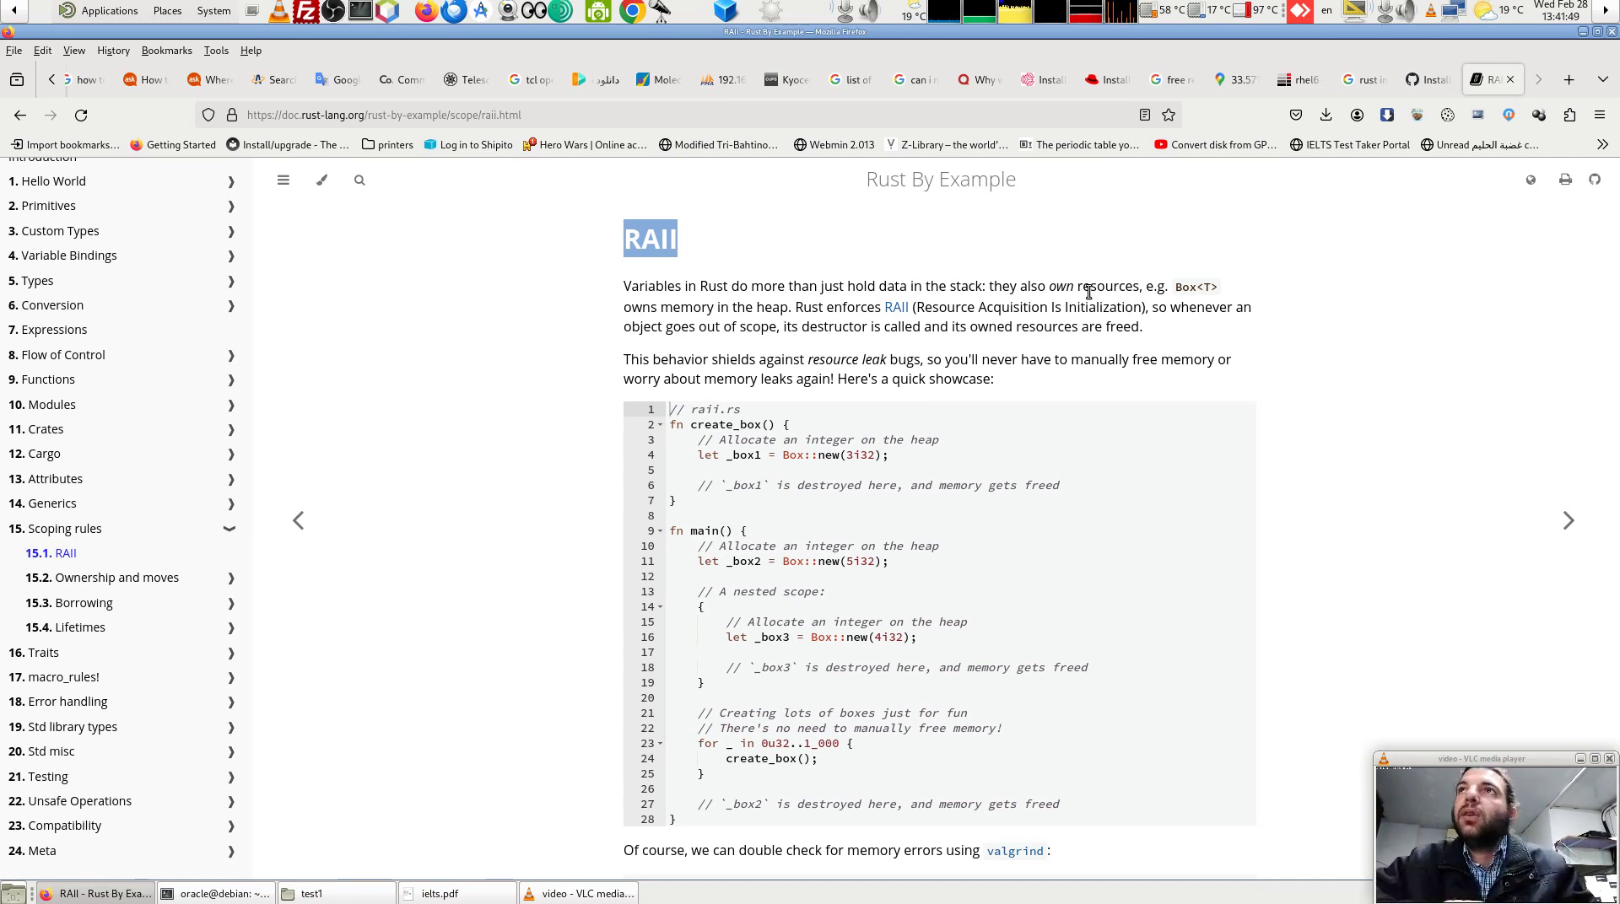
{"action": "double_click", "coordinate": [1096, 286]}
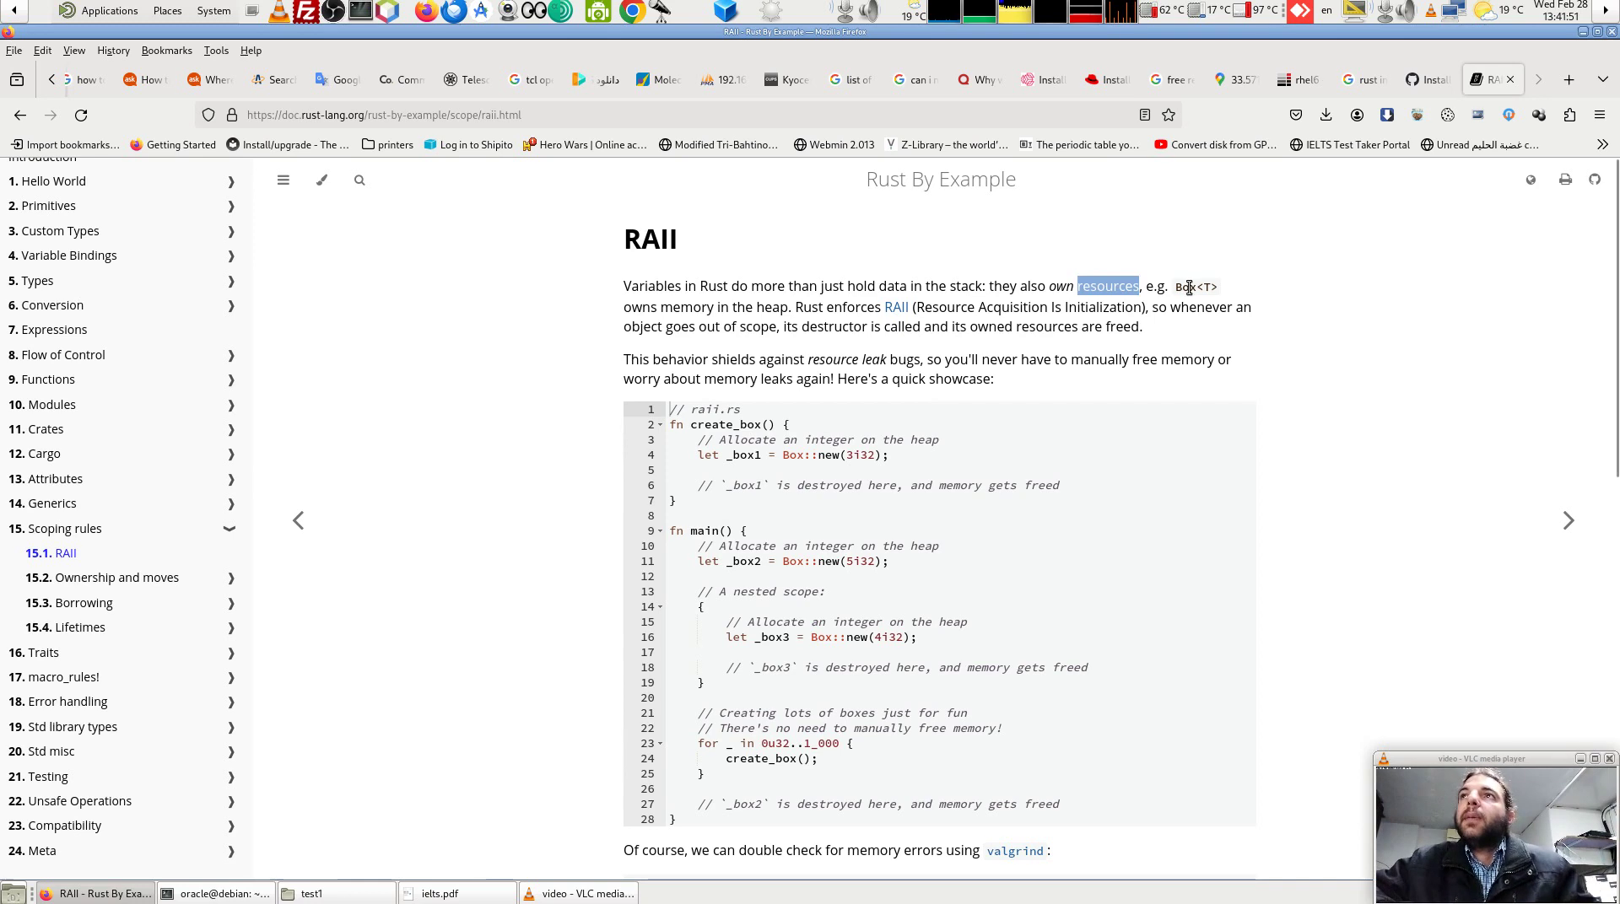
{"action": "left_click_drag", "start_coordinate": [1174, 288], "coordinate": [1197, 287]}
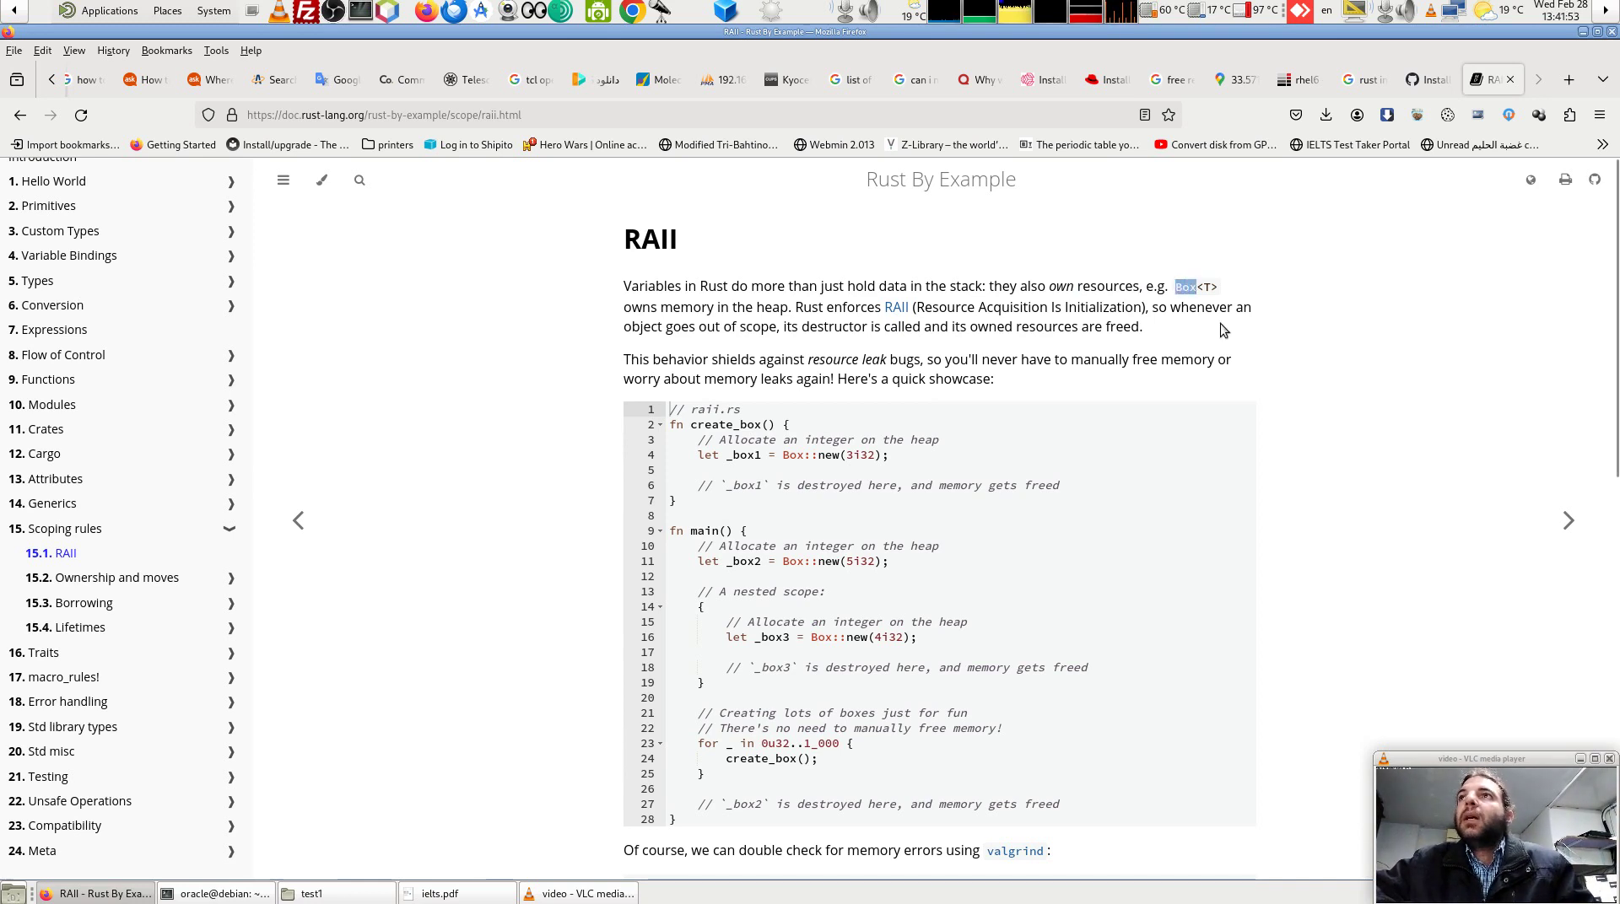
{"action": "left_click", "coordinate": [1195, 289]}
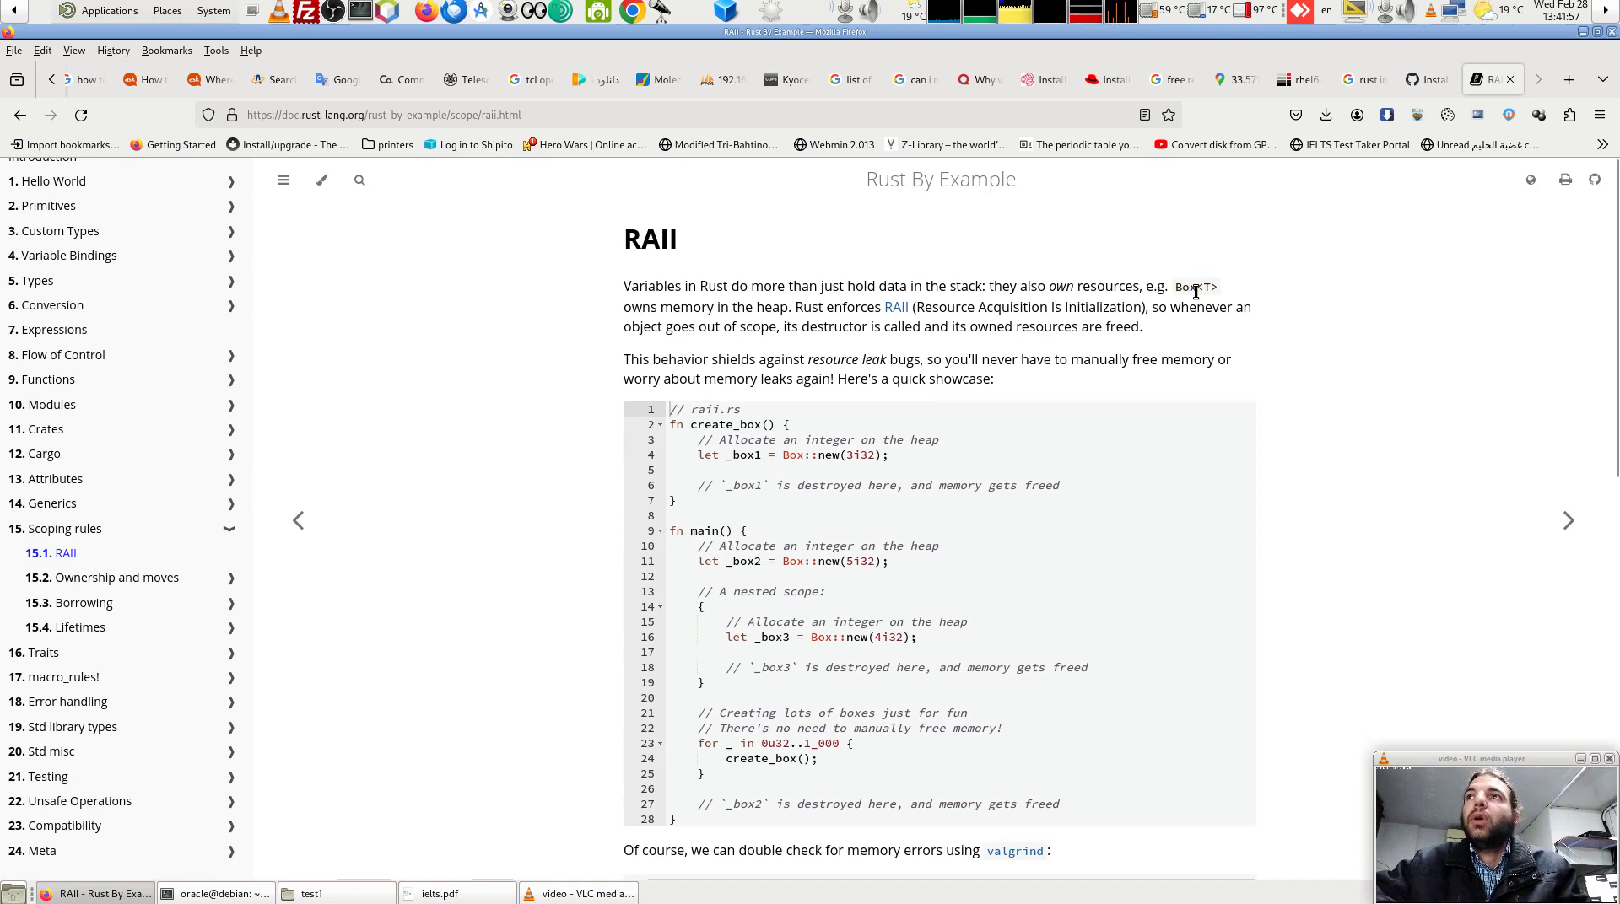
{"action": "left_click_drag", "start_coordinate": [1218, 287], "coordinate": [1196, 288]}
{"action": "left_click", "coordinate": [1222, 300]}
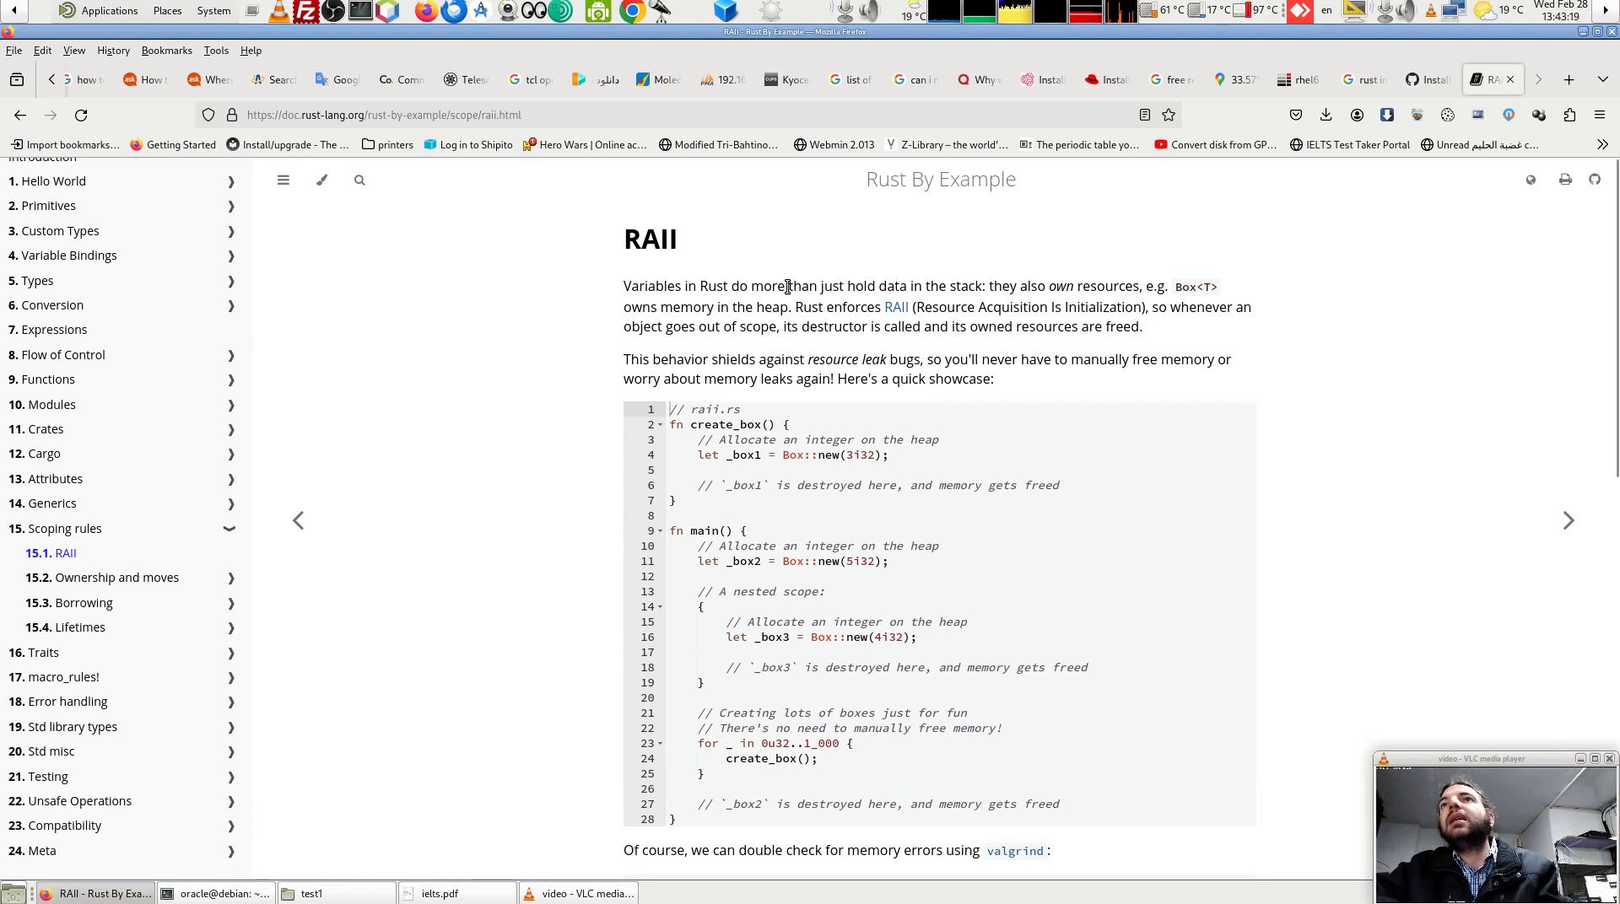
{"action": "double_click", "coordinate": [852, 309]}
{"action": "mouse_move", "coordinate": [873, 413]}
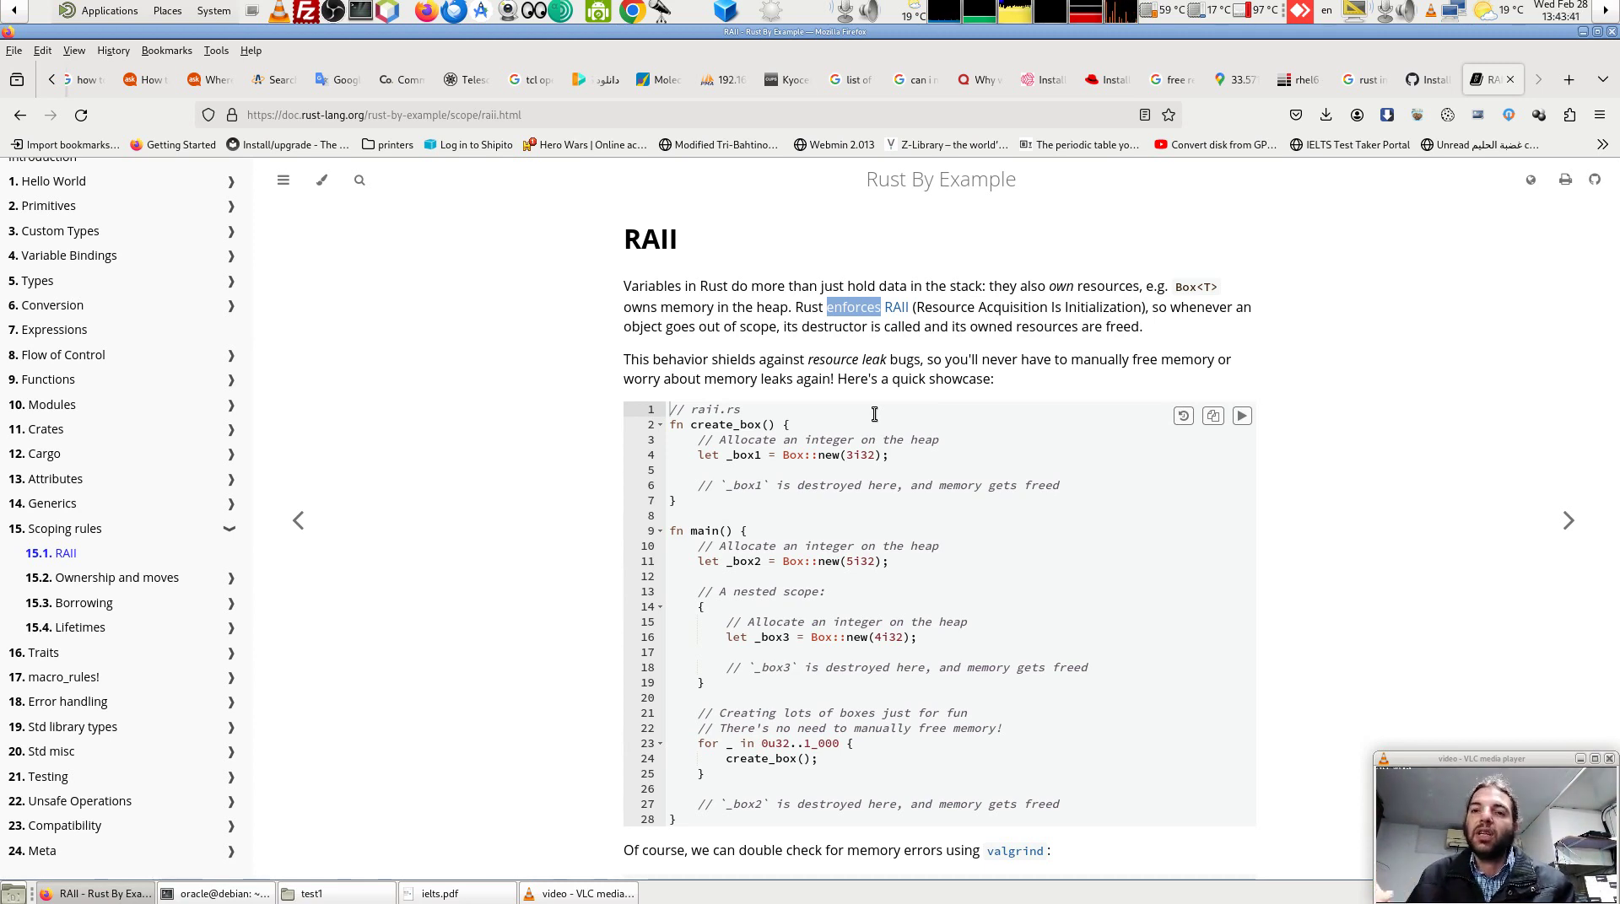
{"action": "left_click_drag", "start_coordinate": [916, 307], "coordinate": [1138, 306]}
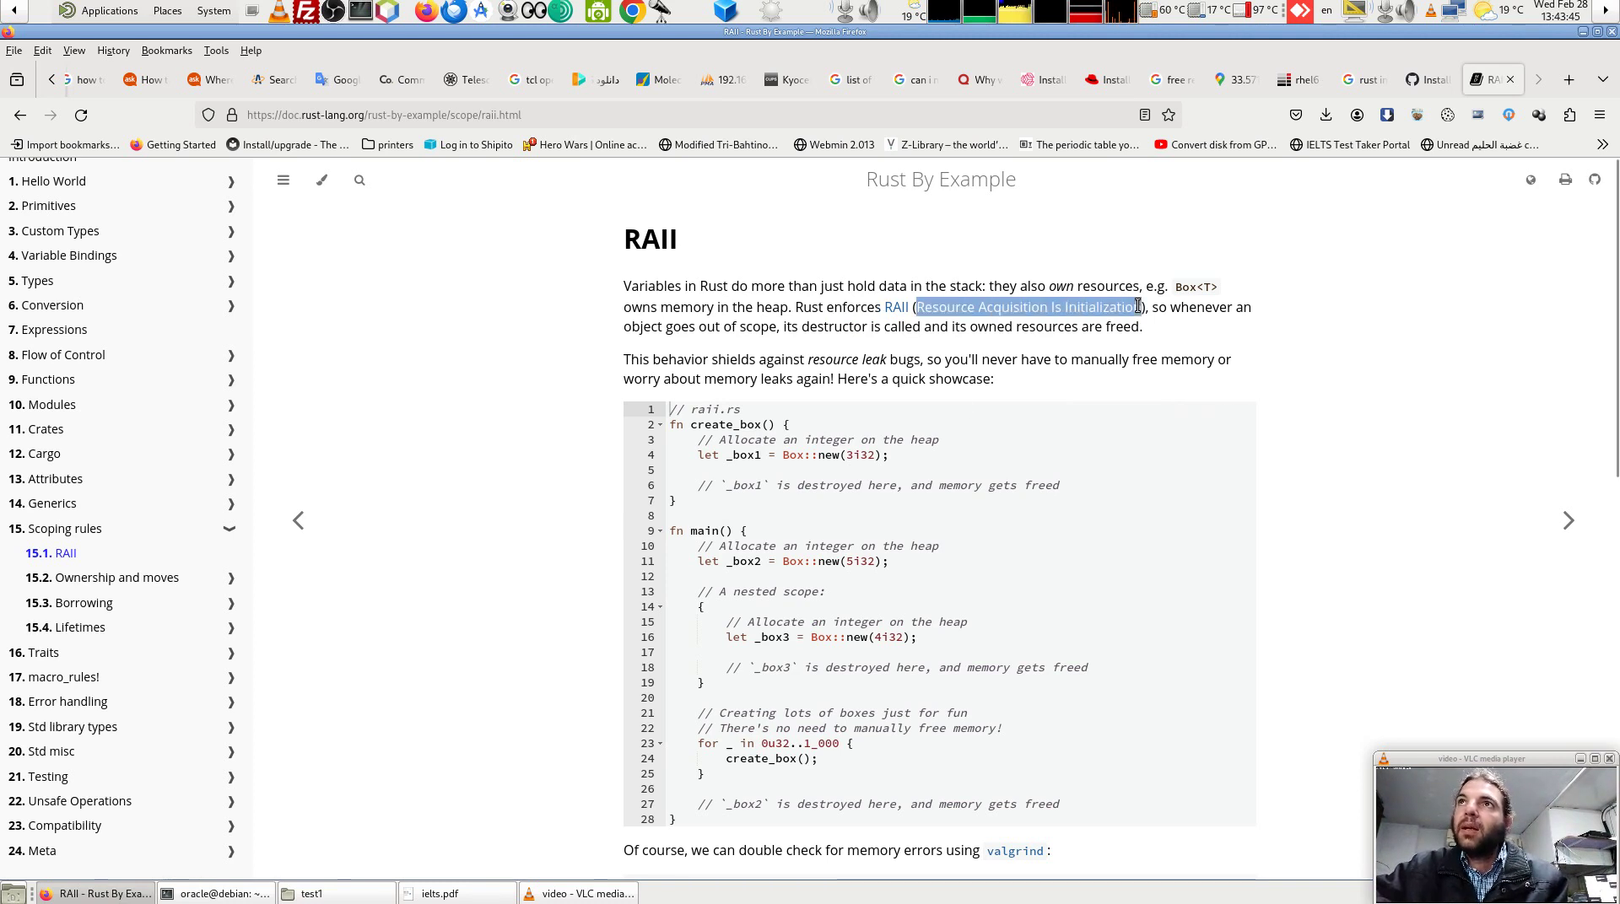
{"action": "left_click", "coordinate": [1375, 475]}
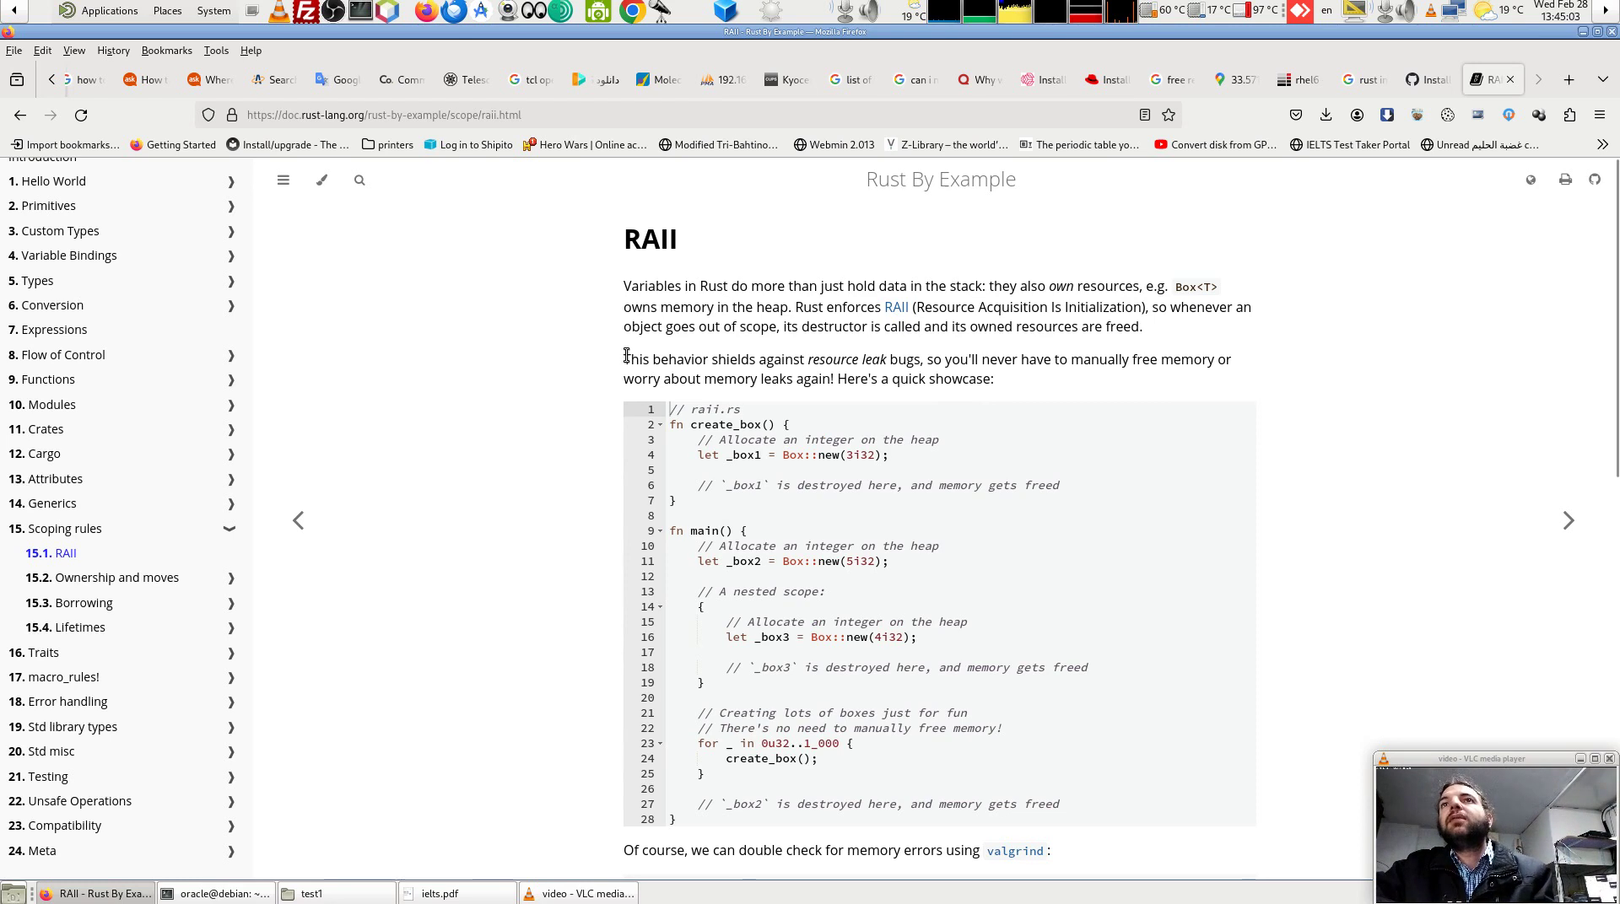
{"action": "left_click_drag", "start_coordinate": [625, 355], "coordinate": [774, 359]}
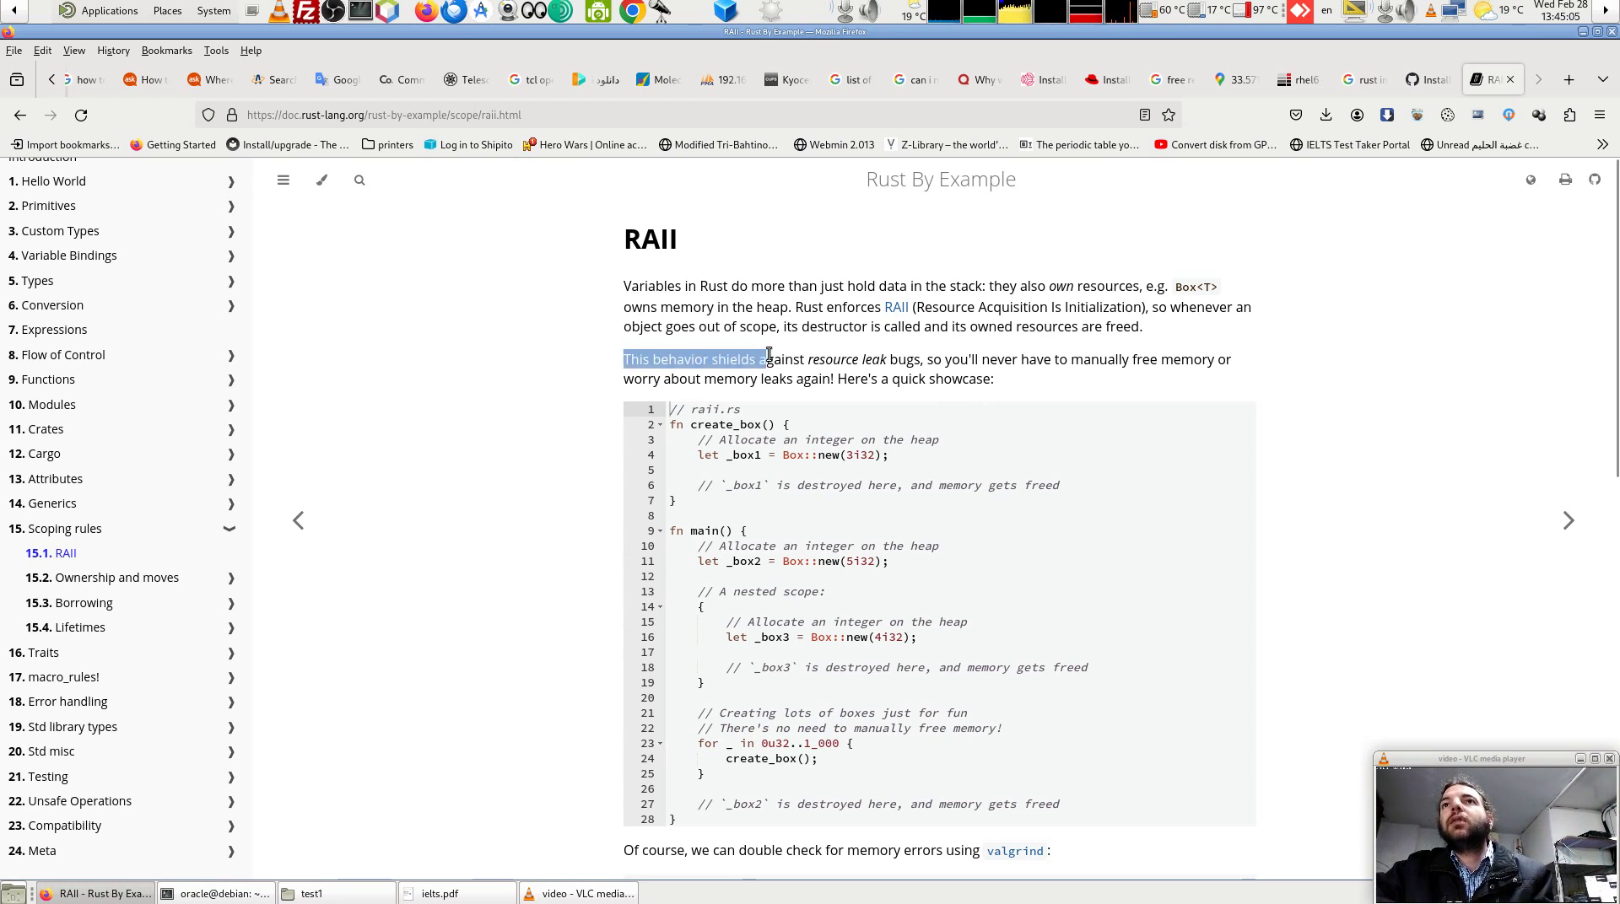
{"action": "left_click", "coordinate": [1025, 381]}
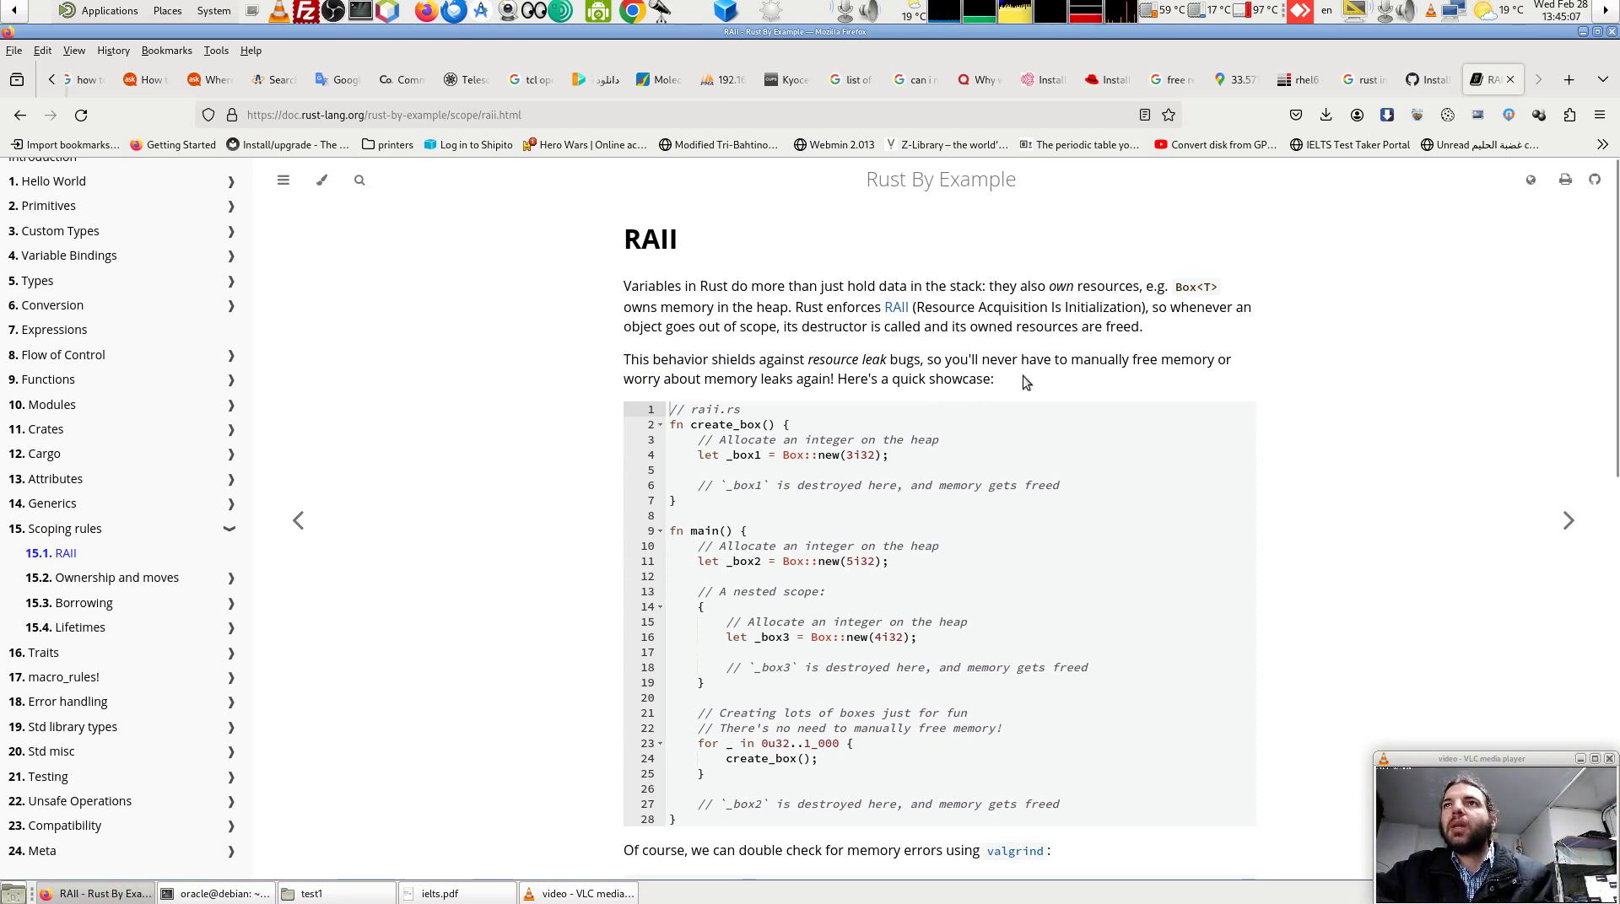
{"action": "left_click_drag", "start_coordinate": [805, 363], "coordinate": [899, 365]}
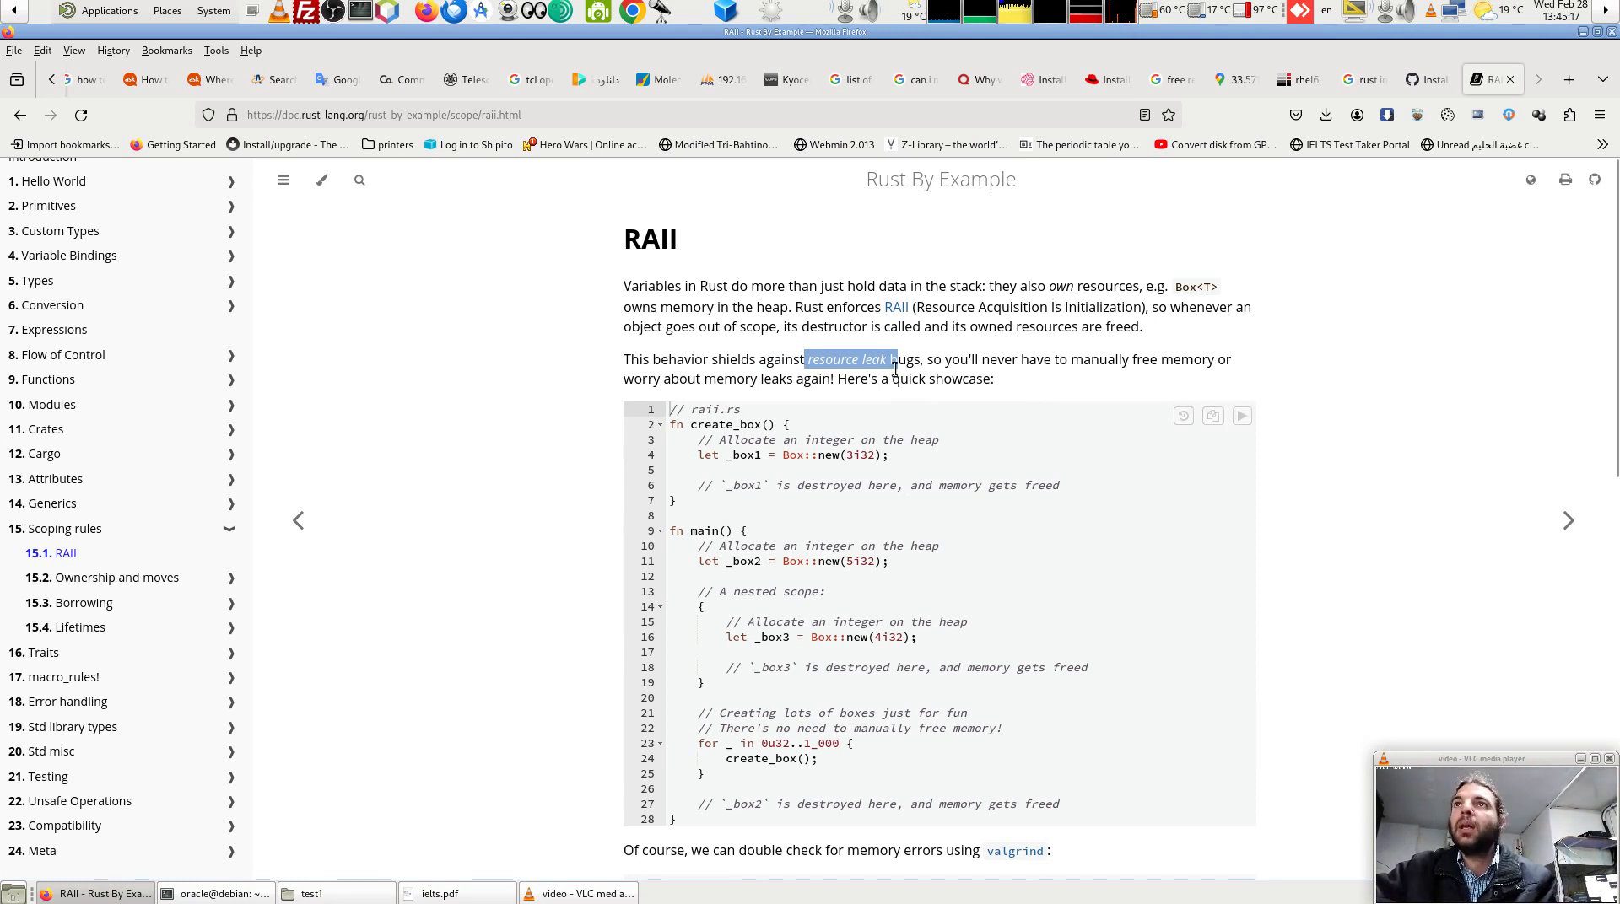
{"action": "left_click", "coordinate": [904, 403]}
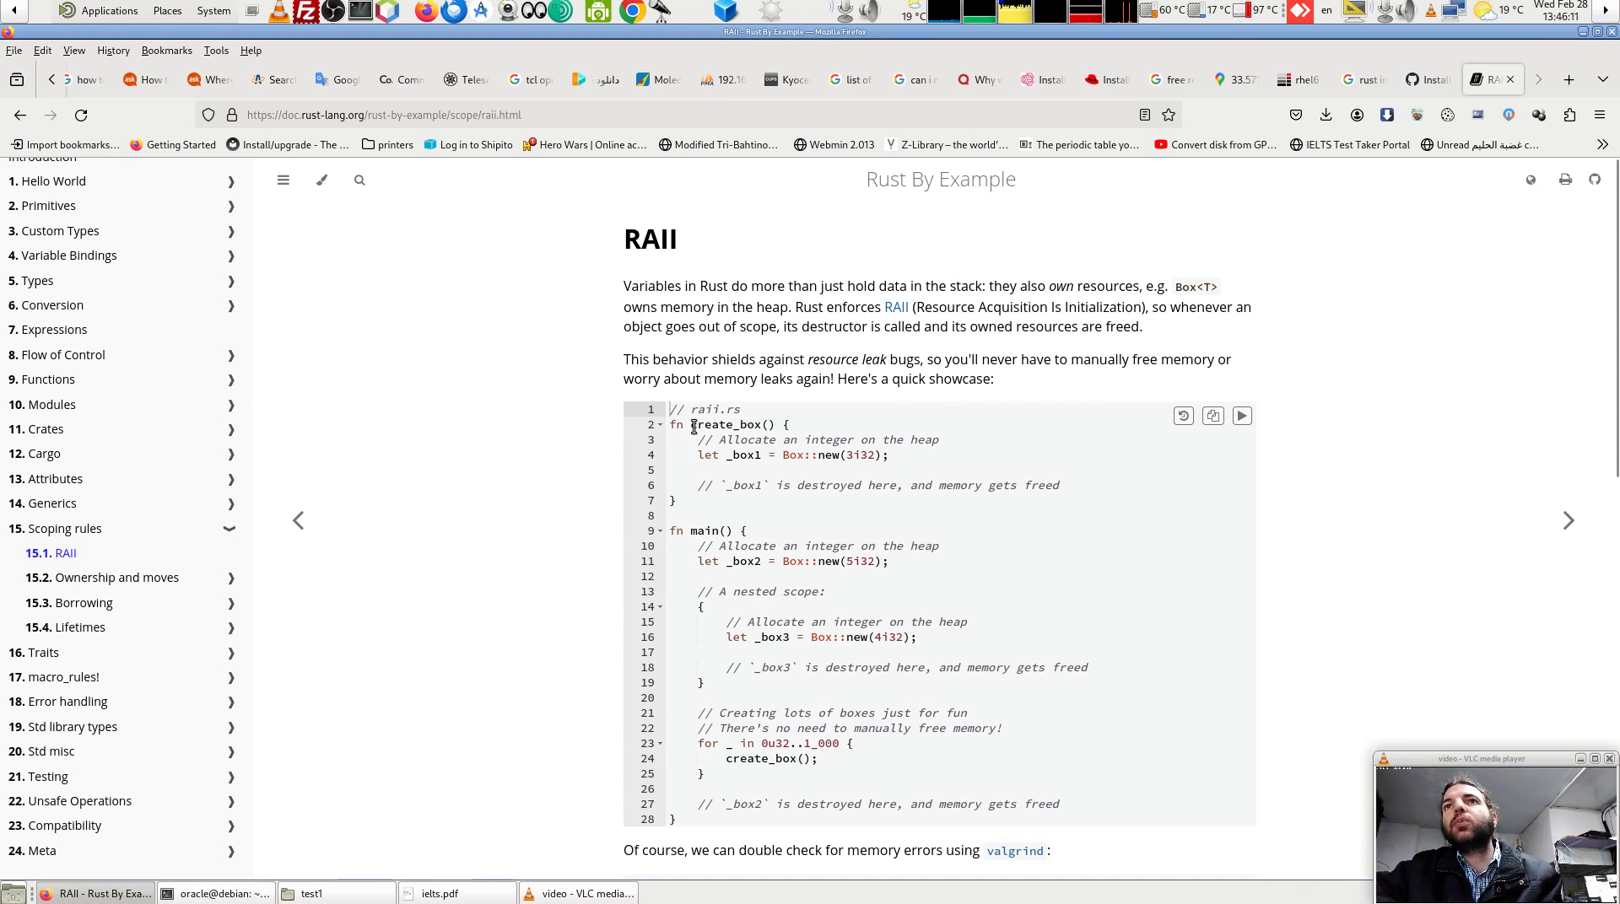
{"action": "left_click_drag", "start_coordinate": [692, 426], "coordinate": [775, 425]}
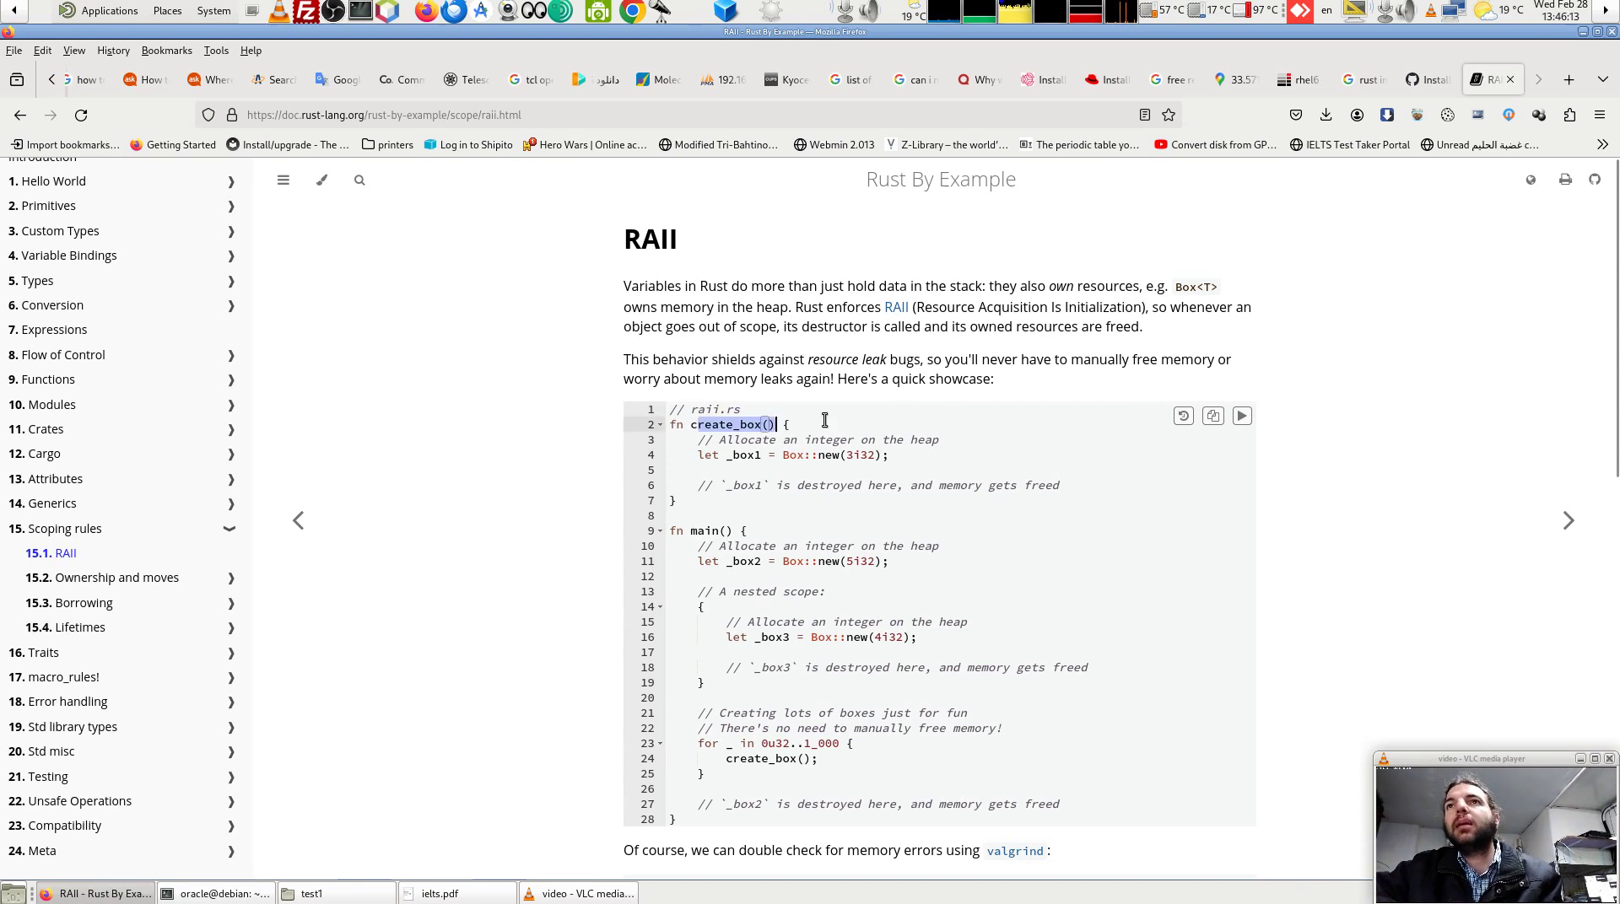
{"action": "left_click_drag", "start_coordinate": [1173, 287], "coordinate": [1222, 290]}
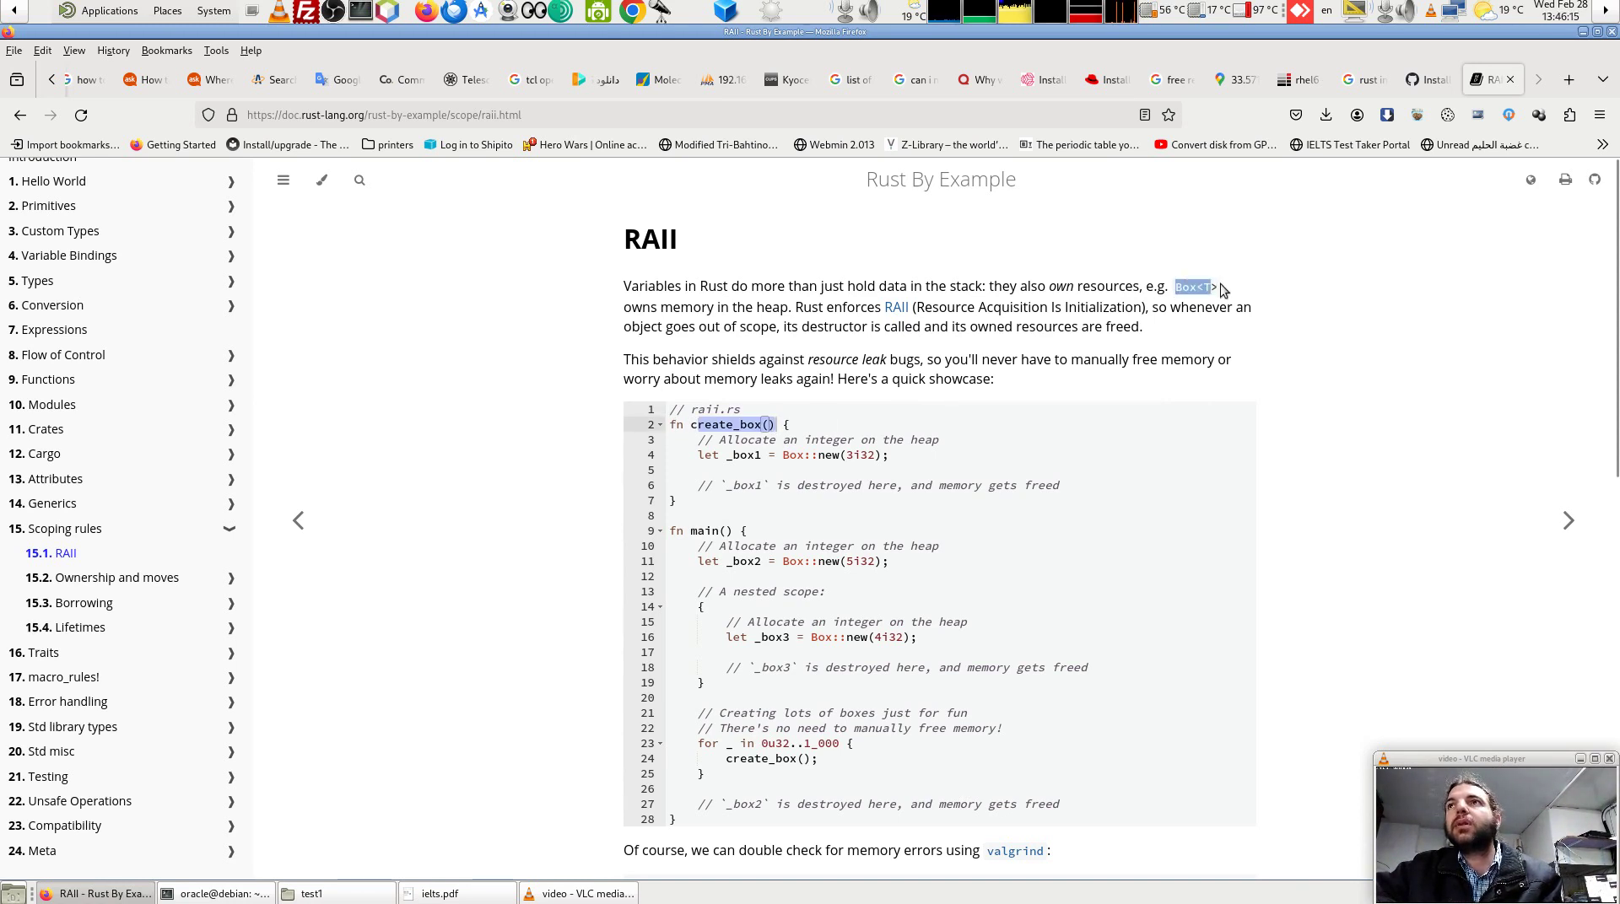
{"action": "mouse_move", "coordinate": [939, 615]}
{"action": "left_click_drag", "start_coordinate": [774, 456], "coordinate": [885, 456]}
{"action": "left_click", "coordinate": [883, 455]}
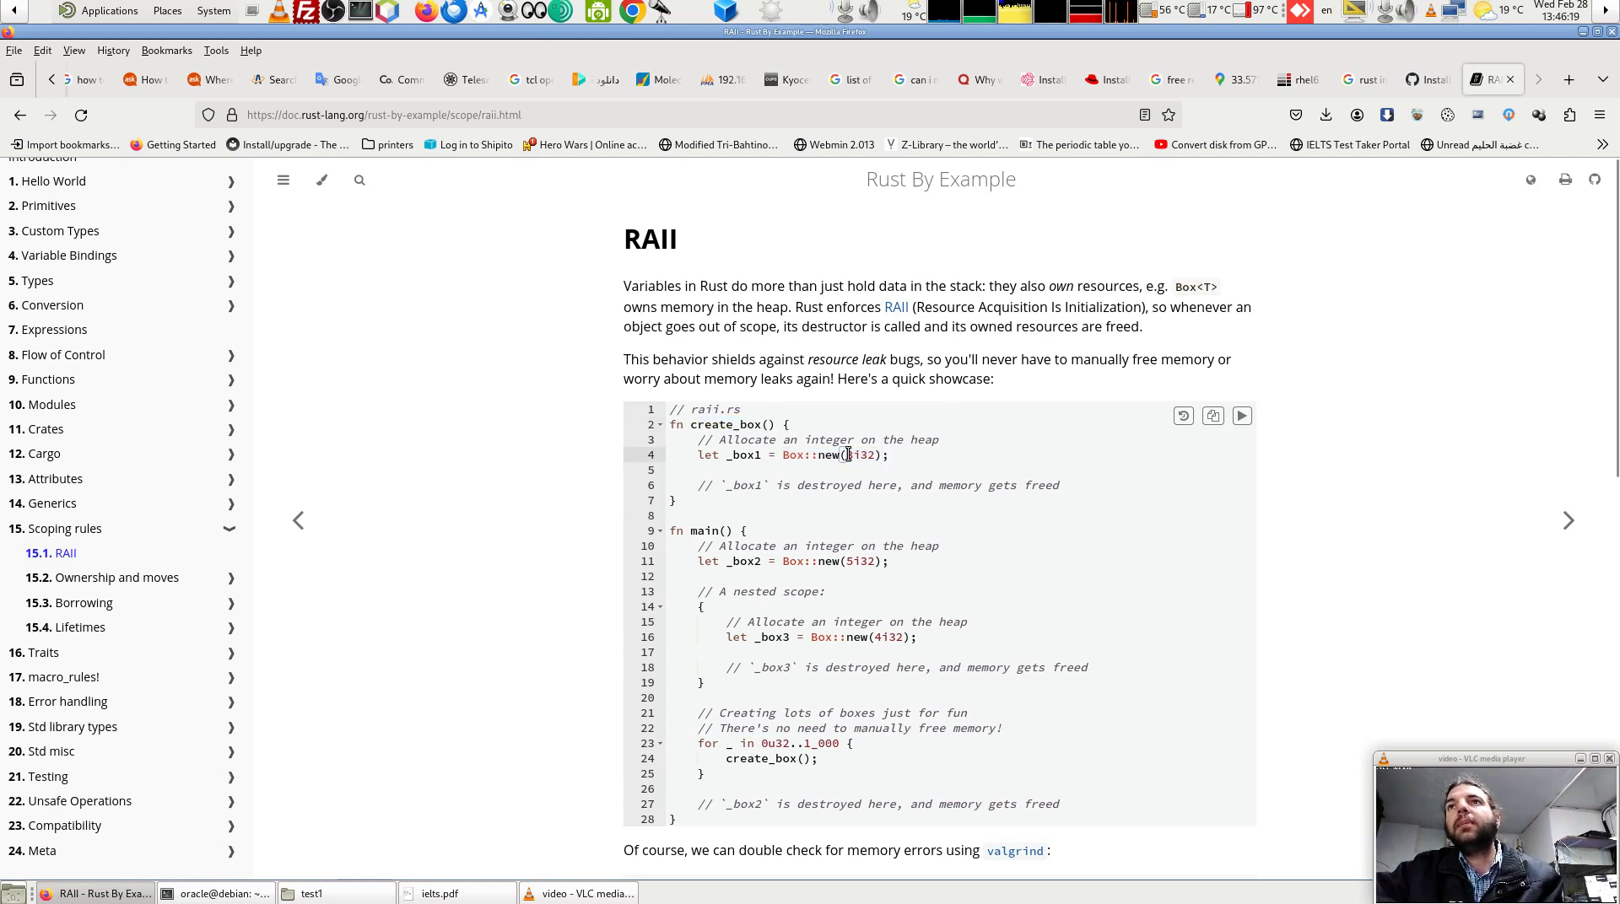
{"action": "key", "text": "BackSpace"}
{"action": "type", "text": "3"}
{"action": "left_click", "coordinate": [769, 465]}
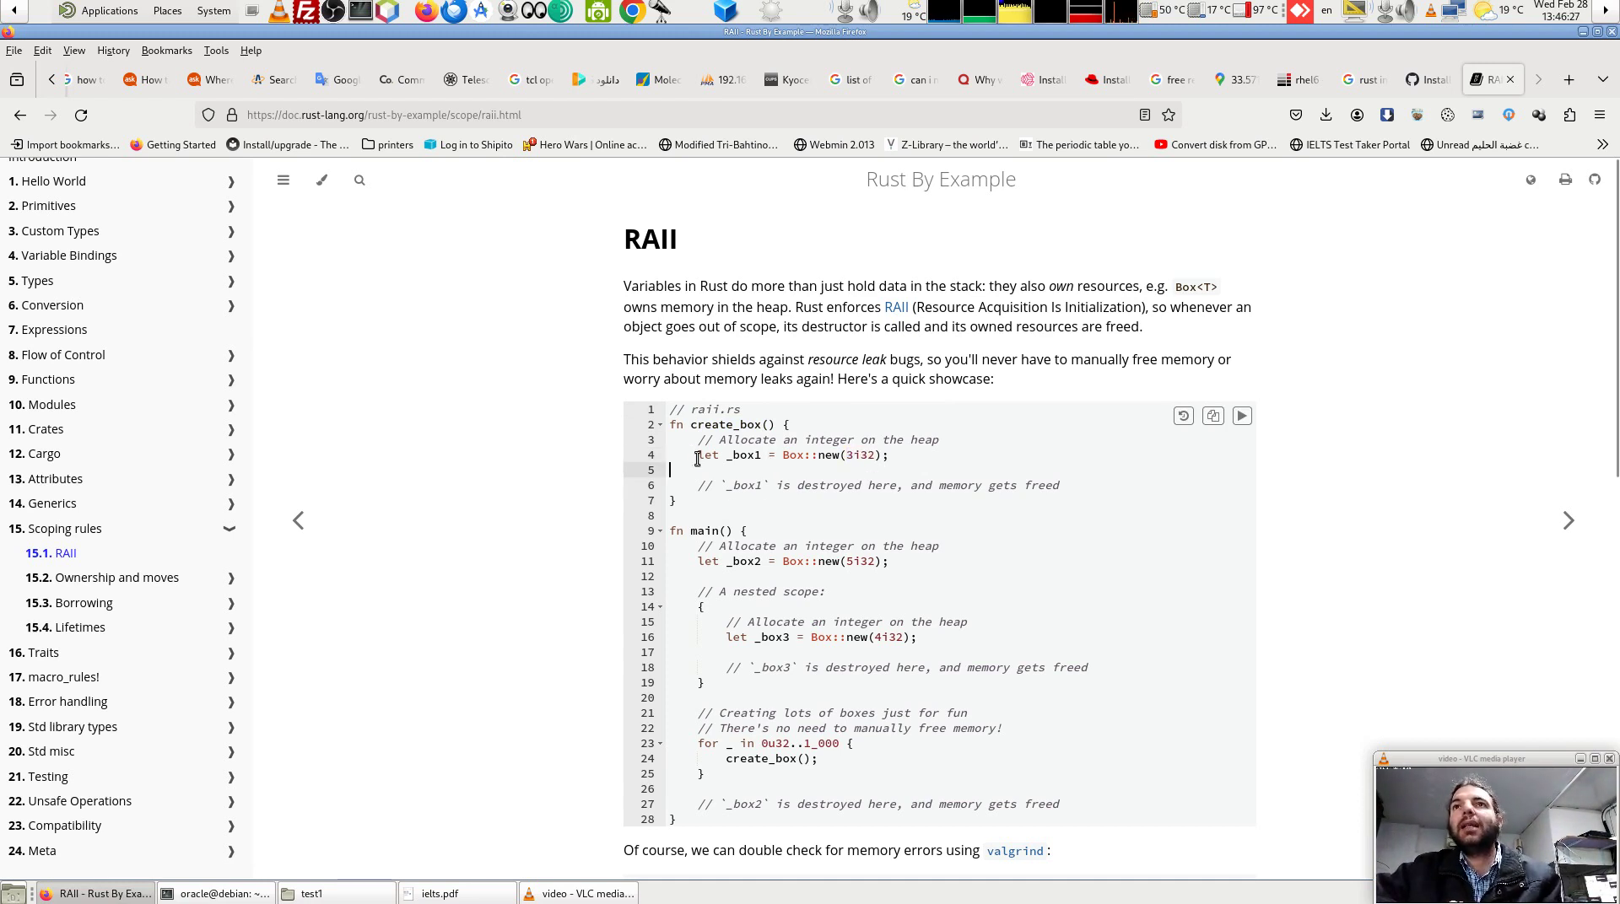
{"action": "left_click_drag", "start_coordinate": [697, 456], "coordinate": [889, 455]}
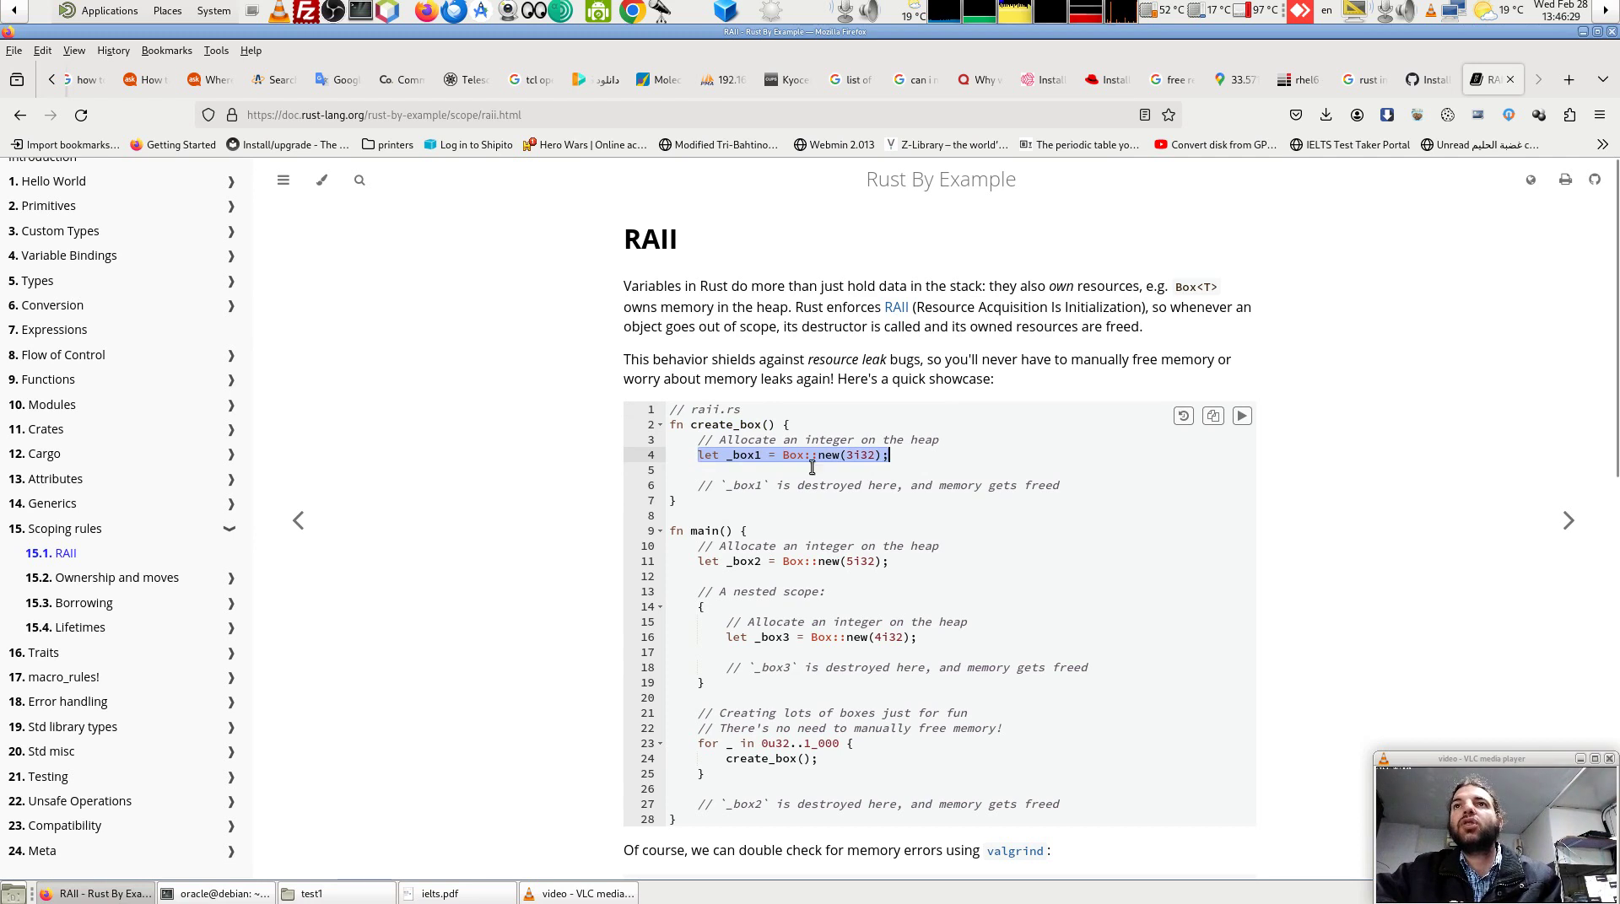
{"action": "left_click_drag", "start_coordinate": [691, 426], "coordinate": [776, 425]}
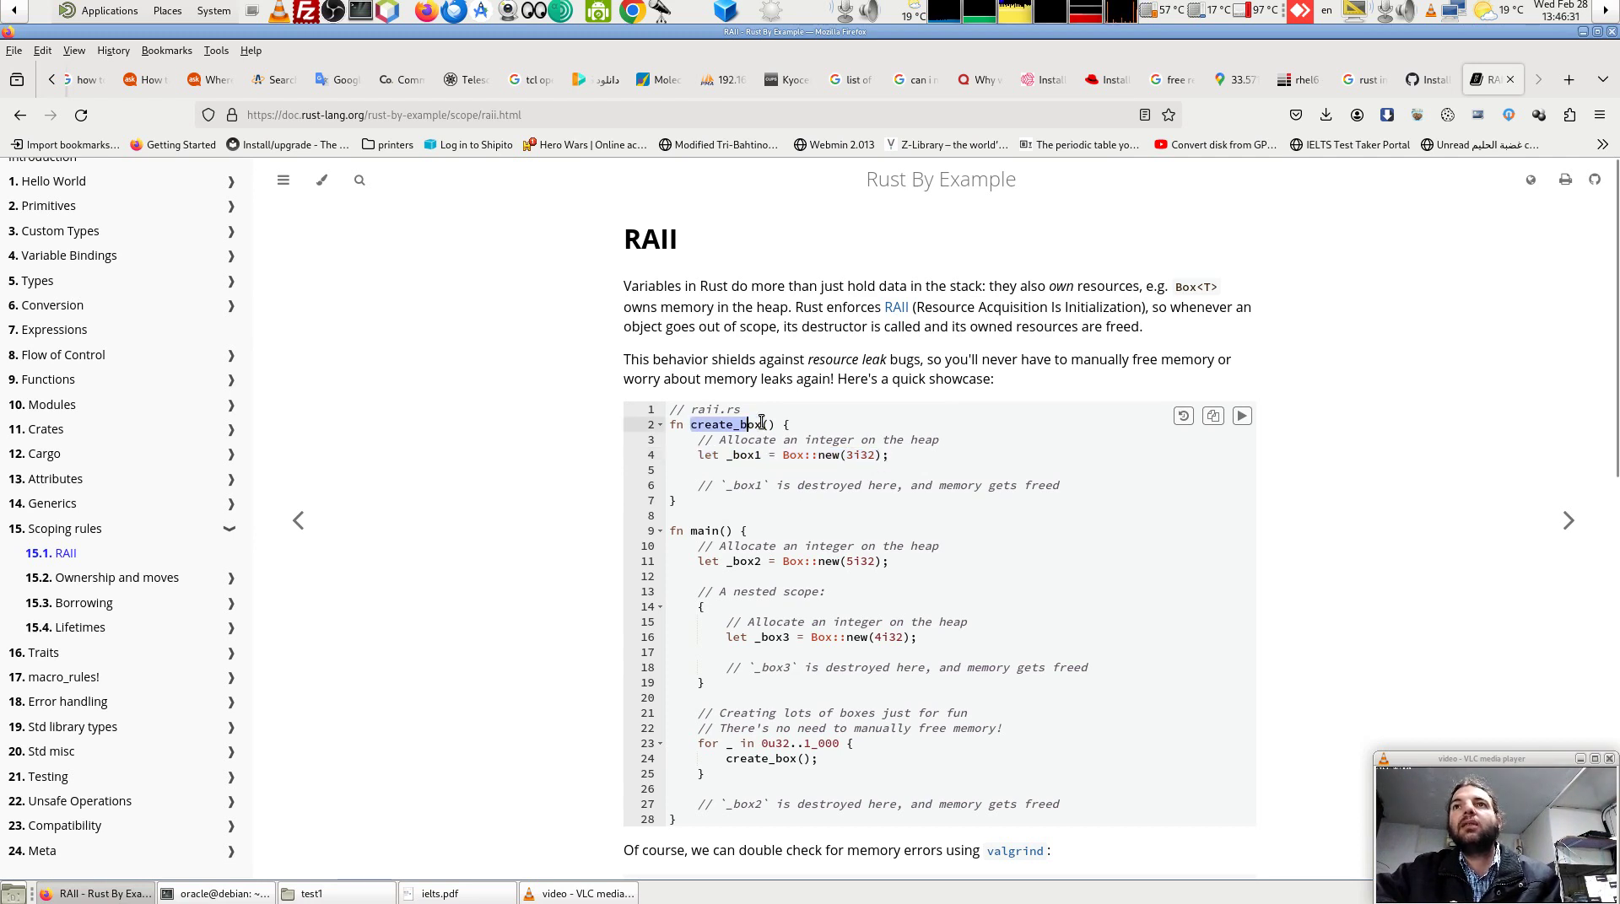
{"action": "left_click", "coordinate": [806, 504]}
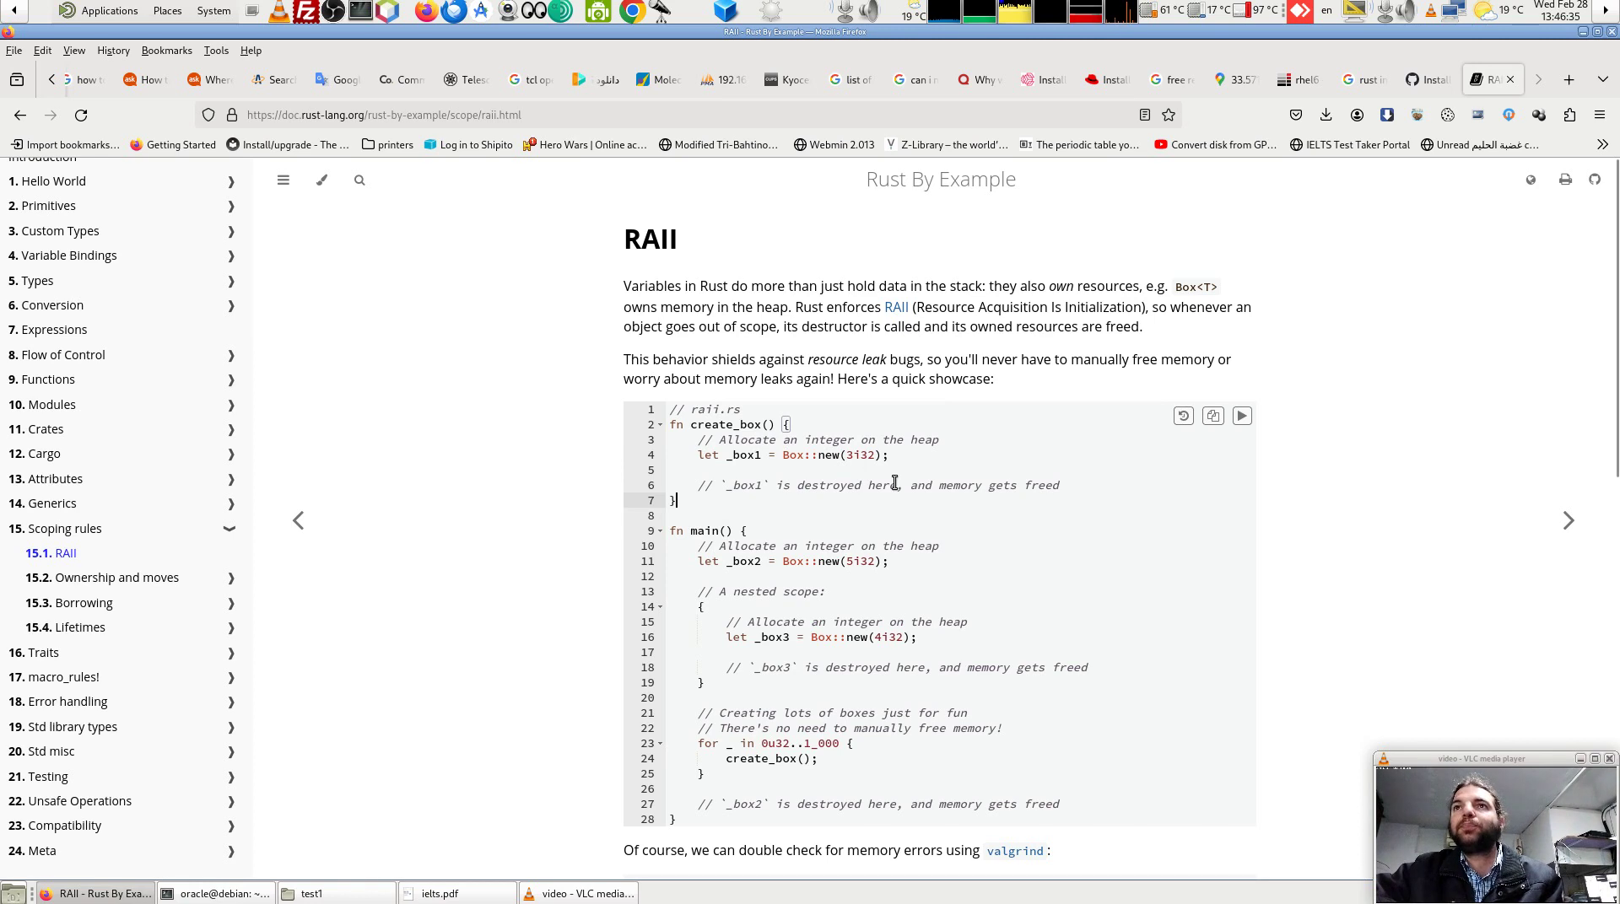
{"action": "left_click_drag", "start_coordinate": [889, 455], "coordinate": [690, 454]}
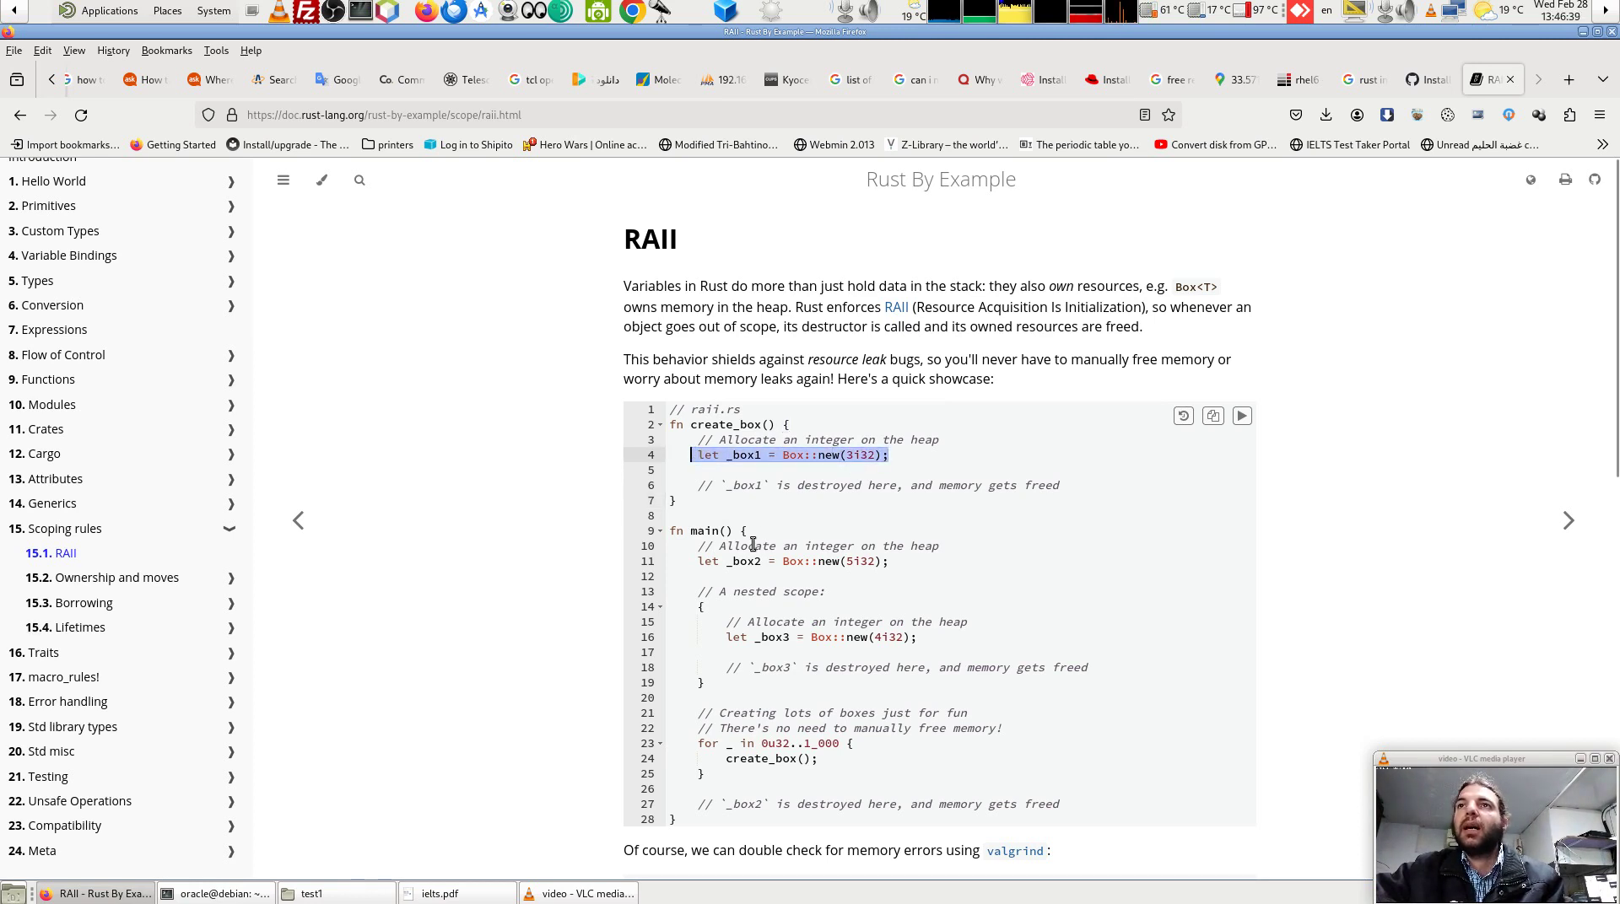
{"action": "left_click", "coordinate": [912, 473]}
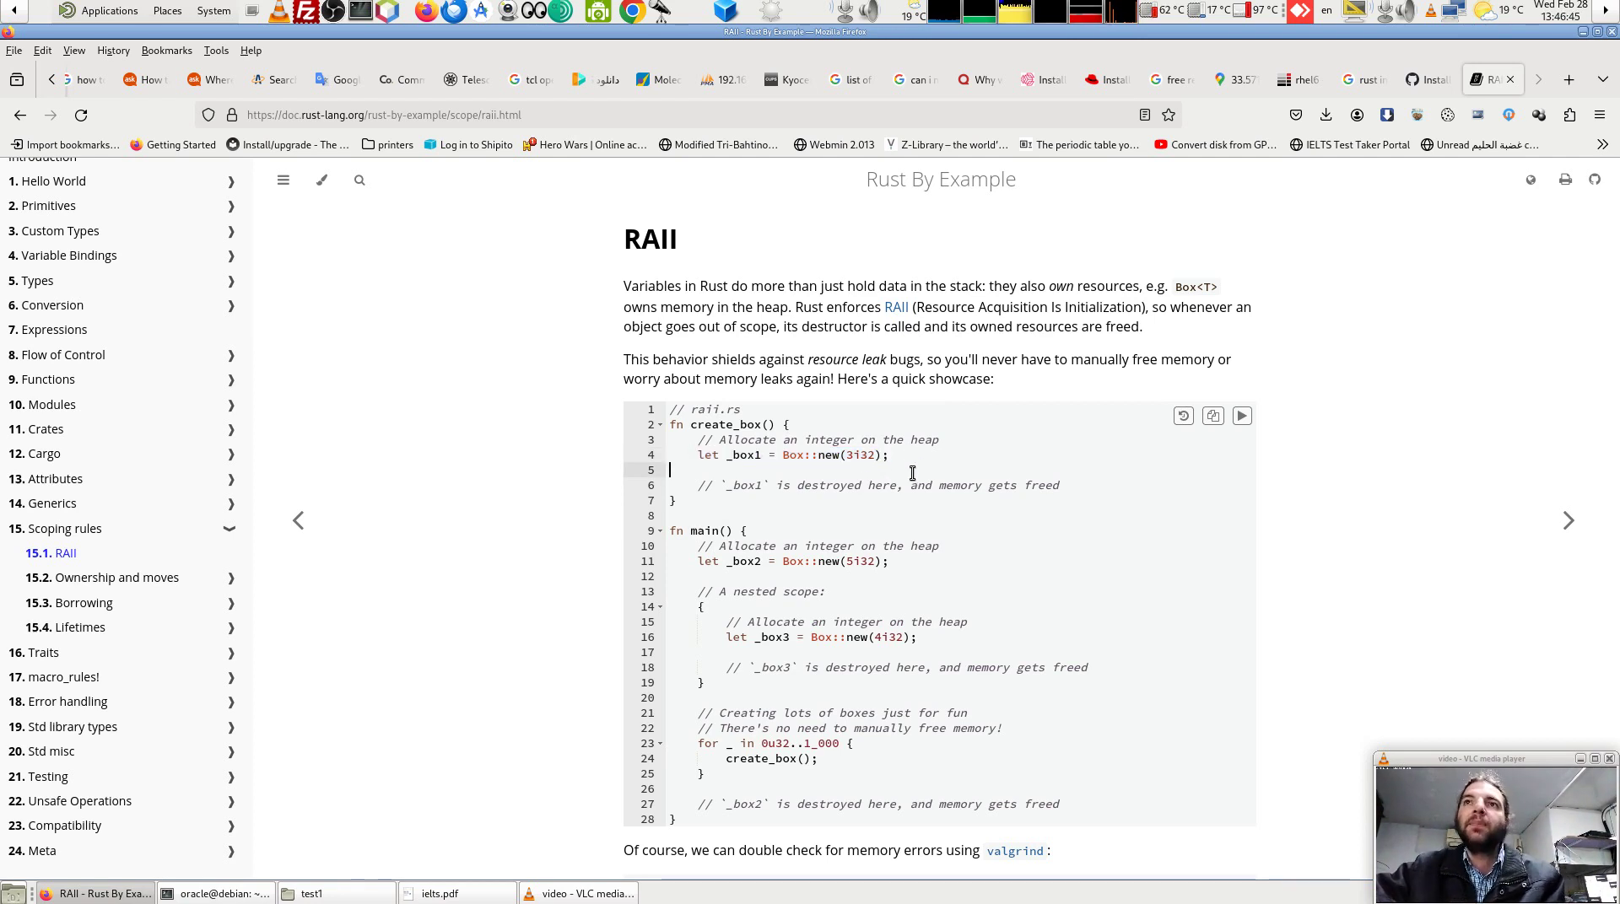
{"action": "left_click", "coordinate": [783, 486]}
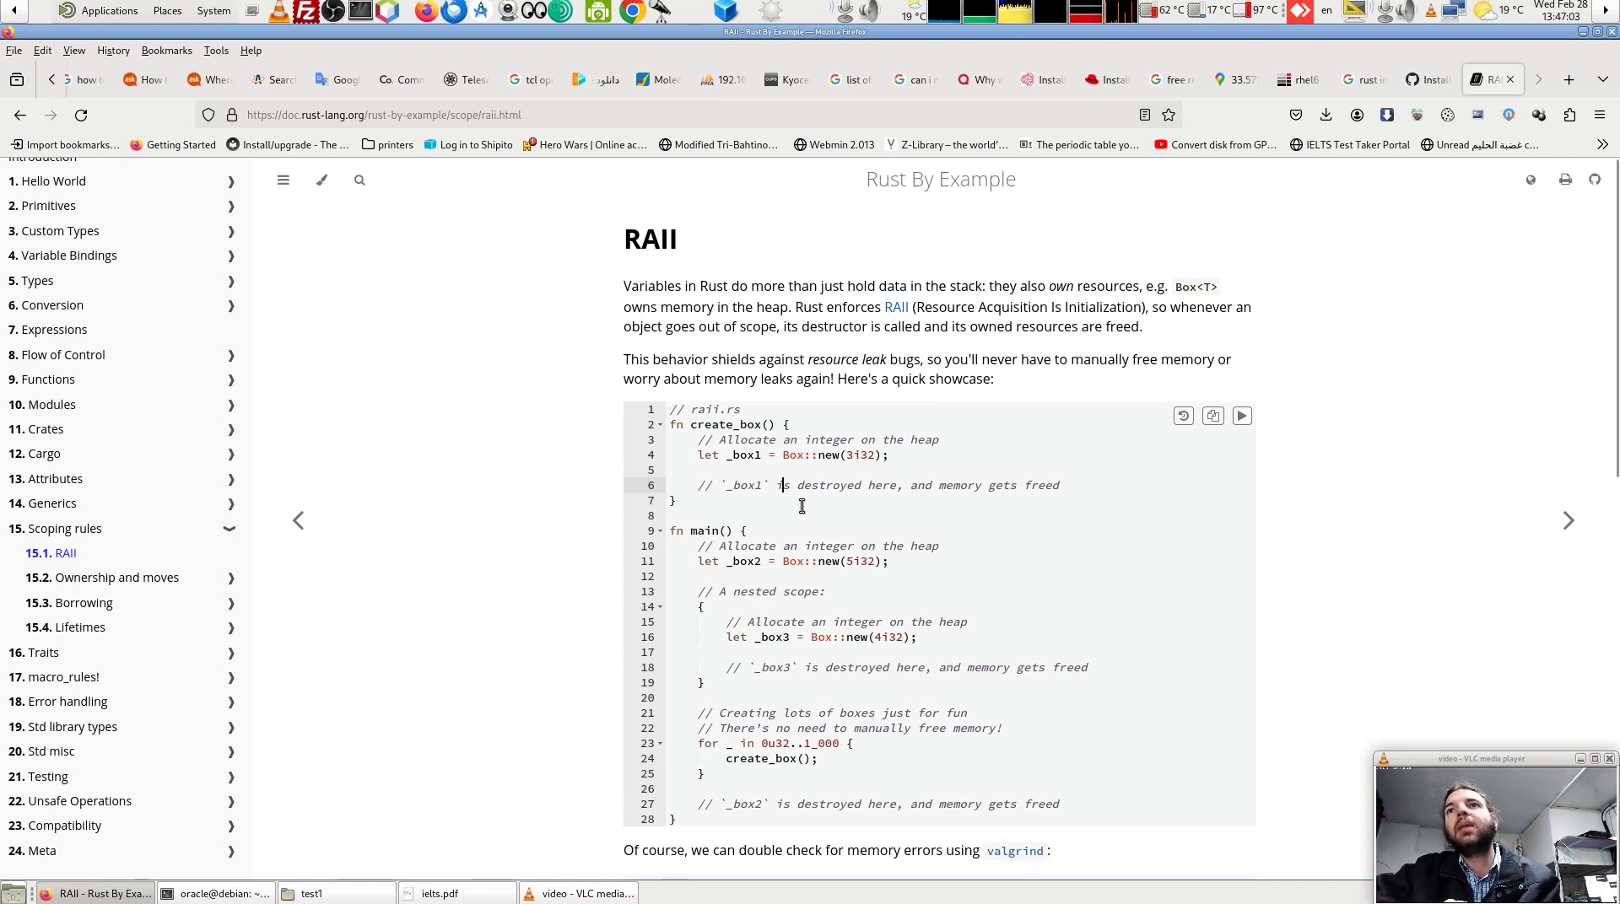
{"action": "scroll", "coordinate": [789, 506], "scroll_direction": "down", "scroll_amount": 3}
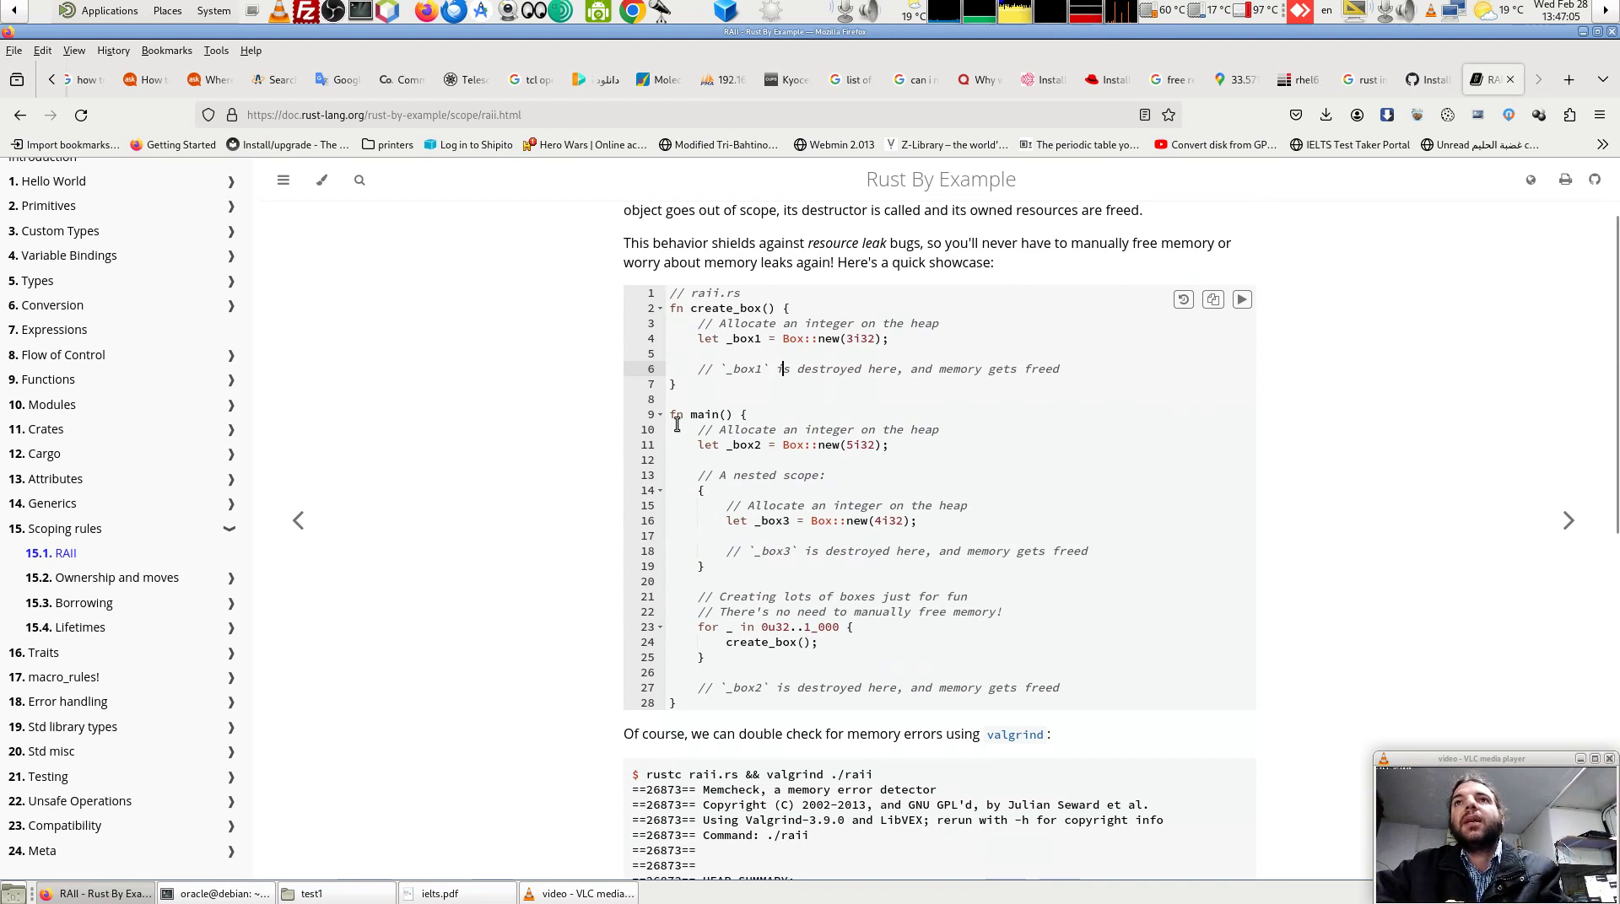
{"action": "left_click_drag", "start_coordinate": [697, 338], "coordinate": [890, 339]}
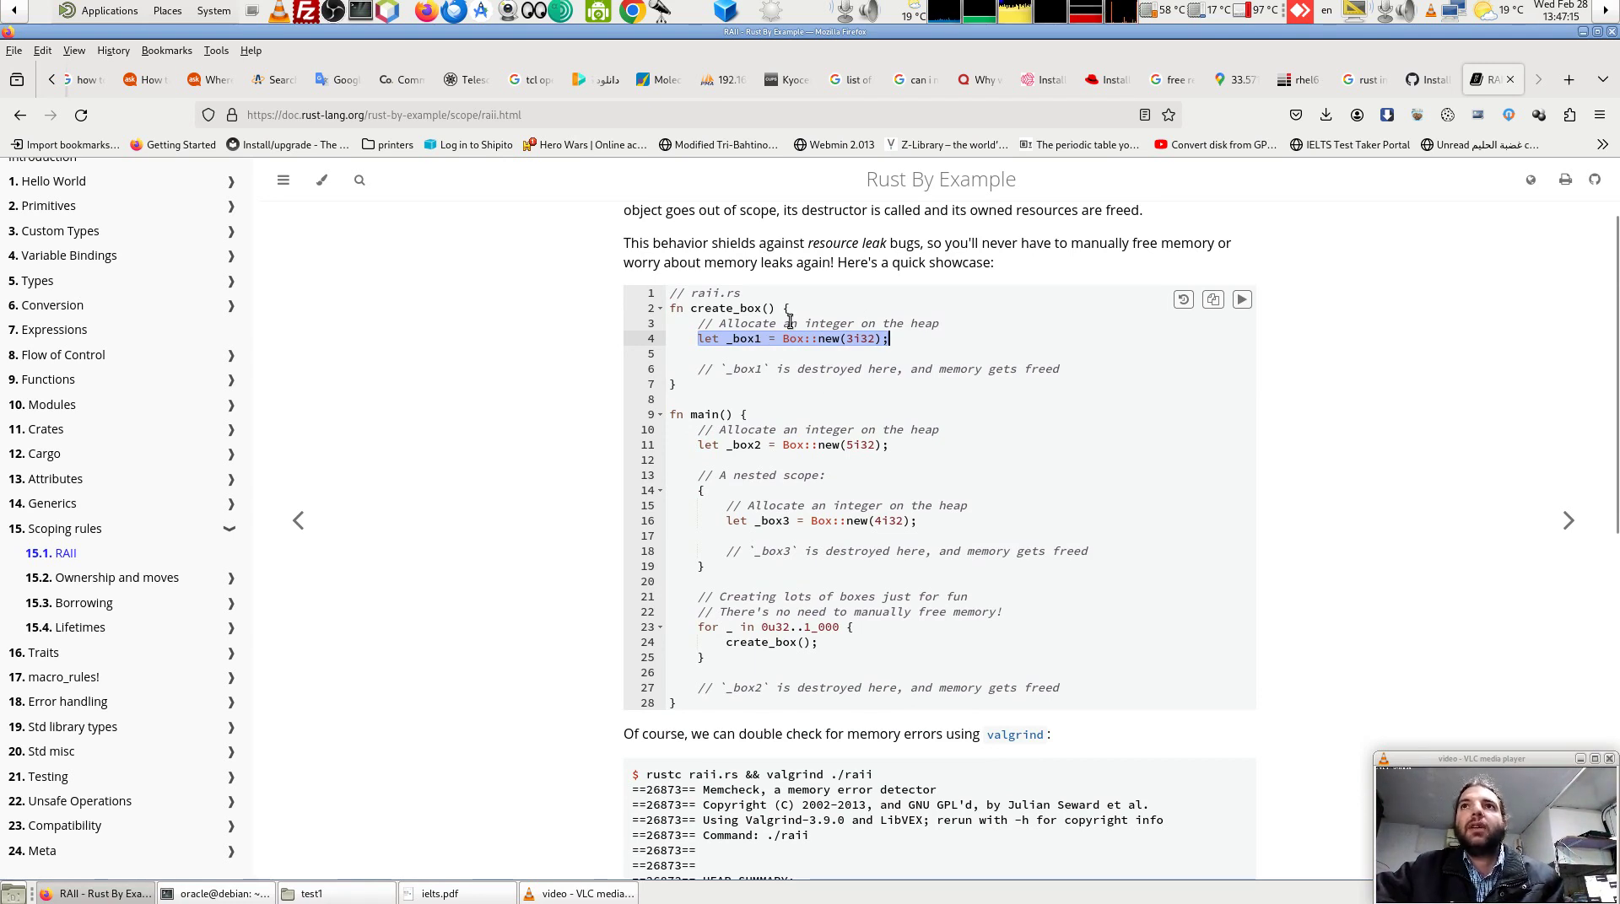
{"action": "left_click_drag", "start_coordinate": [791, 308], "coordinate": [776, 309]}
{"action": "left_click", "coordinate": [680, 387]}
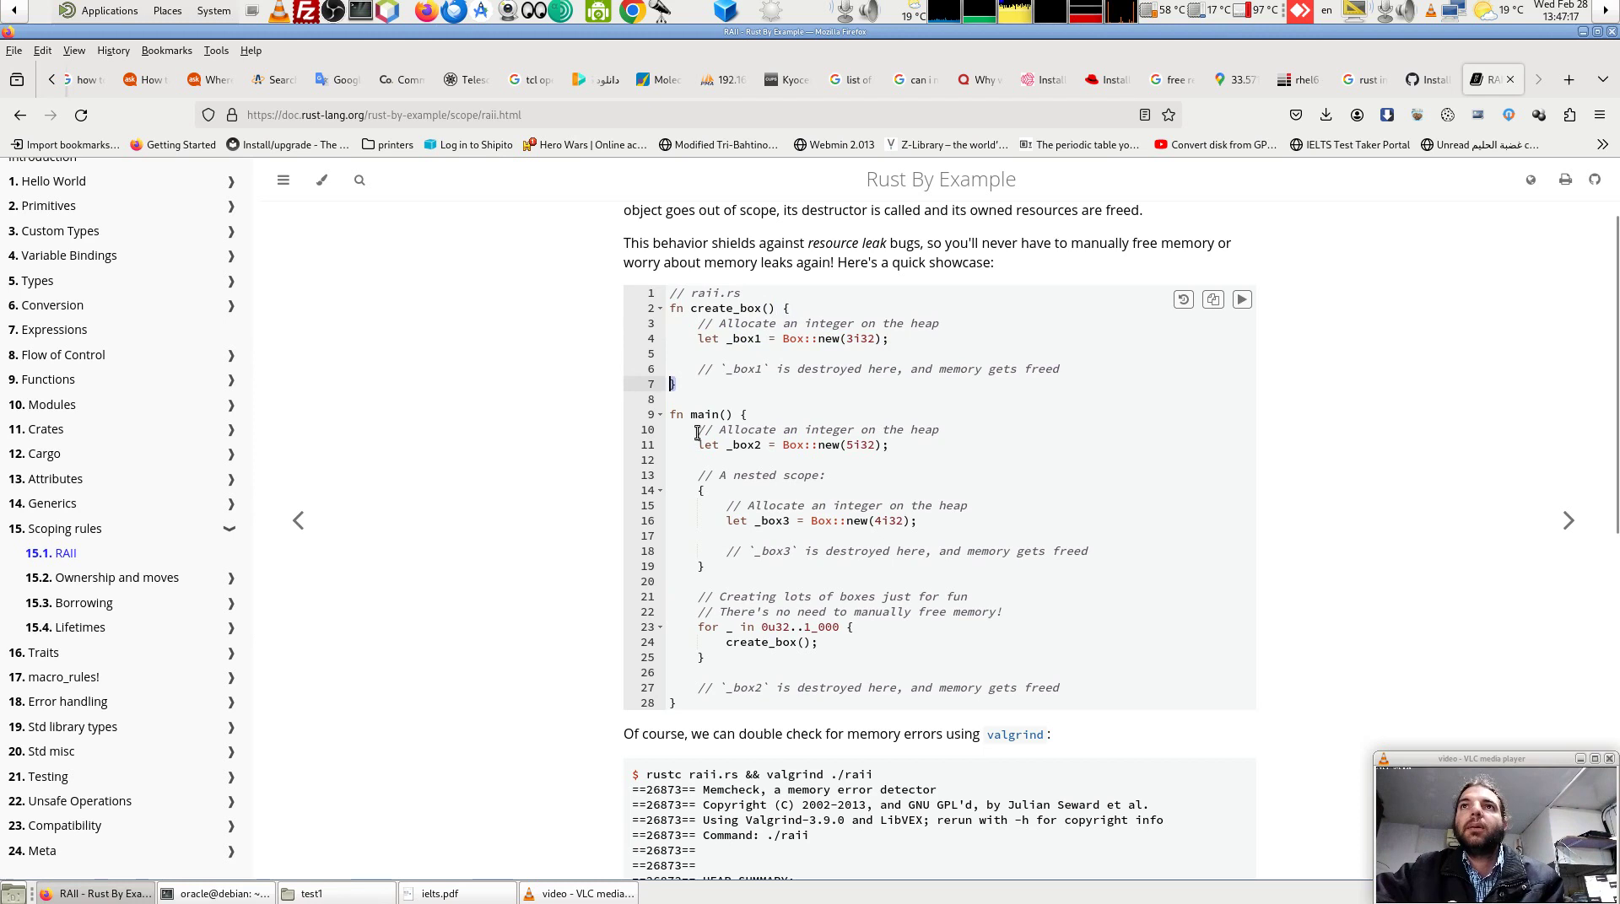
{"action": "left_click_drag", "start_coordinate": [775, 309], "coordinate": [774, 380]}
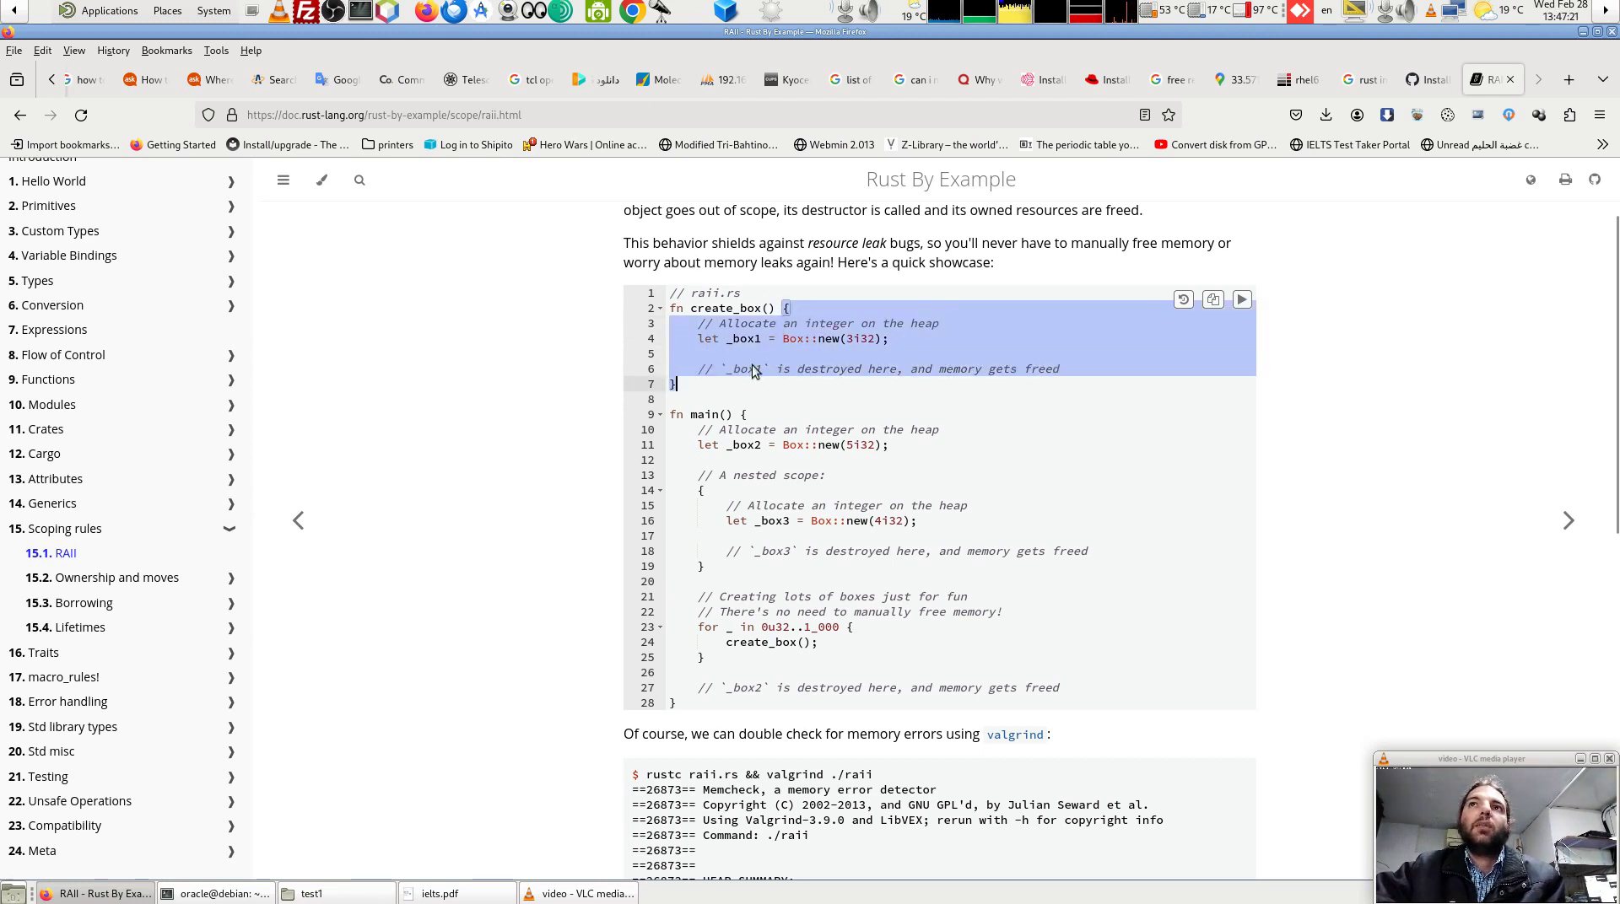
{"action": "left_click", "coordinate": [724, 398]}
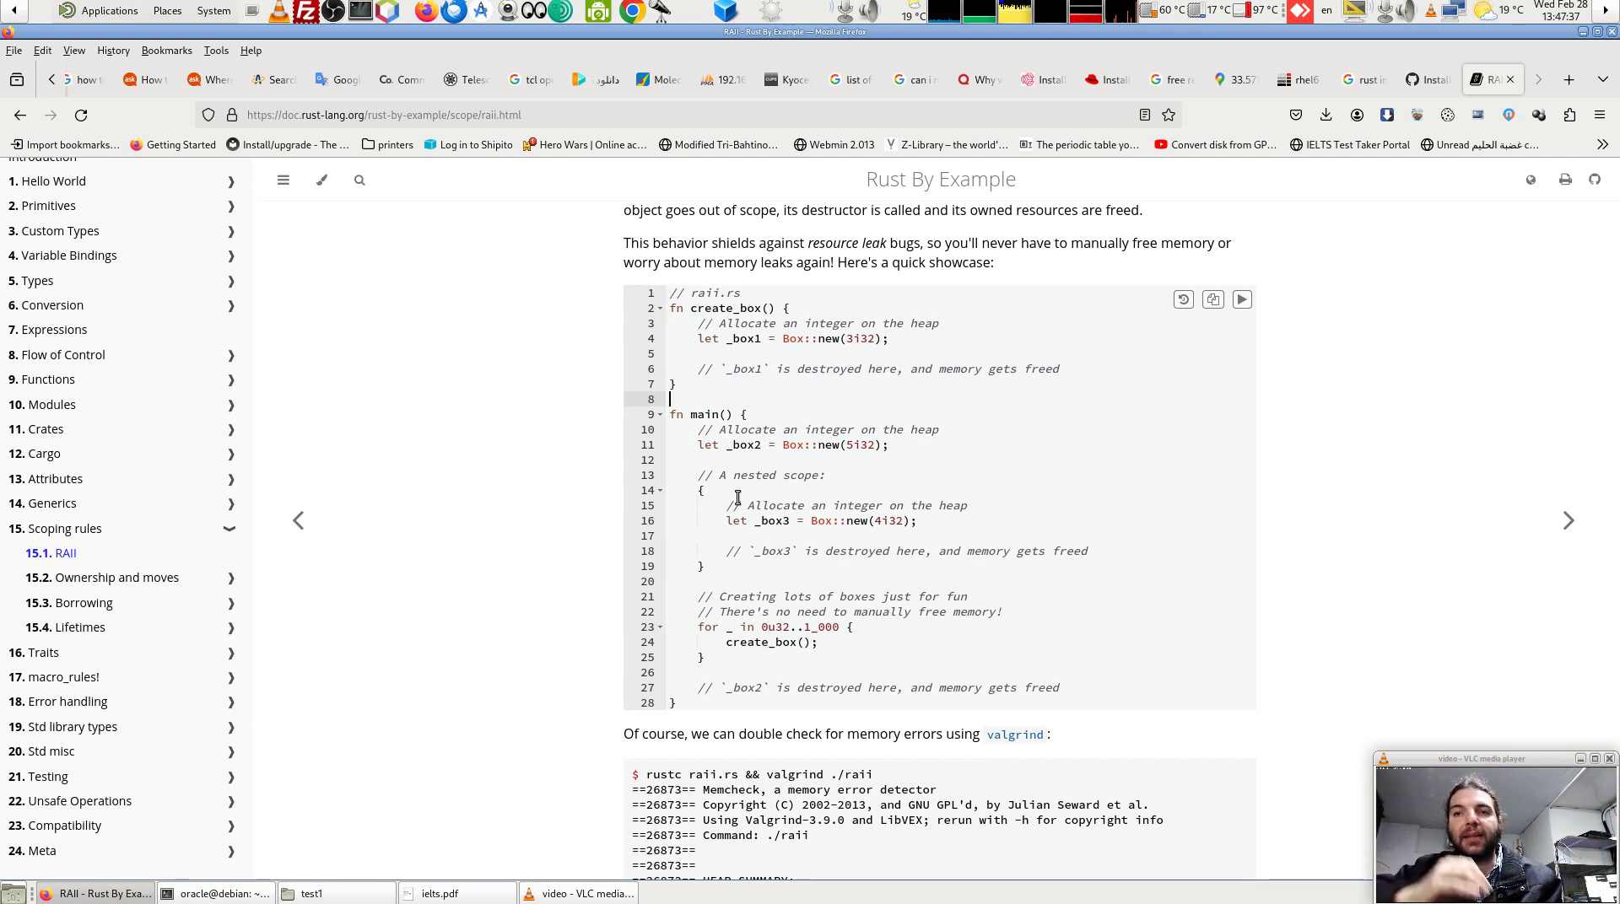
{"action": "left_click", "coordinate": [737, 496]}
{"action": "scroll", "coordinate": [737, 498], "scroll_direction": "down", "scroll_amount": 3}
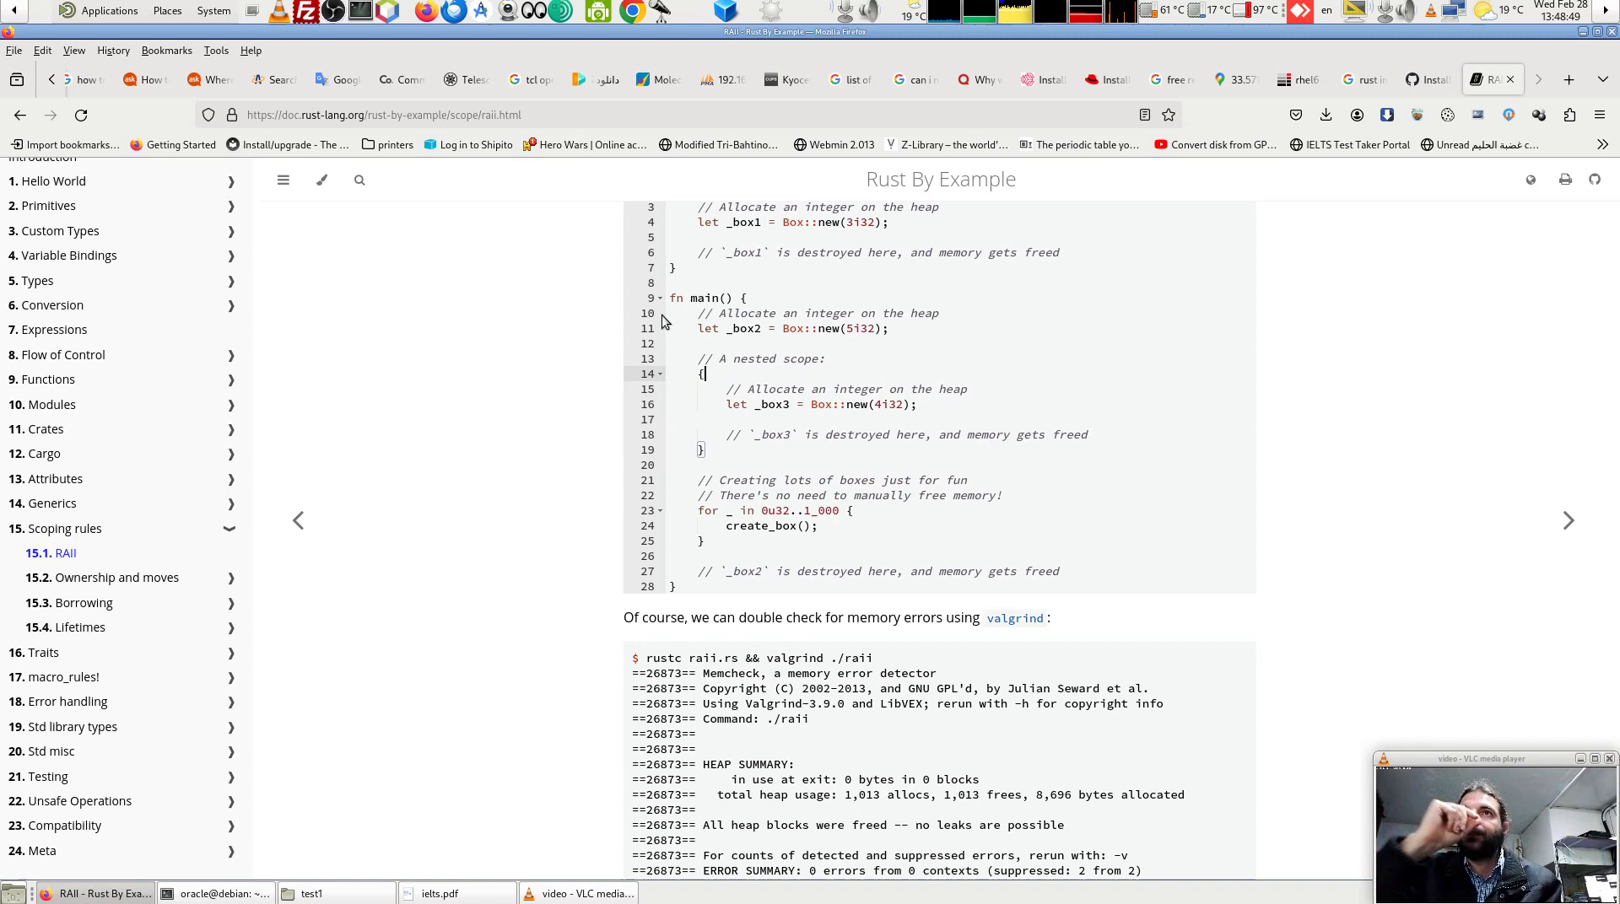
{"action": "left_click", "coordinate": [695, 373]}
{"action": "left_click_drag", "start_coordinate": [690, 329], "coordinate": [934, 325]}
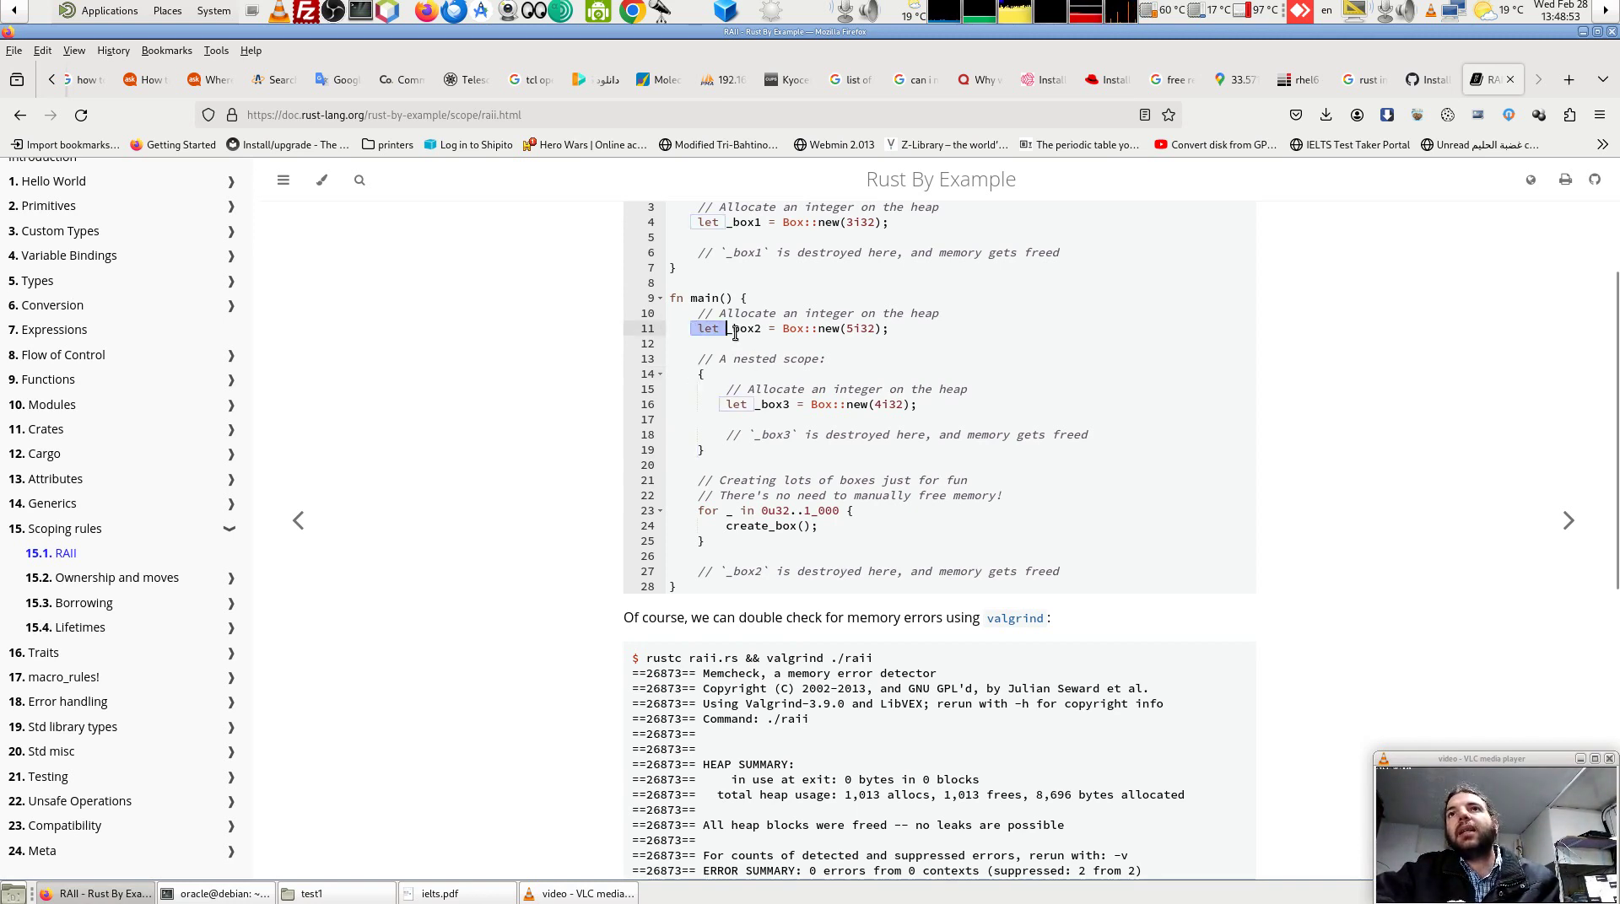
{"action": "left_click", "coordinate": [908, 376]}
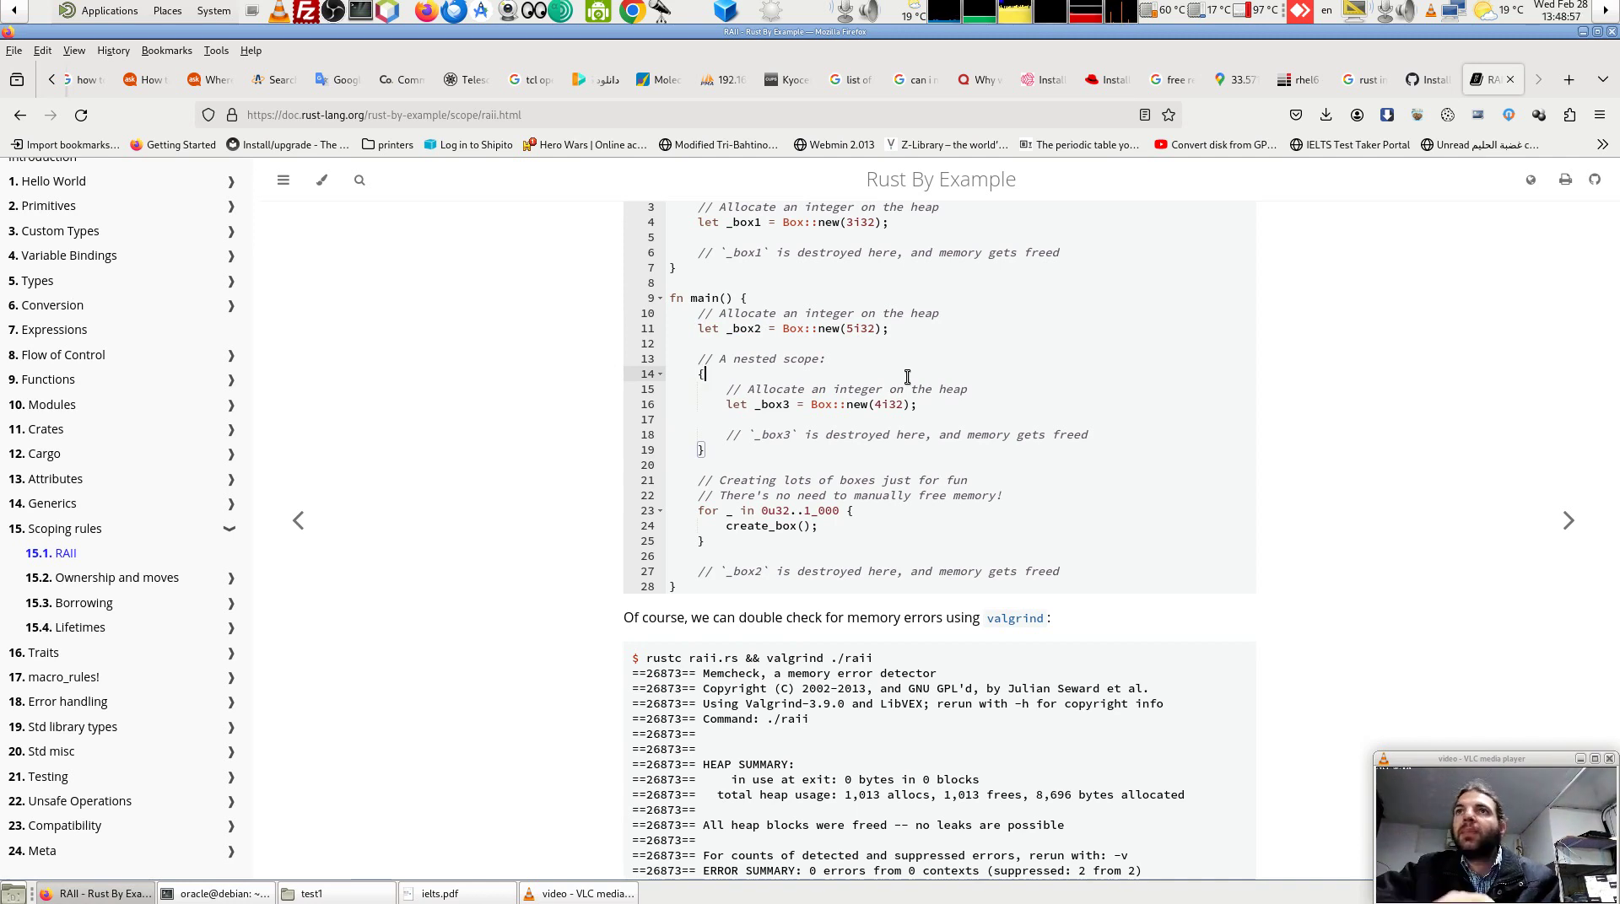
{"action": "left_click_drag", "start_coordinate": [776, 330], "coordinate": [890, 327]}
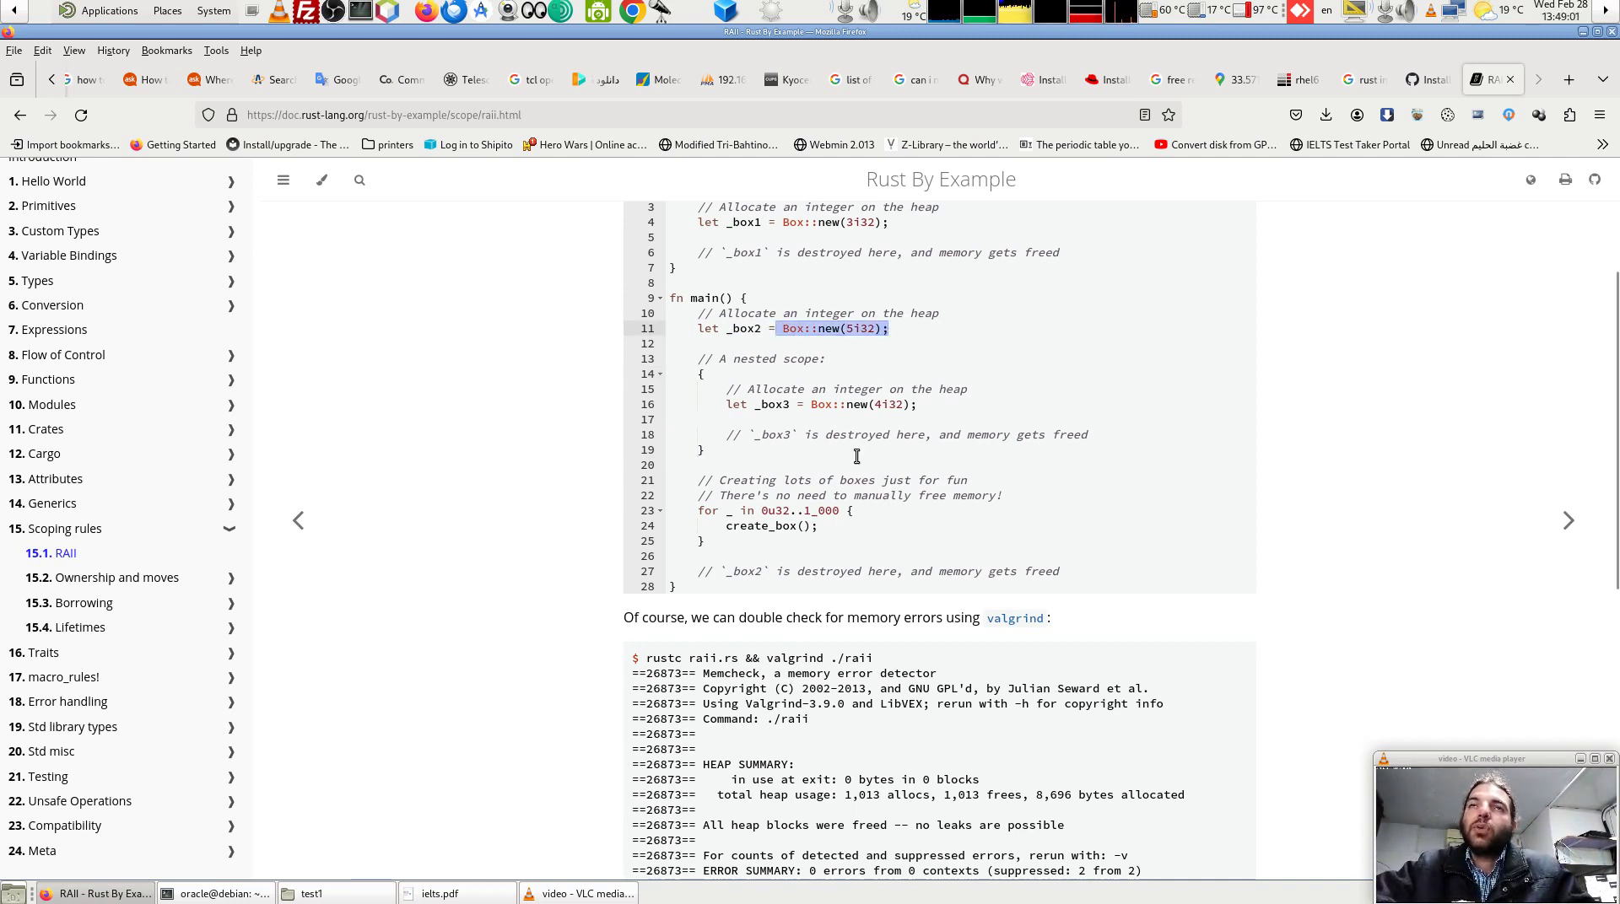
{"action": "left_click", "coordinate": [775, 452]}
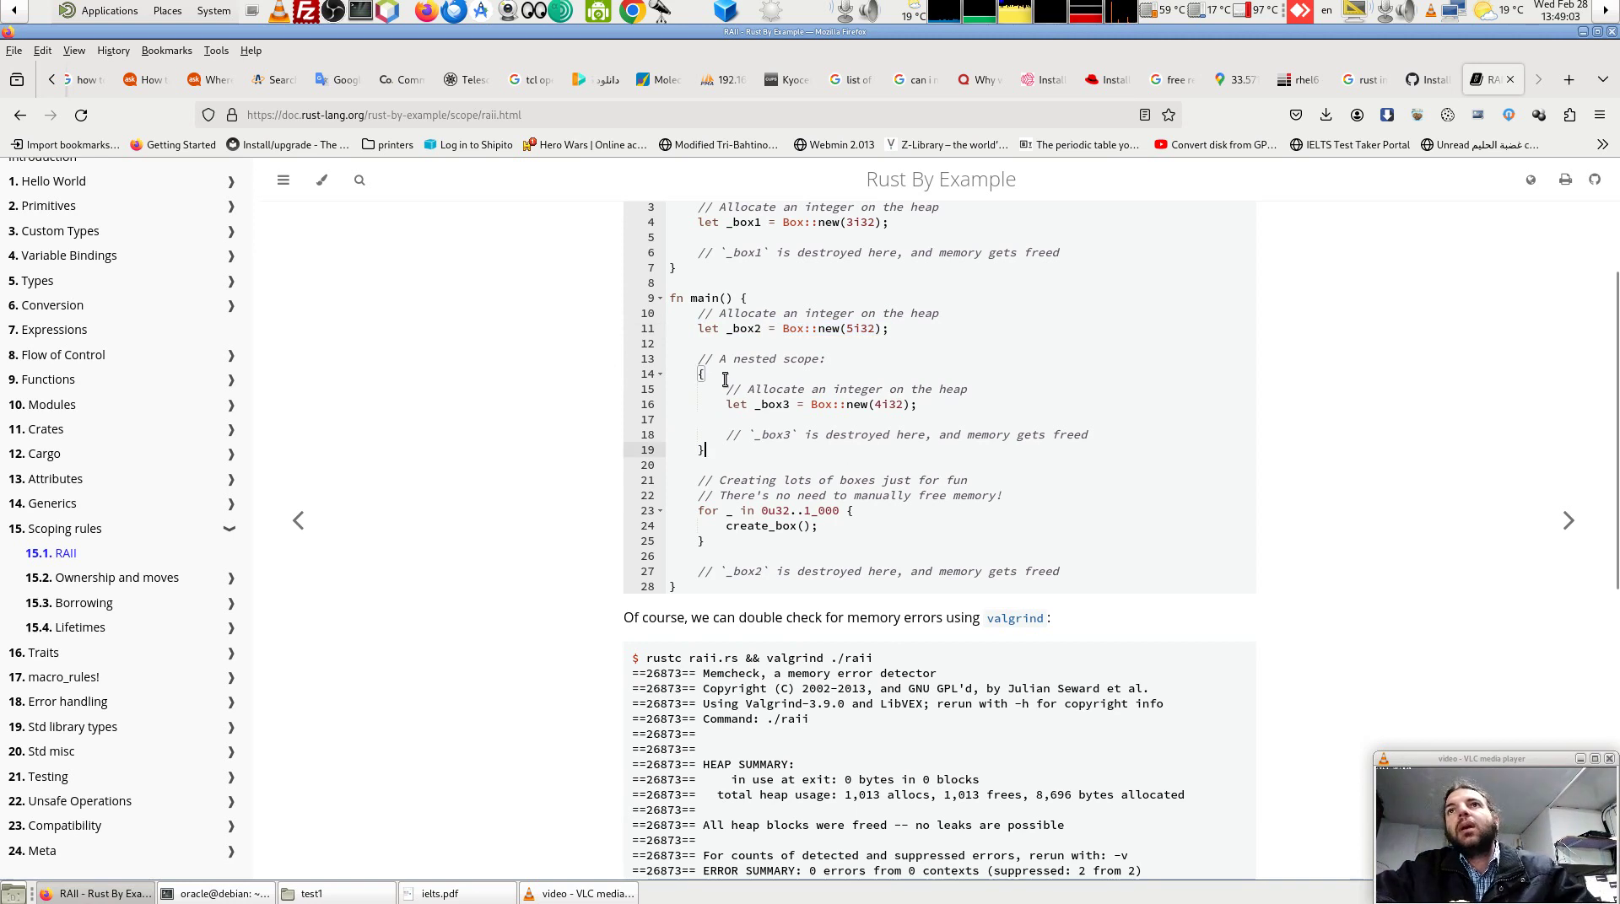
{"action": "left_click_drag", "start_coordinate": [697, 373], "coordinate": [705, 452]}
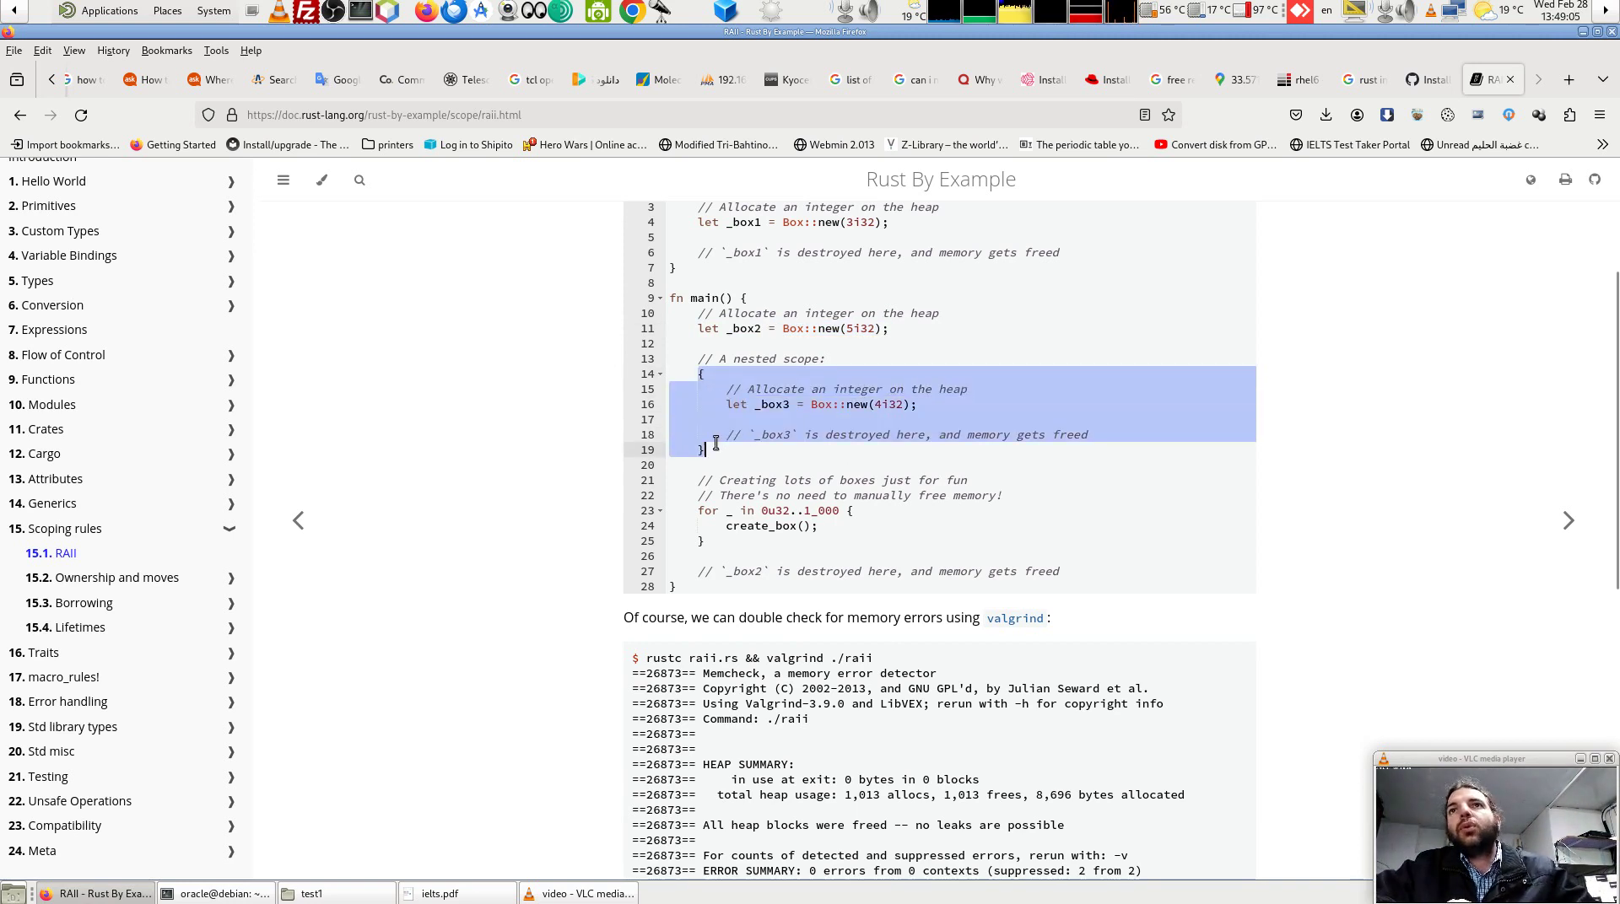
{"action": "left_click", "coordinate": [753, 297]}
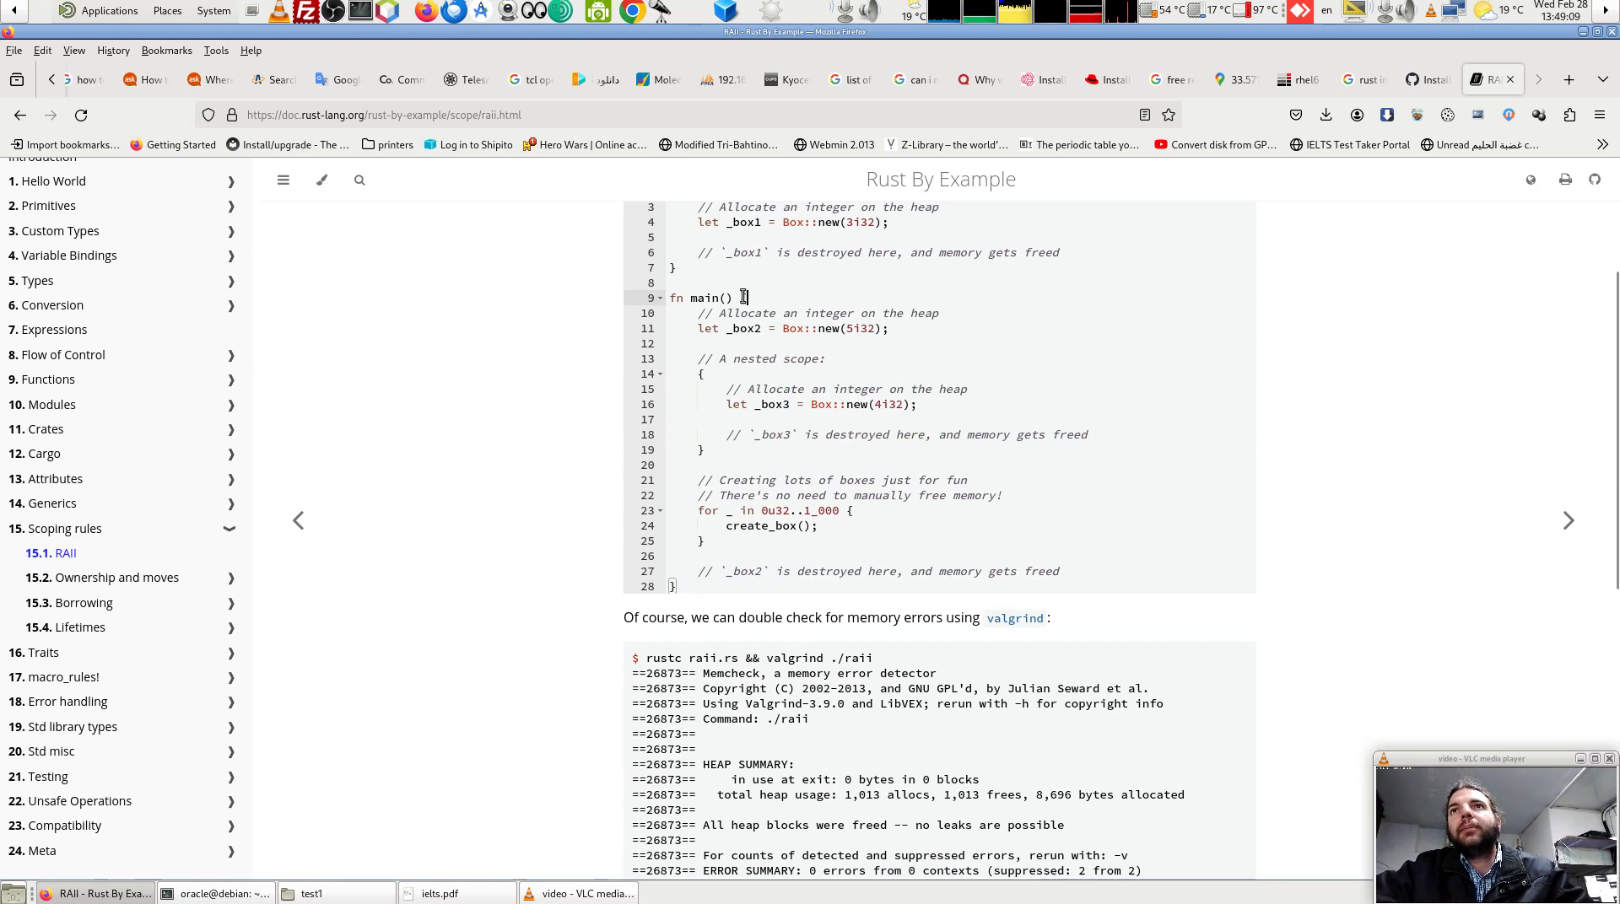
{"action": "left_click_drag", "start_coordinate": [744, 298], "coordinate": [730, 450]}
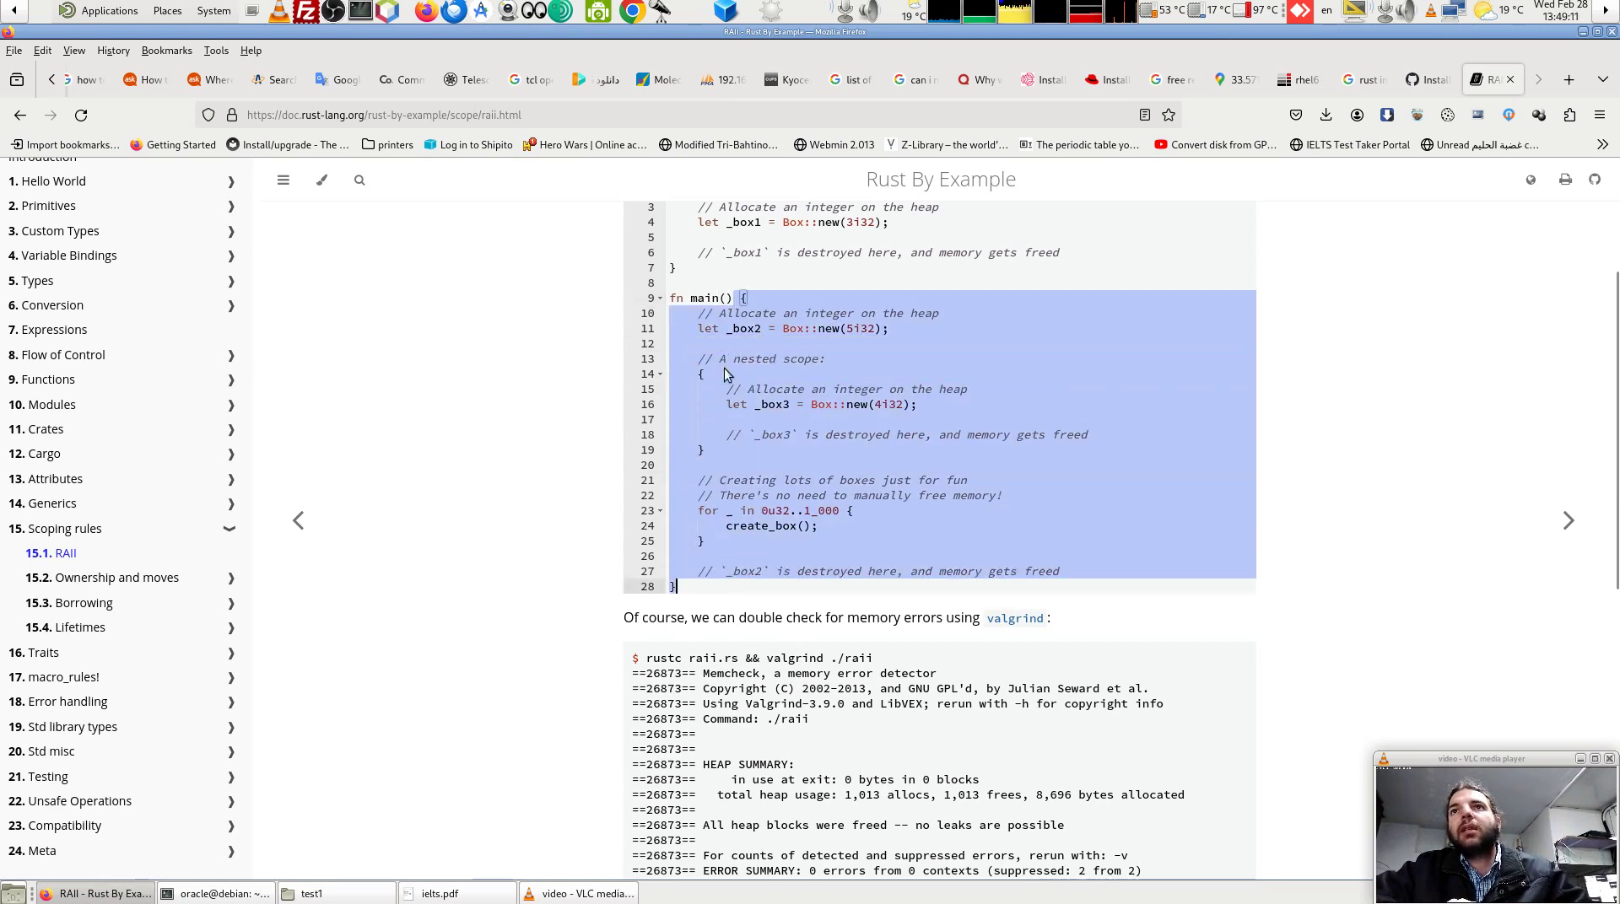
{"action": "mouse_move", "coordinate": [699, 374]}
{"action": "left_mouse_down"}
{"action": "mouse_move", "coordinate": [705, 451]}
{"action": "mouse_move", "coordinate": [838, 404]}
{"action": "mouse_move", "coordinate": [934, 404]}
{"action": "mouse_move", "coordinate": [932, 388]}
{"action": "left_mouse_up"}
{"action": "left_click", "coordinate": [873, 413]}
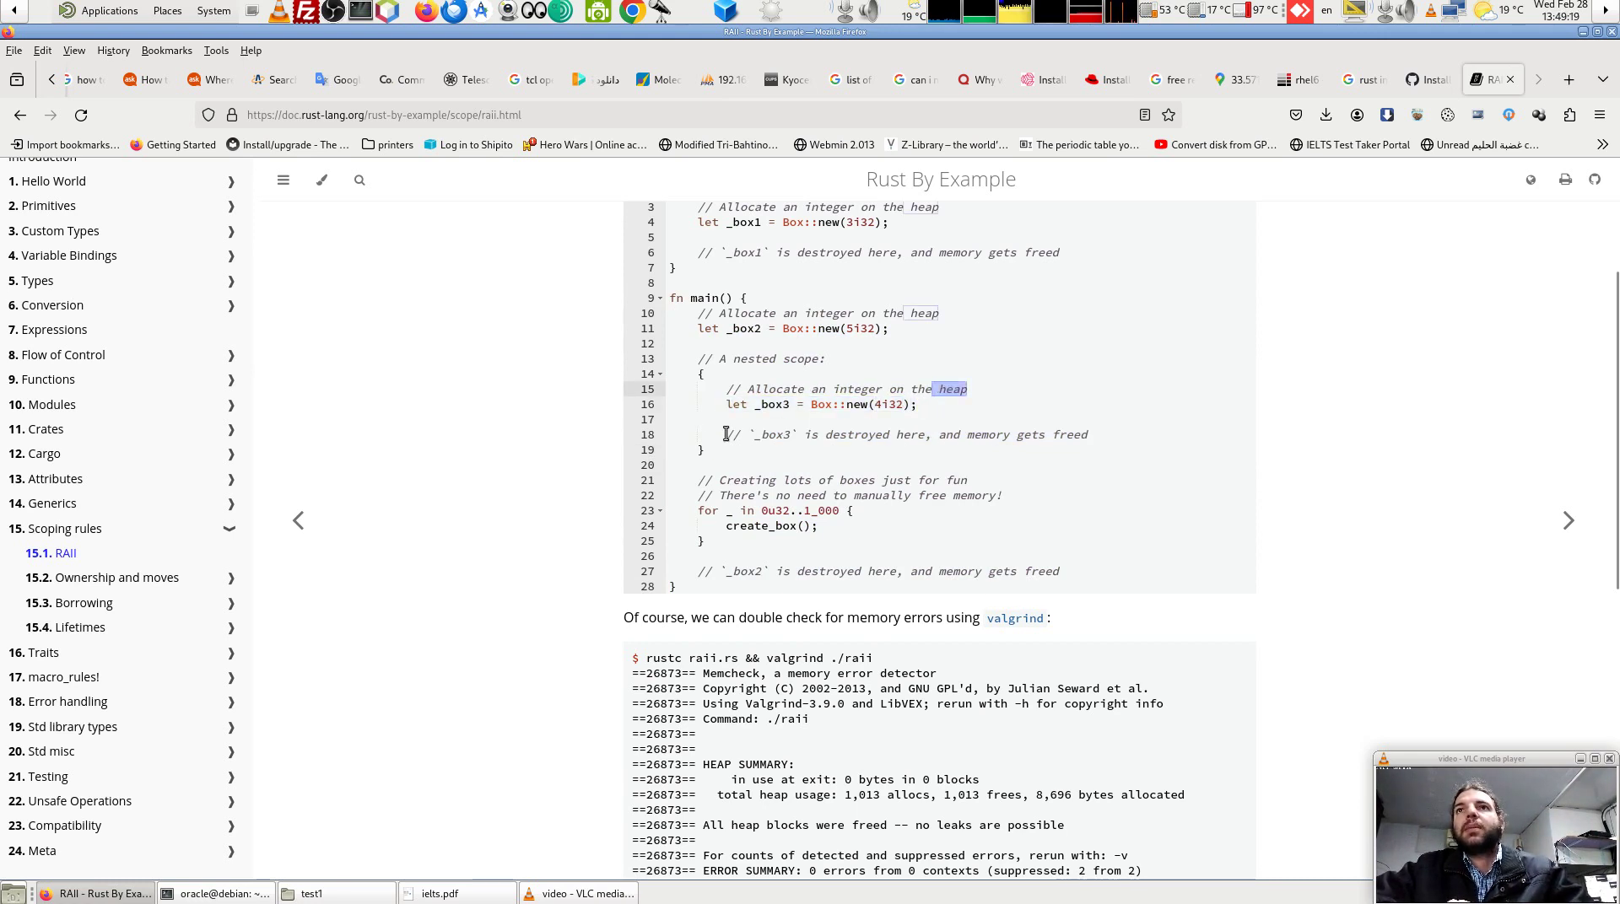
{"action": "left_click_drag", "start_coordinate": [693, 449], "coordinate": [1122, 434]}
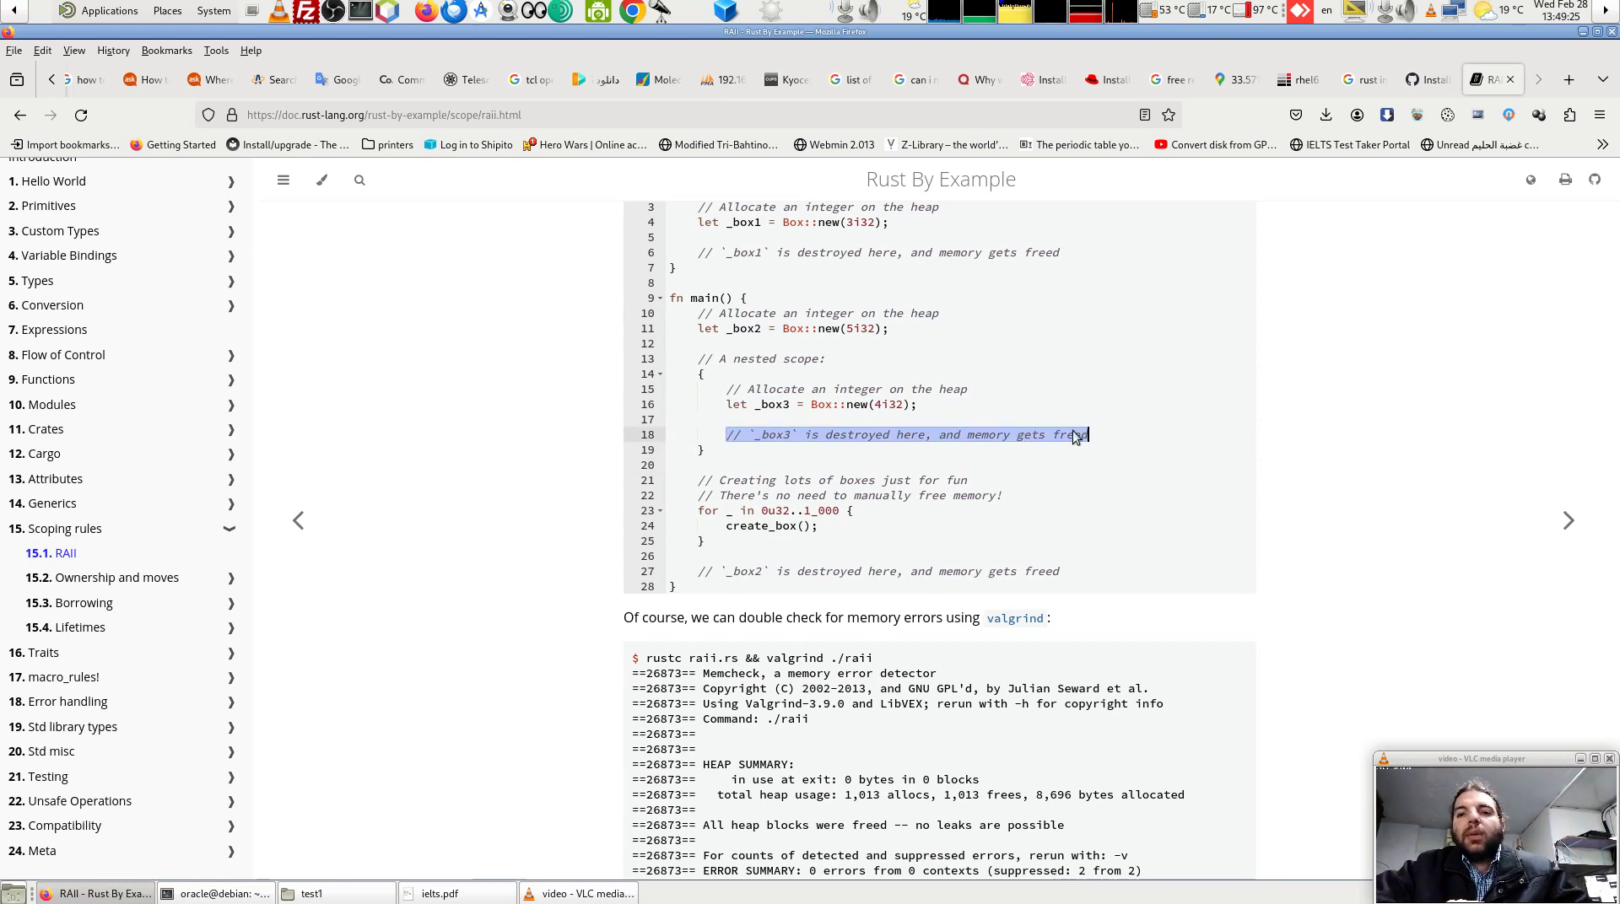
{"action": "left_click", "coordinate": [1039, 456]}
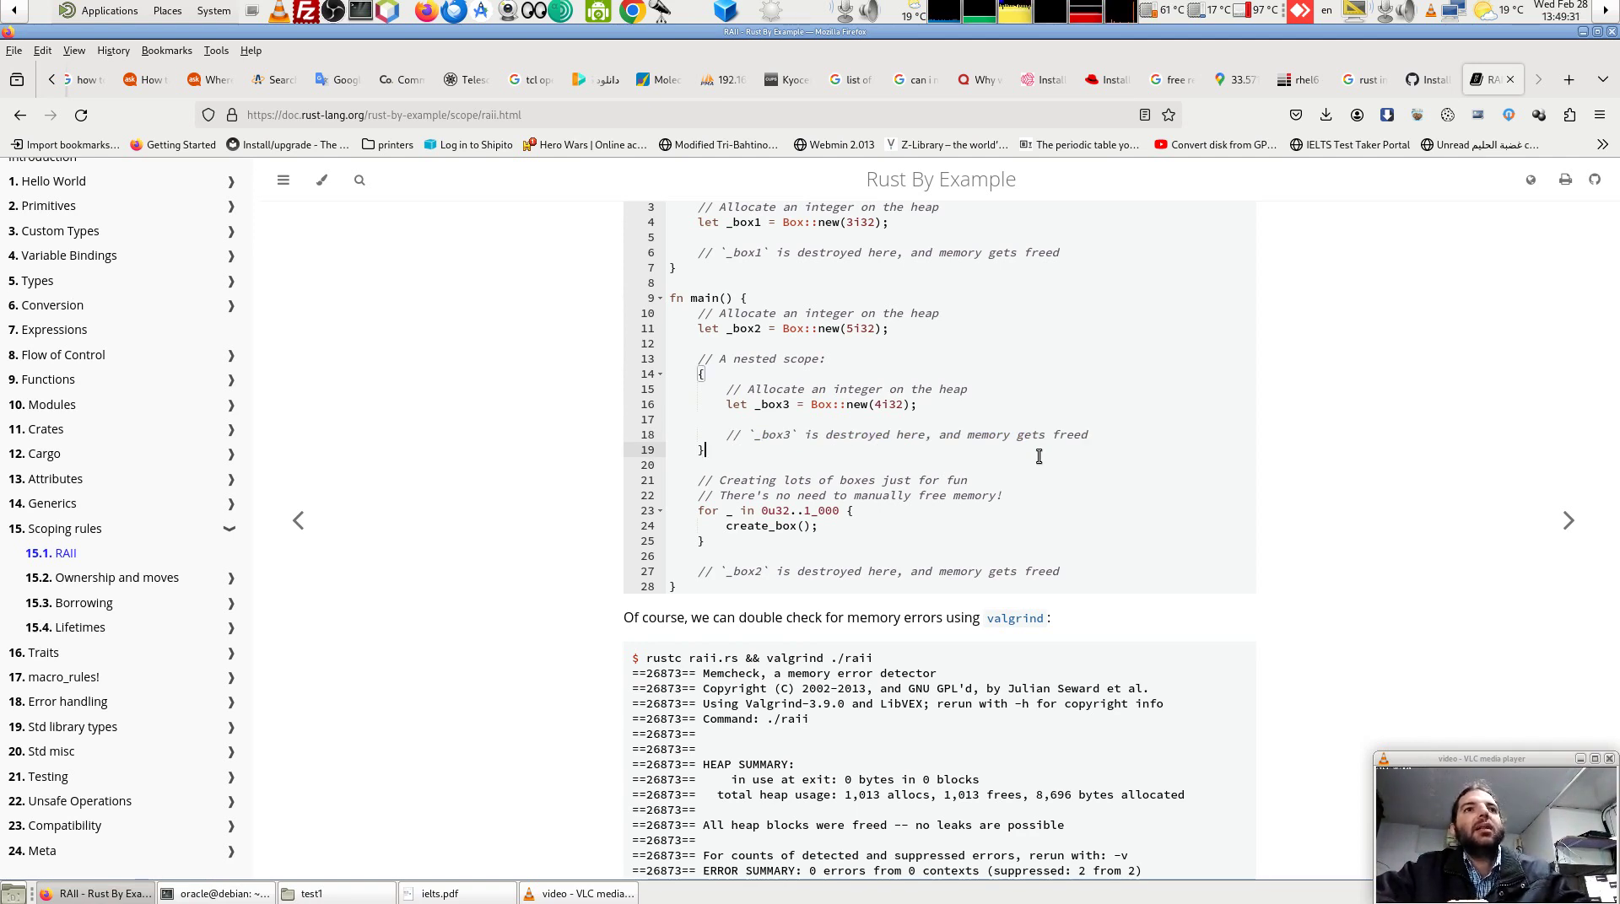
{"action": "scroll", "coordinate": [1038, 457], "scroll_direction": "down", "scroll_amount": 3}
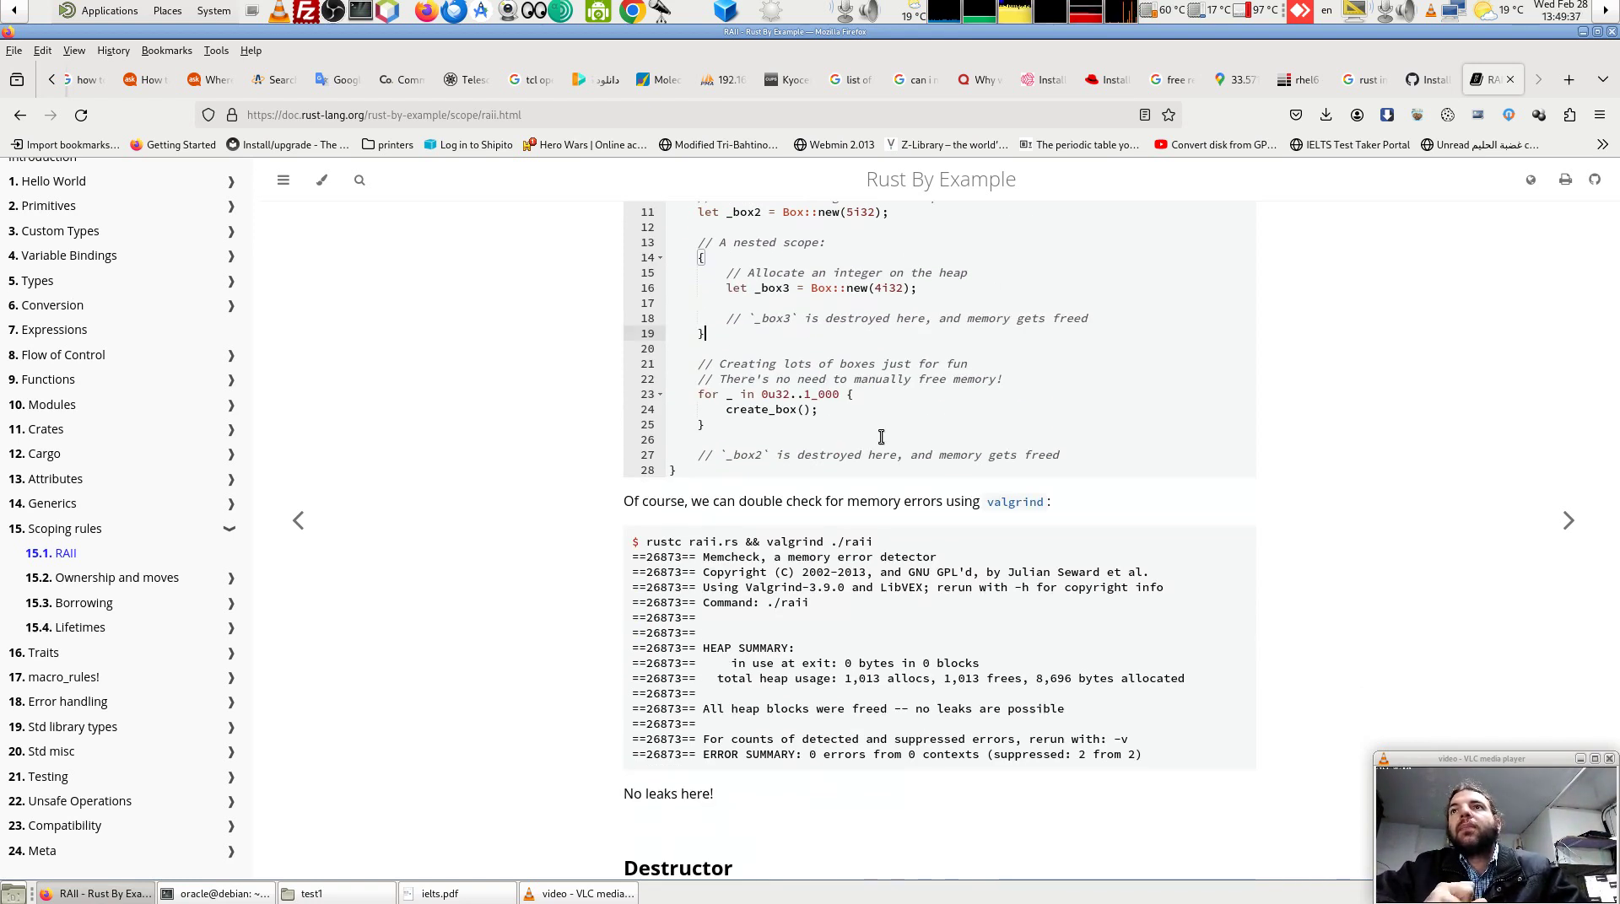
{"action": "left_click_drag", "start_coordinate": [841, 394], "coordinate": [699, 392]}
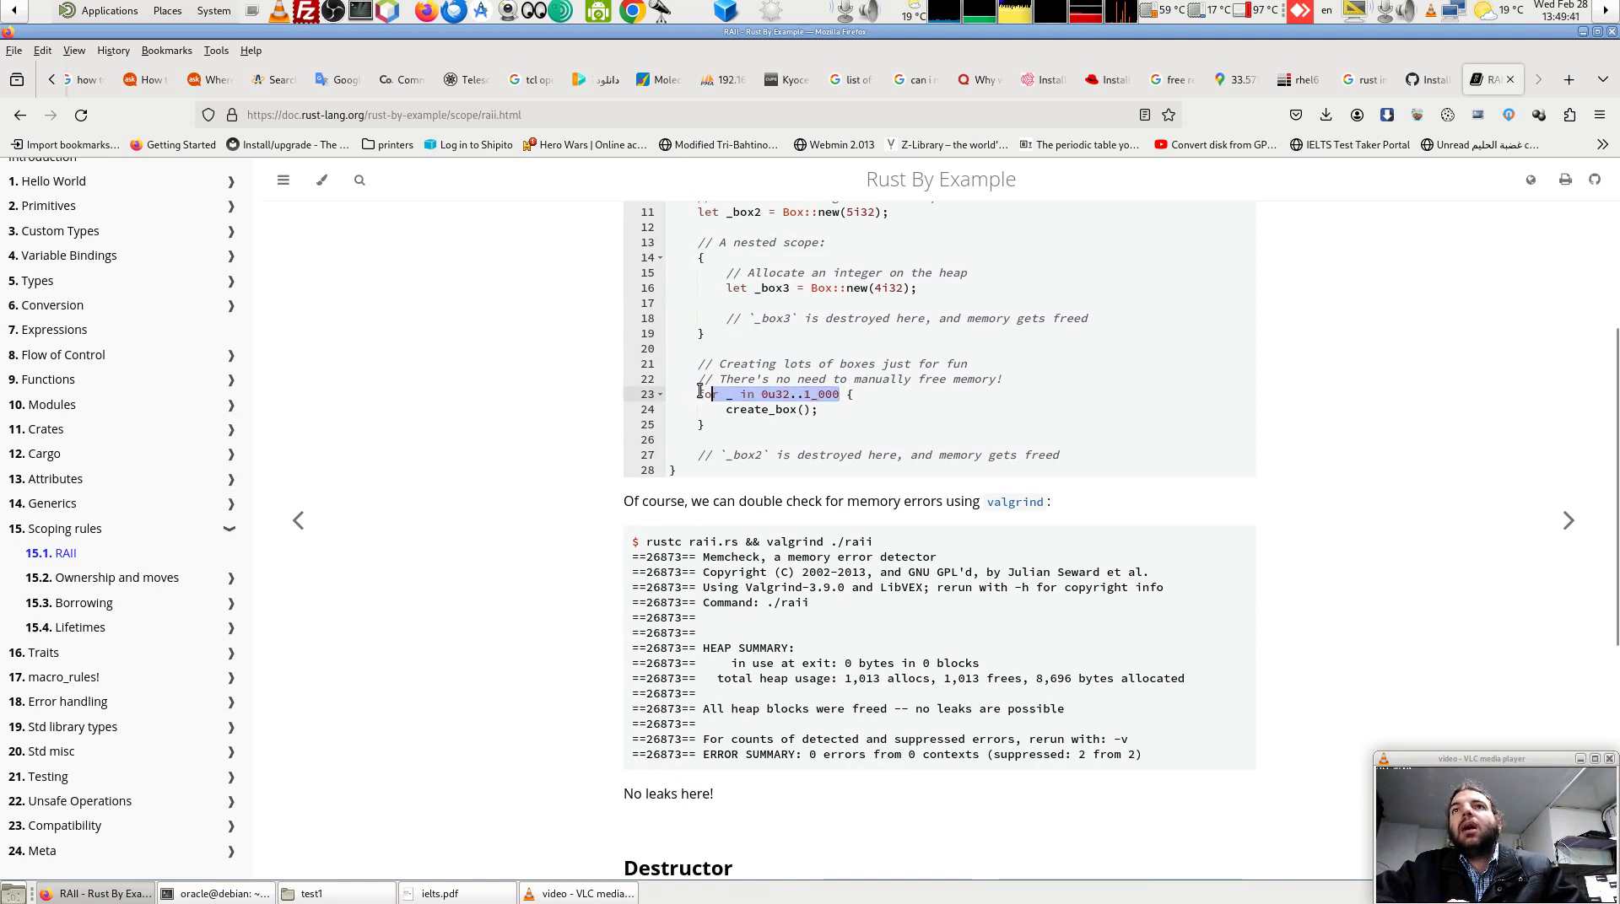
{"action": "scroll", "coordinate": [749, 414], "scroll_direction": "up", "scroll_amount": 3}
{"action": "left_click_drag", "start_coordinate": [684, 338], "coordinate": [877, 341]}
{"action": "left_click", "coordinate": [882, 371]}
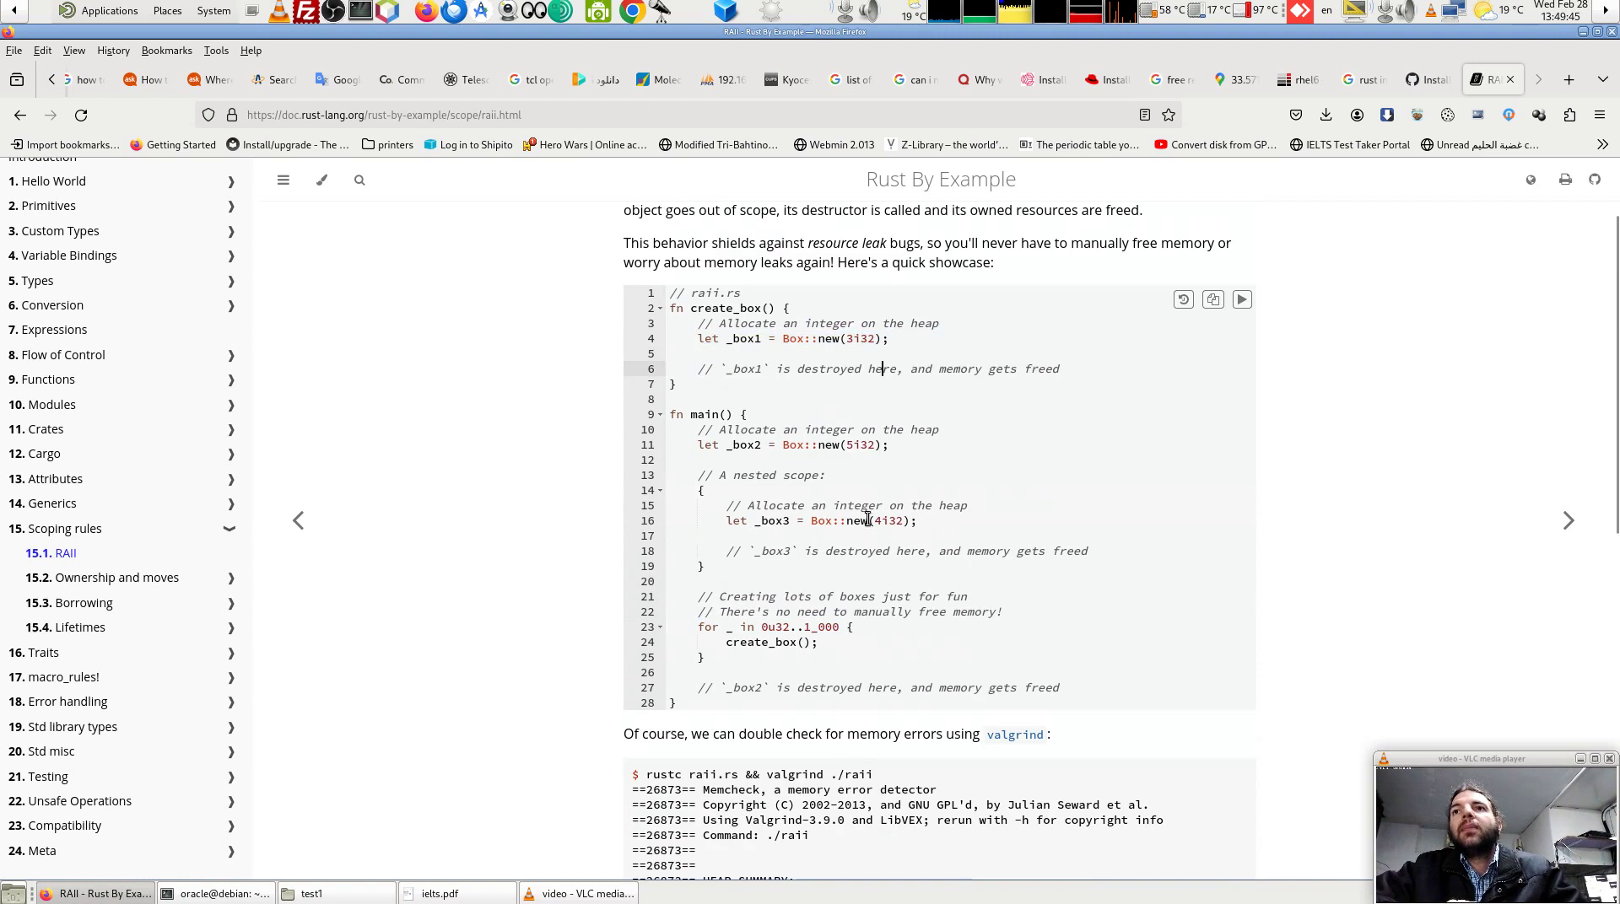
{"action": "scroll", "coordinate": [867, 520], "scroll_direction": "down", "scroll_amount": 3}
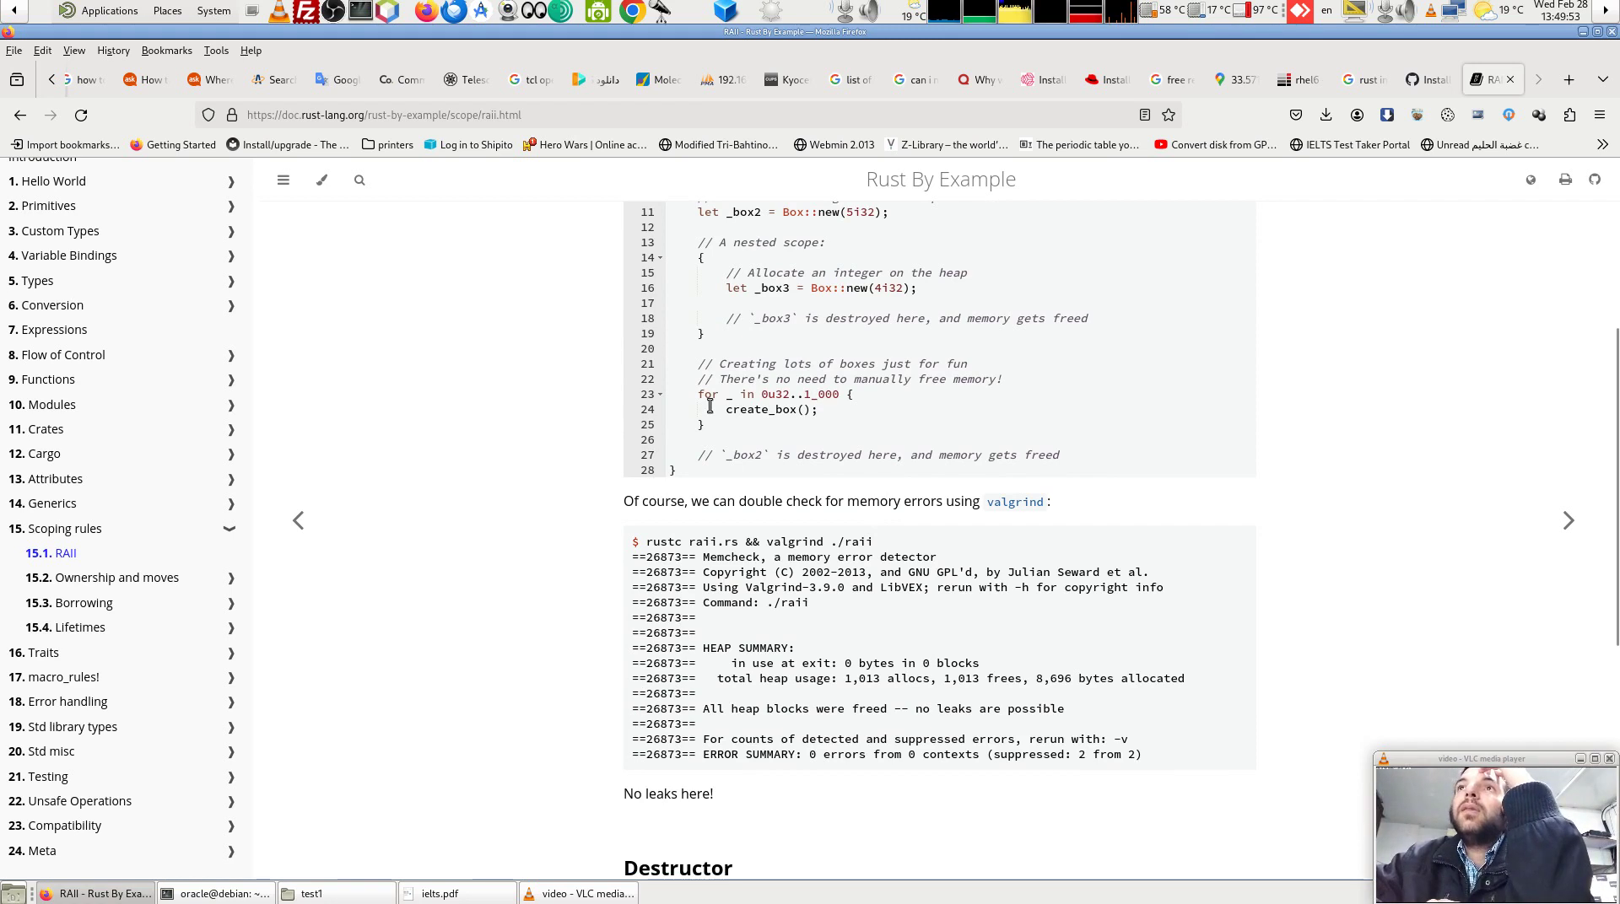
{"action": "left_click_drag", "start_coordinate": [699, 395], "coordinate": [716, 431]}
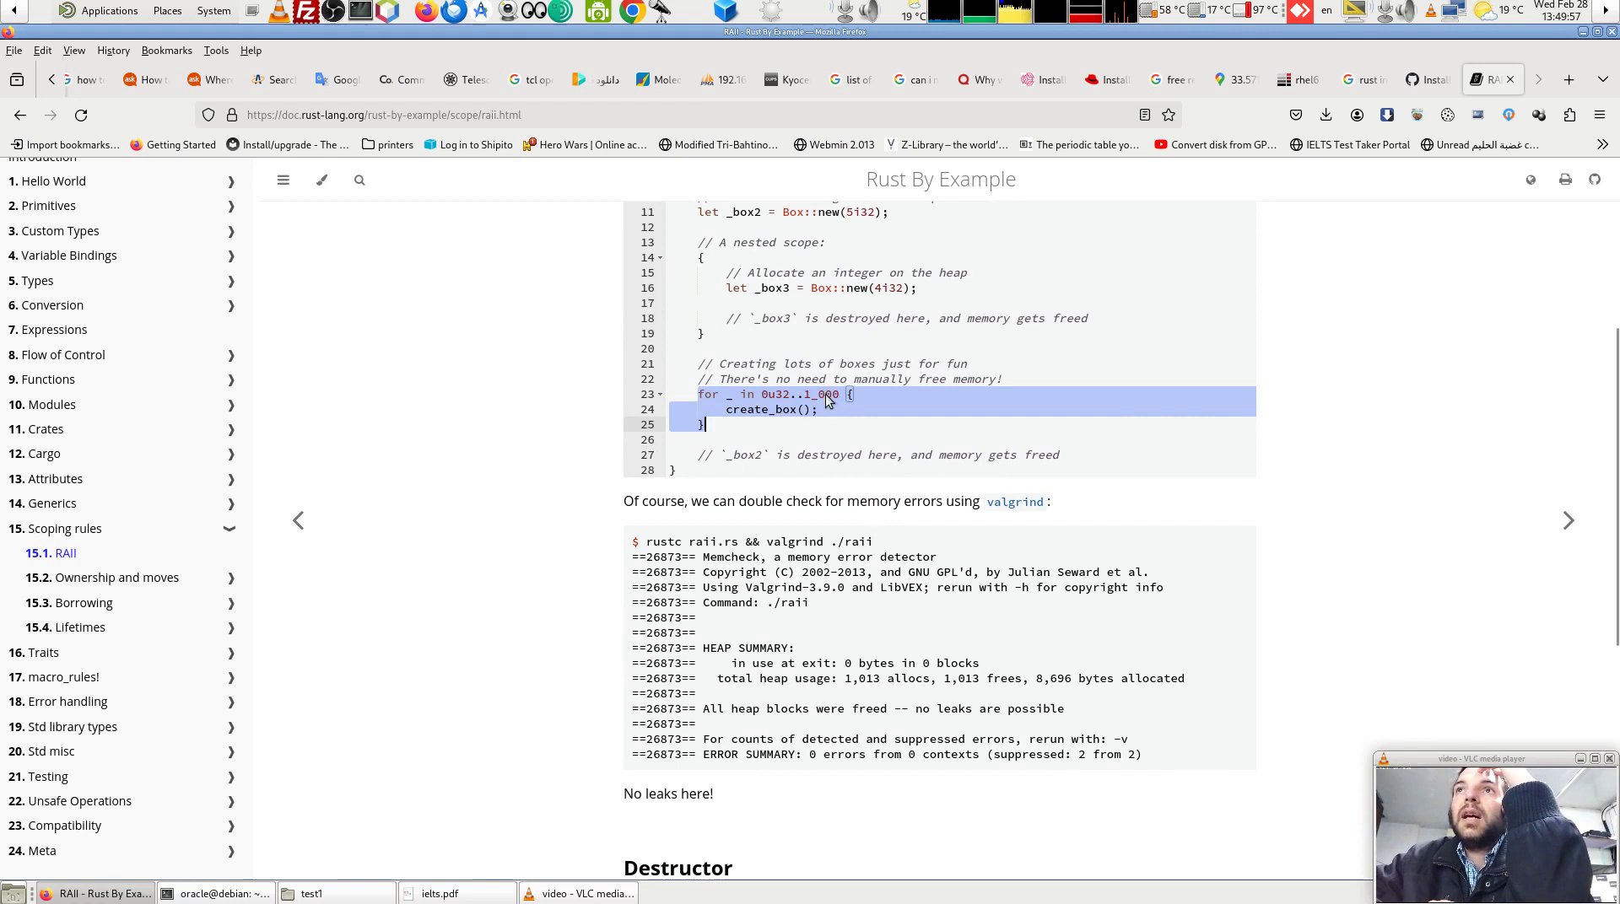
{"action": "left_click", "coordinate": [727, 413]}
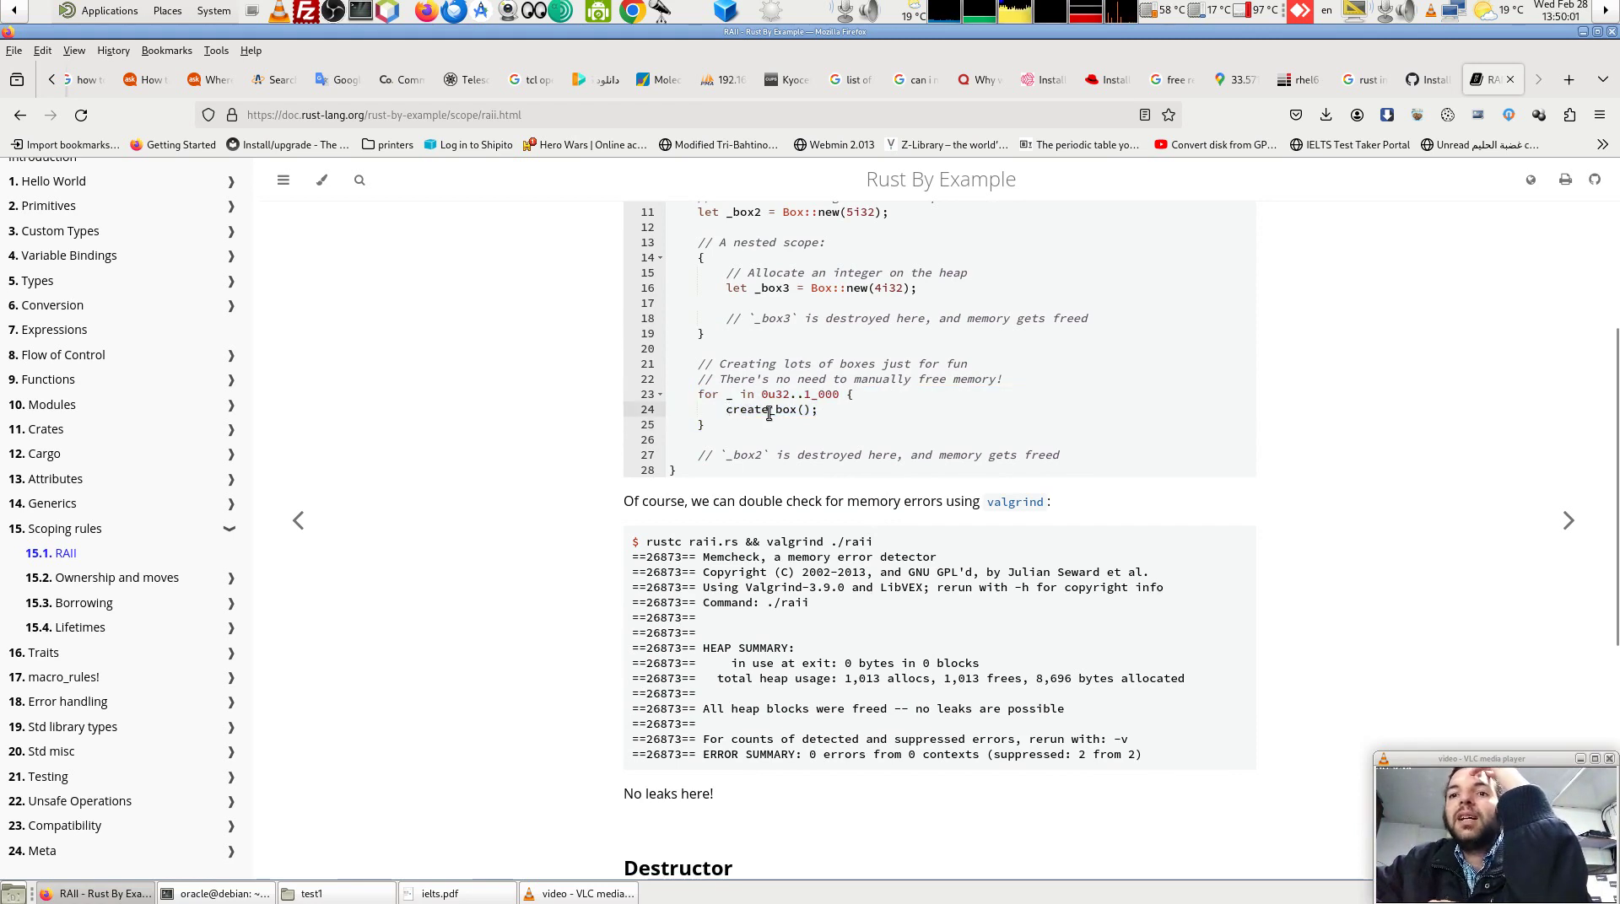
{"action": "left_click", "coordinate": [769, 411]}
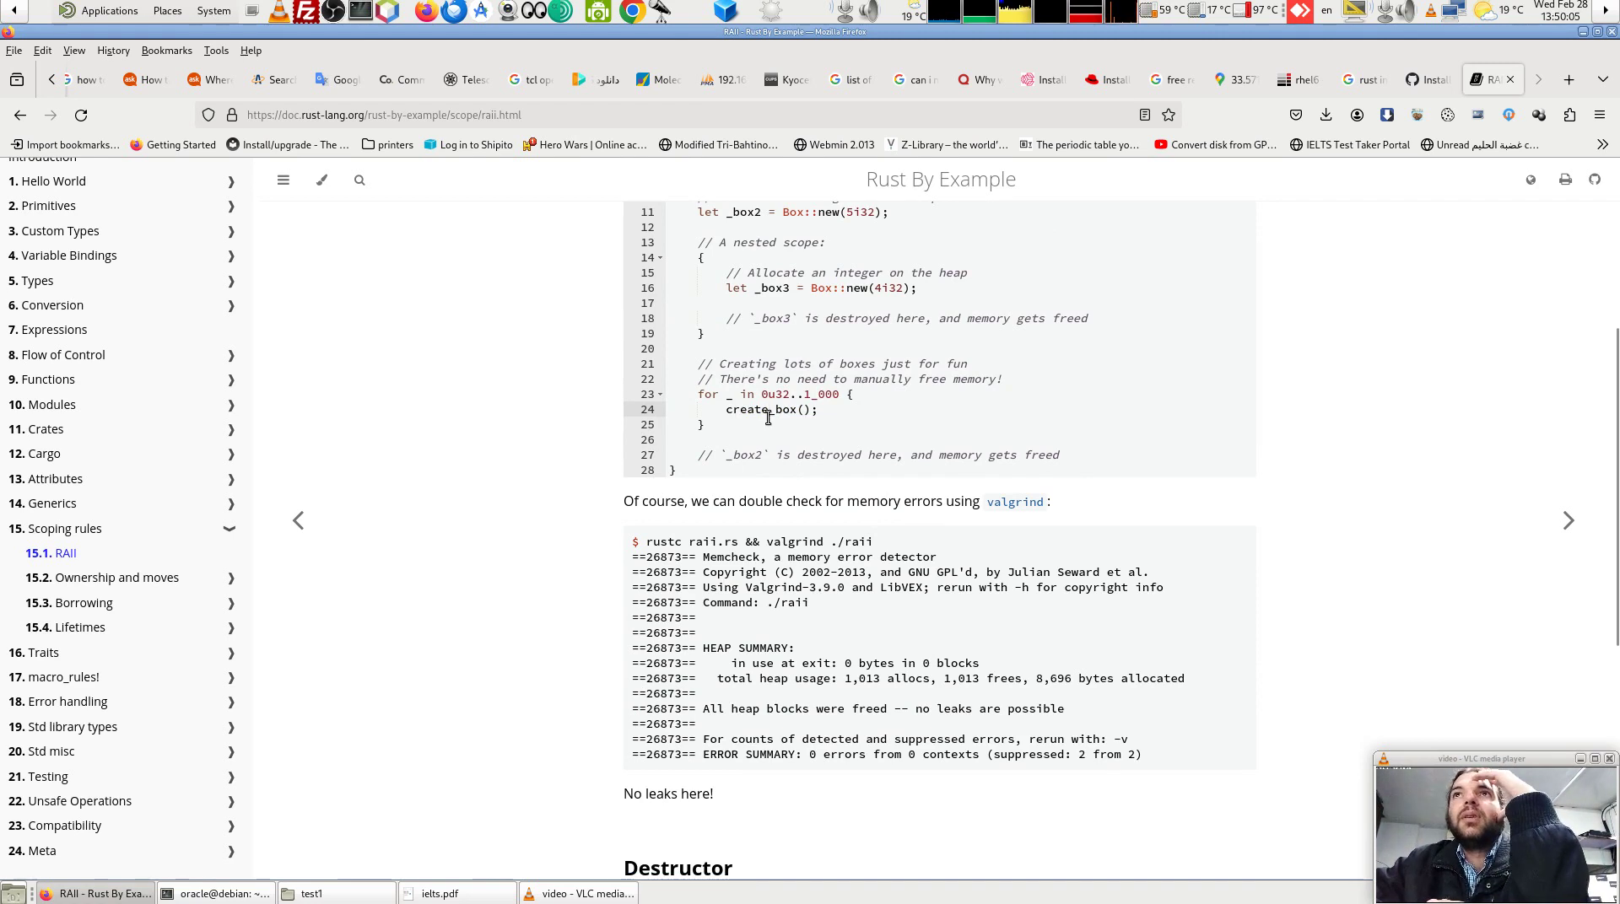
{"action": "scroll", "coordinate": [768, 417], "scroll_direction": "up", "scroll_amount": 3}
{"action": "left_click_drag", "start_coordinate": [697, 329], "coordinate": [901, 333]}
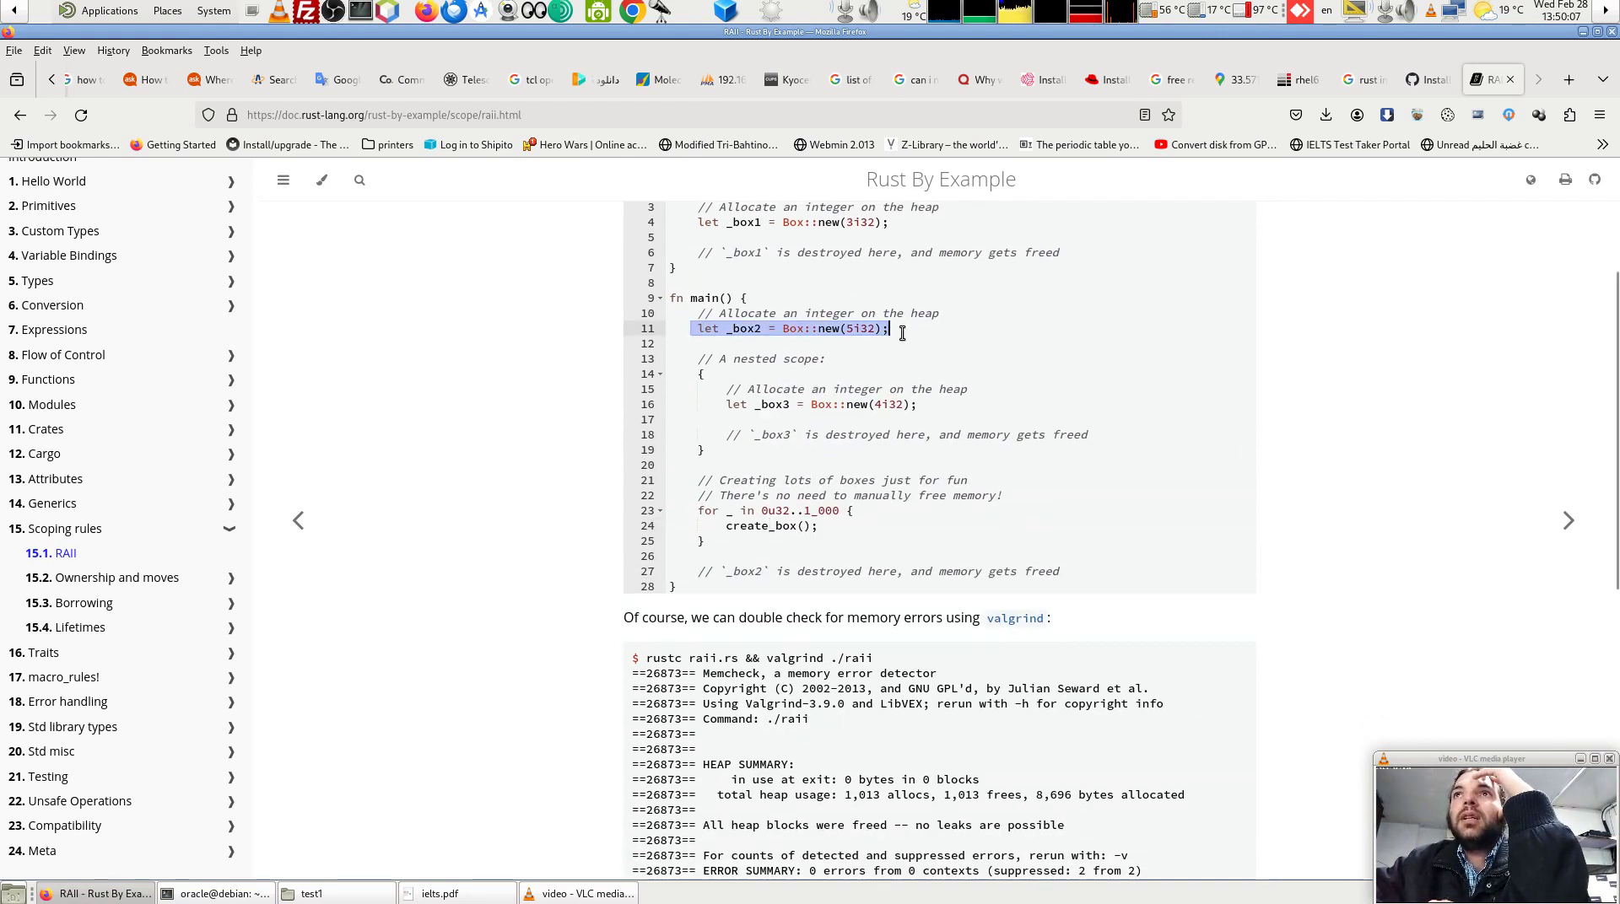
{"action": "left_click", "coordinate": [675, 582]}
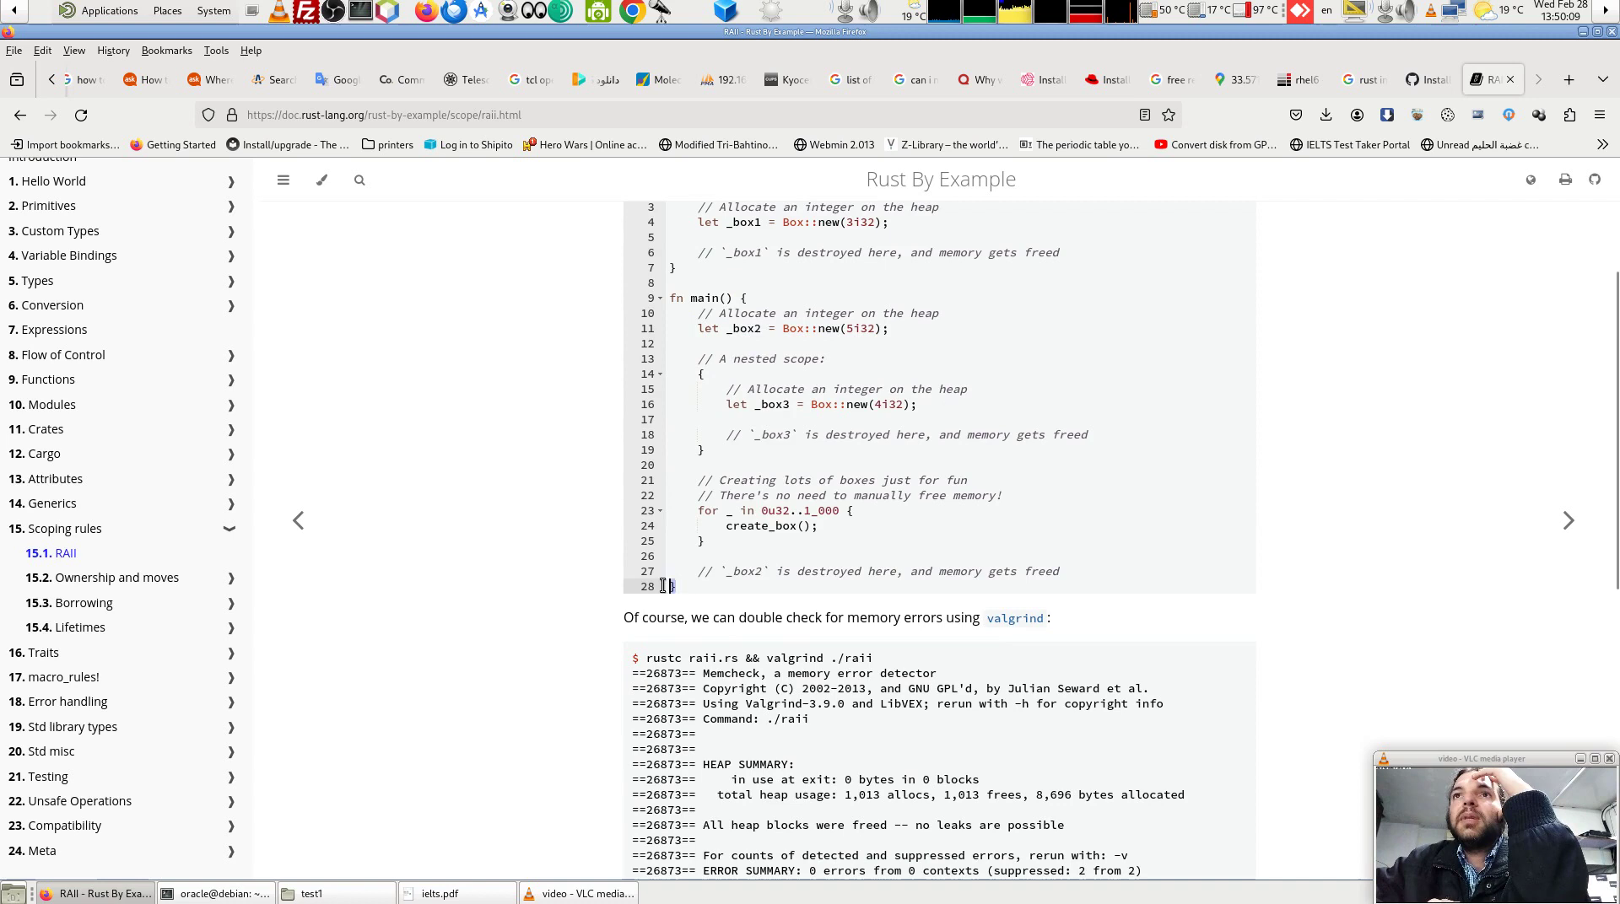
{"action": "left_click_drag", "start_coordinate": [690, 571], "coordinate": [1063, 571]}
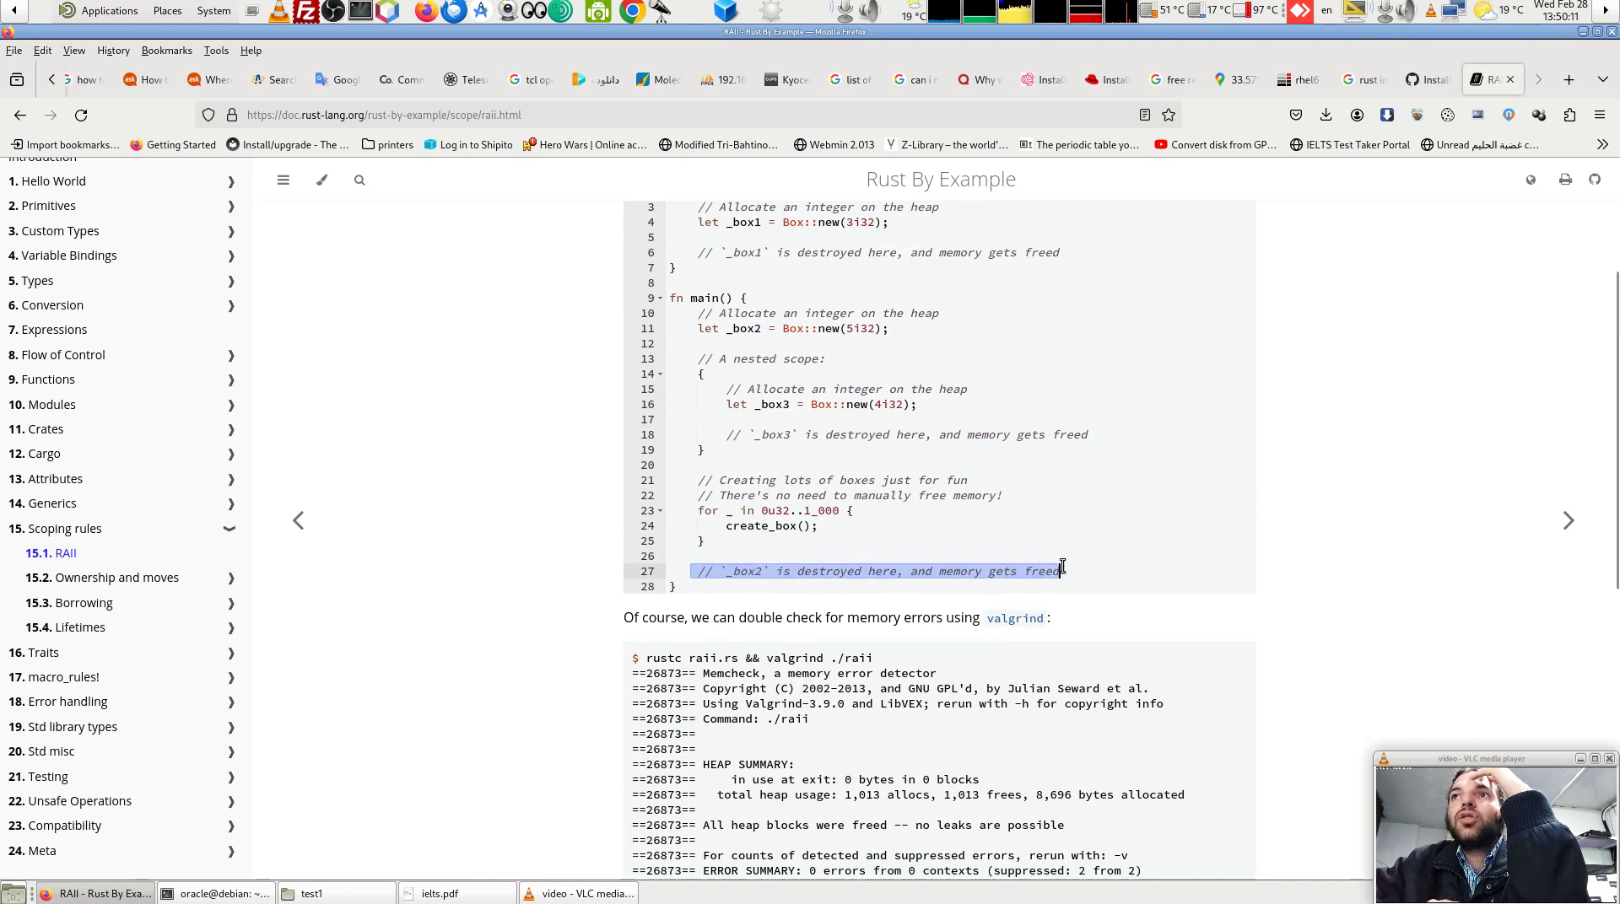
{"action": "double_click", "coordinate": [671, 586]}
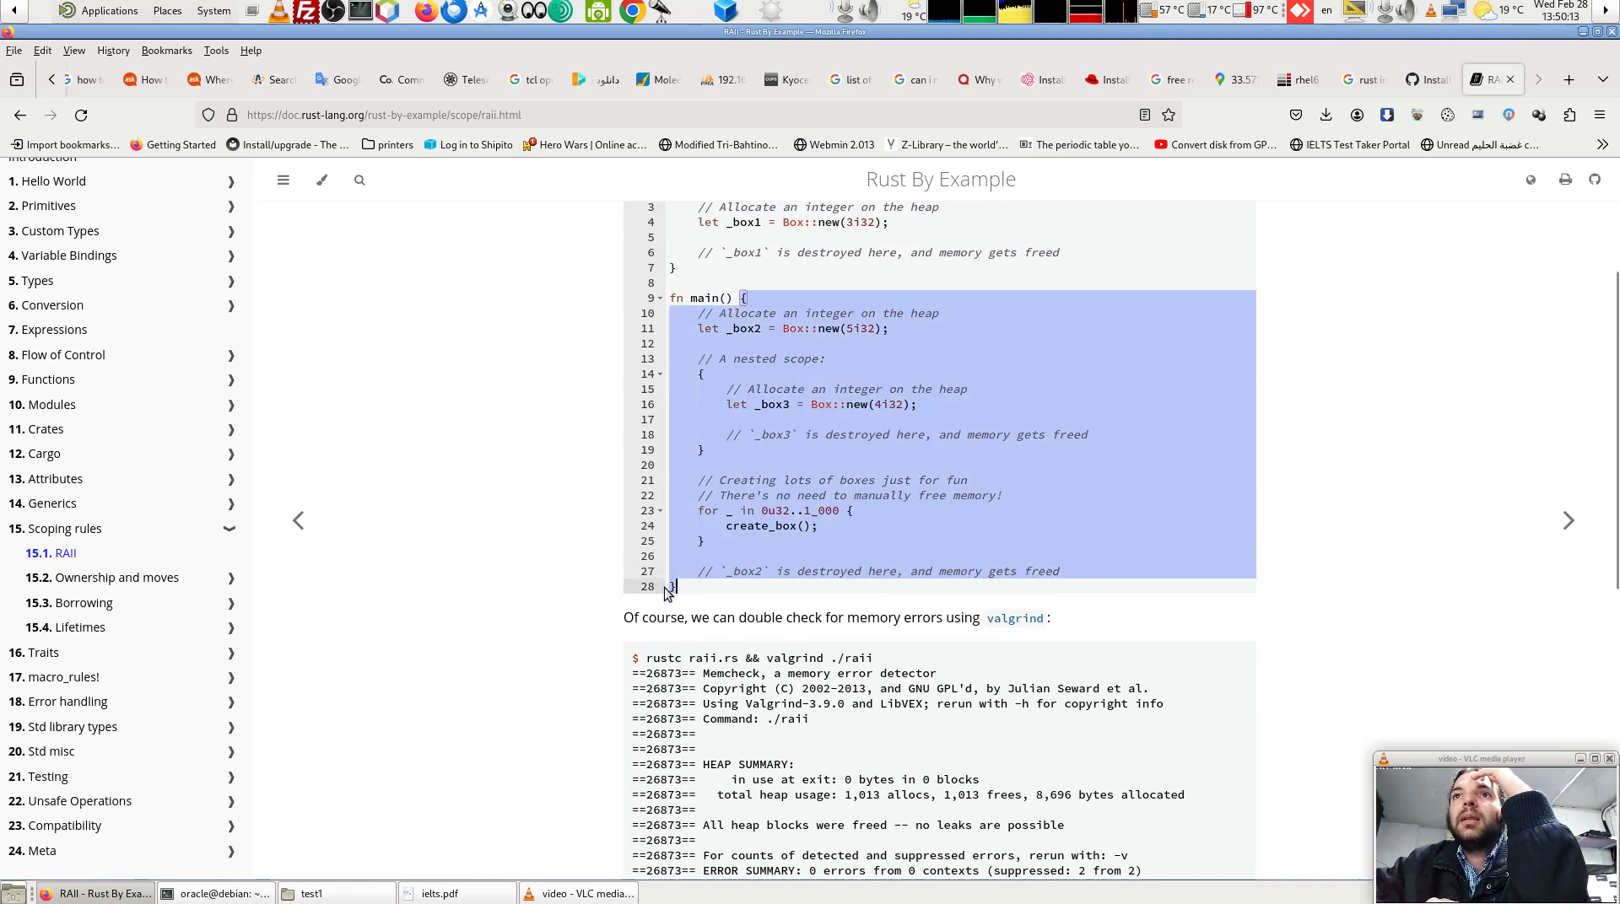
{"action": "left_click", "coordinate": [674, 585]}
{"action": "left_click_drag", "start_coordinate": [699, 329], "coordinate": [889, 328]}
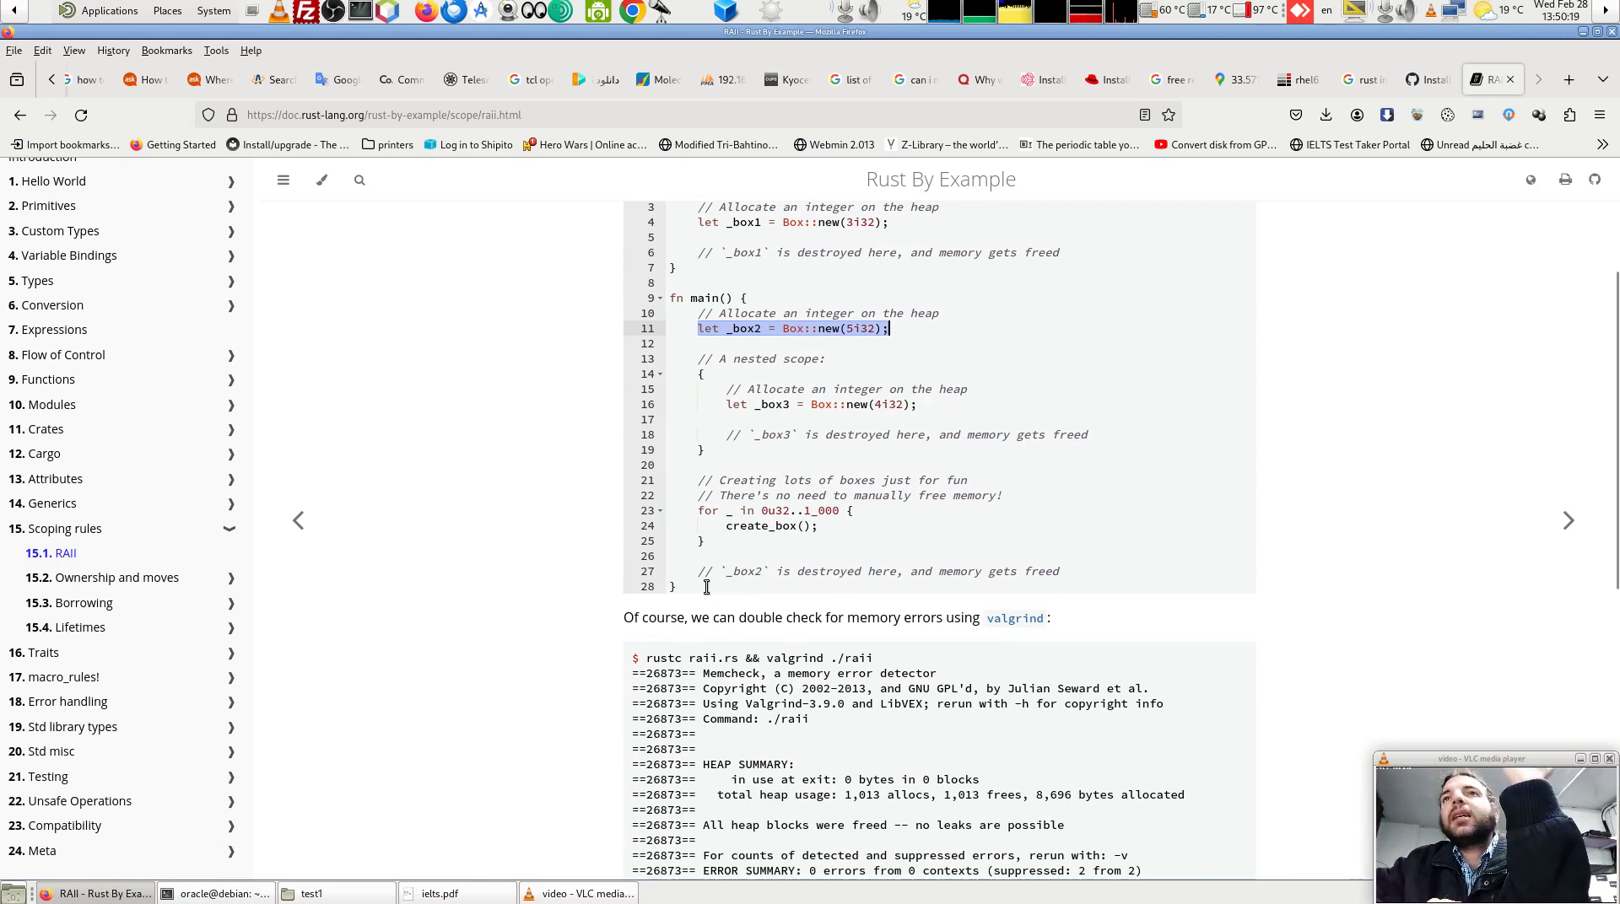
{"action": "left_click_drag", "start_coordinate": [692, 573], "coordinate": [1073, 565]}
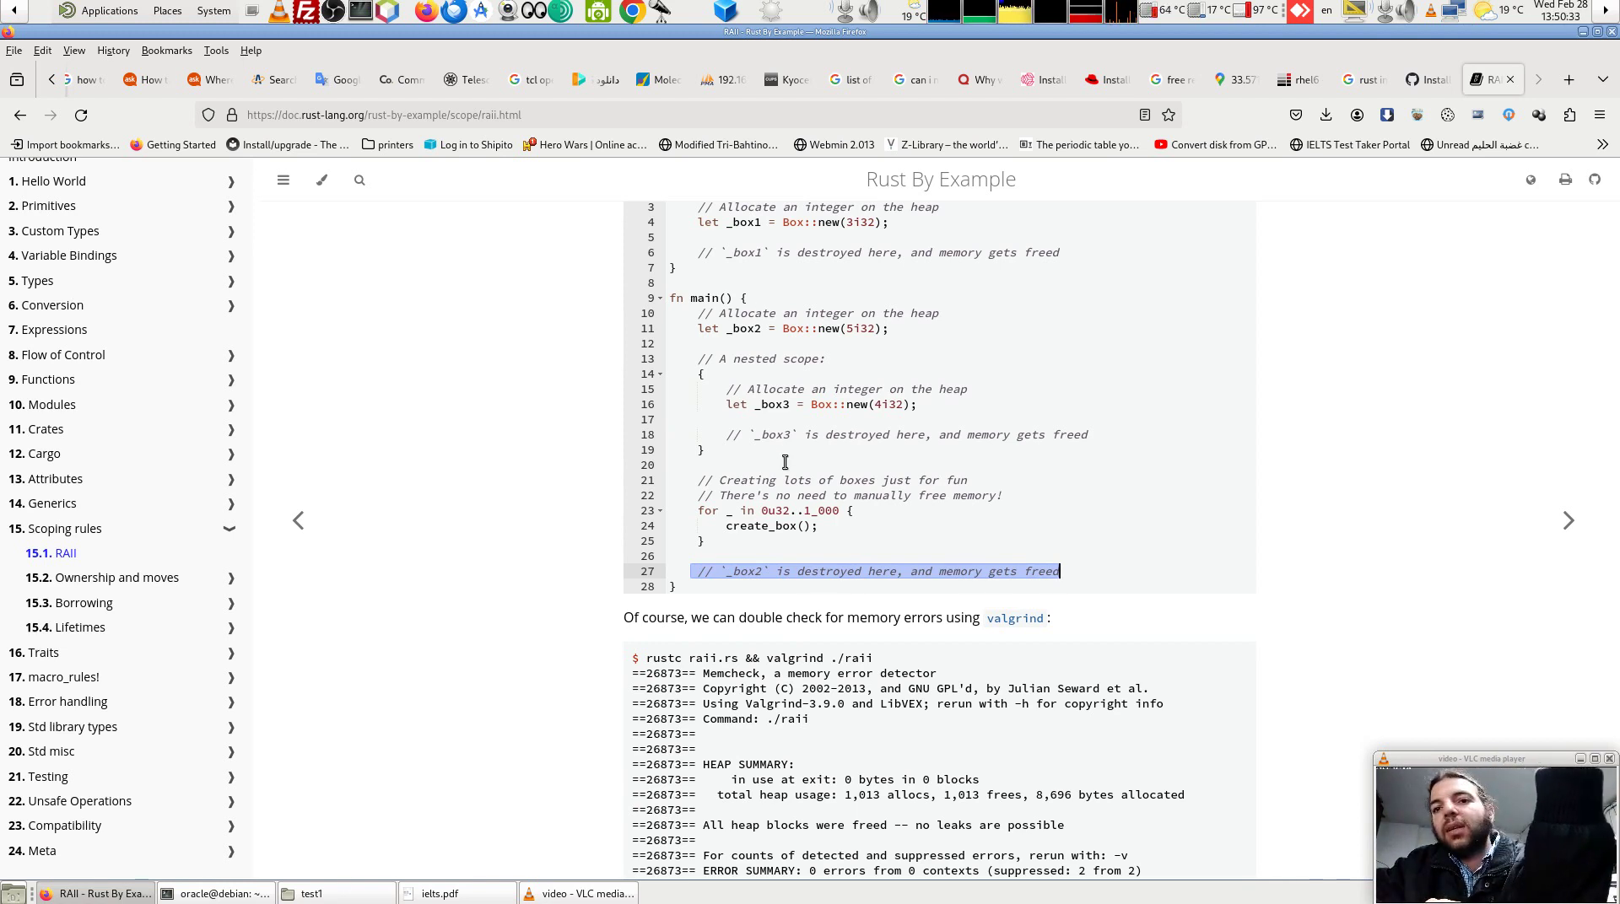
{"action": "left_click", "coordinate": [748, 571]}
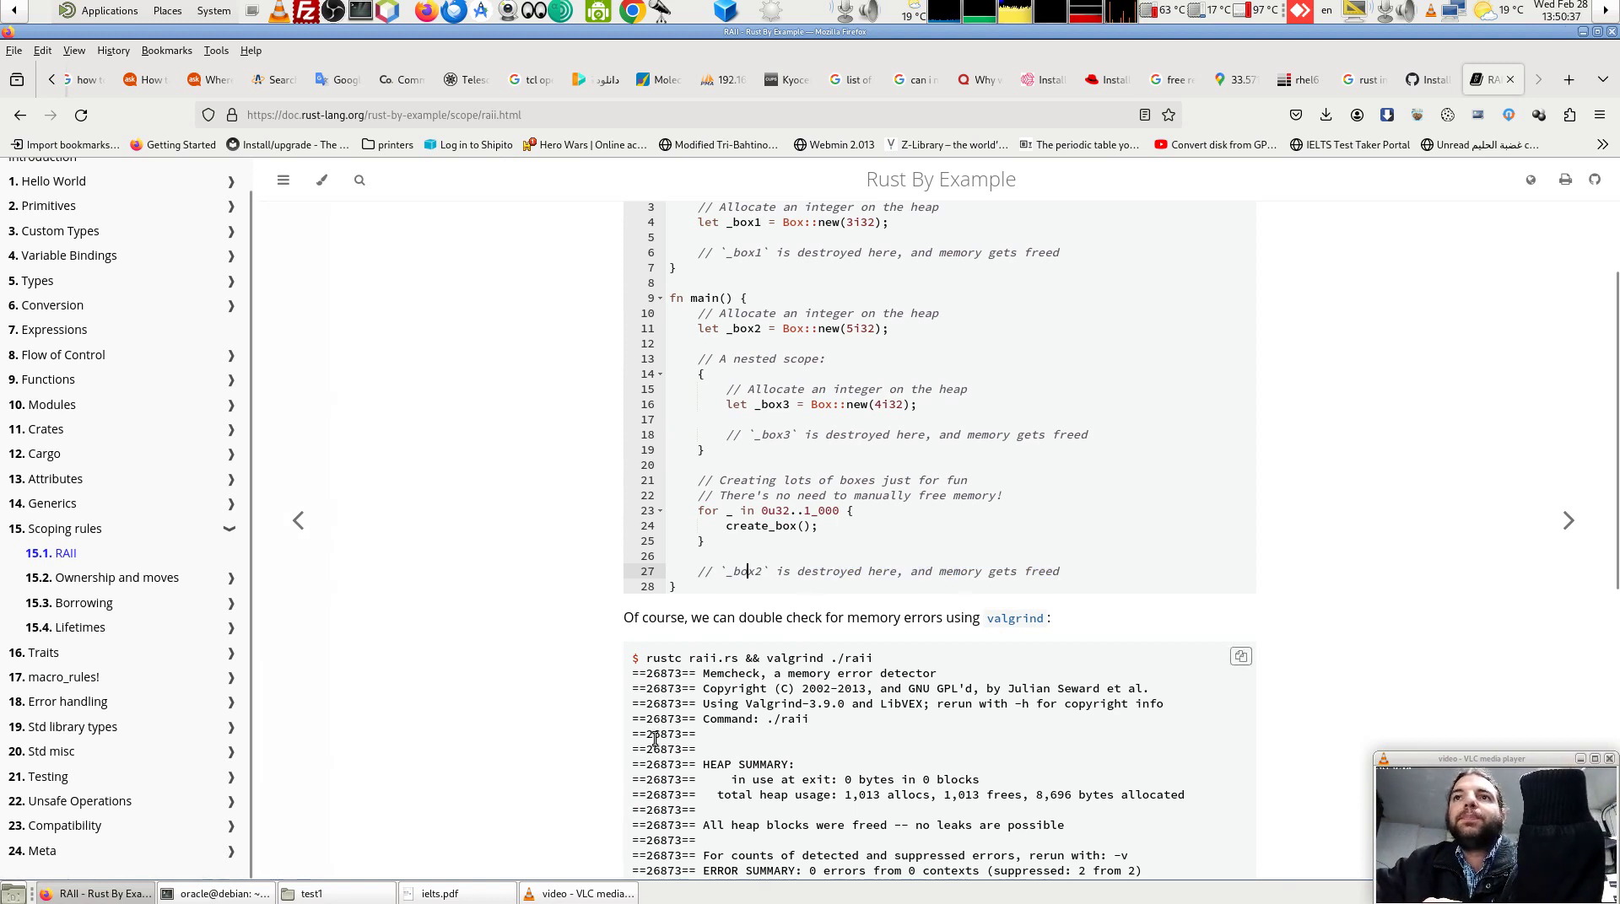
Highlight HEAP SUMMARY, the word valgrind and the rustc/valgrind command line
{"action": "scroll", "coordinate": [338, 631], "scroll_direction": "down", "scroll_amount": 2}
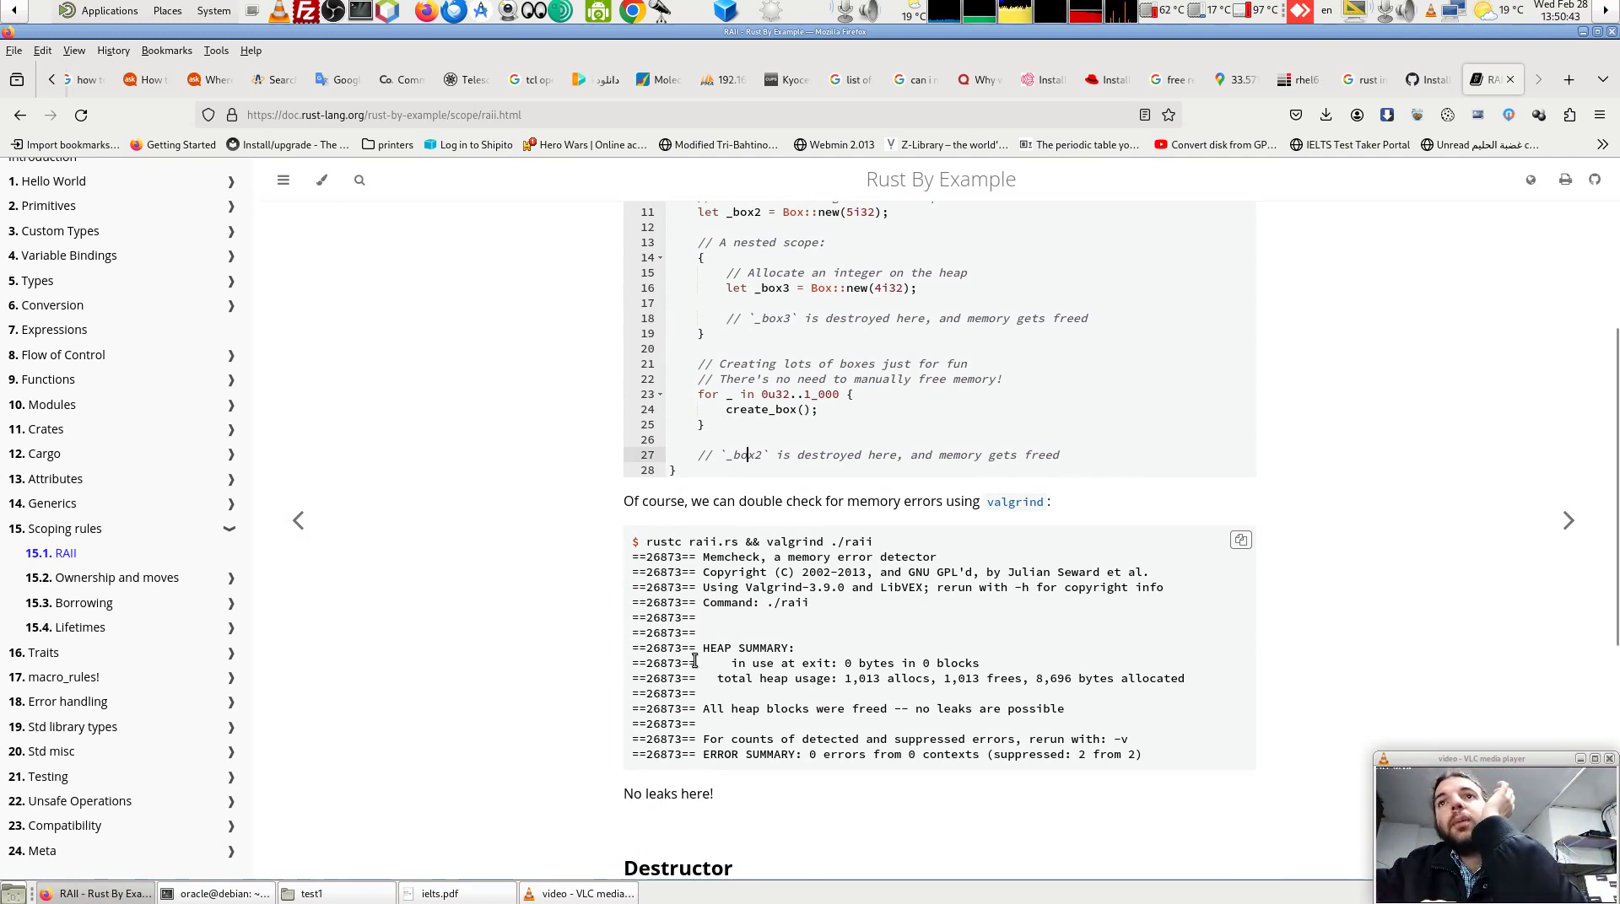
{"action": "left_click_drag", "start_coordinate": [700, 648], "coordinate": [796, 648]}
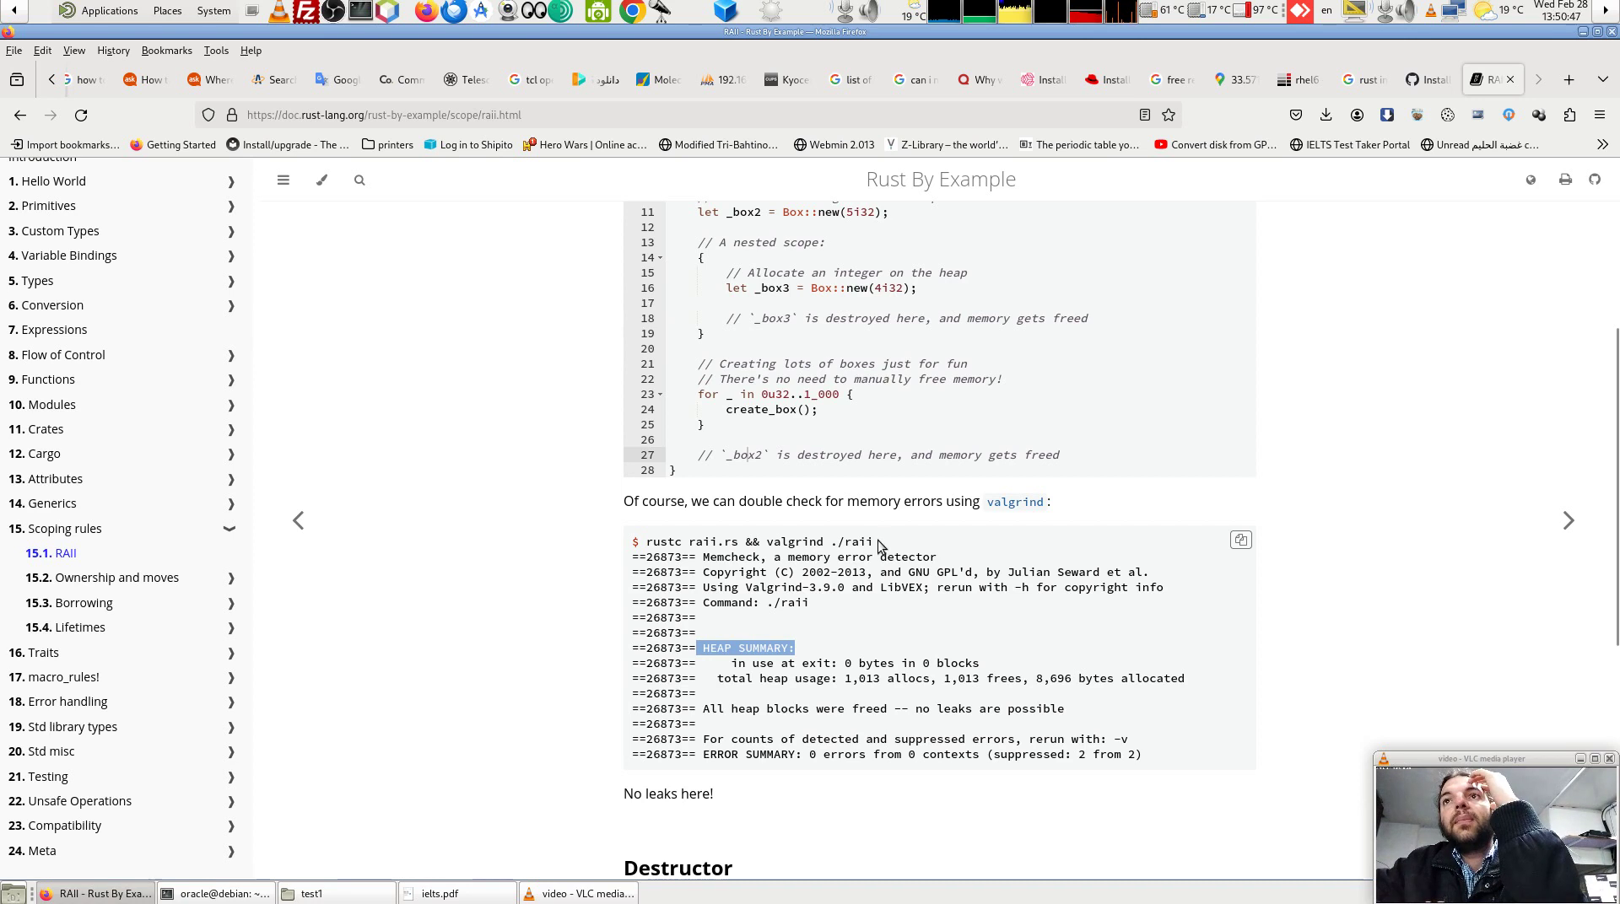
{"action": "double_click", "coordinate": [810, 542]}
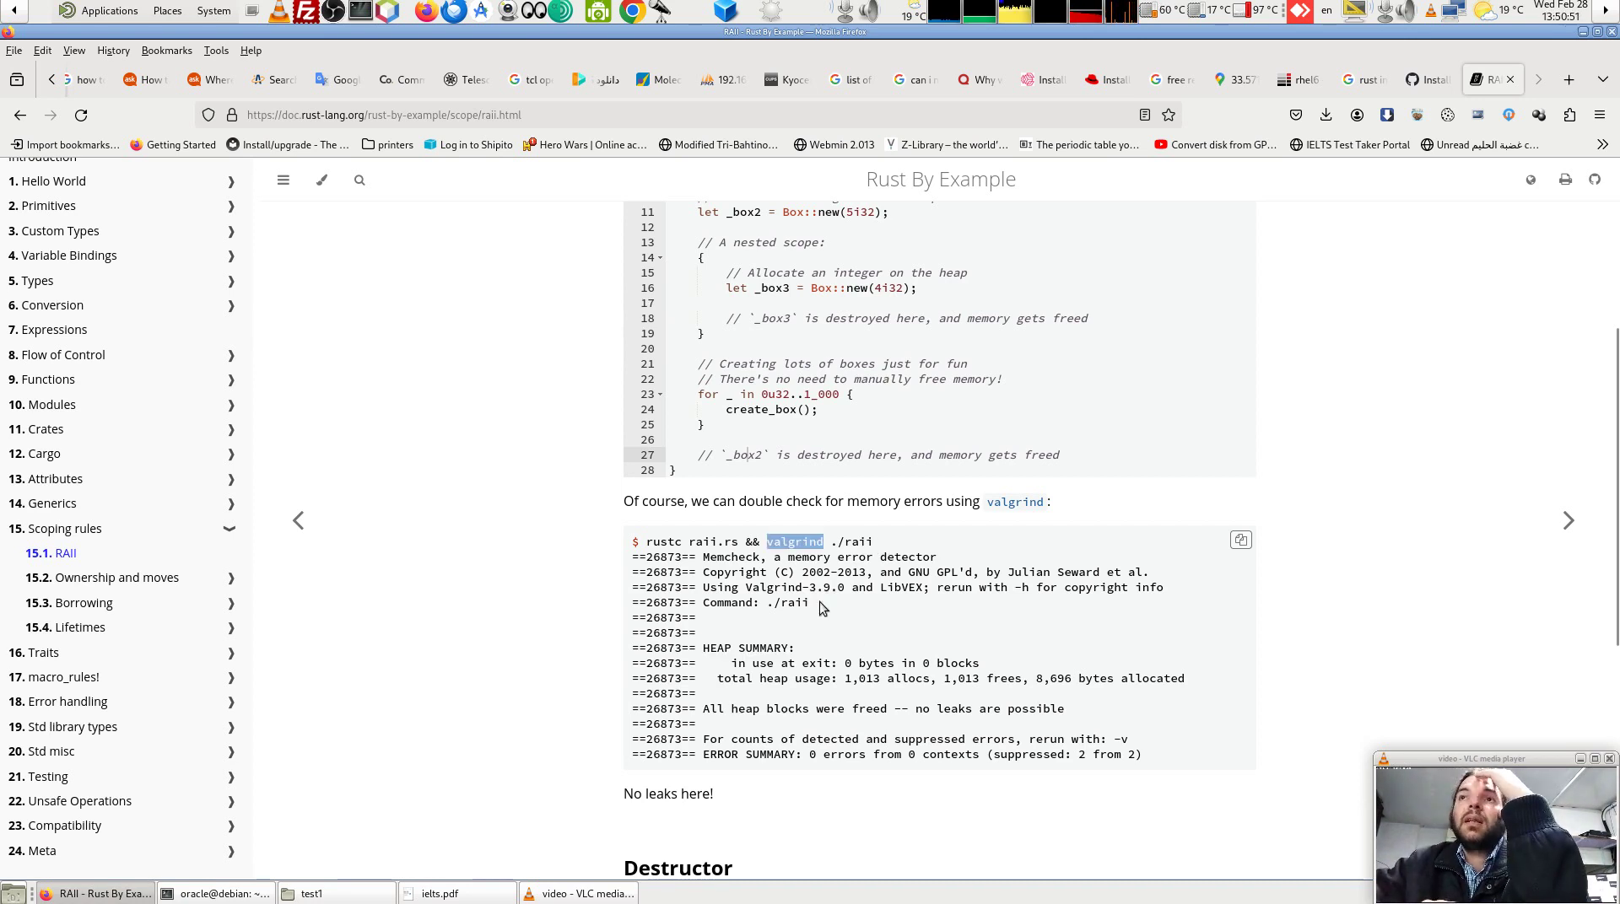
{"action": "left_click", "coordinate": [876, 550]}
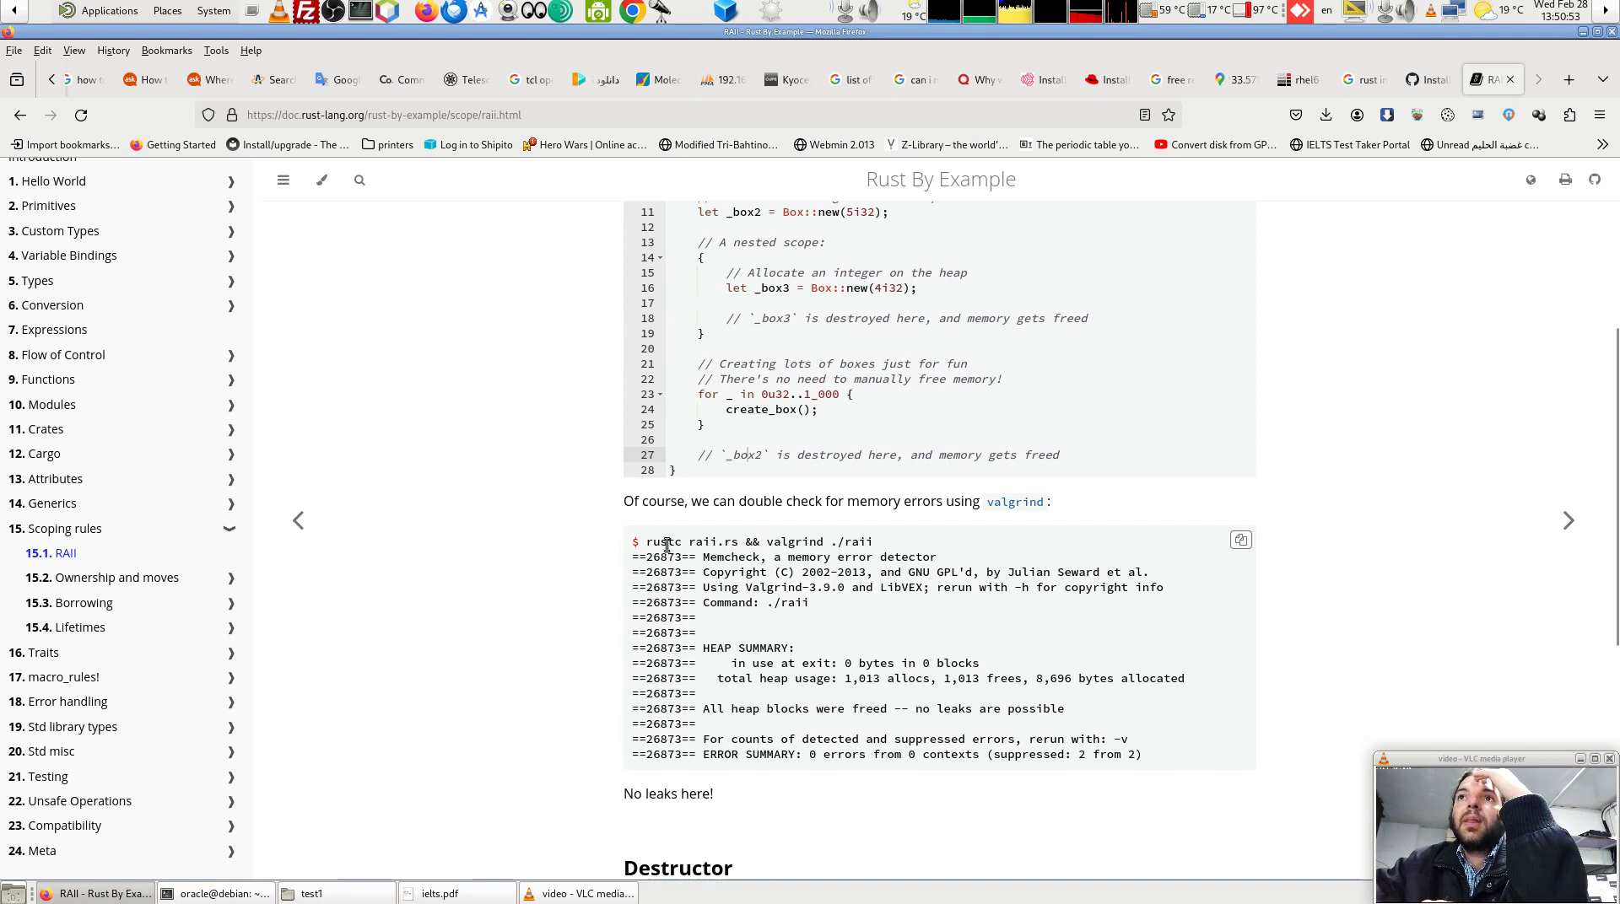
{"action": "double_click", "coordinate": [803, 541]}
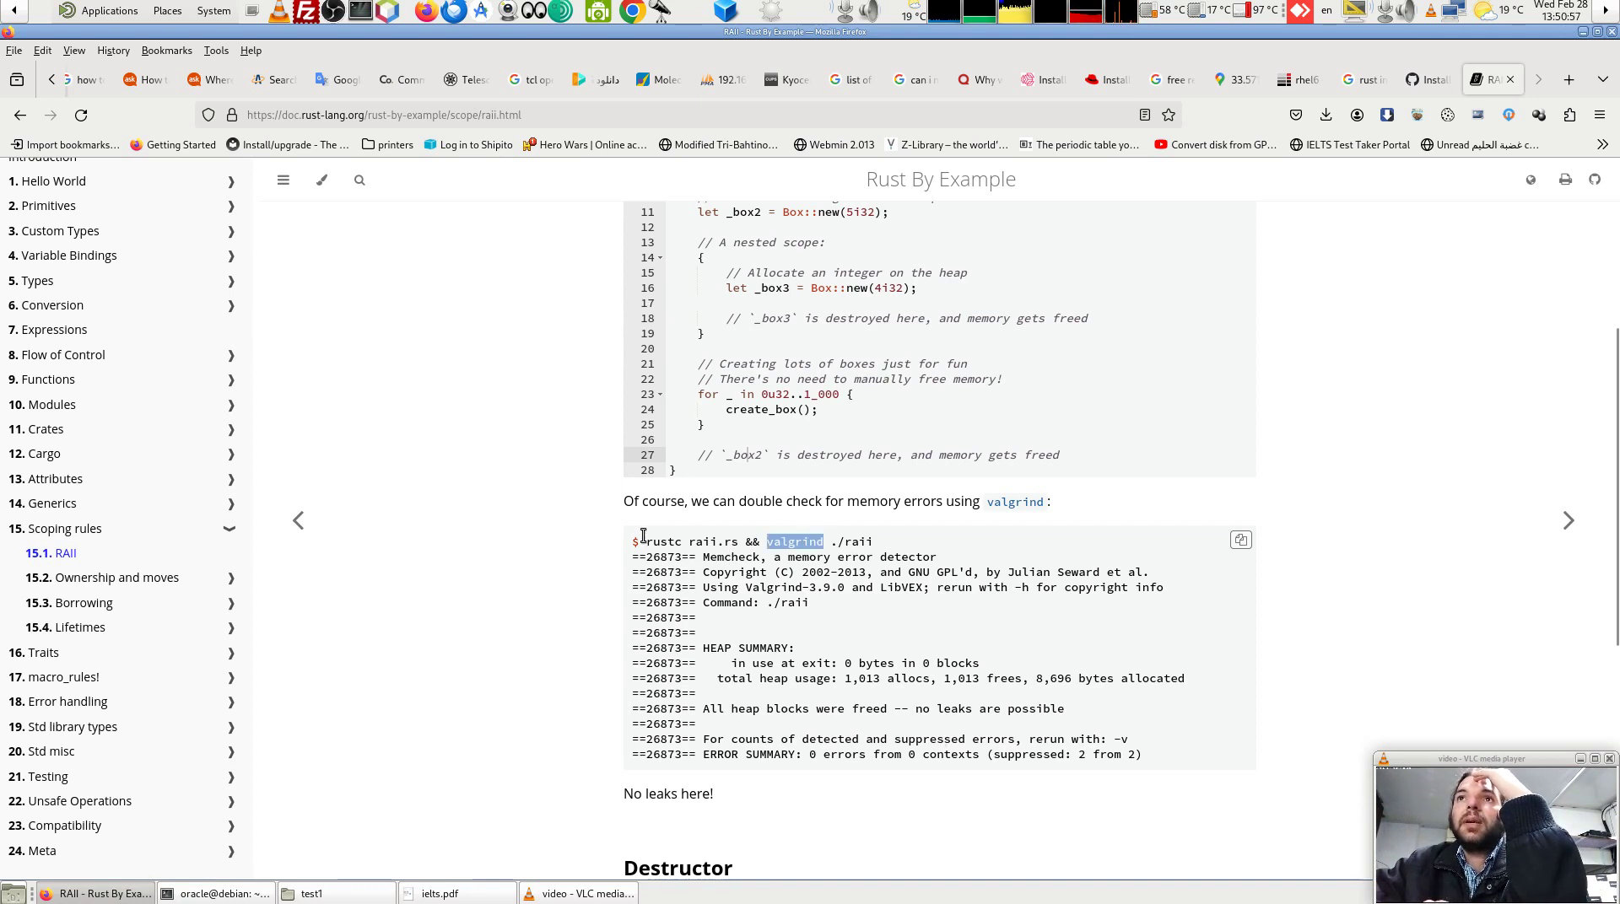
{"action": "left_click_drag", "start_coordinate": [648, 541], "coordinate": [874, 547]}
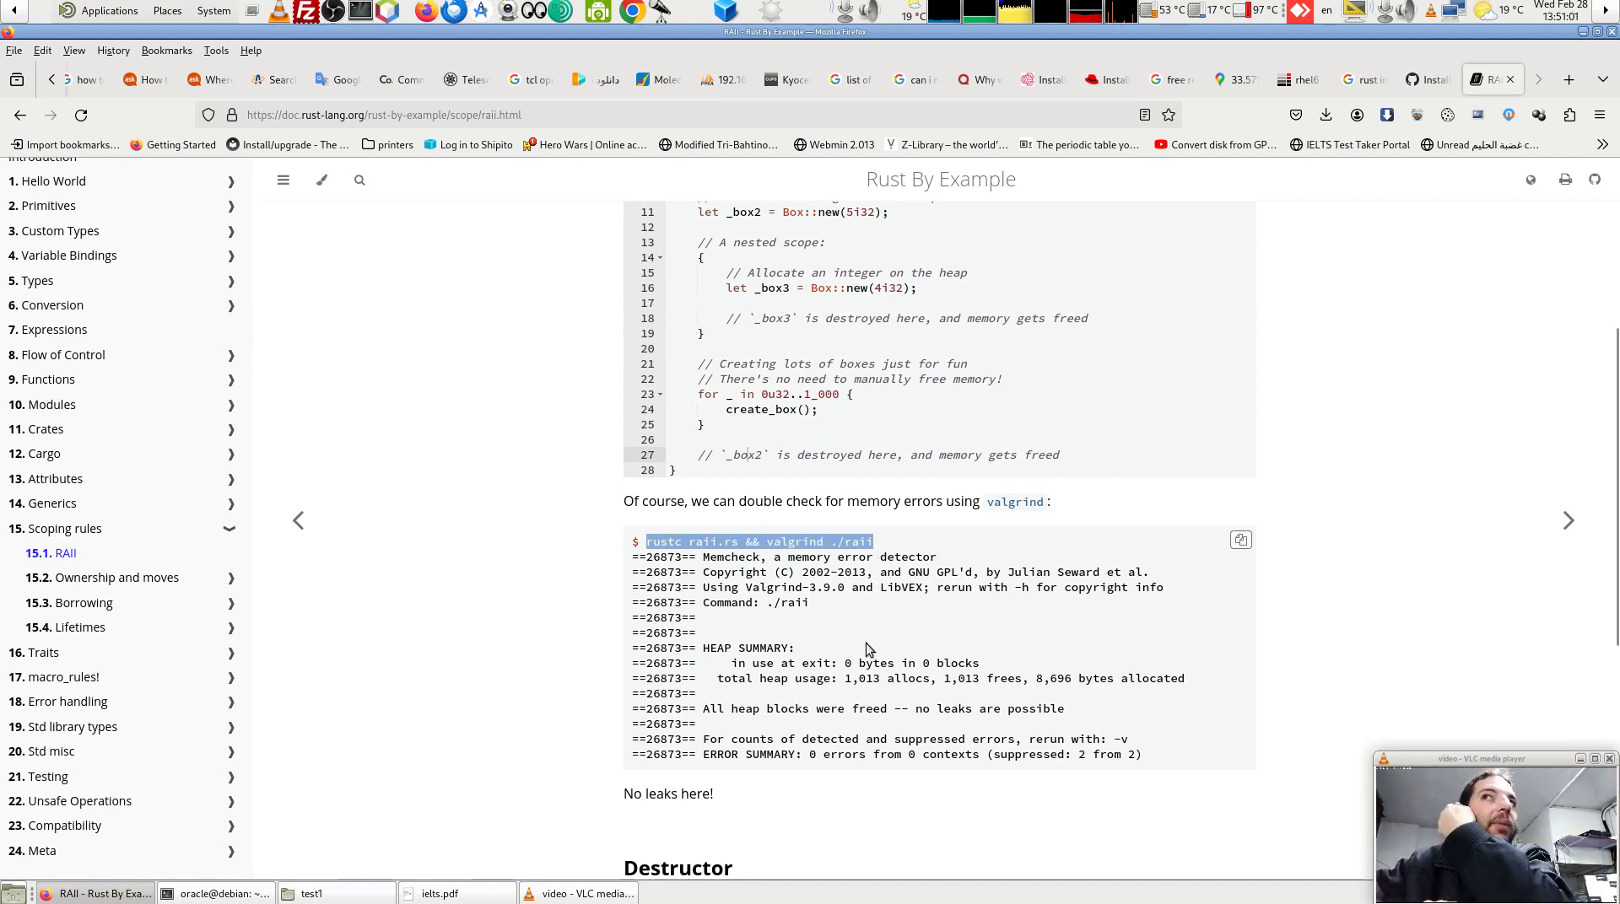
Highlight 'in use at exit: 0 bytes in 0 blocks', the total heap usage and 'allocs'
{"action": "left_click_drag", "start_coordinate": [715, 666], "coordinate": [975, 676]}
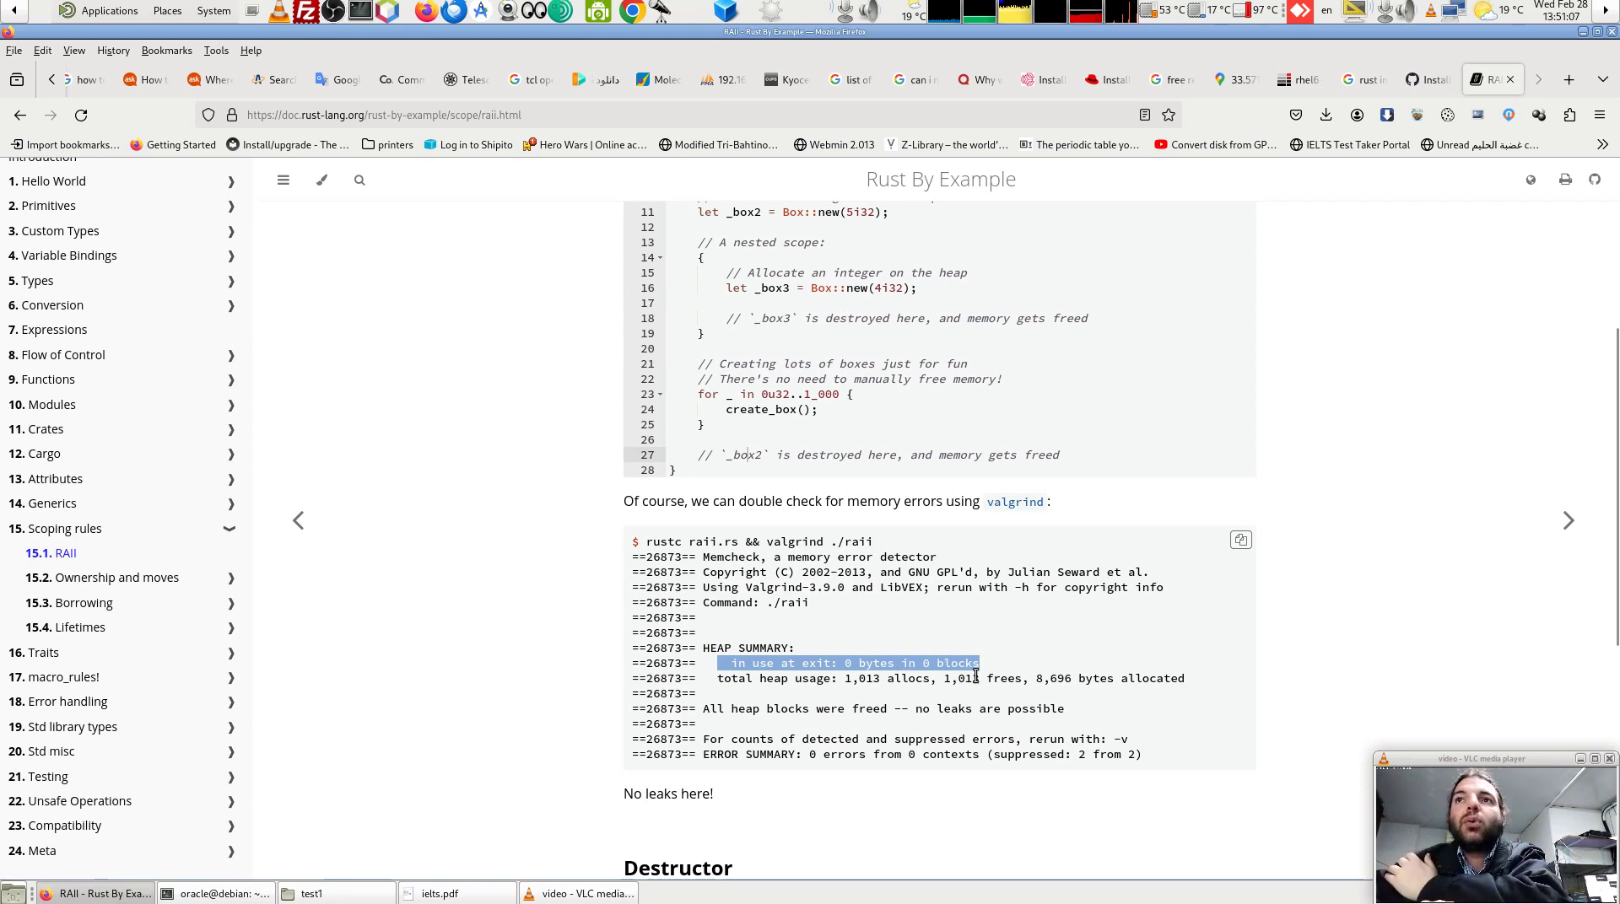
{"action": "left_click", "coordinate": [862, 663]}
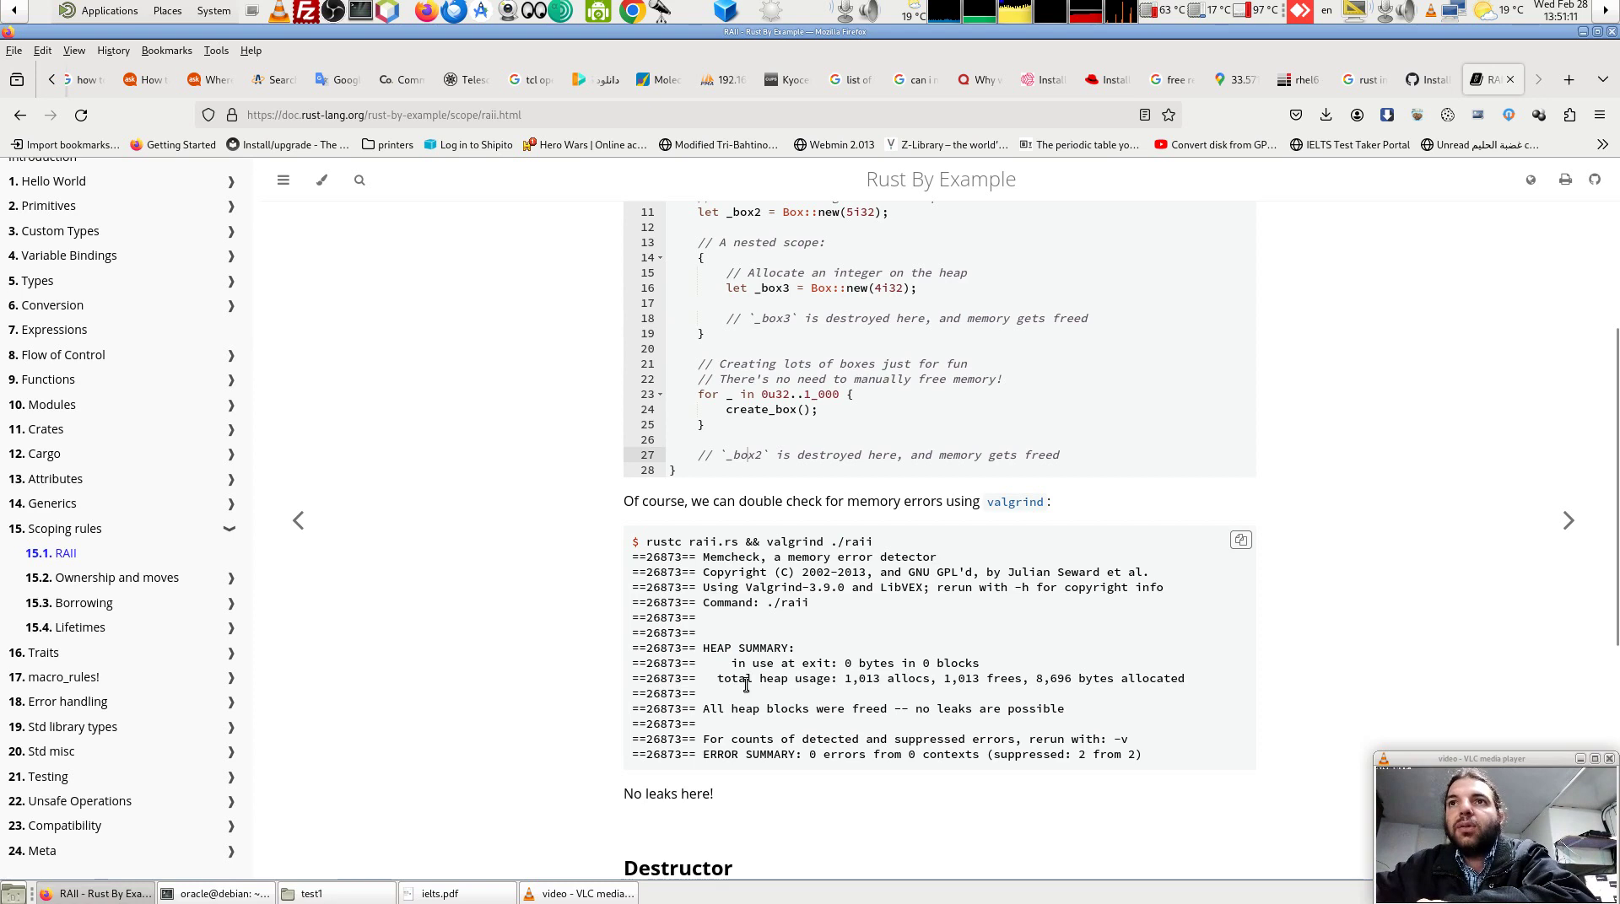
{"action": "left_click_drag", "start_coordinate": [725, 682], "coordinate": [921, 680]}
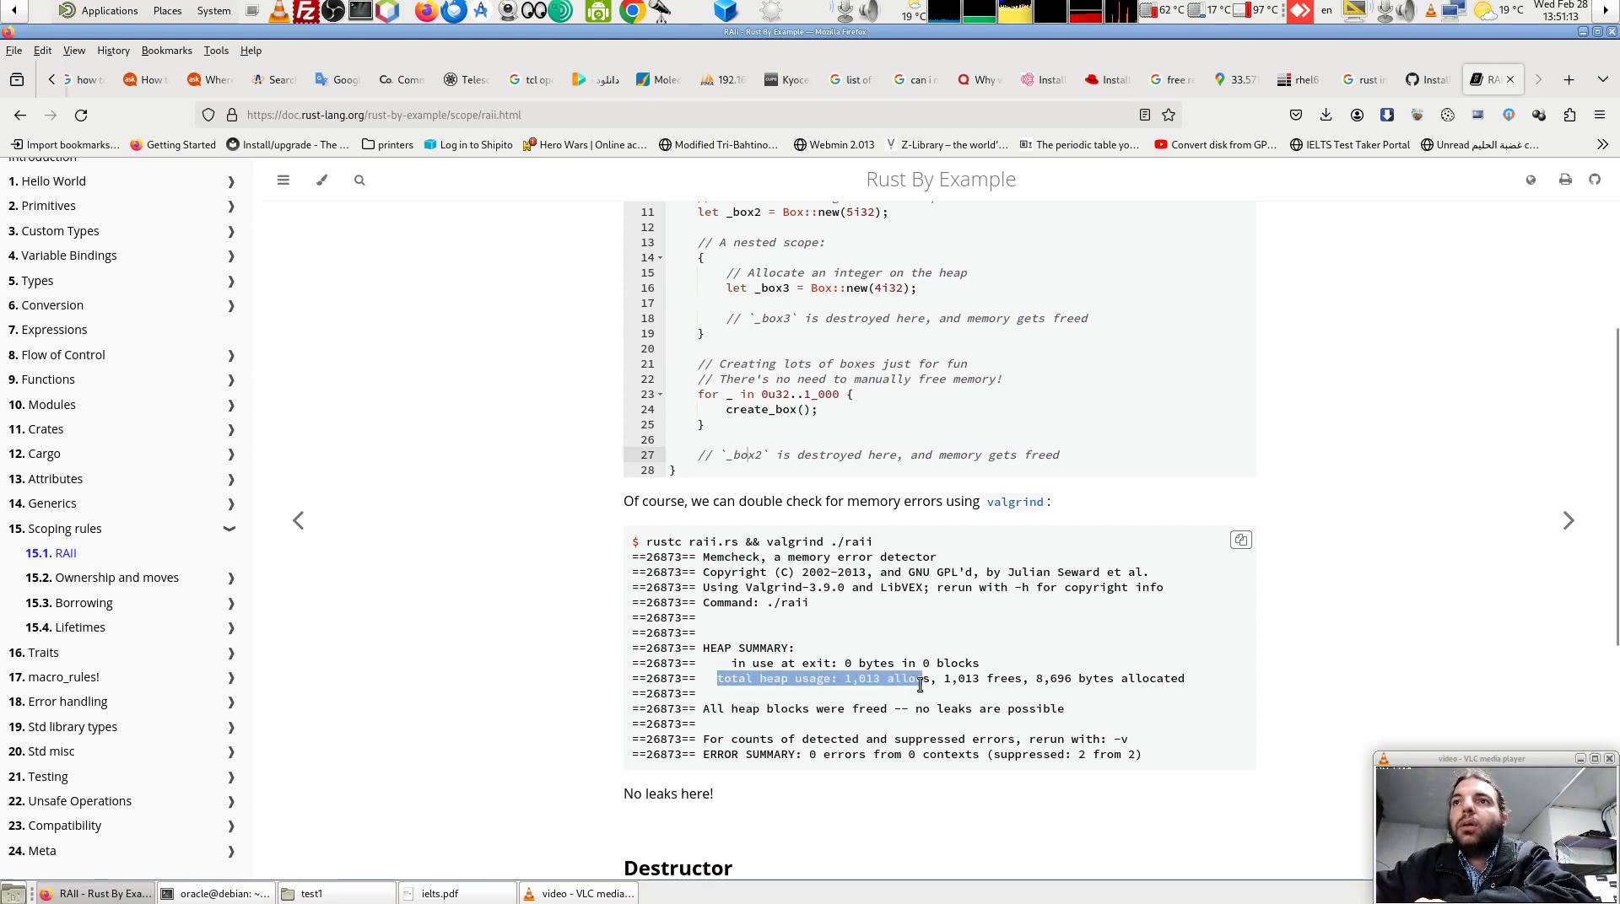
{"action": "left_click", "coordinate": [906, 683]}
{"action": "double_click", "coordinate": [907, 679]}
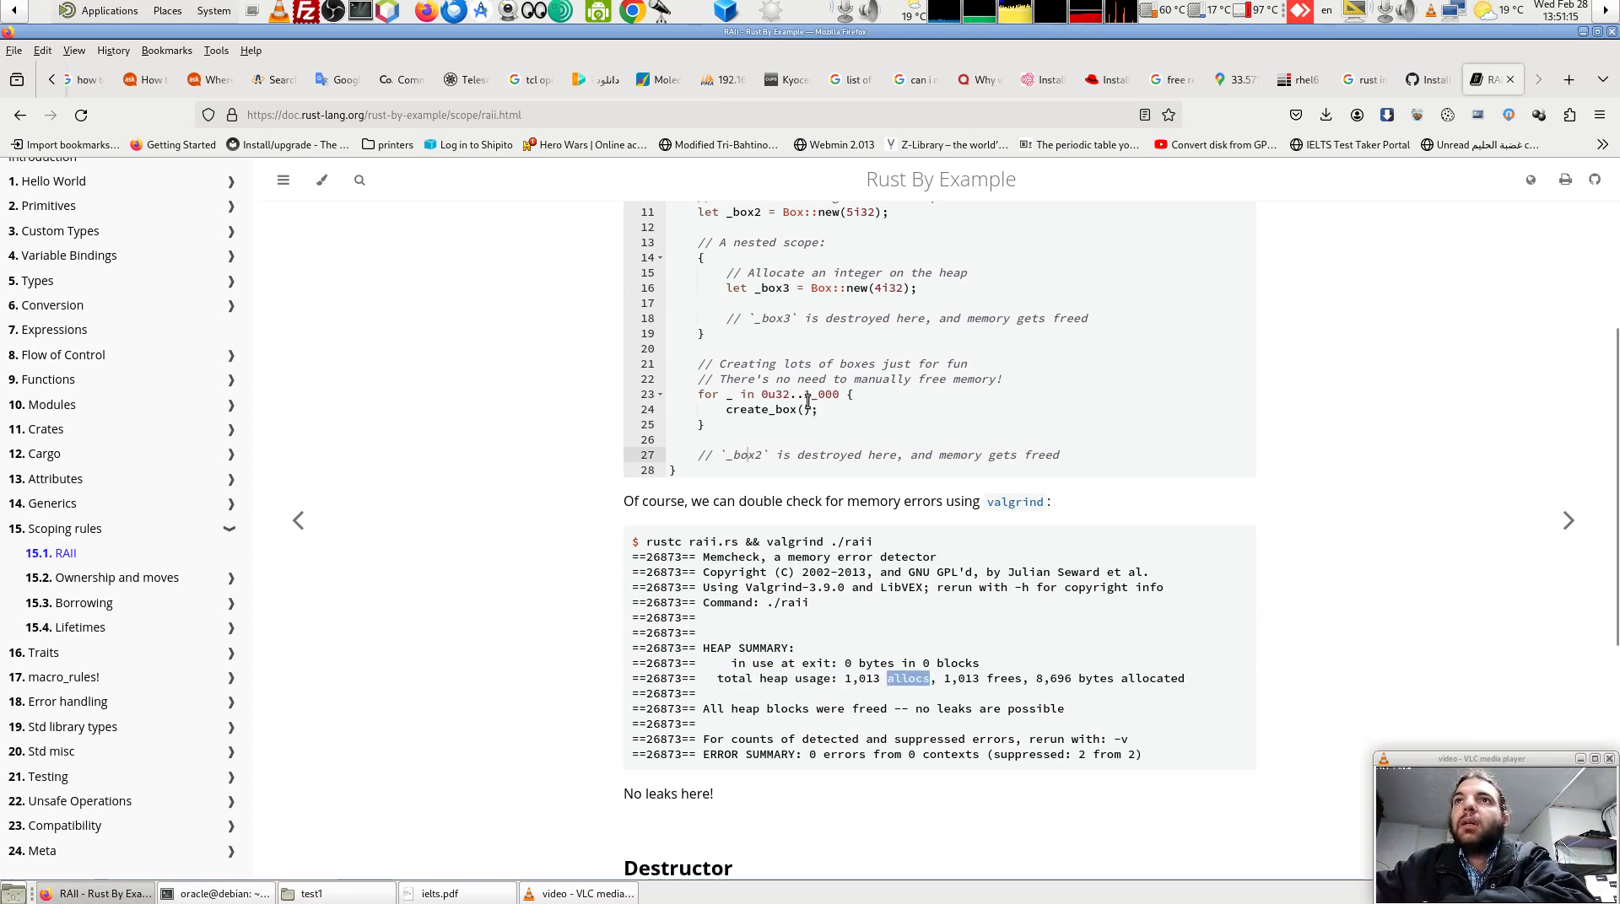
Point out the 1,000-box loop, 1,013 frees and 8,696 bytes, then open 15.2 Ownership and moves
{"action": "left_click_drag", "start_coordinate": [807, 403], "coordinate": [679, 377]}
{"action": "left_click", "coordinate": [842, 394]}
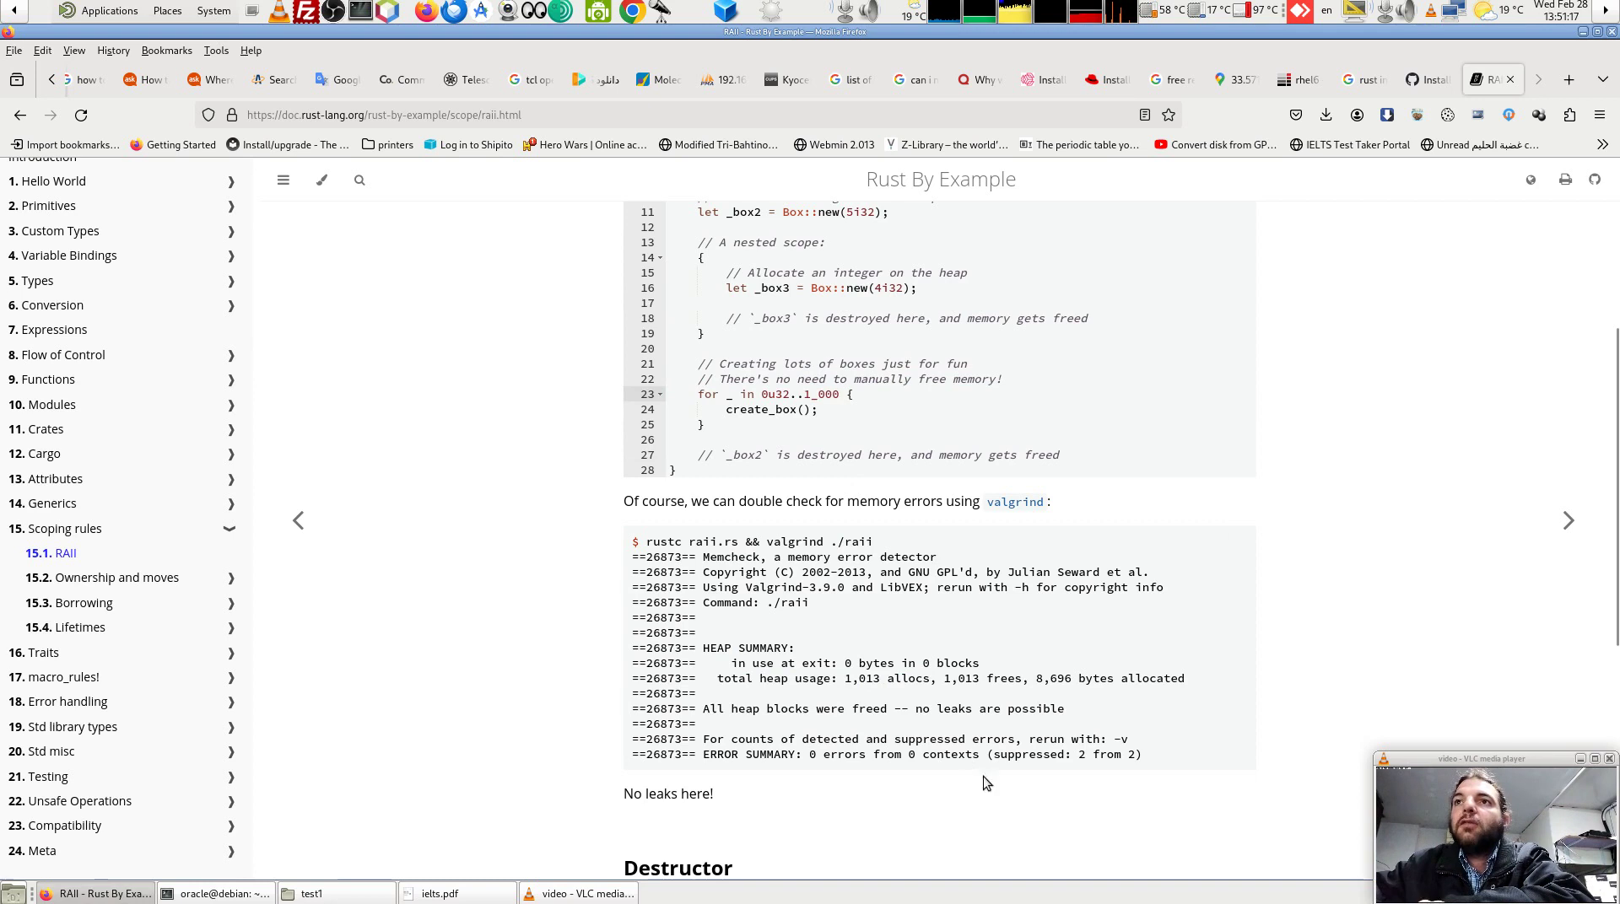
{"action": "left_click_drag", "start_coordinate": [945, 677], "coordinate": [1020, 682]}
{"action": "left_click", "coordinate": [1009, 678]}
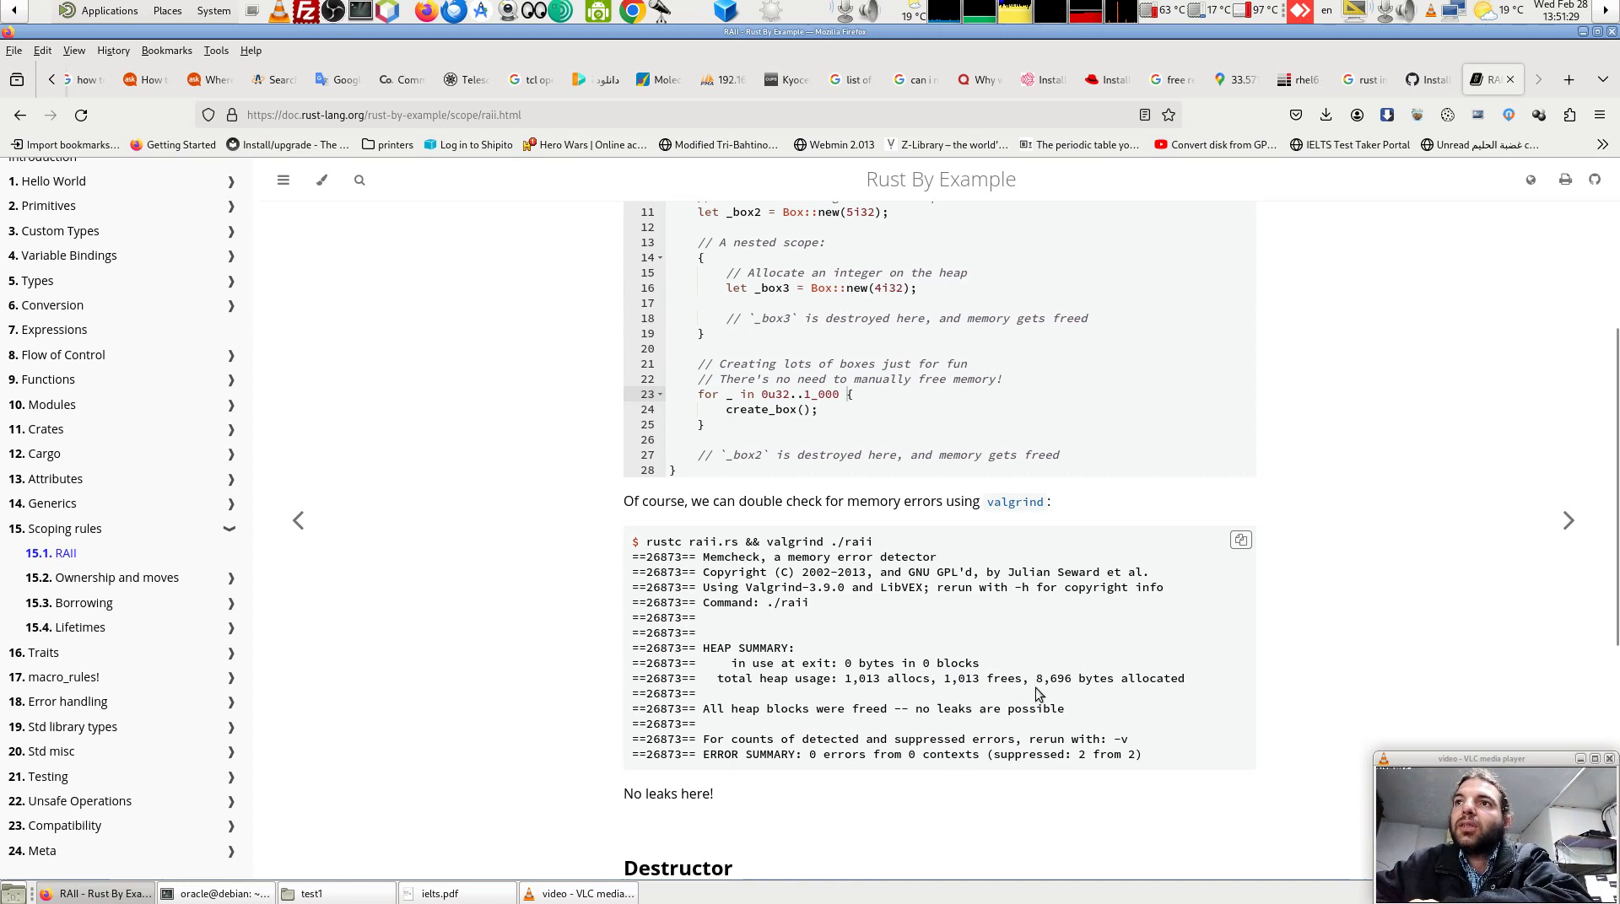
{"action": "left_click_drag", "start_coordinate": [1035, 687], "coordinate": [1204, 687]}
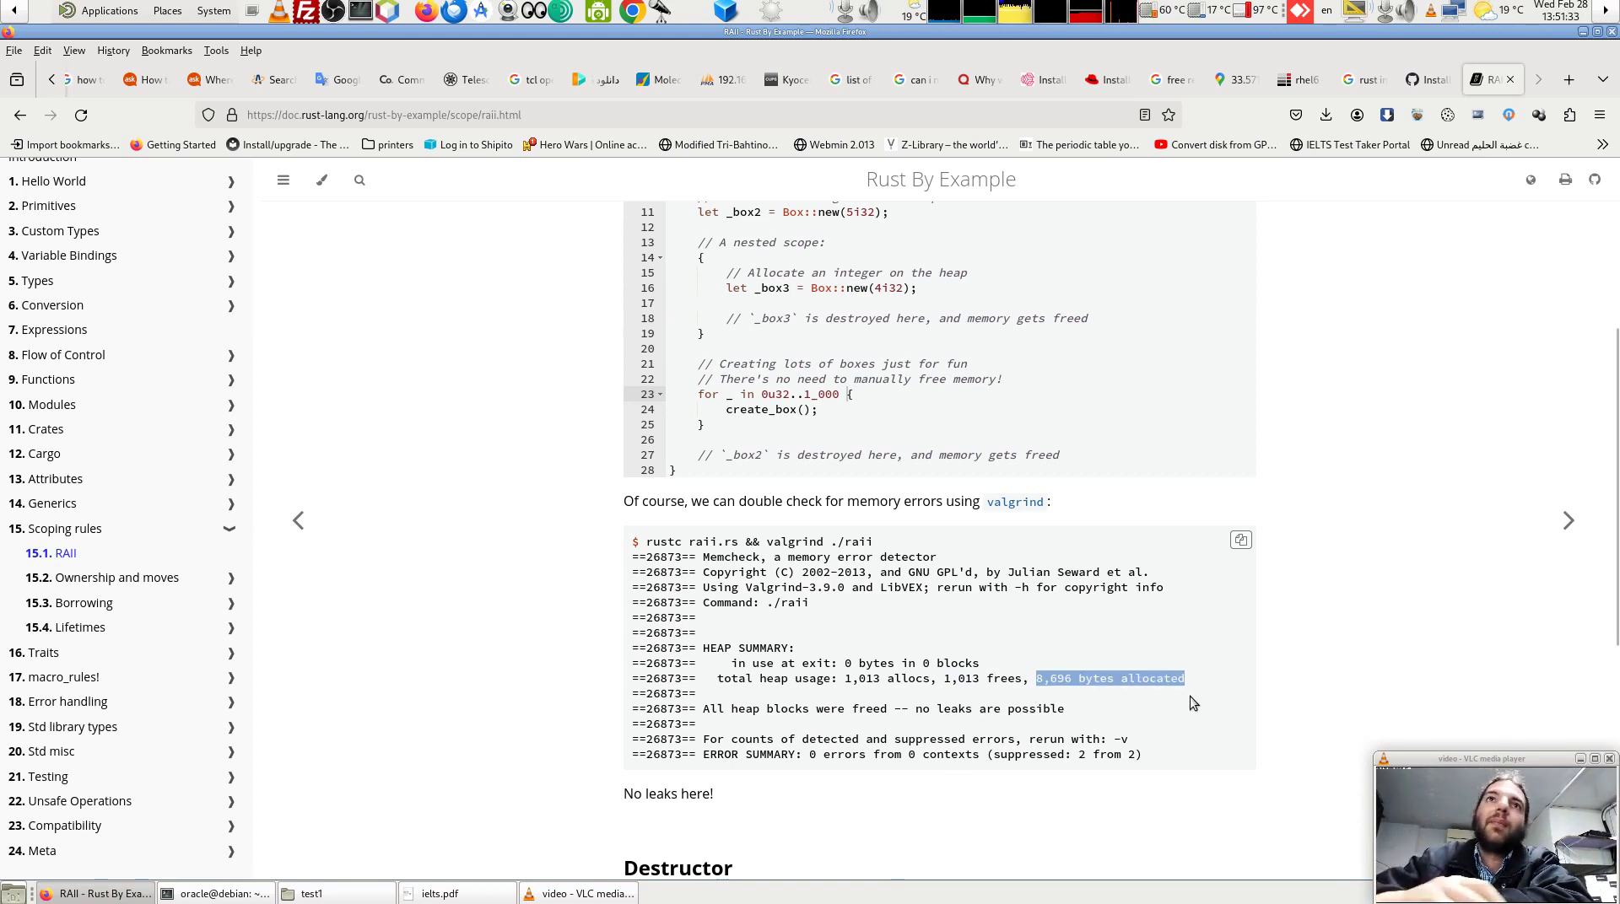
{"action": "left_click", "coordinate": [165, 579]}
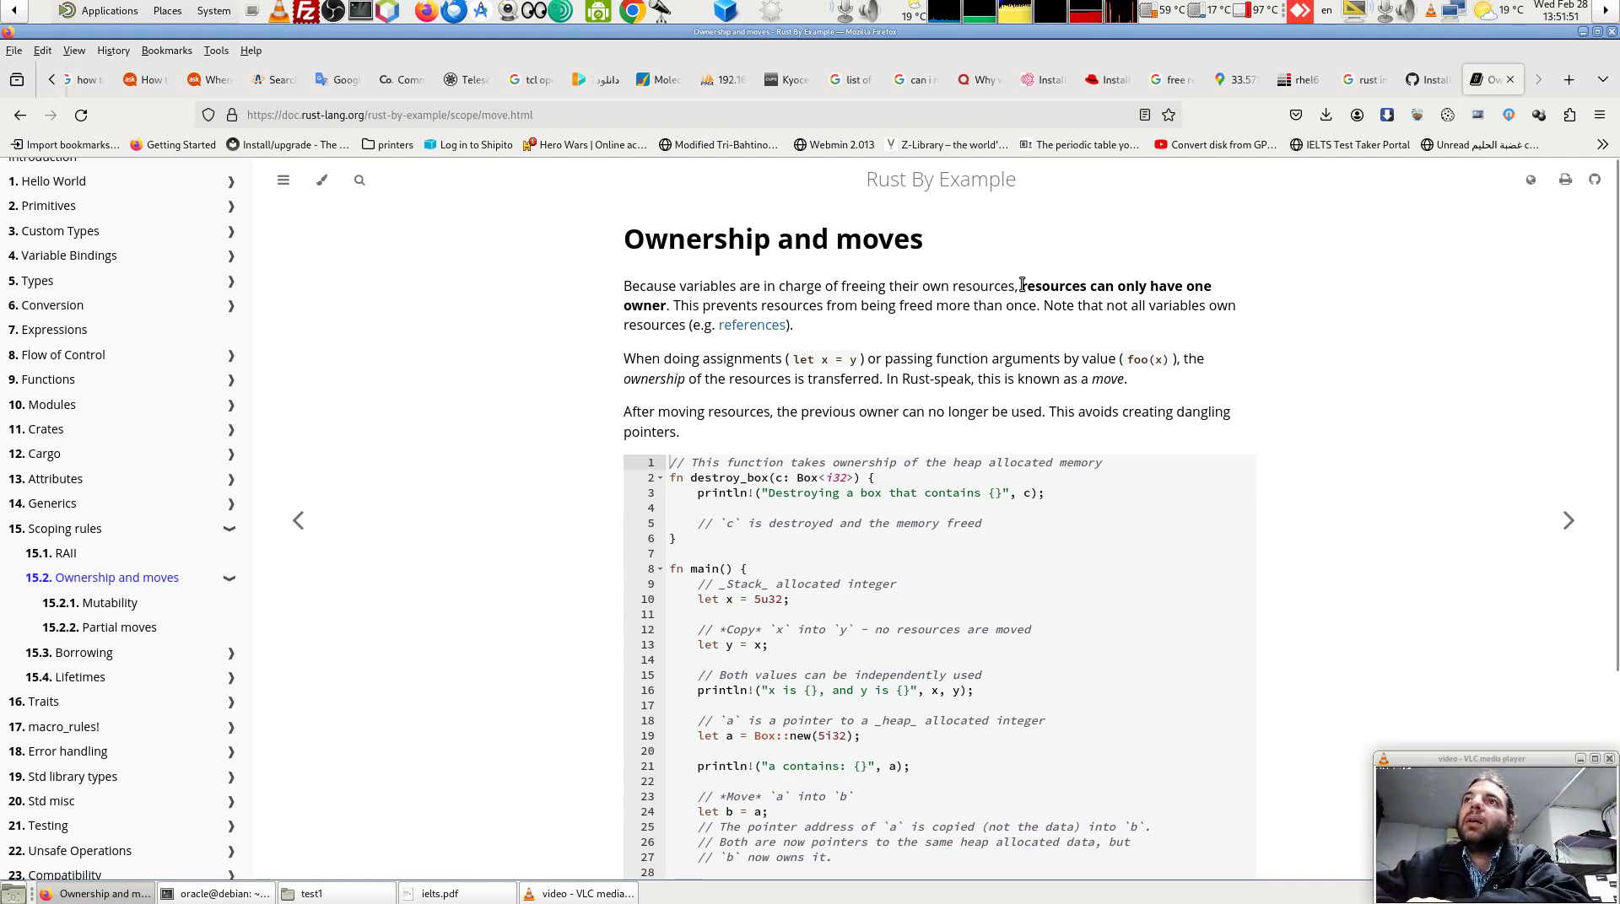
{"action": "left_click_drag", "start_coordinate": [1021, 285], "coordinate": [1187, 282]}
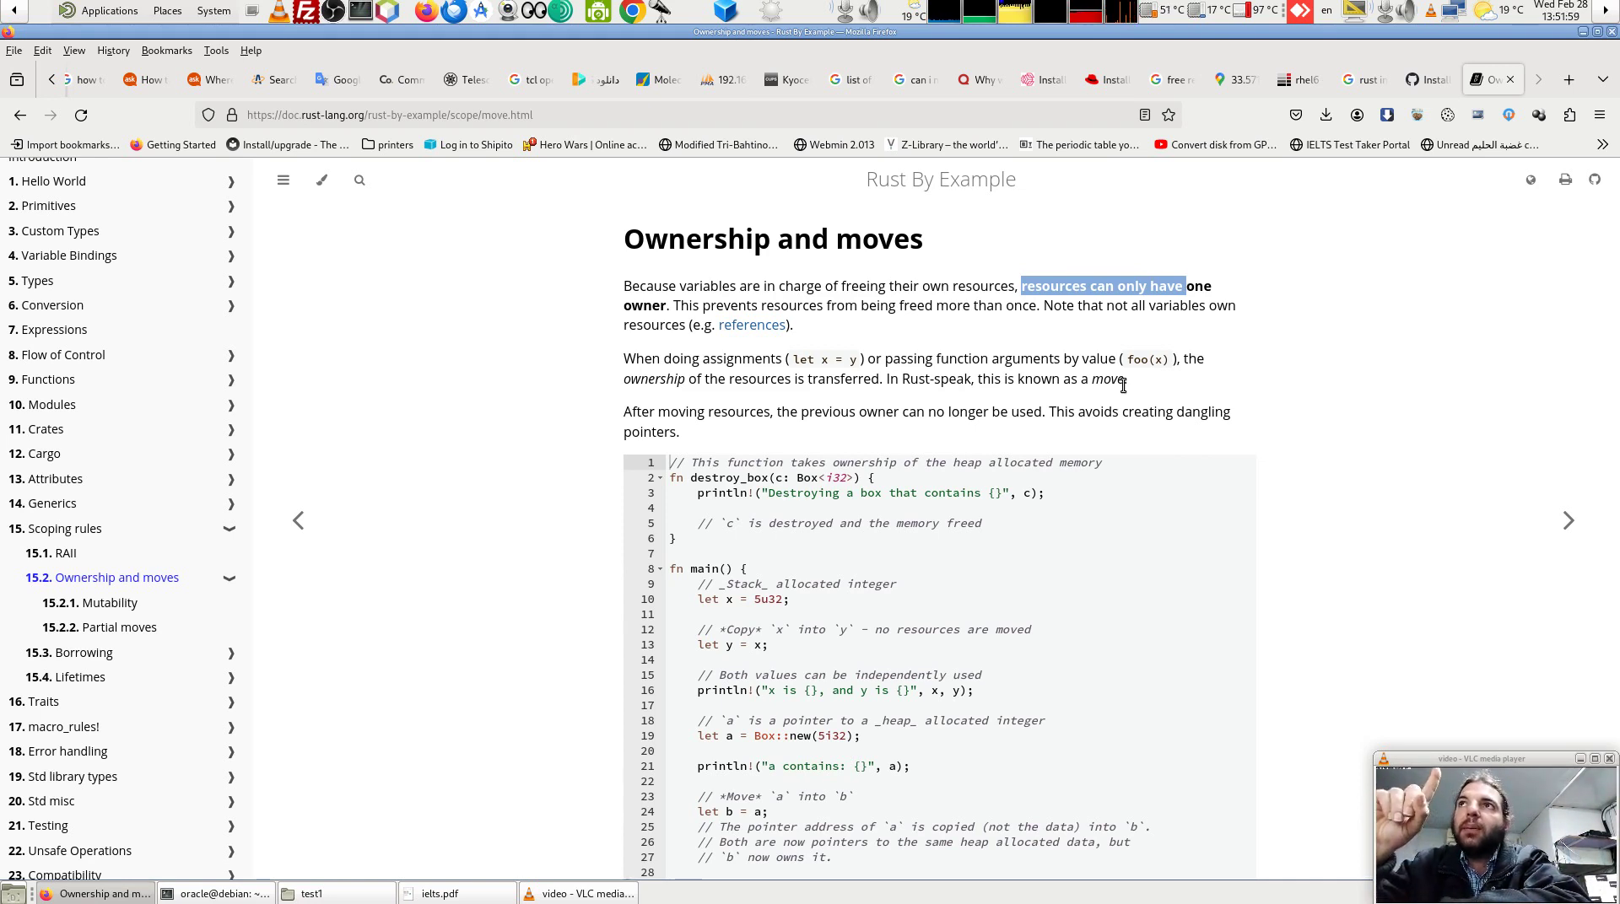
{"action": "left_click", "coordinate": [806, 329]}
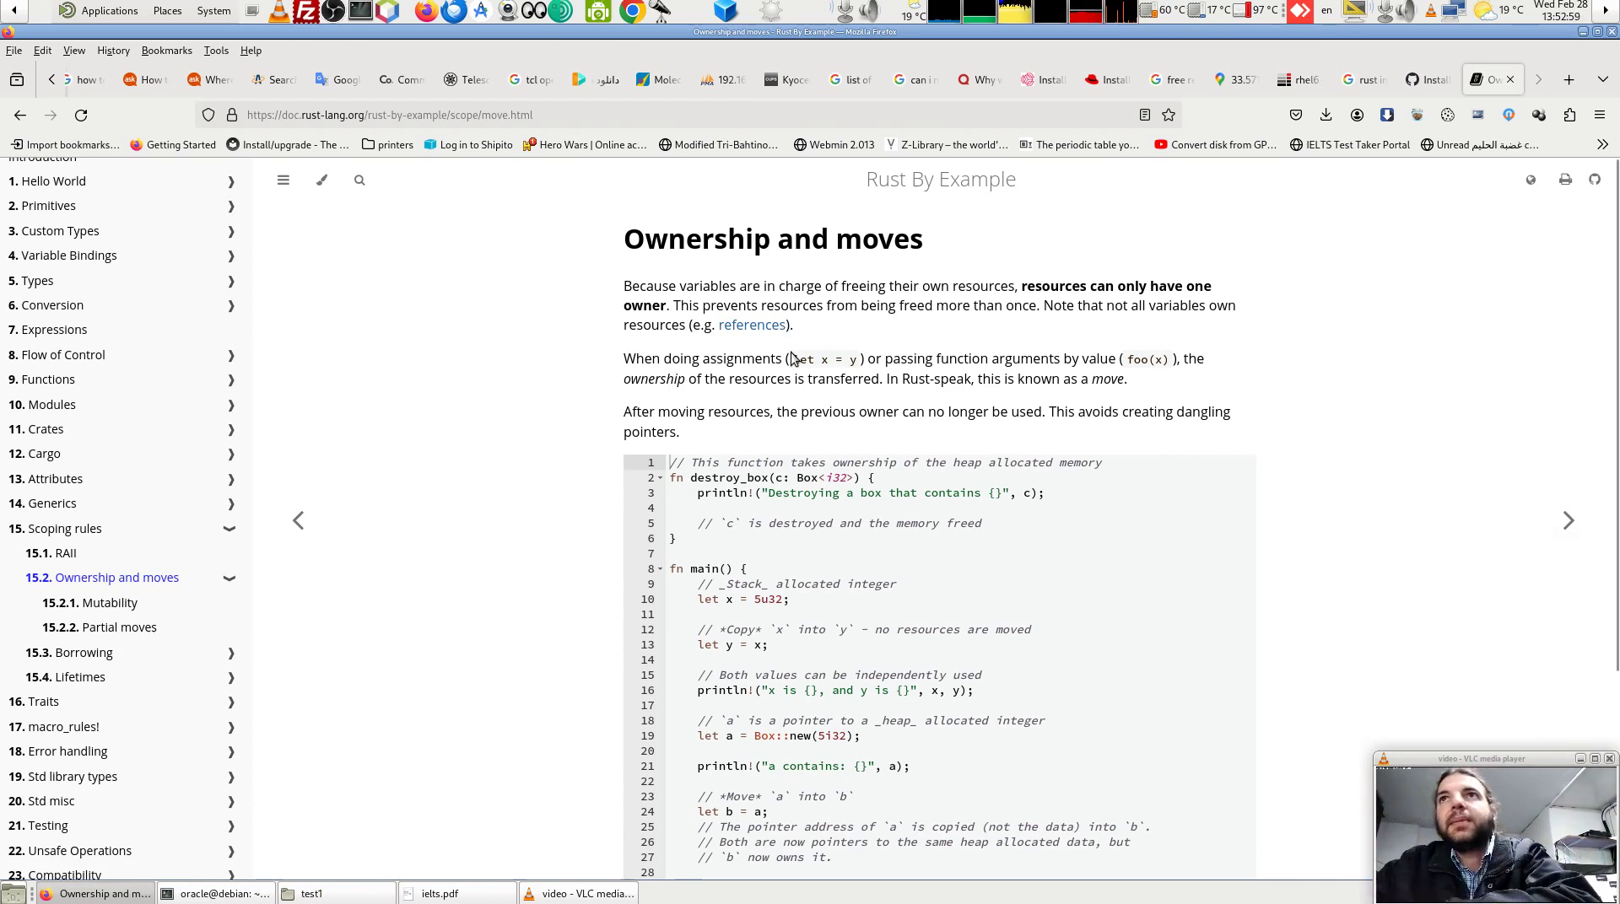
{"action": "left_click_drag", "start_coordinate": [793, 361], "coordinate": [849, 360]}
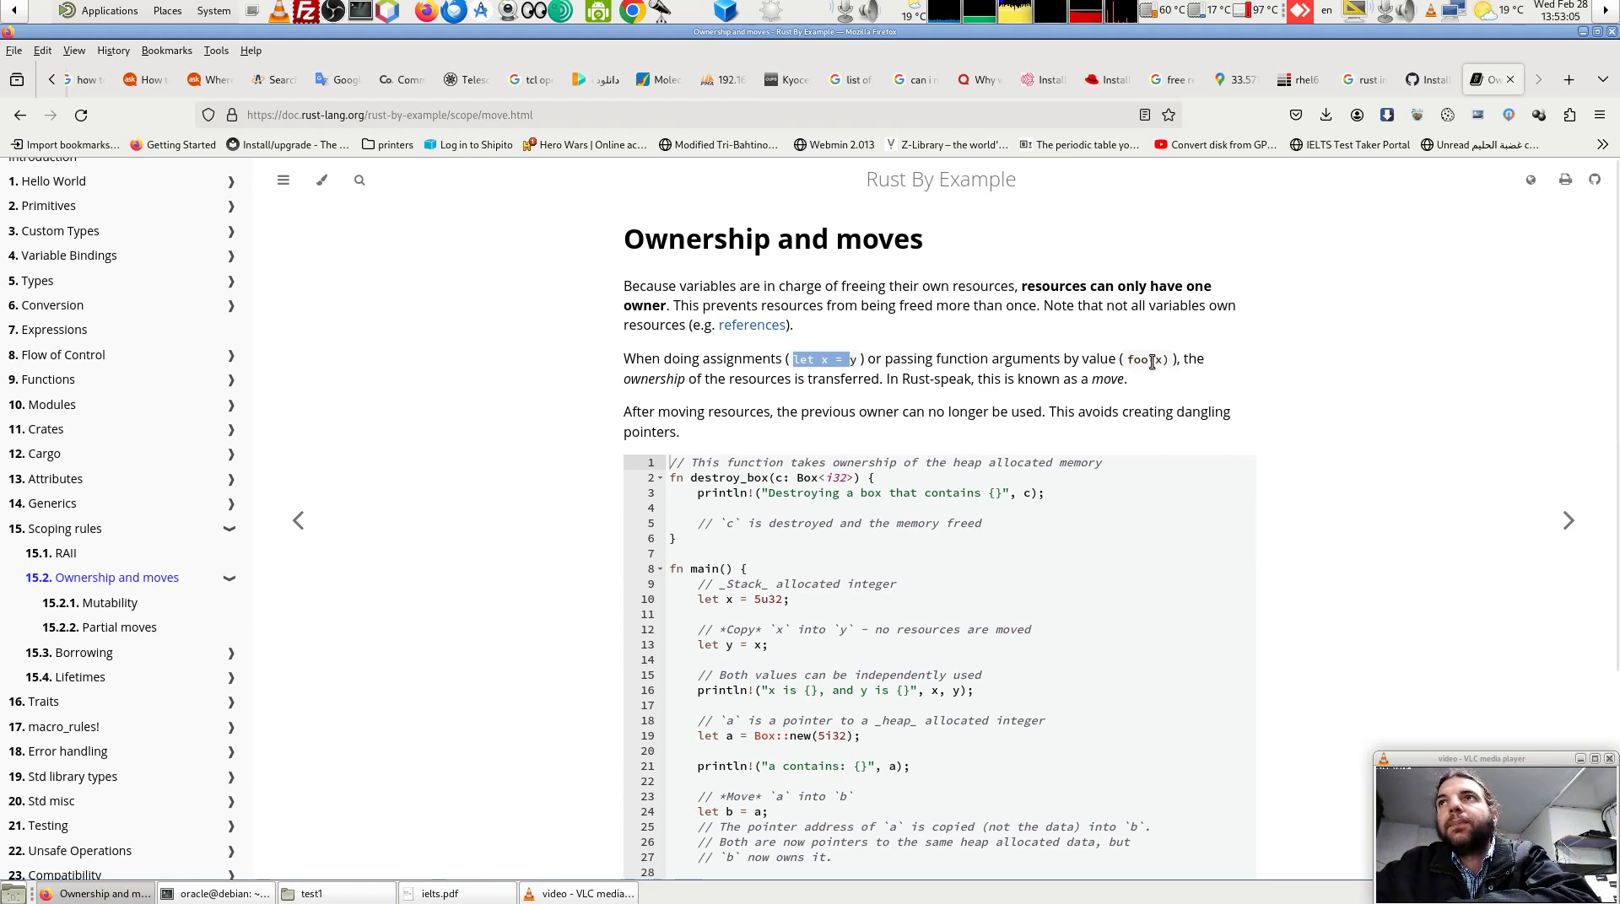
{"action": "left_click_drag", "start_coordinate": [1171, 365], "coordinate": [1126, 369]}
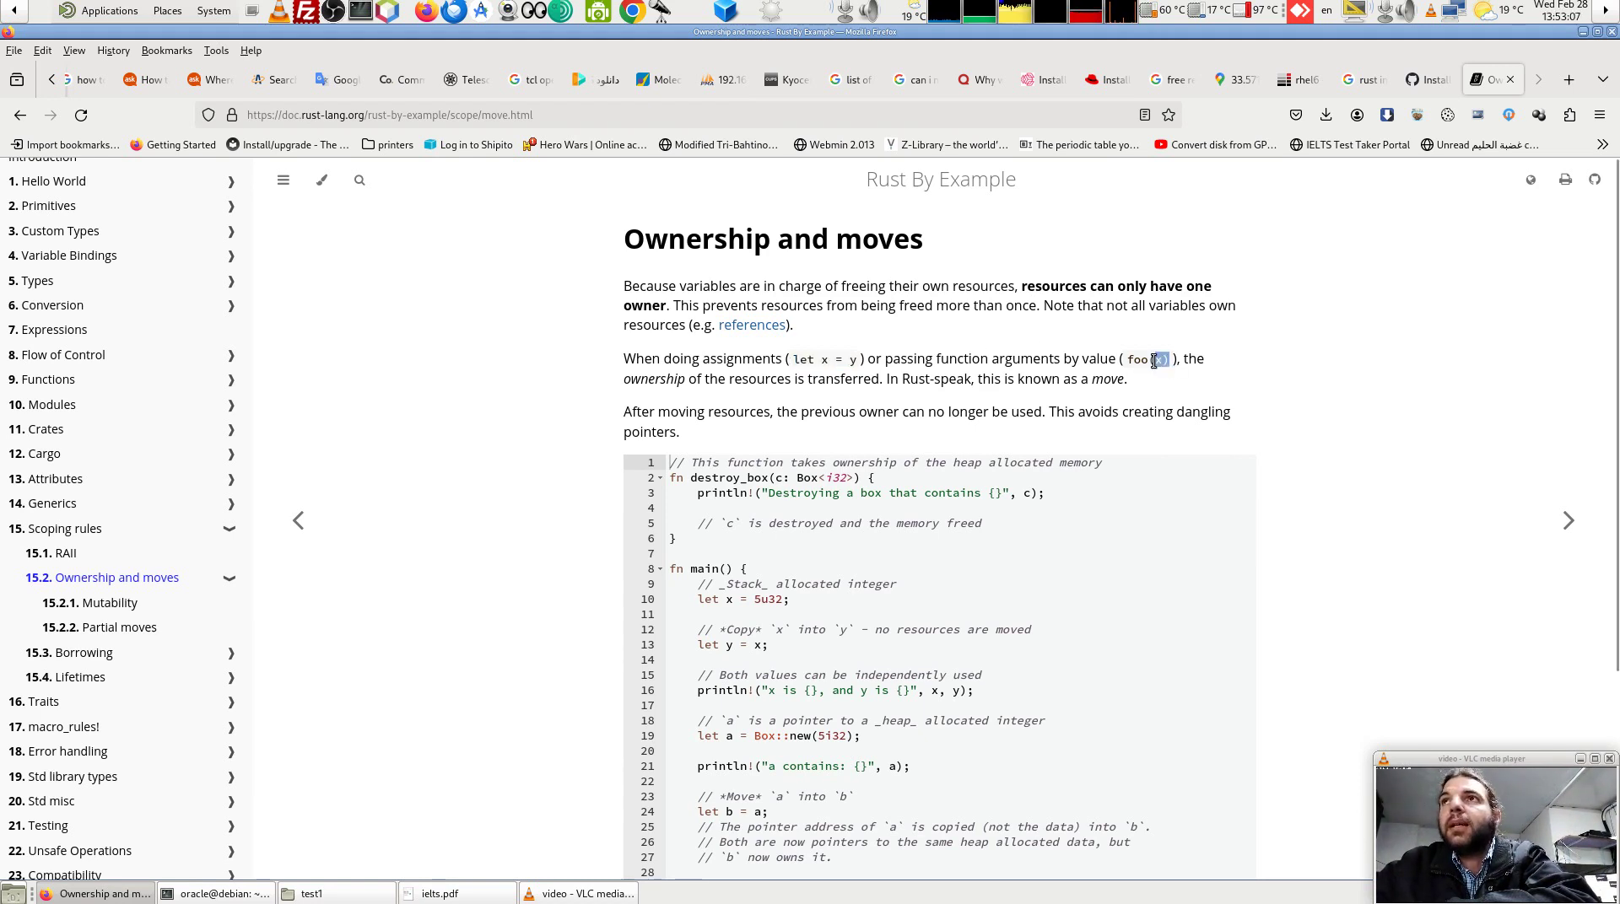
{"action": "left_click", "coordinate": [1165, 402]}
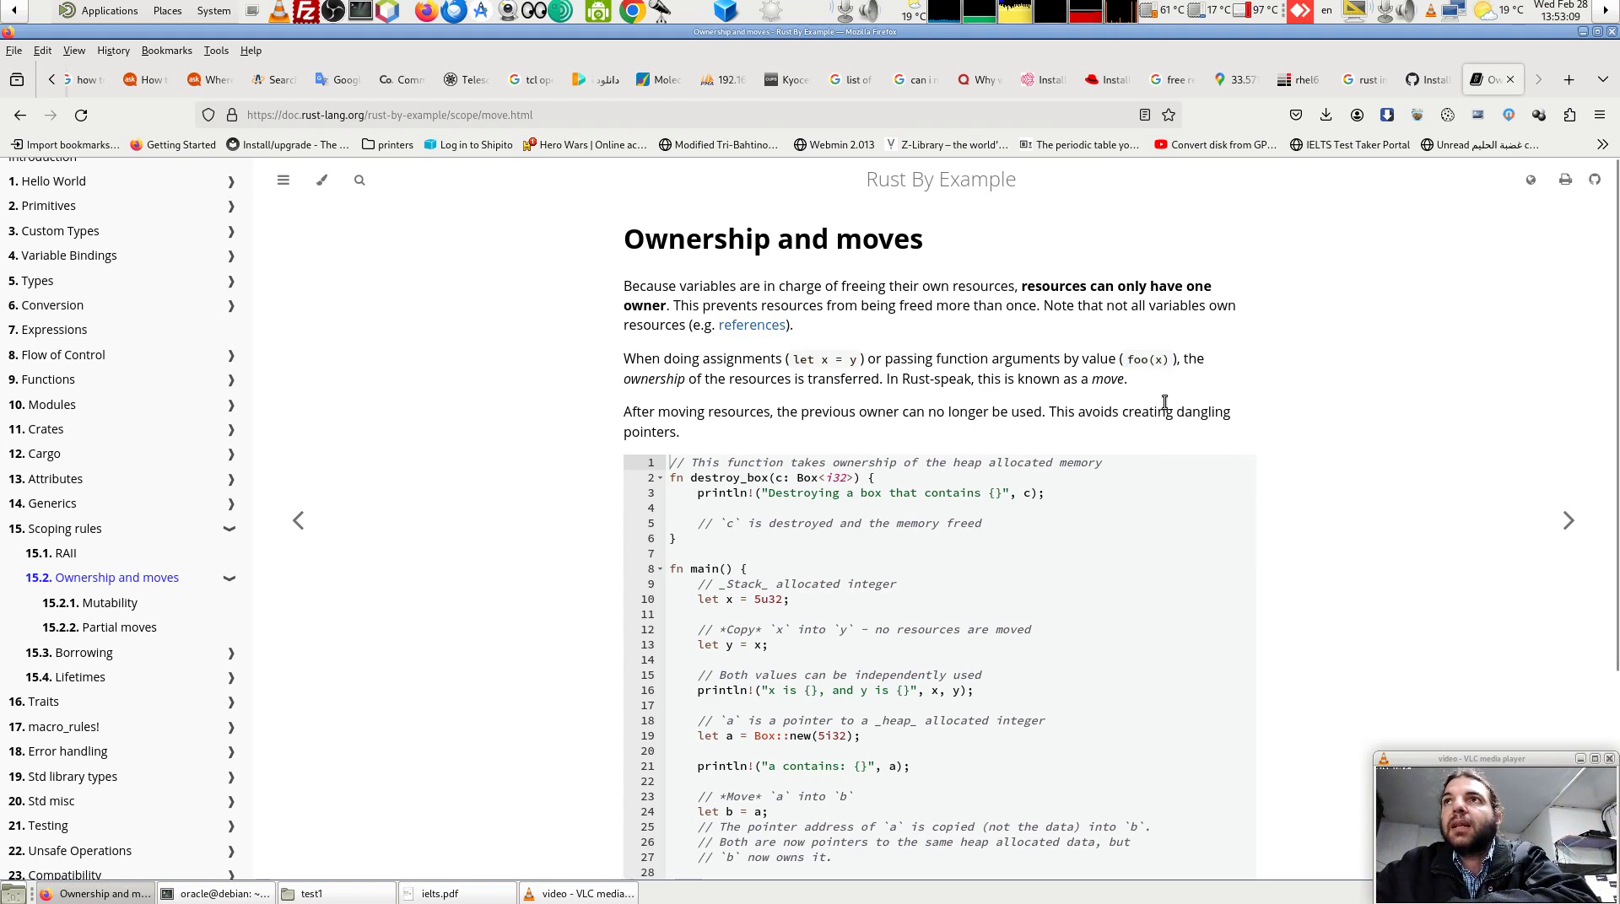
{"action": "left_click", "coordinate": [1137, 360]}
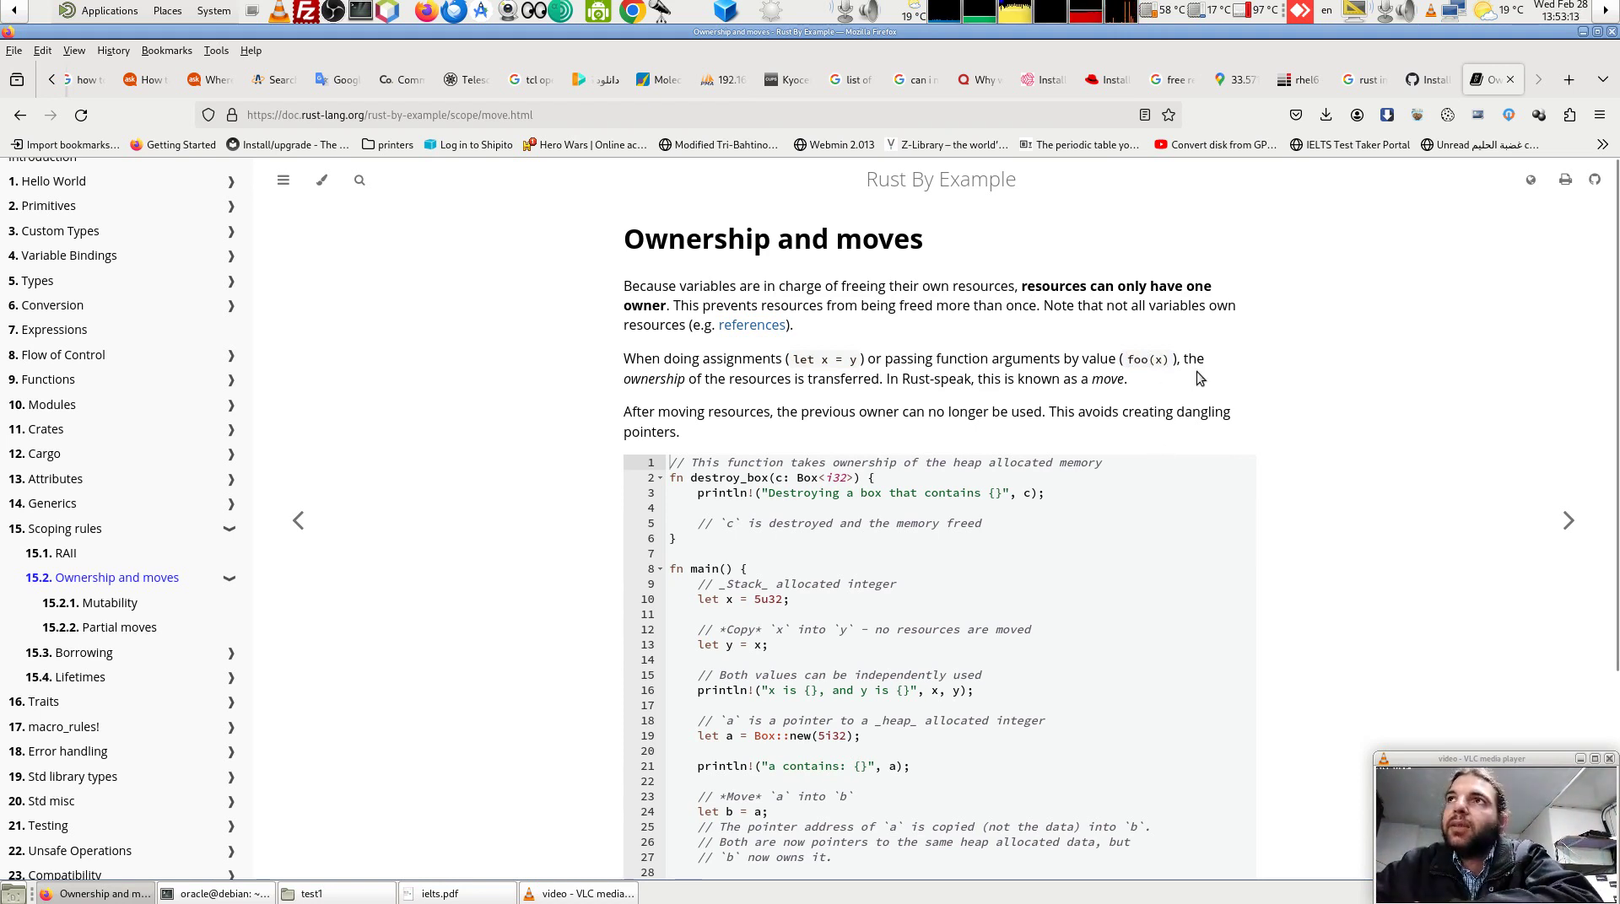
{"action": "left_click_drag", "start_coordinate": [1182, 359], "coordinate": [1210, 364]}
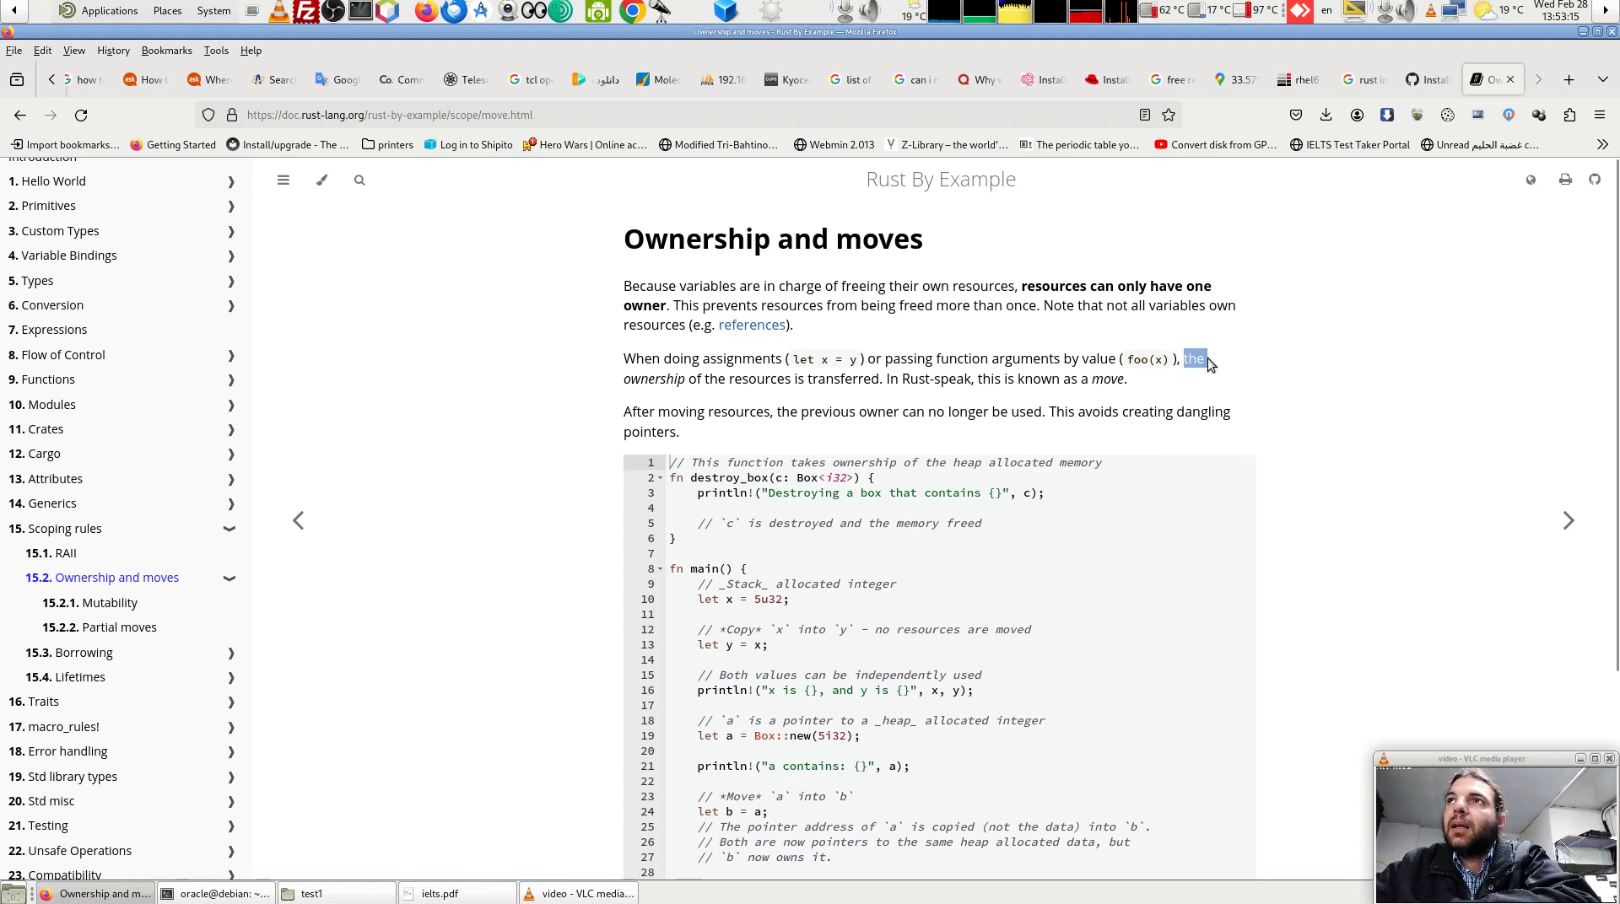
{"action": "left_click", "coordinate": [1202, 378]}
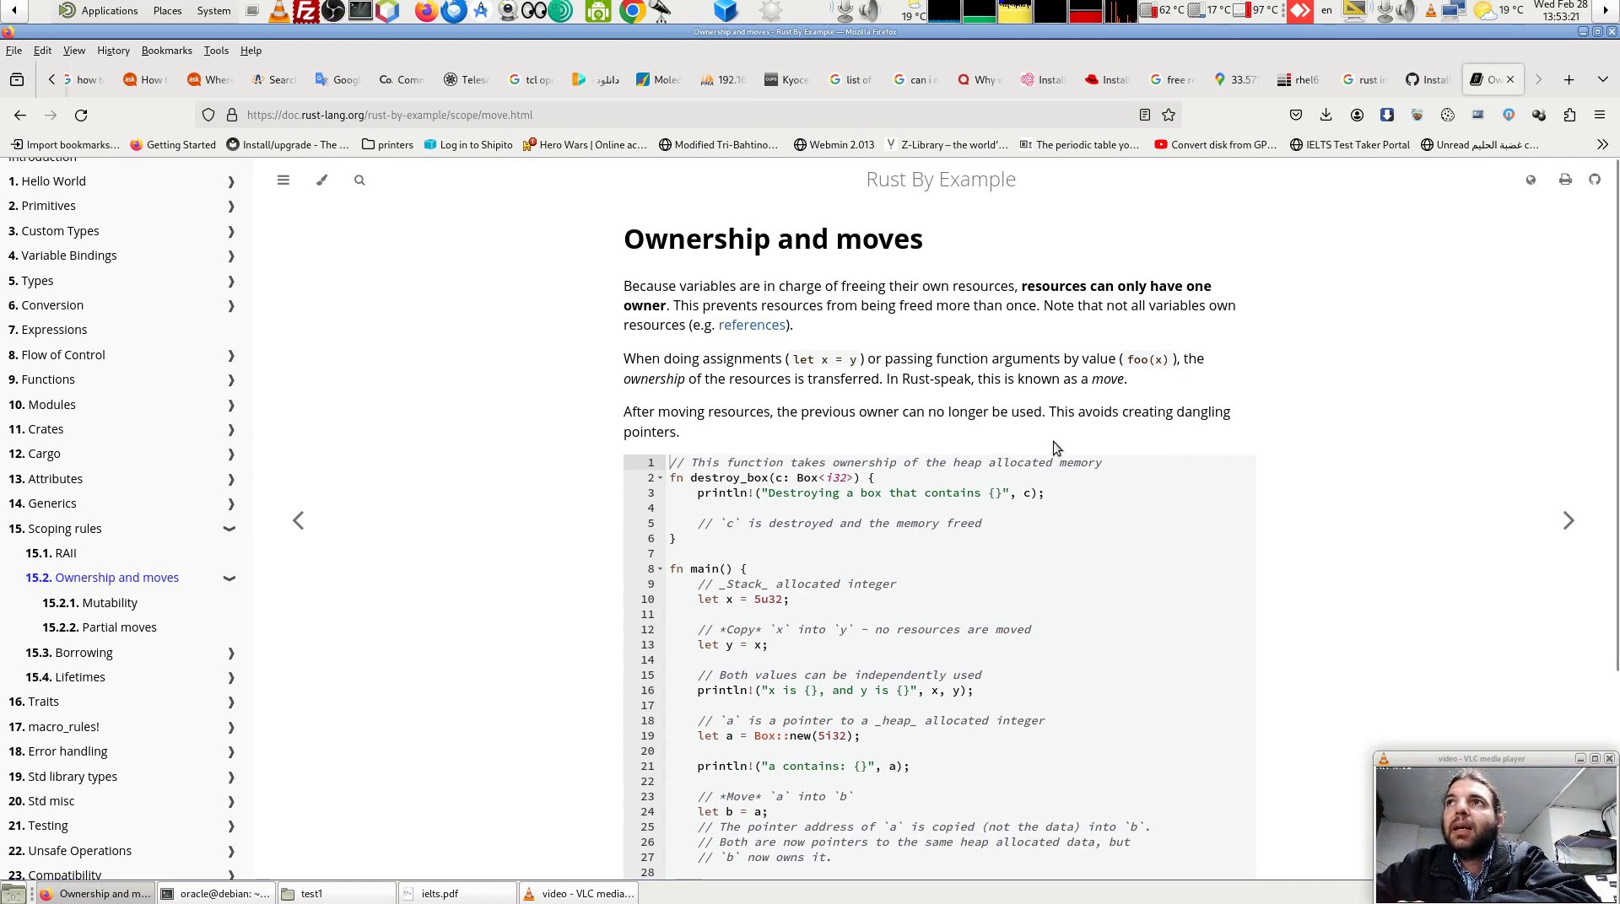
{"action": "double_click", "coordinate": [629, 381]}
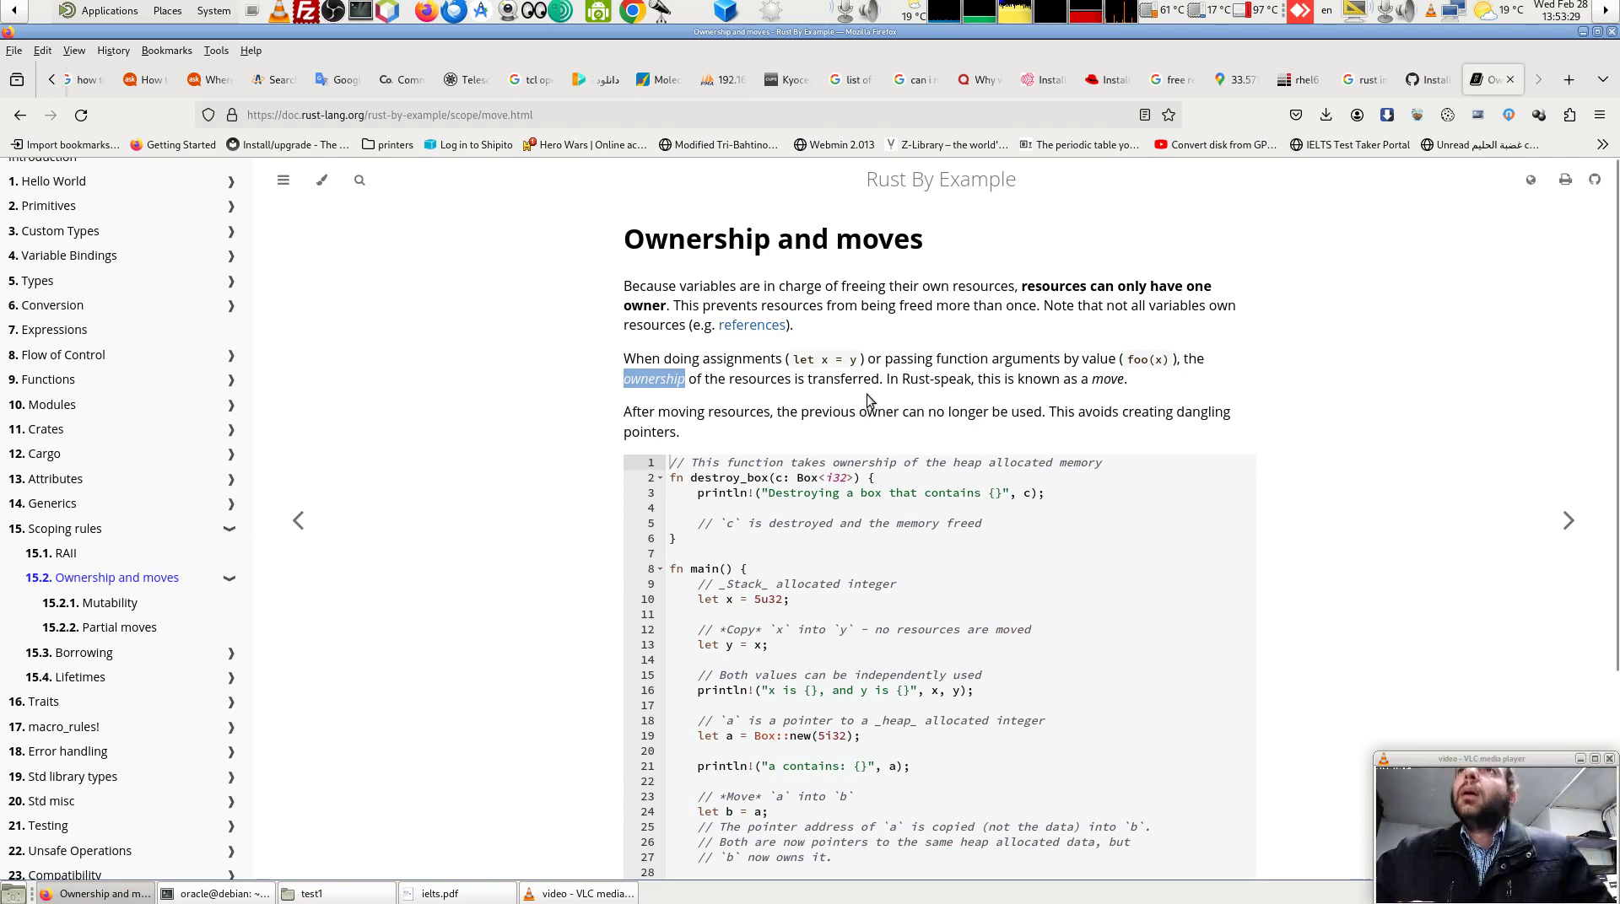
{"action": "left_click", "coordinate": [913, 386]}
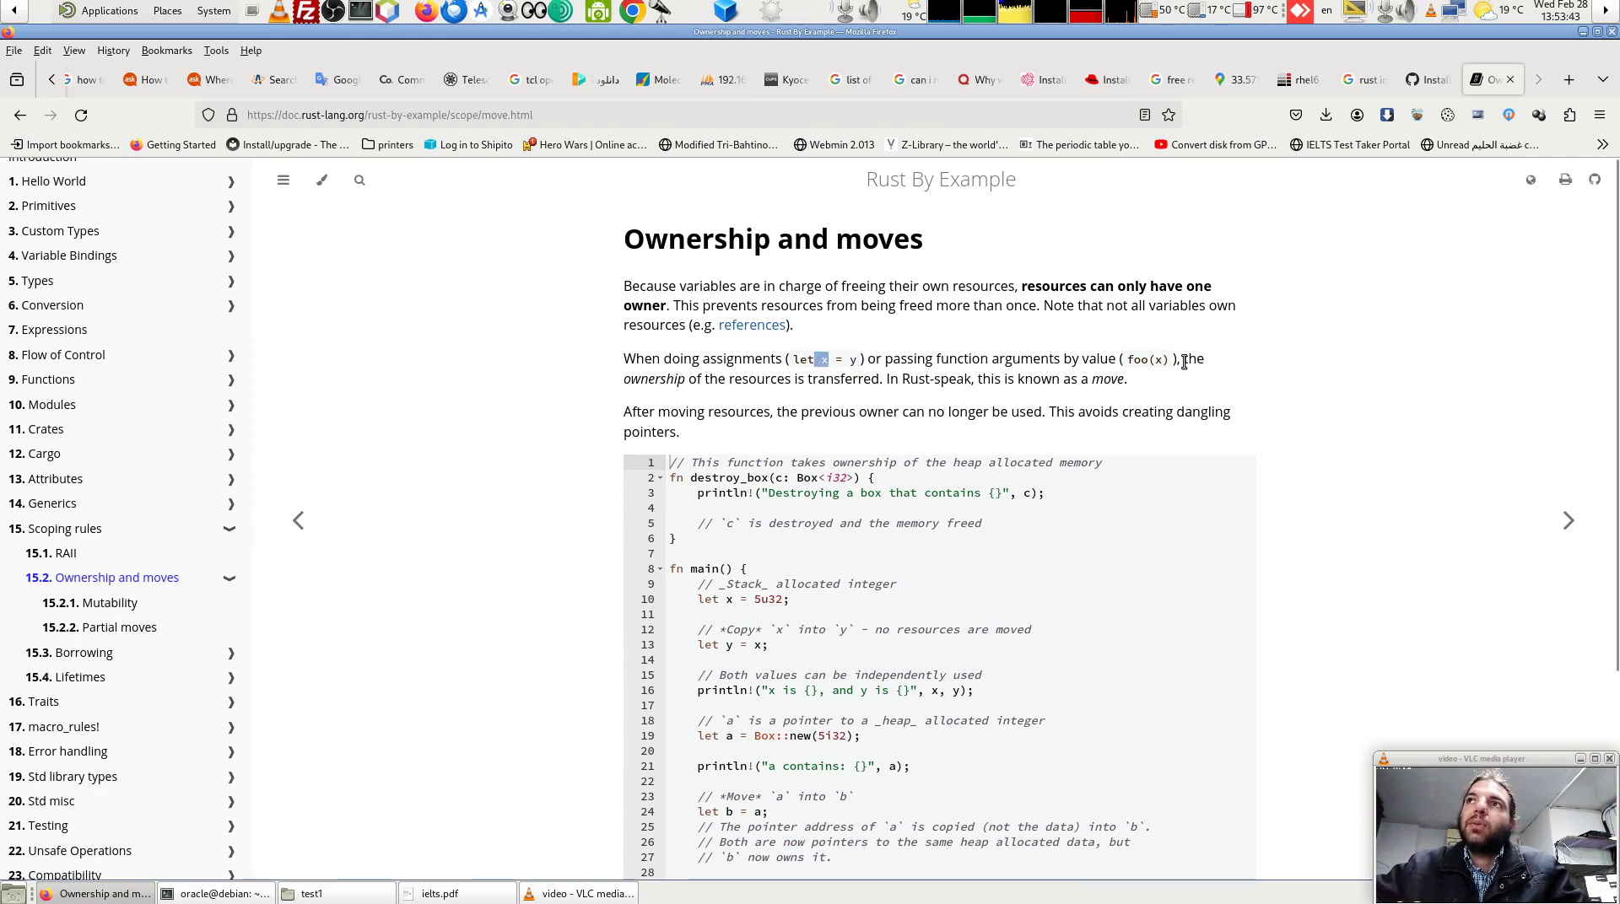
{"action": "double_click", "coordinate": [1158, 361]}
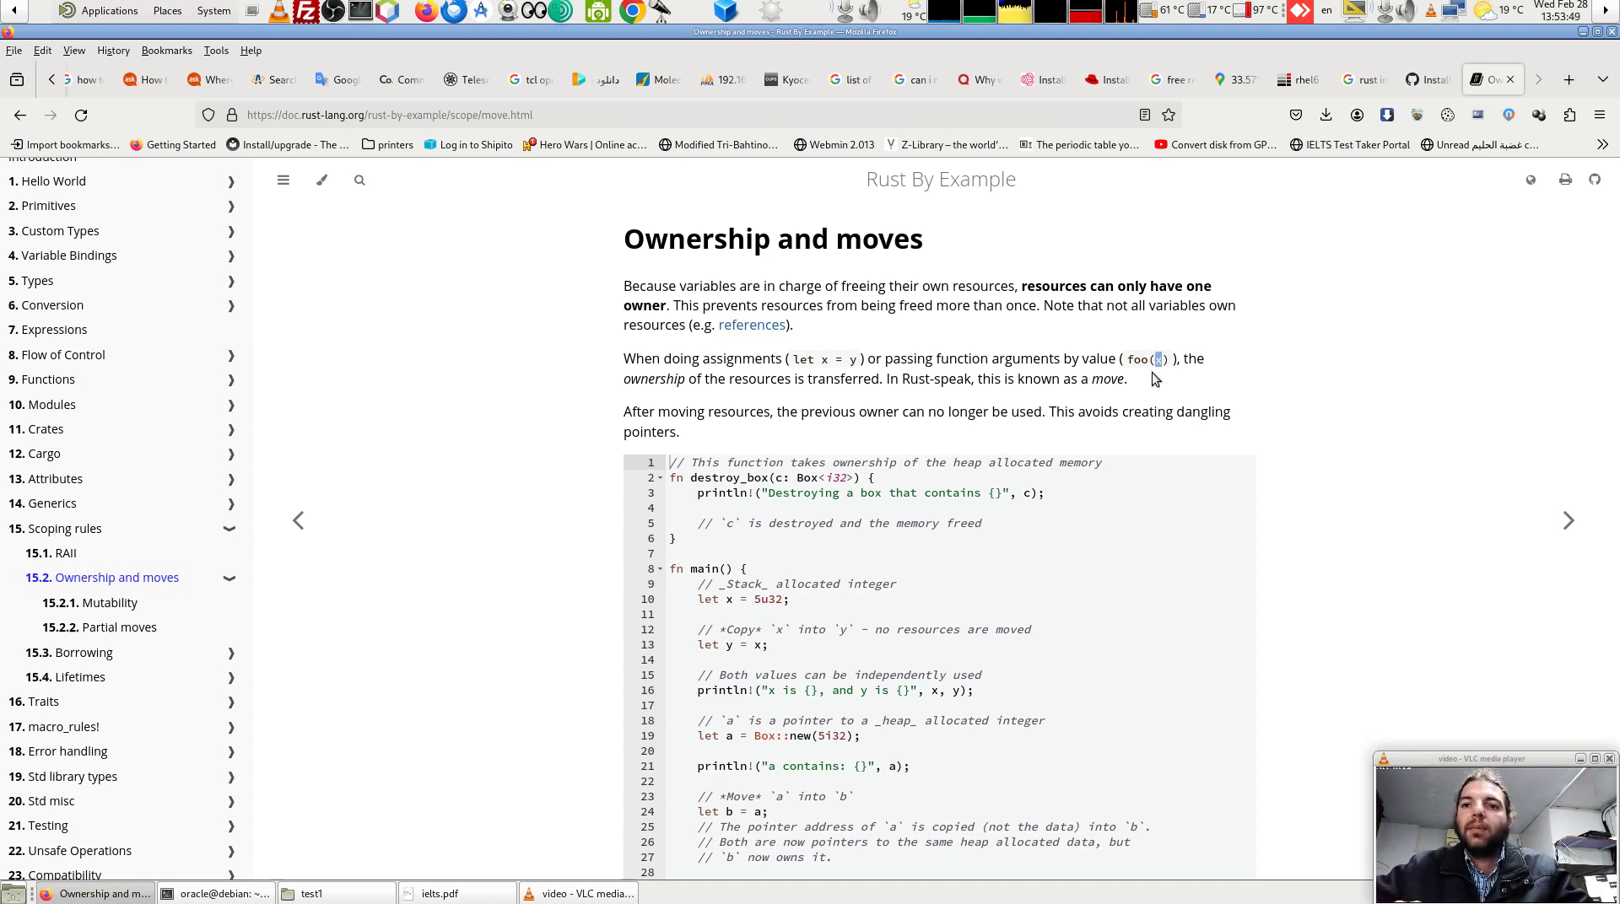
{"action": "left_click", "coordinate": [674, 437]}
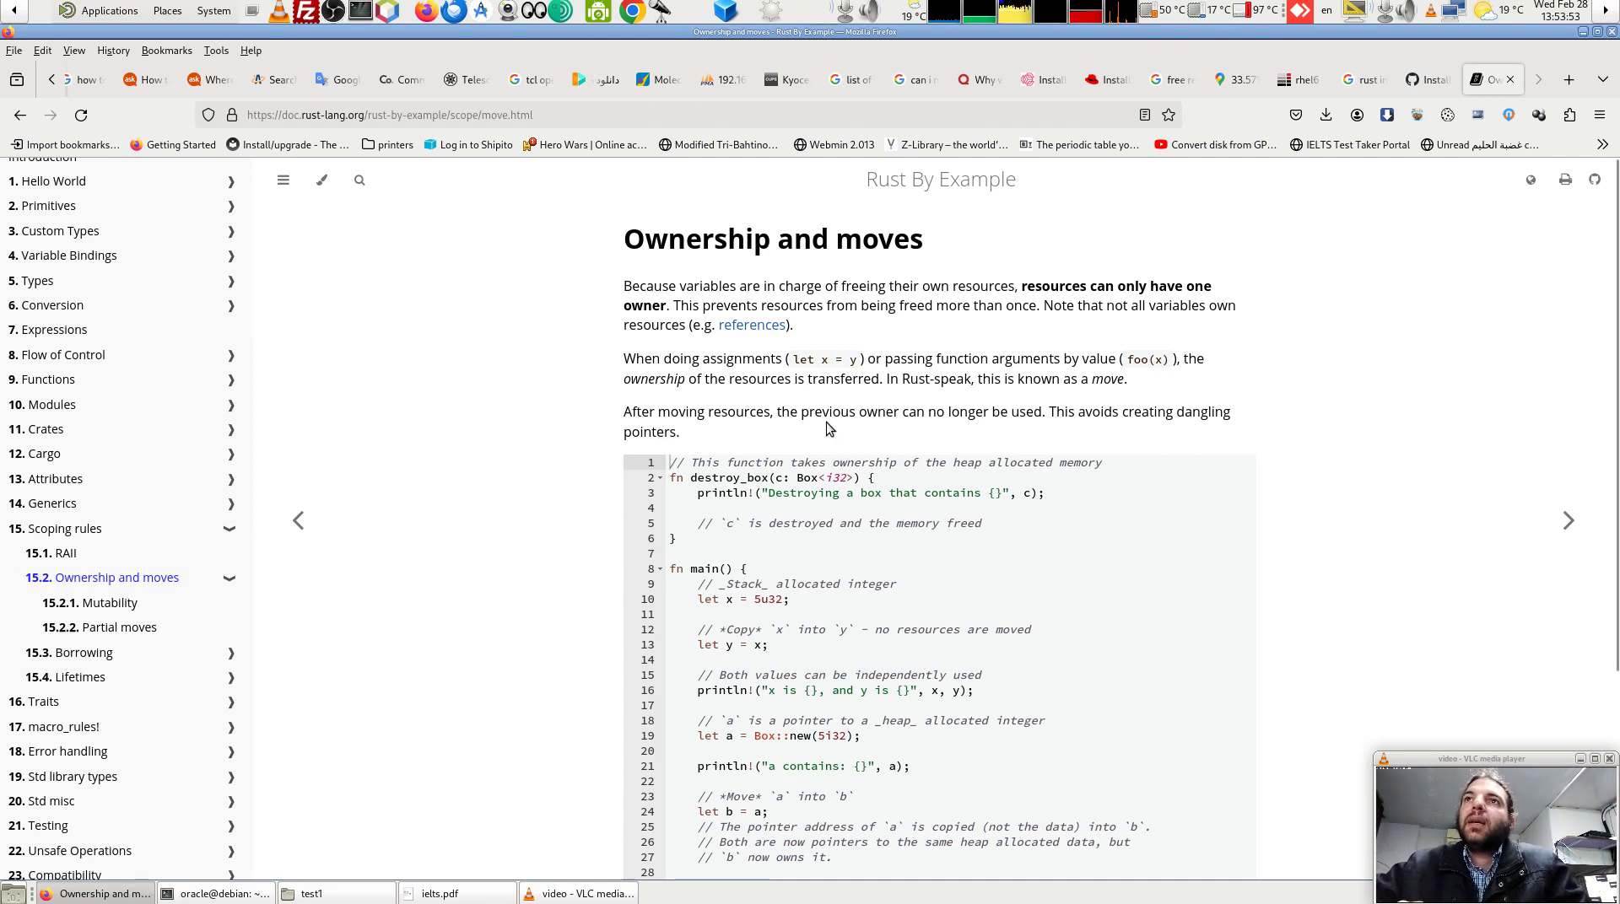
{"action": "left_click_drag", "start_coordinate": [777, 412], "coordinate": [1001, 419]}
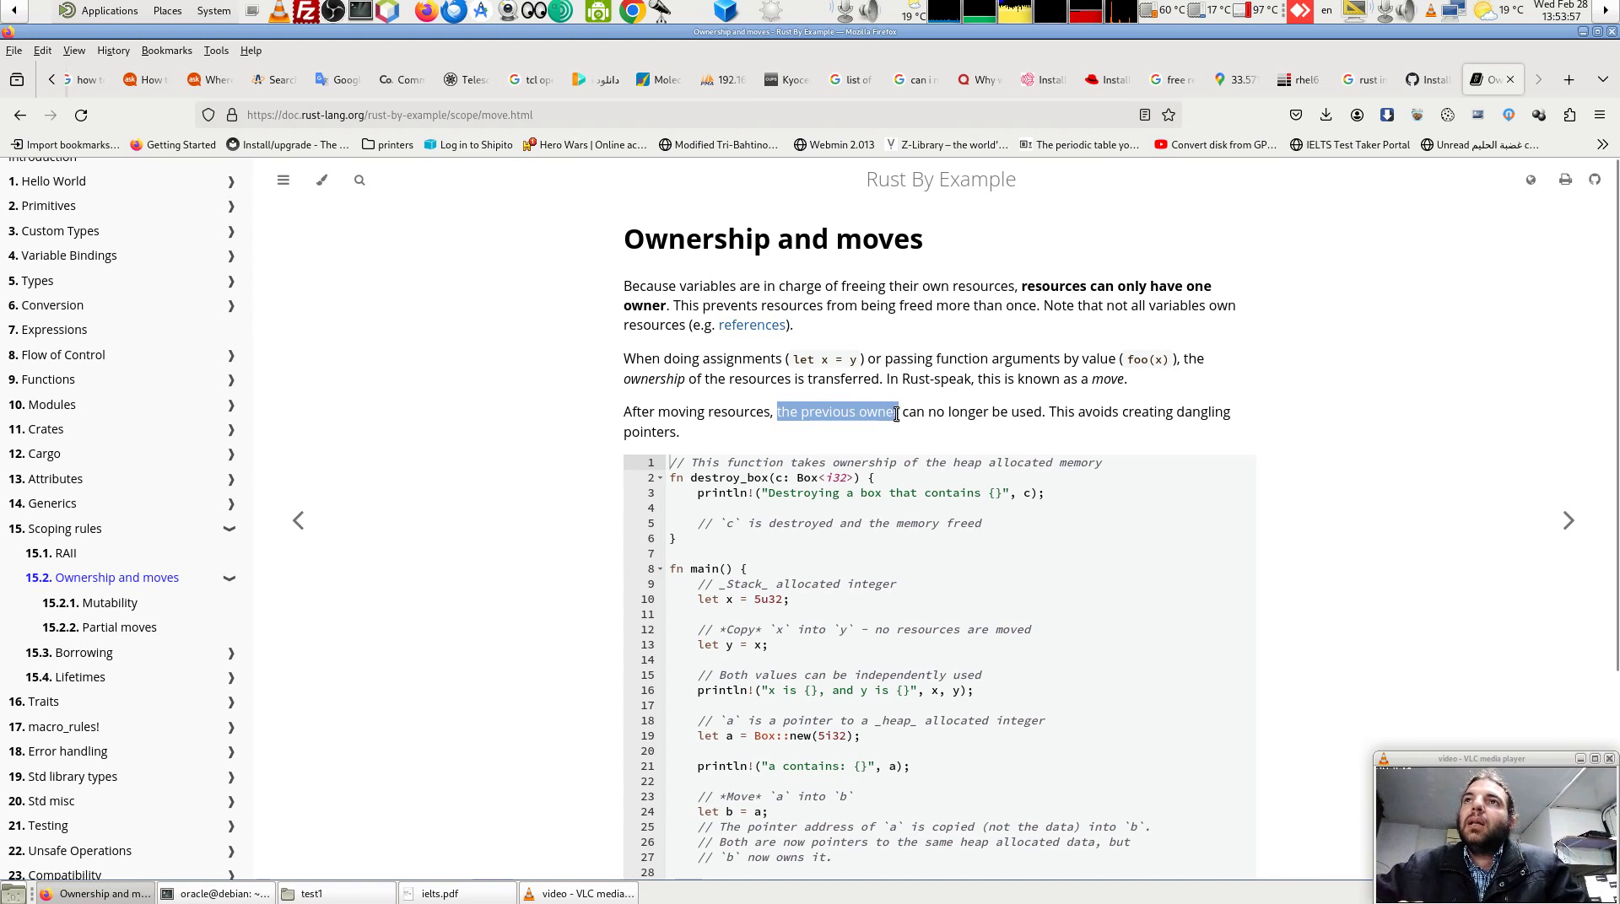
{"action": "left_click", "coordinate": [1003, 419]}
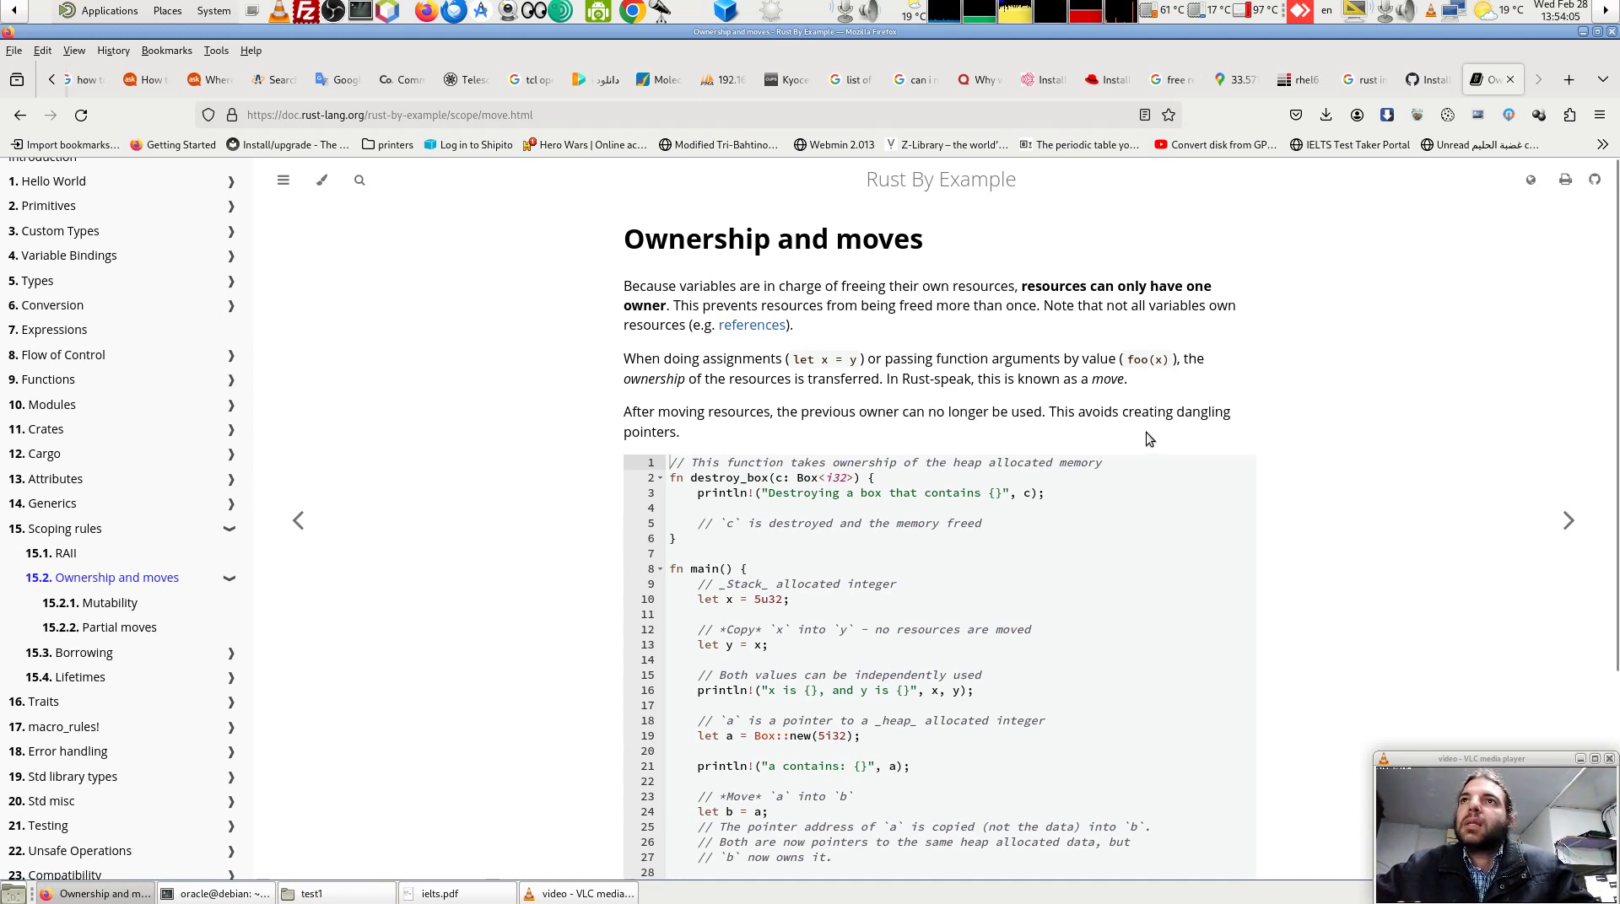
{"action": "left_click_drag", "start_coordinate": [1050, 412], "coordinate": [1230, 413]}
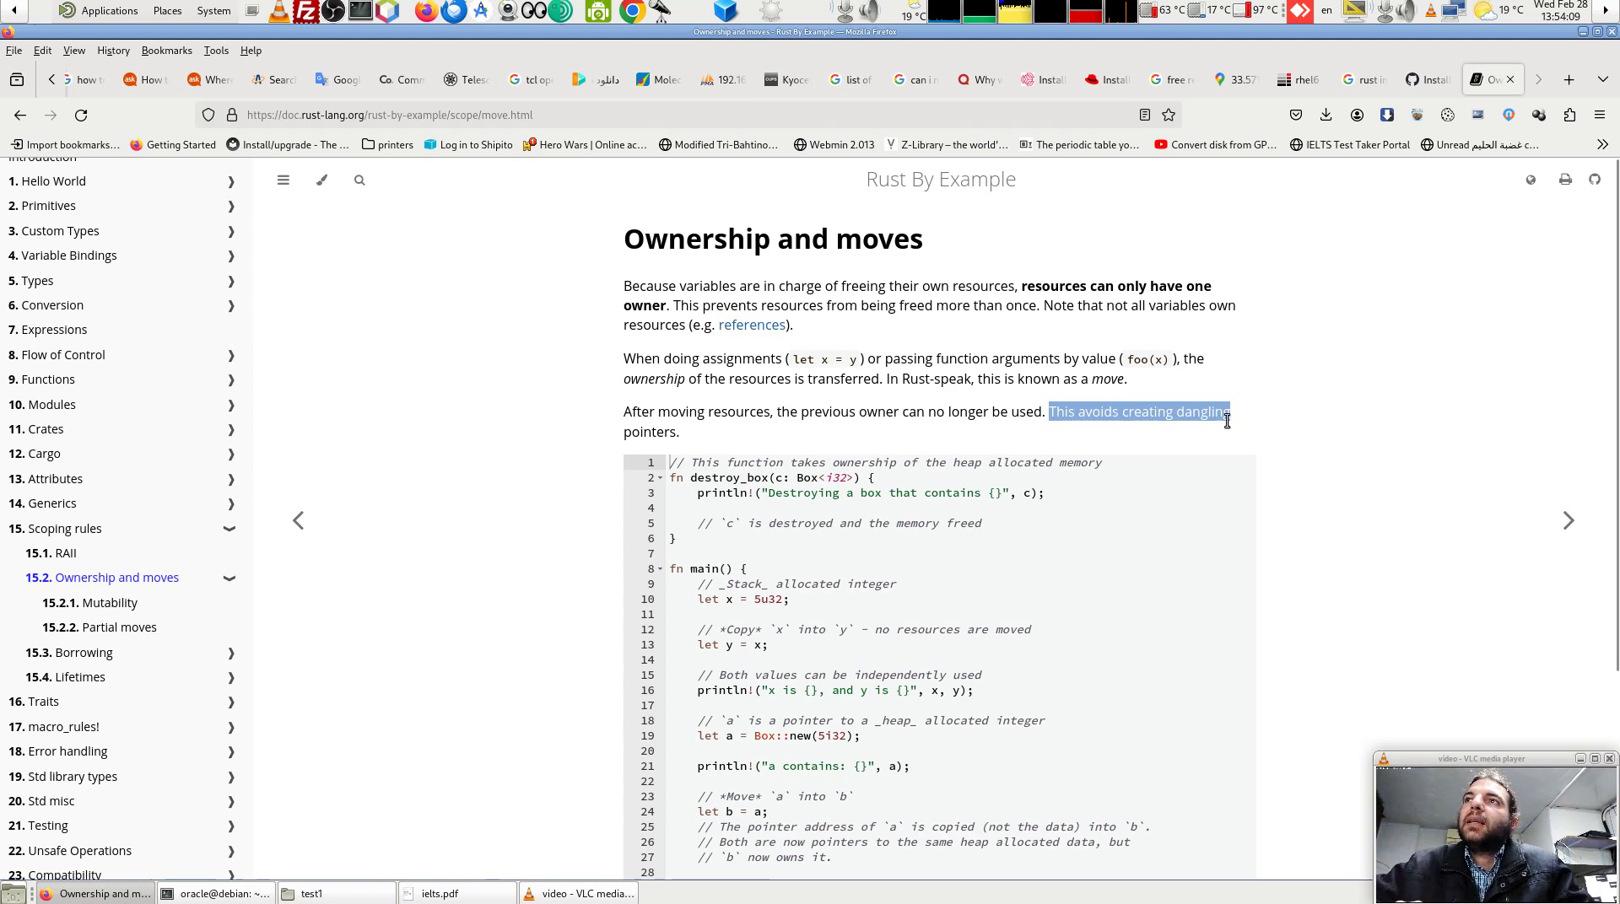
{"action": "mouse_move", "coordinate": [1239, 555]}
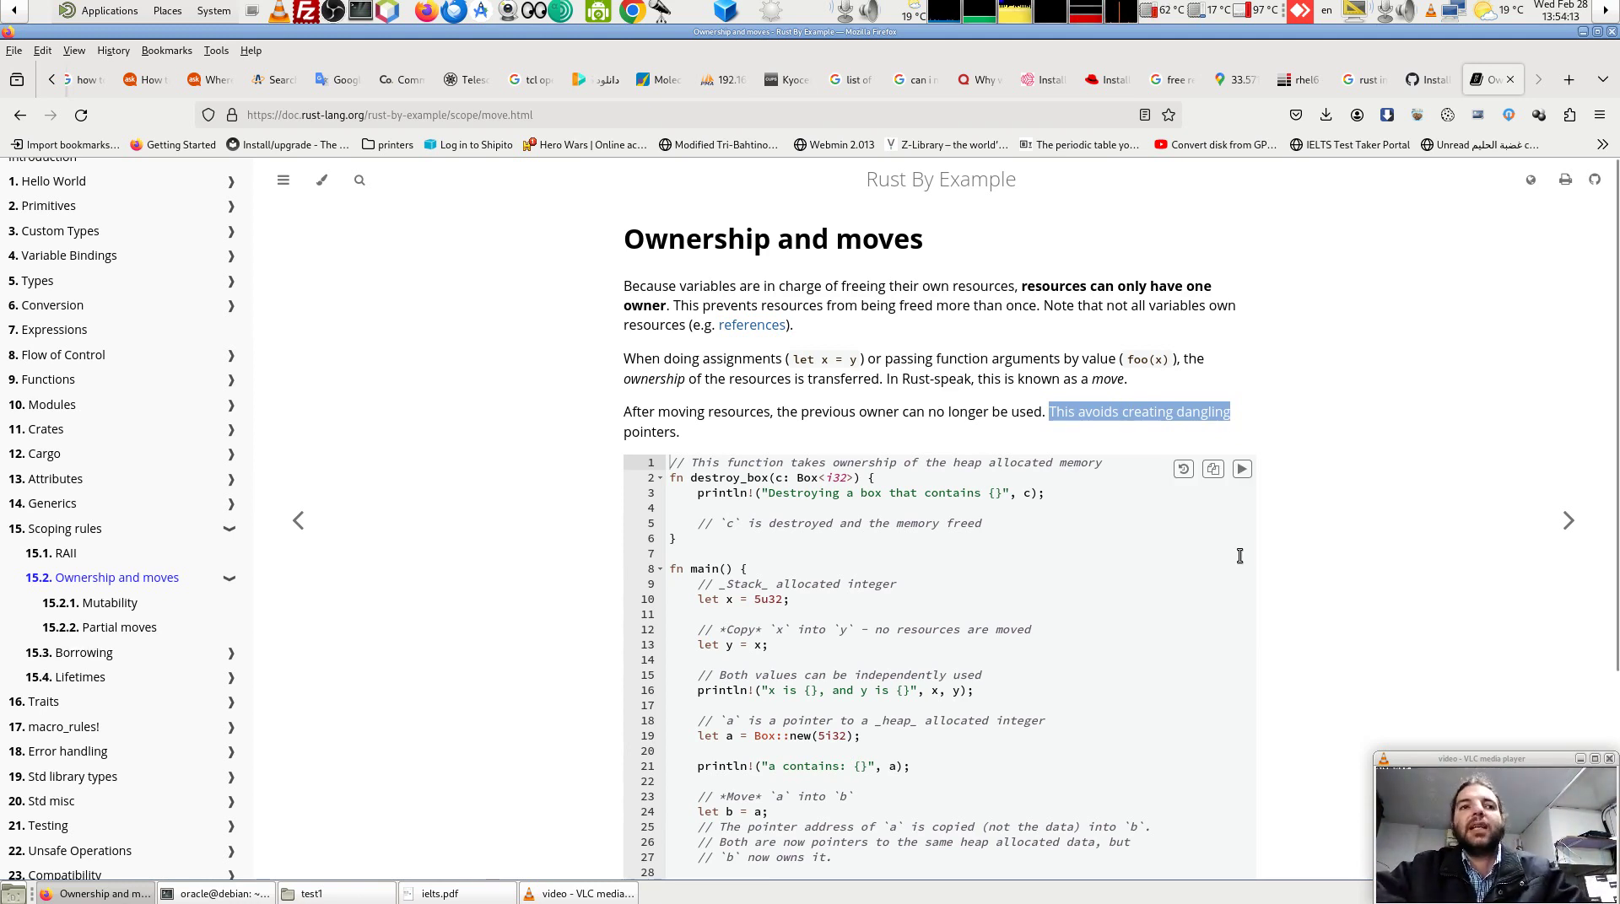
{"action": "mouse_move", "coordinate": [939, 657]}
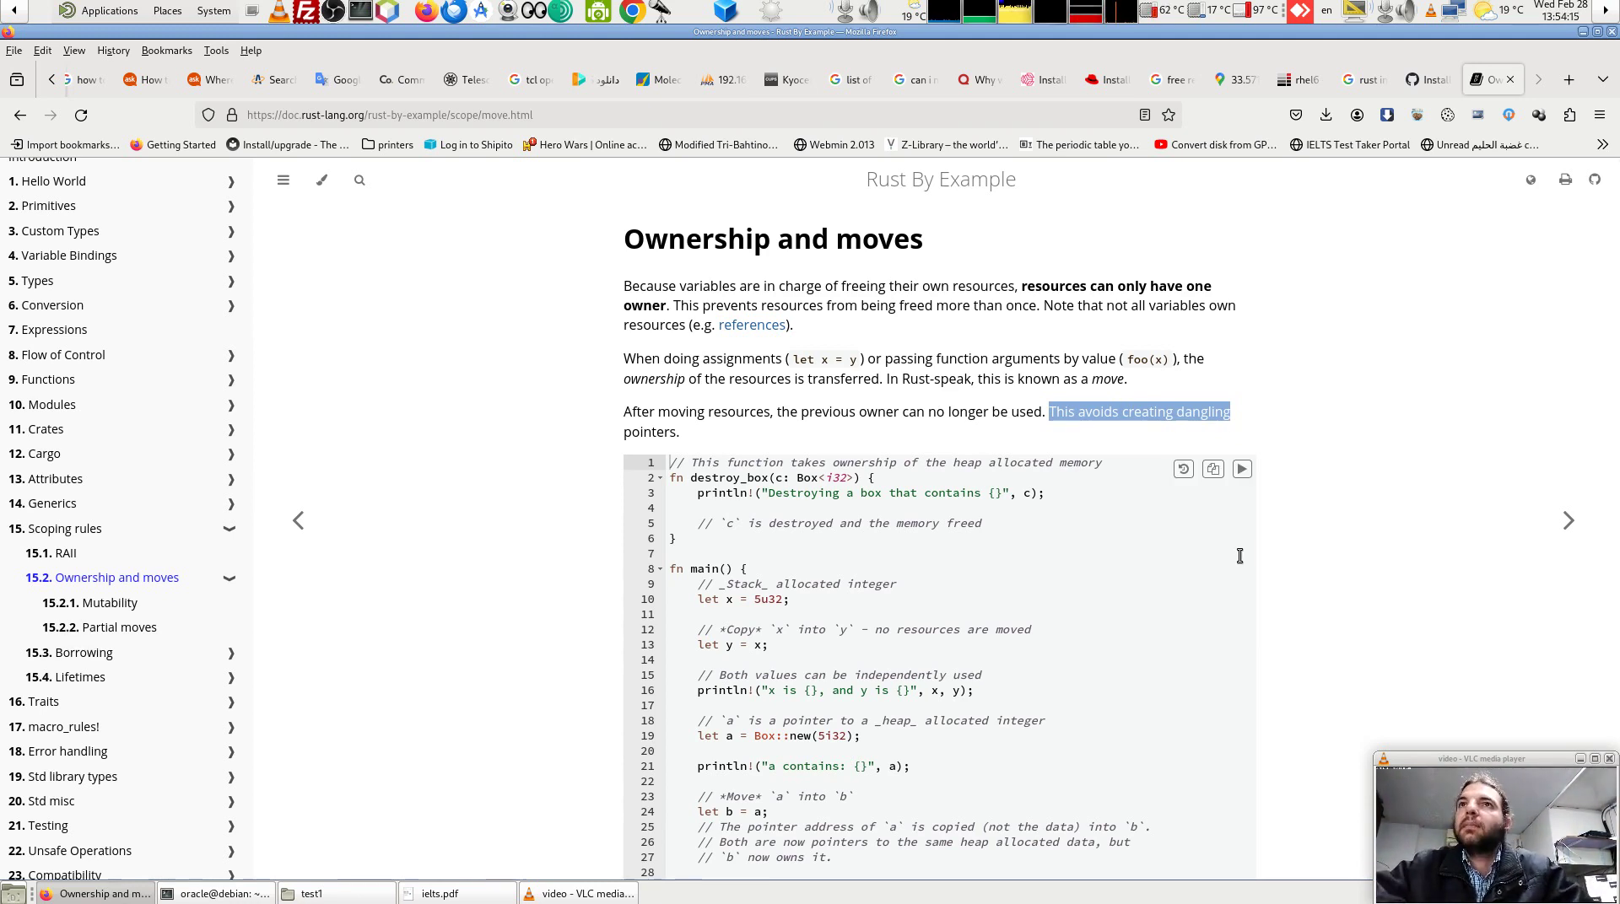
{"action": "left_click", "coordinate": [1093, 410]}
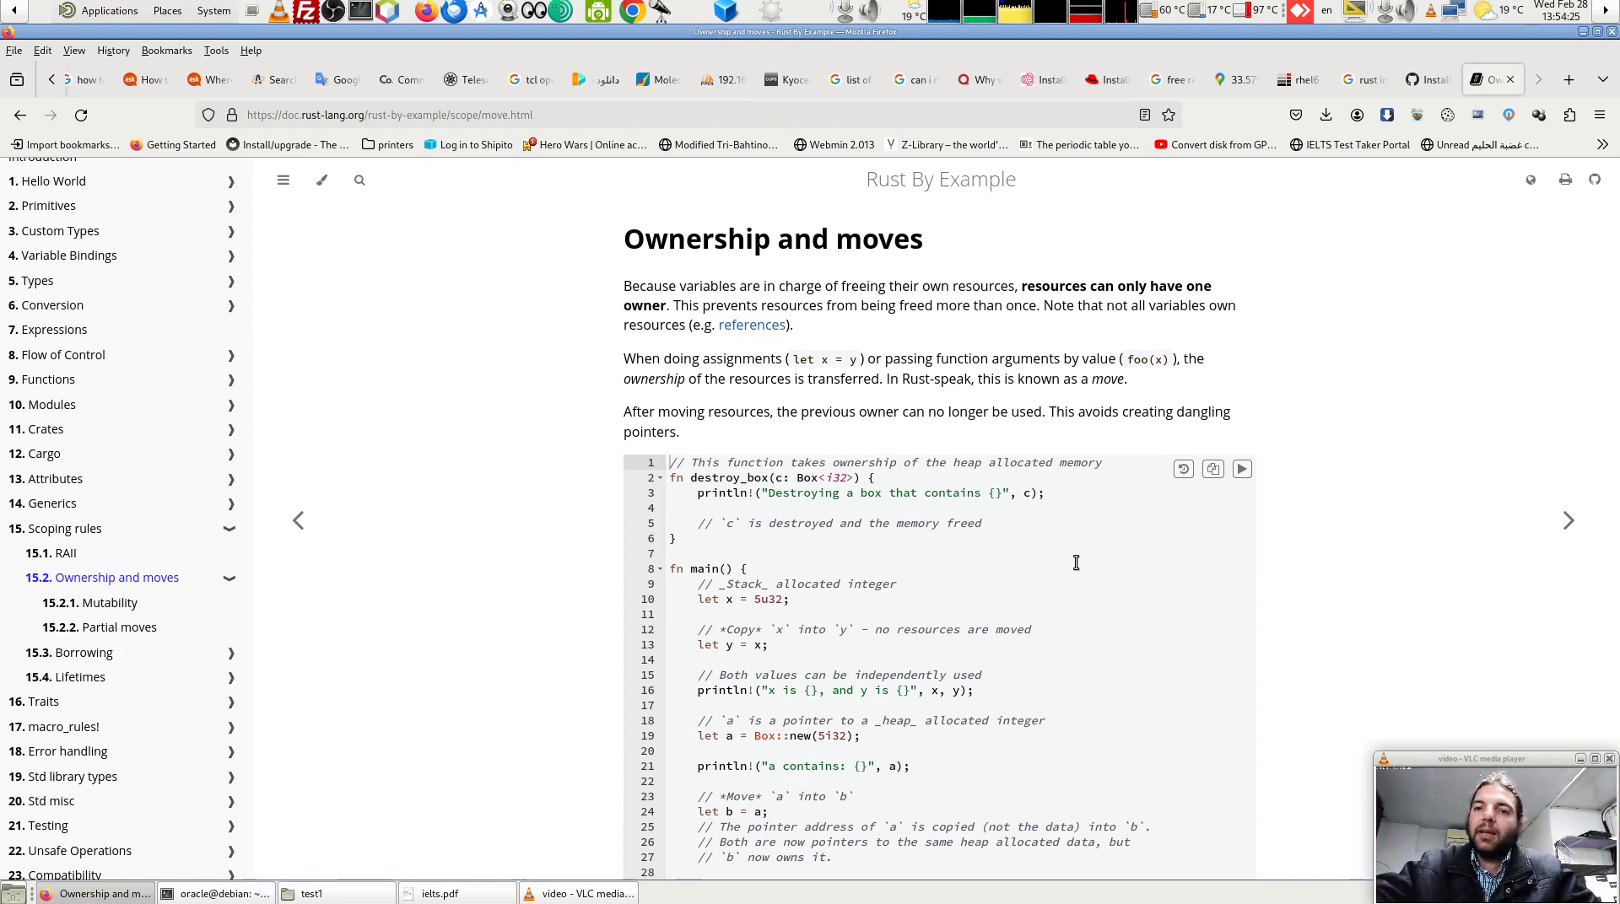
{"action": "left_click", "coordinate": [1073, 565]}
{"action": "scroll", "coordinate": [955, 576], "scroll_direction": "down", "scroll_amount": 3}
{"action": "scroll", "coordinate": [955, 577], "scroll_direction": "up", "scroll_amount": 1}
{"action": "scroll", "coordinate": [955, 576], "scroll_direction": "down", "scroll_amount": 1}
{"action": "scroll", "coordinate": [843, 506], "scroll_direction": "up", "scroll_amount": 2}
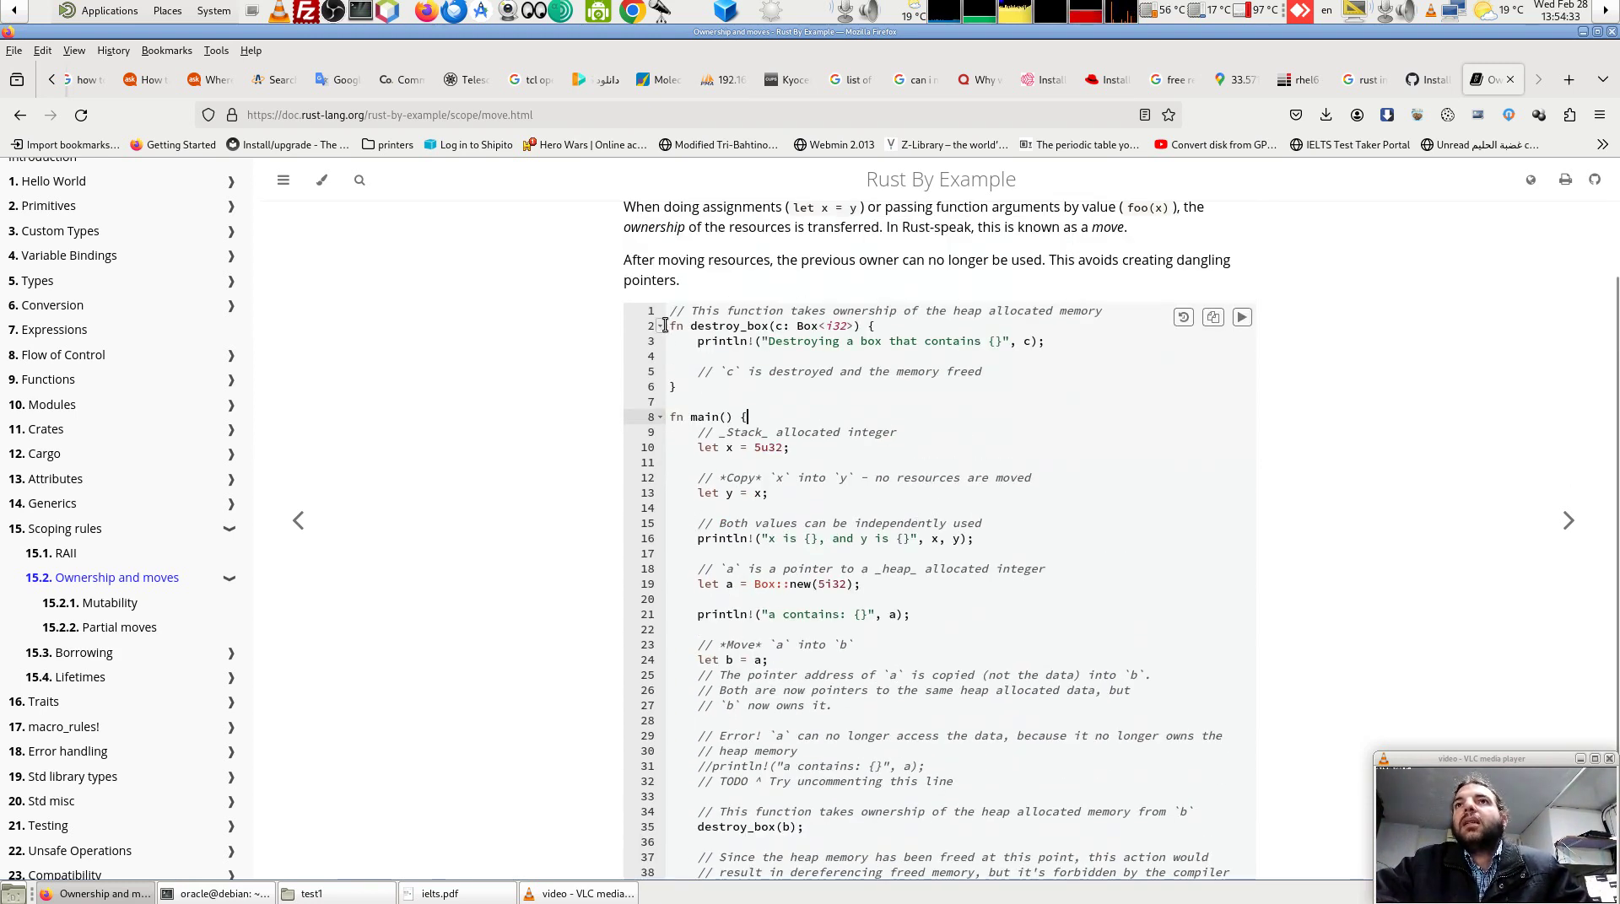
{"action": "left_click_drag", "start_coordinate": [668, 325], "coordinate": [702, 401]}
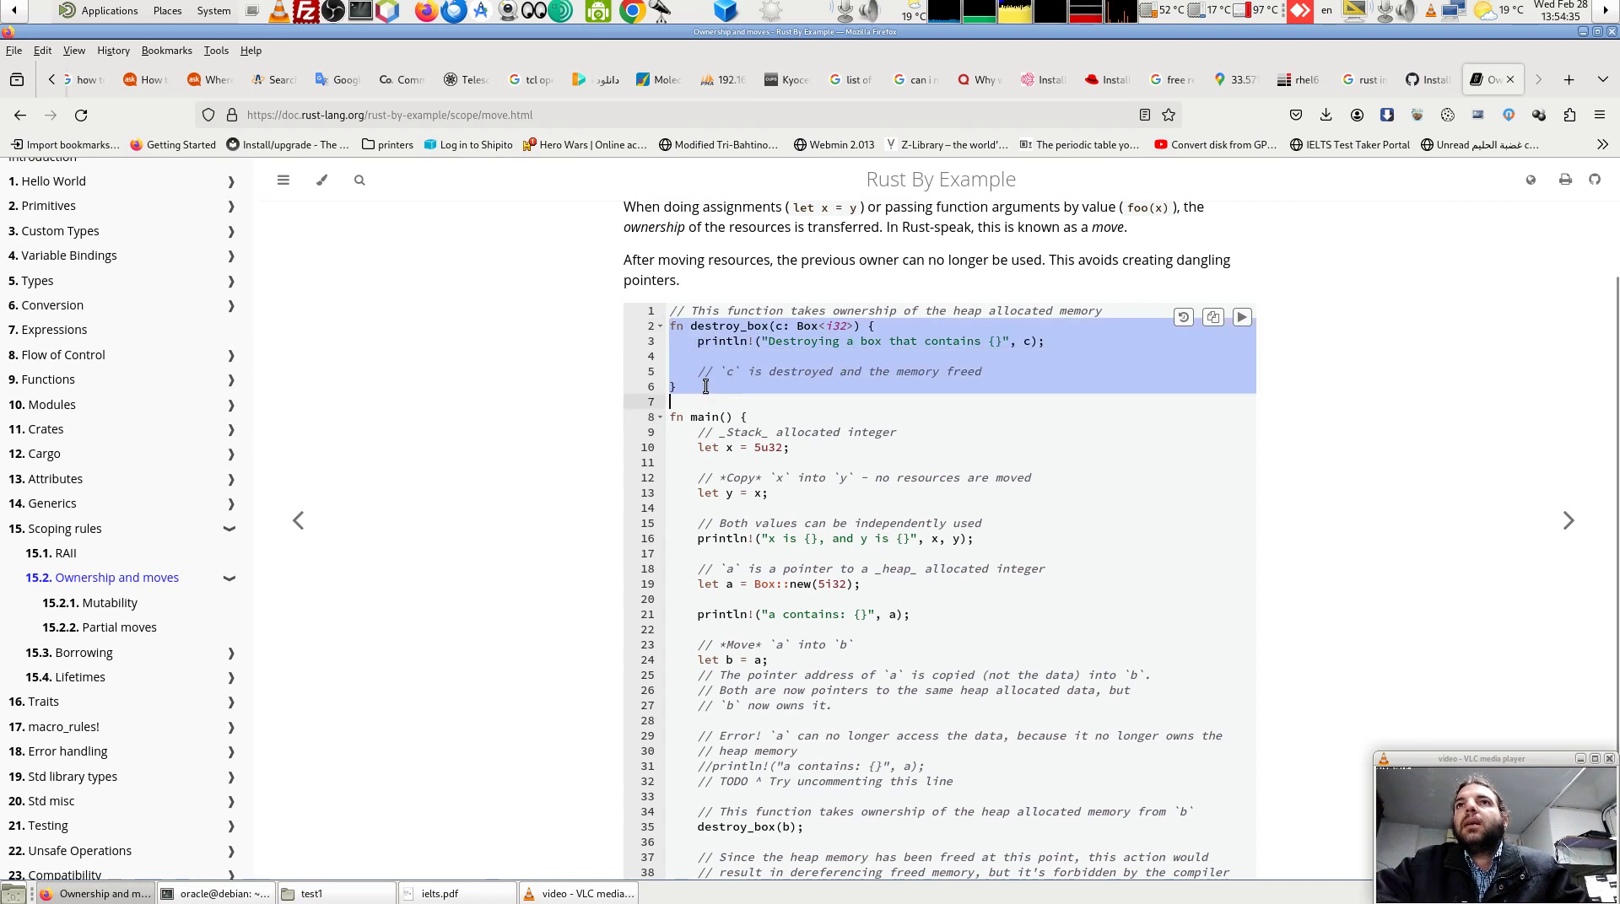
{"action": "left_click", "coordinate": [705, 386]}
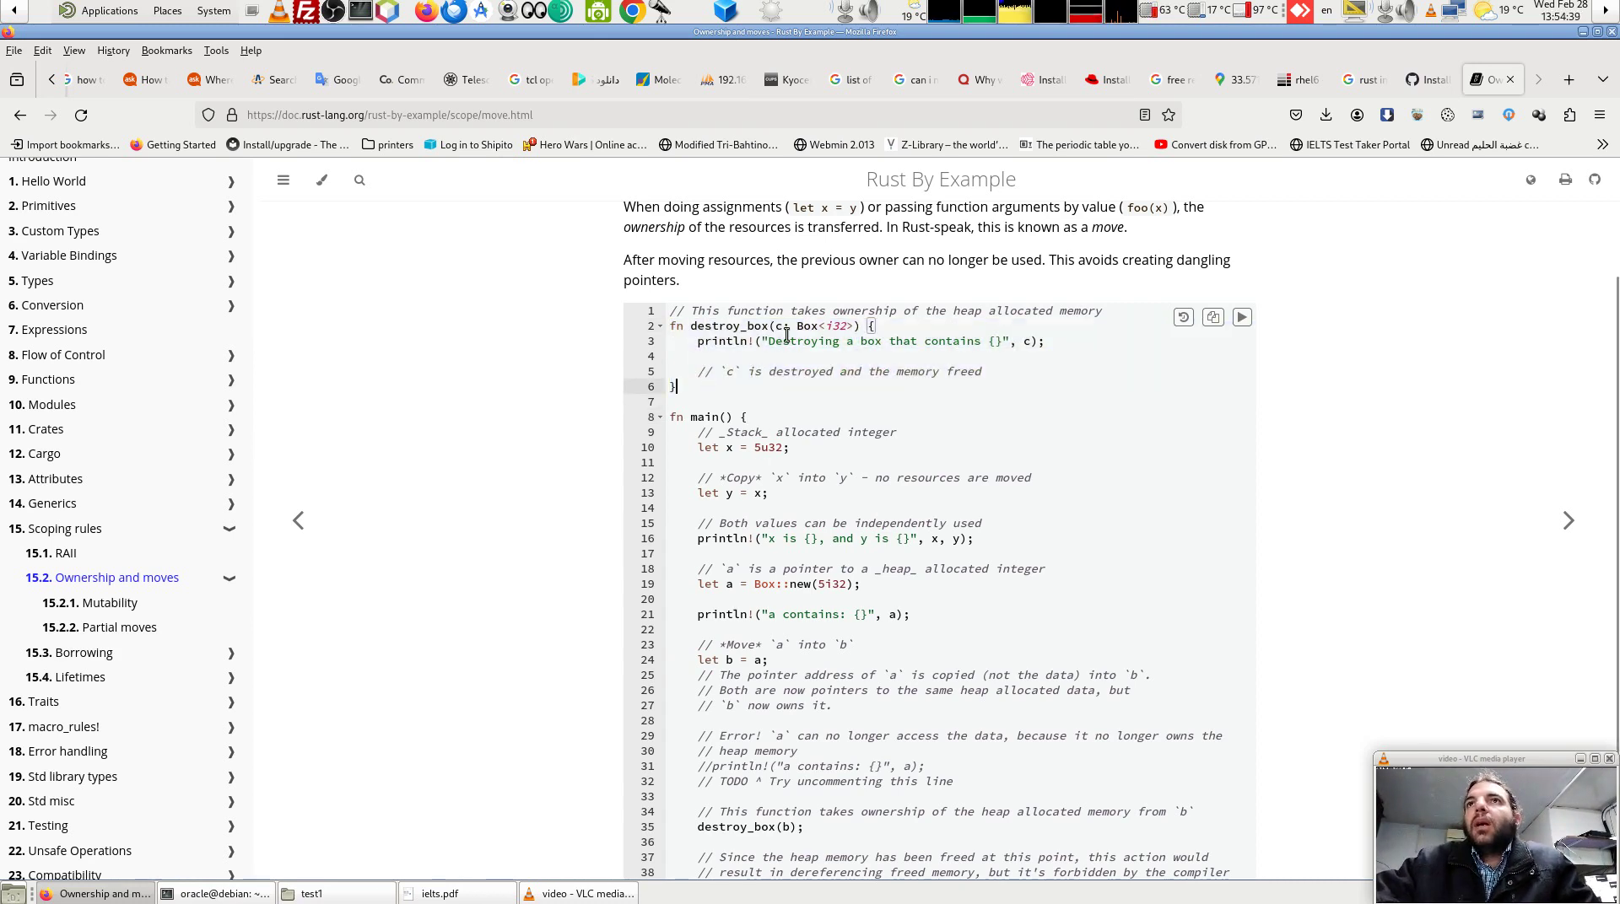
{"action": "left_click_drag", "start_coordinate": [776, 329], "coordinate": [860, 331]}
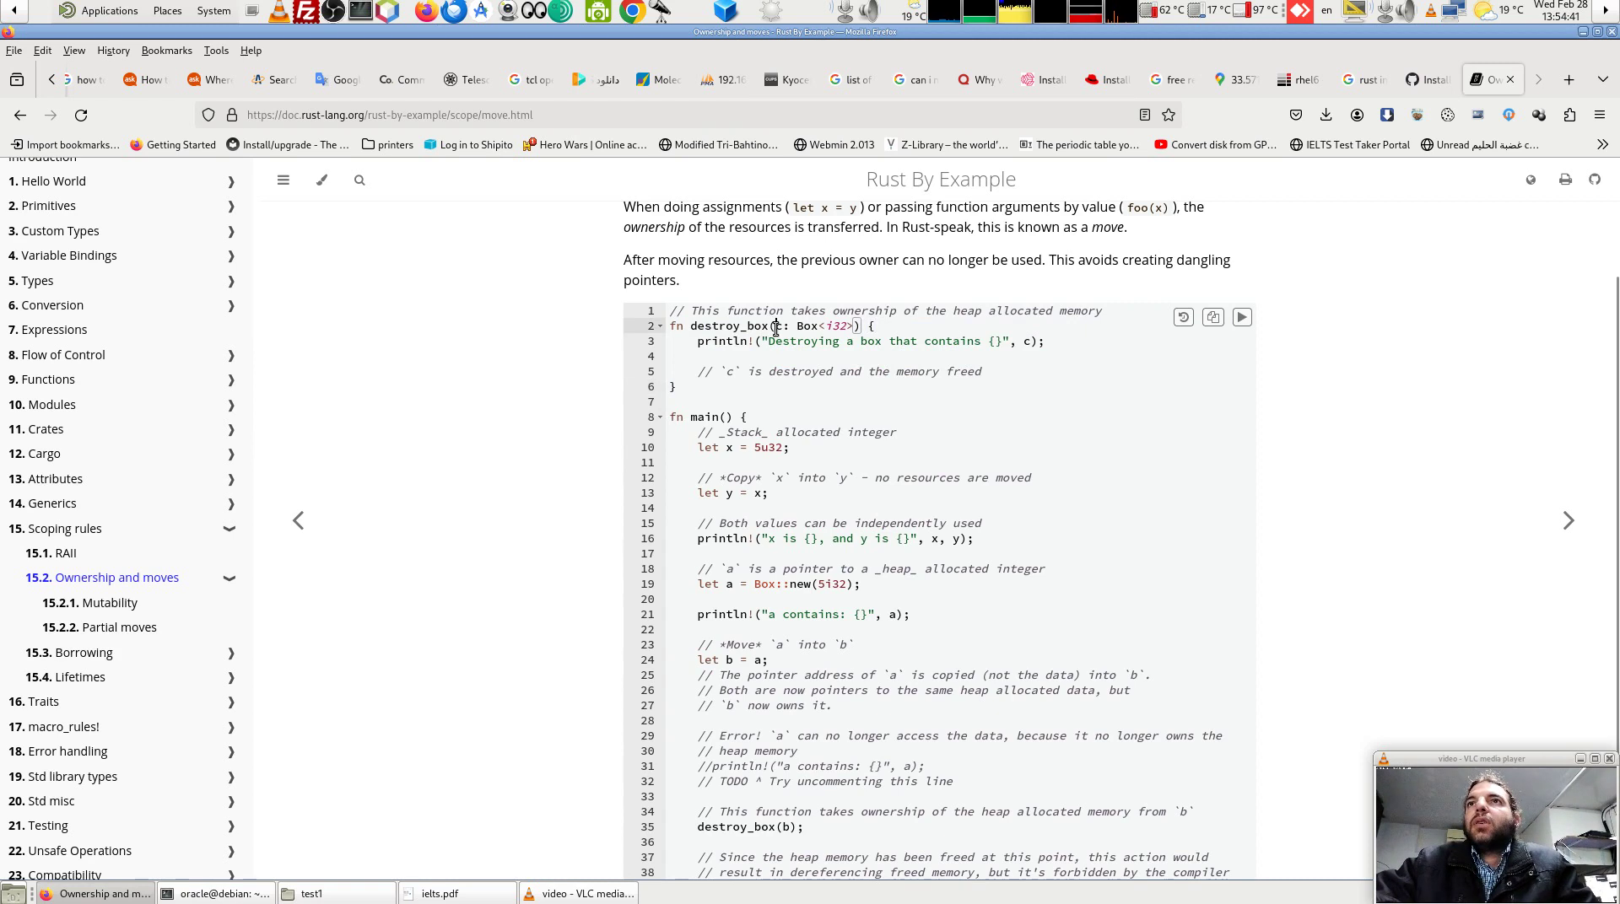
{"action": "double_click", "coordinate": [837, 326]}
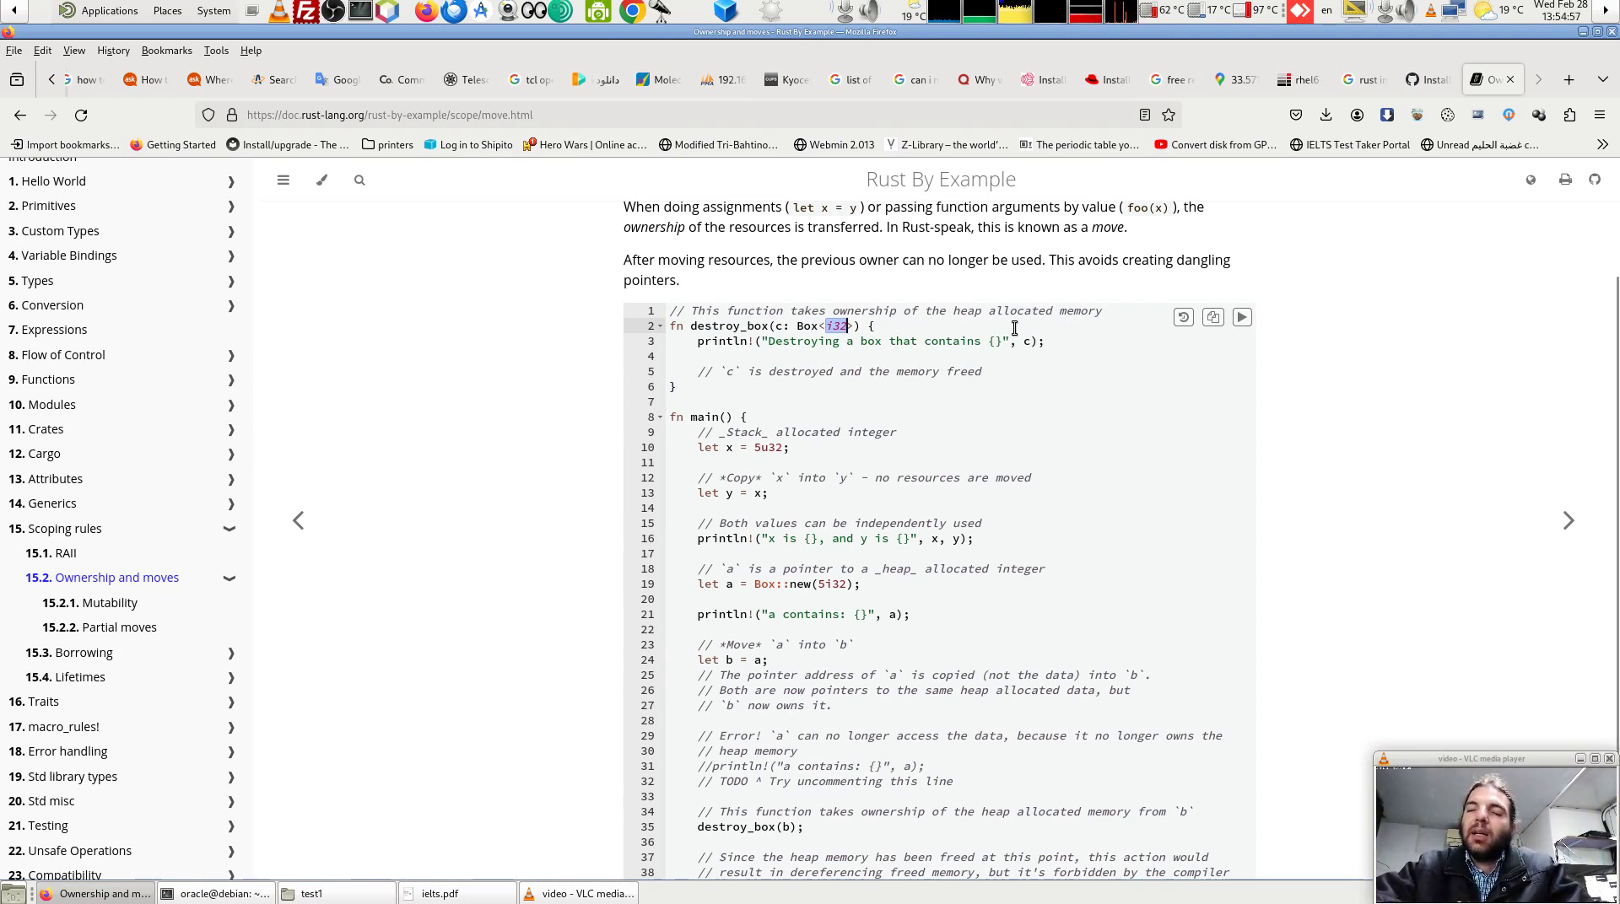
{"action": "left_click", "coordinate": [954, 356]}
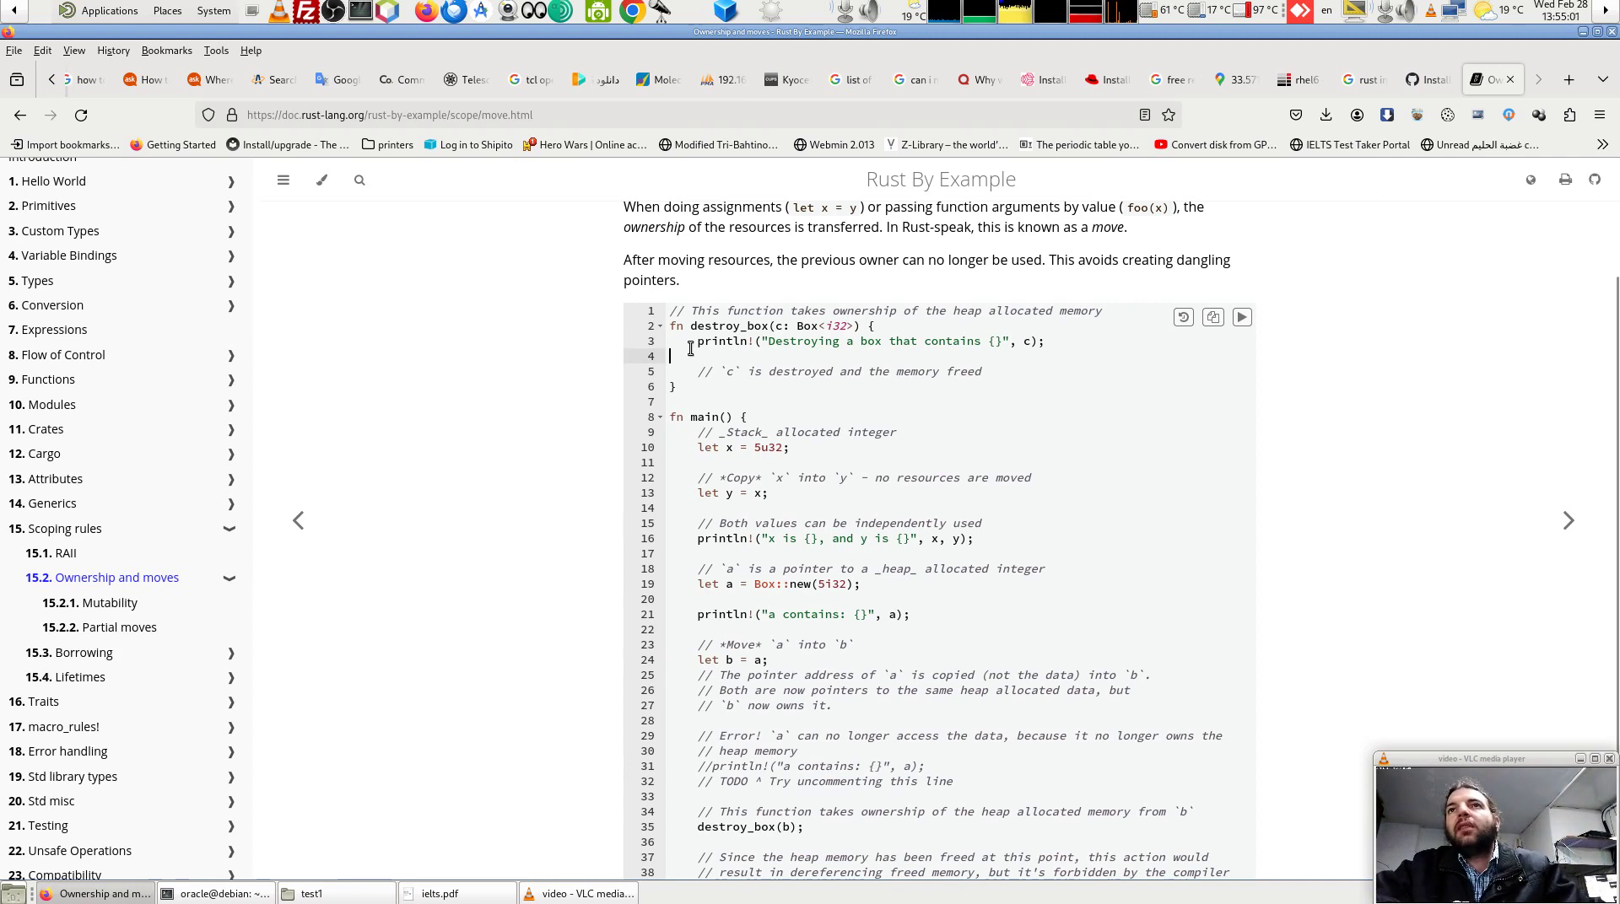
{"action": "left_click_drag", "start_coordinate": [689, 348], "coordinate": [873, 355]}
{"action": "left_click", "coordinate": [759, 401]}
{"action": "left_click_drag", "start_coordinate": [700, 372], "coordinate": [996, 373]}
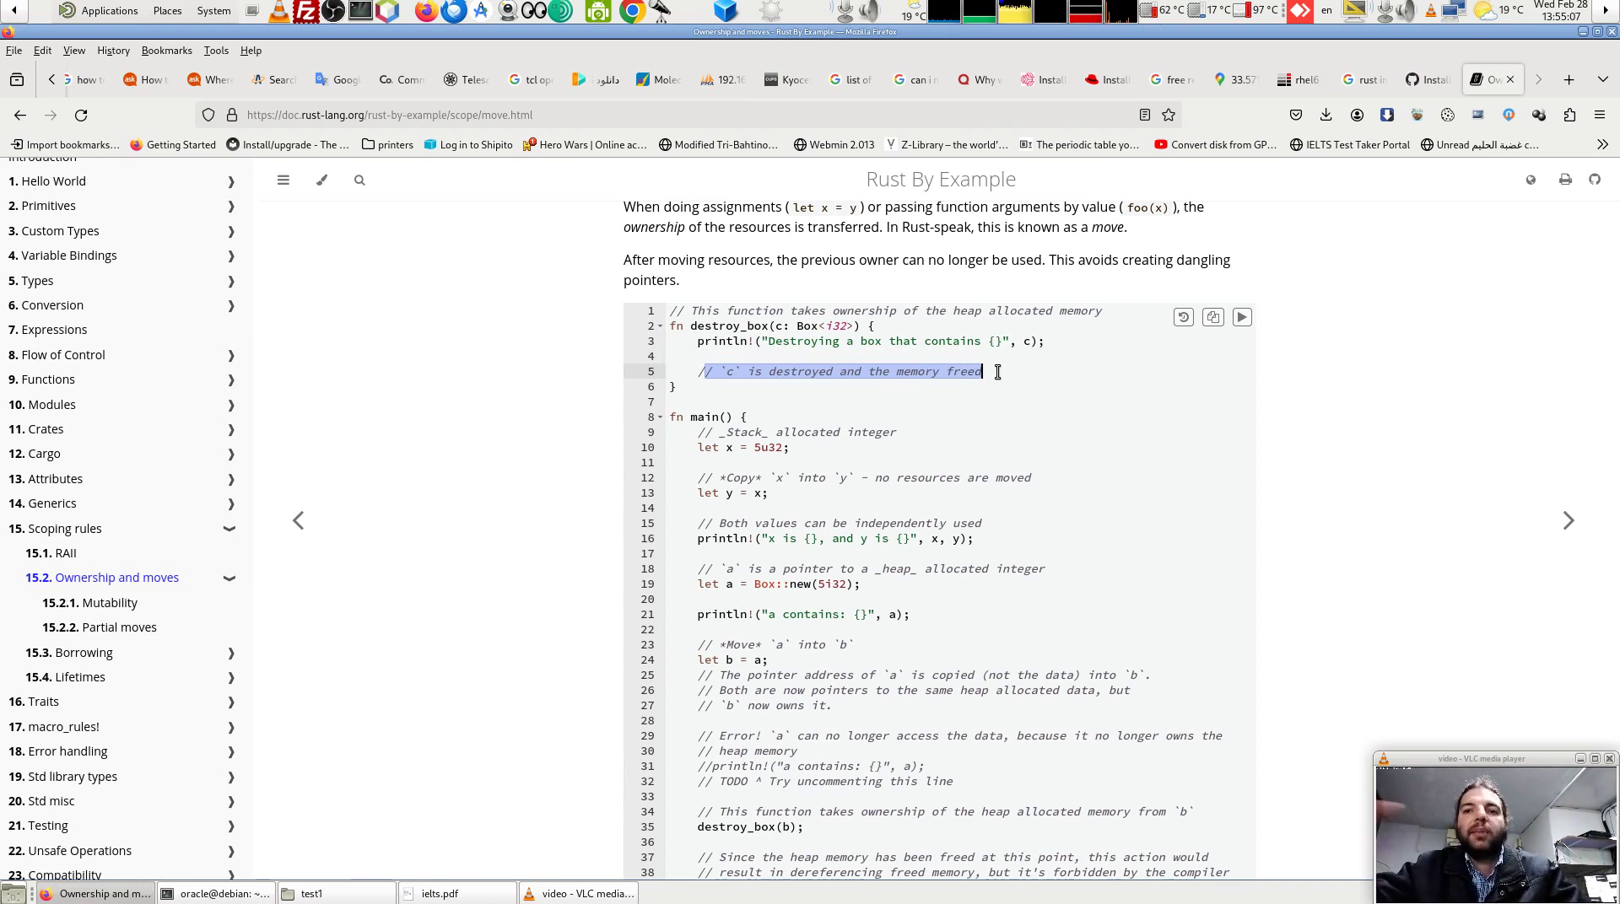
{"action": "left_click", "coordinate": [997, 372]}
{"action": "scroll", "coordinate": [886, 494], "scroll_direction": "down", "scroll_amount": 3}
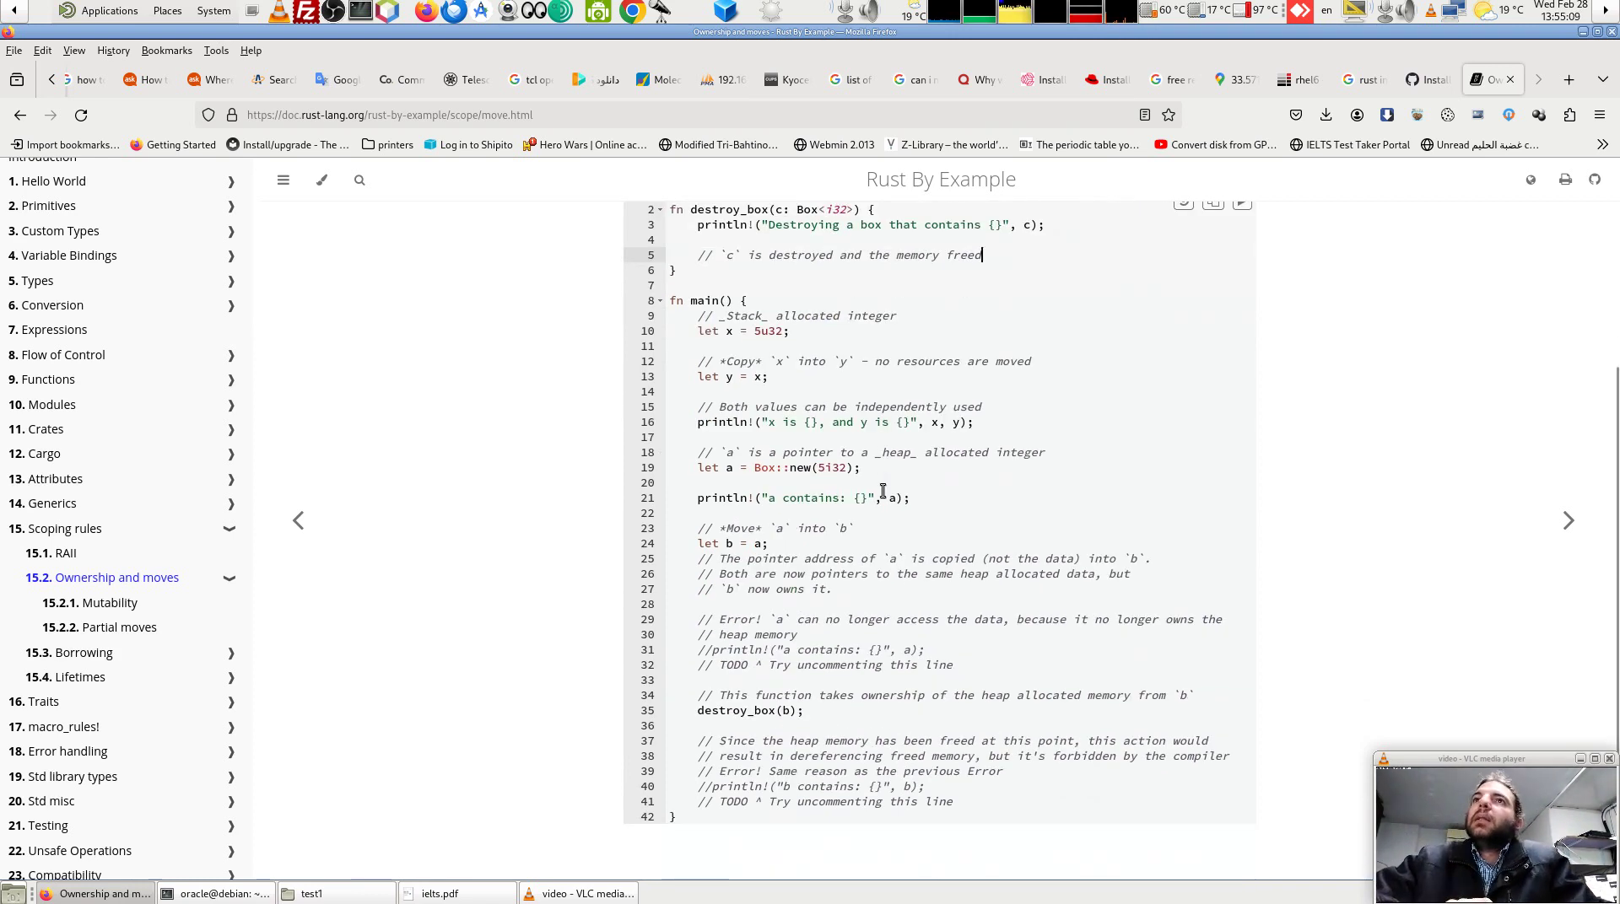
{"action": "left_click", "coordinate": [700, 331]}
{"action": "left_click_drag", "start_coordinate": [700, 331], "coordinate": [790, 331]}
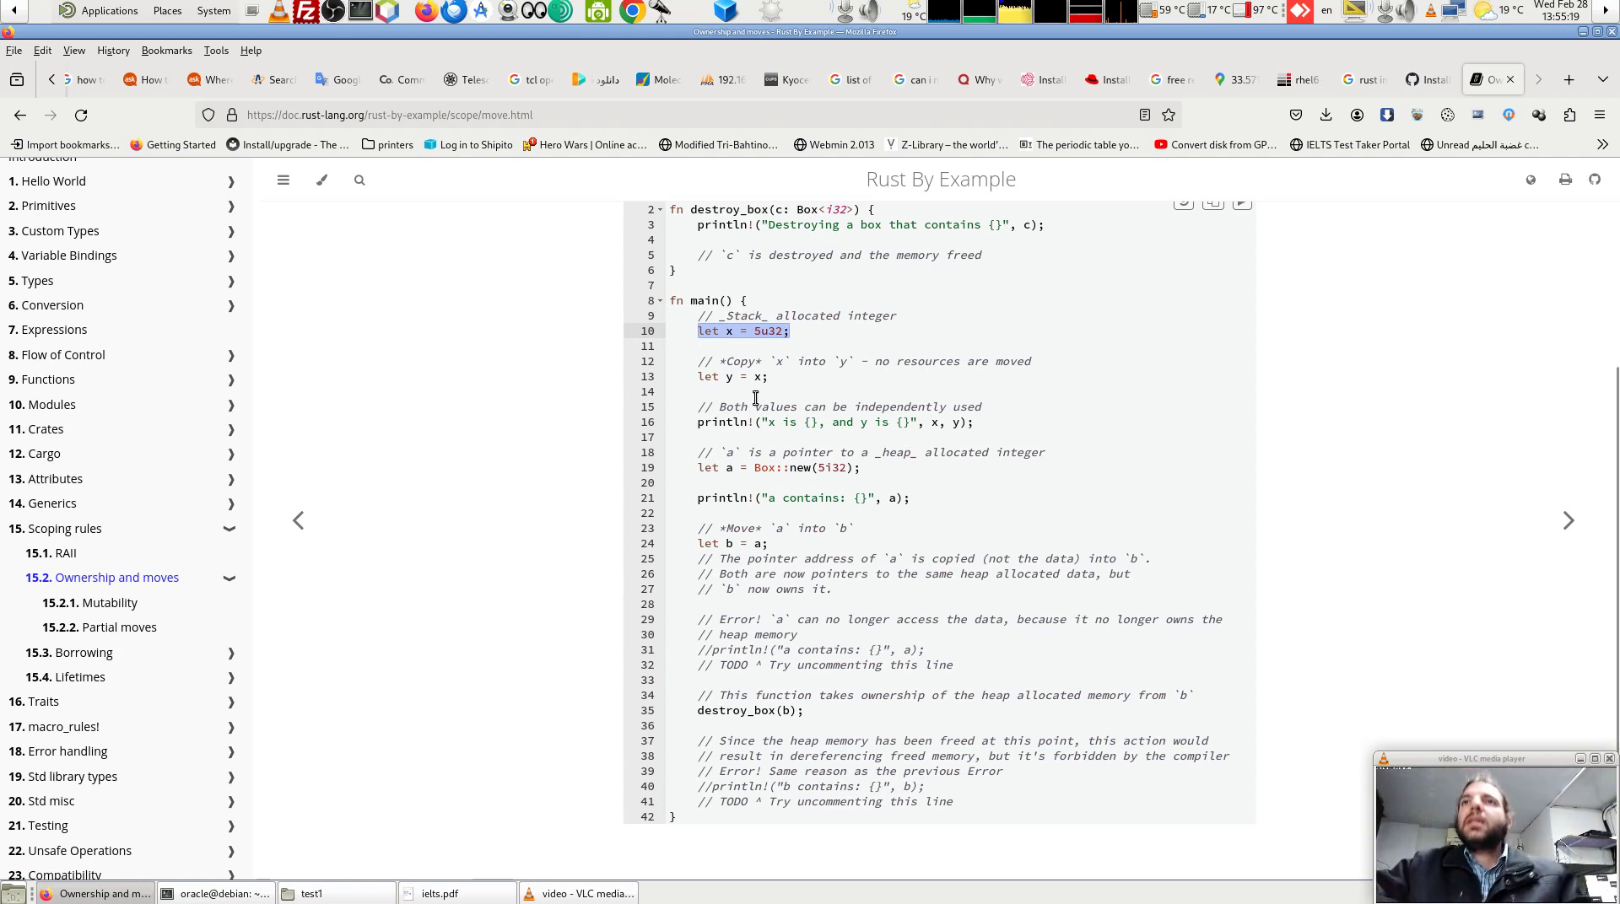
{"action": "left_click_drag", "start_coordinate": [761, 377], "coordinate": [697, 379]}
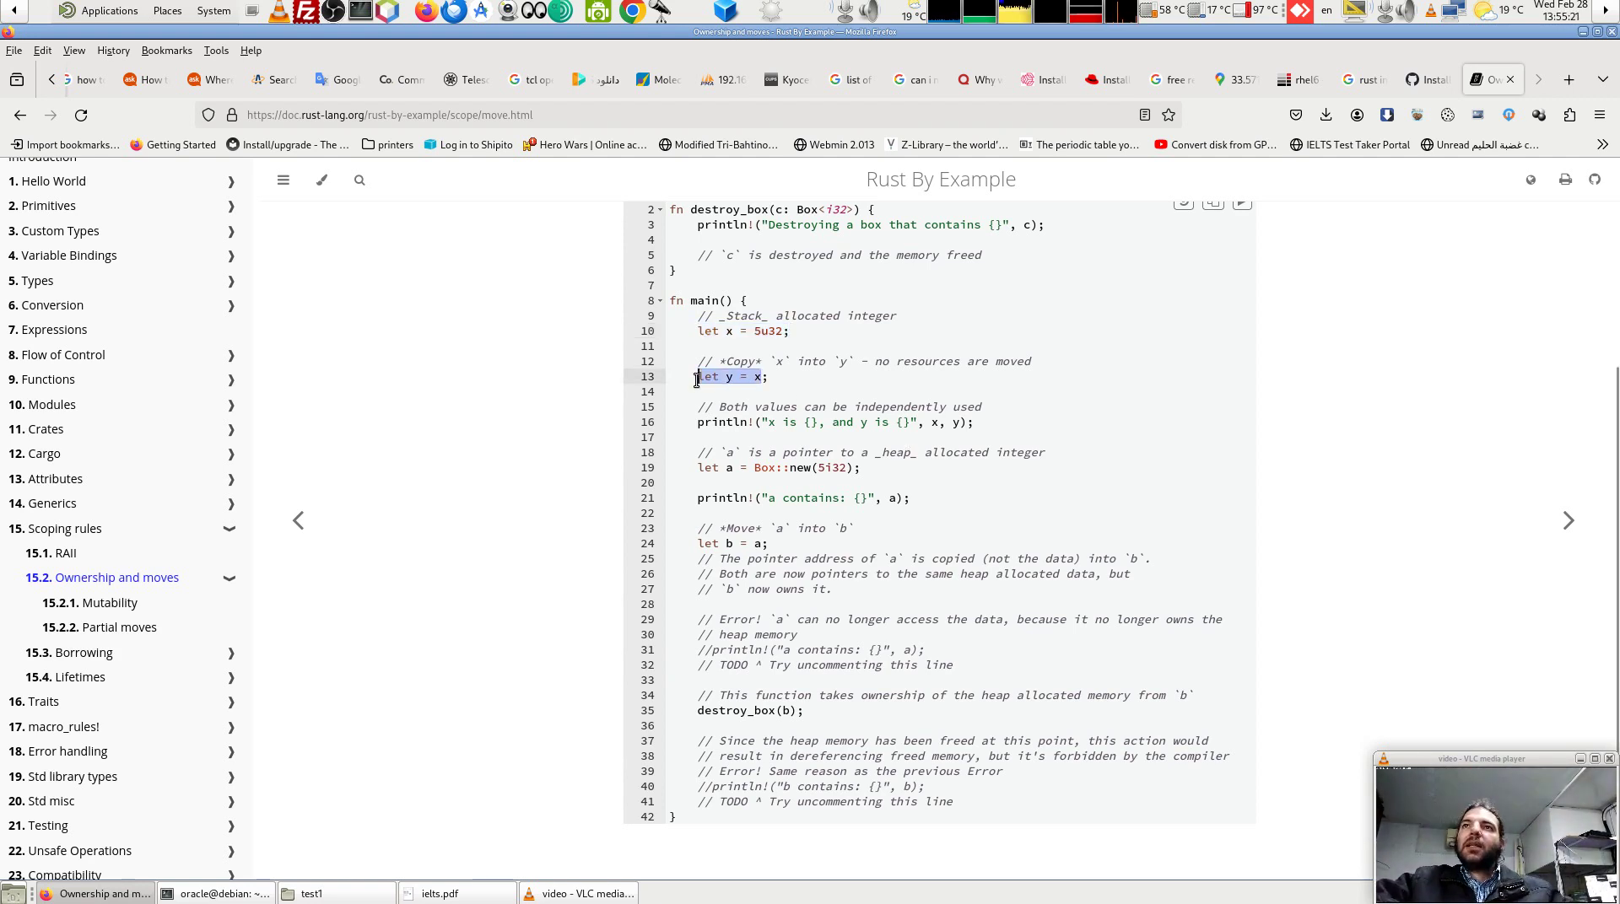
{"action": "left_click", "coordinate": [781, 383]}
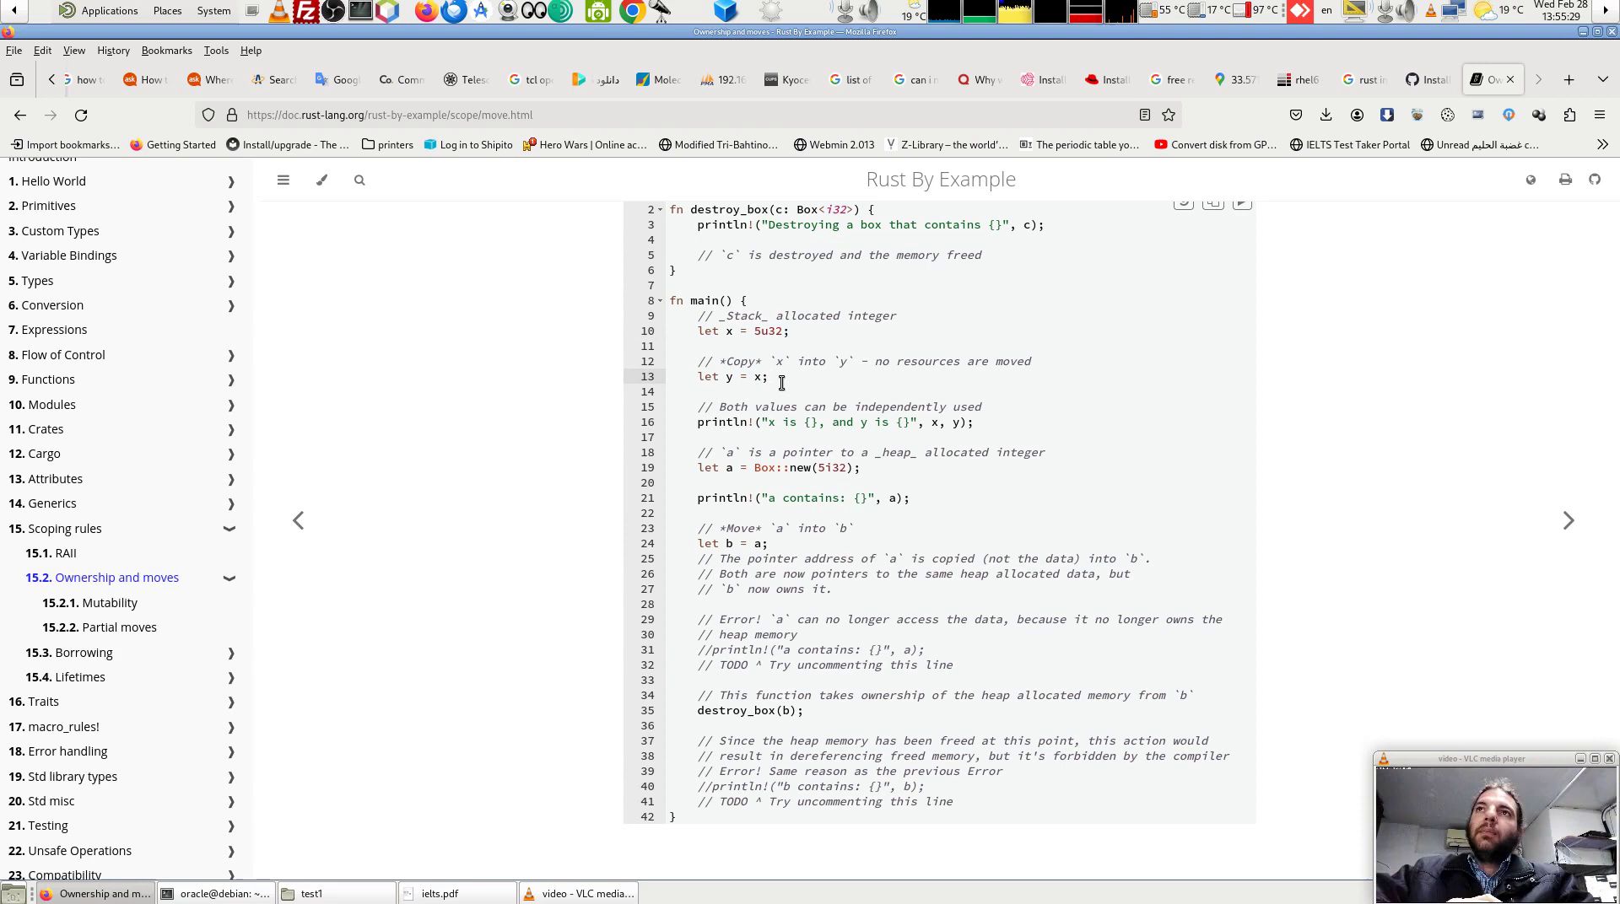
{"action": "left_click_drag", "start_coordinate": [981, 426], "coordinate": [684, 424]}
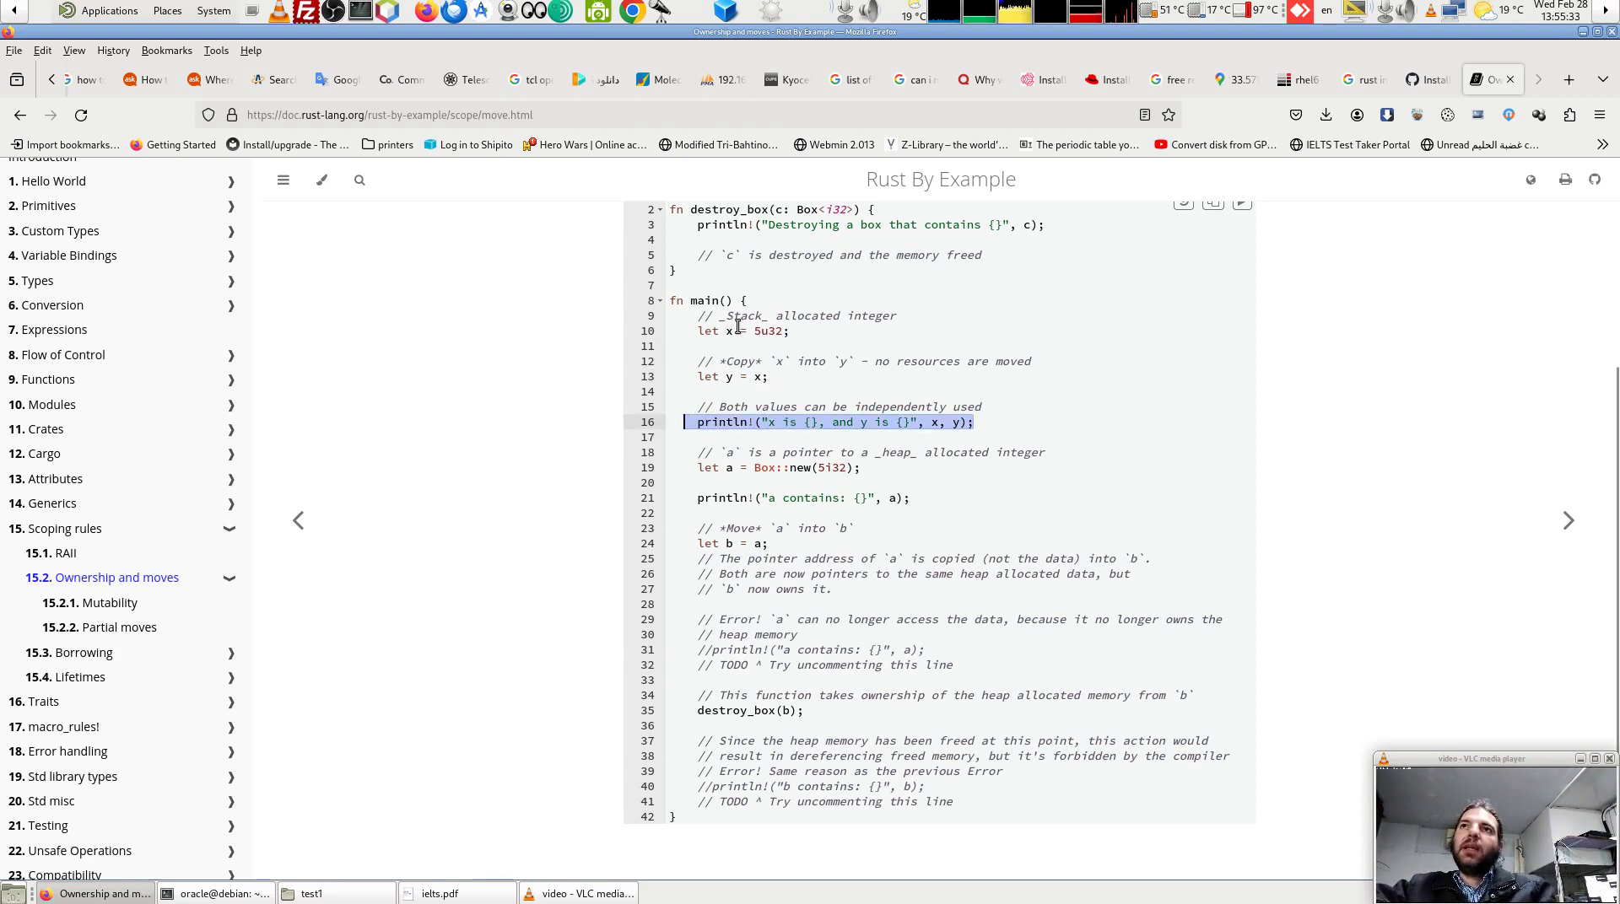
{"action": "left_click_drag", "start_coordinate": [737, 329], "coordinate": [711, 331]}
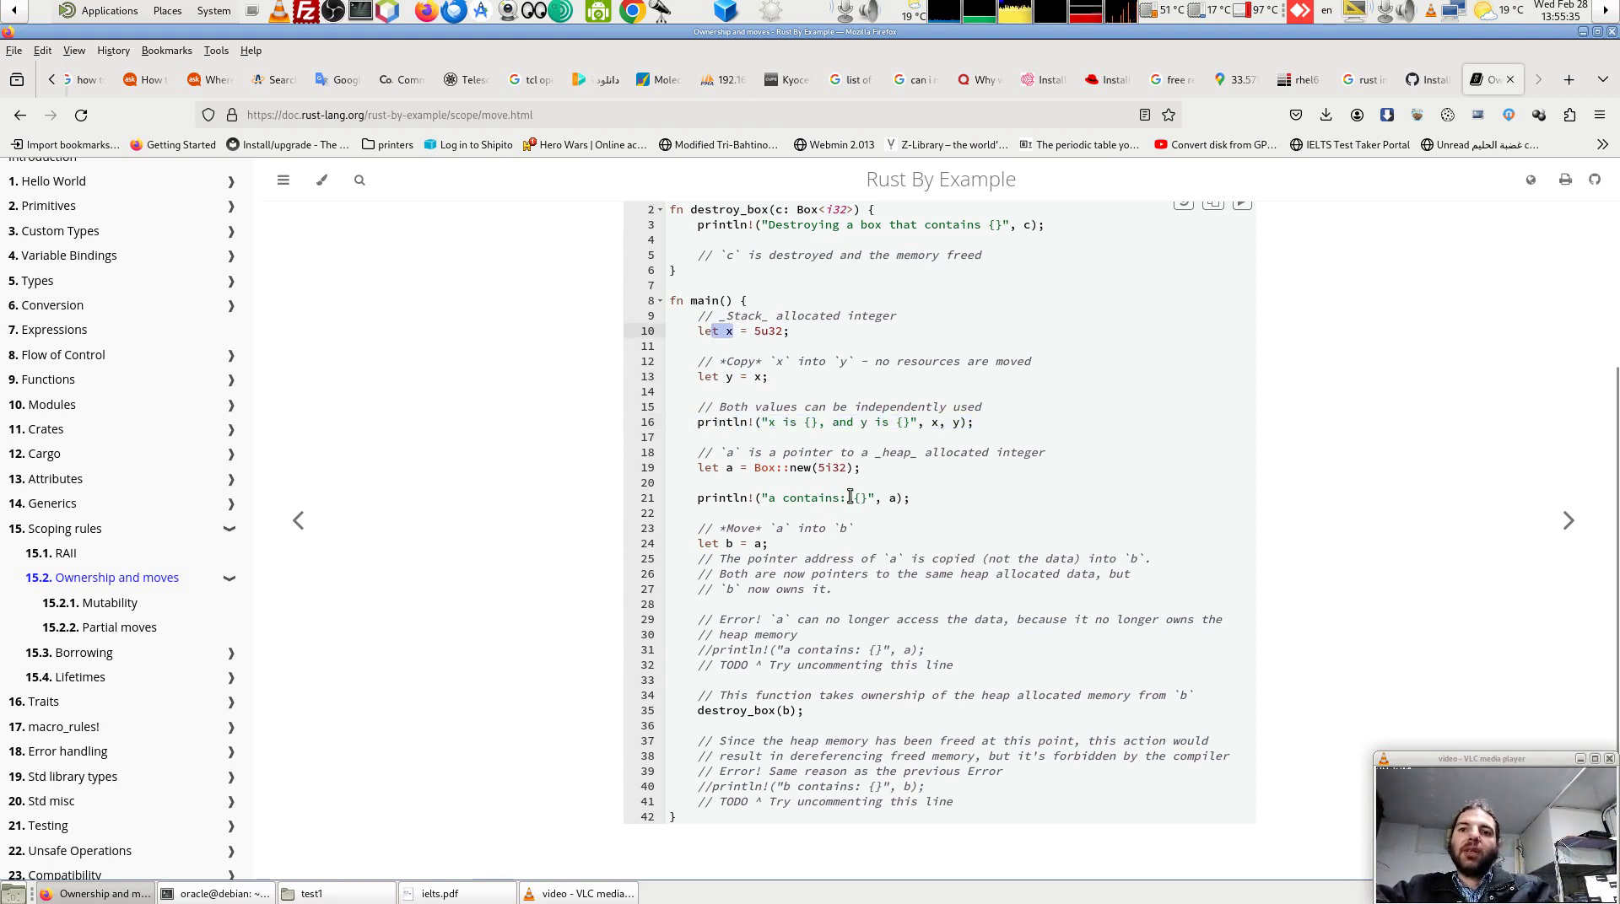
{"action": "left_click", "coordinate": [939, 506]}
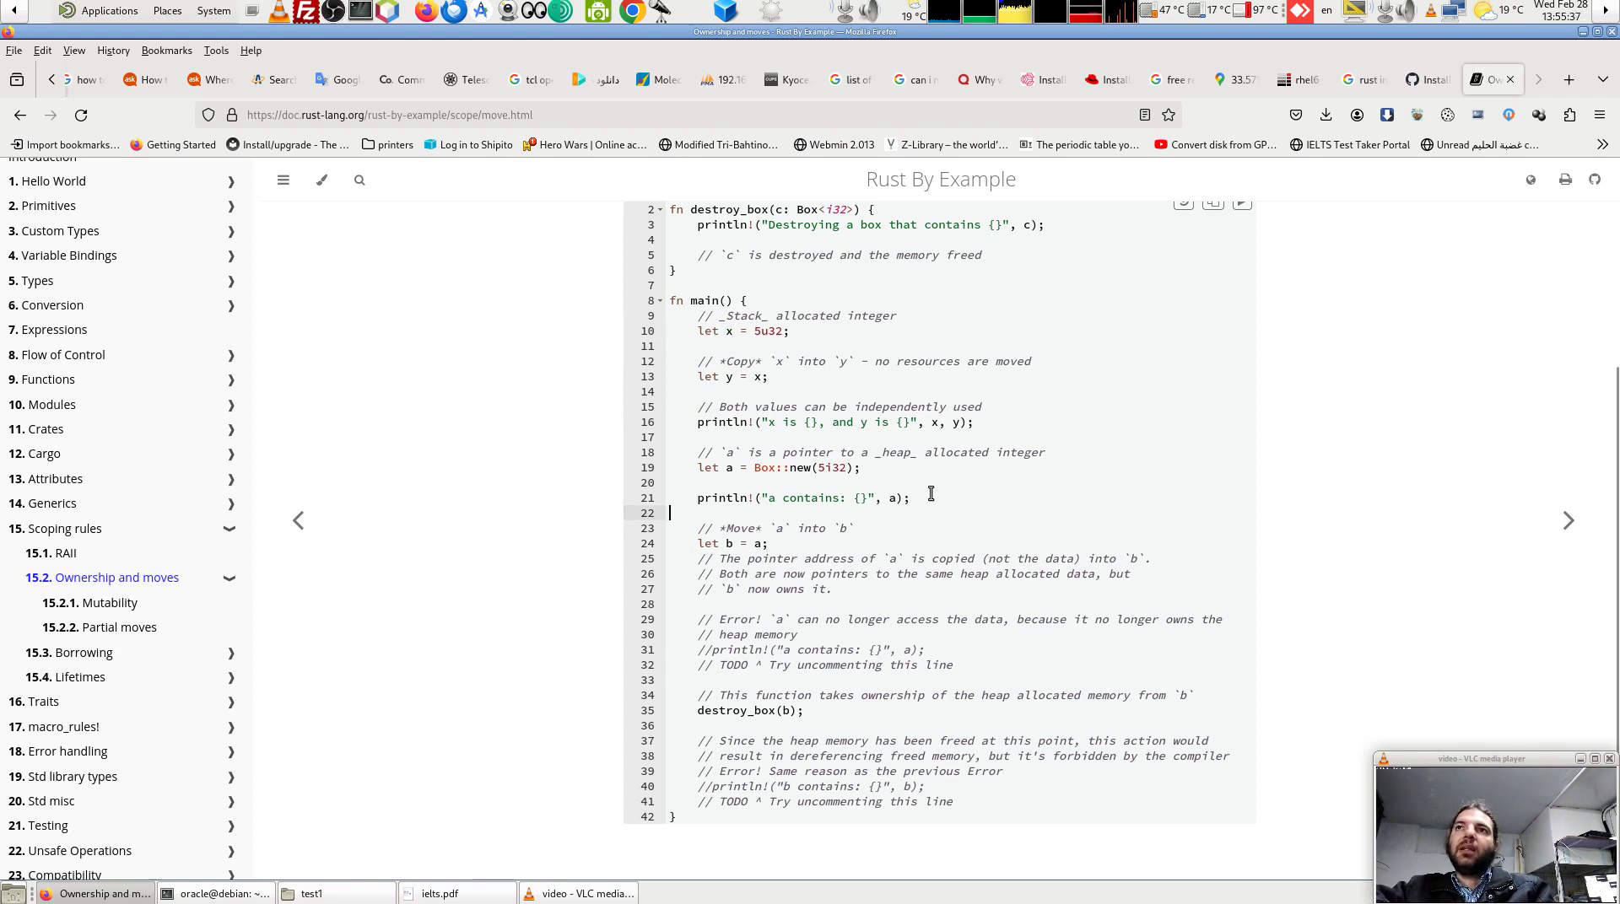
{"action": "left_click_drag", "start_coordinate": [693, 468], "coordinate": [888, 467]}
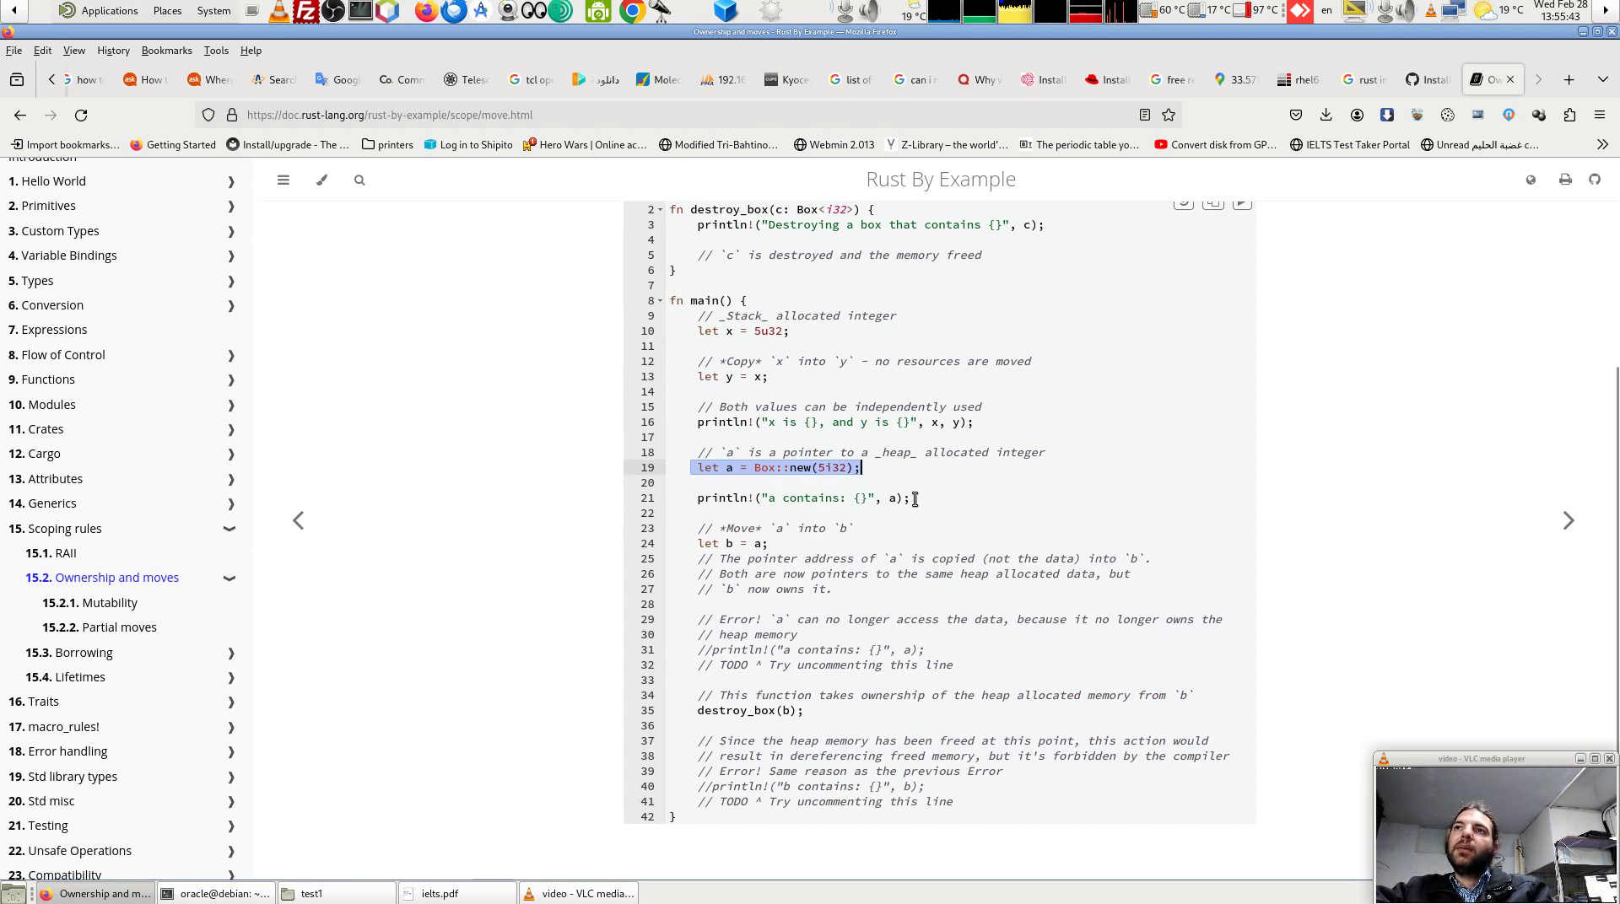
{"action": "left_click_drag", "start_coordinate": [913, 498], "coordinate": [672, 497]}
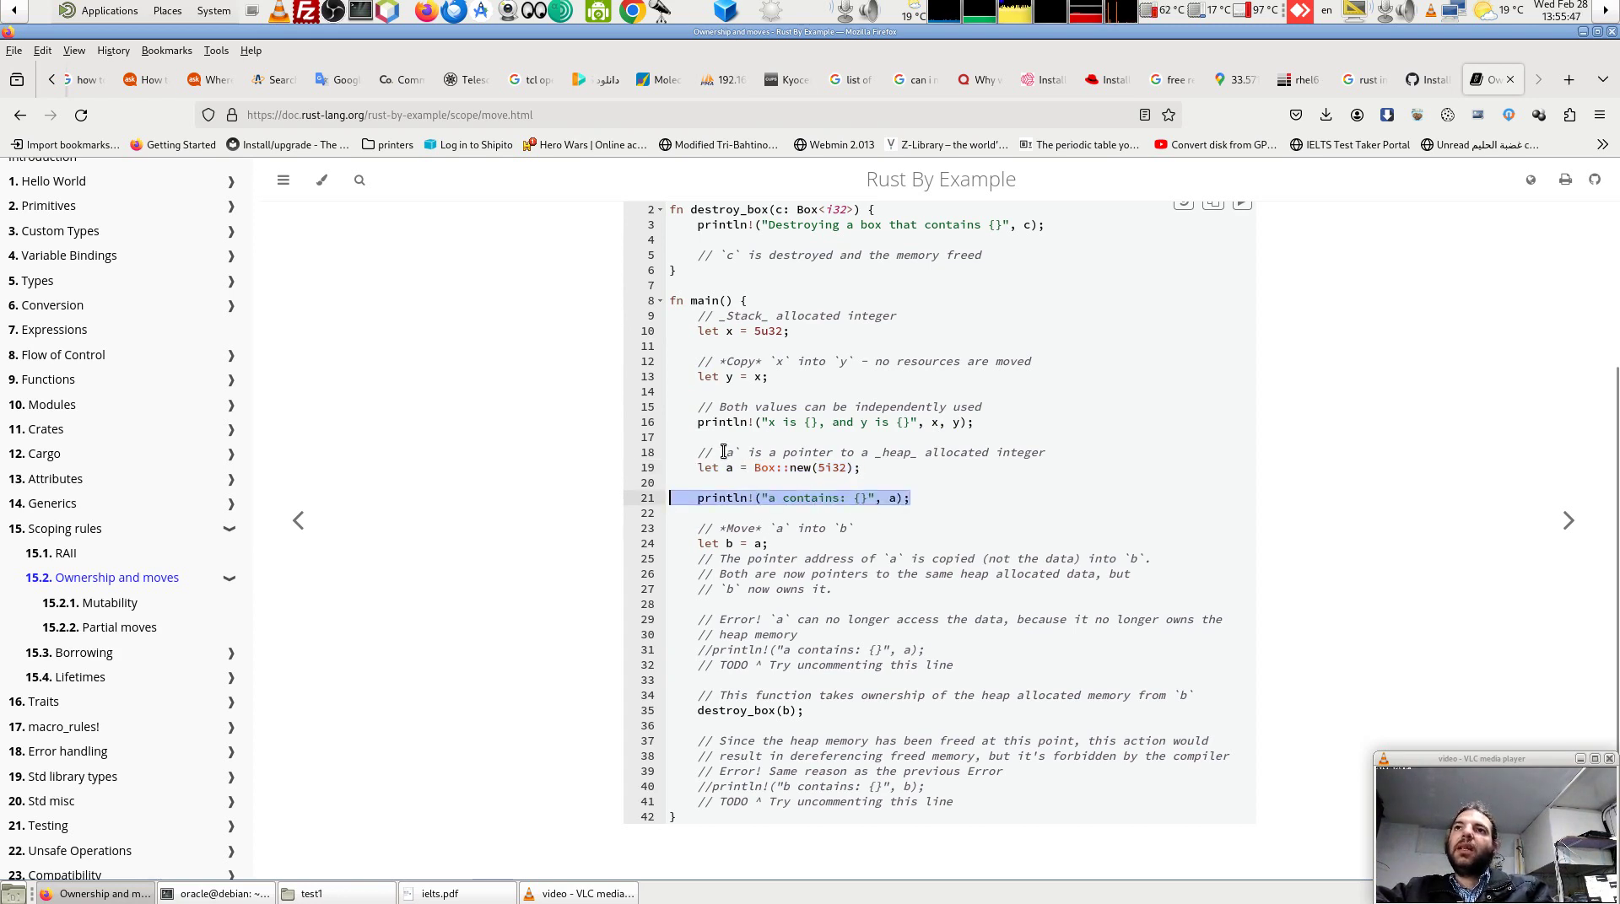
{"action": "left_click_drag", "start_coordinate": [723, 452], "coordinate": [1055, 452]}
{"action": "left_click", "coordinate": [1067, 472]}
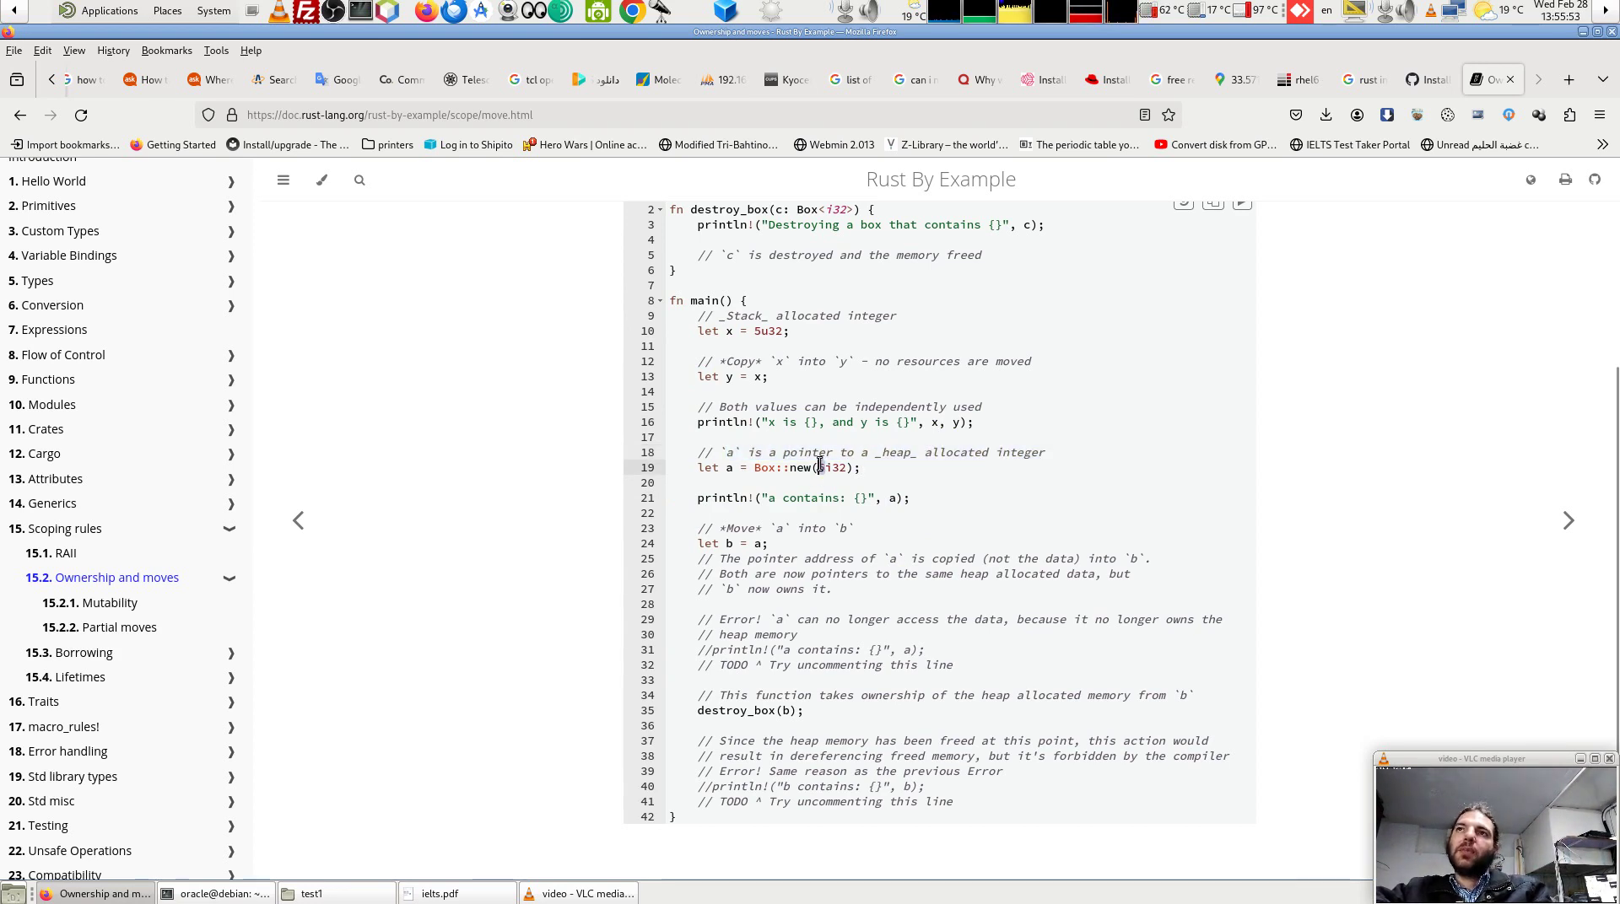
{"action": "left_click", "coordinate": [834, 498]}
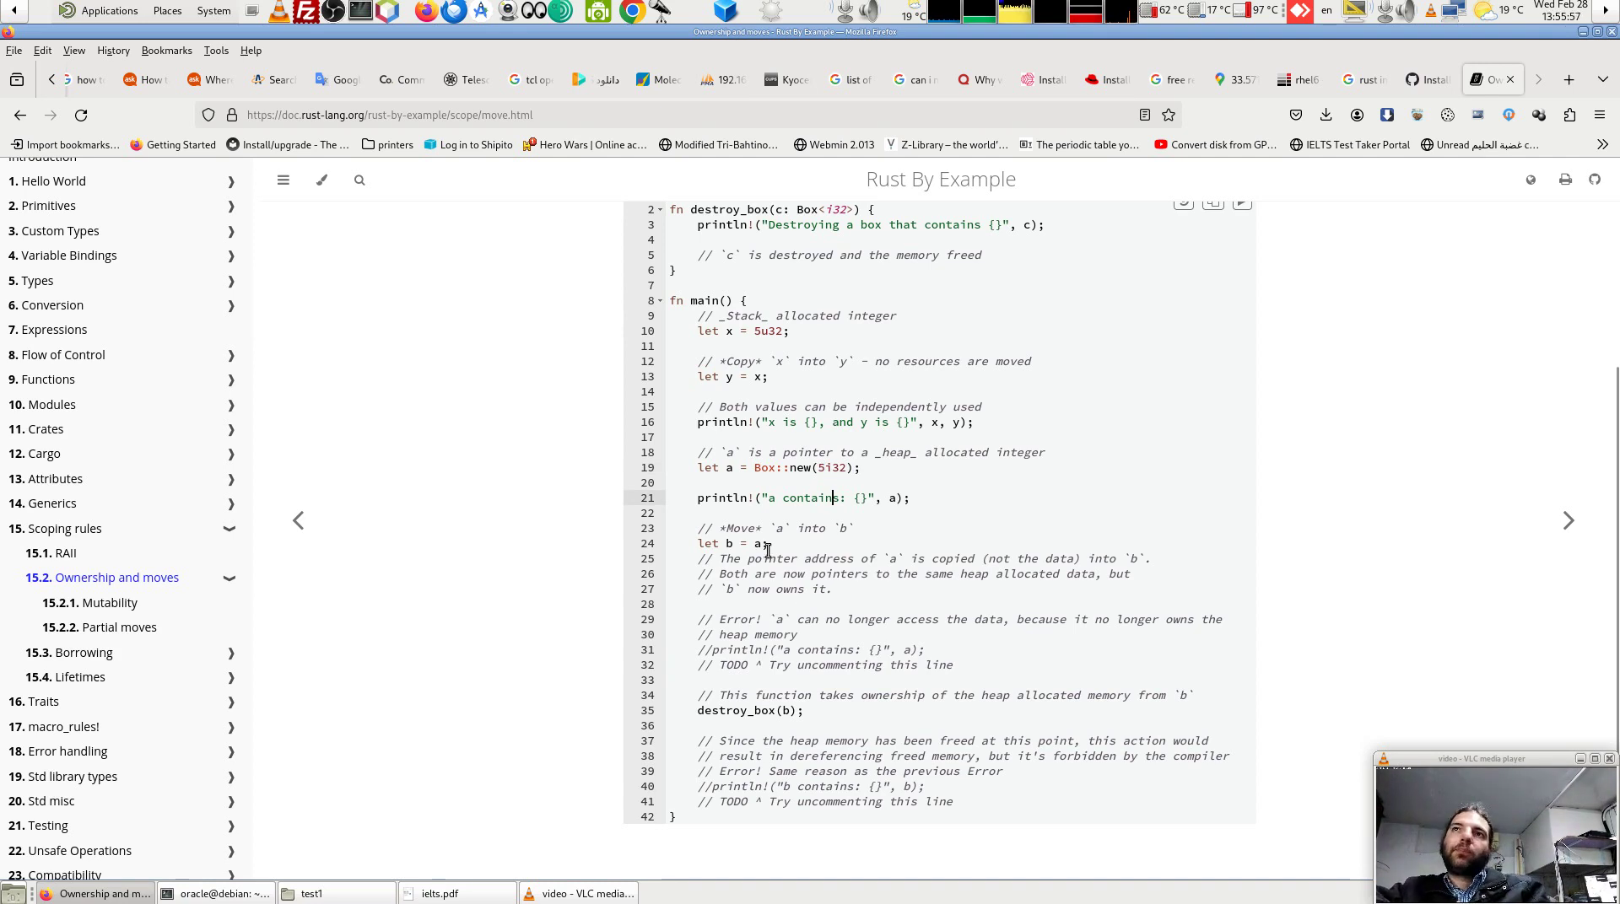
{"action": "left_click_drag", "start_coordinate": [761, 545], "coordinate": [690, 544]}
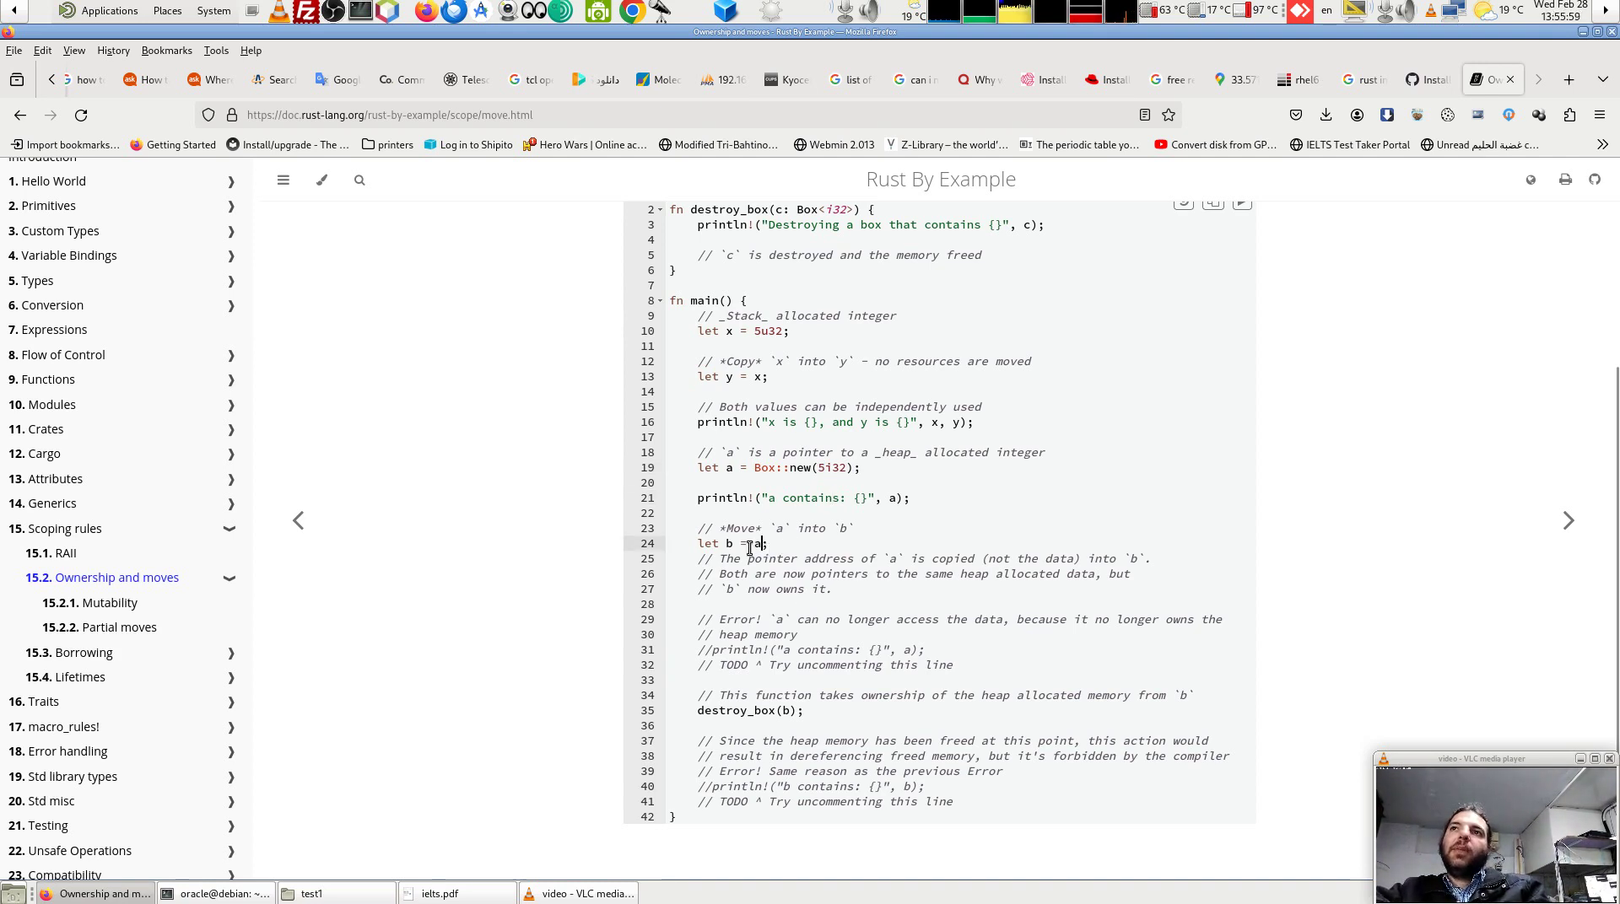
{"action": "left_click_drag", "start_coordinate": [755, 467], "coordinate": [876, 465]}
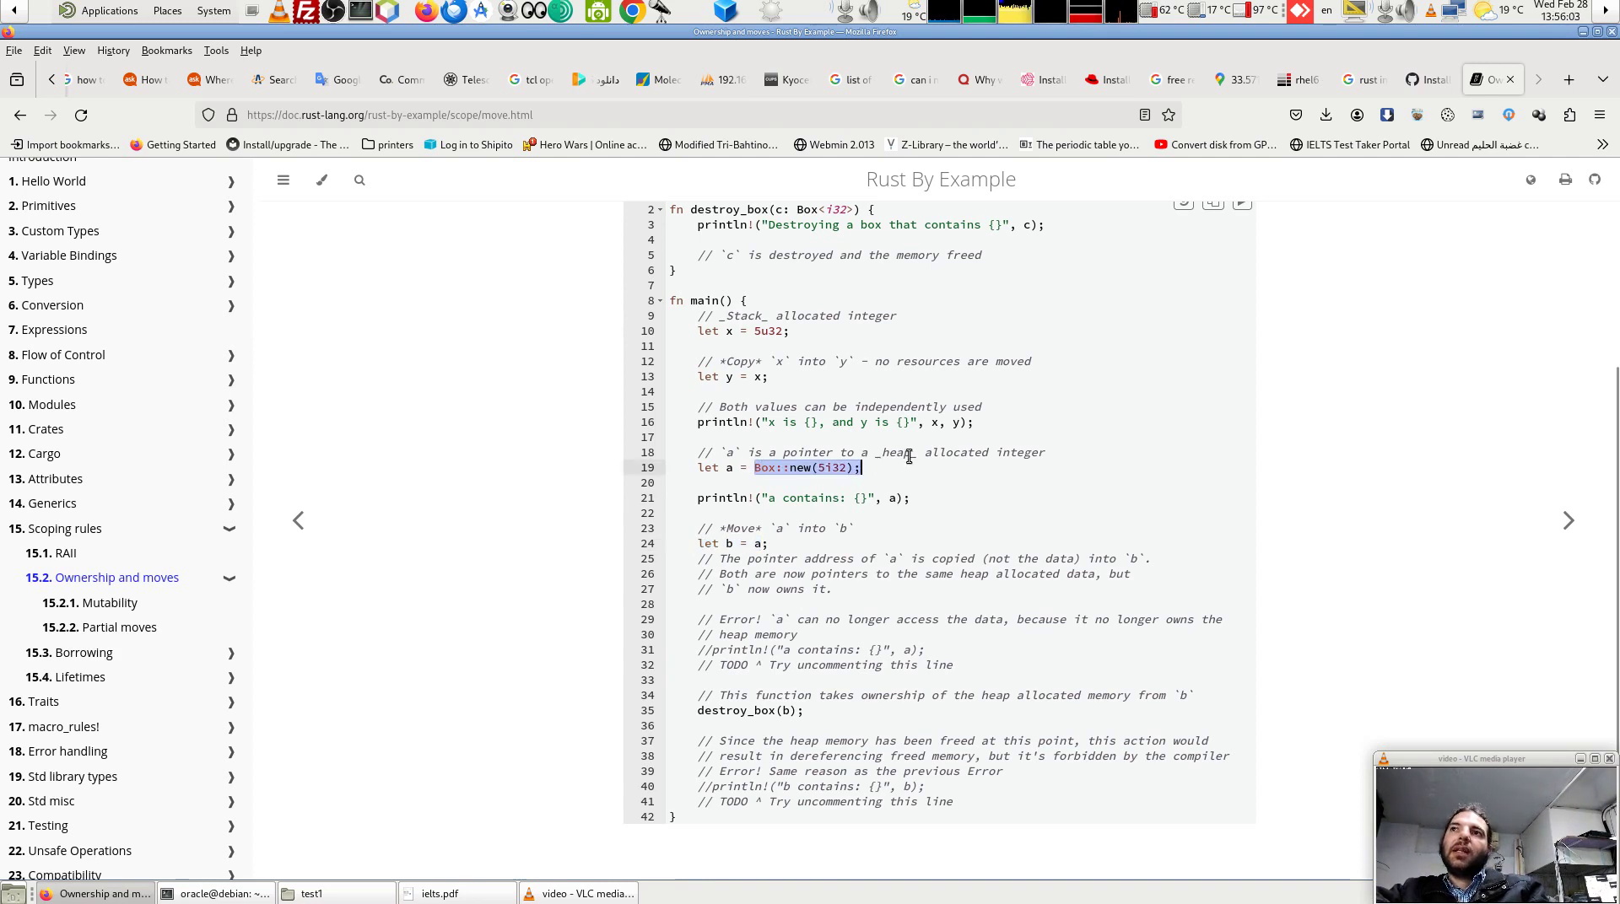
{"action": "left_click_drag", "start_coordinate": [867, 453], "coordinate": [923, 452]}
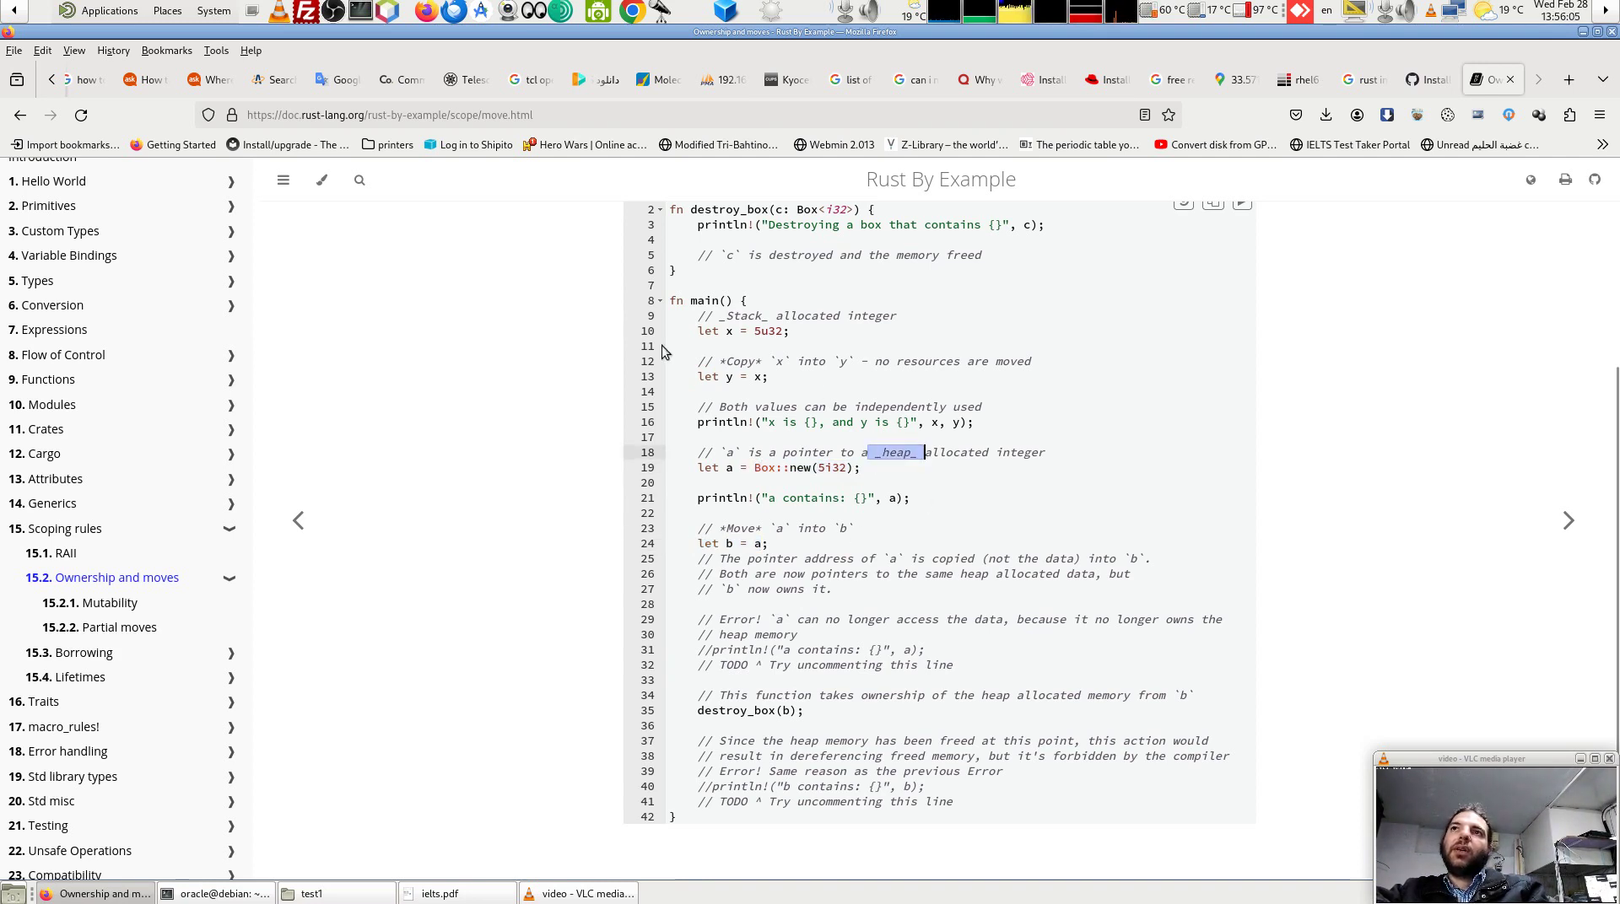
{"action": "left_click_drag", "start_coordinate": [692, 331], "coordinate": [805, 330]}
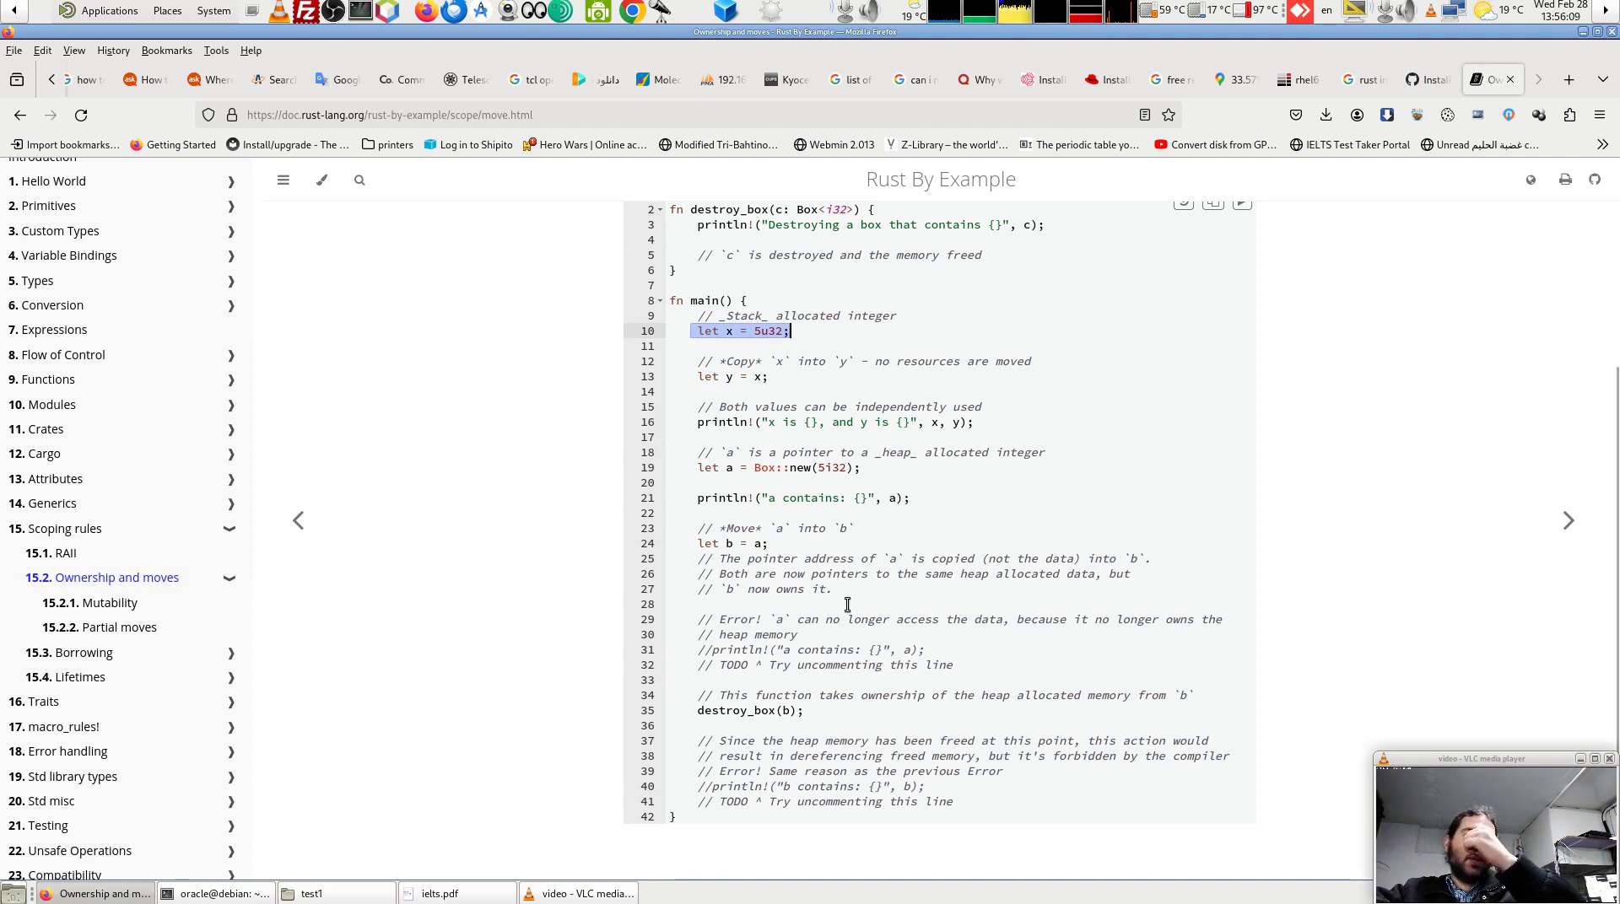
{"action": "left_click", "coordinate": [995, 484]}
{"action": "left_click_drag", "start_coordinate": [725, 468], "coordinate": [861, 469]}
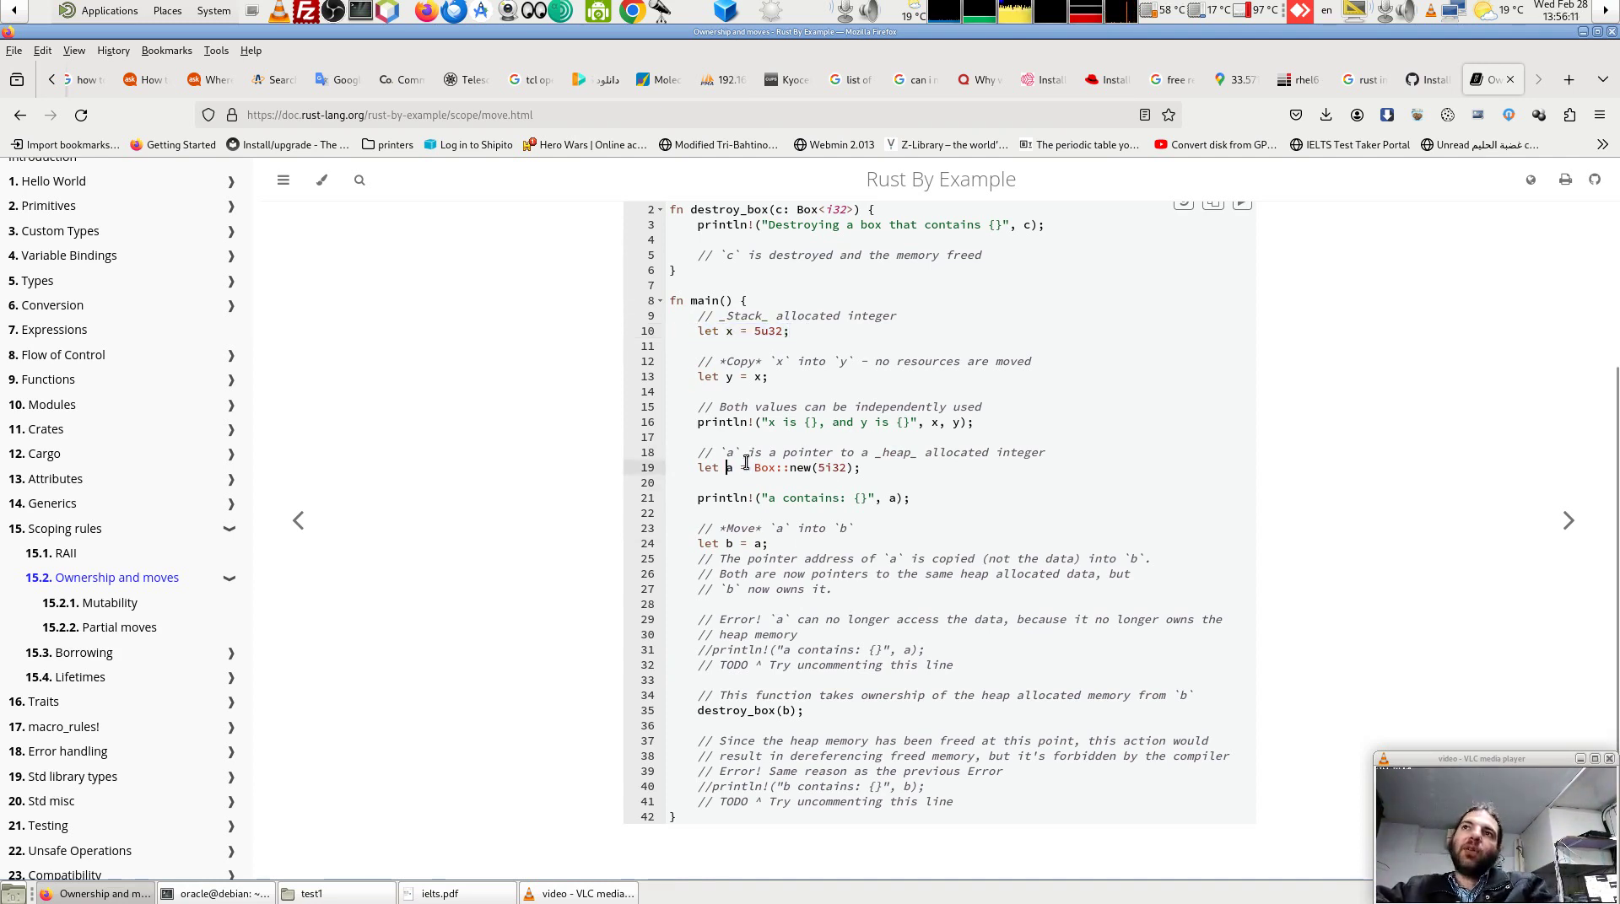
{"action": "left_click", "coordinate": [880, 501]}
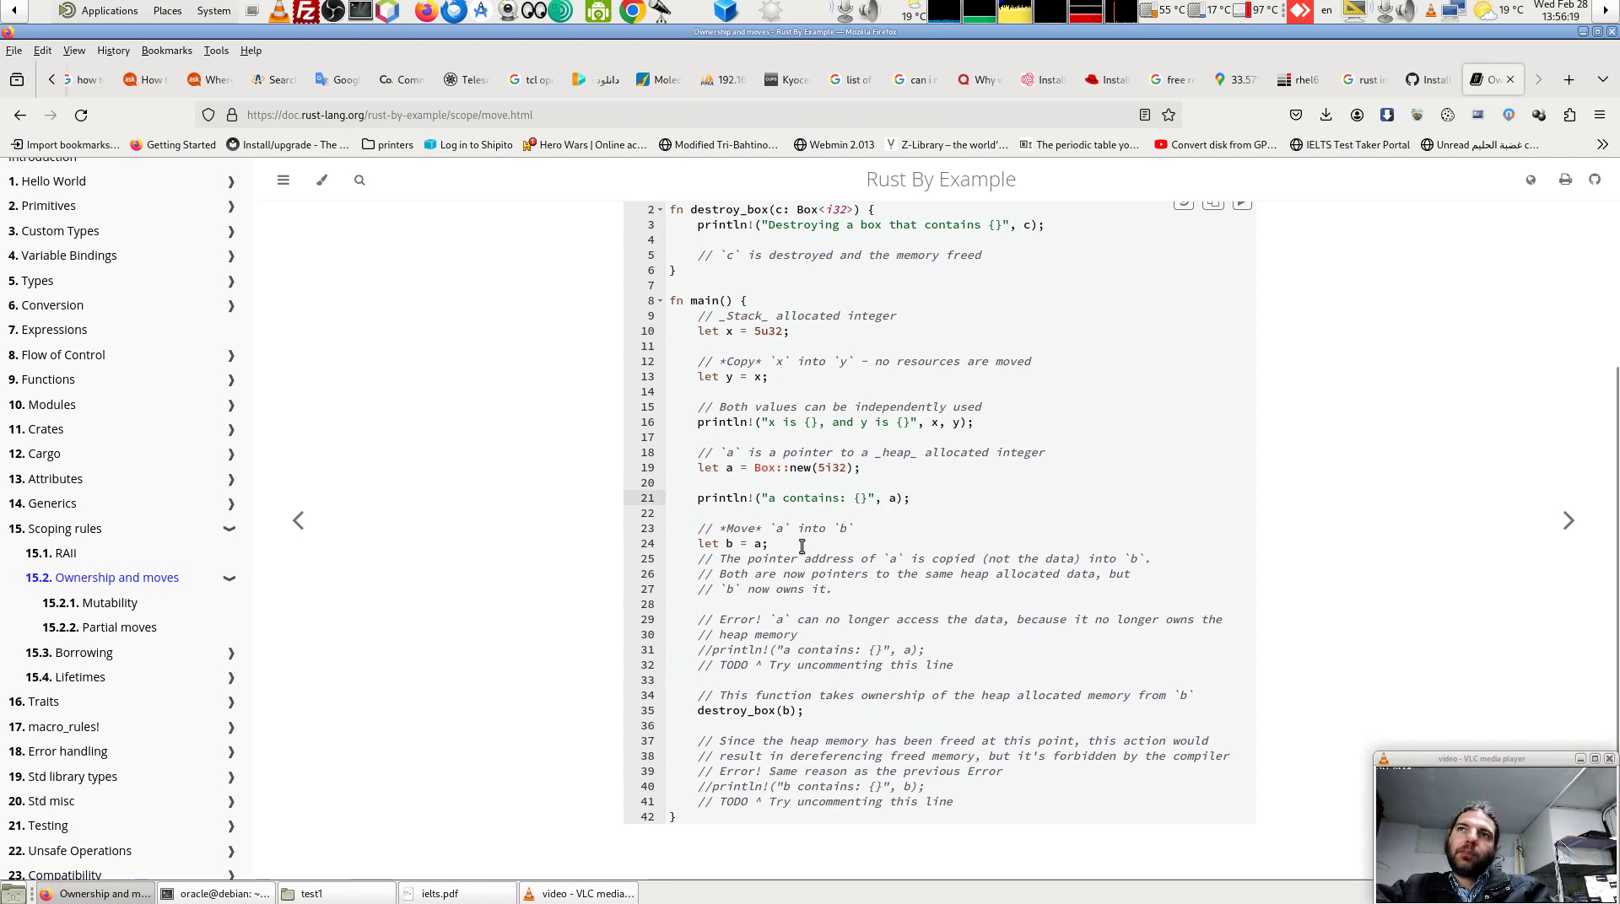
{"action": "left_click_drag", "start_coordinate": [768, 544], "coordinate": [717, 543]}
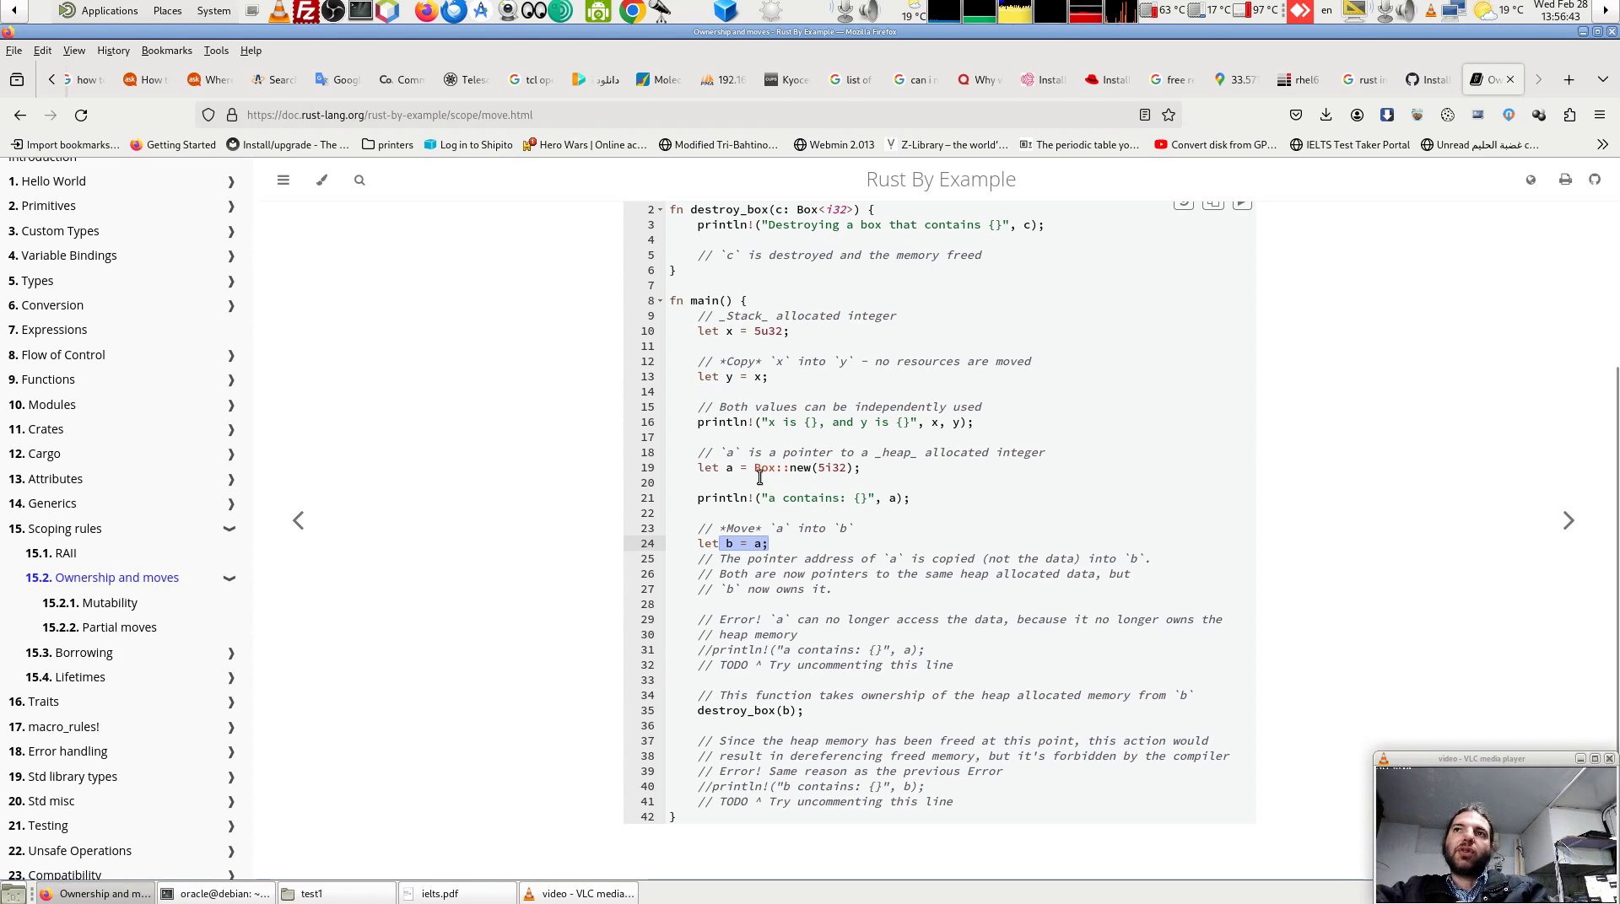
{"action": "left_click_drag", "start_coordinate": [754, 469], "coordinate": [882, 480]}
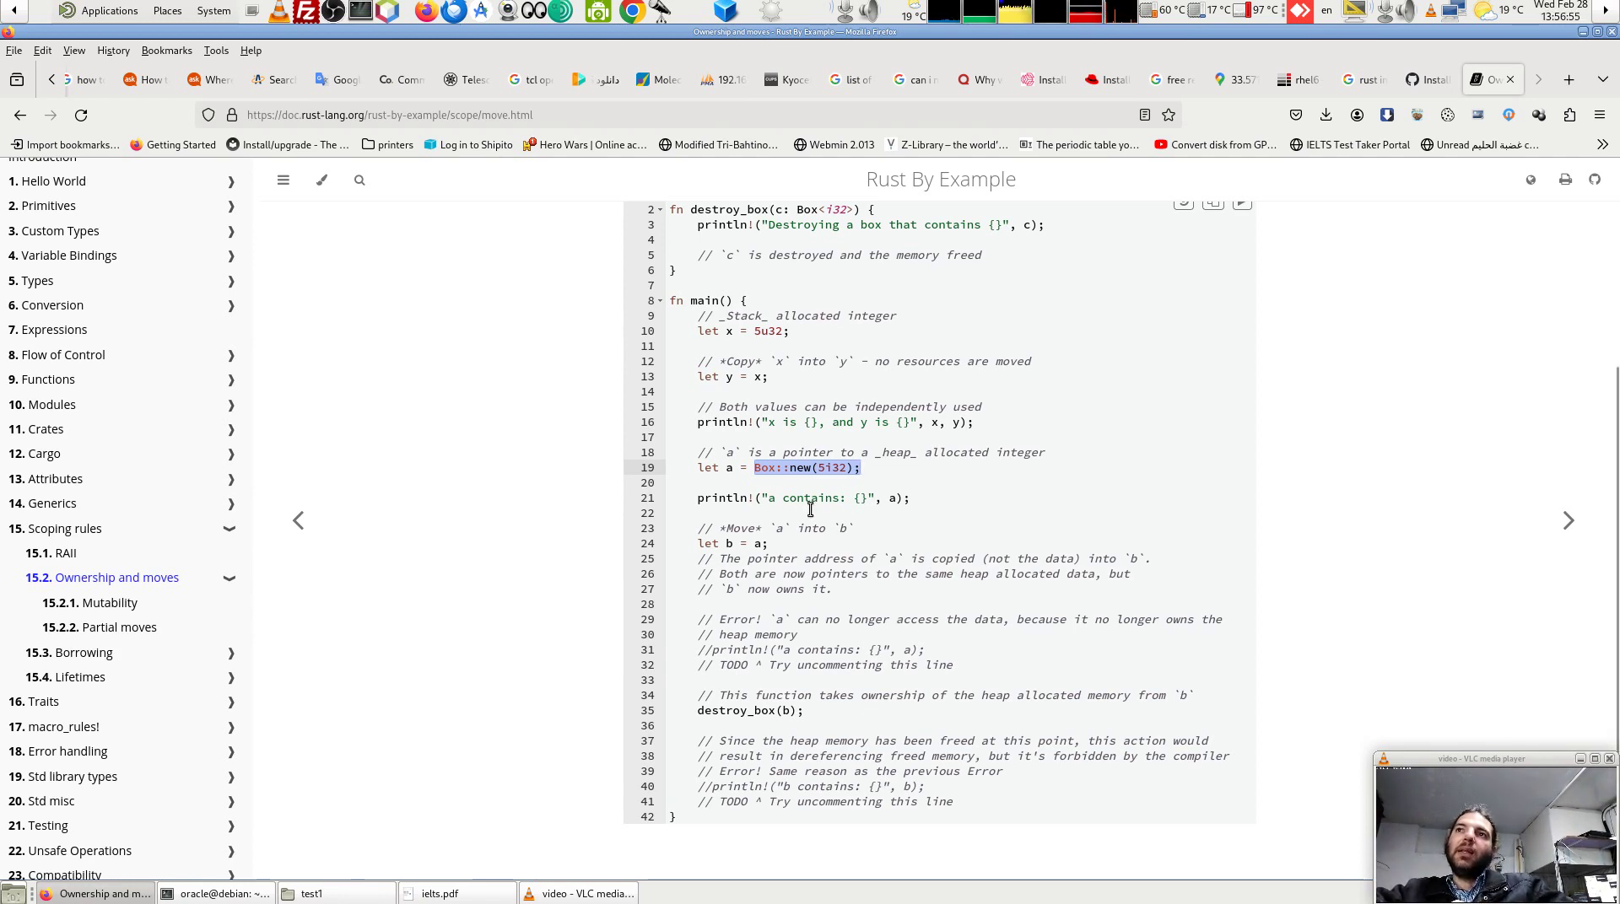
{"action": "double_click", "coordinate": [730, 467]}
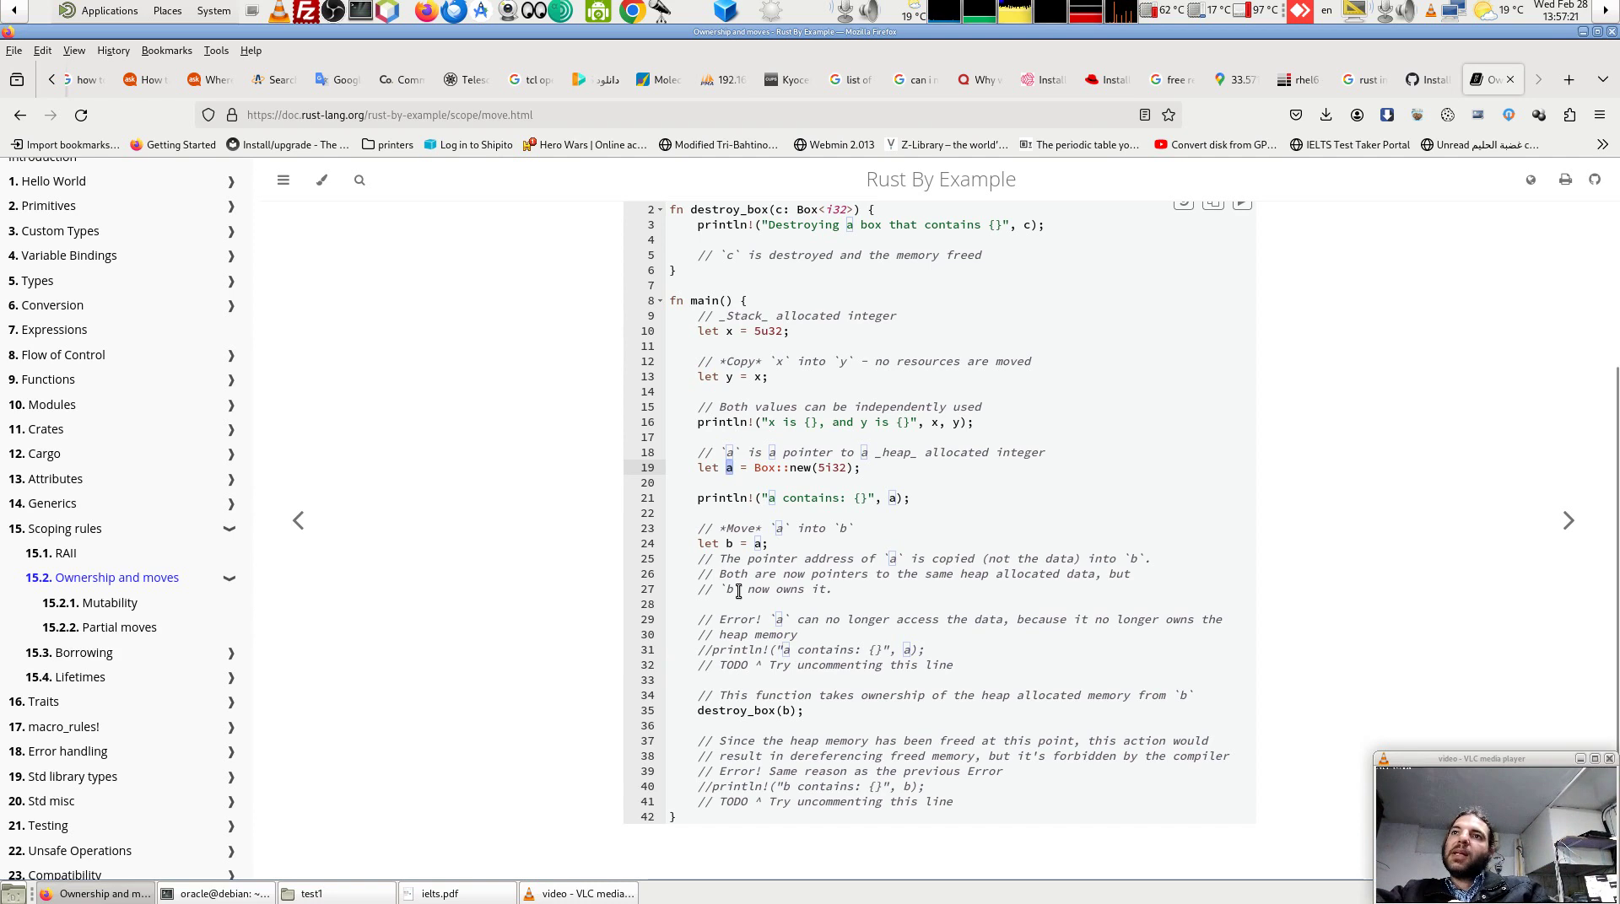
{"action": "left_click_drag", "start_coordinate": [745, 588], "coordinate": [726, 588]}
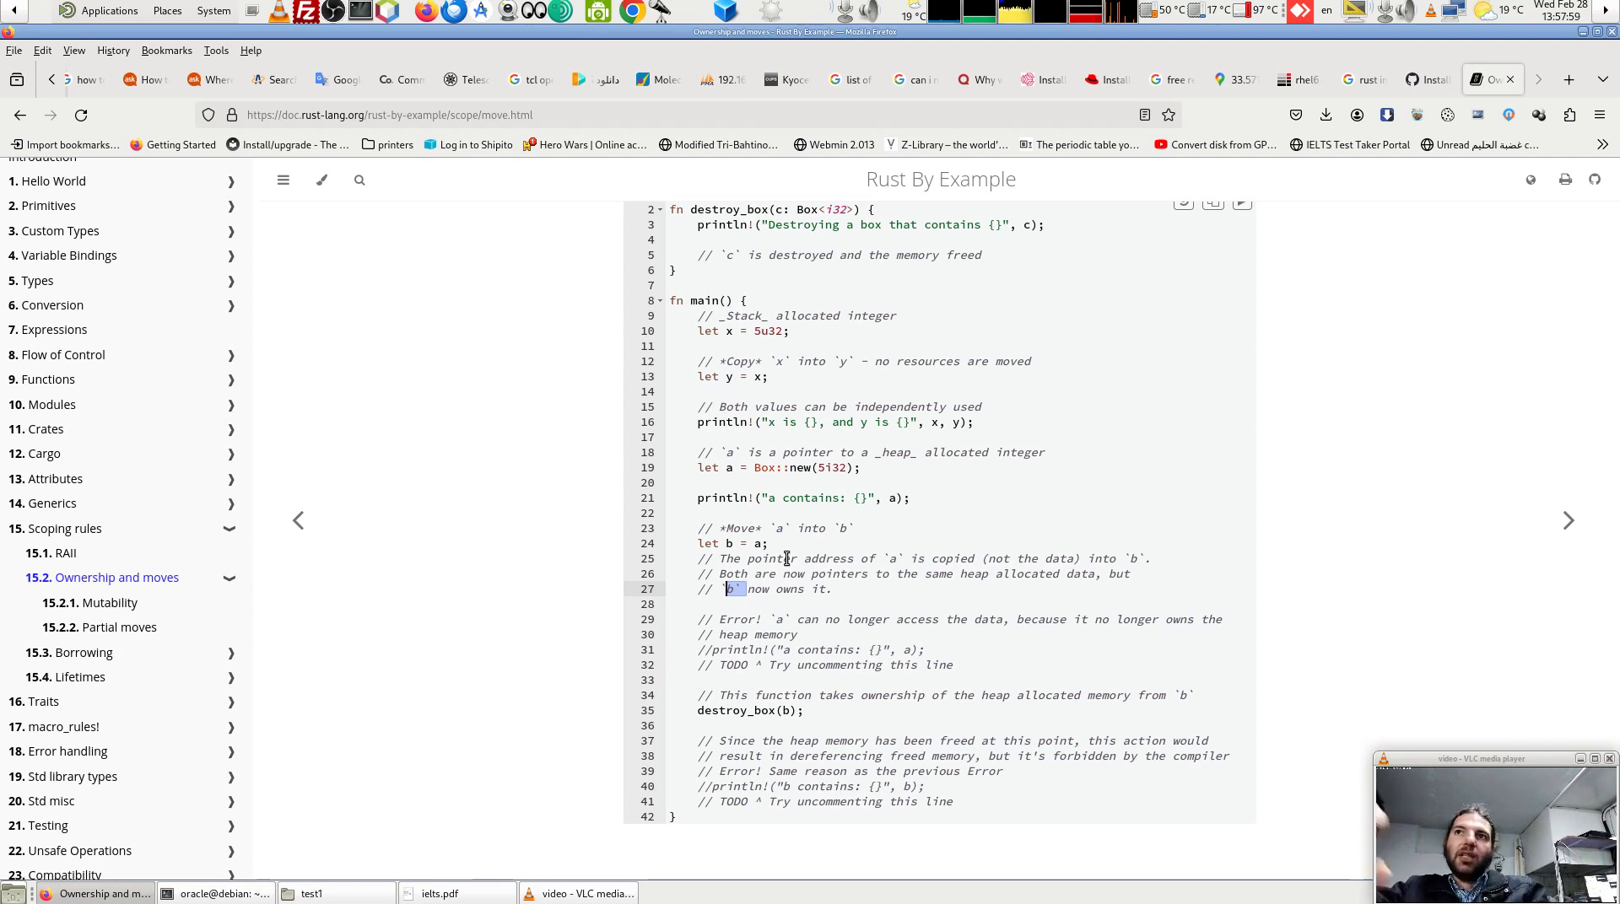
{"action": "left_click", "coordinate": [790, 650]}
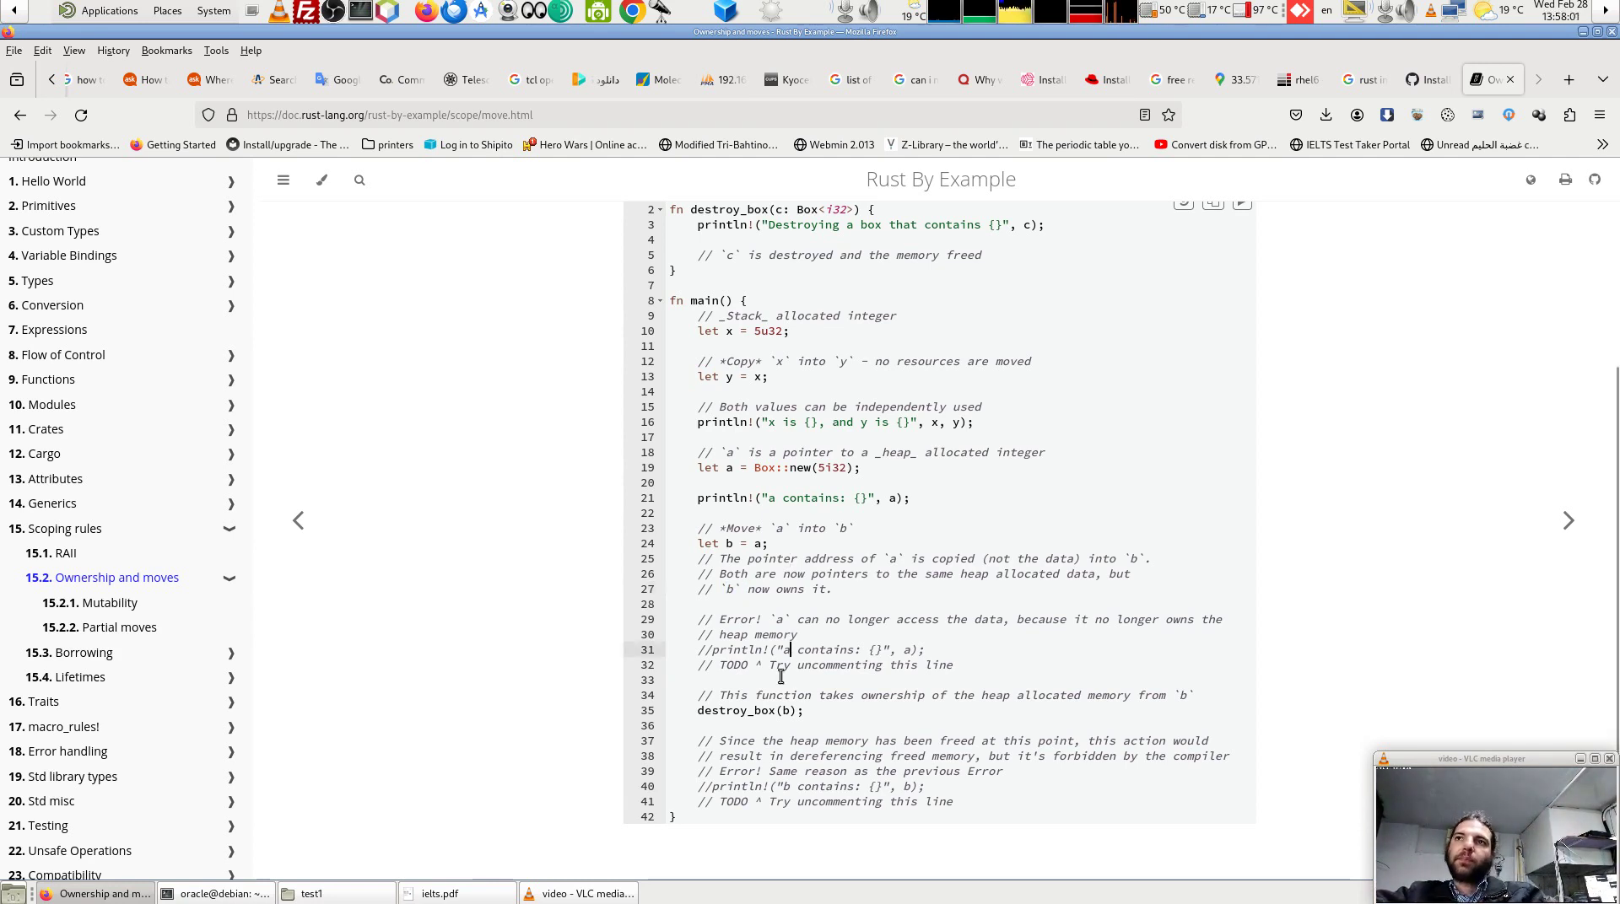
{"action": "left_click_drag", "start_coordinate": [712, 650], "coordinate": [698, 649]}
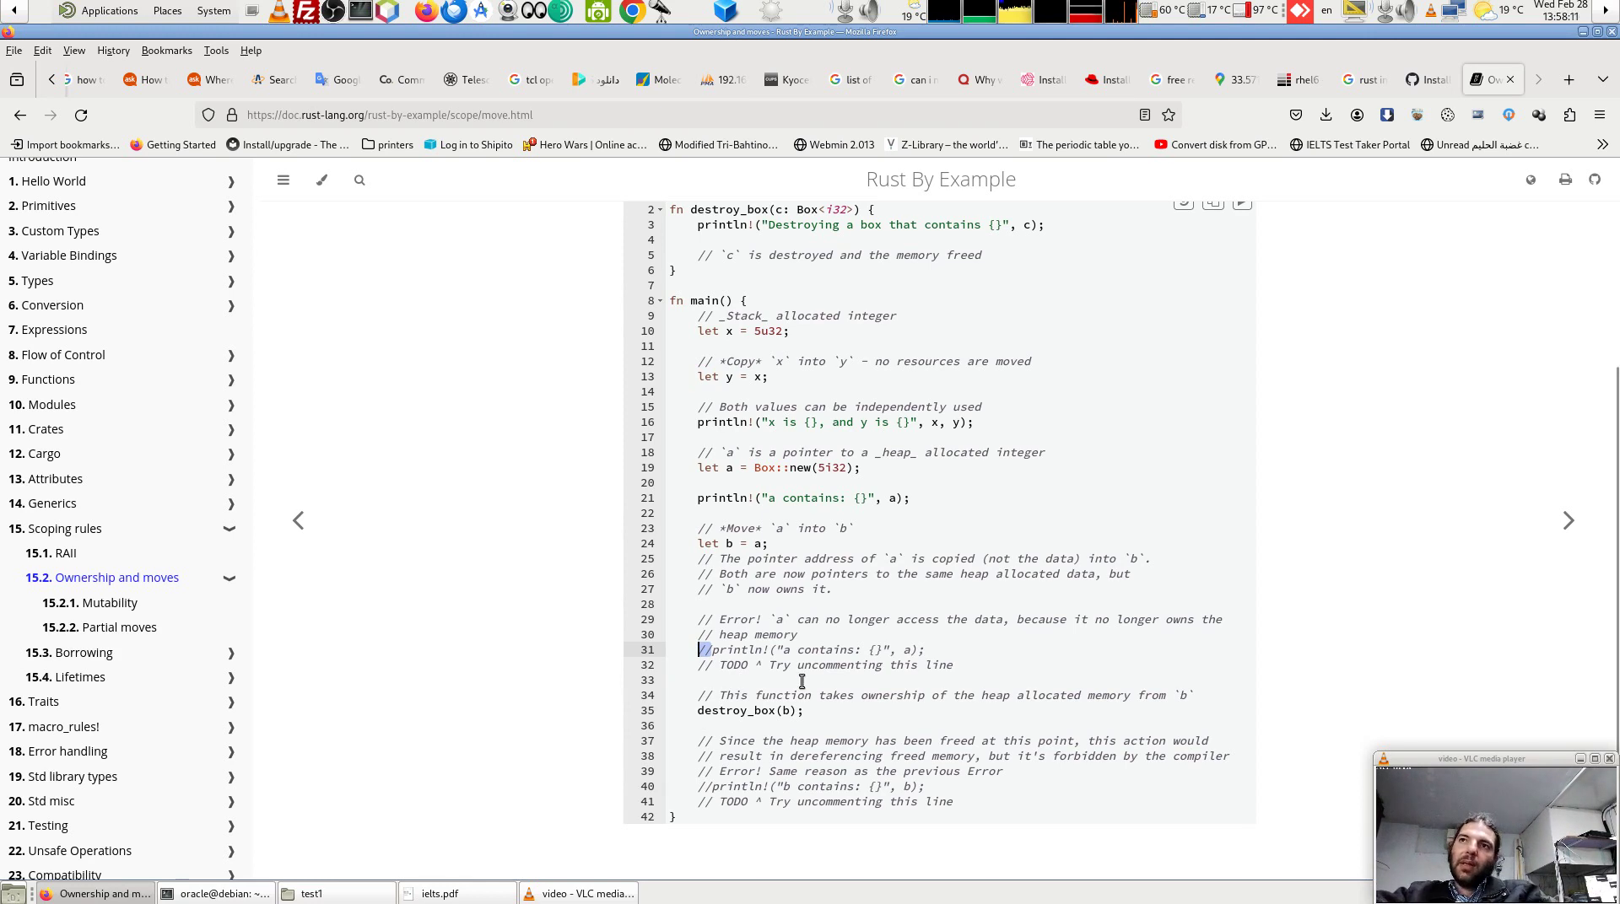
{"action": "triple_click", "coordinate": [709, 711]}
{"action": "left_click", "coordinate": [696, 710]}
{"action": "left_click_drag", "start_coordinate": [696, 711], "coordinate": [796, 719]}
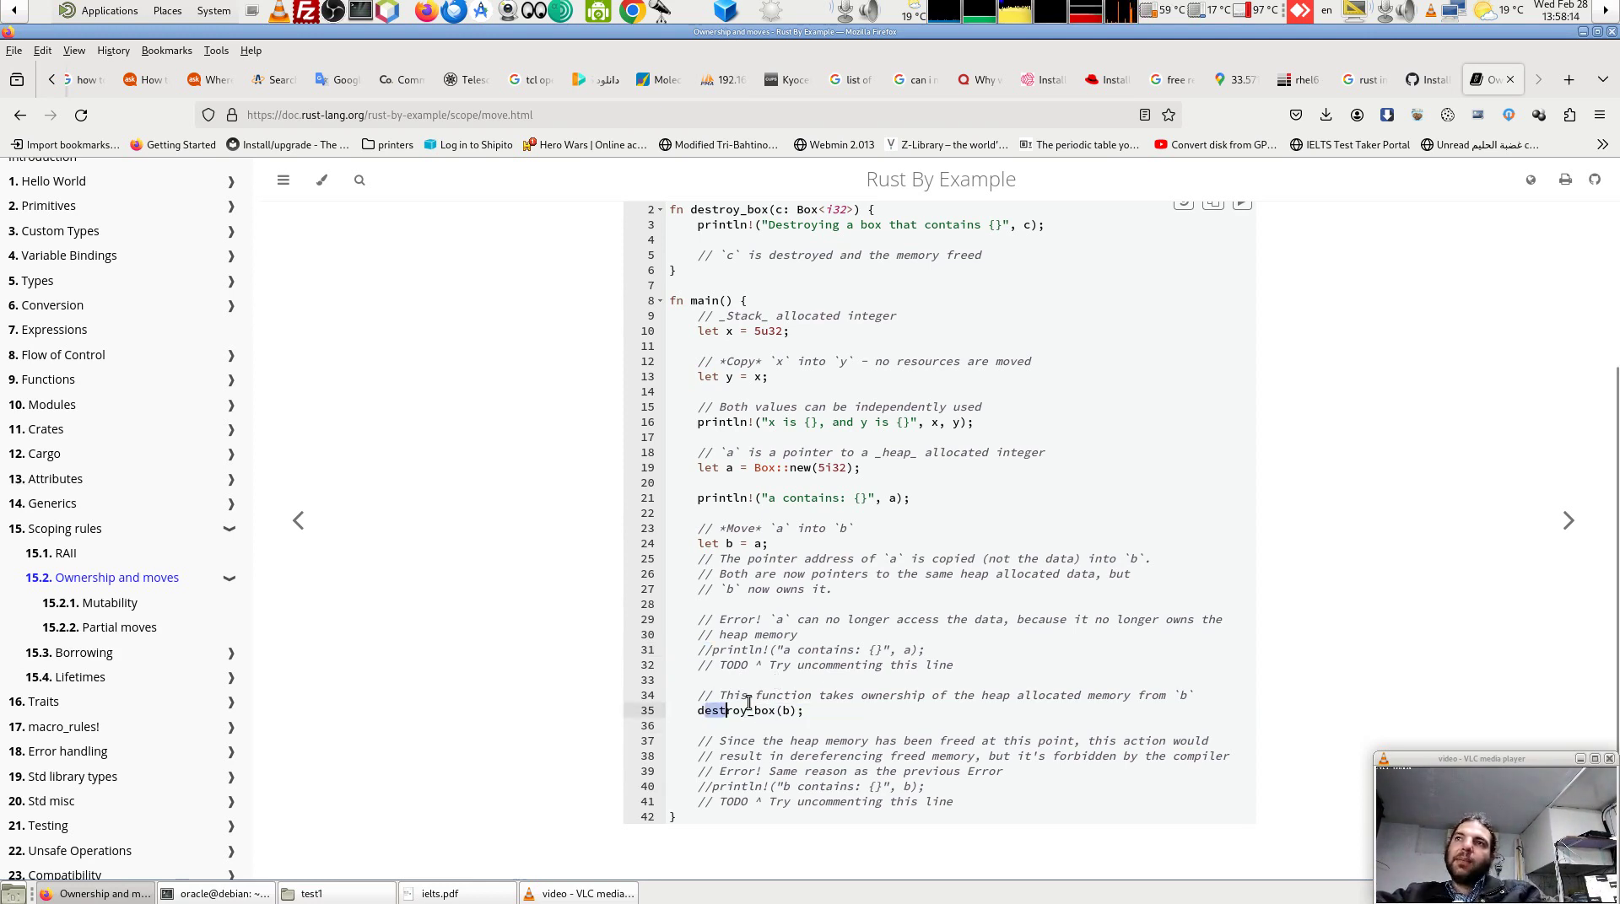
{"action": "left_click", "coordinate": [796, 719]}
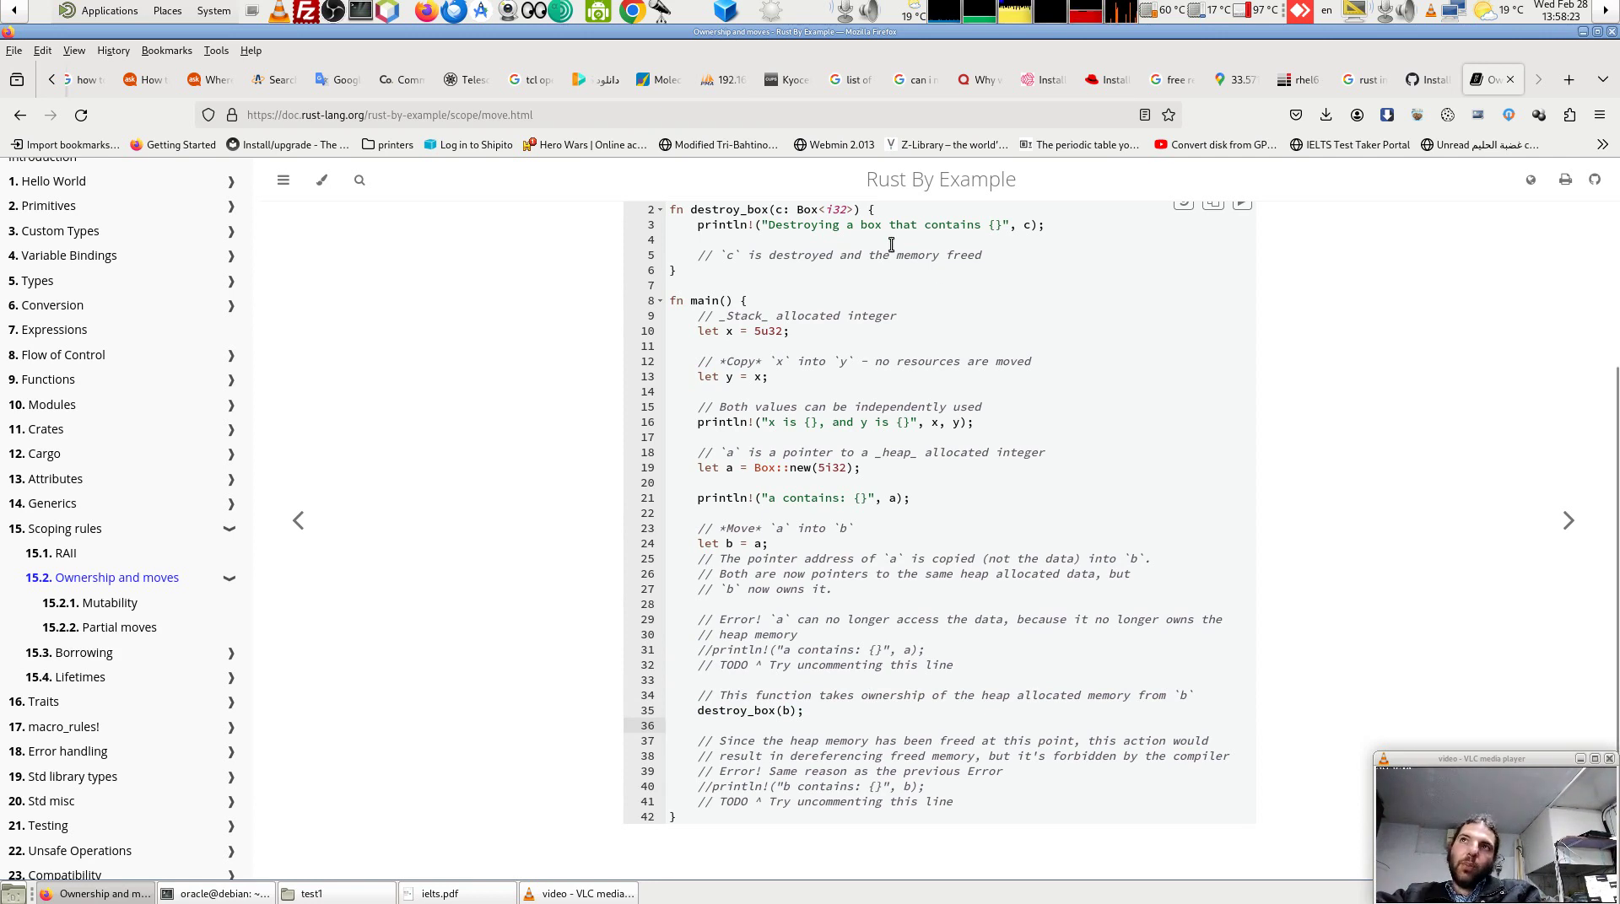
{"action": "left_click_drag", "start_coordinate": [695, 224], "coordinate": [1046, 224]}
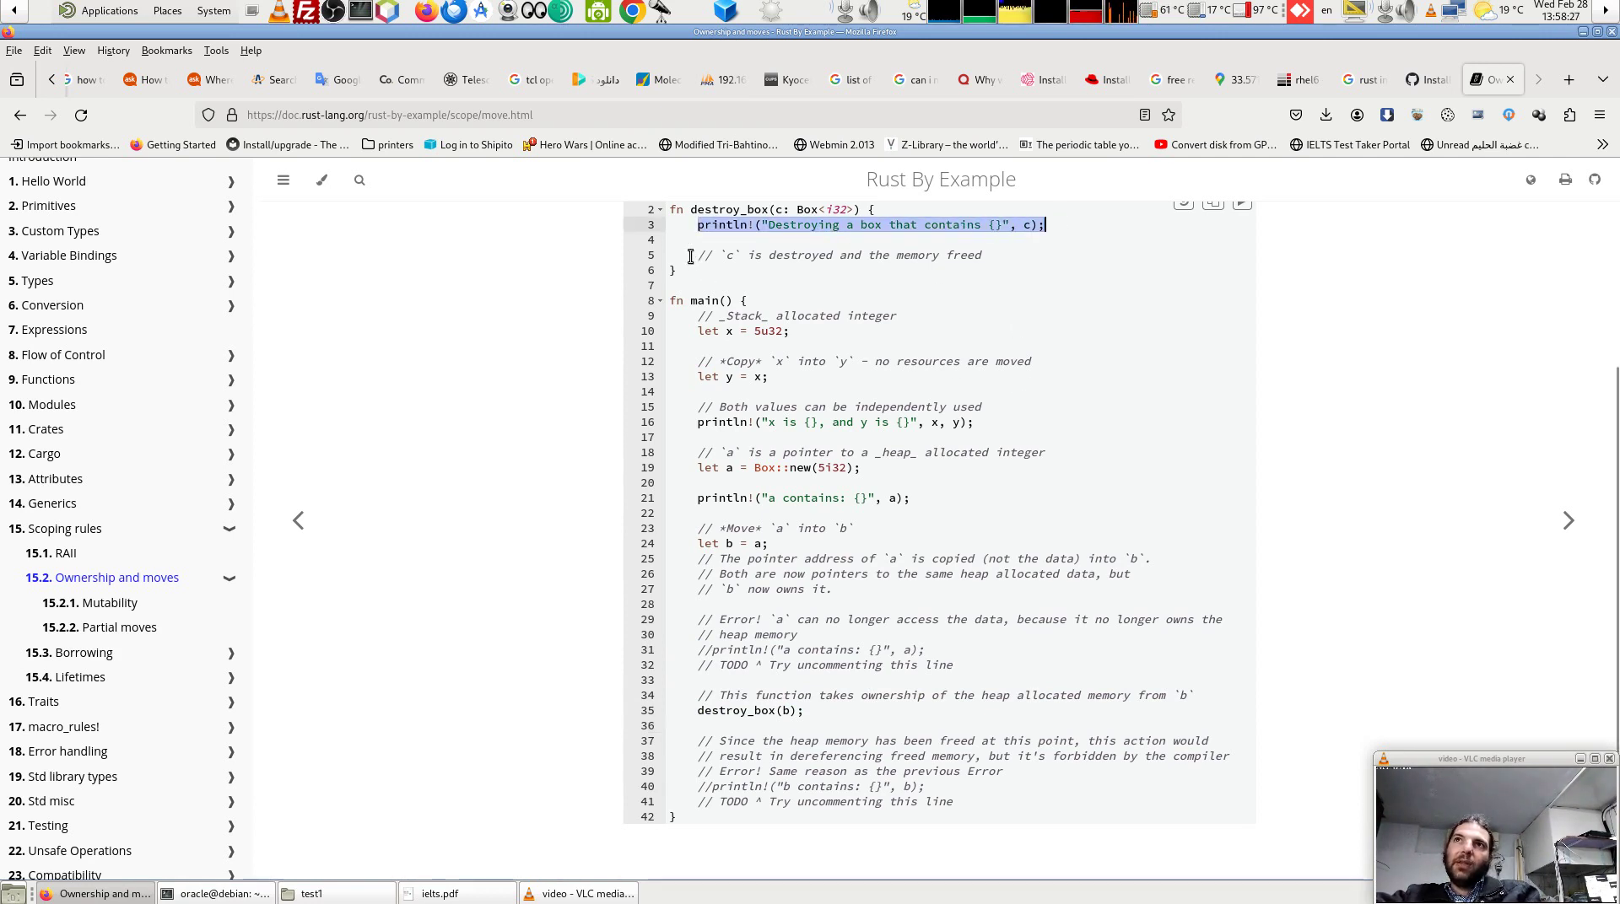
{"action": "left_click_drag", "start_coordinate": [691, 255], "coordinate": [961, 285]}
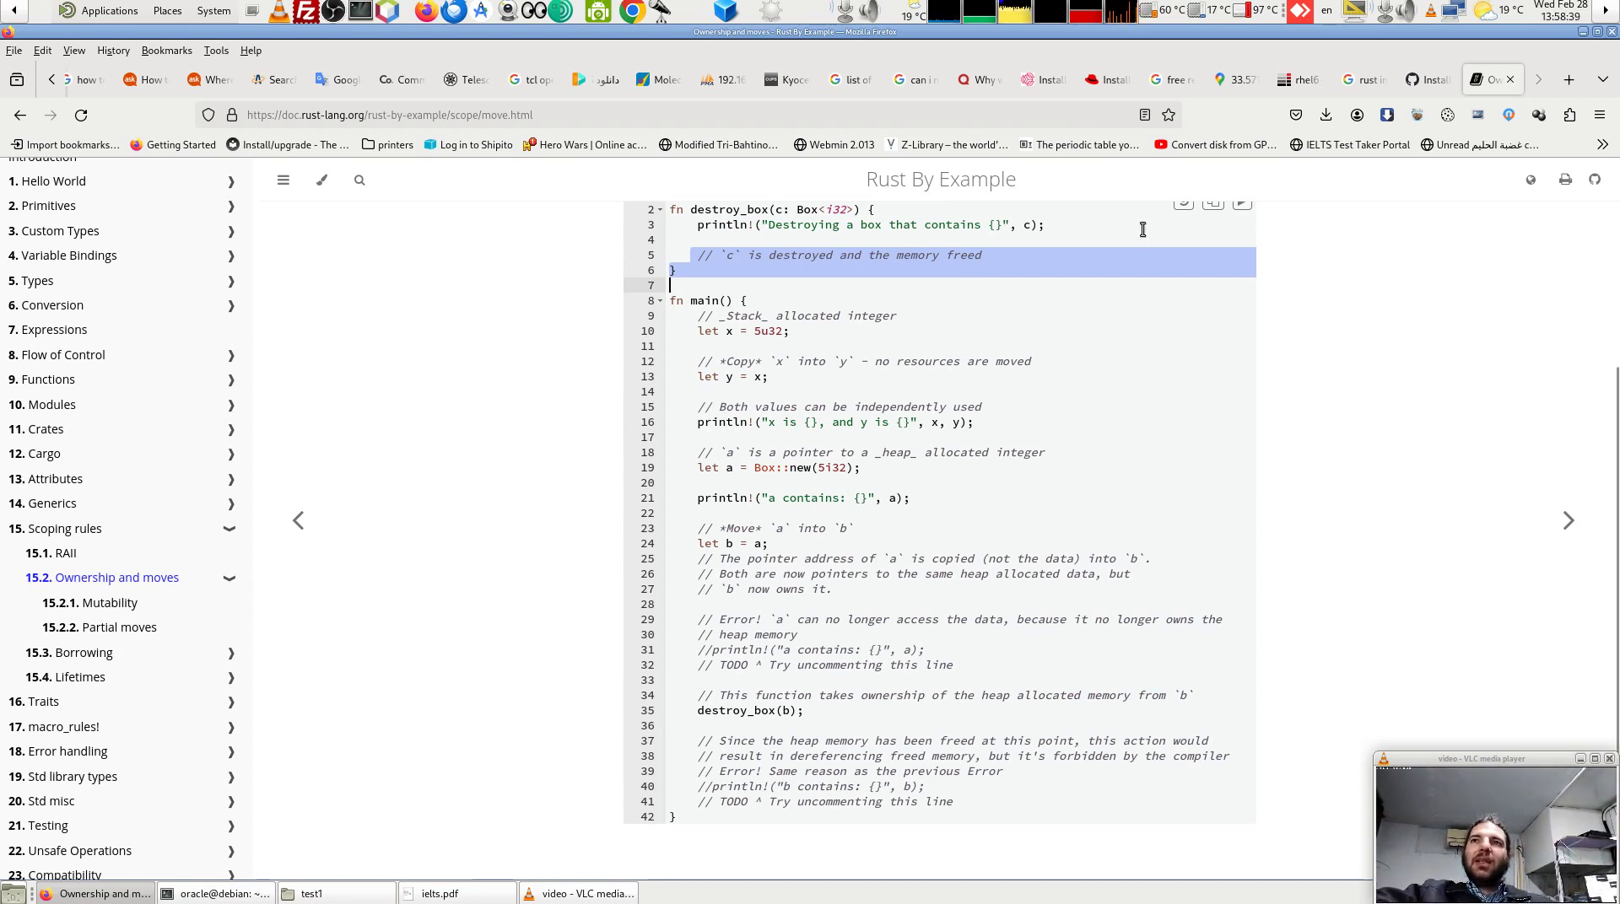
{"action": "left_click", "coordinate": [1060, 379]}
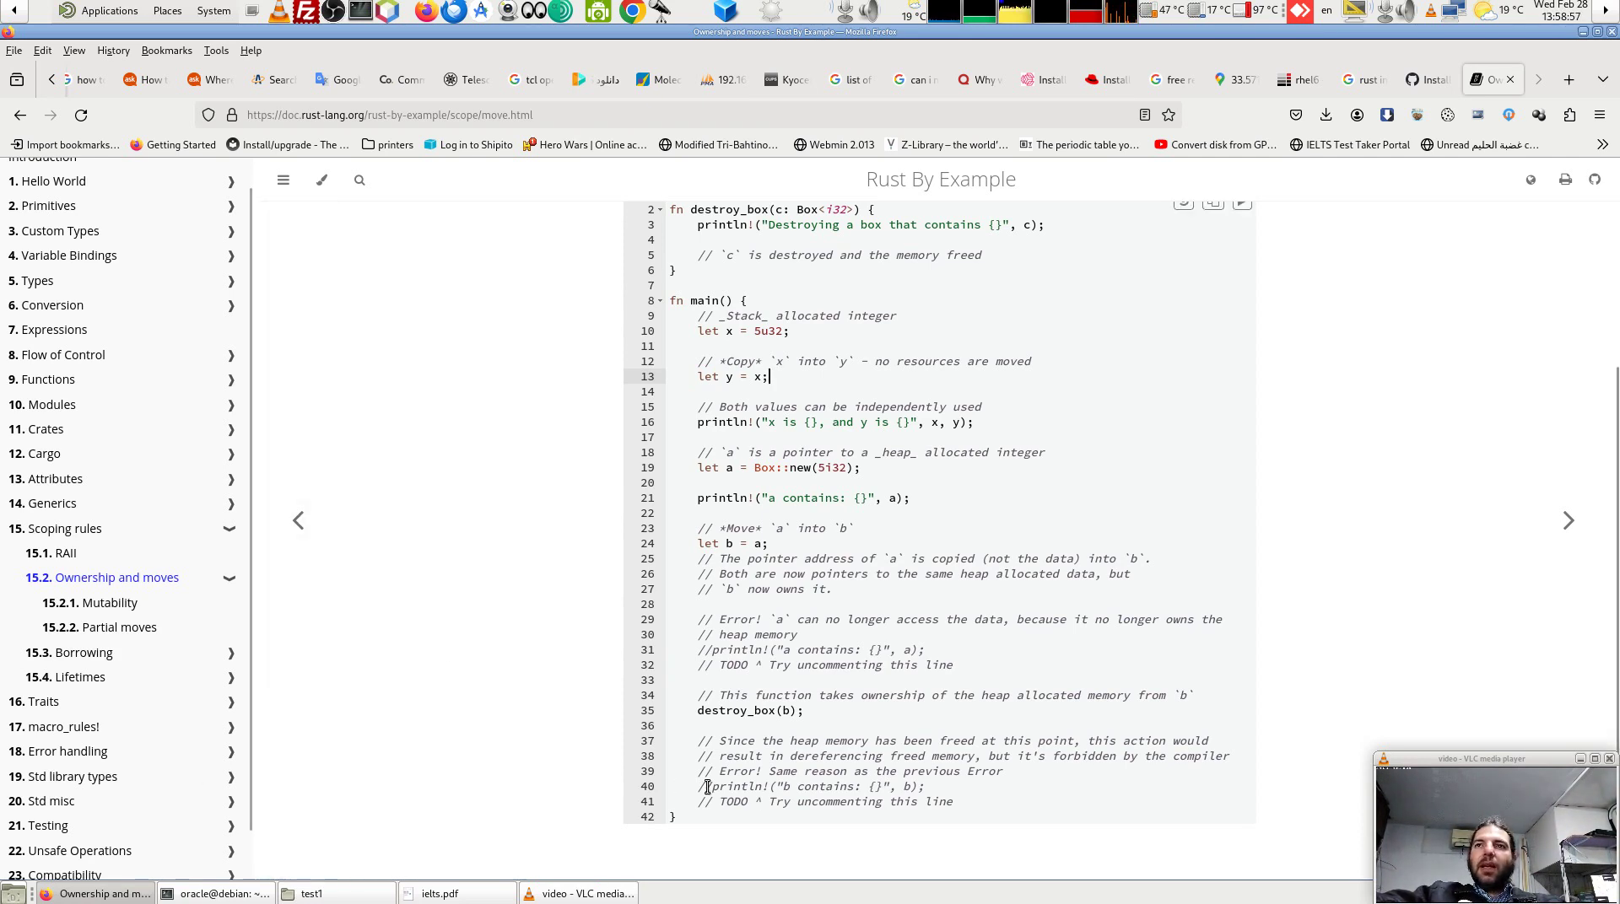
{"action": "left_click_drag", "start_coordinate": [697, 786], "coordinate": [711, 786]}
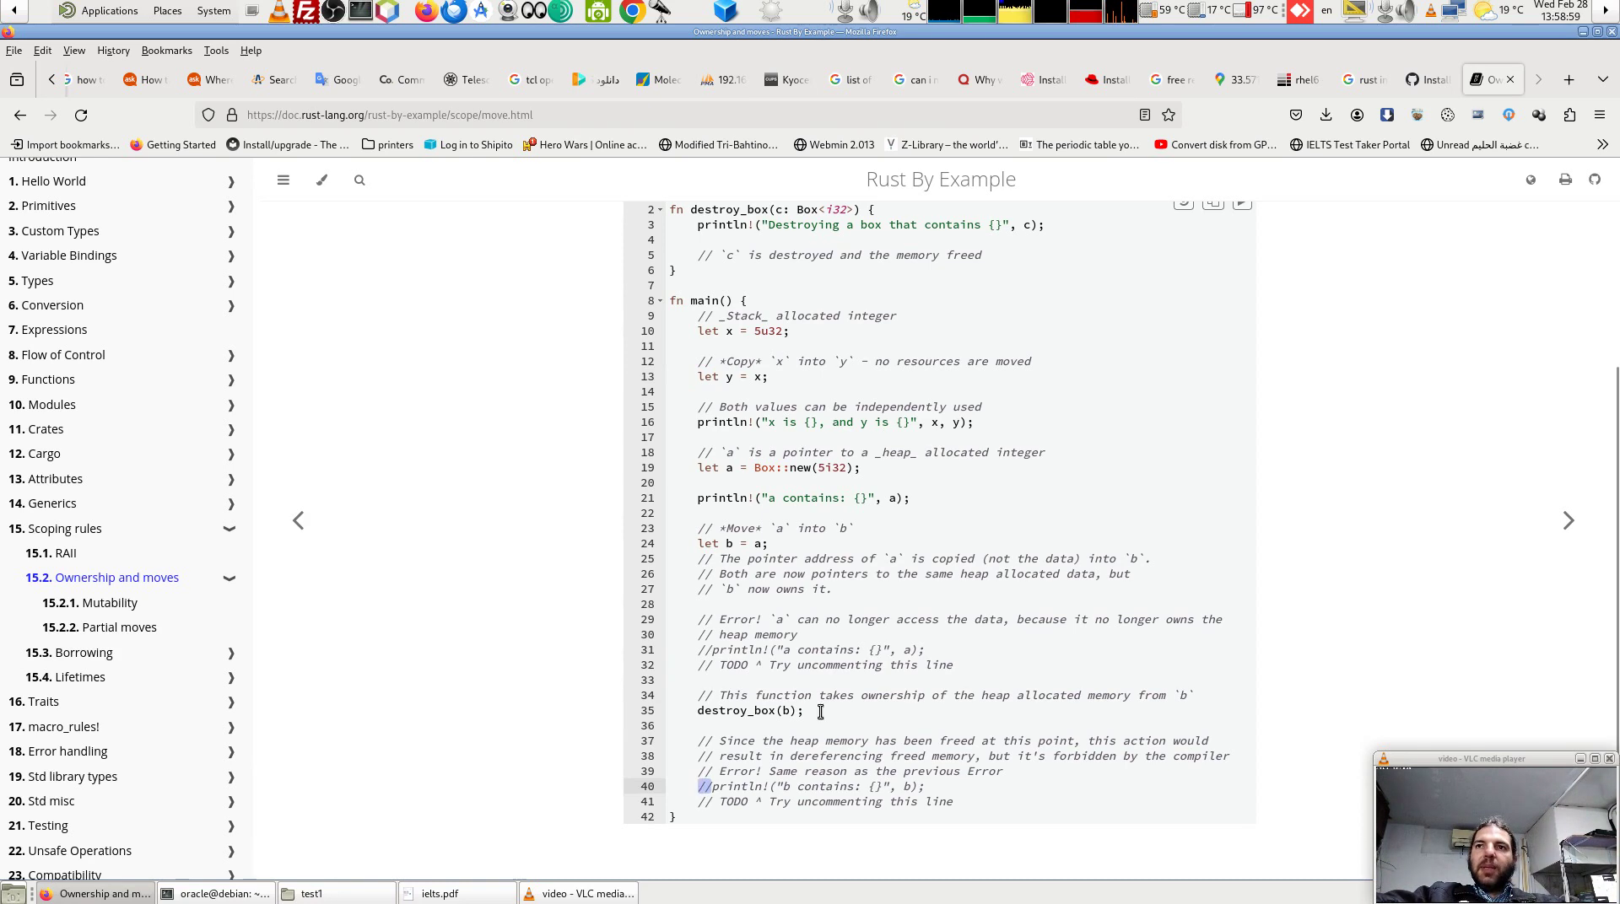
{"action": "left_click_drag", "start_coordinate": [819, 711], "coordinate": [704, 697]}
{"action": "left_click", "coordinate": [705, 711]}
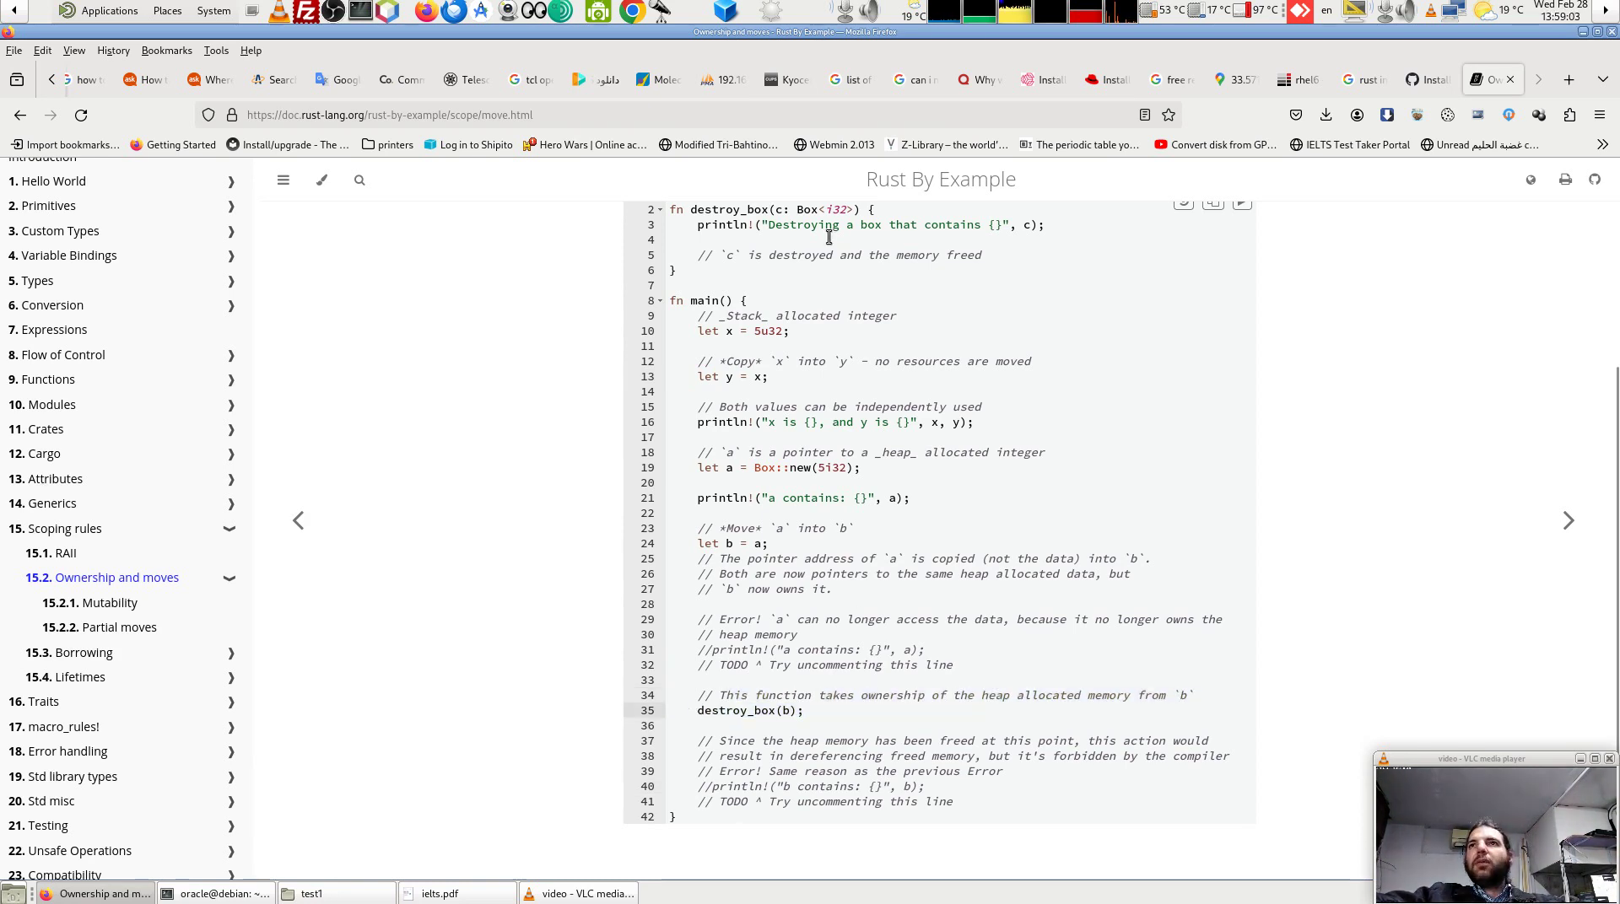
{"action": "left_click_drag", "start_coordinate": [776, 209], "coordinate": [789, 209]}
{"action": "left_click", "coordinate": [805, 574]}
Open 15.2.1 Mutability and highlight its intro sentence, then 'changed' and 'when ownership'
{"action": "left_click", "coordinate": [108, 602]}
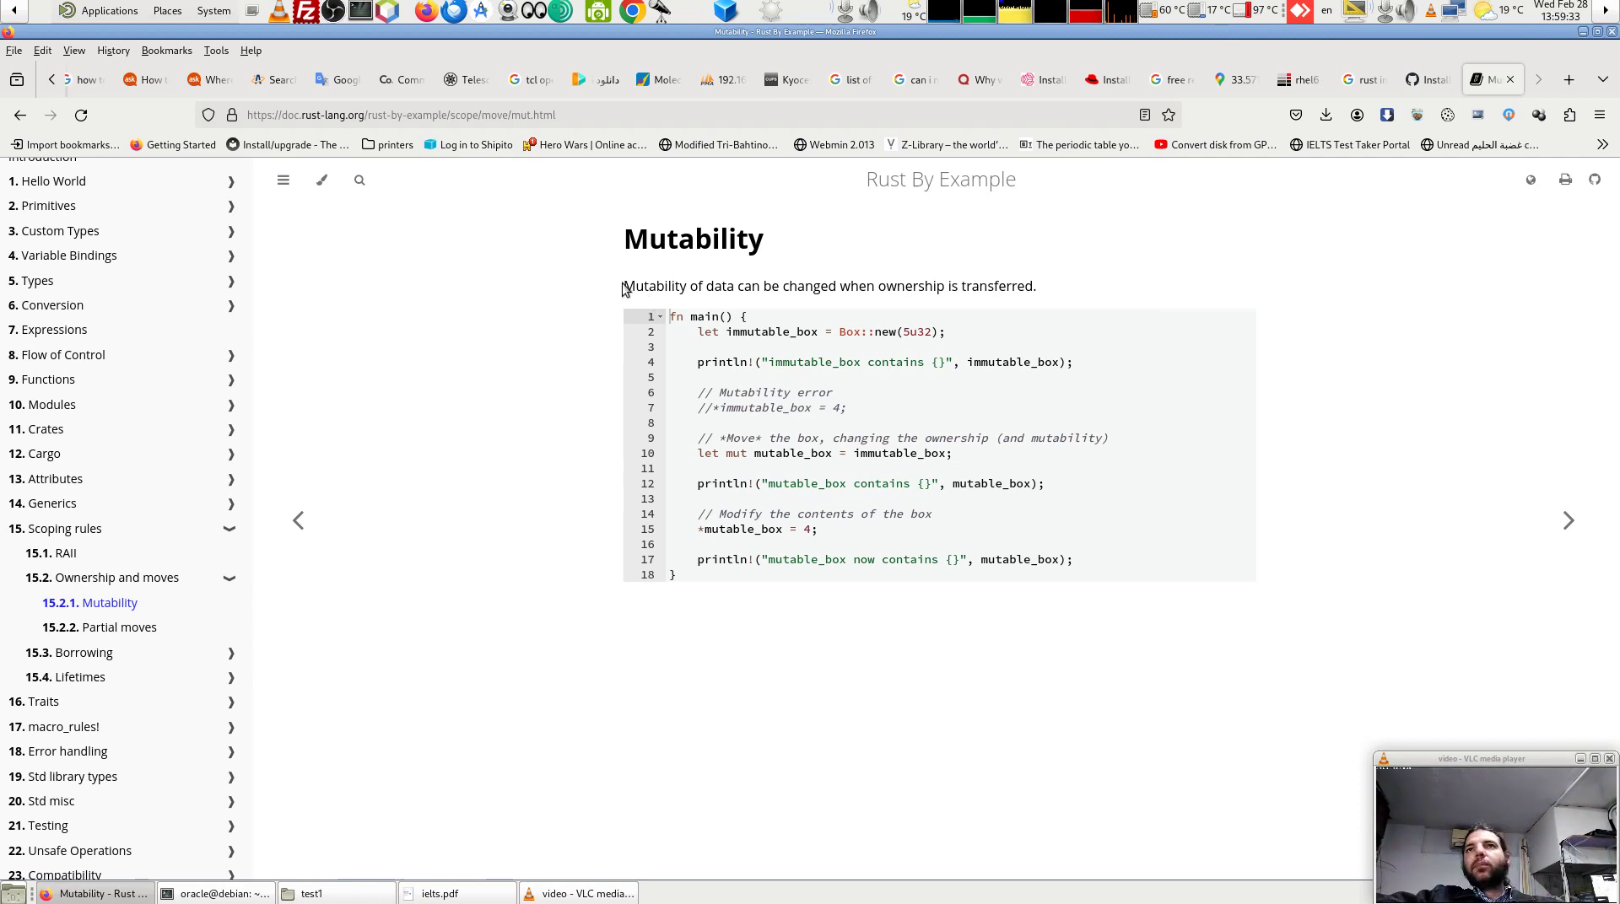
{"action": "left_click_drag", "start_coordinate": [627, 288], "coordinate": [846, 284]}
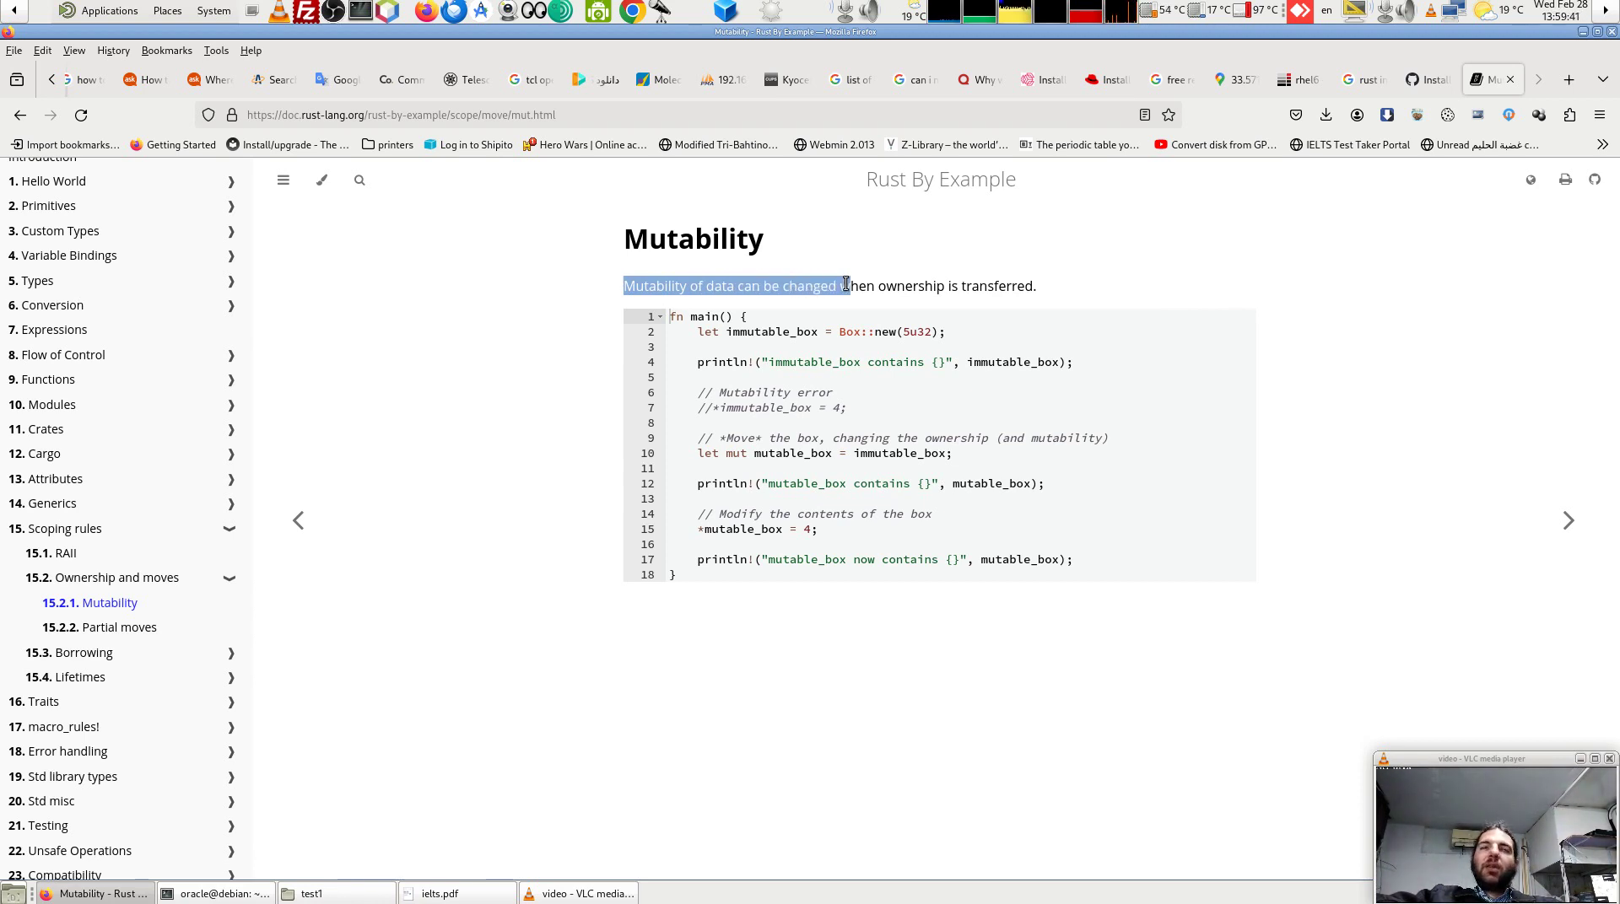
{"action": "left_click", "coordinate": [770, 280]}
{"action": "left_click_drag", "start_coordinate": [786, 287], "coordinate": [841, 287]}
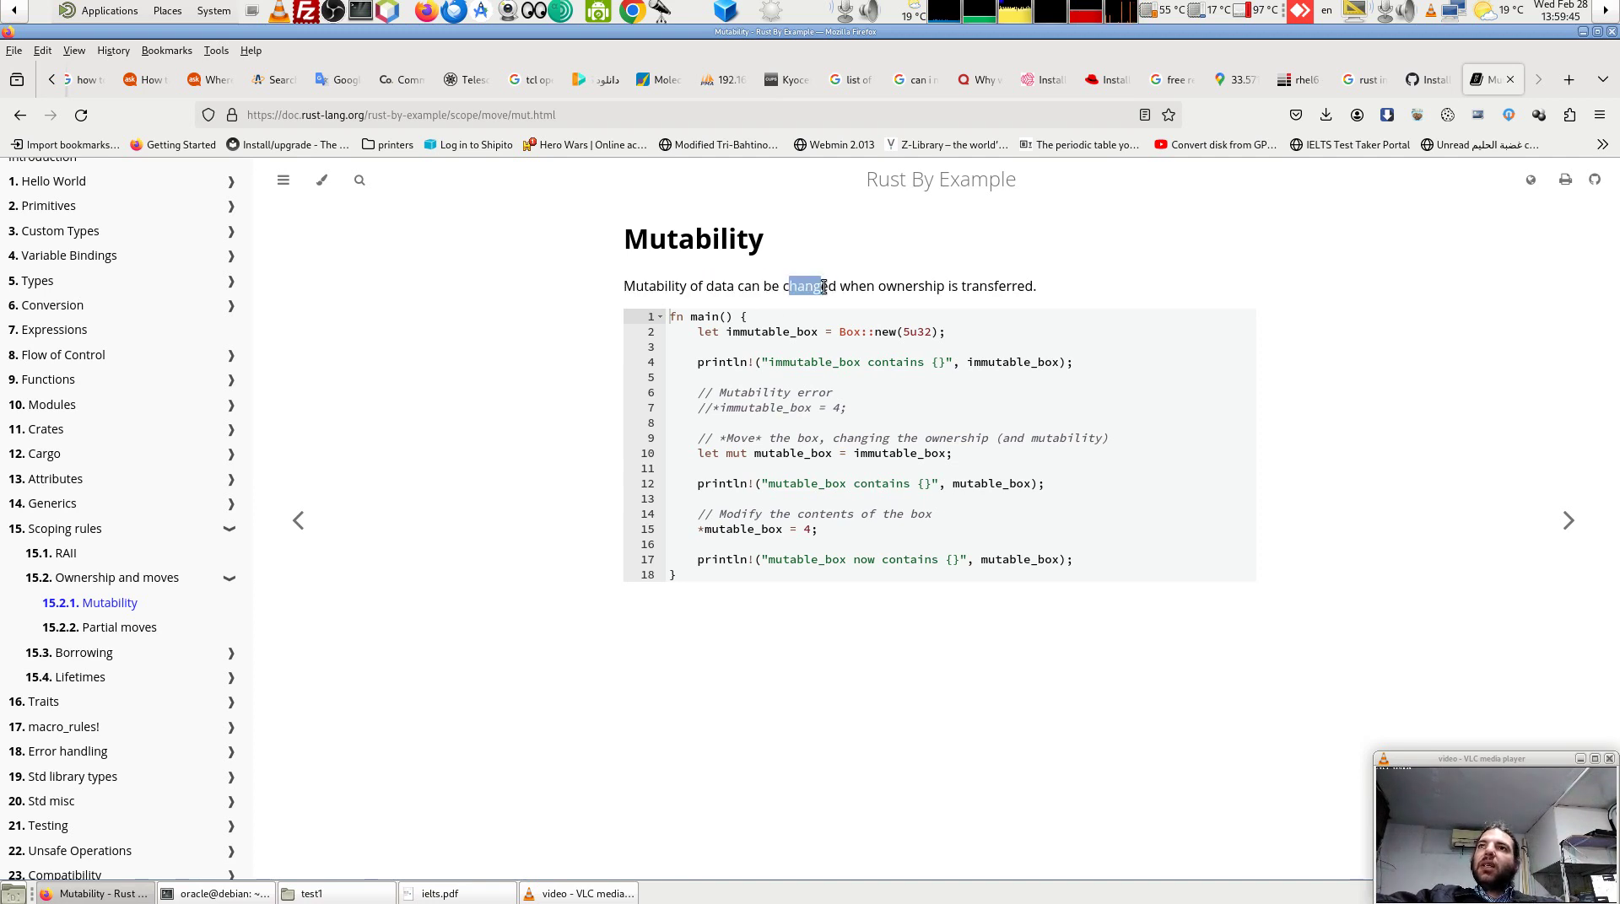
{"action": "left_click_drag", "start_coordinate": [951, 286], "coordinate": [858, 287]}
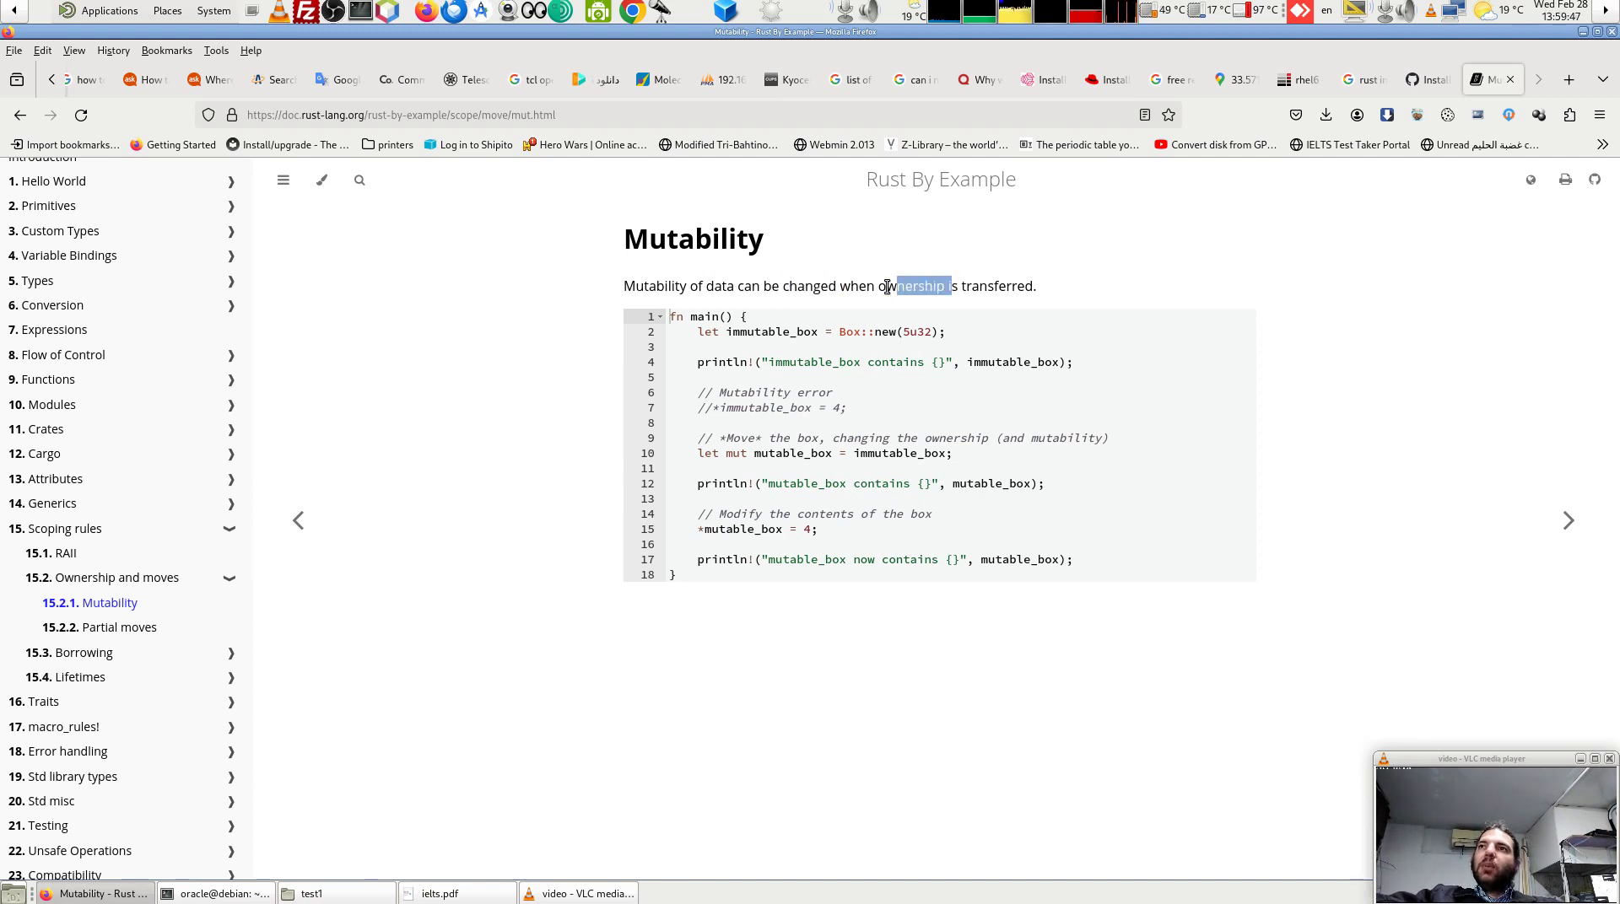
{"action": "left_click", "coordinate": [1011, 291]}
{"action": "mouse_move", "coordinate": [939, 445]}
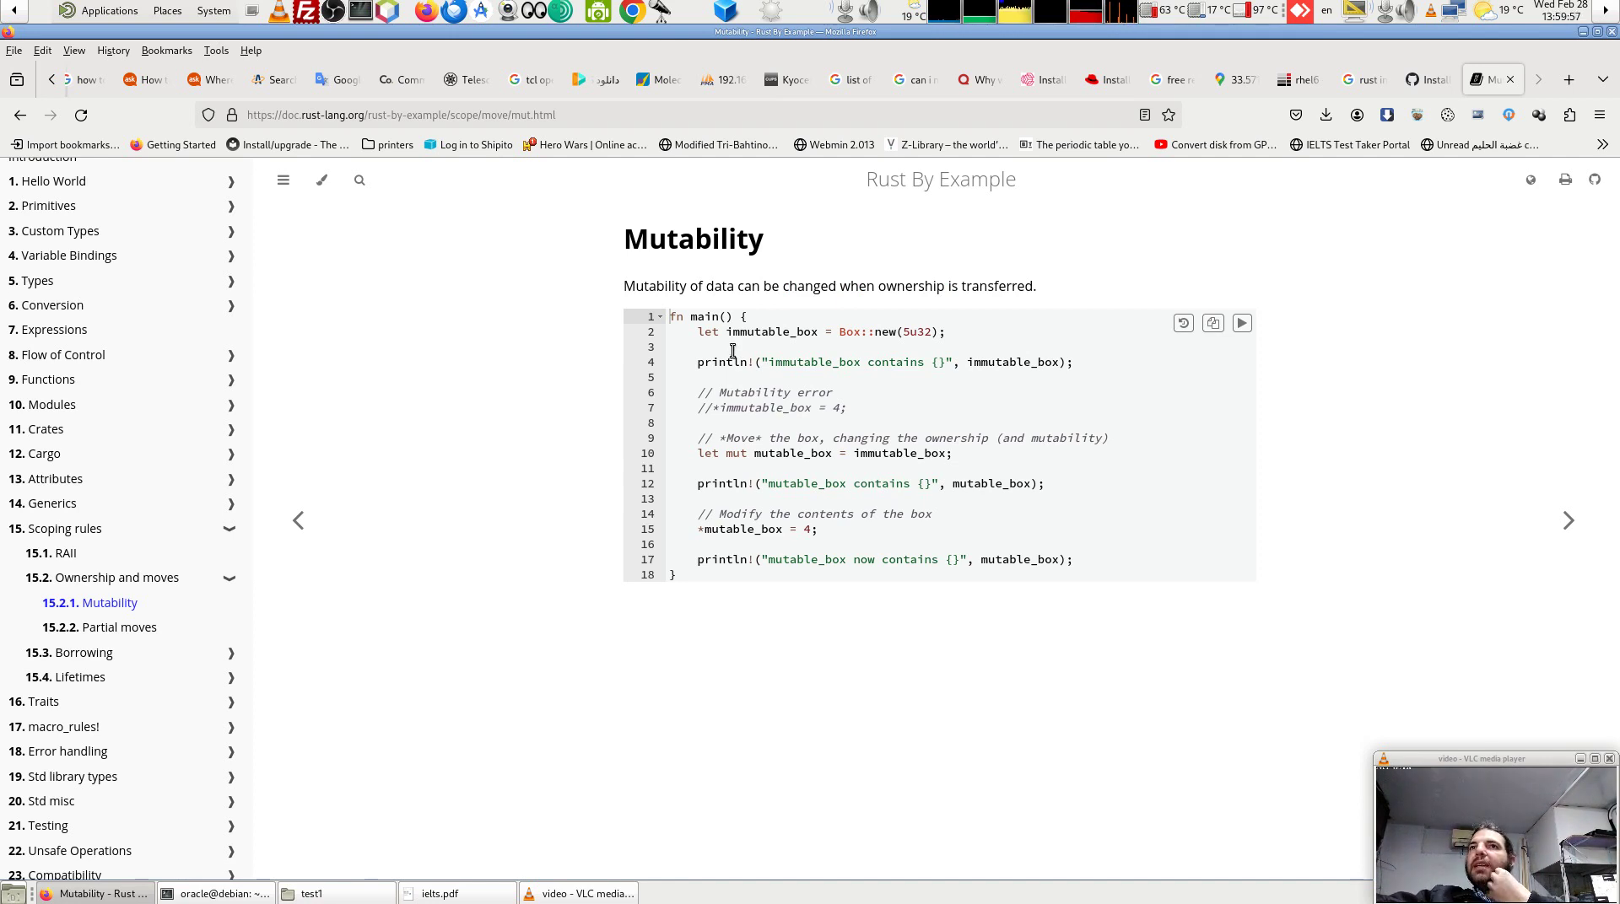
{"action": "left_click_drag", "start_coordinate": [946, 331], "coordinate": [703, 335]}
{"action": "left_click", "coordinate": [693, 333]}
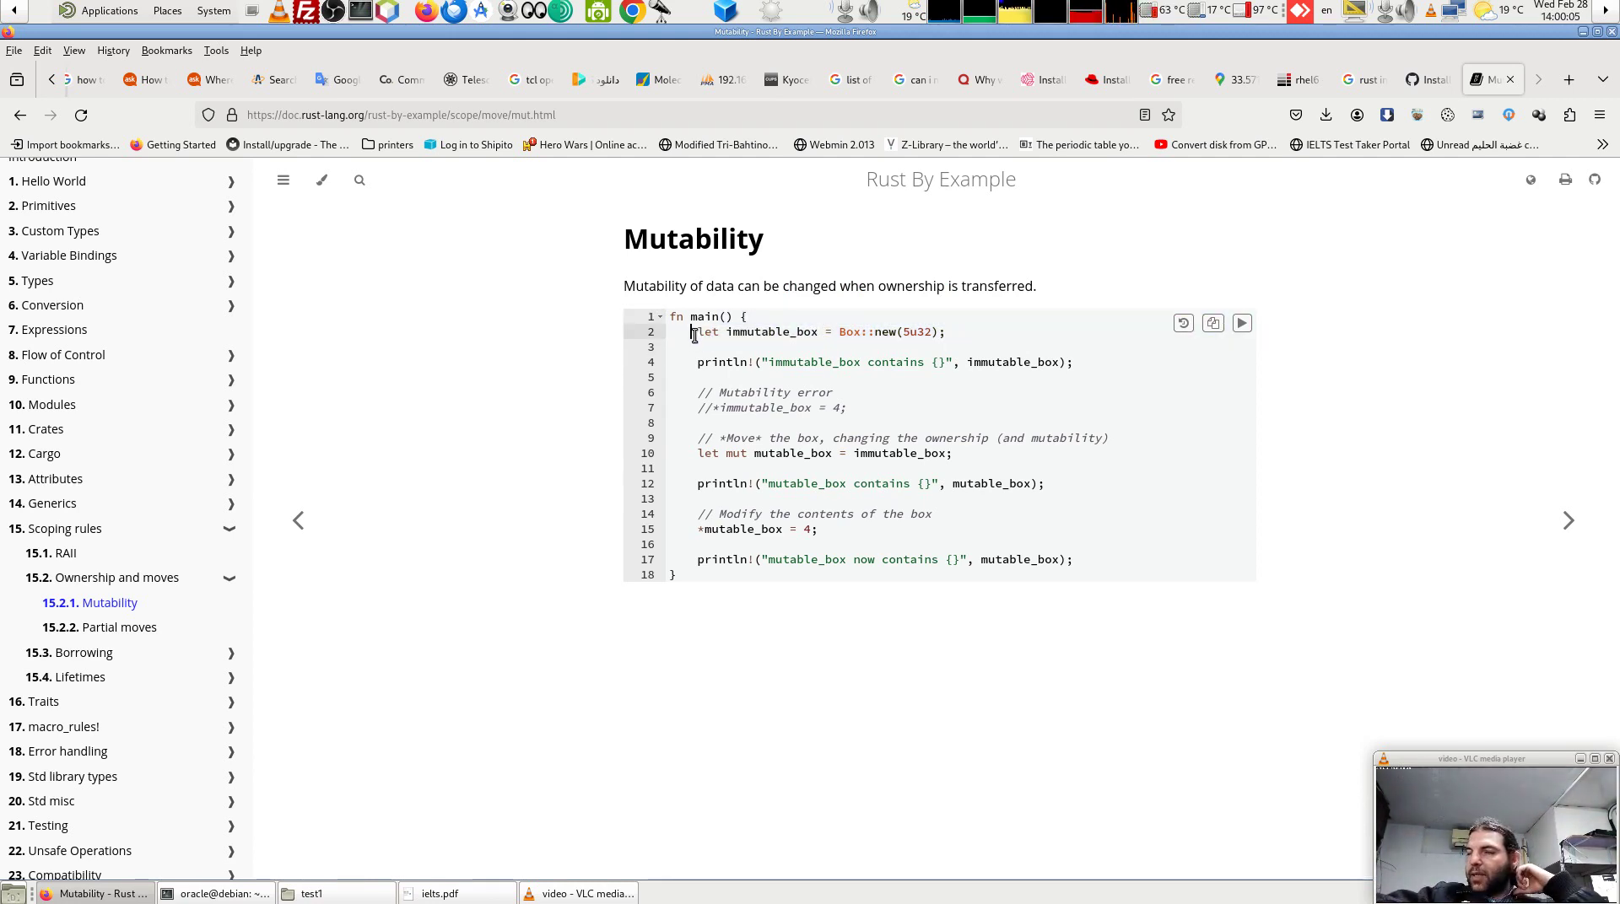
{"action": "left_click_drag", "start_coordinate": [818, 333], "coordinate": [726, 333]}
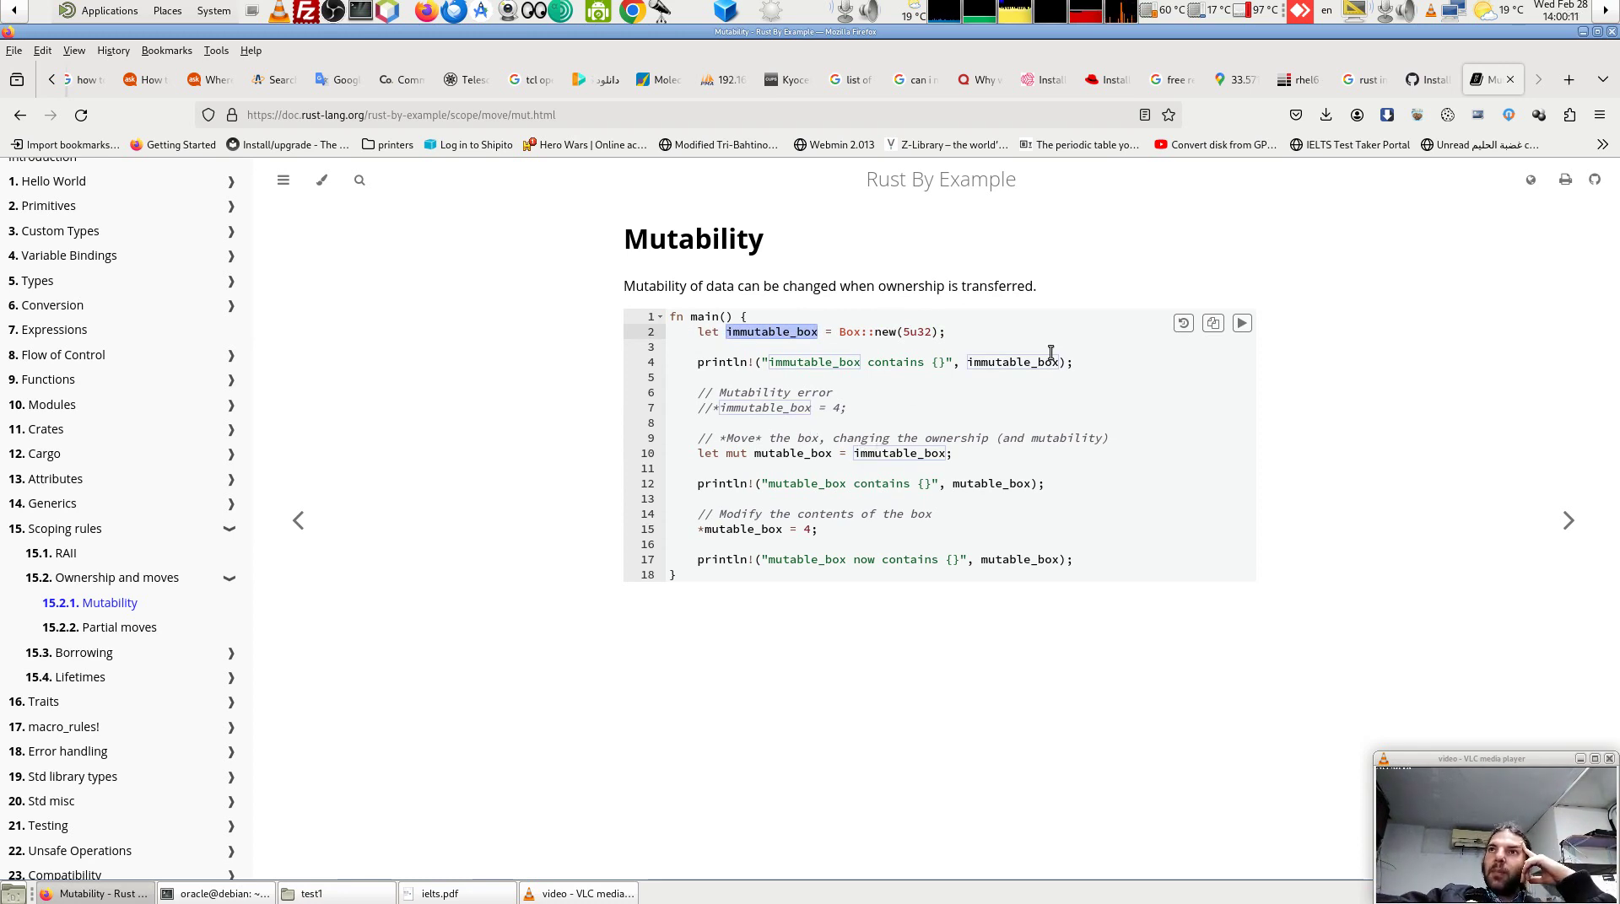
{"action": "mouse_move", "coordinate": [671, 346]}
{"action": "left_mouse_down"}
{"action": "mouse_move", "coordinate": [945, 372]}
{"action": "mouse_move", "coordinate": [911, 331]}
{"action": "left_mouse_up"}
{"action": "left_click", "coordinate": [901, 331]}
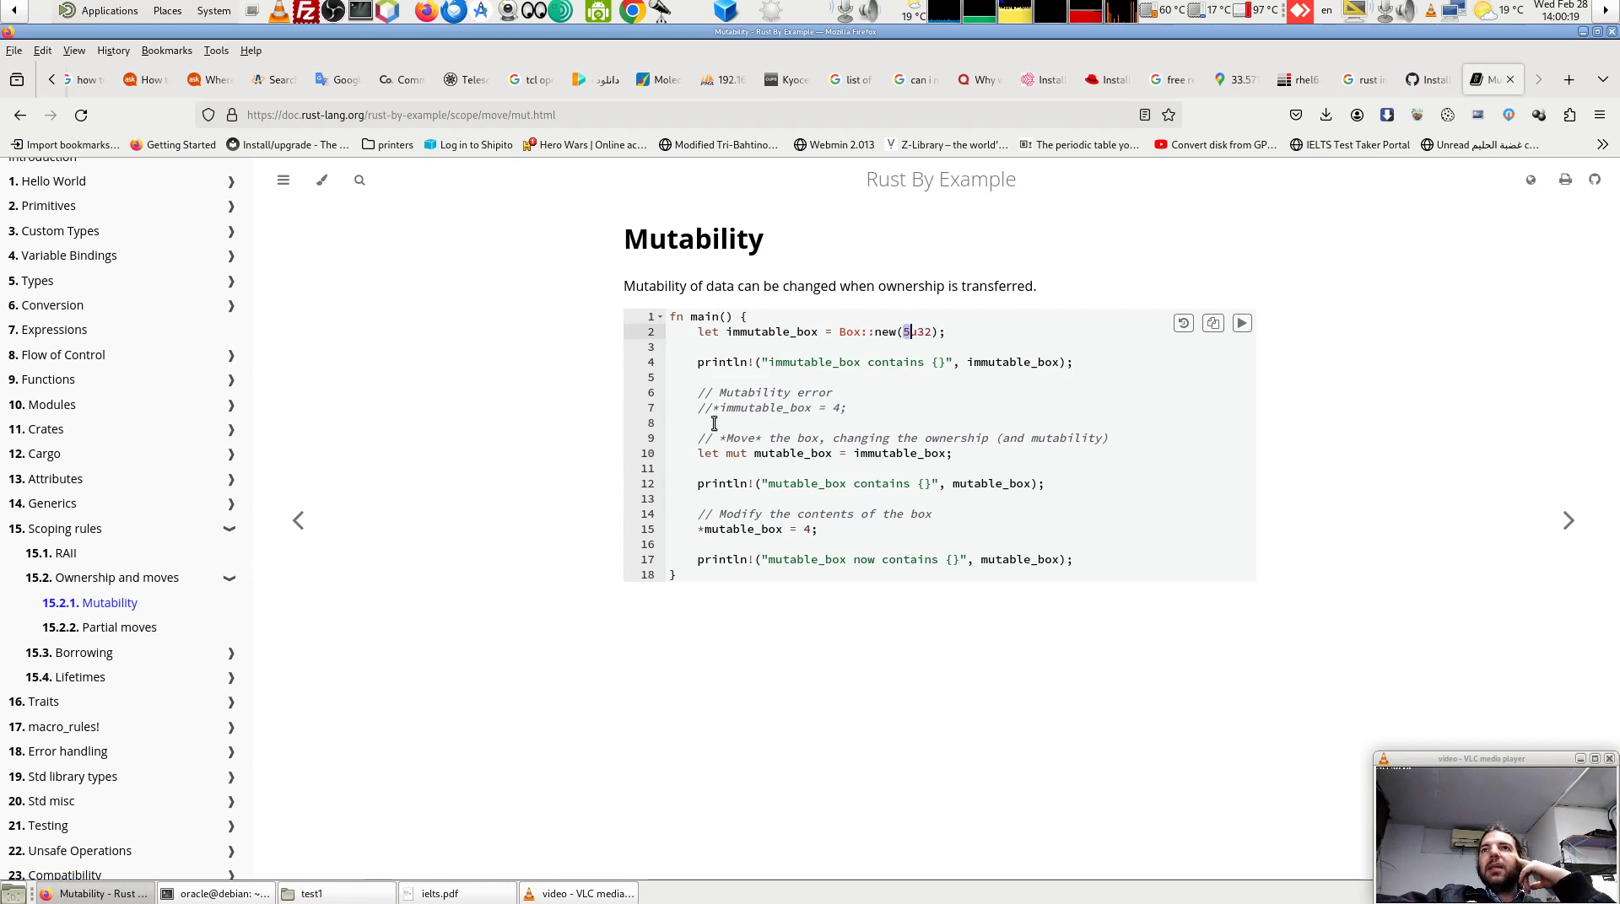
{"action": "left_click_drag", "start_coordinate": [719, 408], "coordinate": [734, 409]}
{"action": "left_click", "coordinate": [711, 409]}
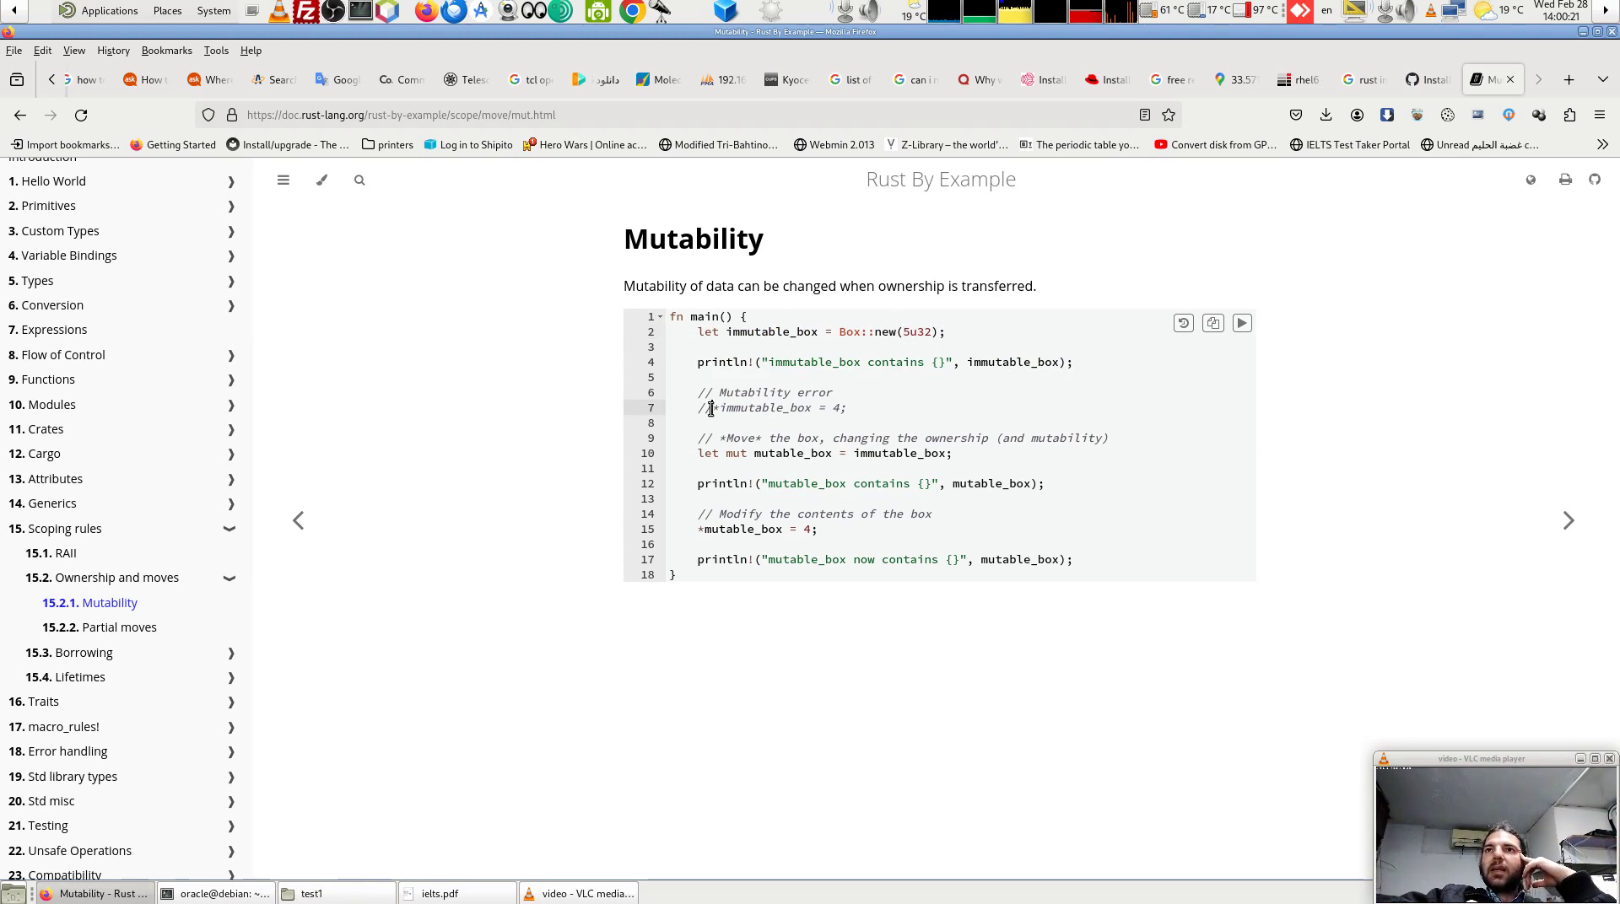
{"action": "key", "text": "BackSpace"}
{"action": "key", "text": "BackSpace"}
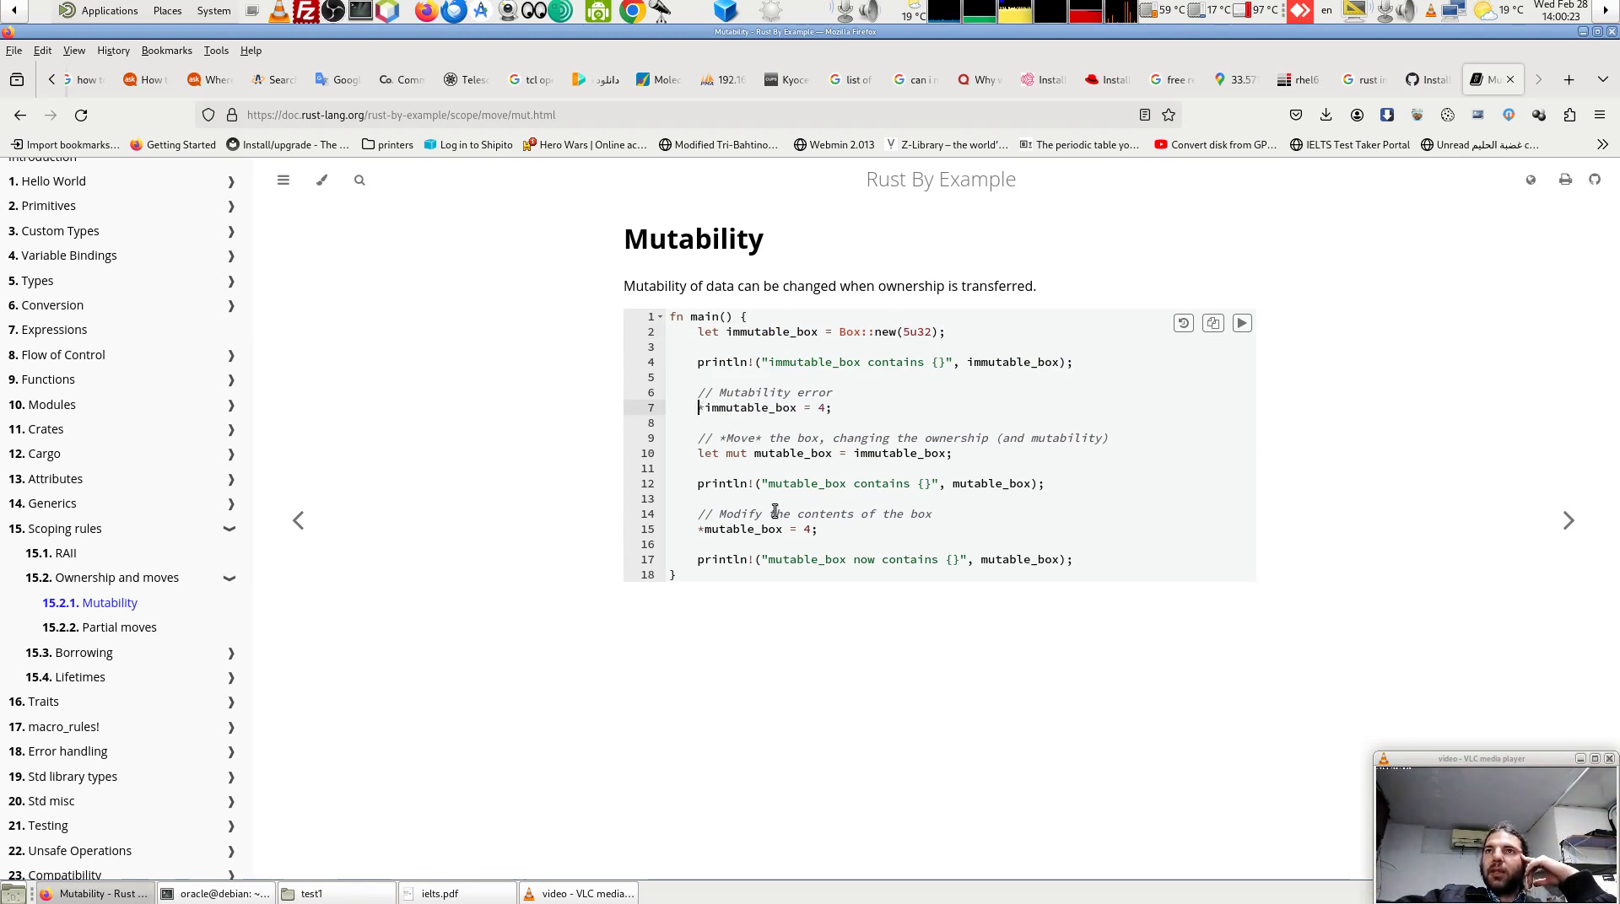
{"action": "key", "text": "shift+End"}
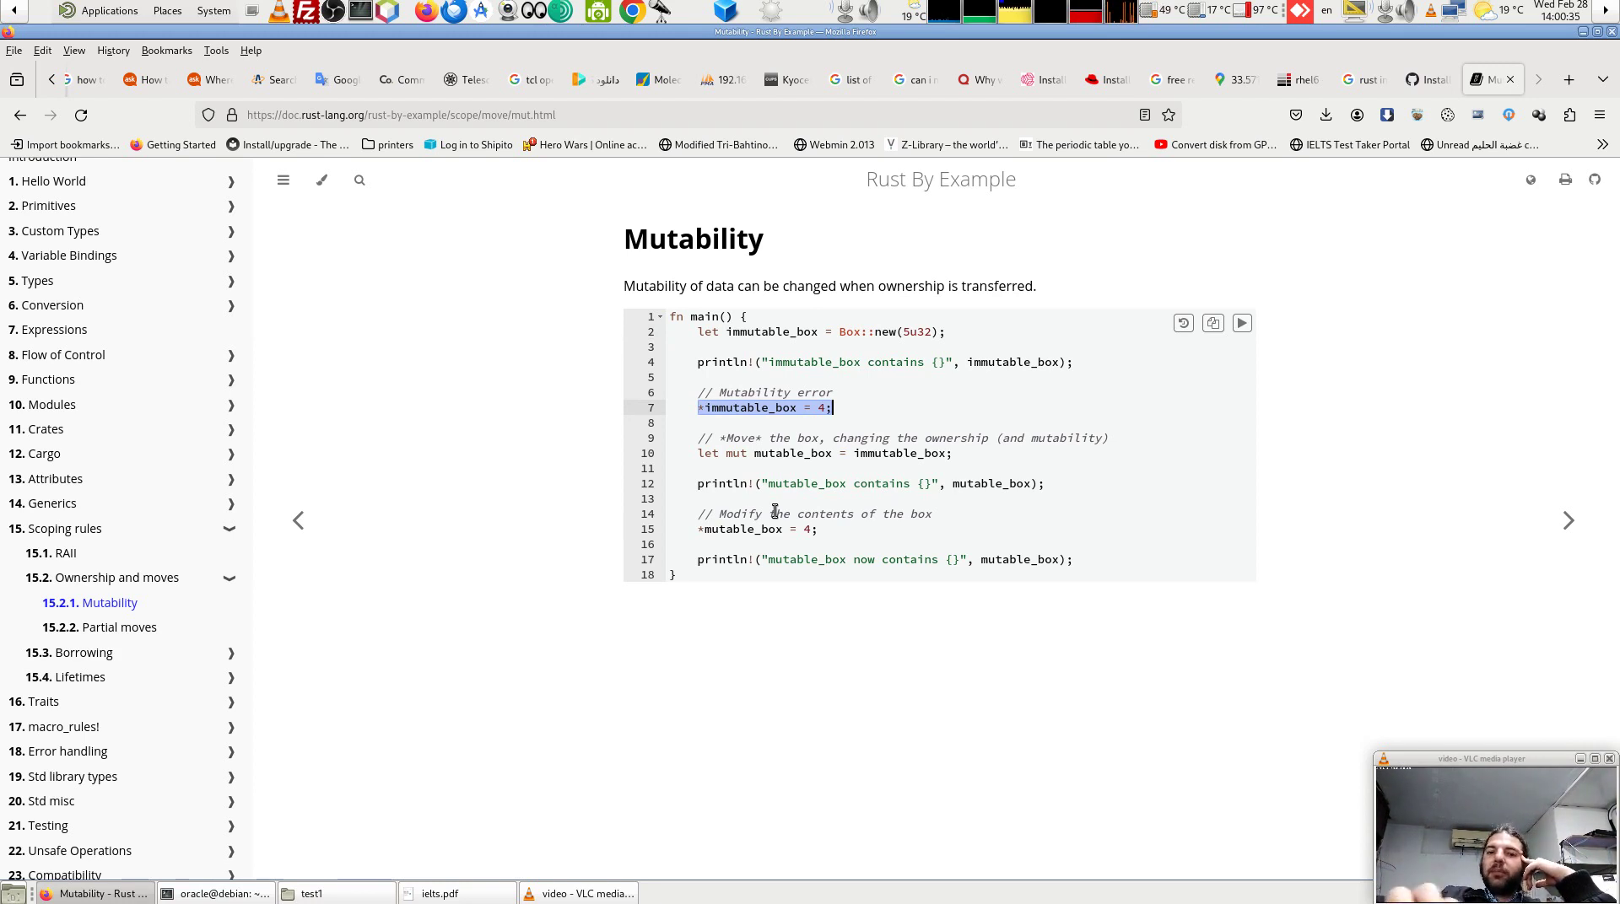
{"action": "key", "text": "ctrl+slash"}
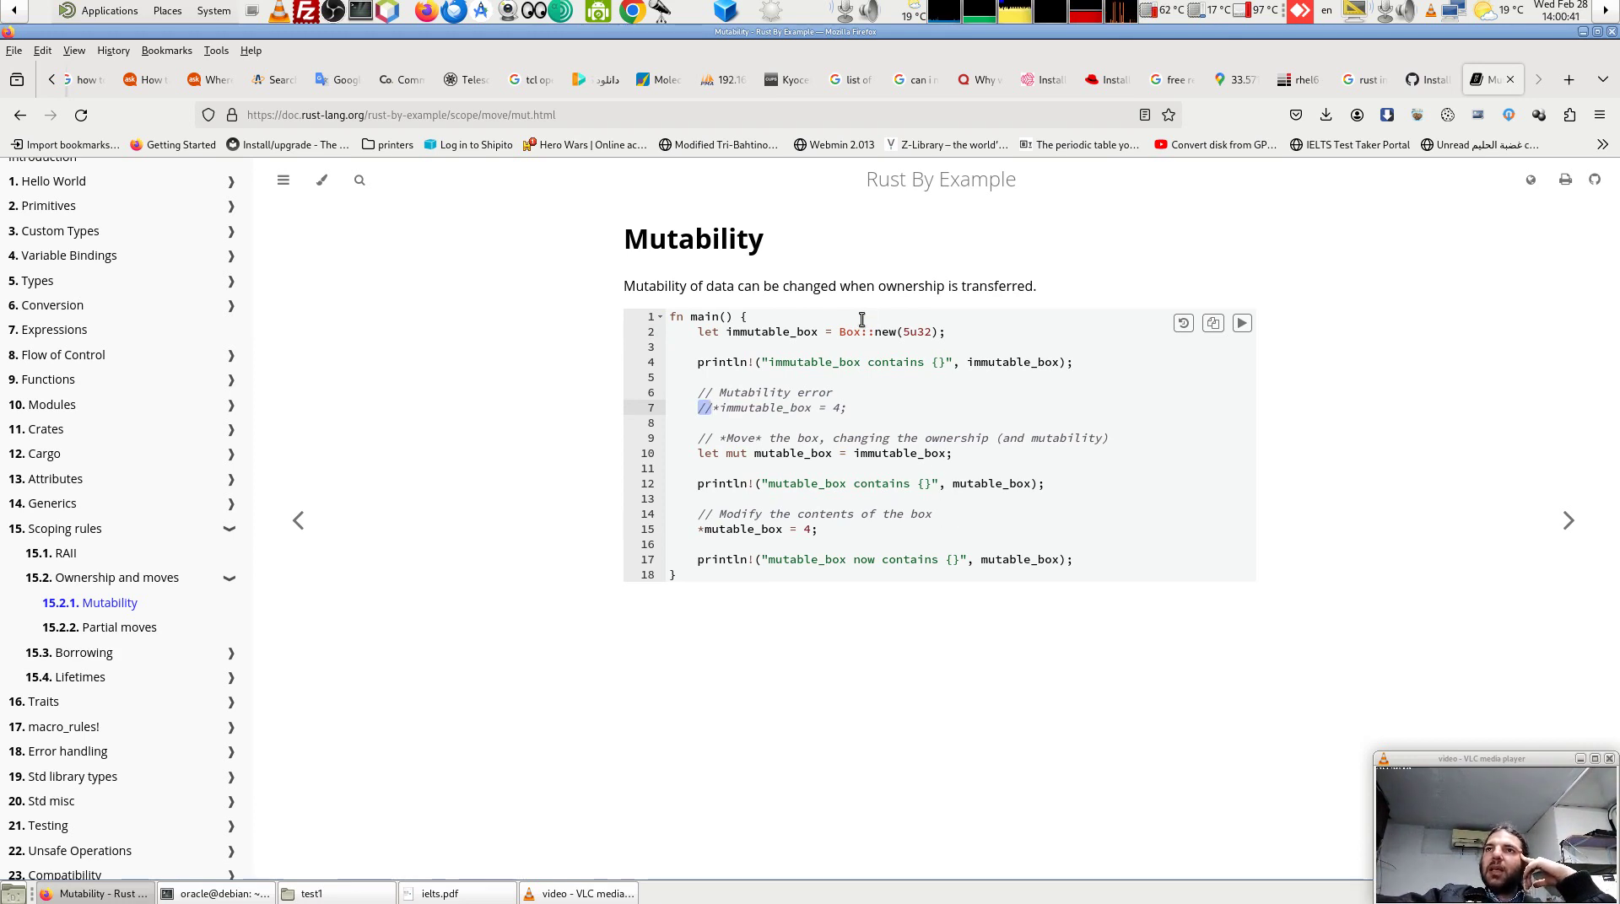
Highlight Box::new(5u32), the move into mutable_box, and each use of mutable_box and immutable_box
{"action": "left_click_drag", "start_coordinate": [840, 331], "coordinate": [949, 332]}
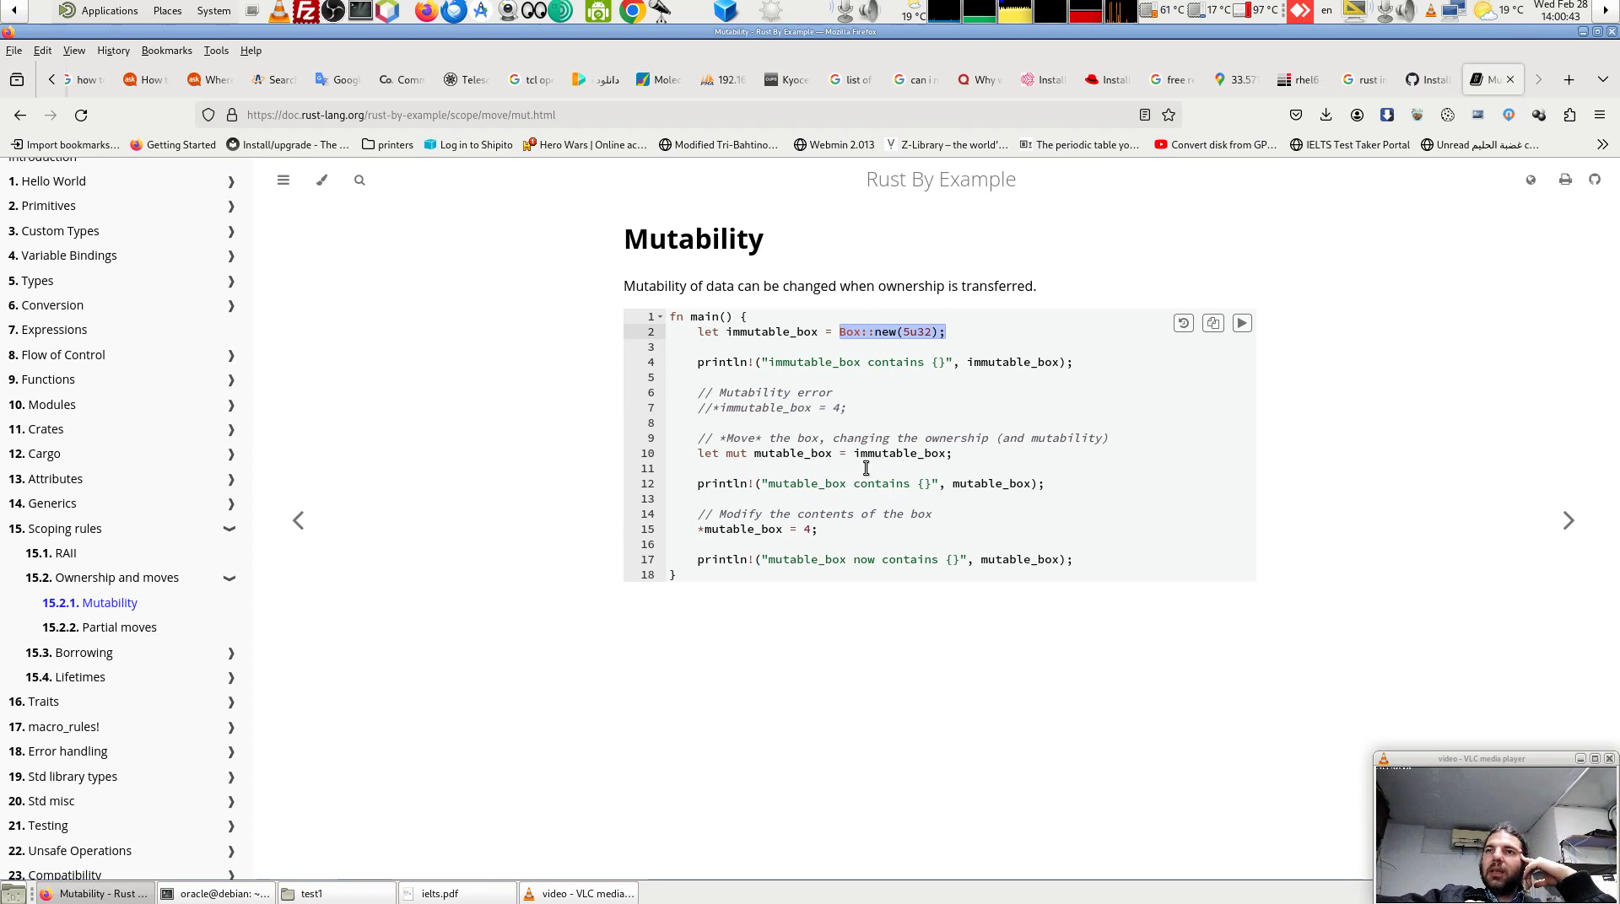
{"action": "left_click_drag", "start_coordinate": [957, 455], "coordinate": [698, 455]}
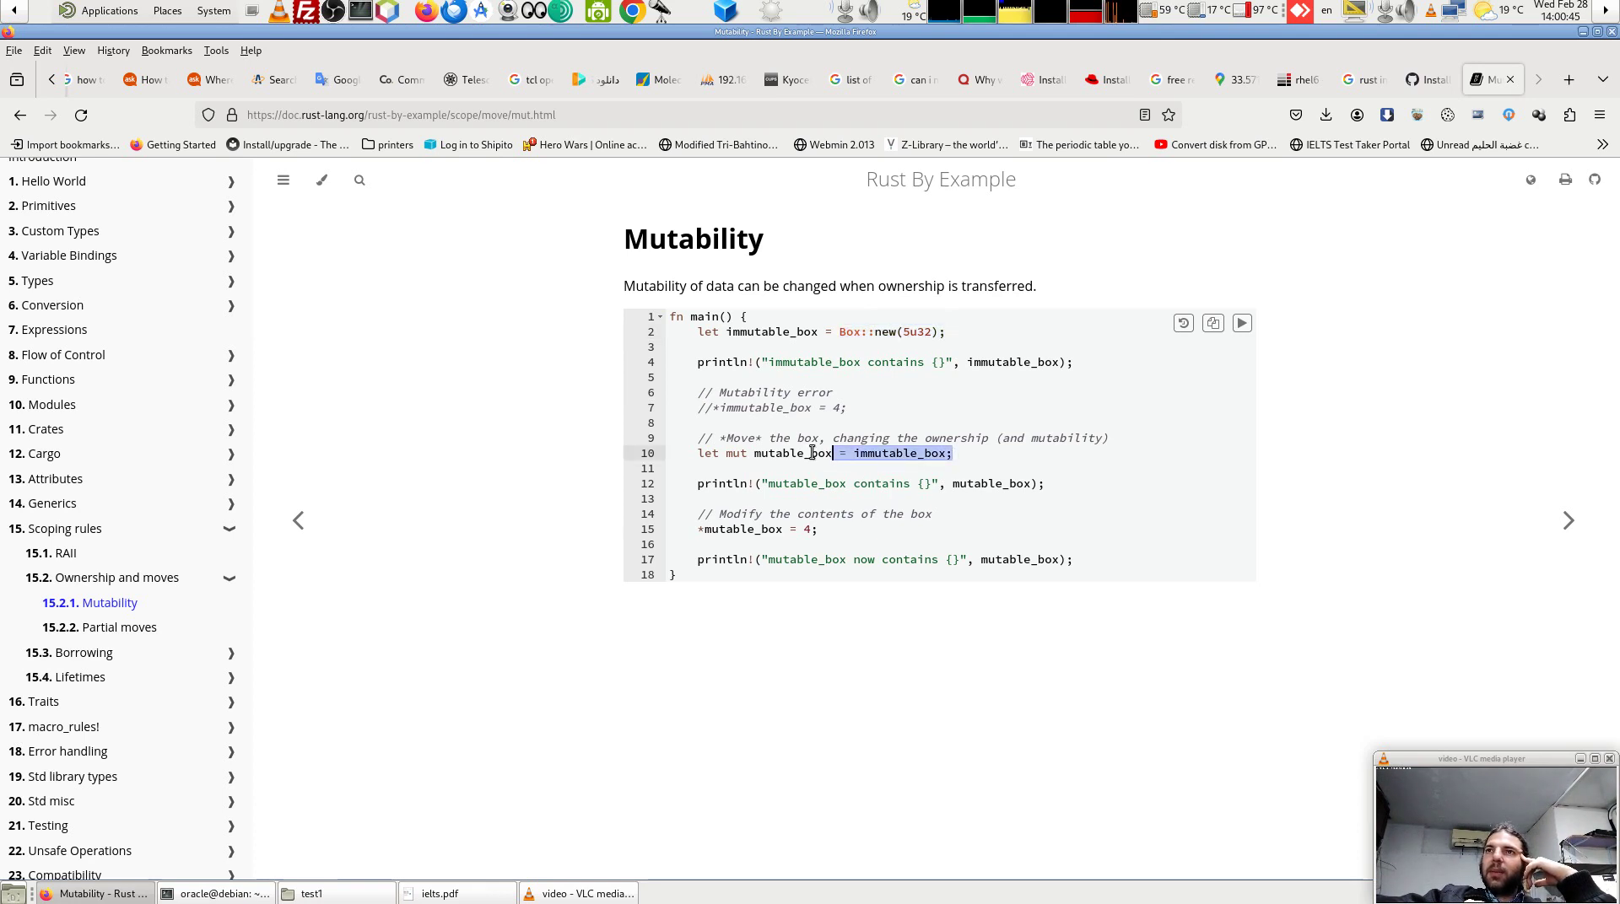
{"action": "left_click", "coordinate": [700, 468]}
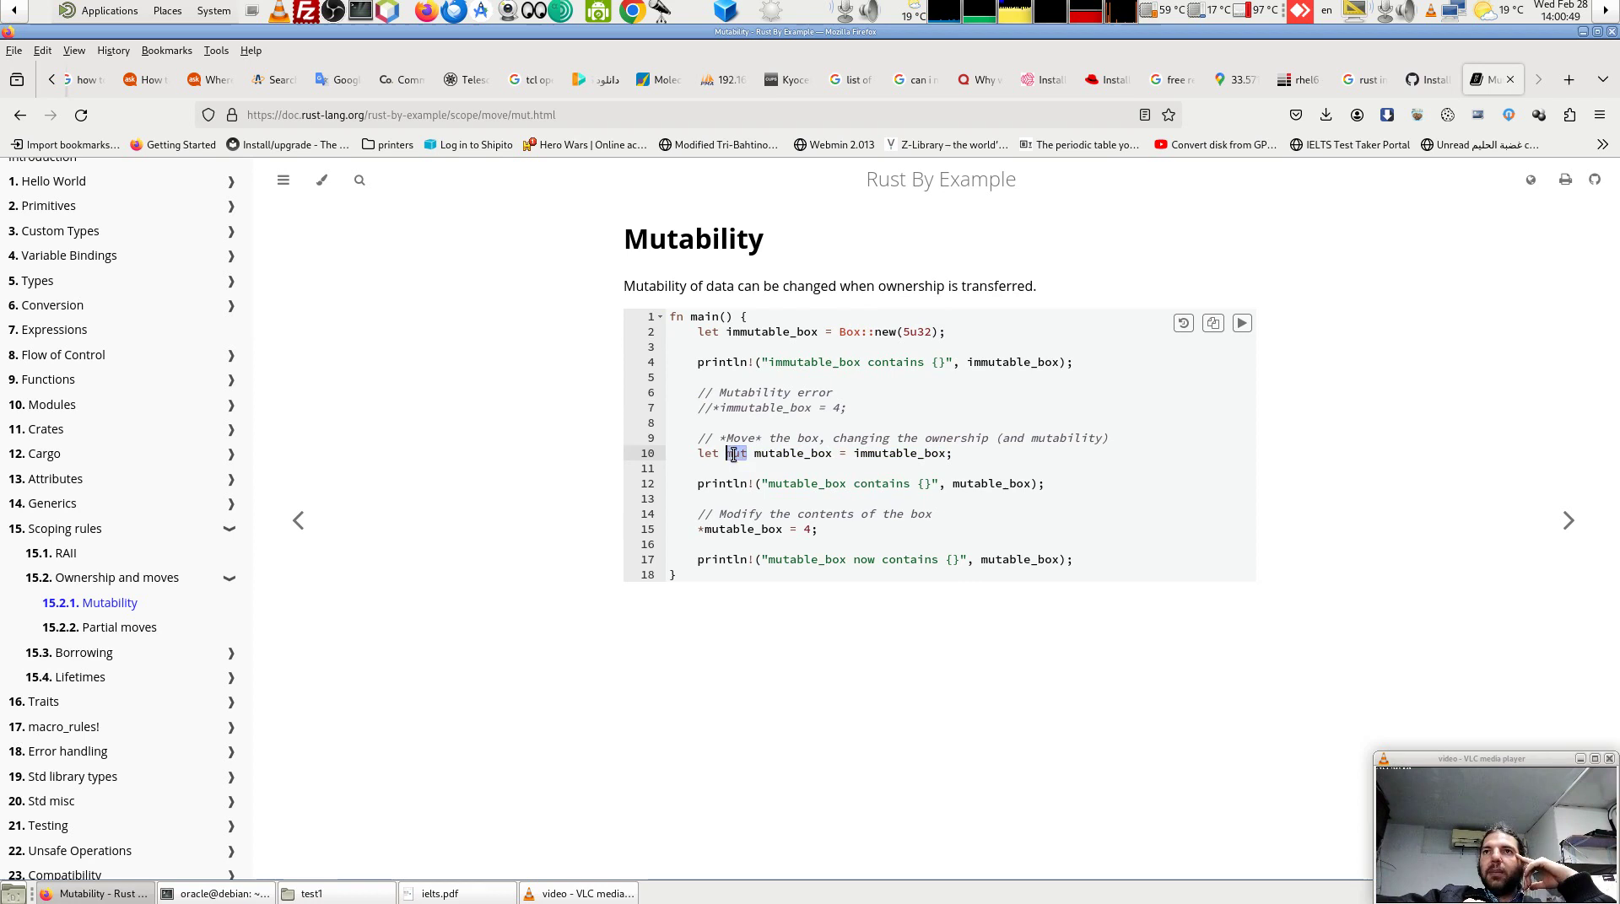
{"action": "double_click", "coordinate": [764, 454]}
{"action": "left_click", "coordinate": [953, 525]}
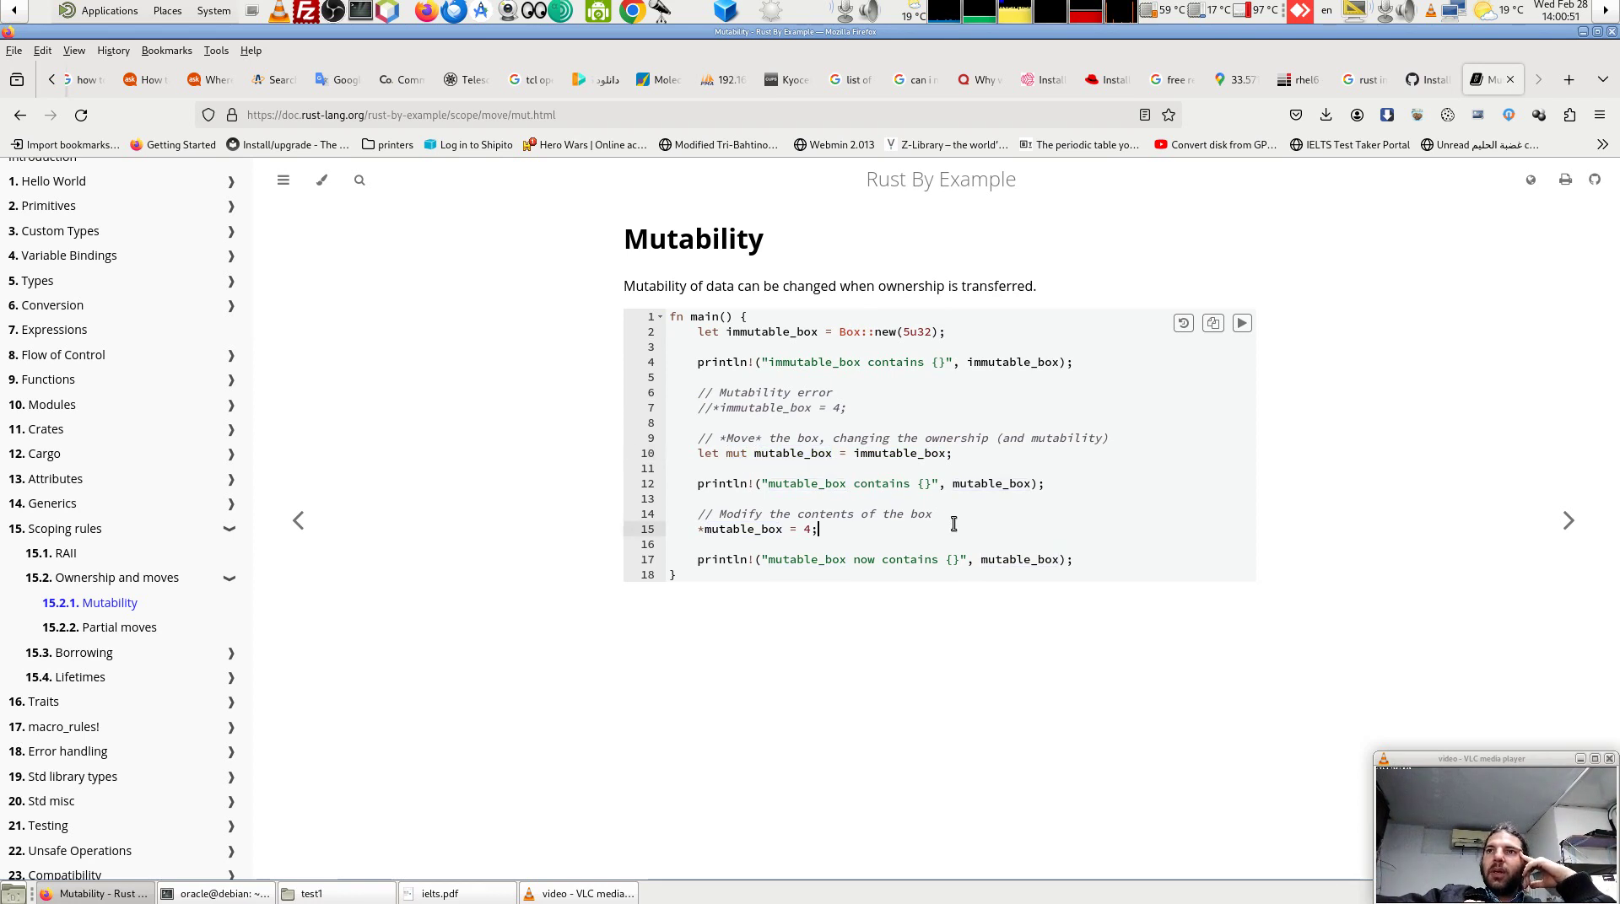
{"action": "double_click", "coordinate": [978, 484]}
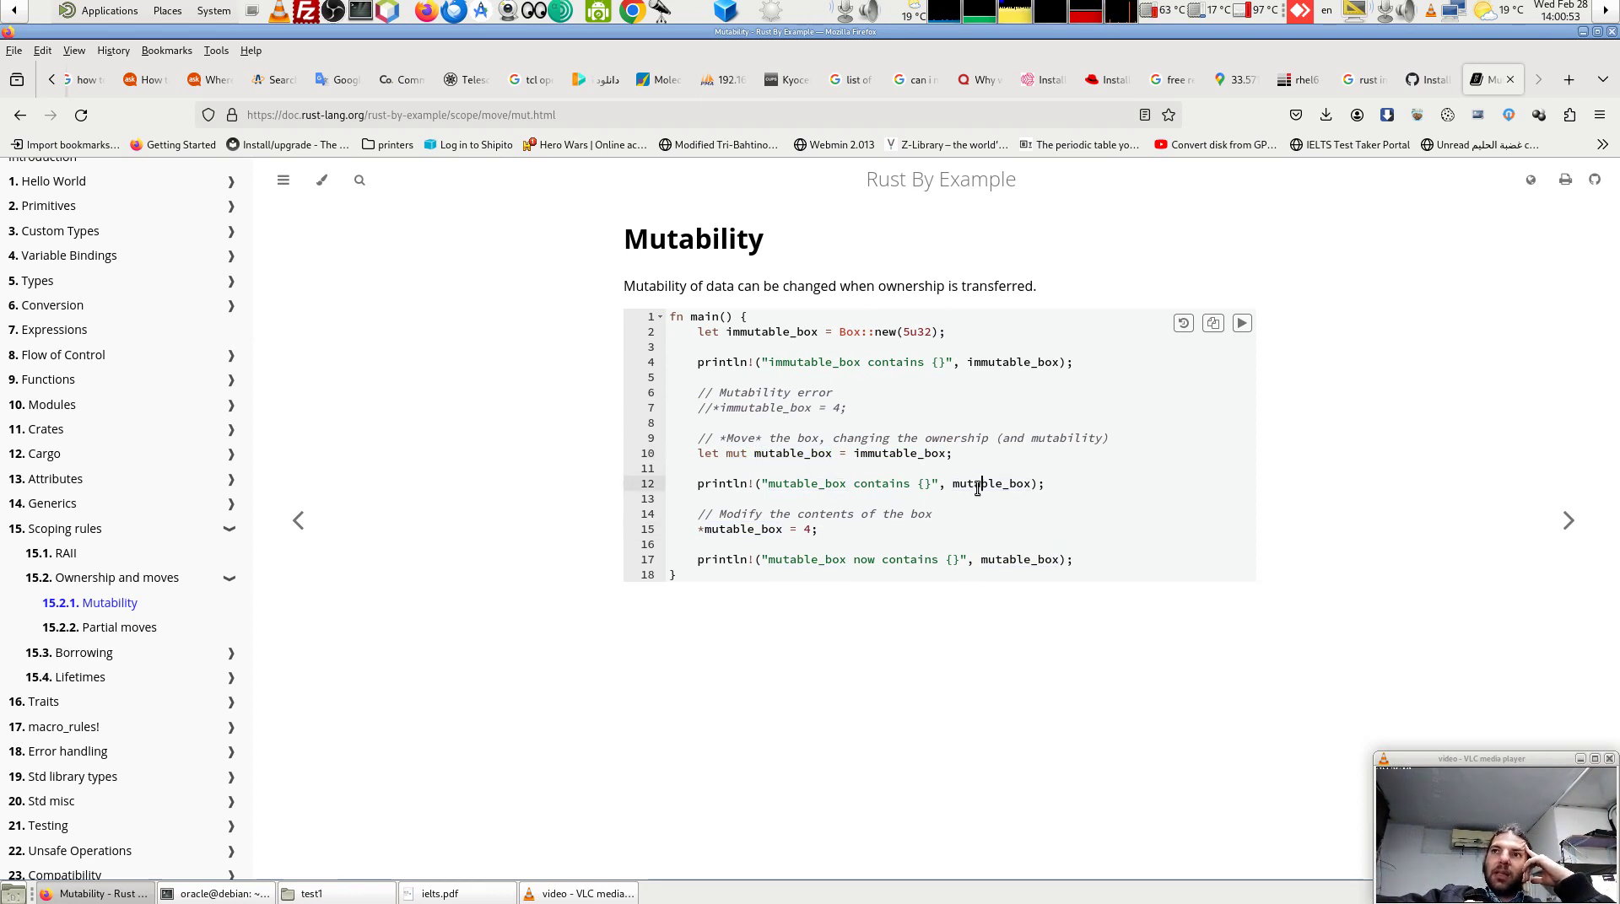
{"action": "double_click", "coordinate": [913, 453]}
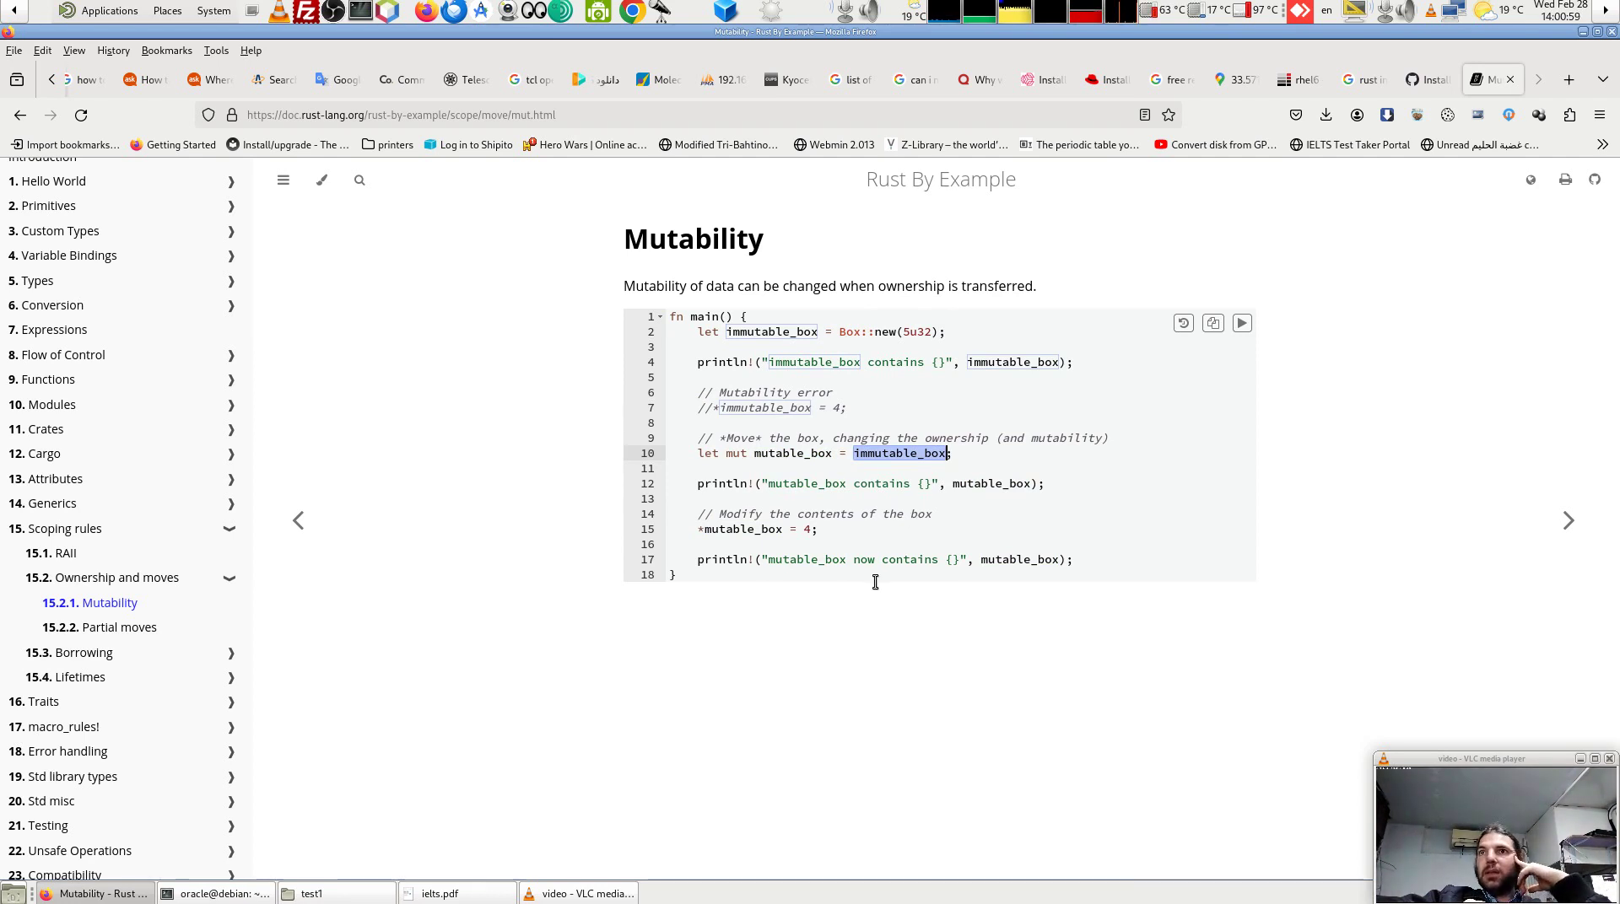
{"action": "left_click", "coordinate": [820, 532]}
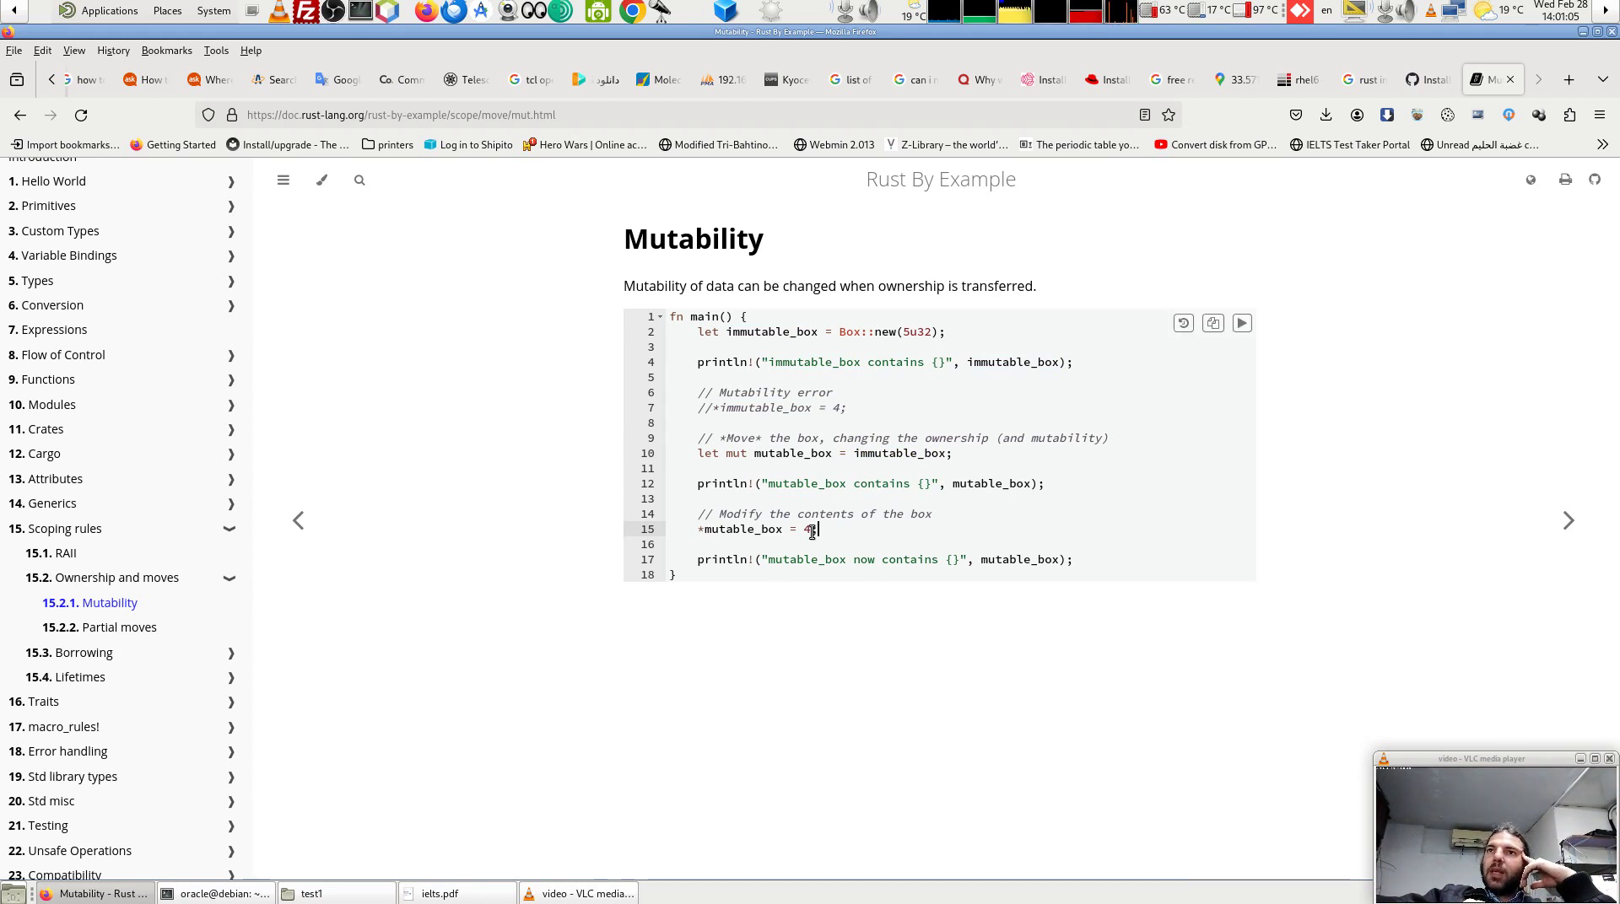
Highlight line 15 assigning 4 through mutable_box, then go to 15.2.2 Partial moves
{"action": "left_click_drag", "start_coordinate": [818, 528], "coordinate": [689, 533]}
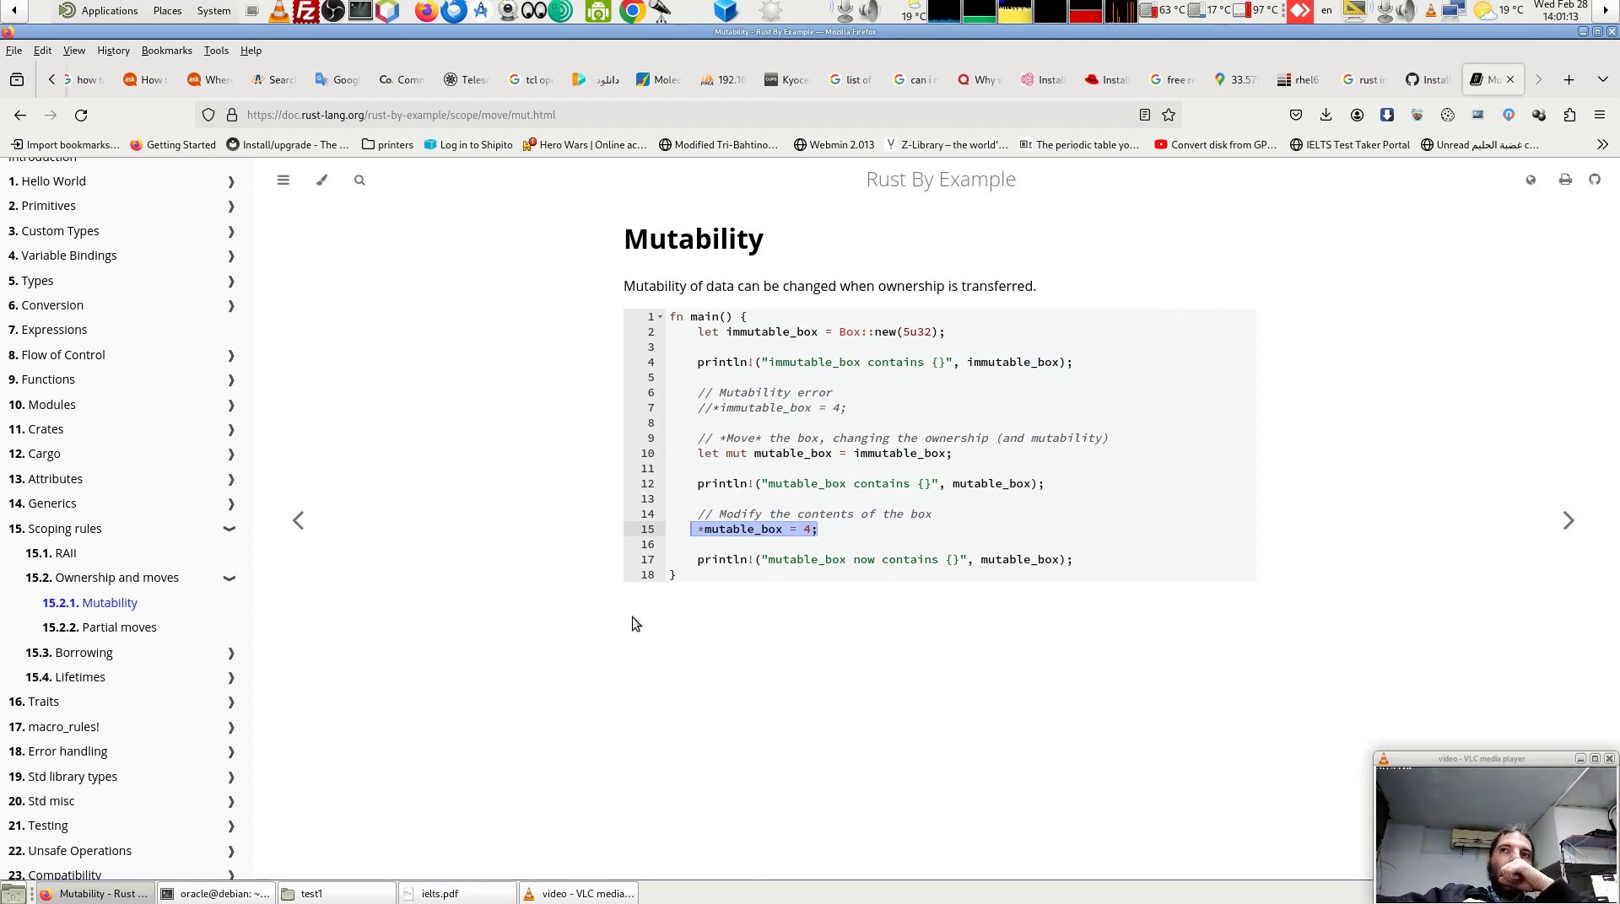
{"action": "left_click", "coordinate": [808, 529]}
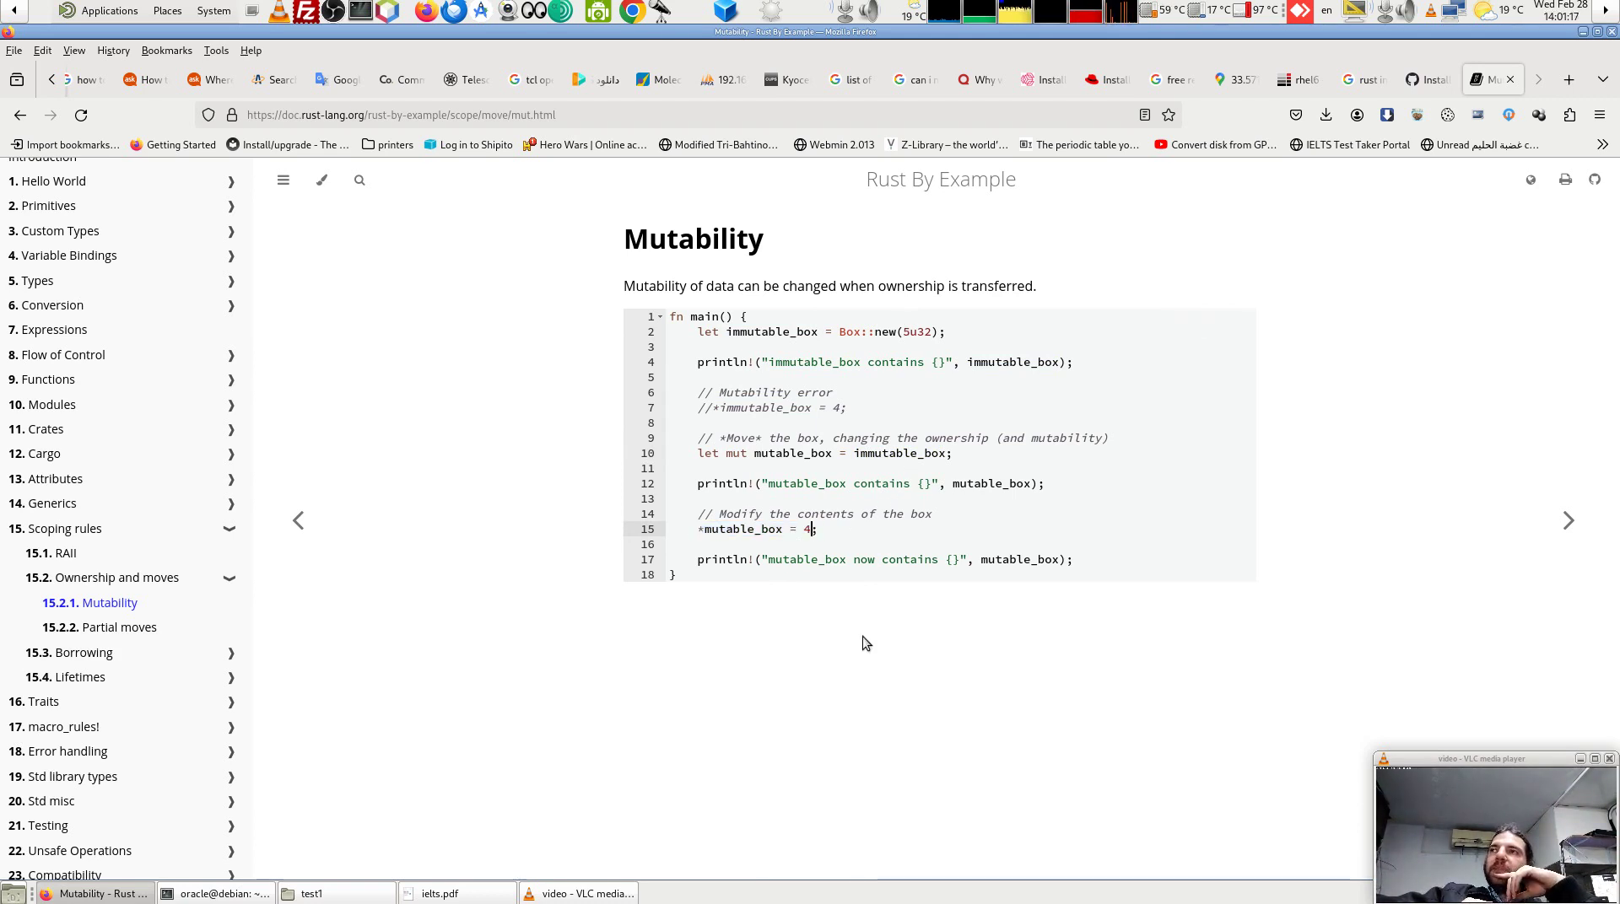
{"action": "left_click", "coordinate": [135, 628]}
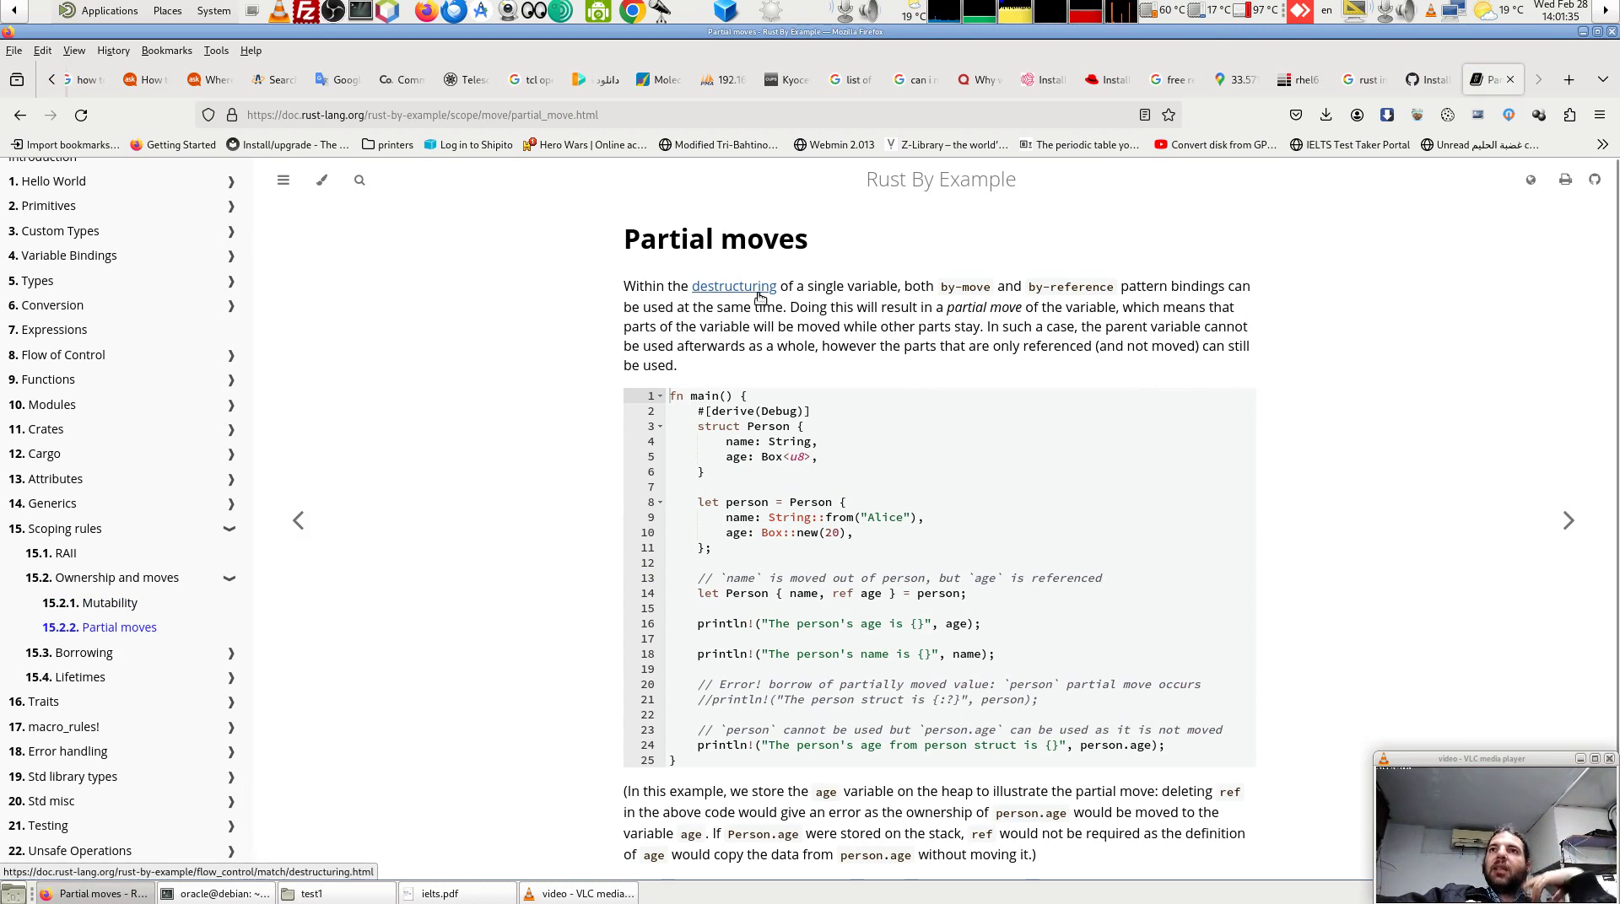
{"action": "left_click_drag", "start_coordinate": [905, 287], "coordinate": [1110, 291]}
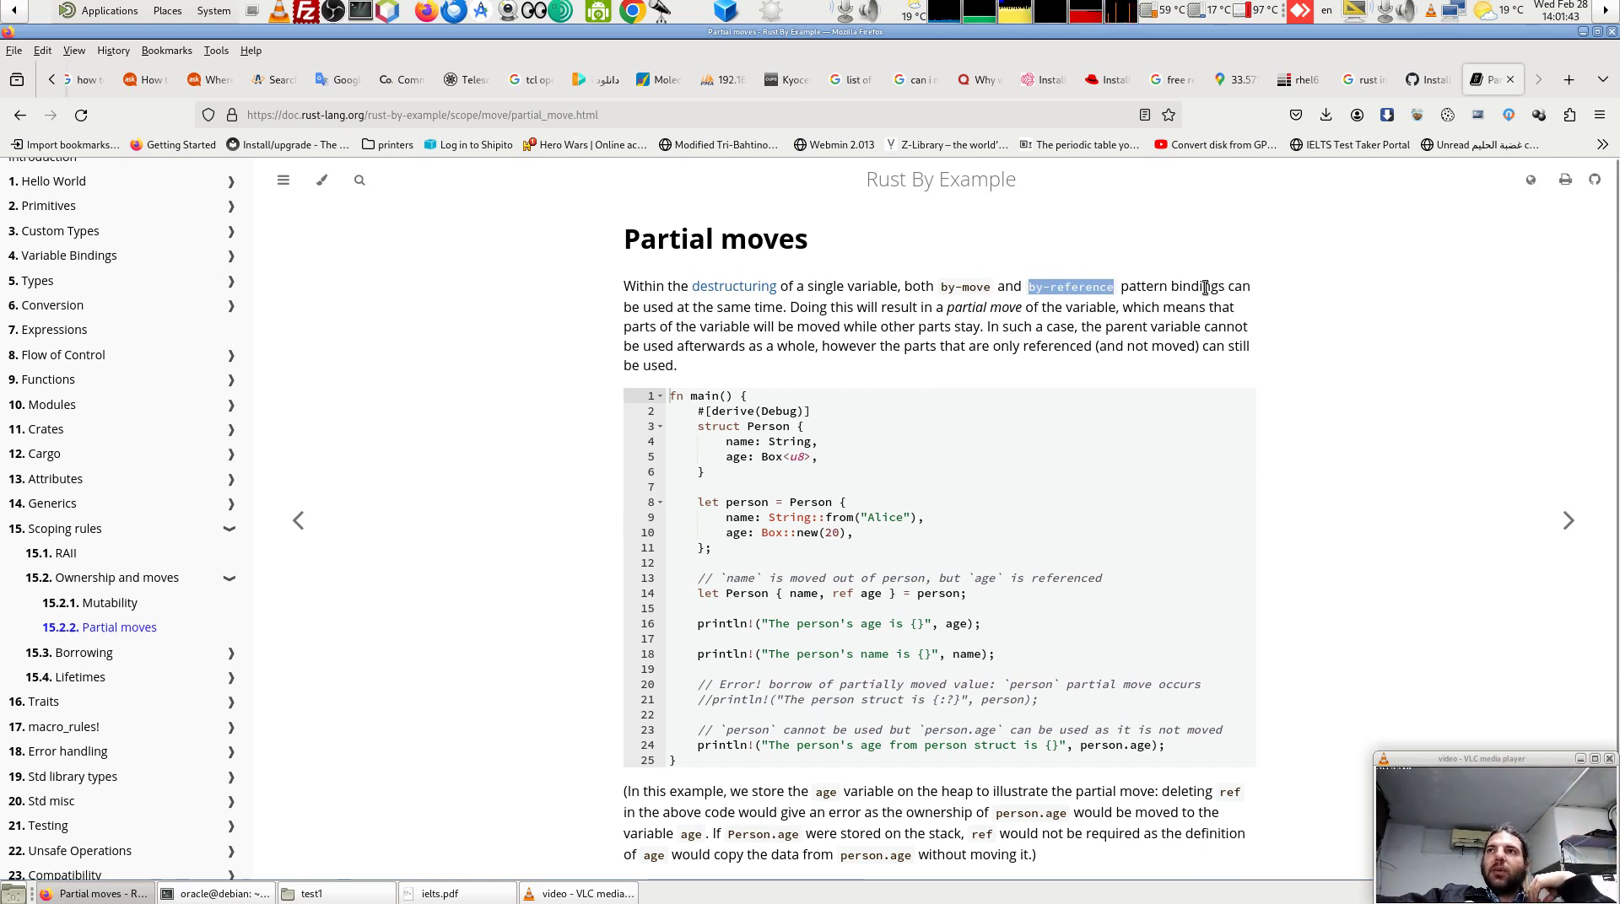
{"action": "left_click_drag", "start_coordinate": [1234, 286], "coordinate": [1125, 287]}
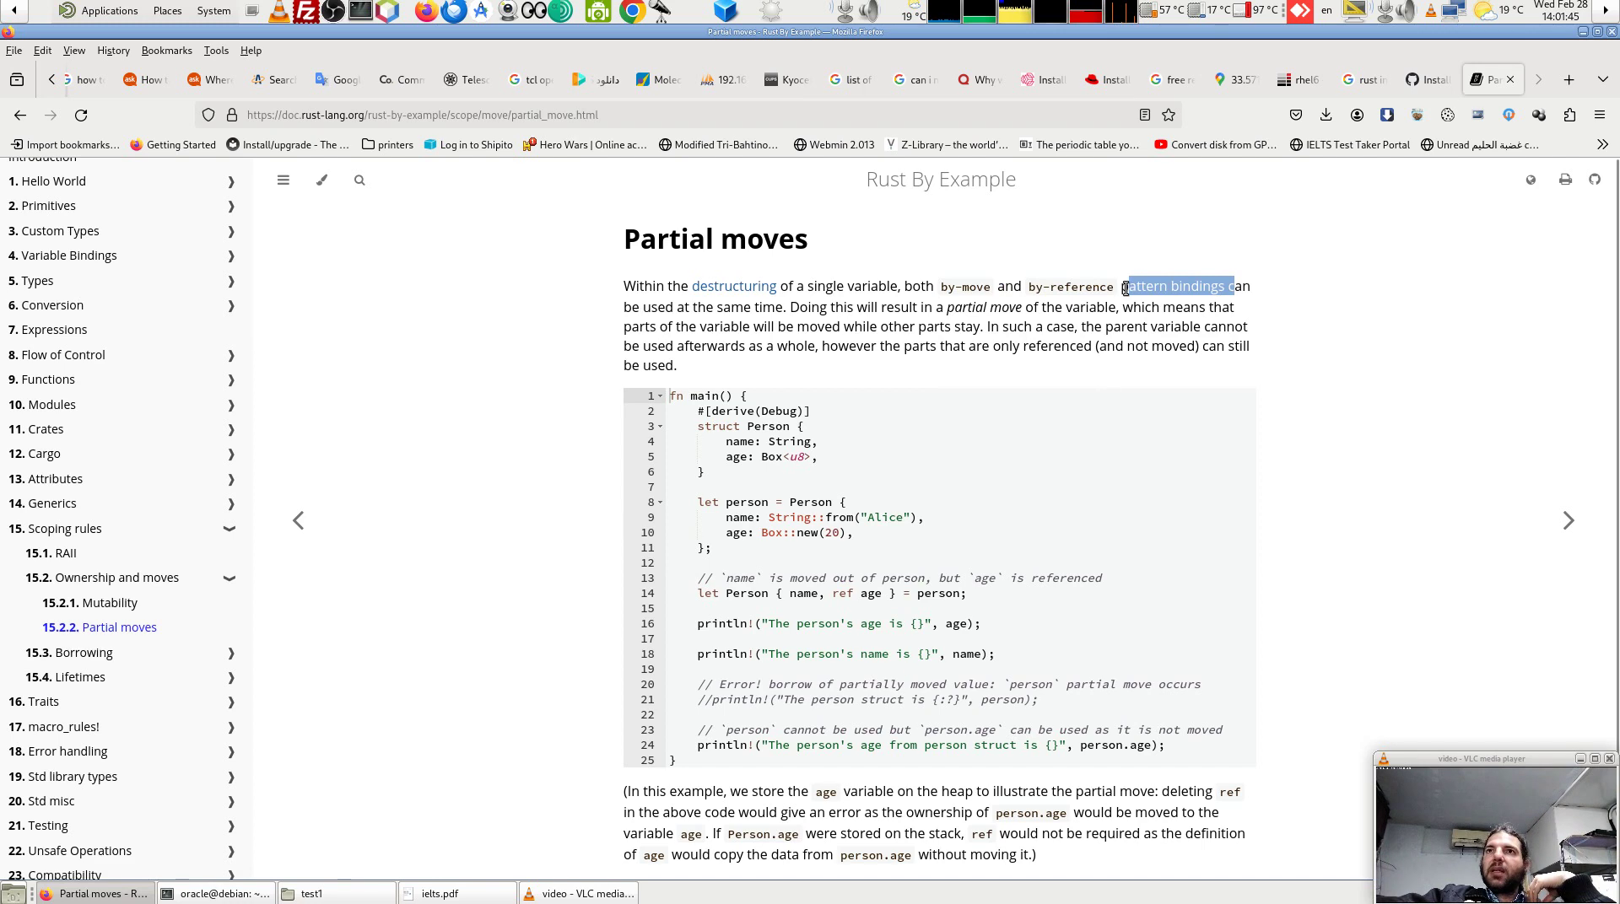
{"action": "left_click", "coordinate": [1143, 290]}
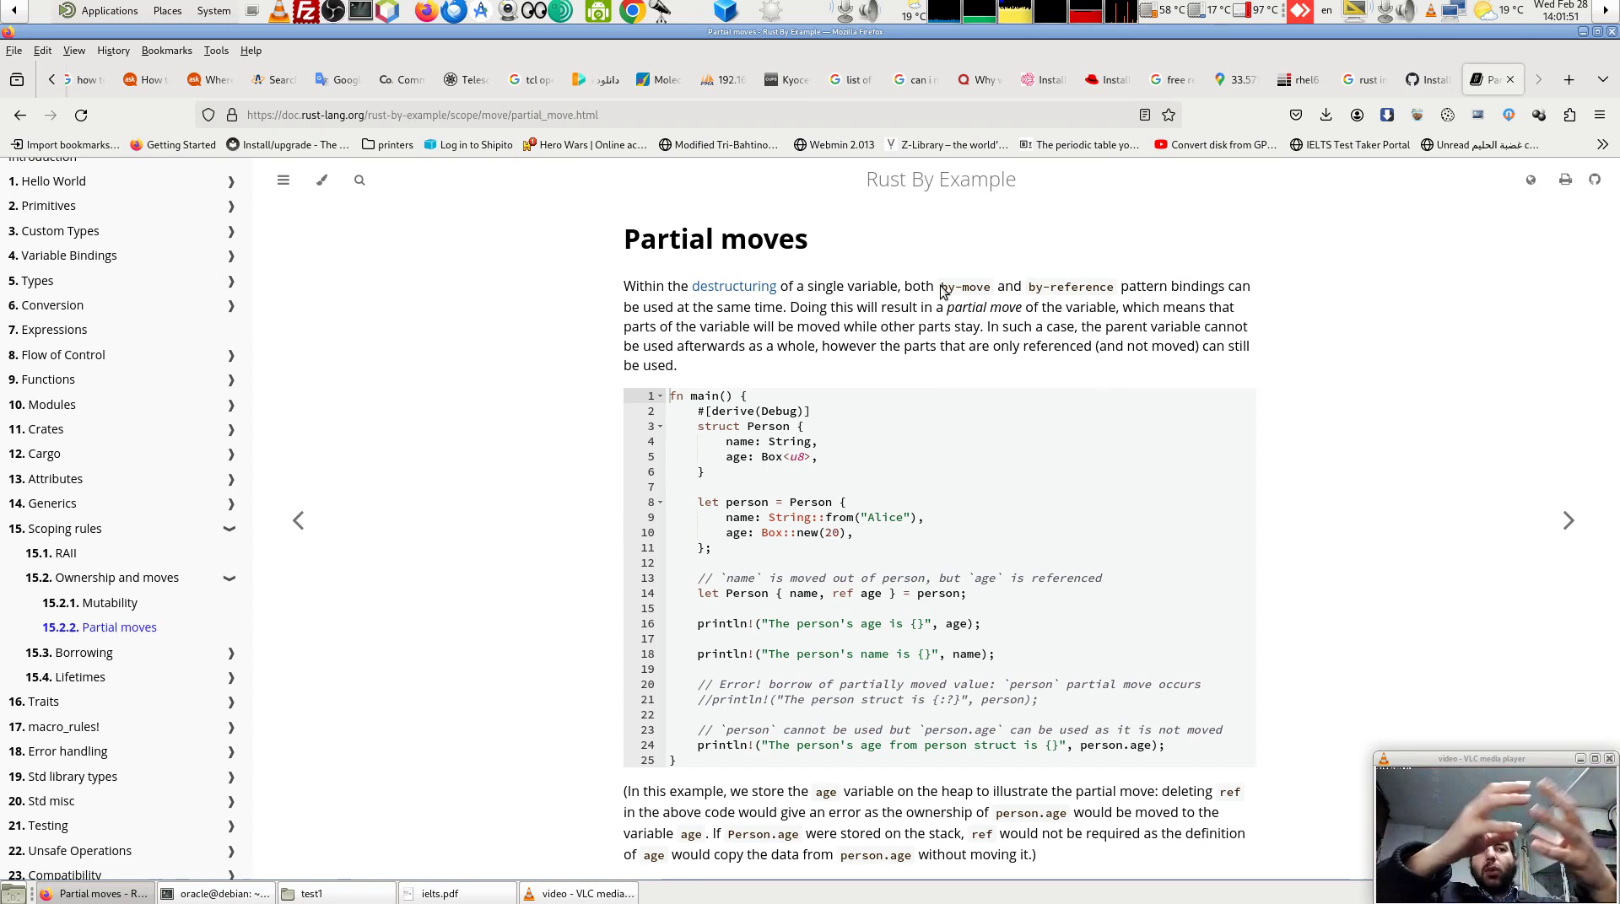
{"action": "left_click_drag", "start_coordinate": [941, 289], "coordinate": [1121, 295]}
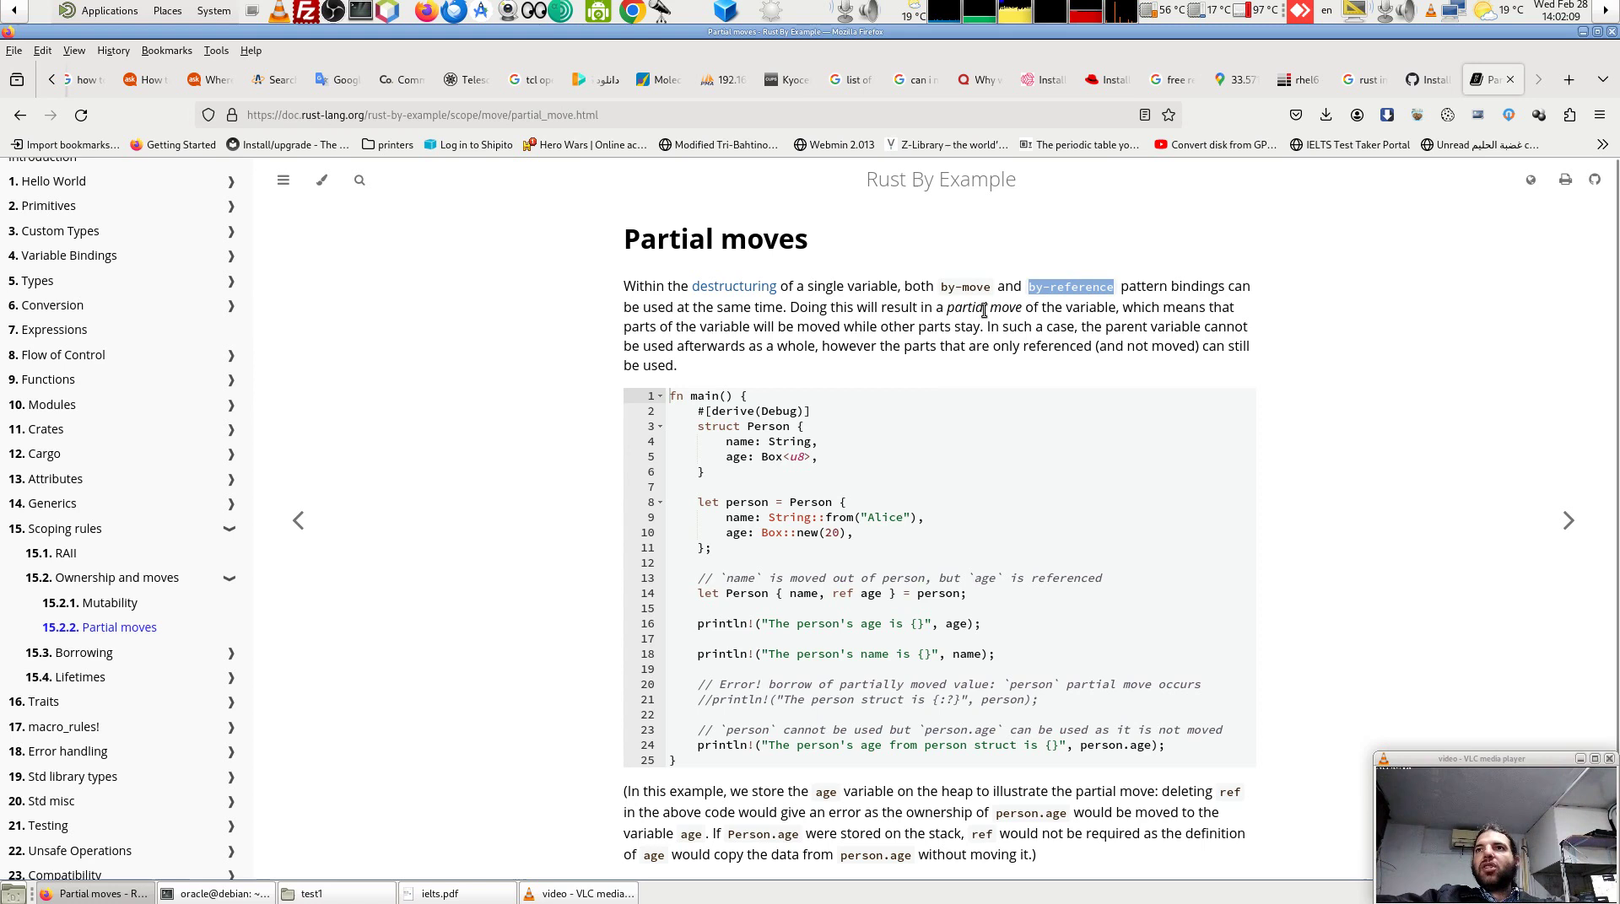
{"action": "left_click_drag", "start_coordinate": [1023, 307], "coordinate": [935, 309]}
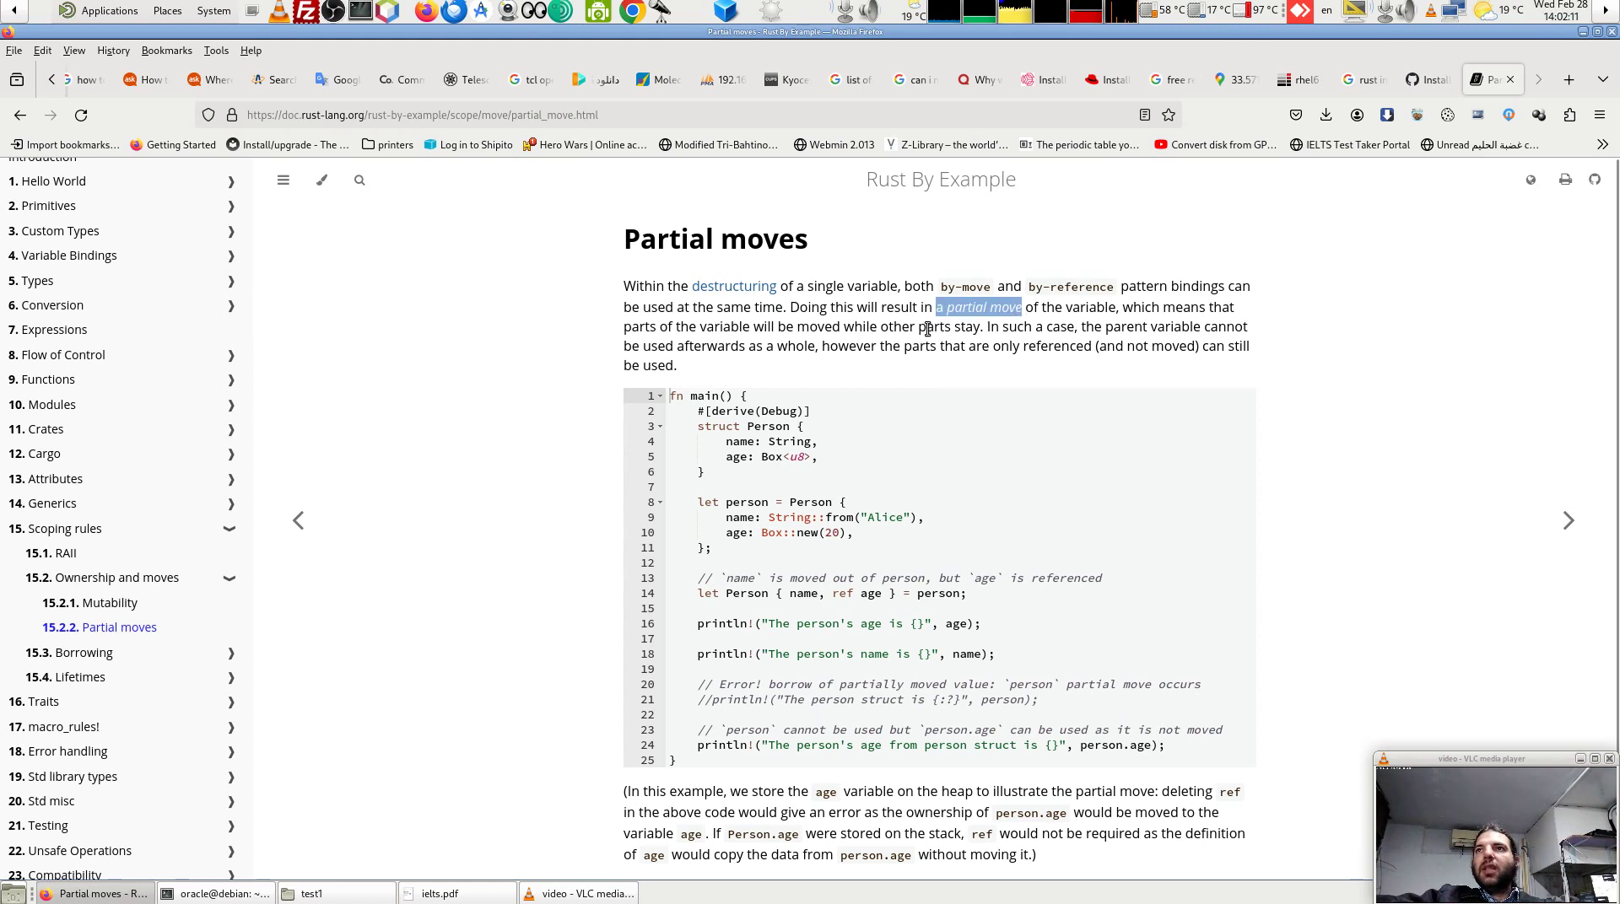
{"action": "double_click", "coordinate": [1086, 307]}
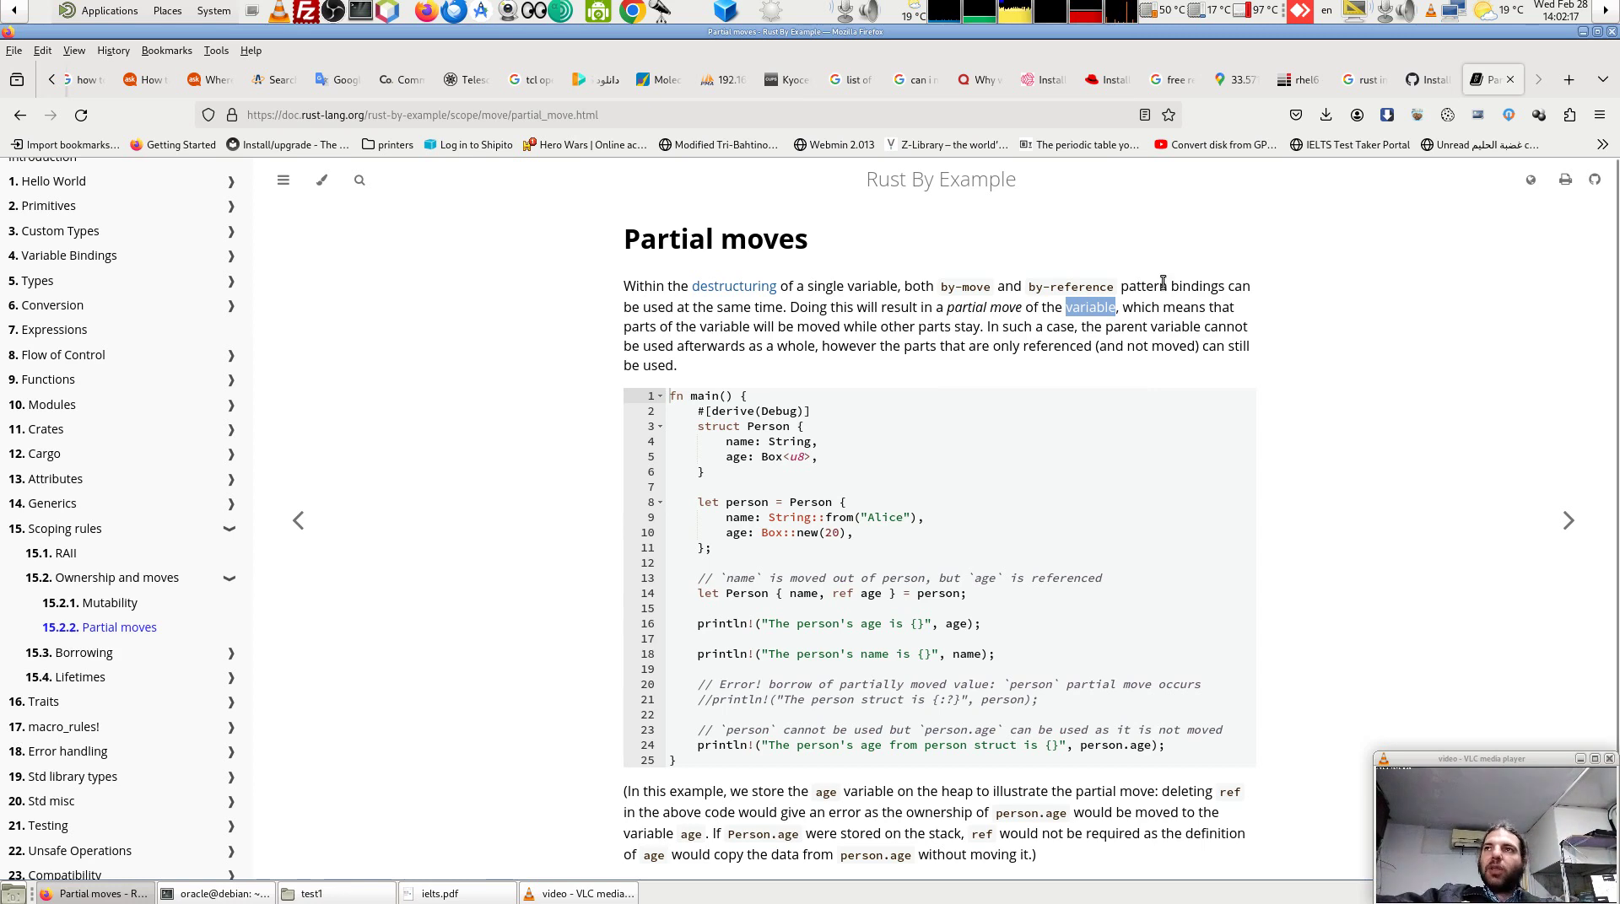
{"action": "left_click_drag", "start_coordinate": [1198, 307], "coordinate": [1215, 319]}
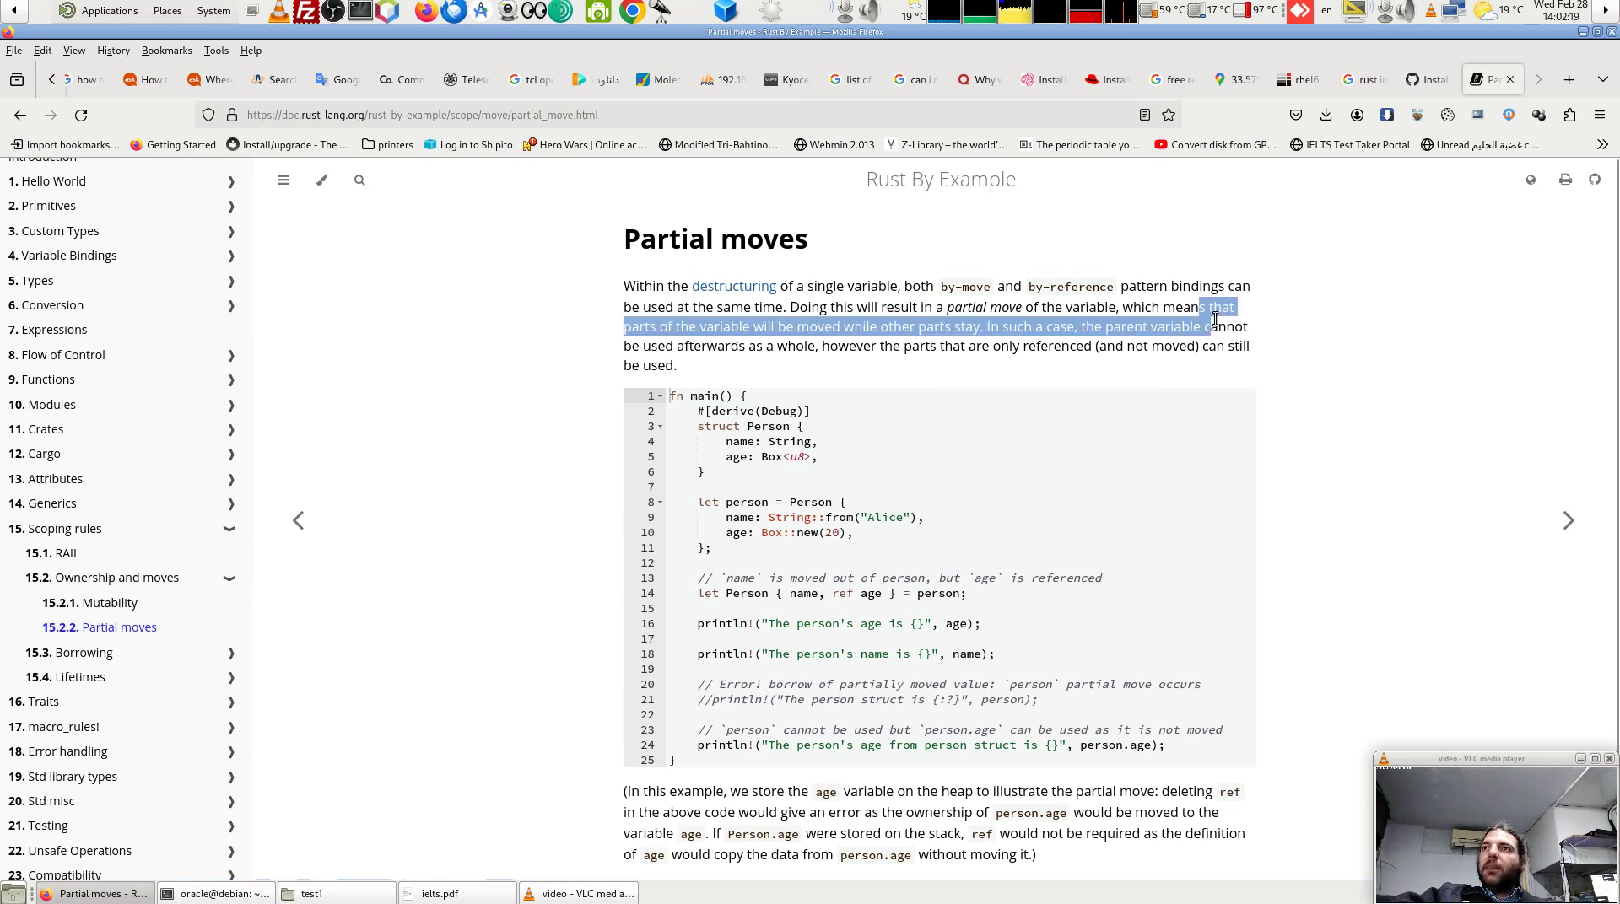
{"action": "left_click", "coordinate": [1145, 313]}
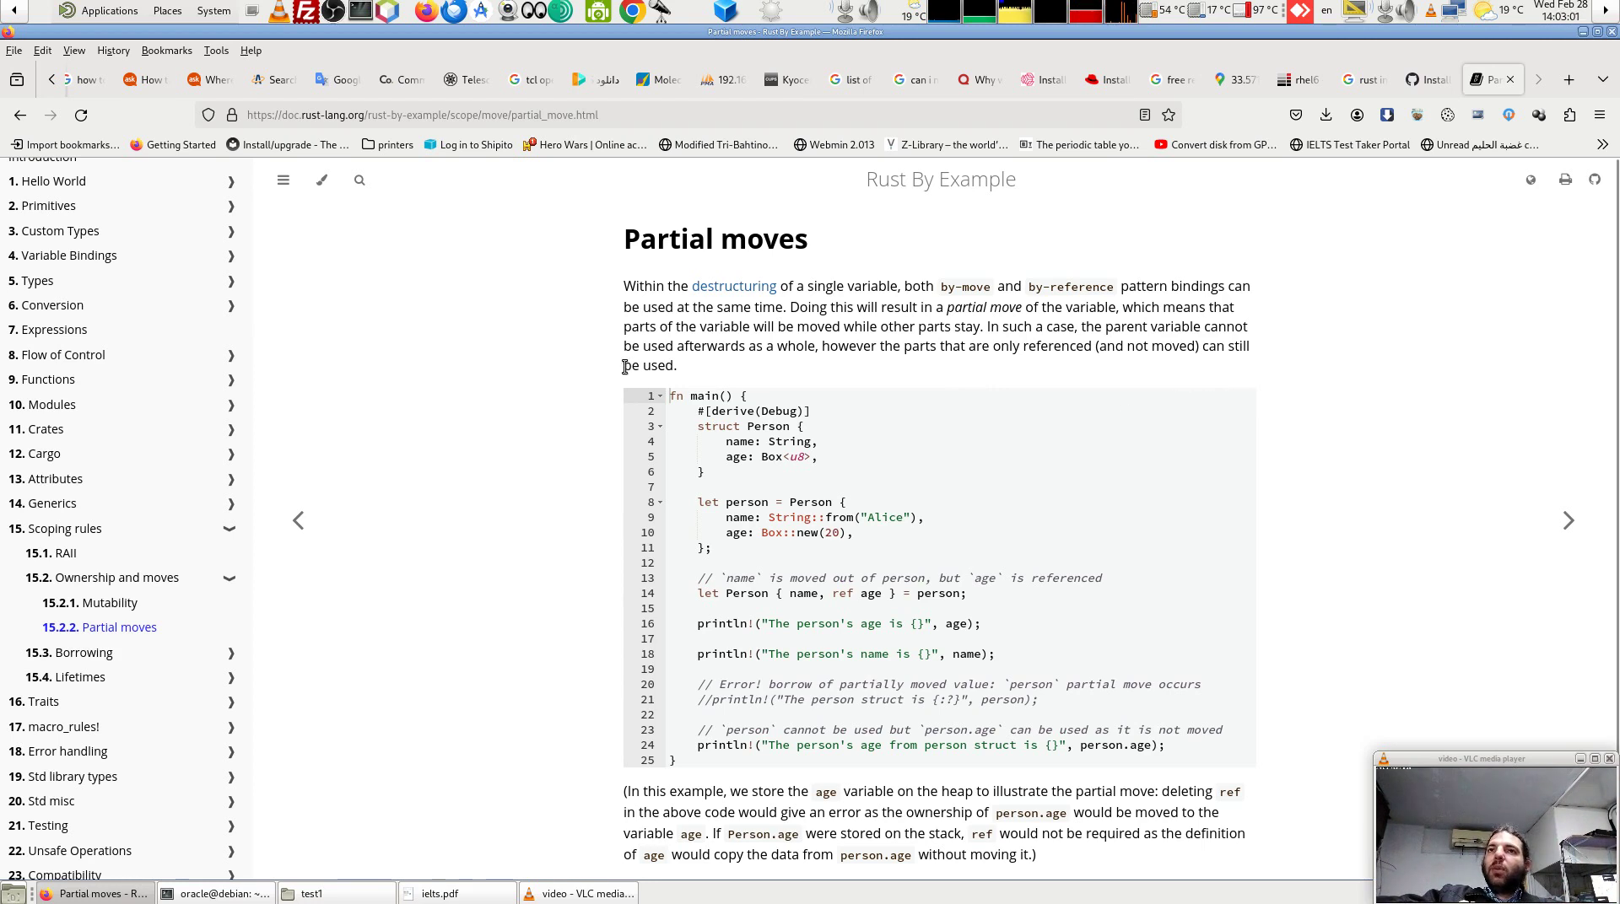
{"action": "mouse_move", "coordinate": [938, 577]}
{"action": "left_click", "coordinate": [860, 456]}
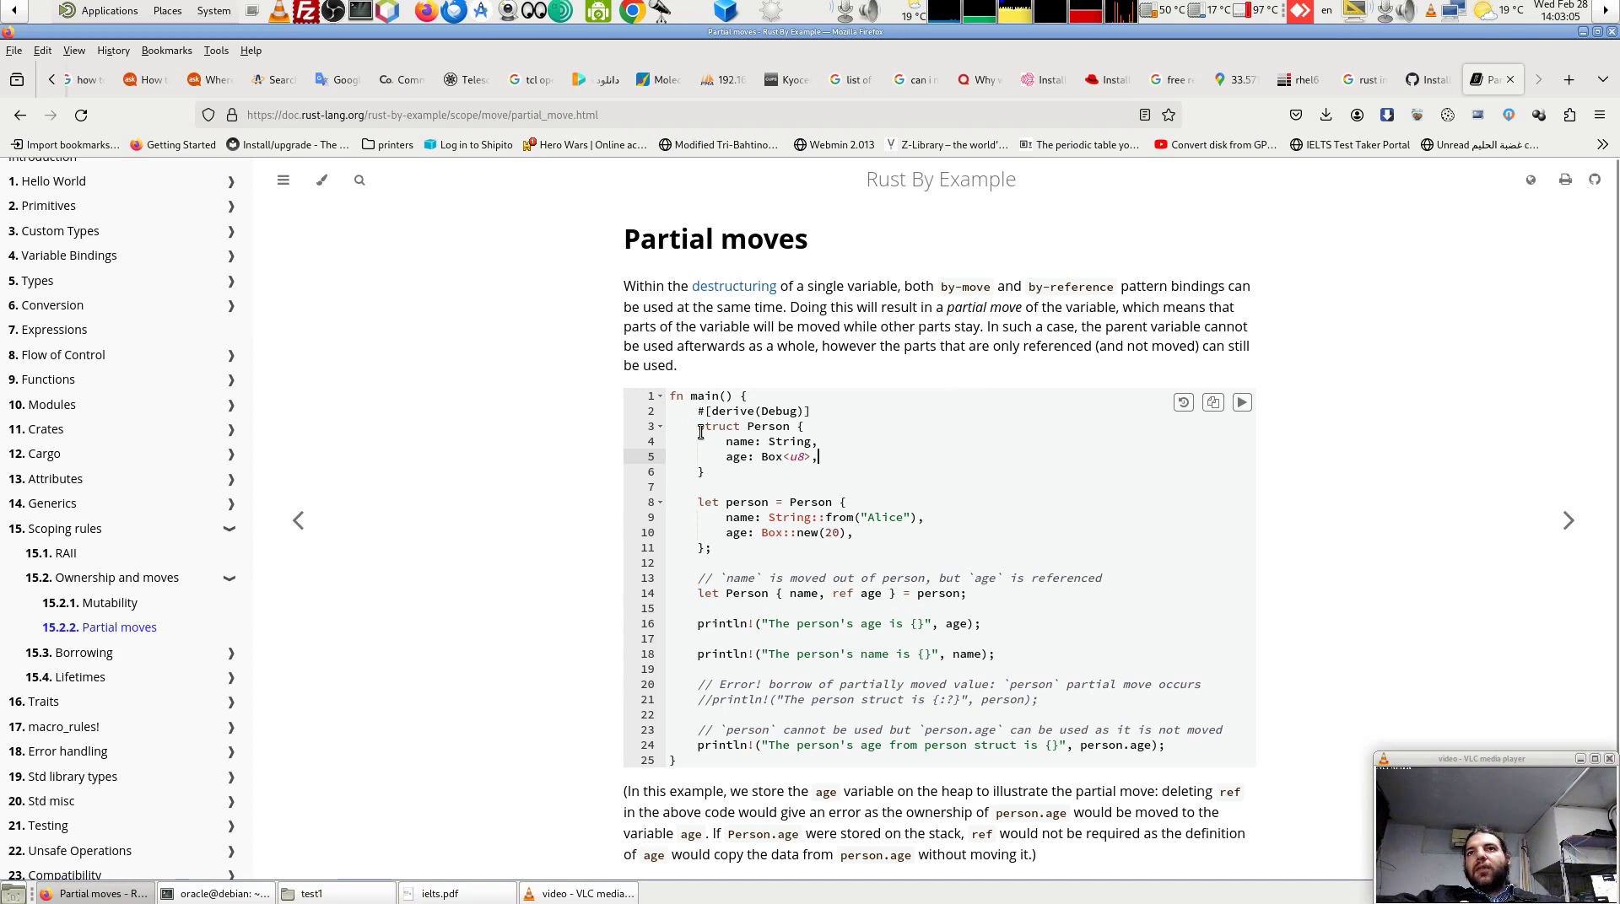
{"action": "left_click_drag", "start_coordinate": [697, 427], "coordinate": [711, 475]}
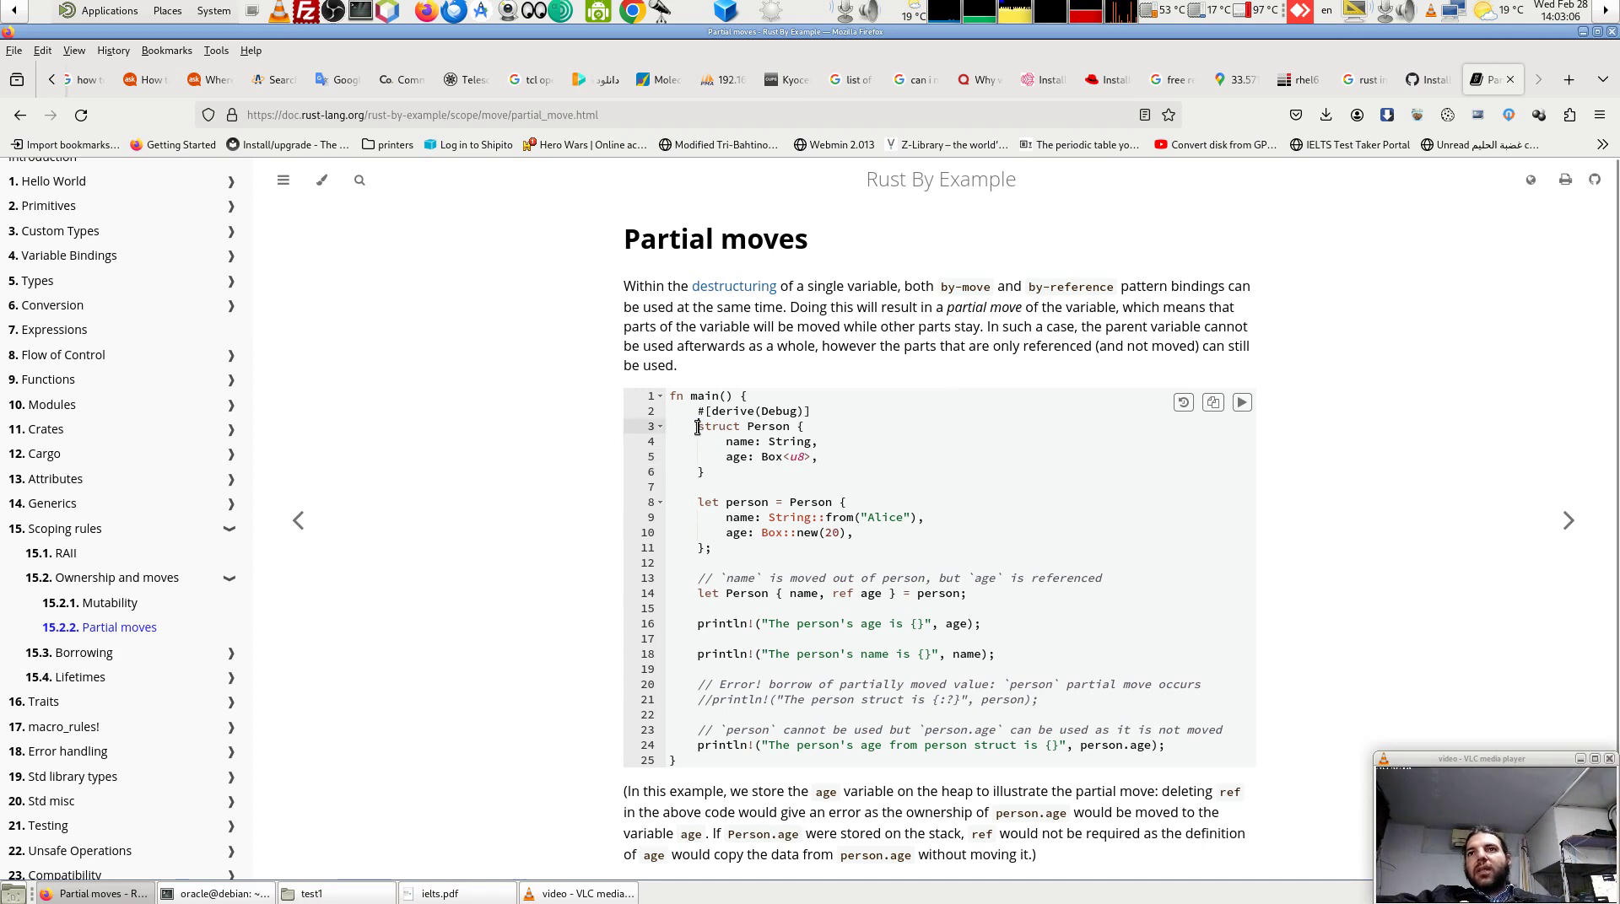
{"action": "left_click", "coordinate": [712, 474]}
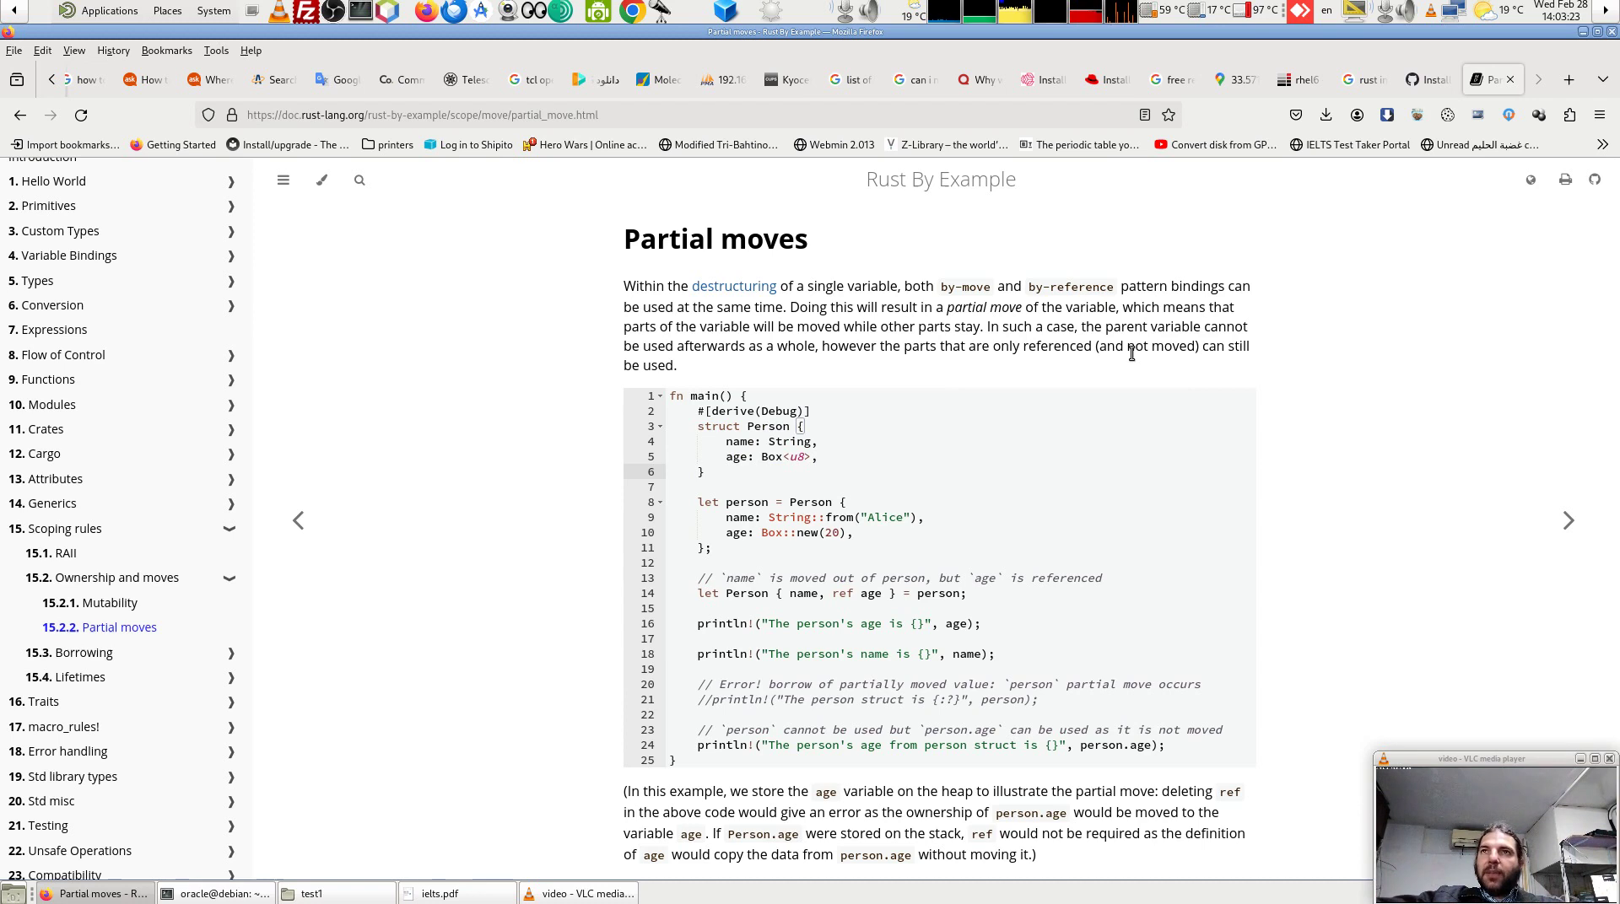
{"action": "left_click_drag", "start_coordinate": [698, 428], "coordinate": [853, 447]}
{"action": "double_click", "coordinate": [778, 426]}
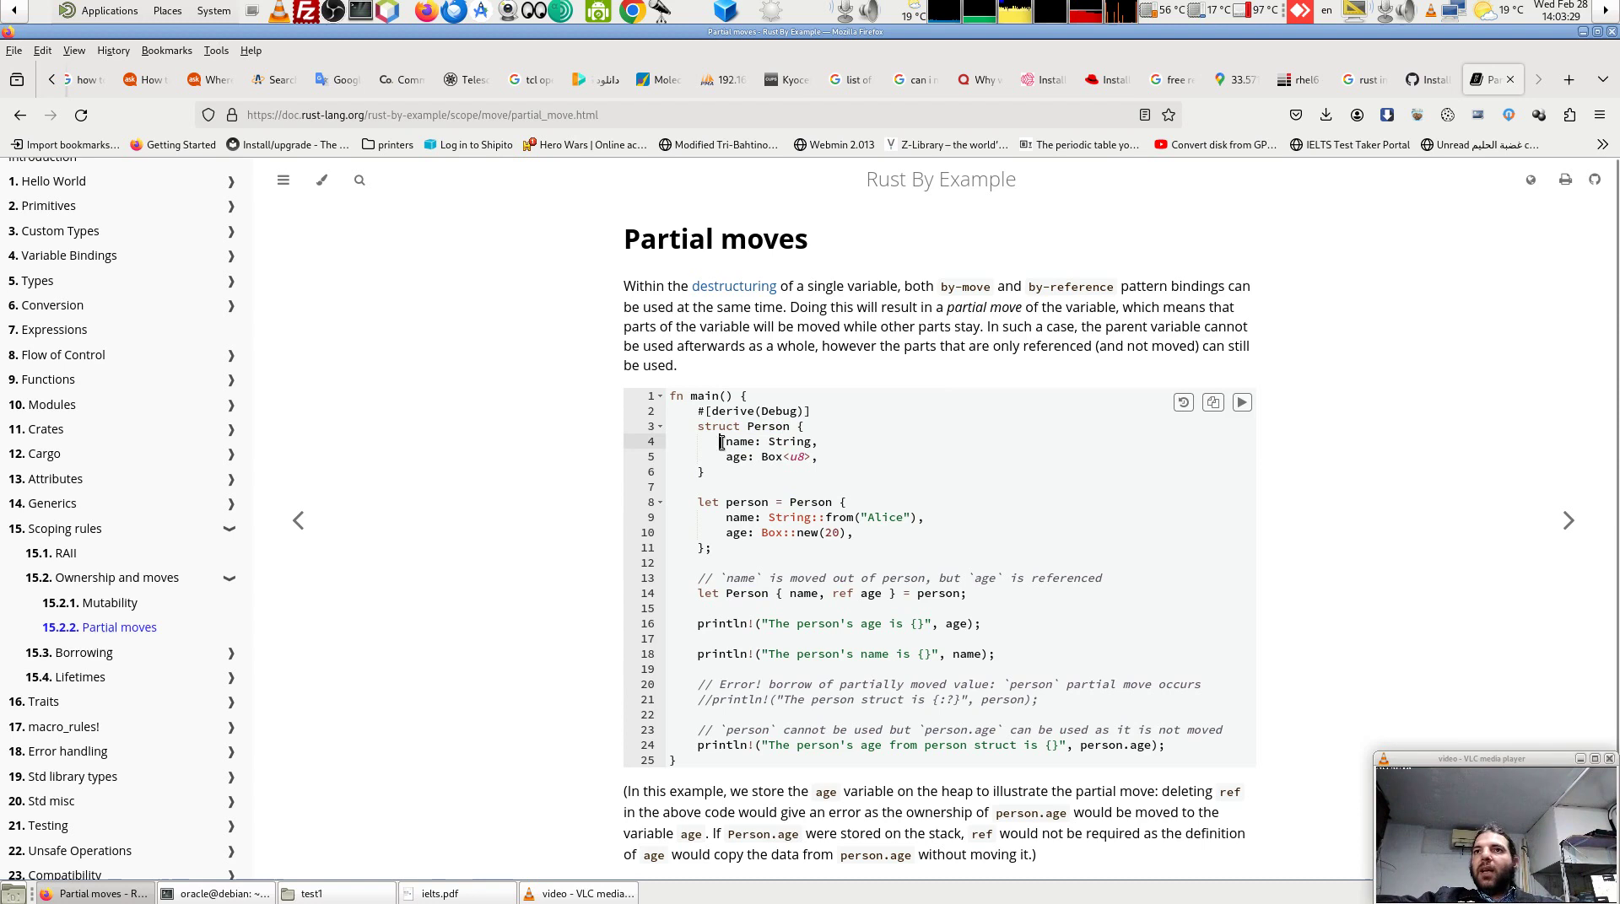
{"action": "mouse_move", "coordinate": [721, 456]}
{"action": "left_mouse_down"}
{"action": "mouse_move", "coordinate": [797, 456]}
{"action": "mouse_move", "coordinate": [784, 456]}
{"action": "left_mouse_up"}
{"action": "left_click", "coordinate": [792, 456]}
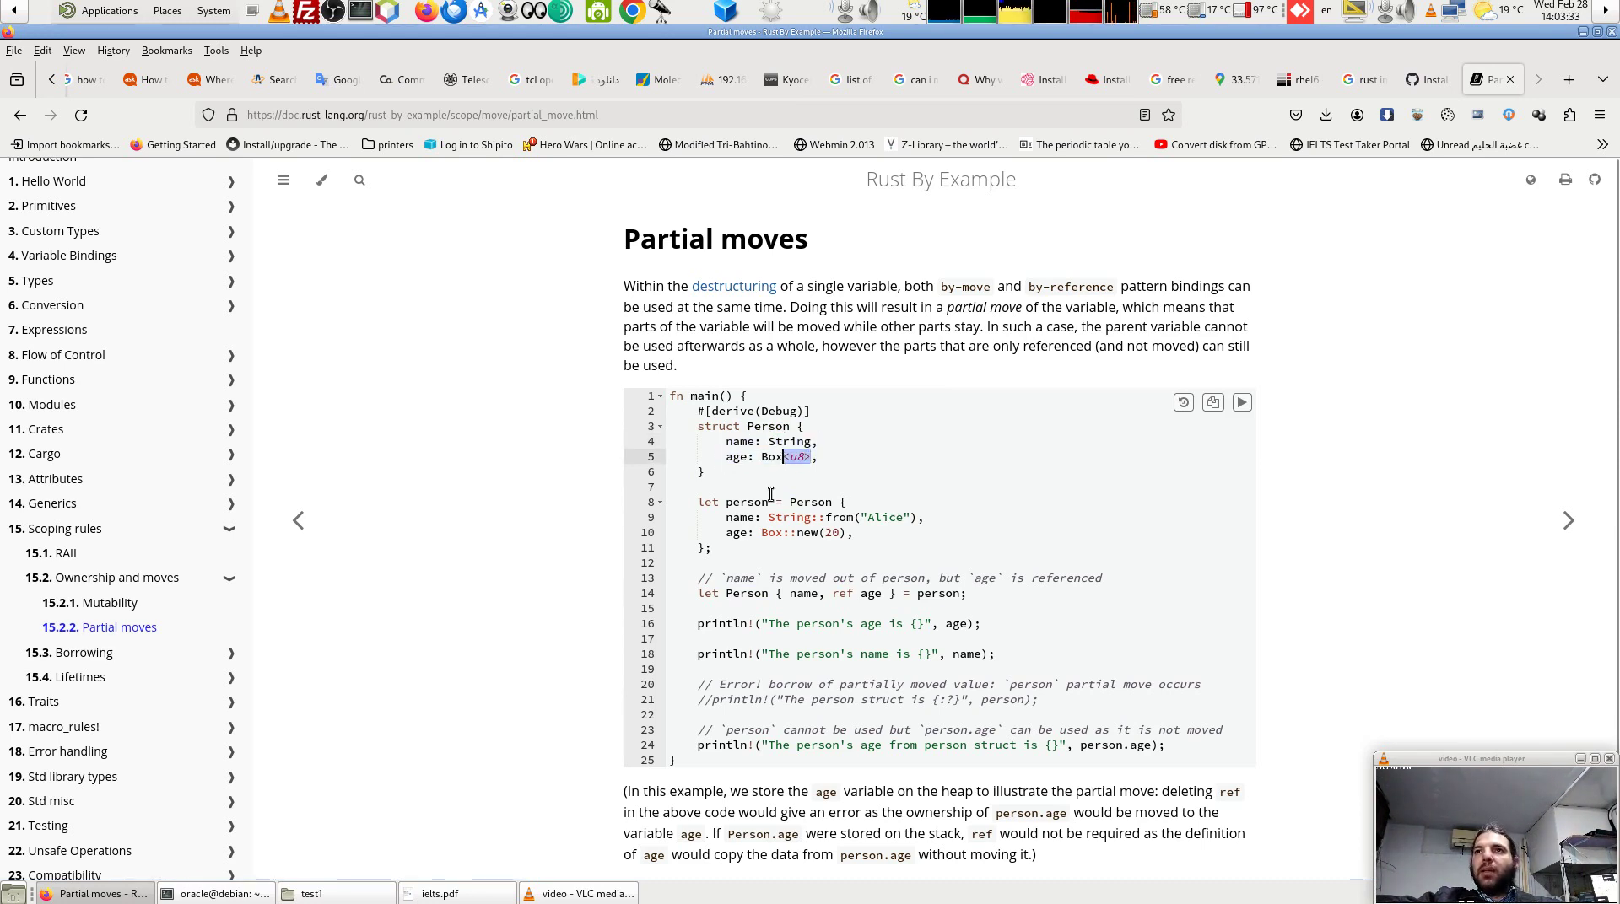
{"action": "left_click", "coordinate": [792, 473]}
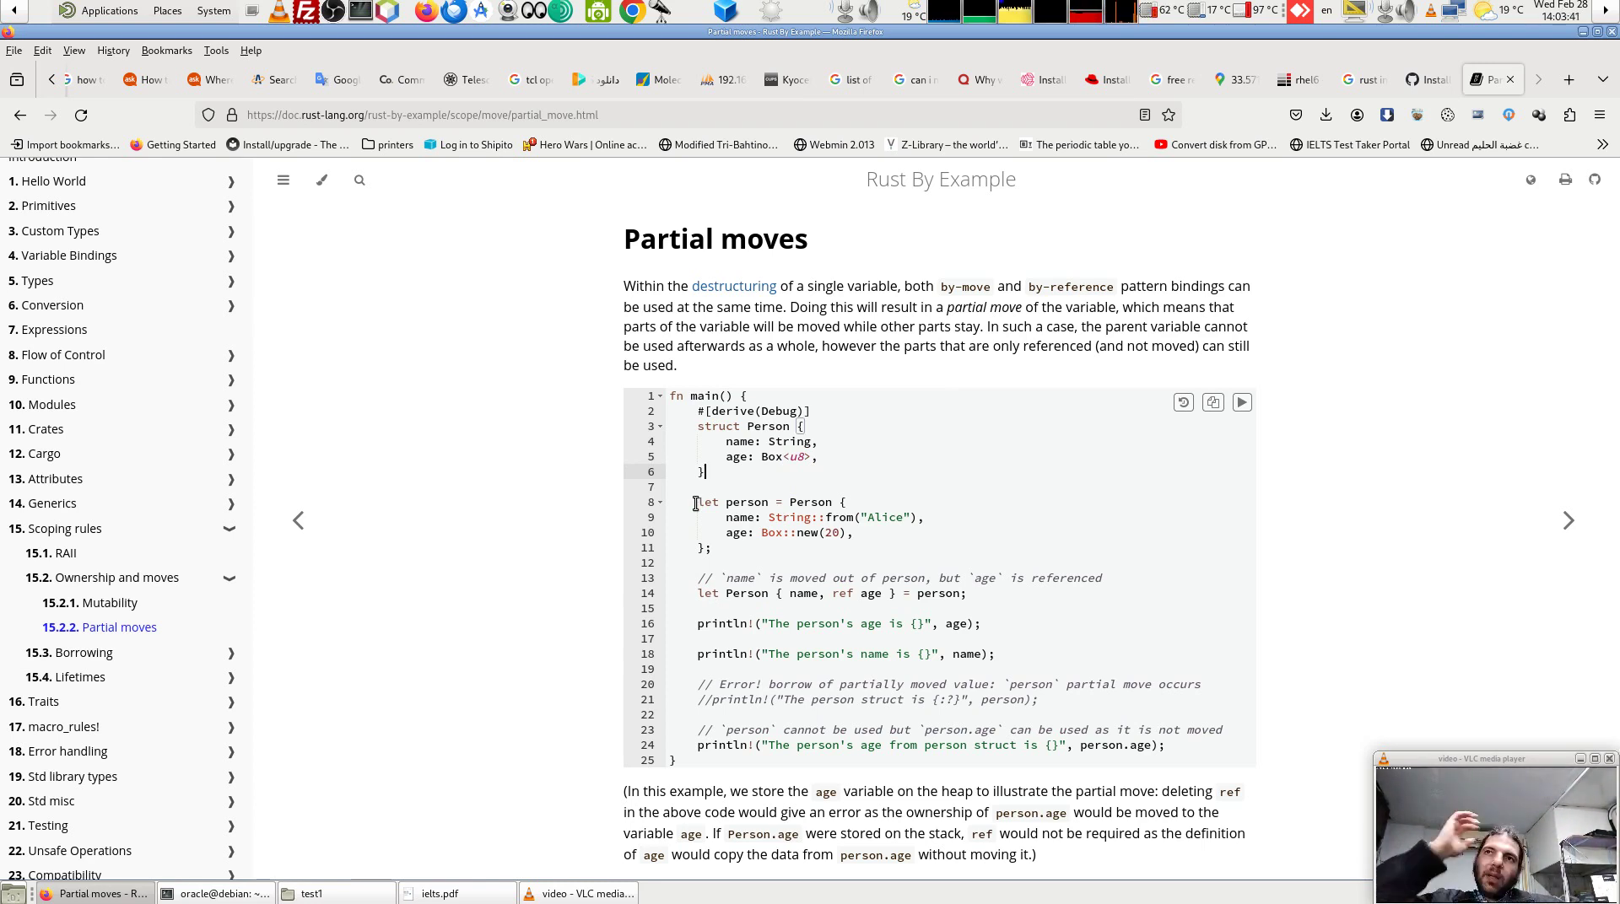
{"action": "left_click", "coordinate": [695, 504]}
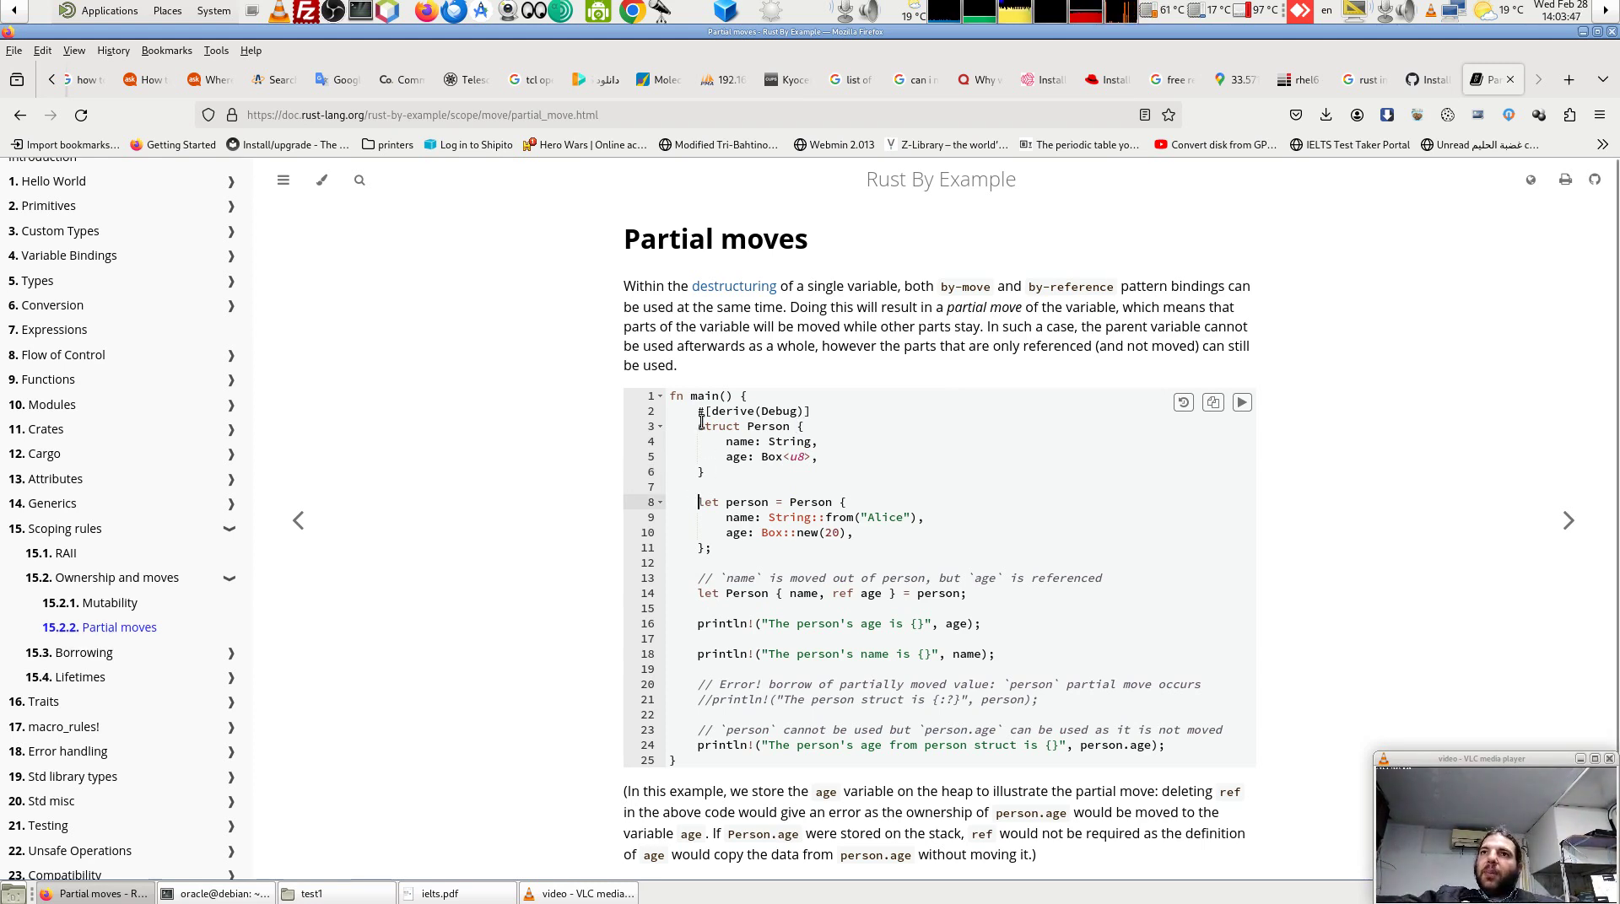
{"action": "left_click_drag", "start_coordinate": [705, 427], "coordinate": [708, 476]}
{"action": "left_click", "coordinate": [748, 486]}
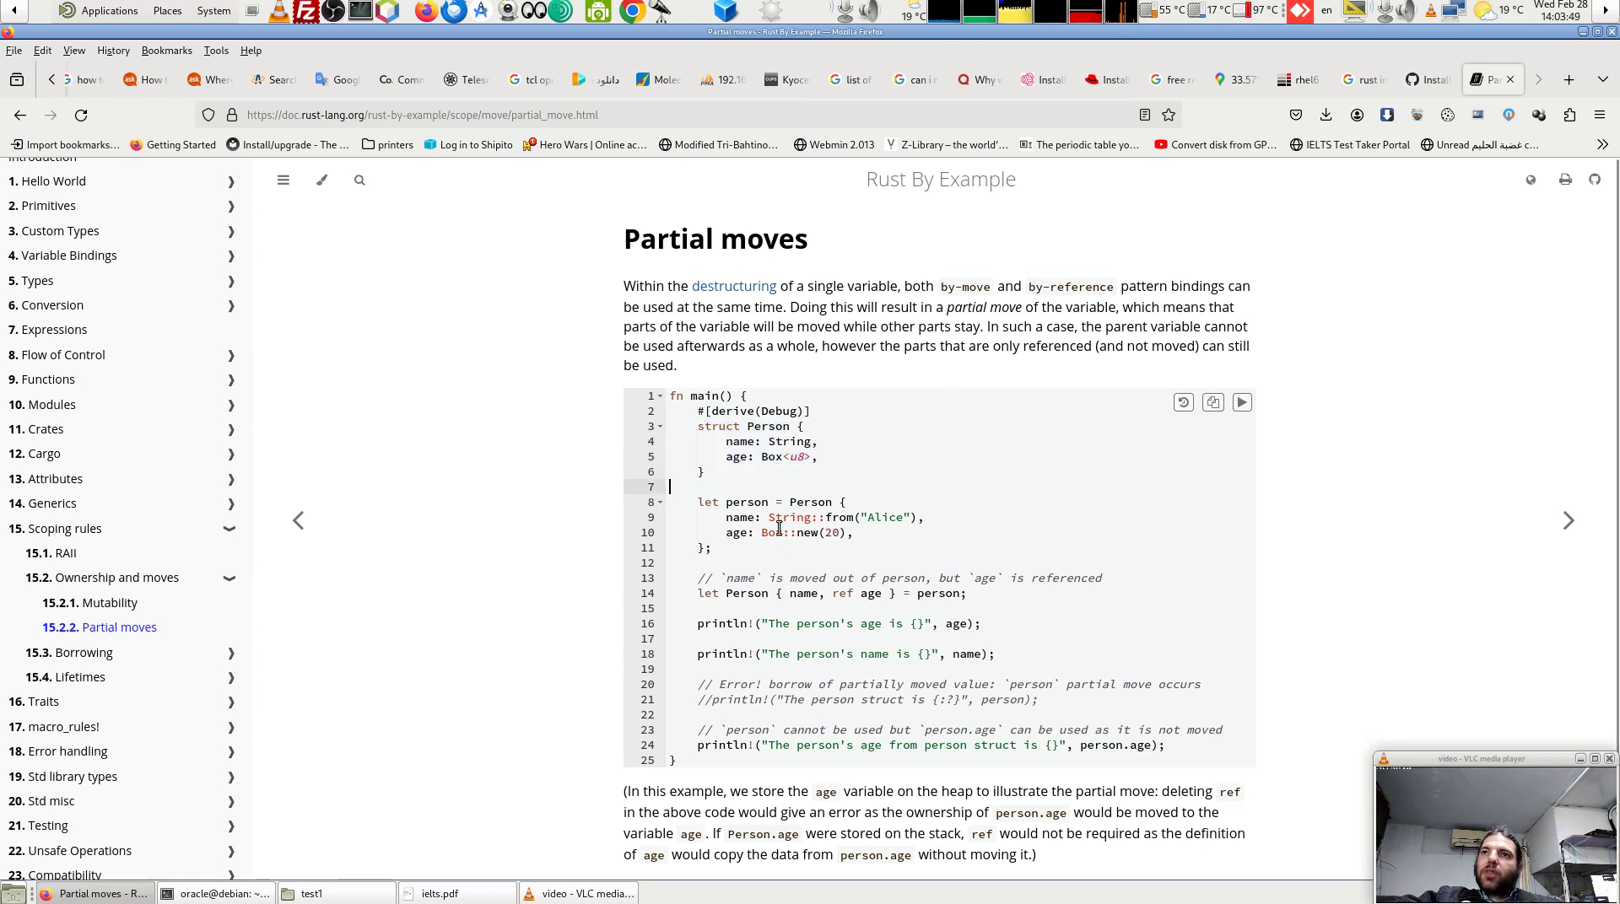
{"action": "left_click_drag", "start_coordinate": [926, 517], "coordinate": [729, 520]}
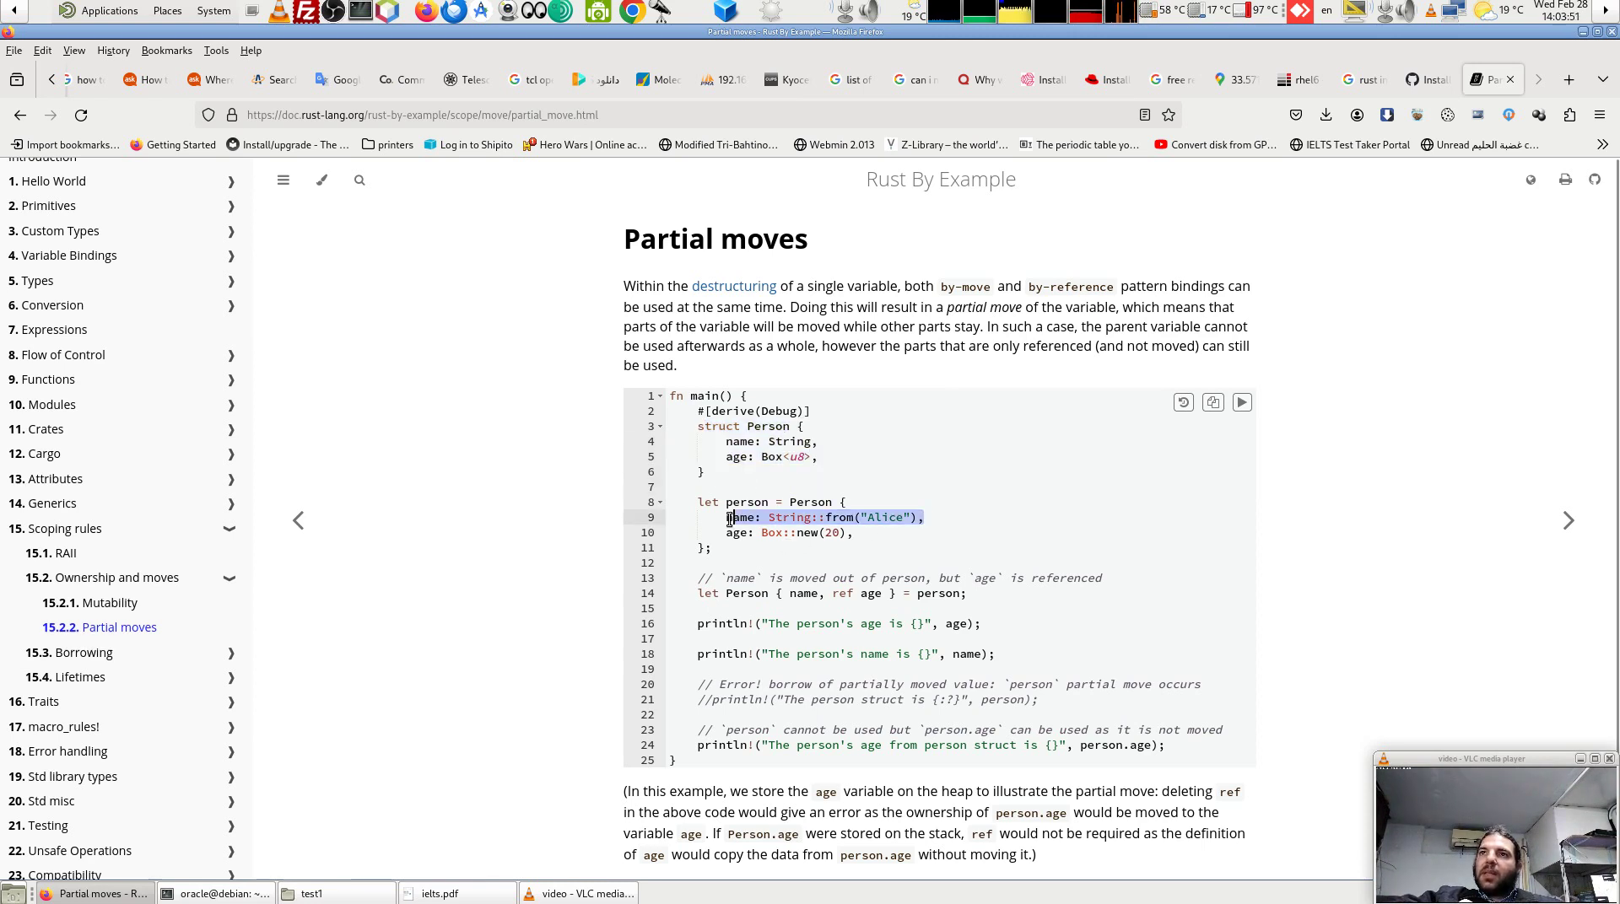
{"action": "left_click_drag", "start_coordinate": [854, 532], "coordinate": [713, 533]}
{"action": "left_click", "coordinate": [713, 548]}
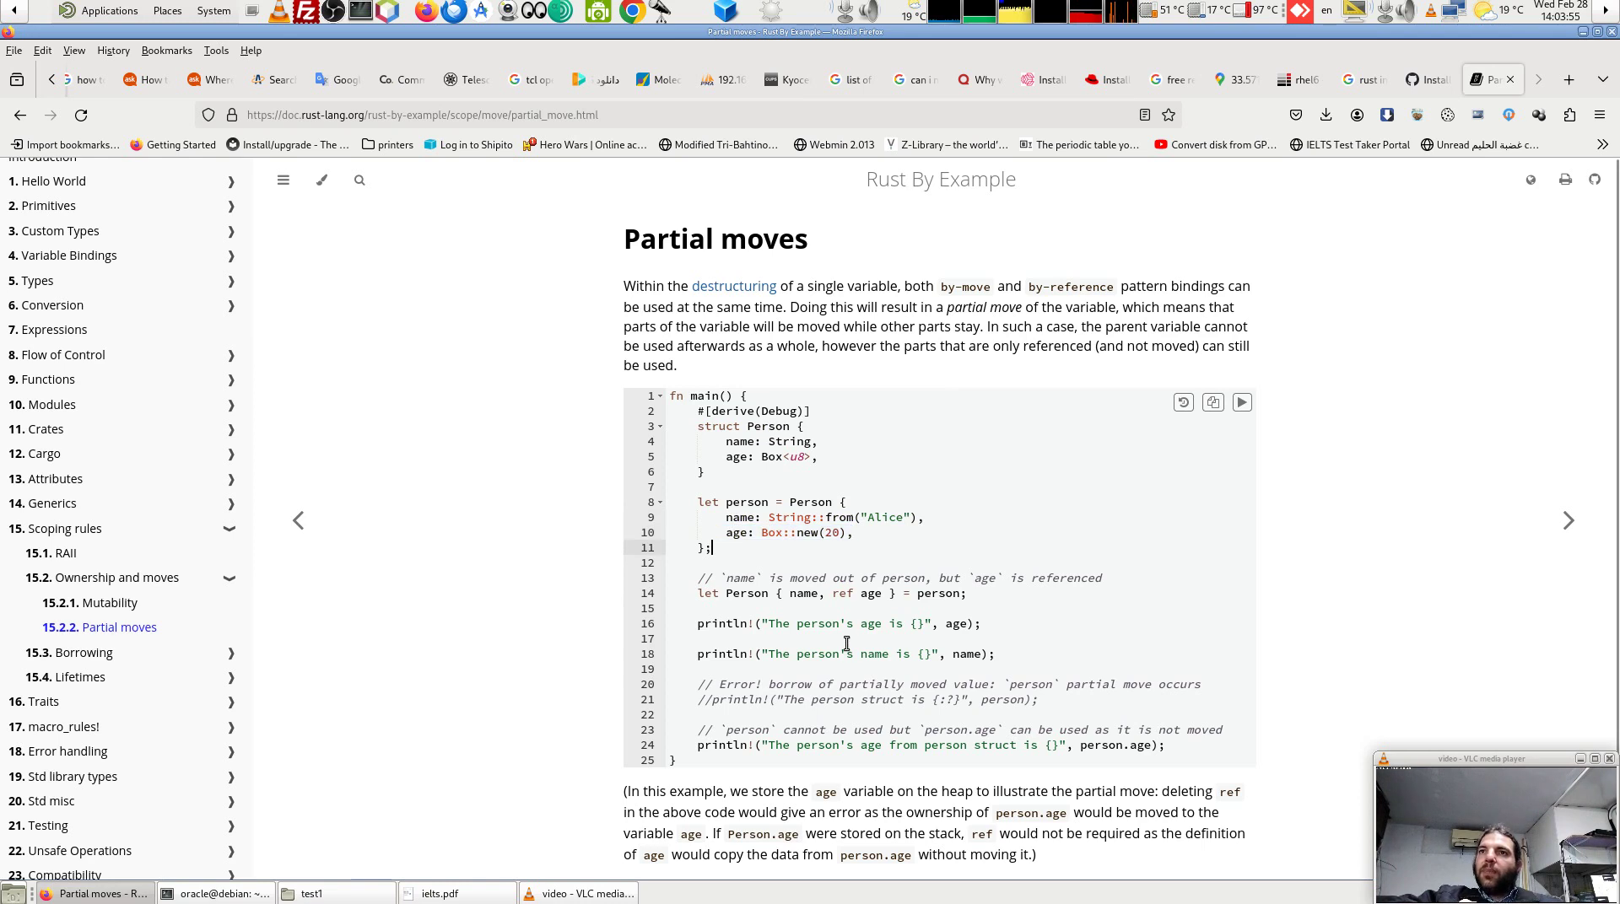
{"action": "left_click", "coordinate": [735, 609]}
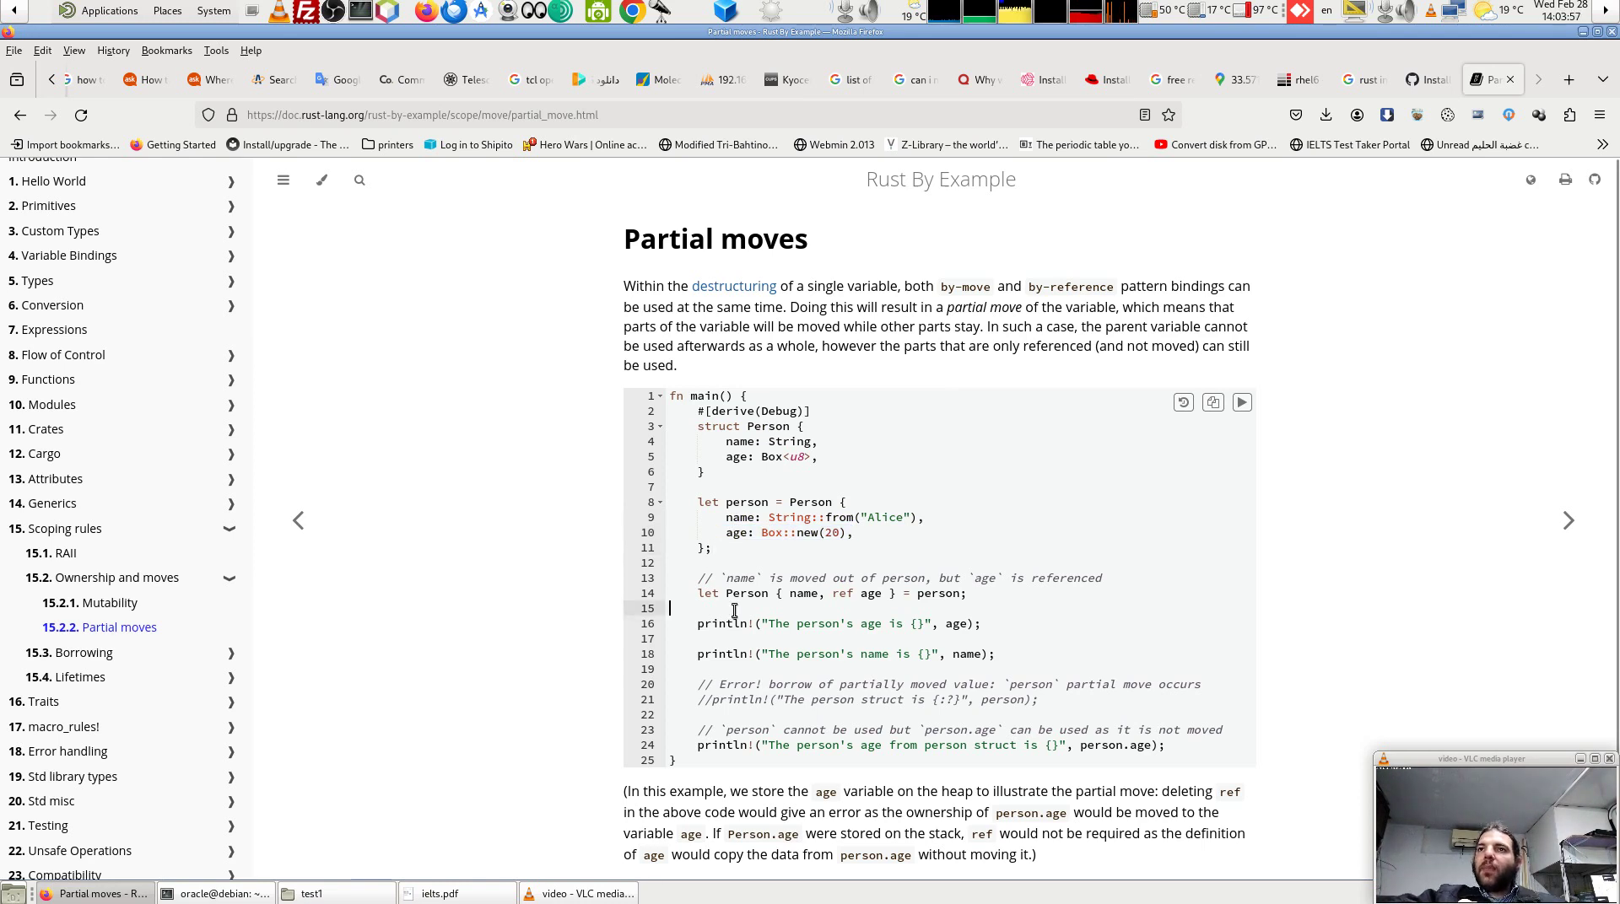
{"action": "scroll", "coordinate": [734, 610], "scroll_direction": "down", "scroll_amount": 2}
{"action": "scroll", "coordinate": [733, 600], "scroll_direction": "up", "scroll_amount": 2}
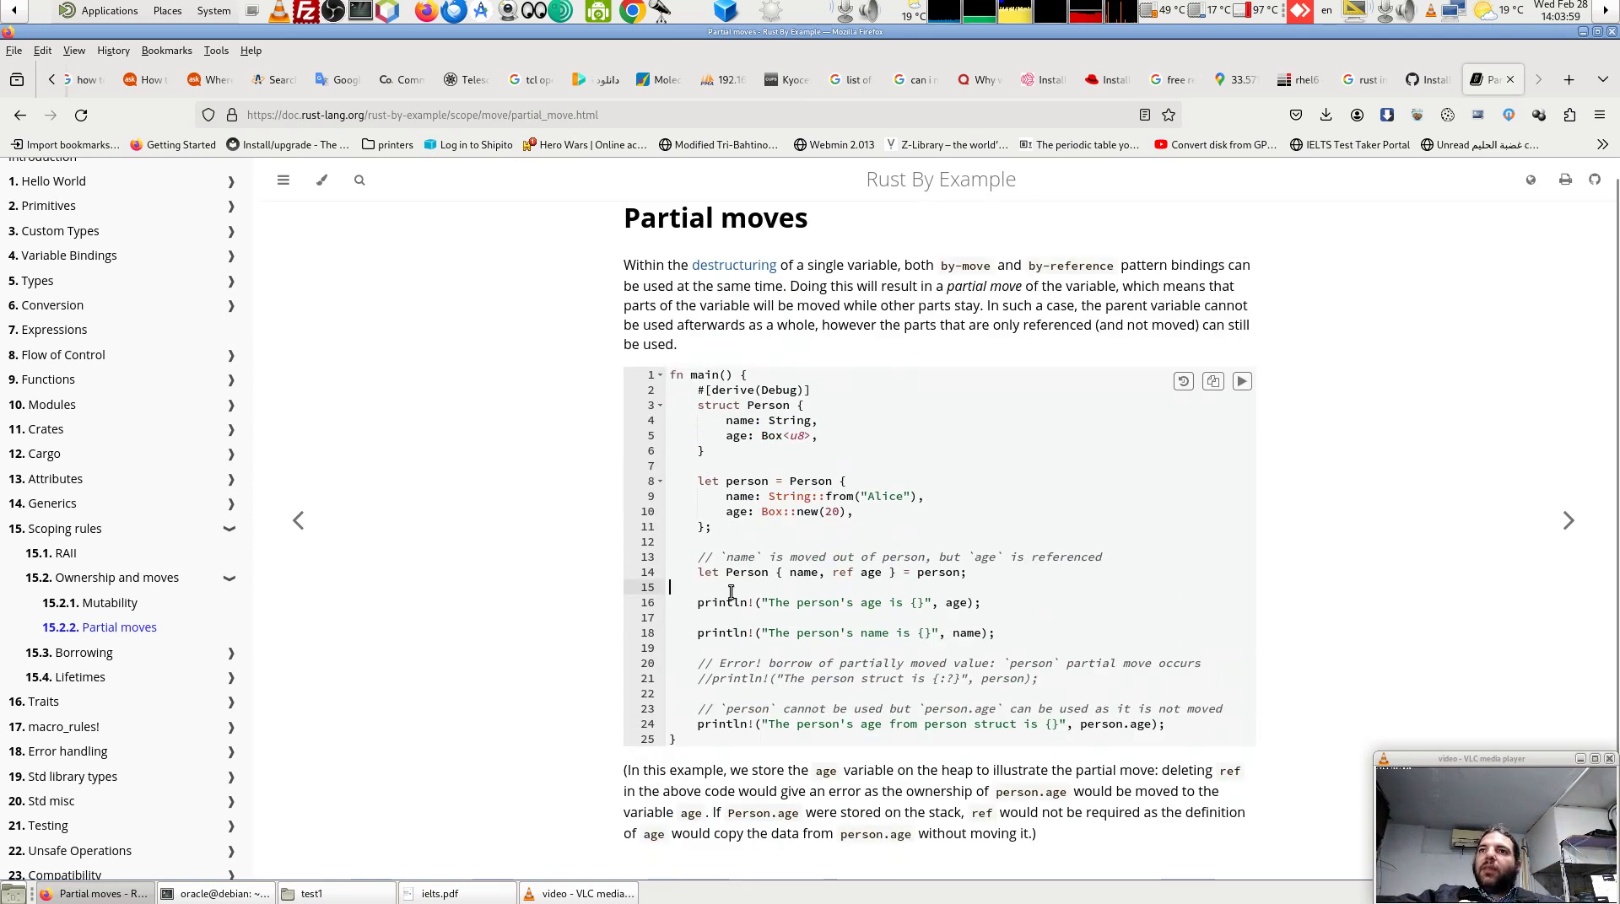
{"action": "double_click", "coordinate": [732, 575]}
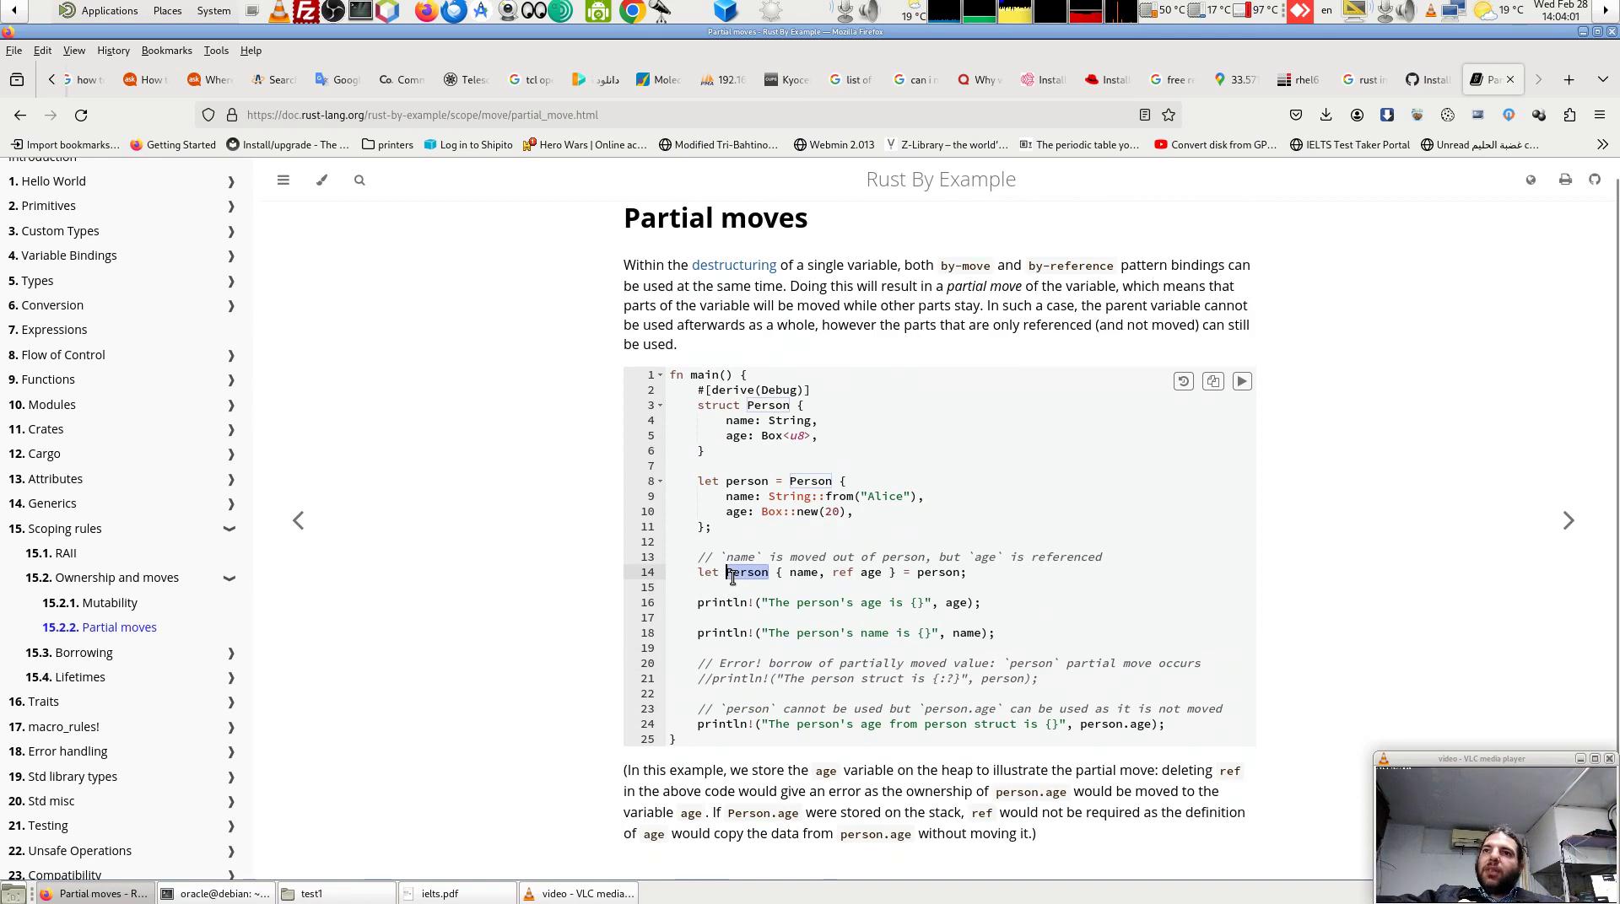
{"action": "double_click", "coordinate": [801, 573]}
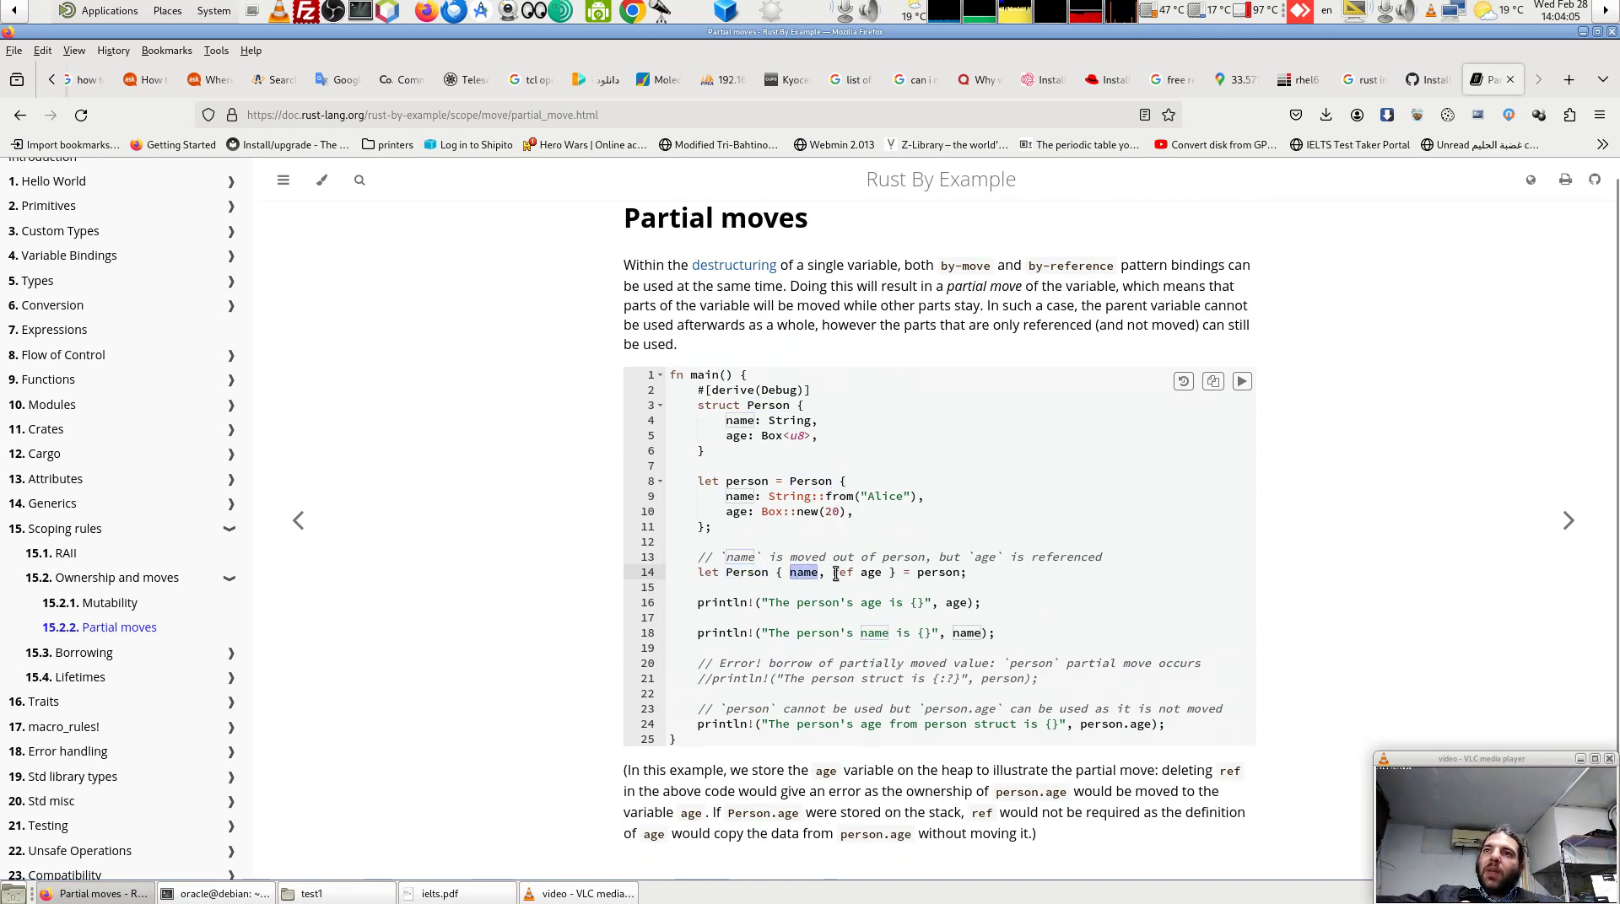
{"action": "double_click", "coordinate": [869, 572]}
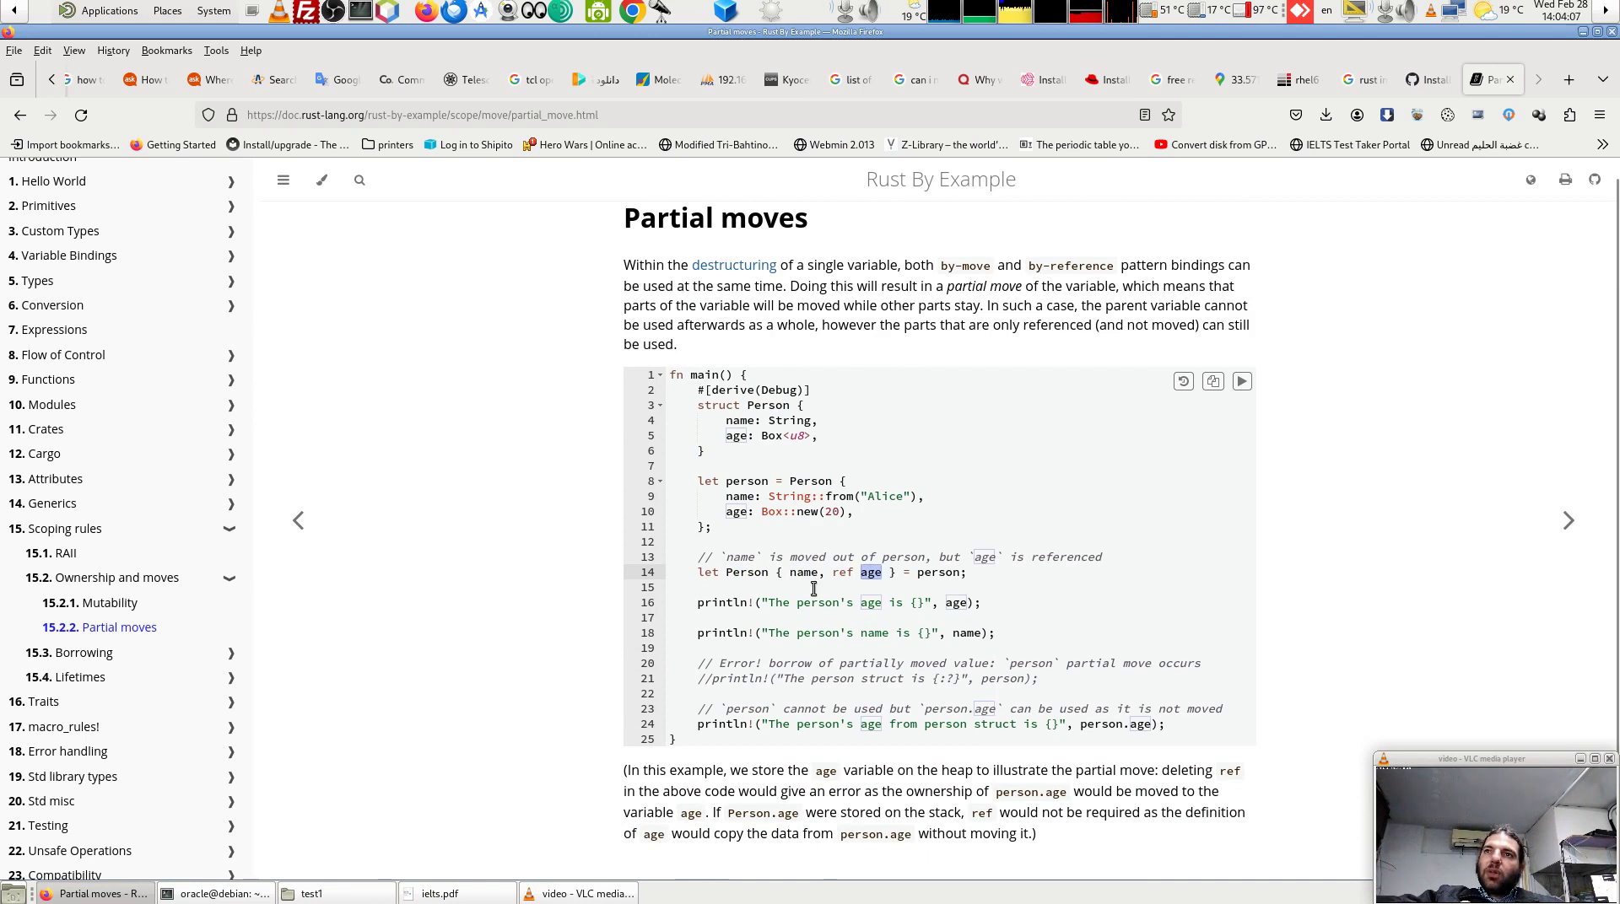
{"action": "double_click", "coordinate": [941, 573]}
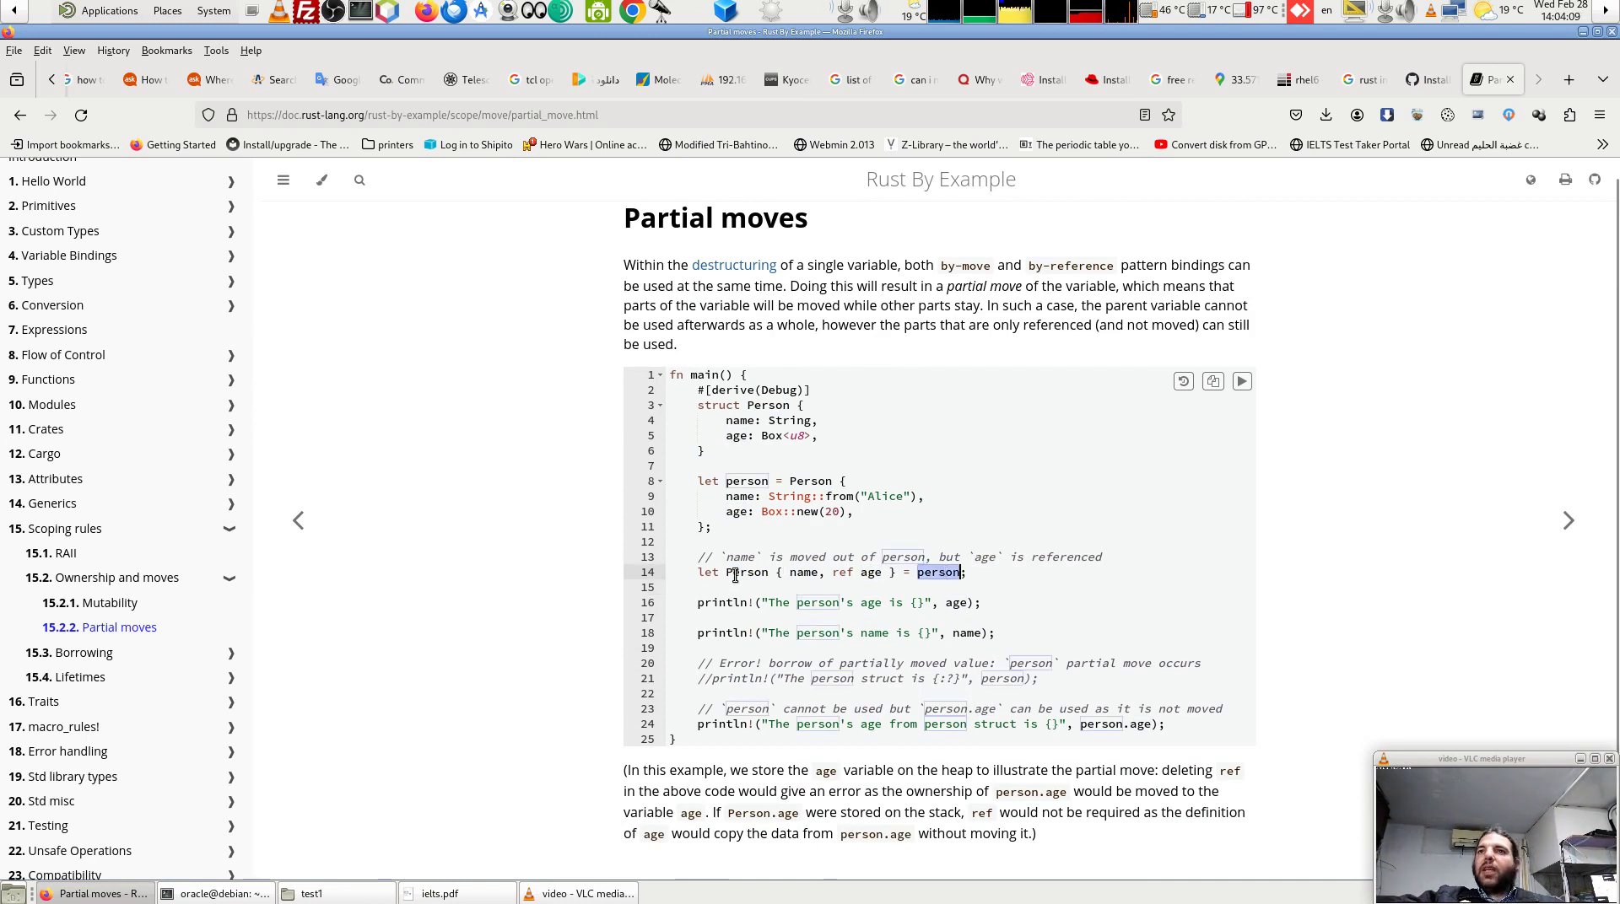
{"action": "left_click_drag", "start_coordinate": [721, 573], "coordinate": [896, 573]}
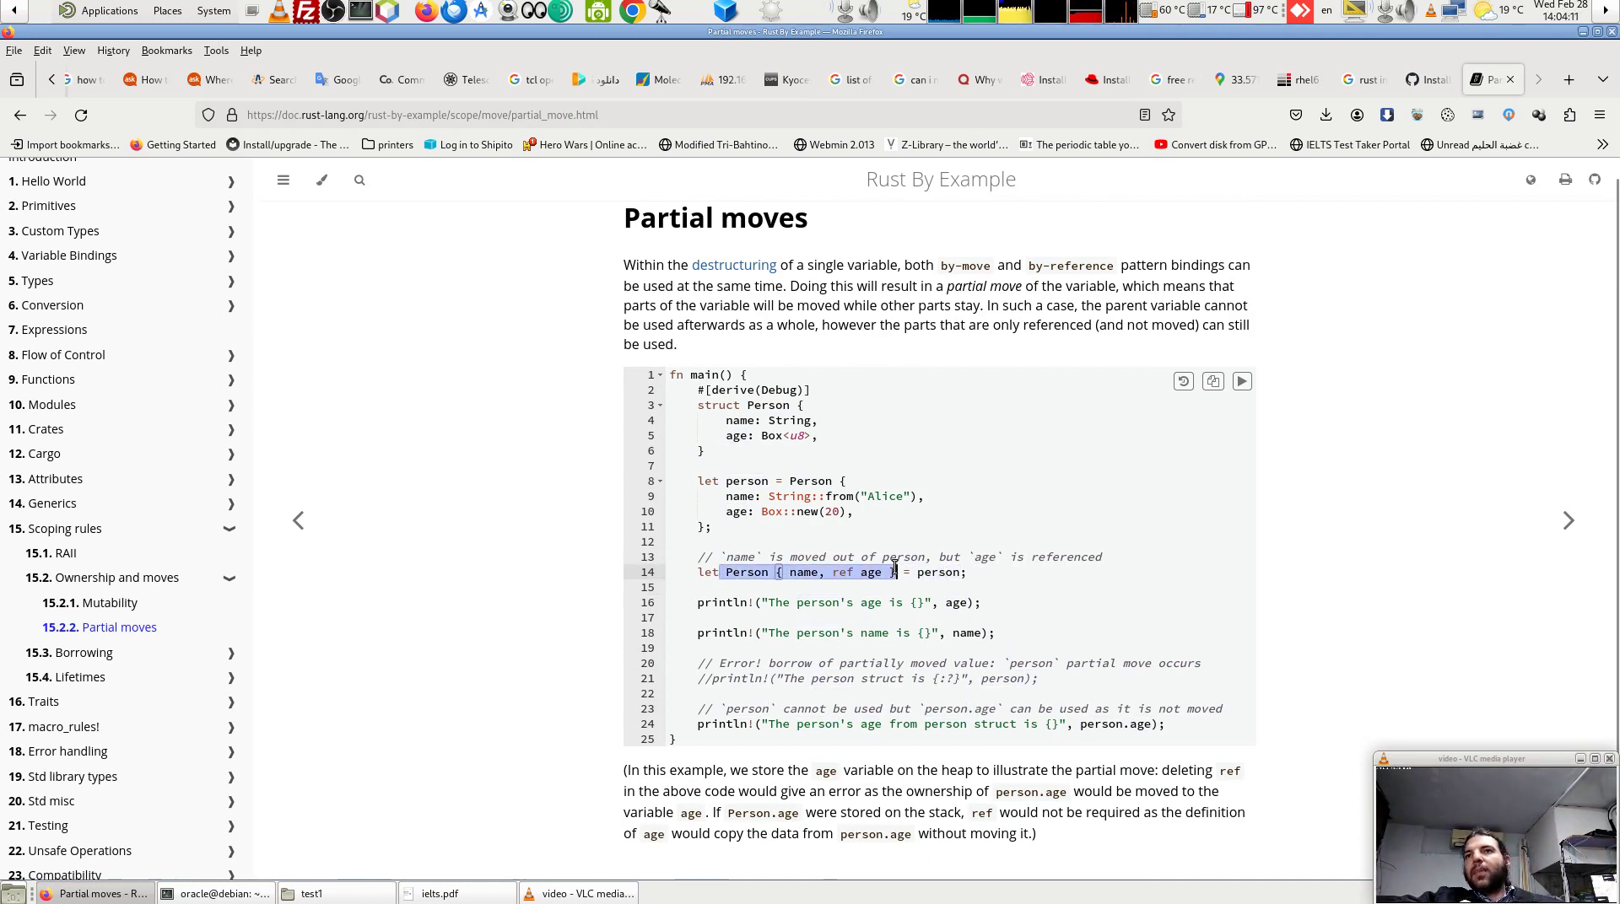
{"action": "left_click", "coordinate": [802, 573]}
{"action": "double_click", "coordinate": [868, 572]}
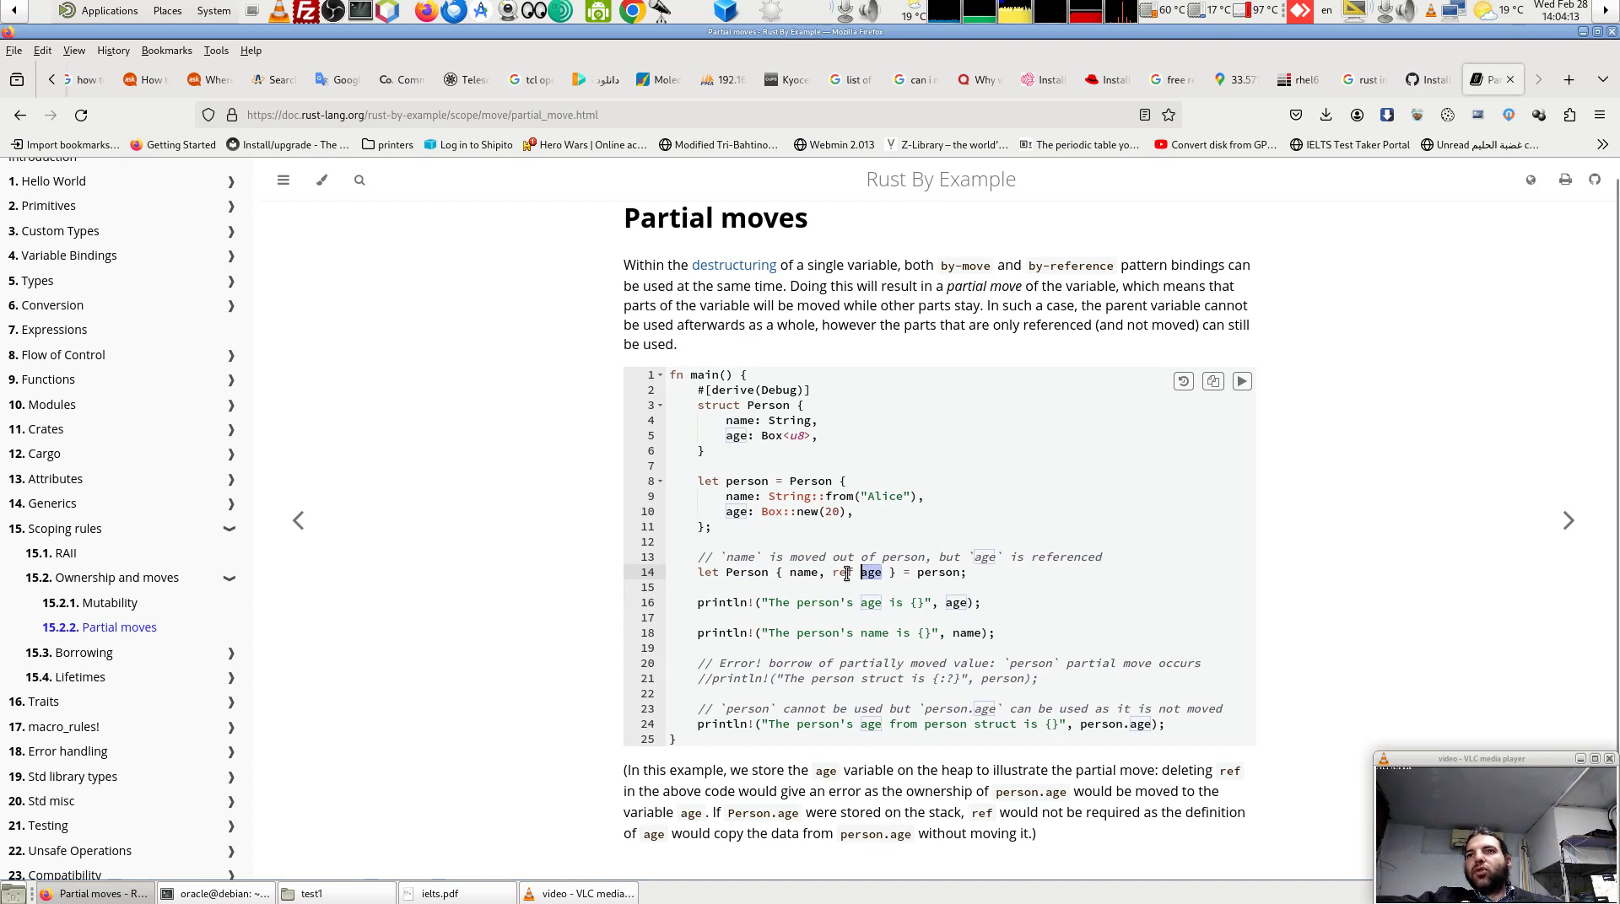
{"action": "double_click", "coordinate": [842, 573]}
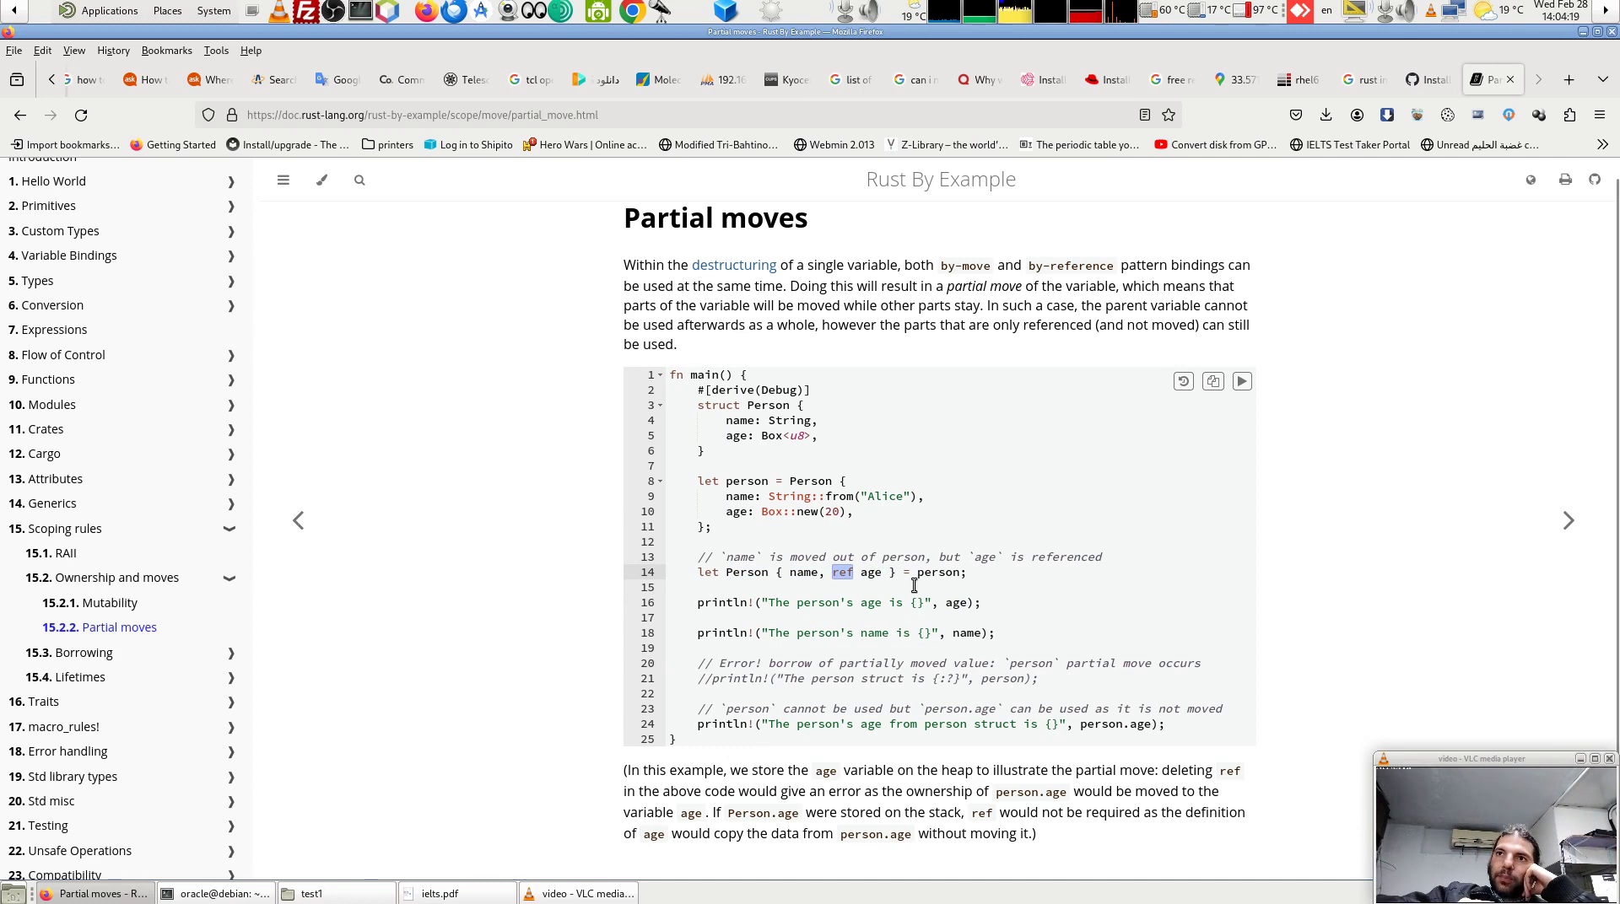
{"action": "double_click", "coordinate": [779, 496]}
{"action": "double_click", "coordinate": [772, 512]}
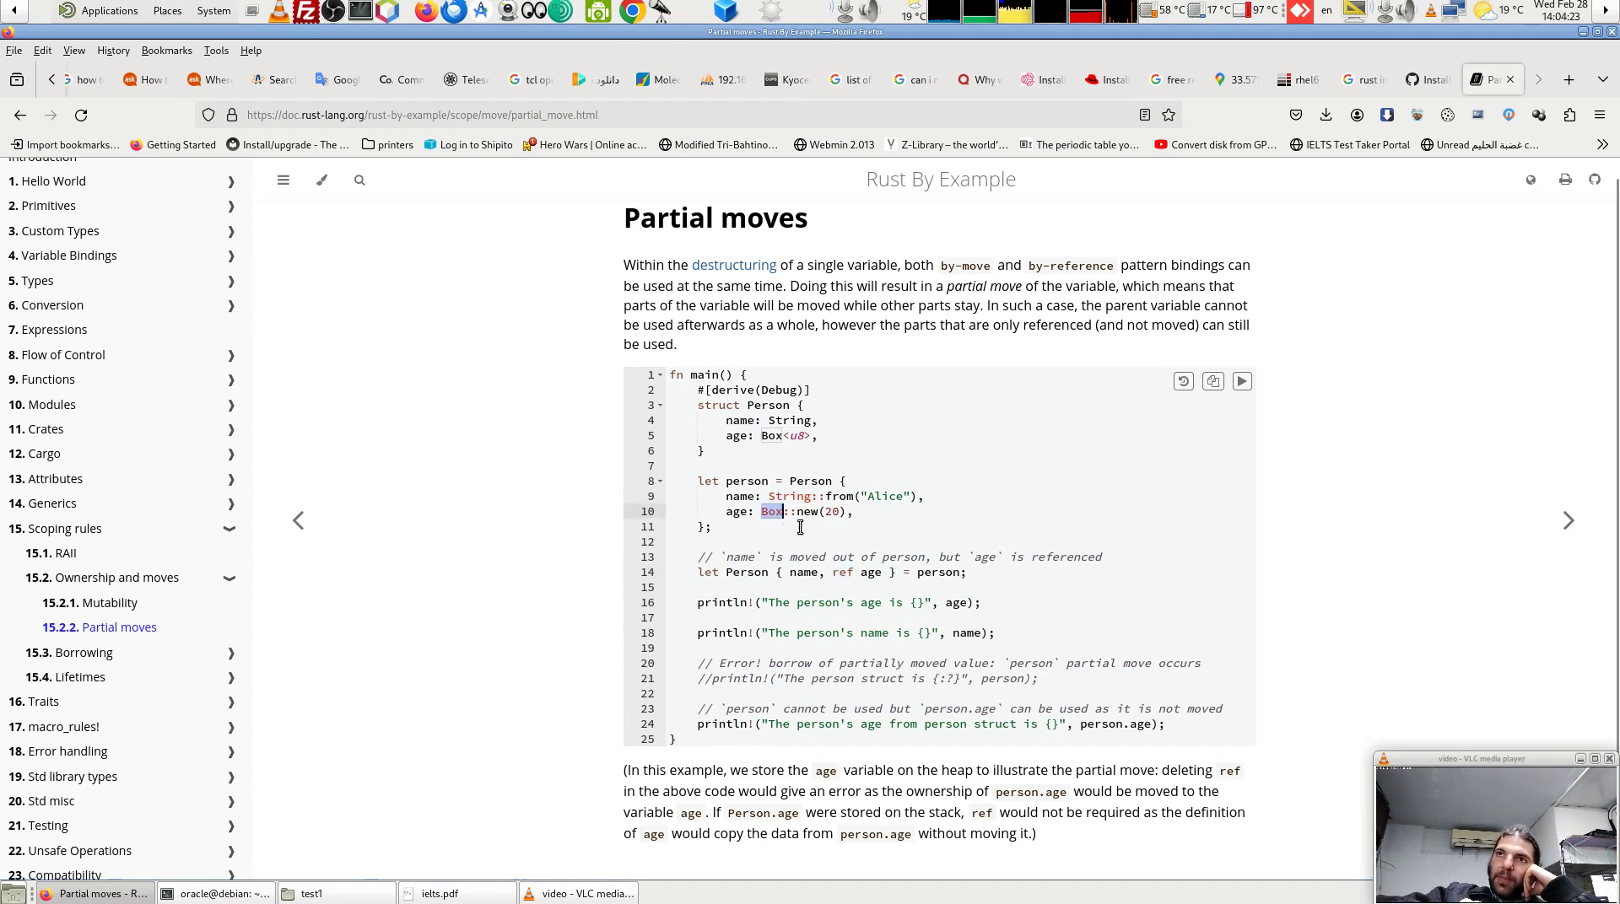
{"action": "double_click", "coordinate": [935, 573]}
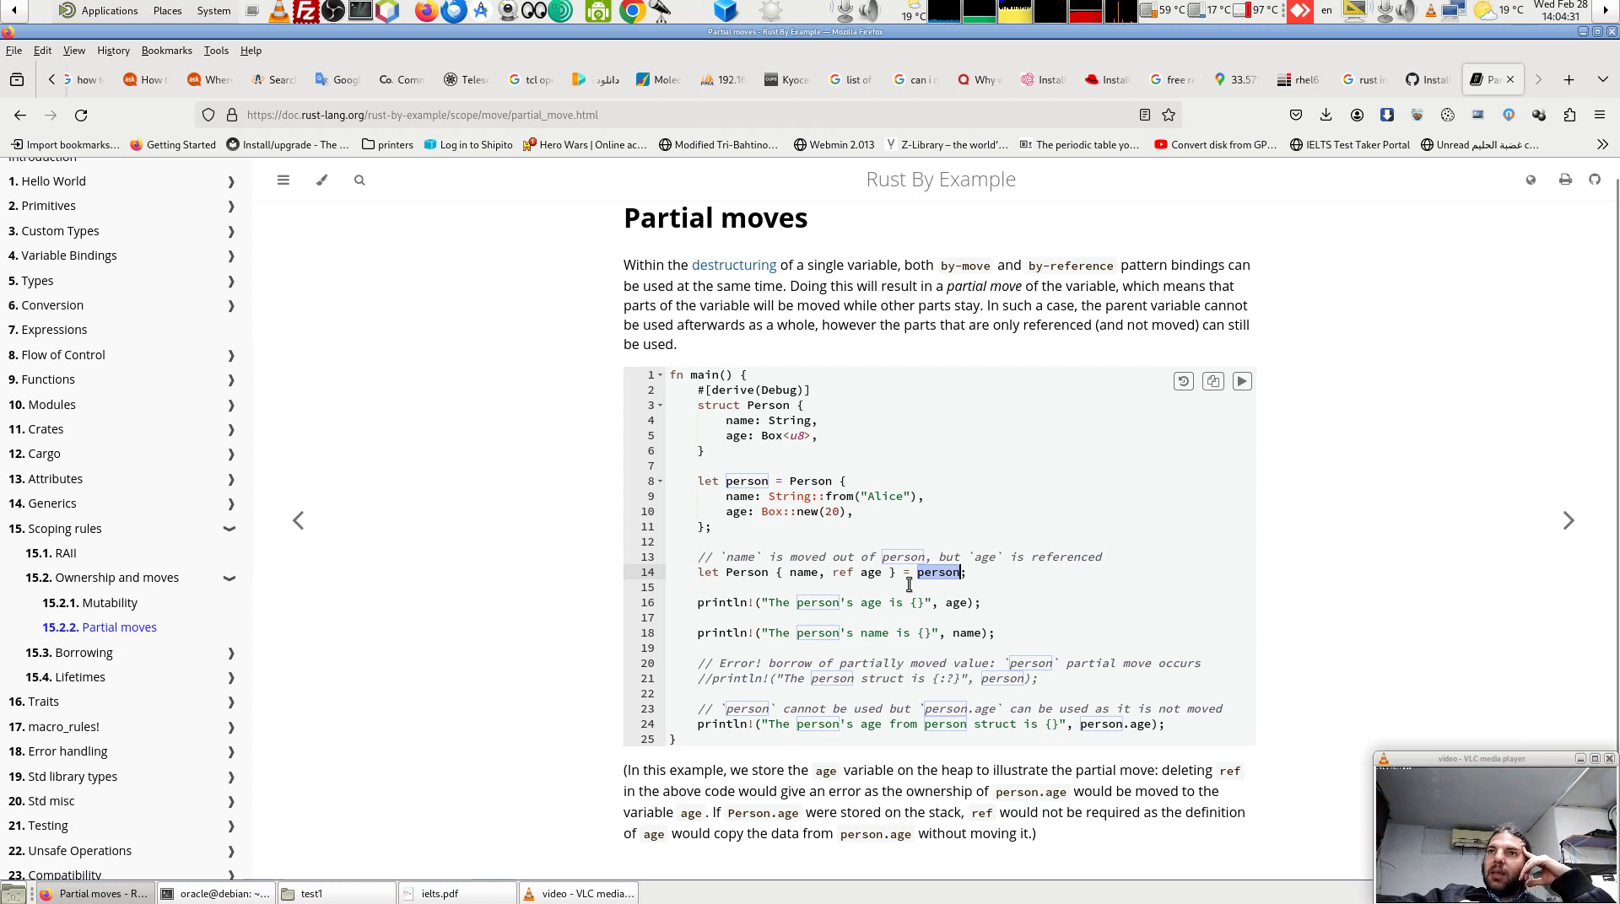
{"action": "left_click_drag", "start_coordinate": [885, 574], "coordinate": [861, 573]}
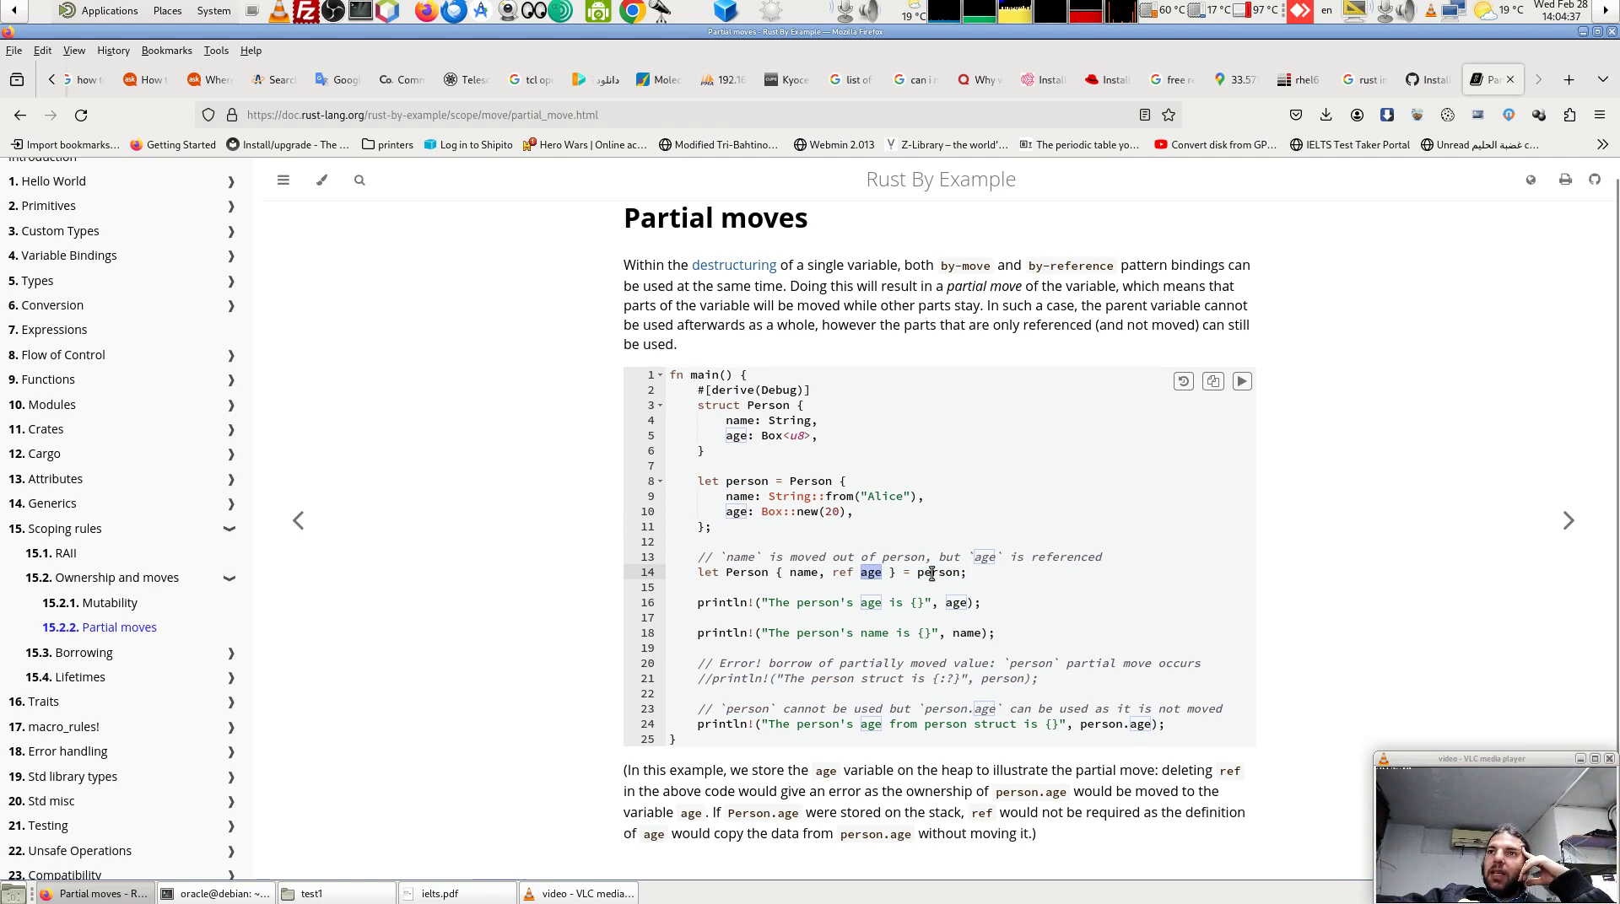
{"action": "key", "text": "Left"}
{"action": "key", "text": "Left"}
{"action": "key", "text": "Left"}
{"action": "key", "text": "Left"}
{"action": "key", "text": "Left"}
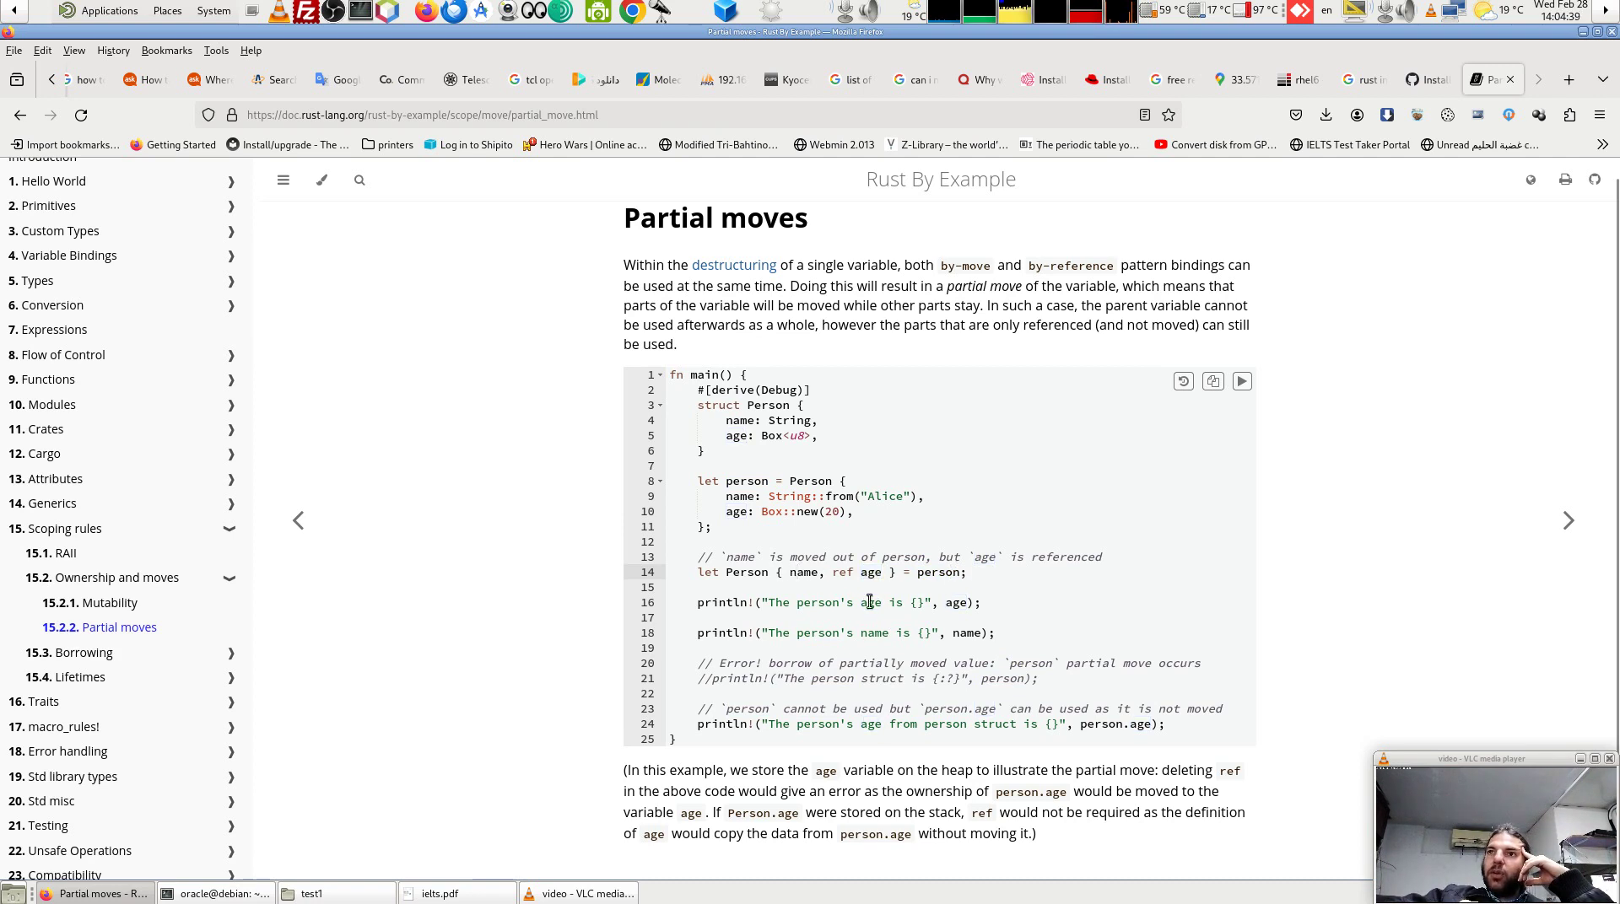
{"action": "left_click_drag", "start_coordinate": [723, 572], "coordinate": [903, 573]}
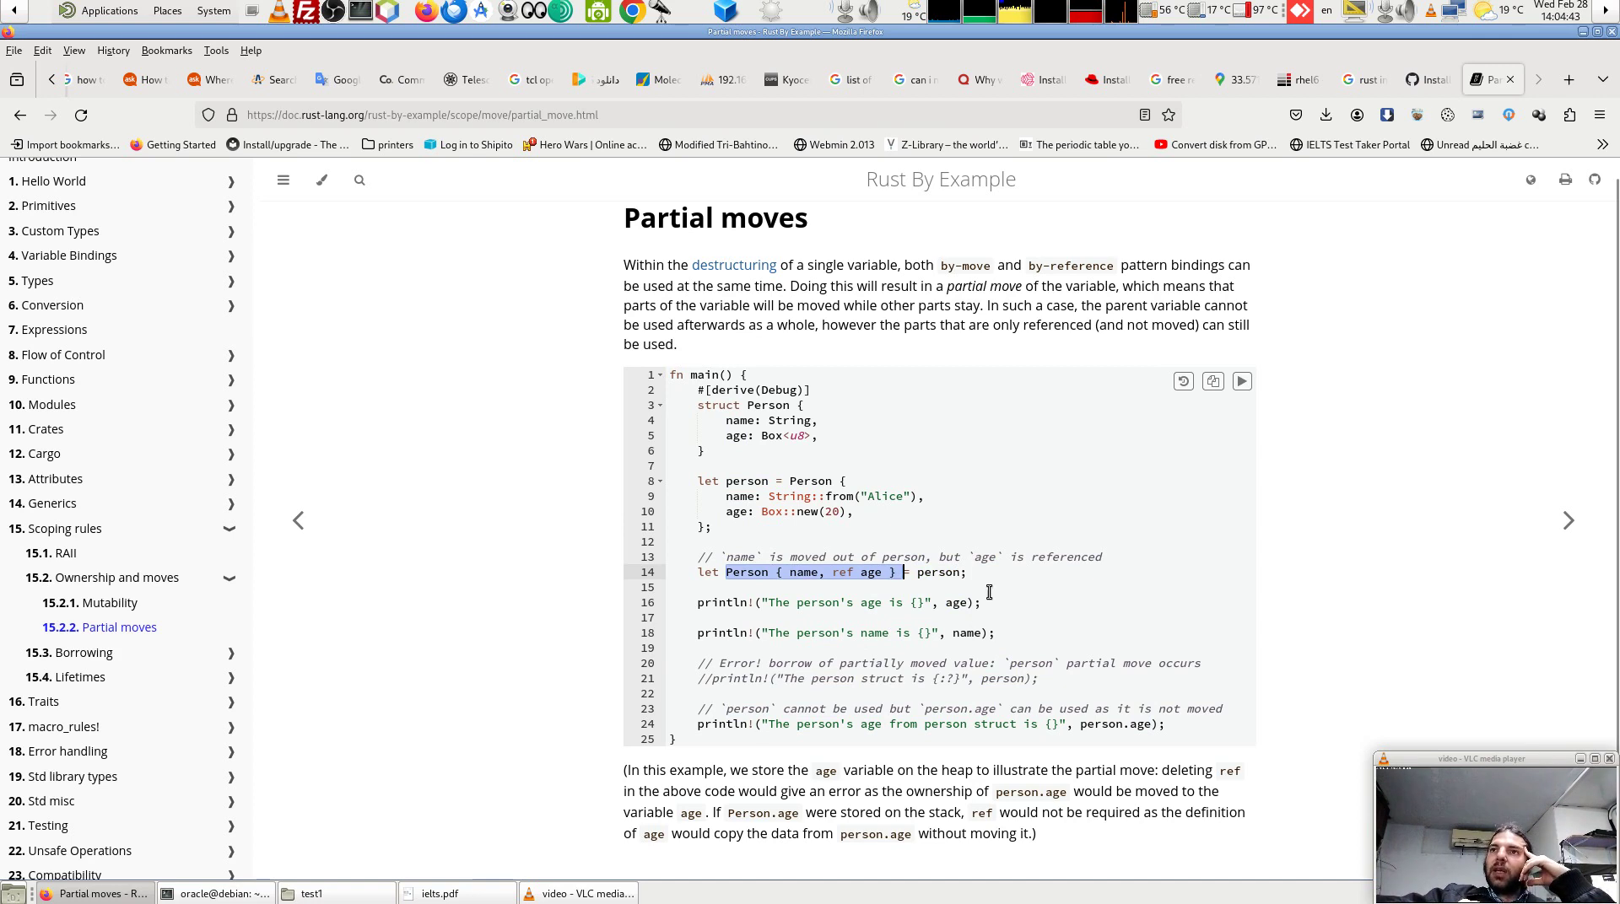
{"action": "double_click", "coordinate": [962, 602]}
{"action": "double_click", "coordinate": [966, 633]}
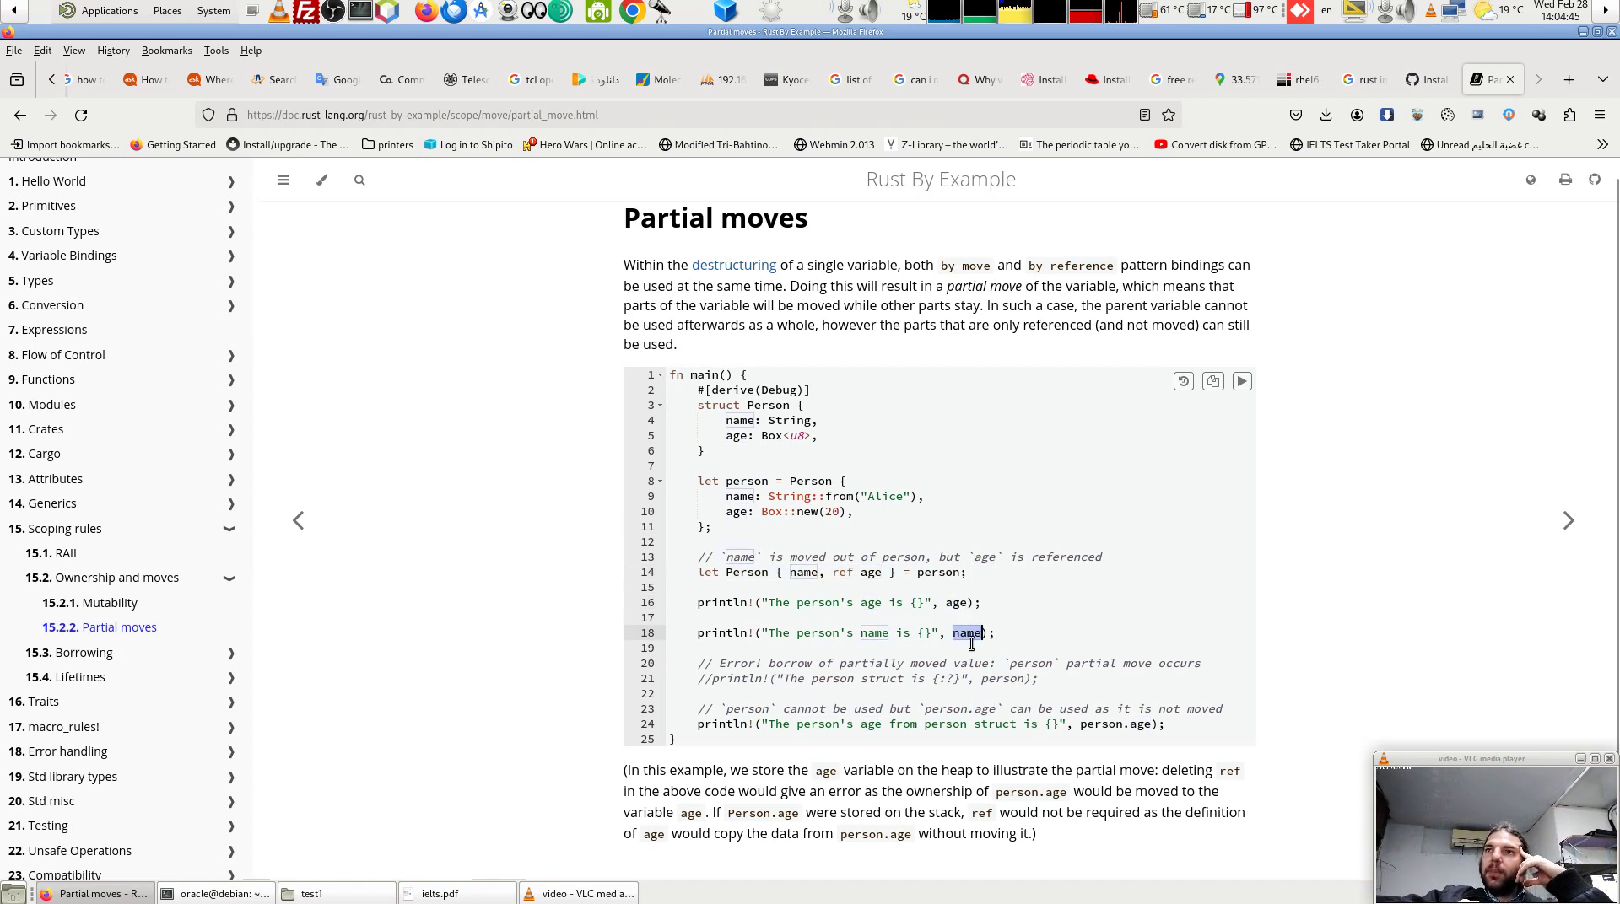
{"action": "left_click", "coordinate": [1044, 628]}
{"action": "double_click", "coordinate": [741, 557]}
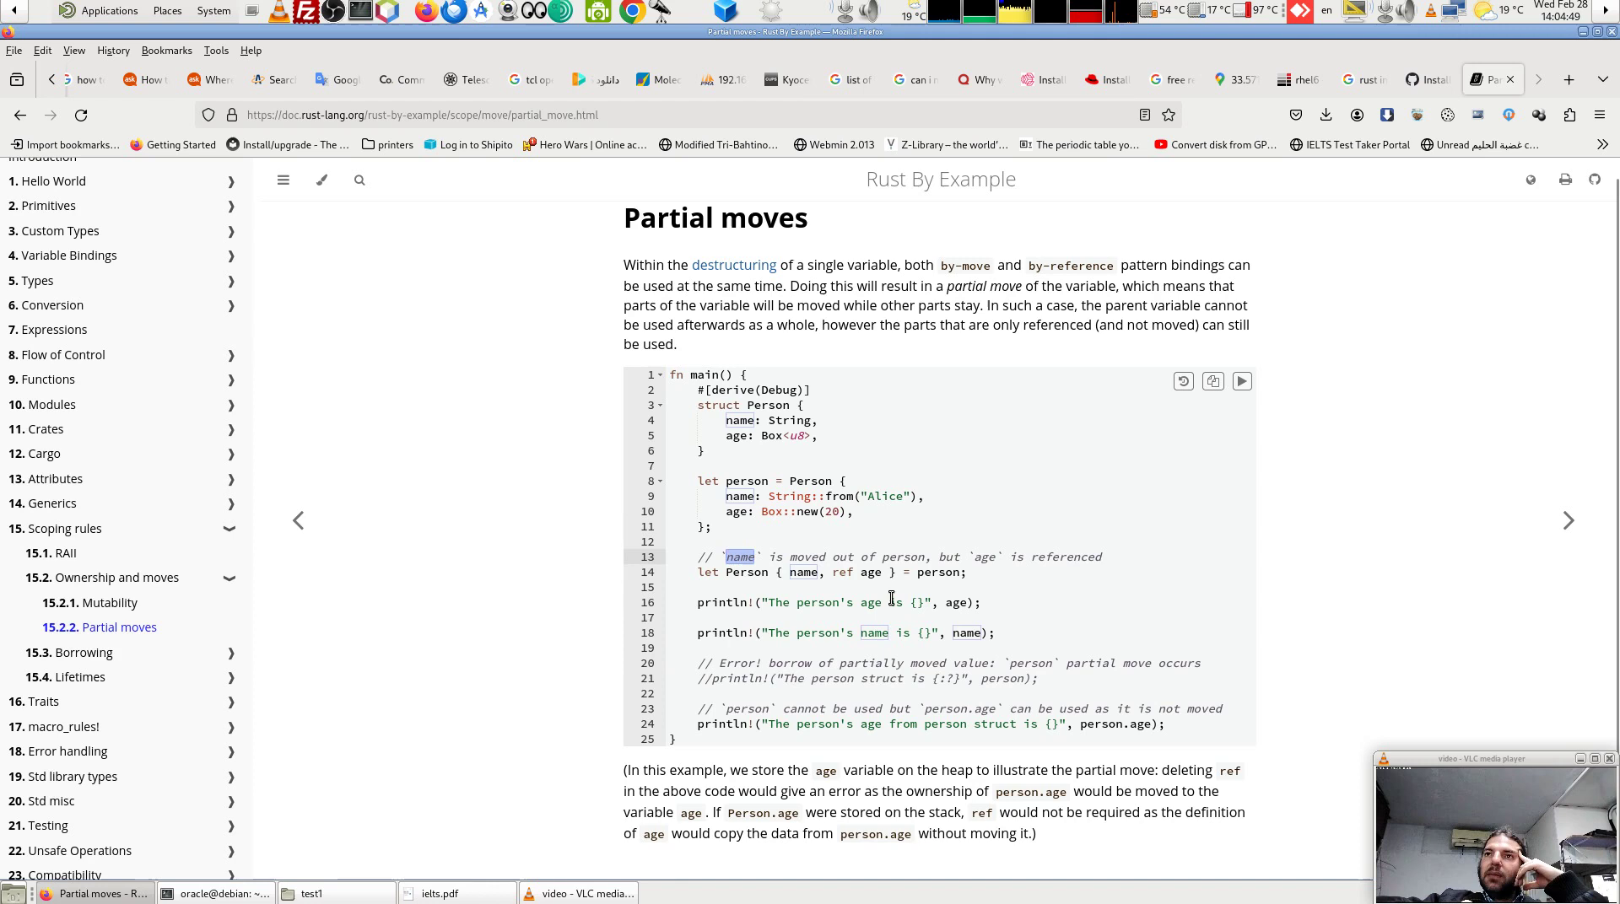
{"action": "double_click", "coordinate": [835, 571]}
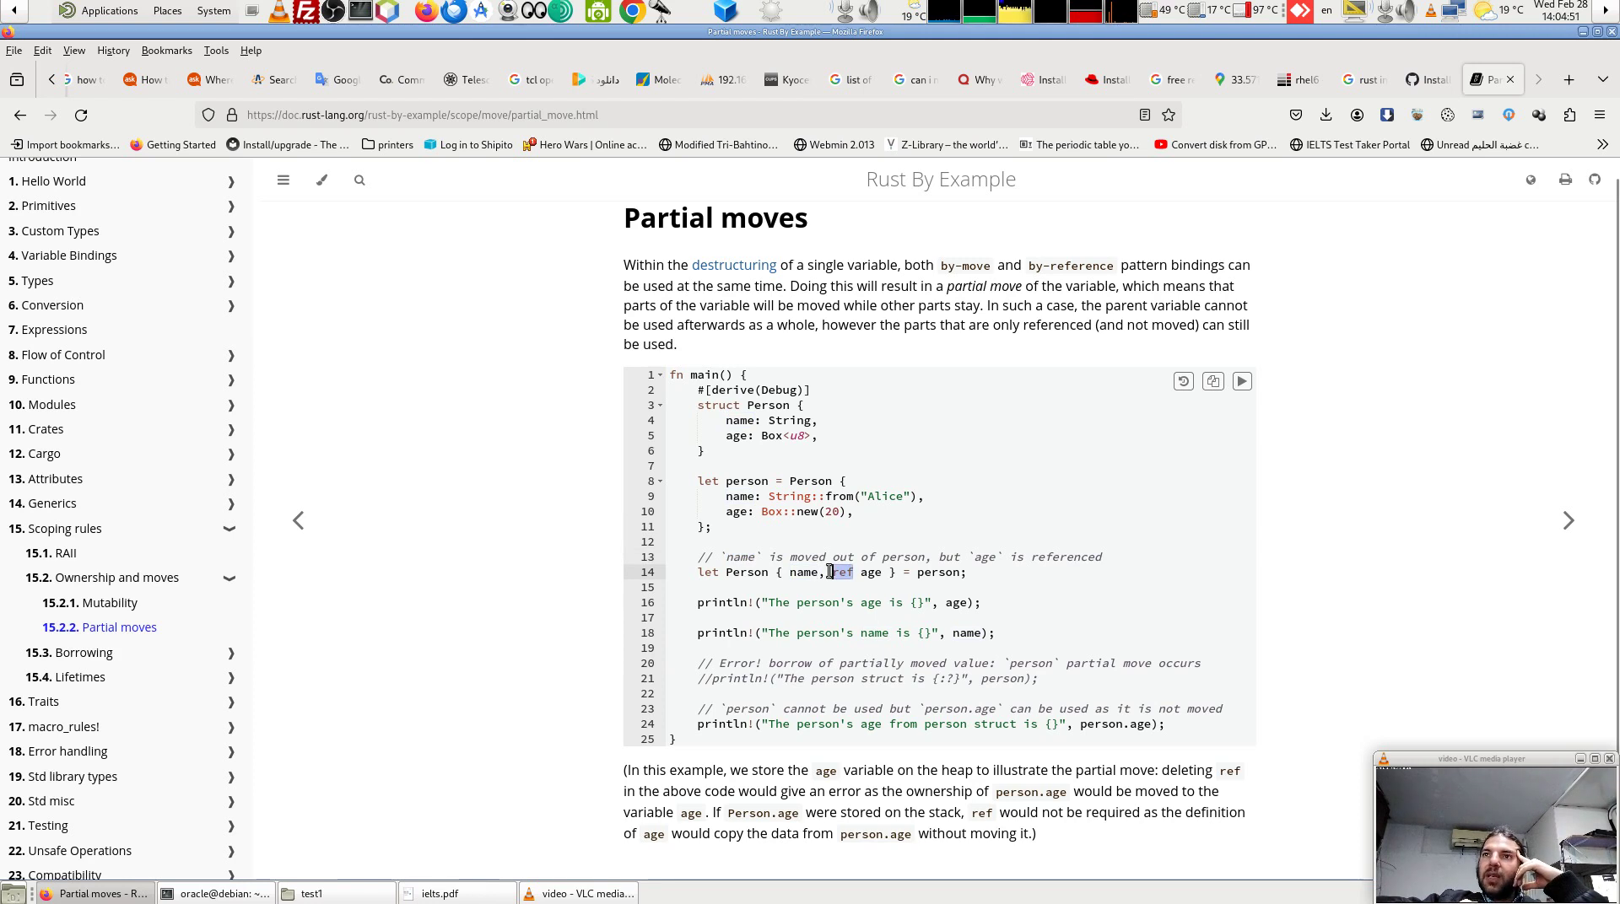
{"action": "double_click", "coordinate": [985, 557]}
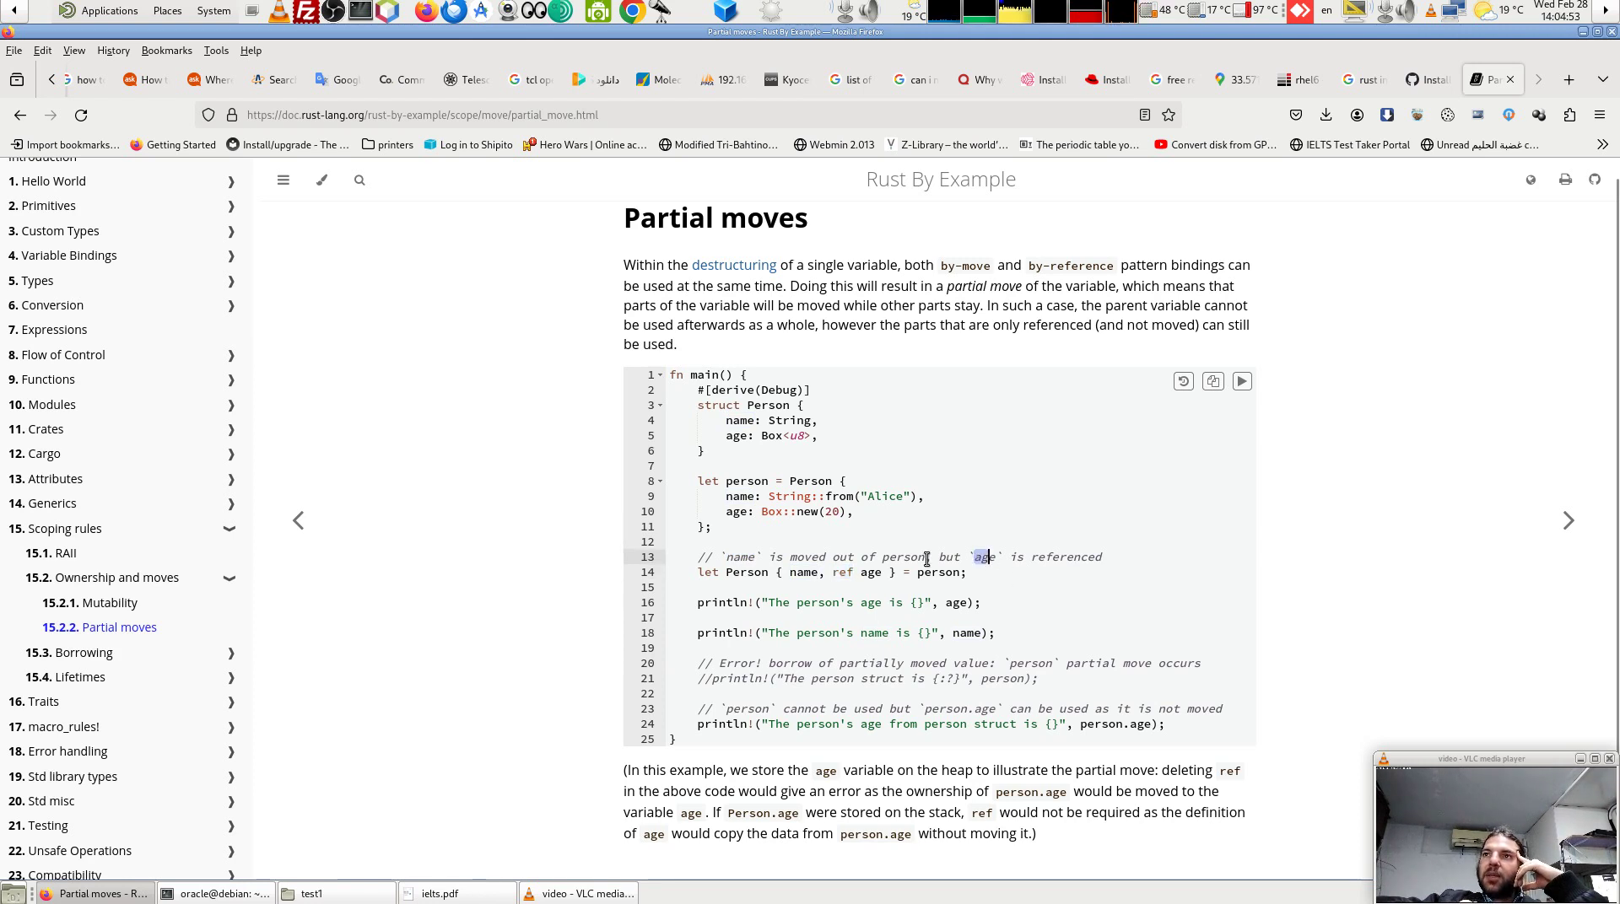
{"action": "left_click", "coordinate": [740, 511]}
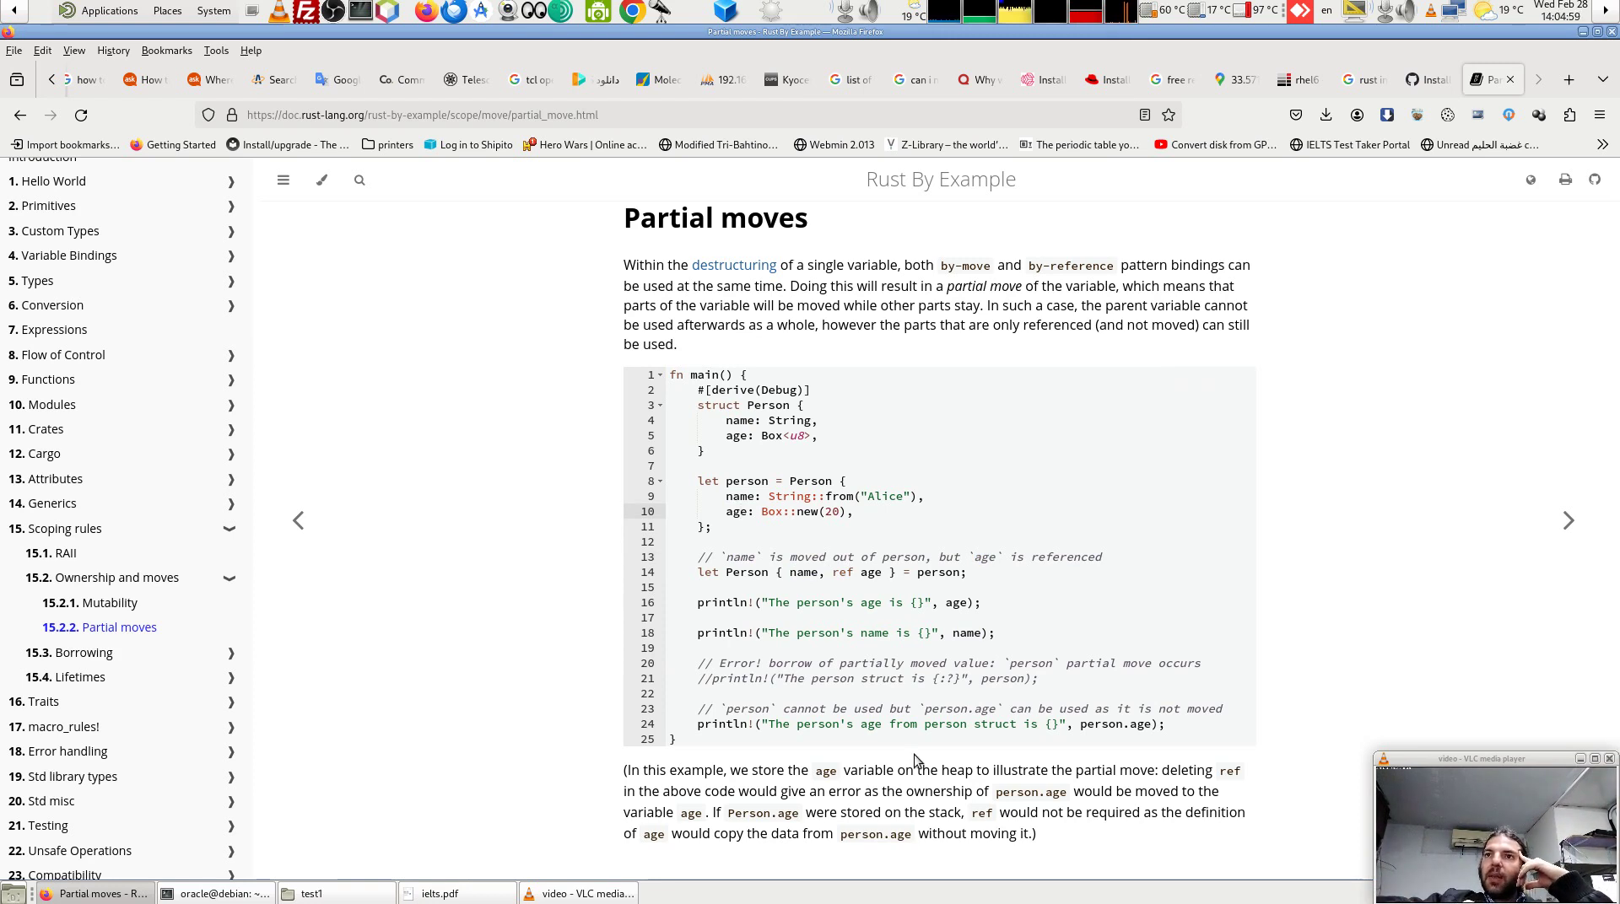
{"action": "double_click", "coordinate": [936, 573]}
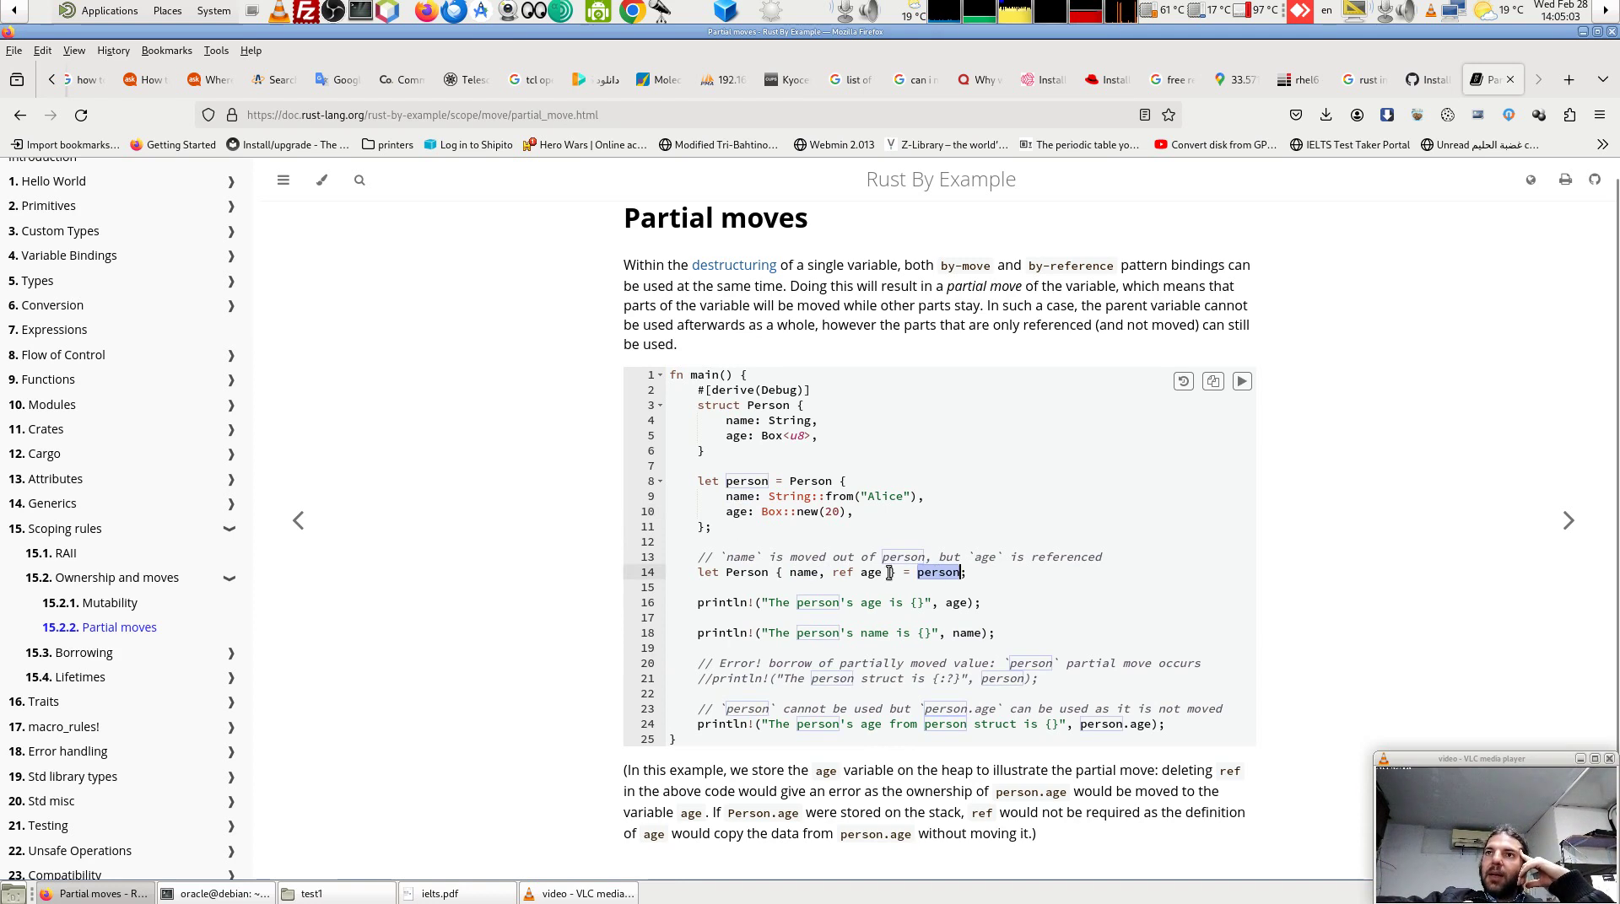
{"action": "left_click_drag", "start_coordinate": [895, 572], "coordinate": [697, 574]}
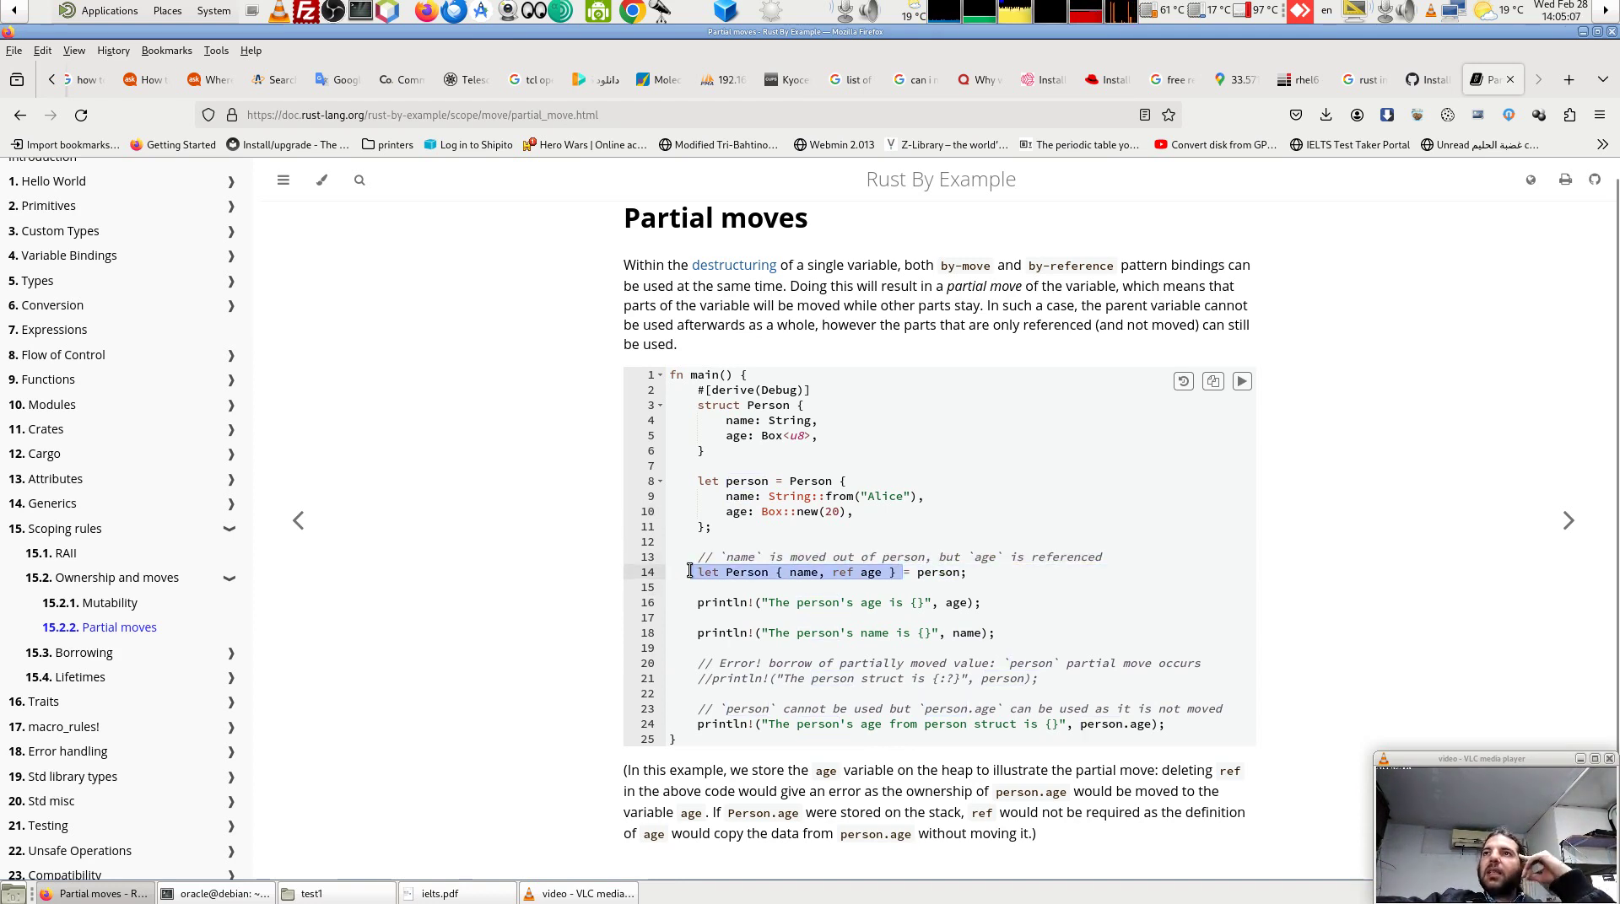
{"action": "double_click", "coordinate": [744, 483]}
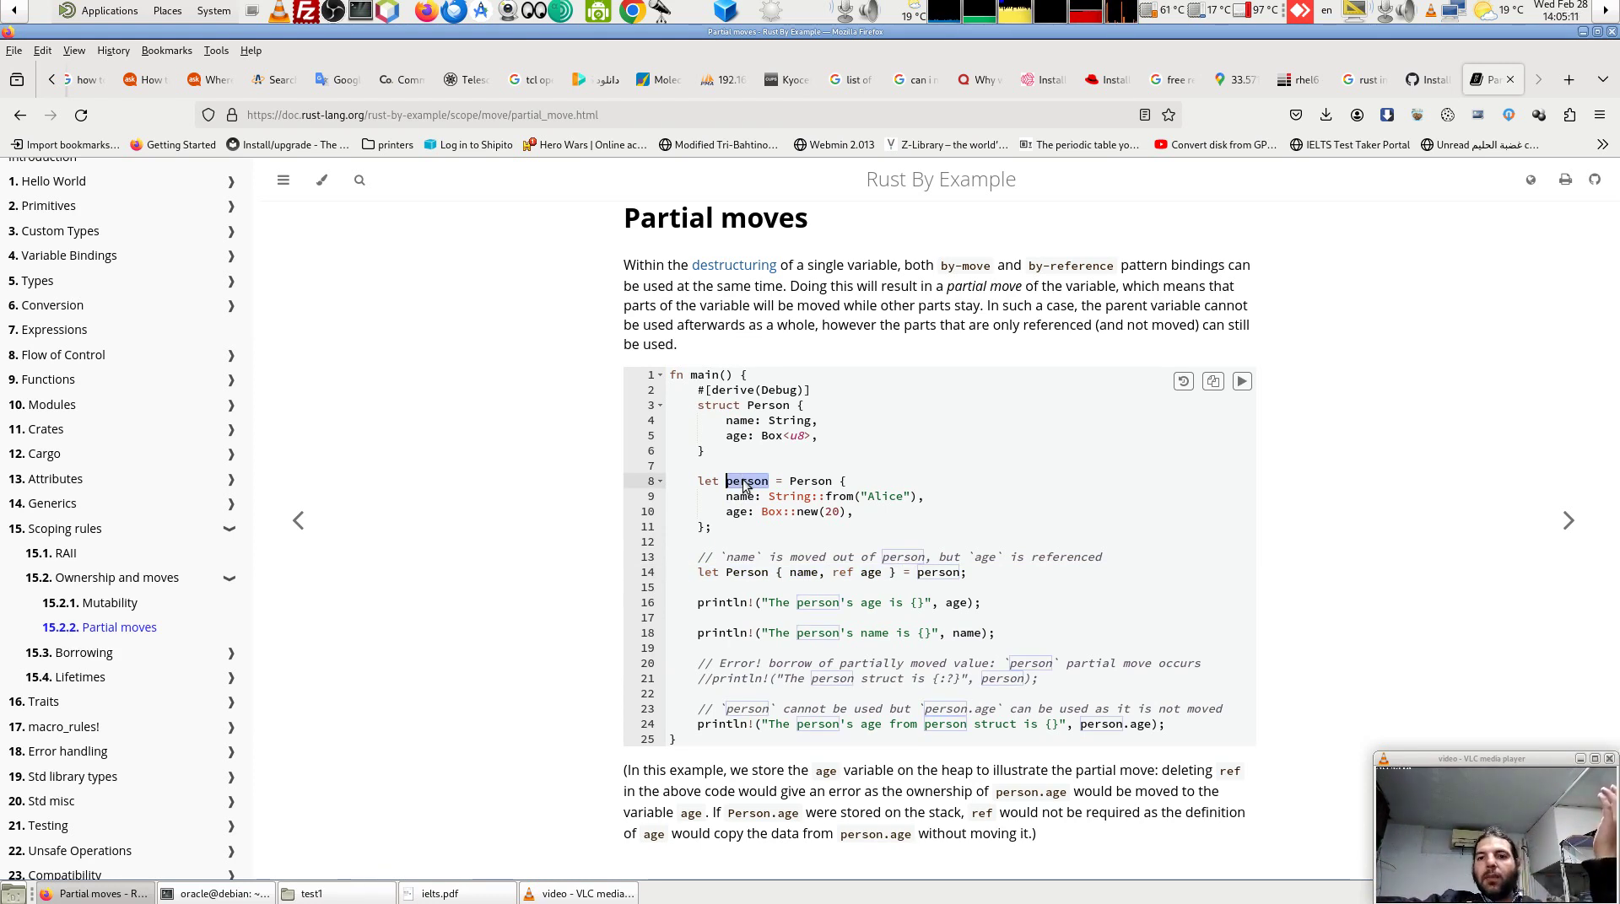
{"action": "double_click", "coordinate": [842, 573]}
{"action": "double_click", "coordinate": [737, 512]}
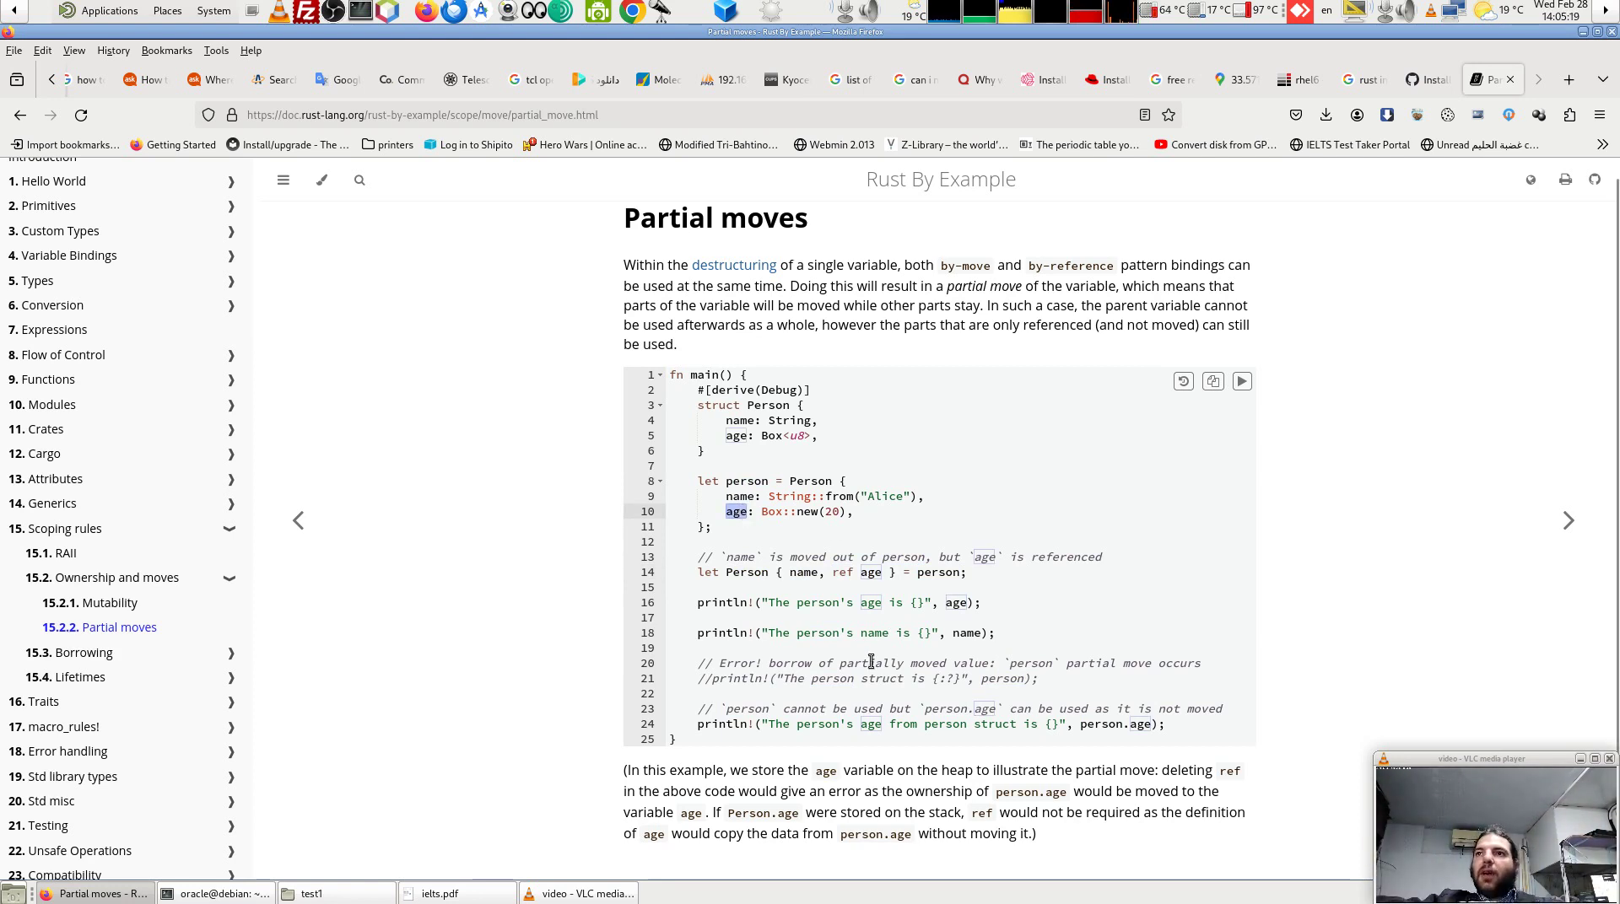
{"action": "left_click_drag", "start_coordinate": [1038, 679], "coordinate": [715, 682]}
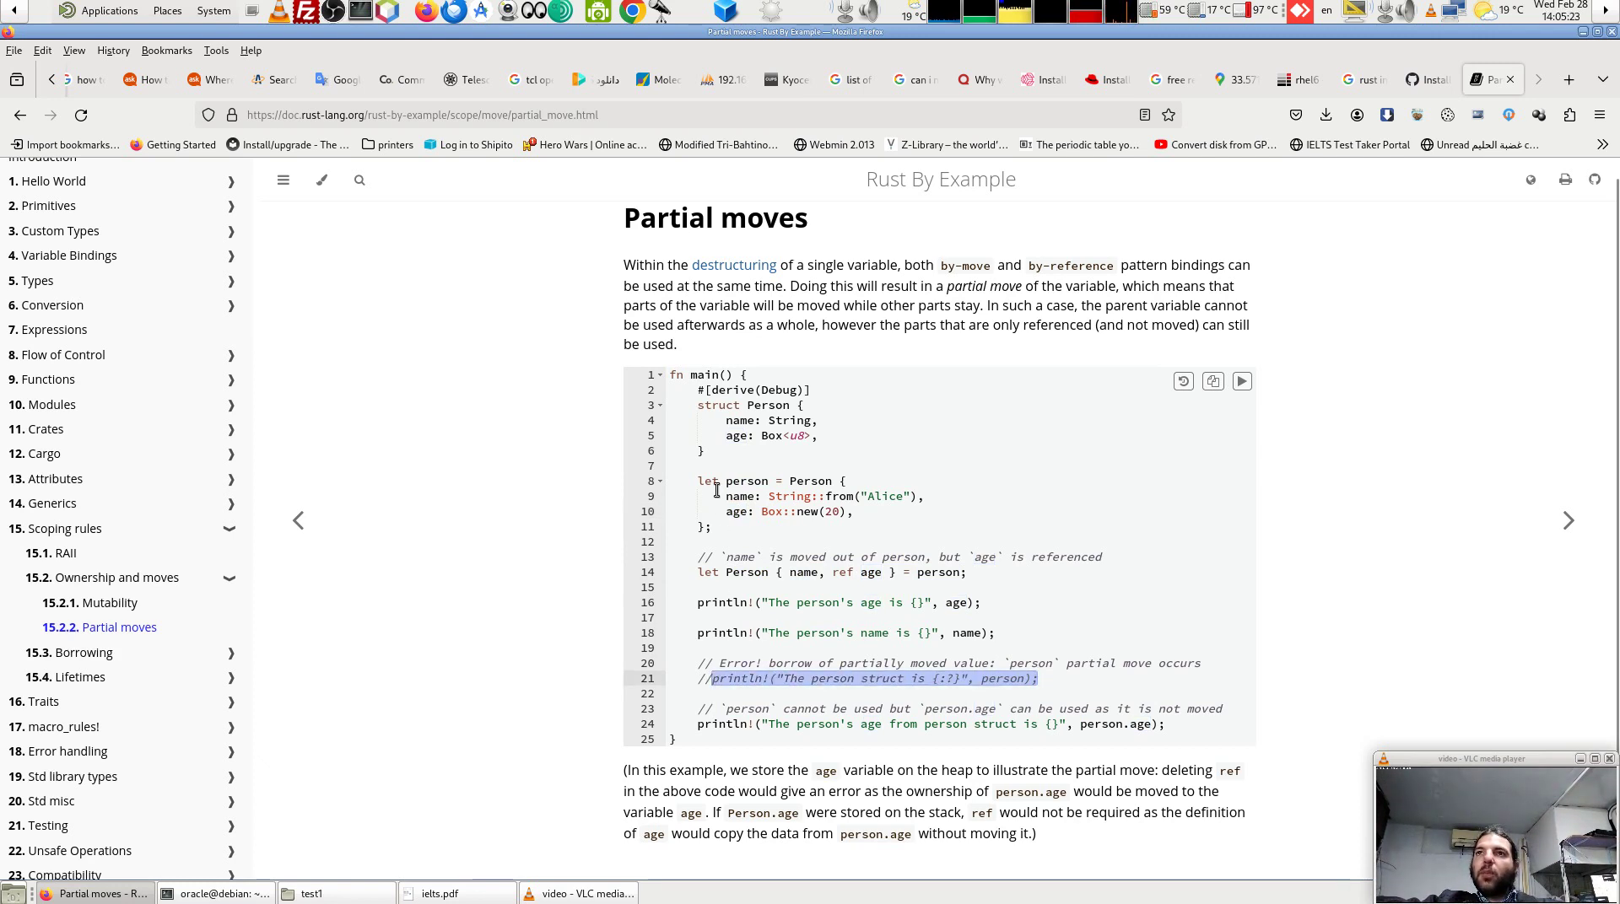
{"action": "left_click_drag", "start_coordinate": [725, 481], "coordinate": [769, 478]}
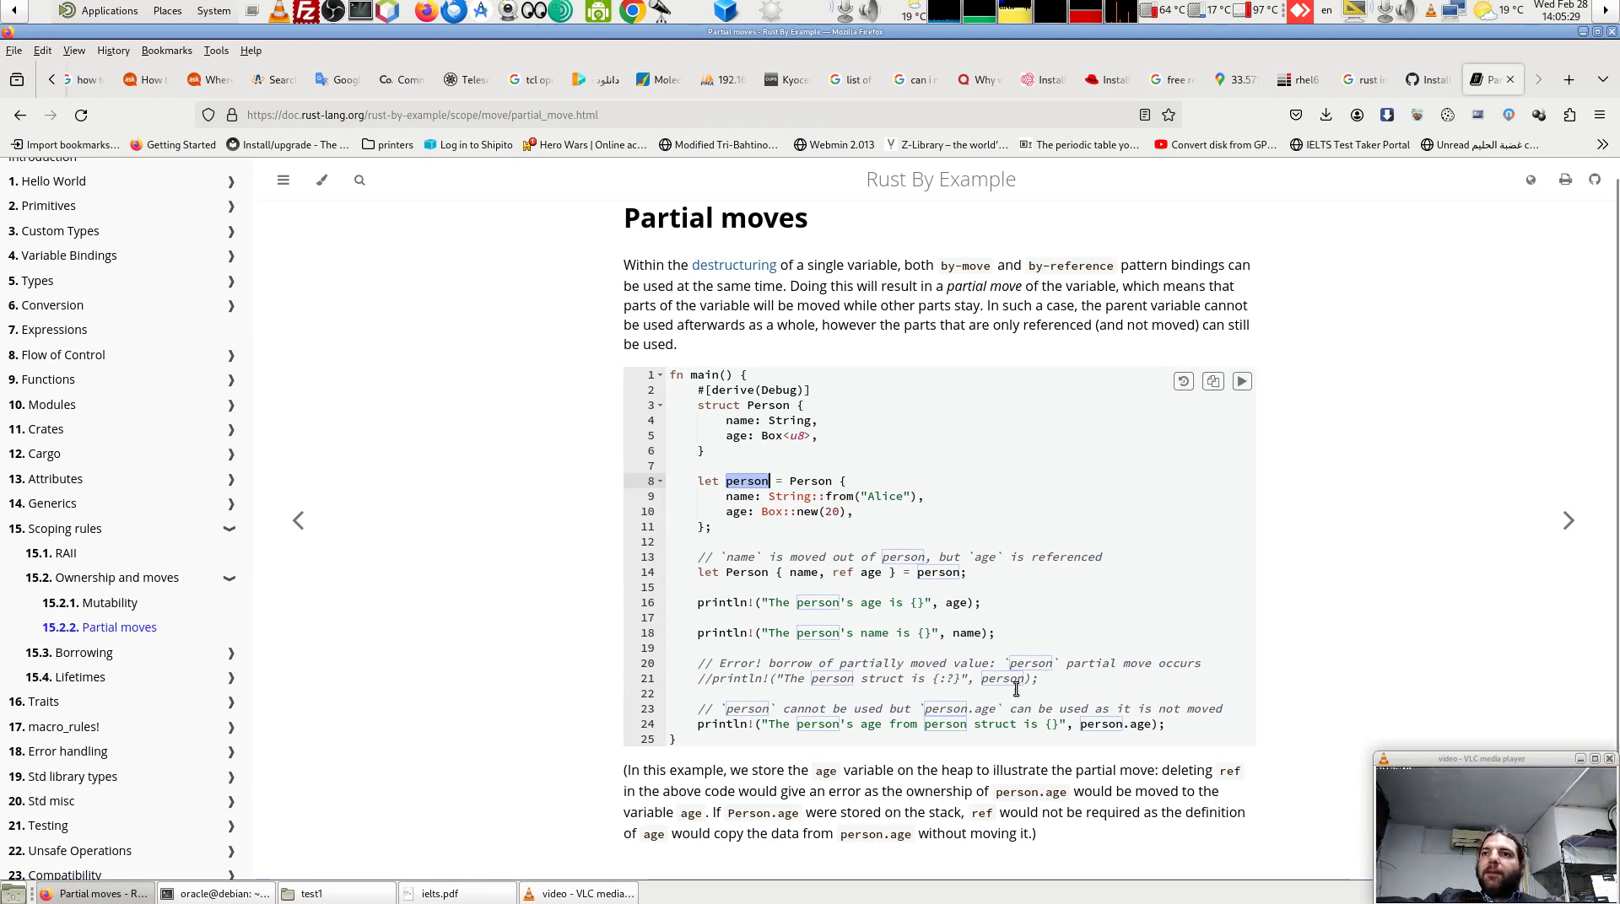
{"action": "left_click_drag", "start_coordinate": [1030, 680], "coordinate": [707, 685]}
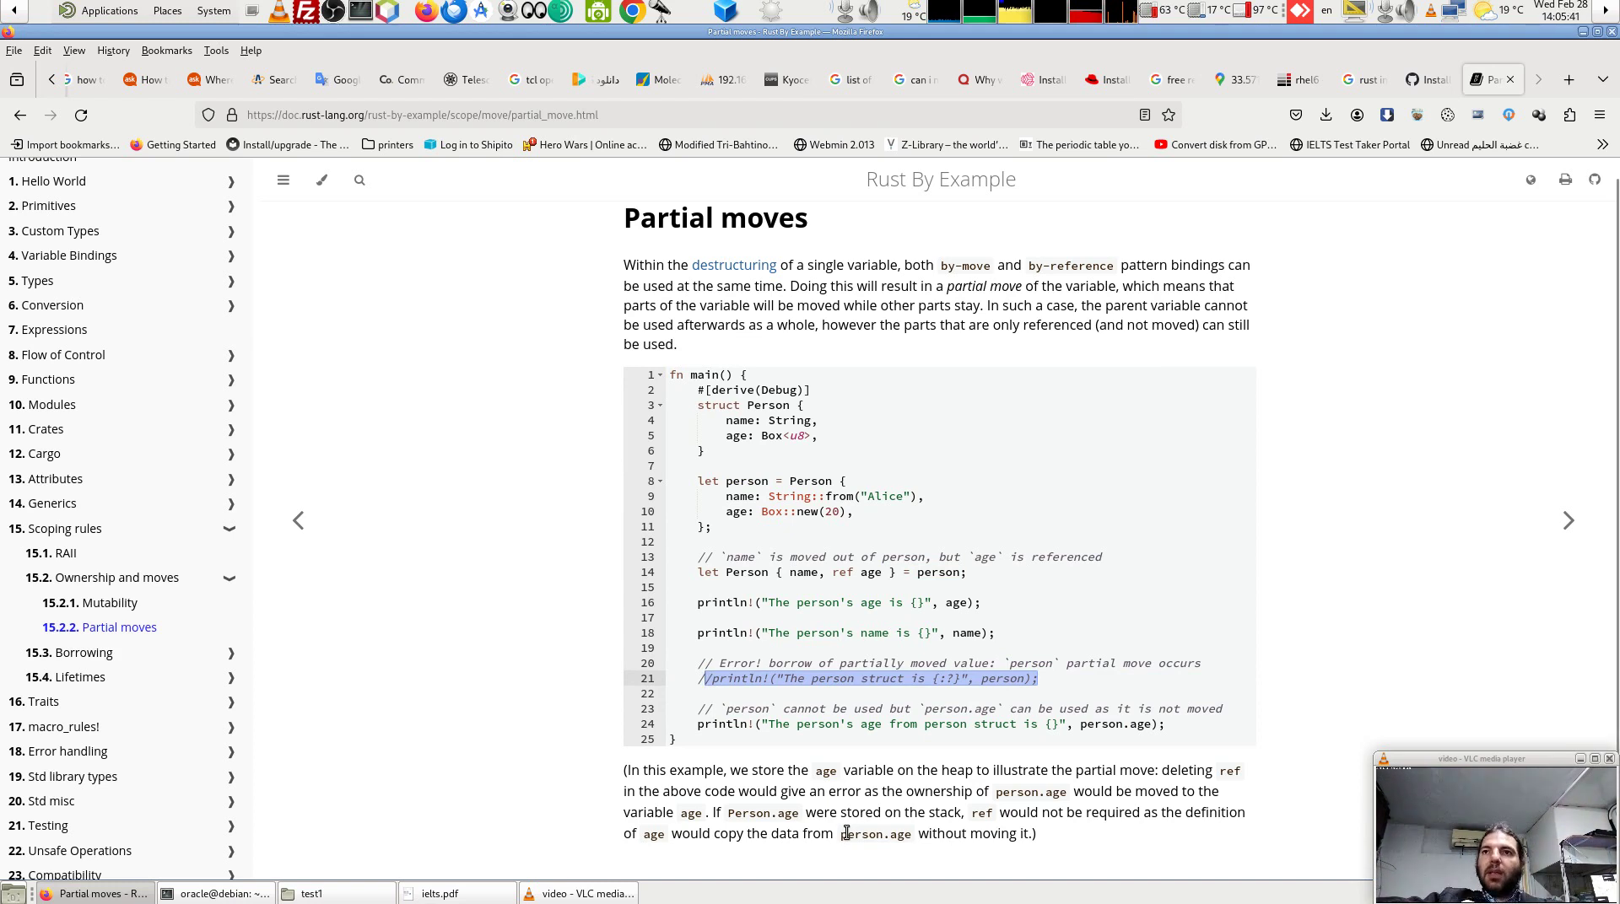
{"action": "key", "text": "Down"}
{"action": "key", "text": "Down"}
{"action": "key", "text": "Down"}
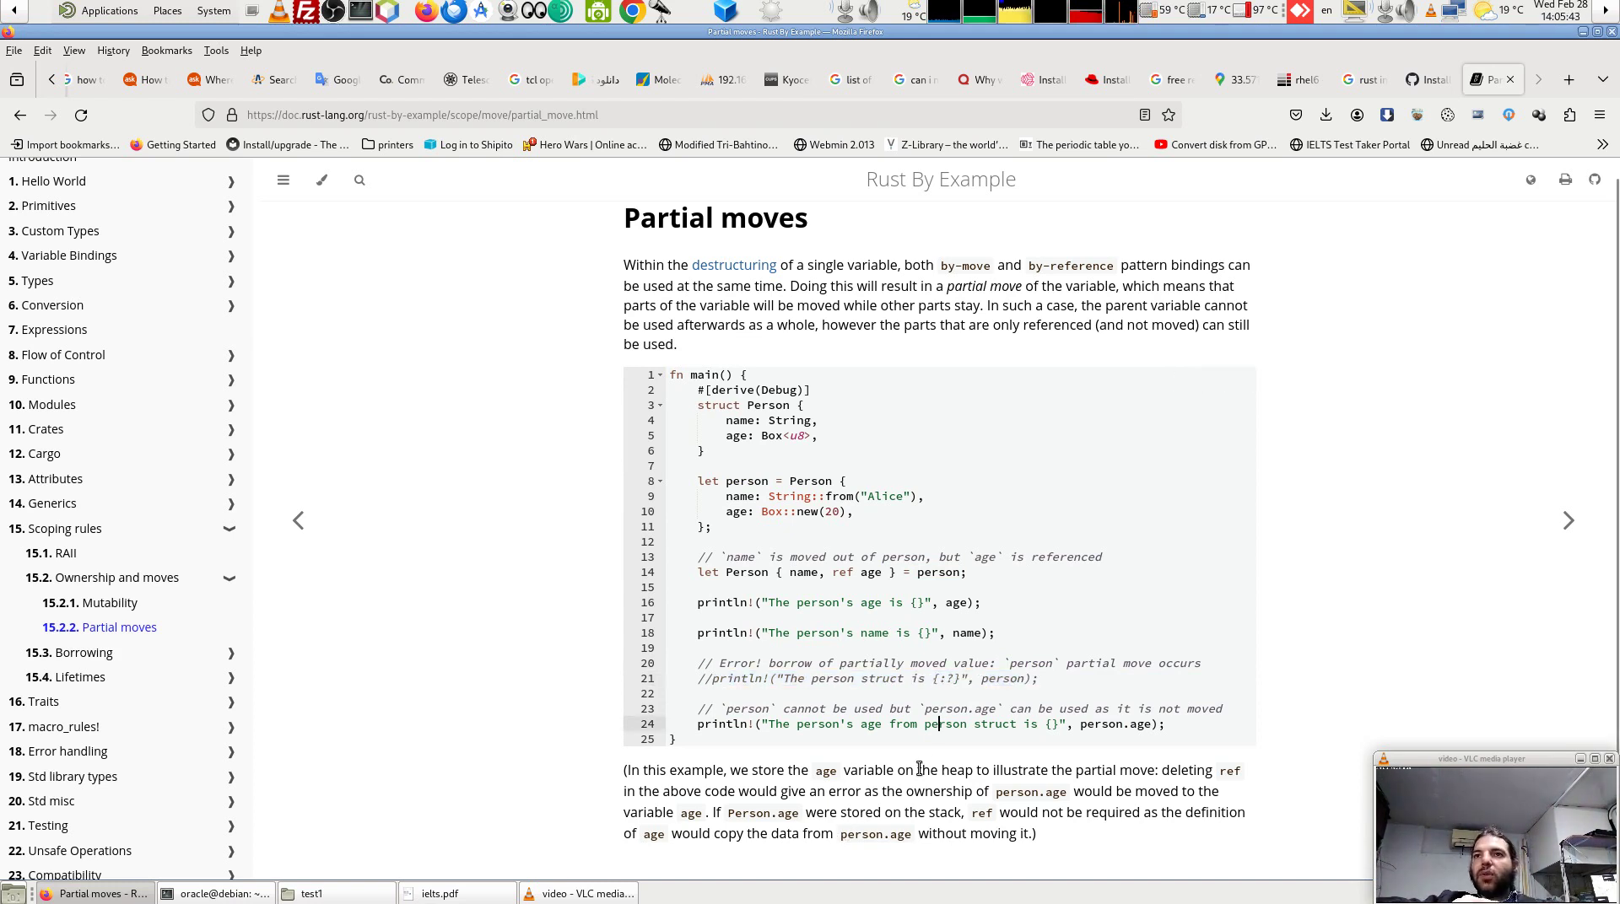
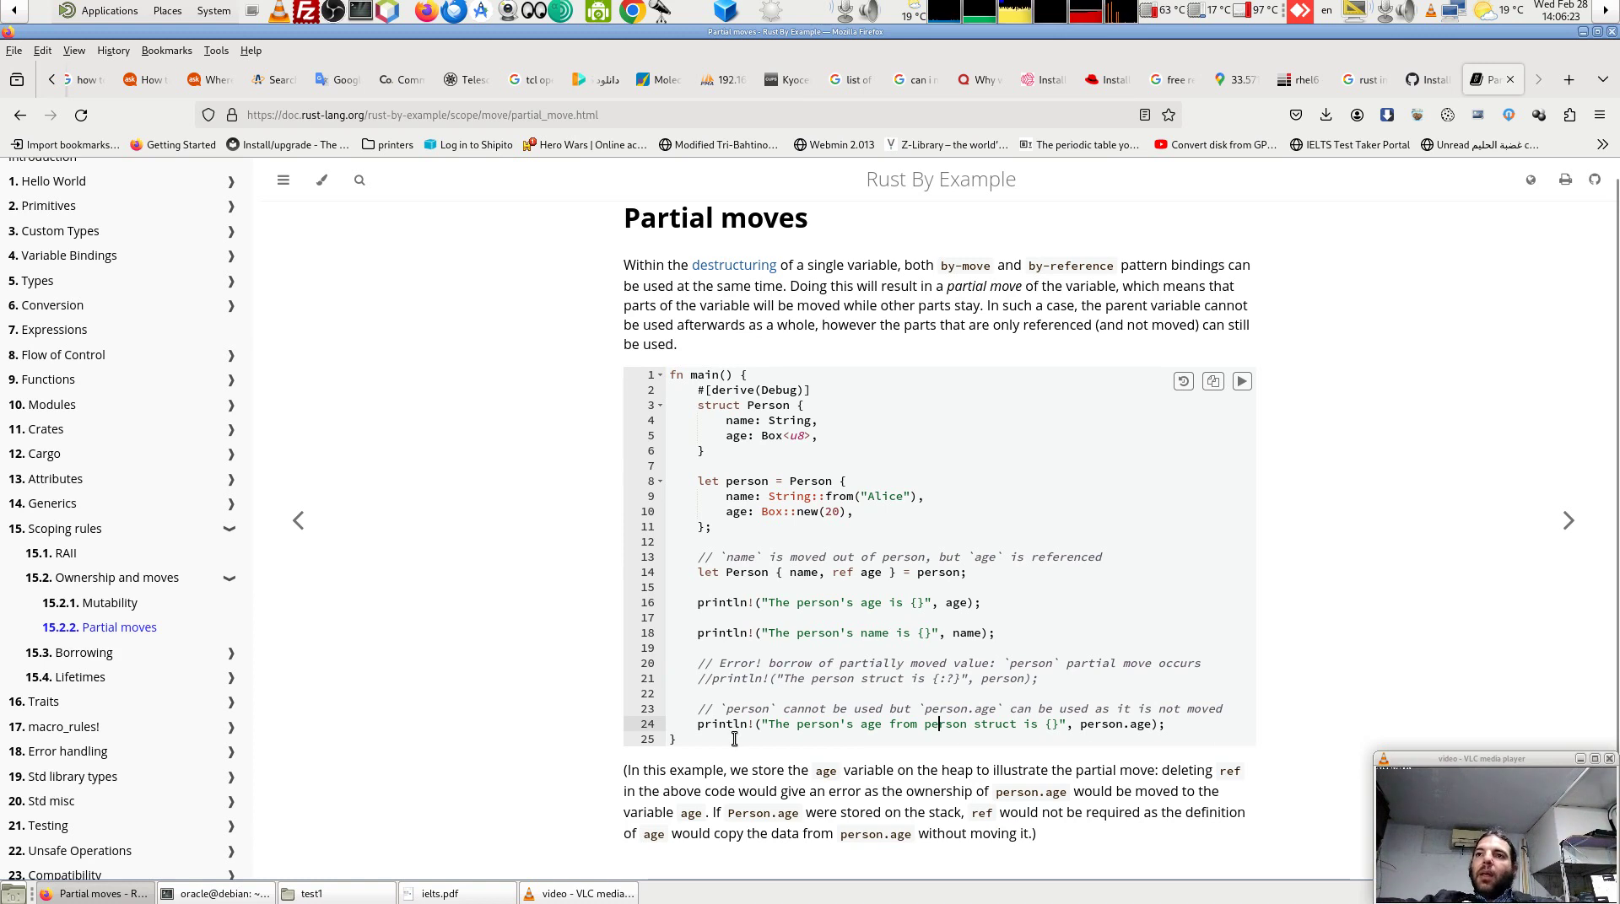
Highlight ref age on line 14, person.age on line 24 and person on line 21
{"action": "left_click_drag", "start_coordinate": [882, 573], "coordinate": [829, 573]}
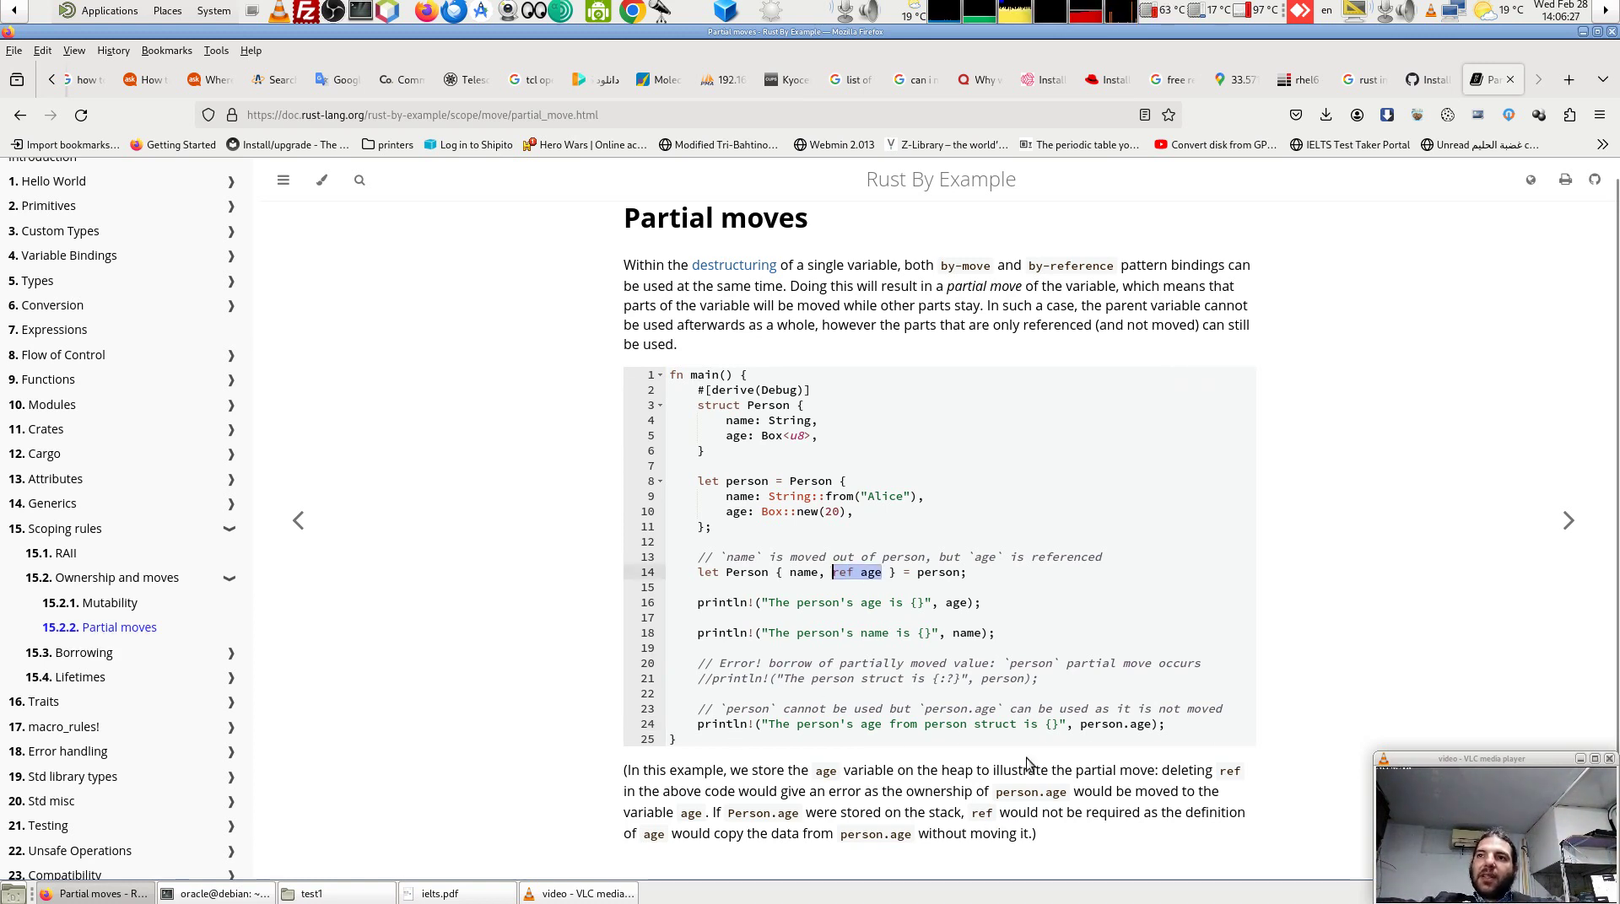
{"action": "left_click_drag", "start_coordinate": [1079, 724], "coordinate": [1152, 724]}
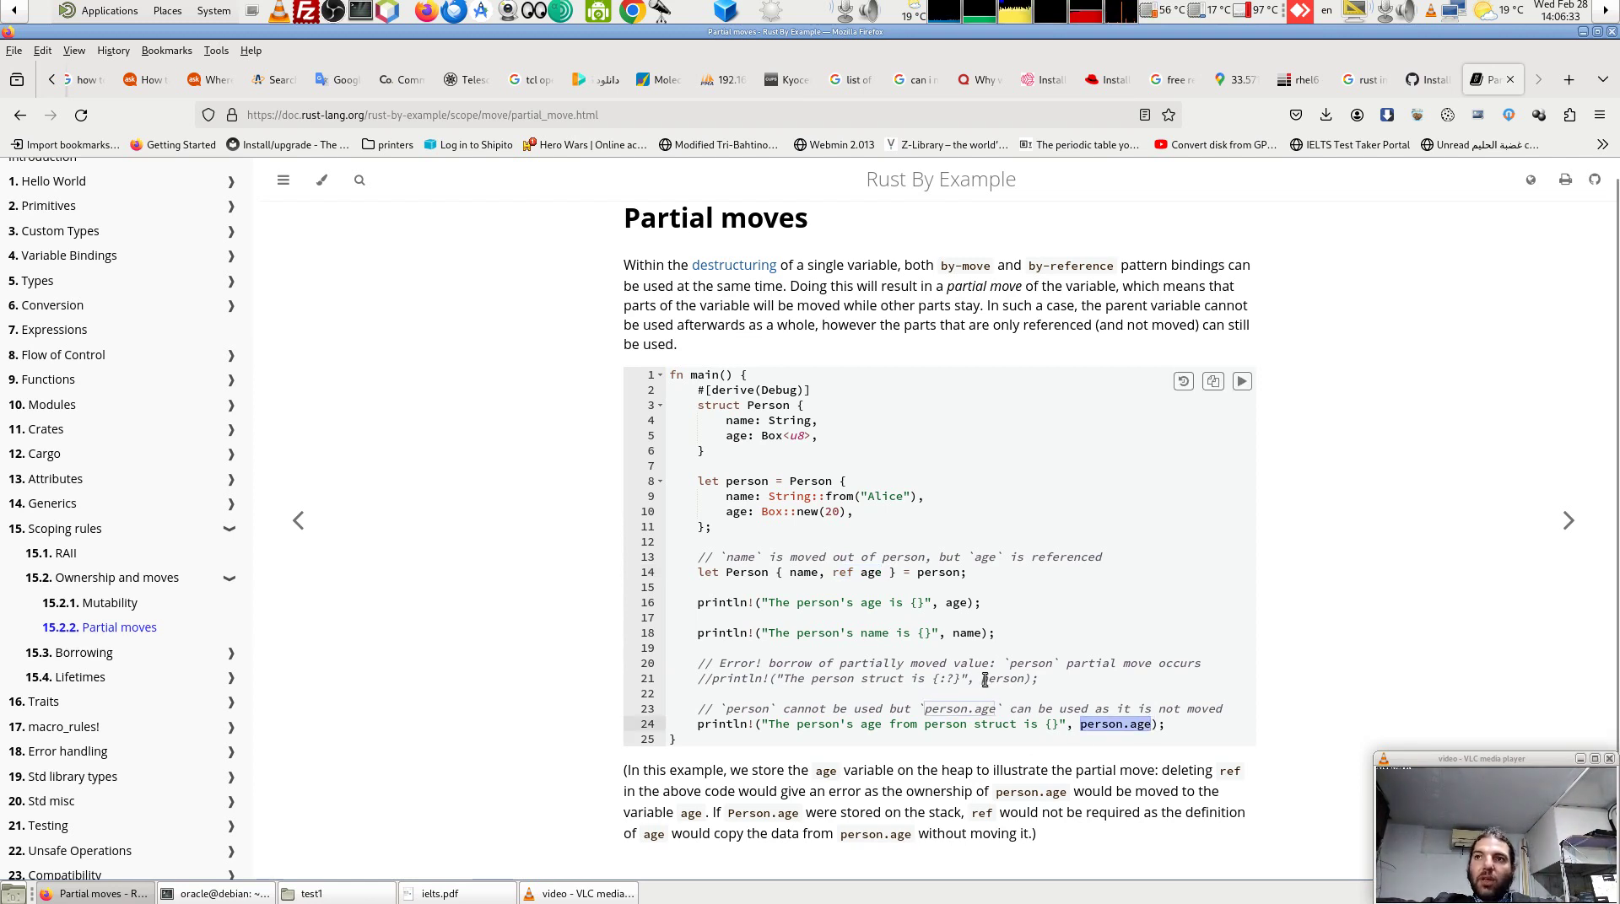
{"action": "left_click_drag", "start_coordinate": [983, 680], "coordinate": [1015, 678]}
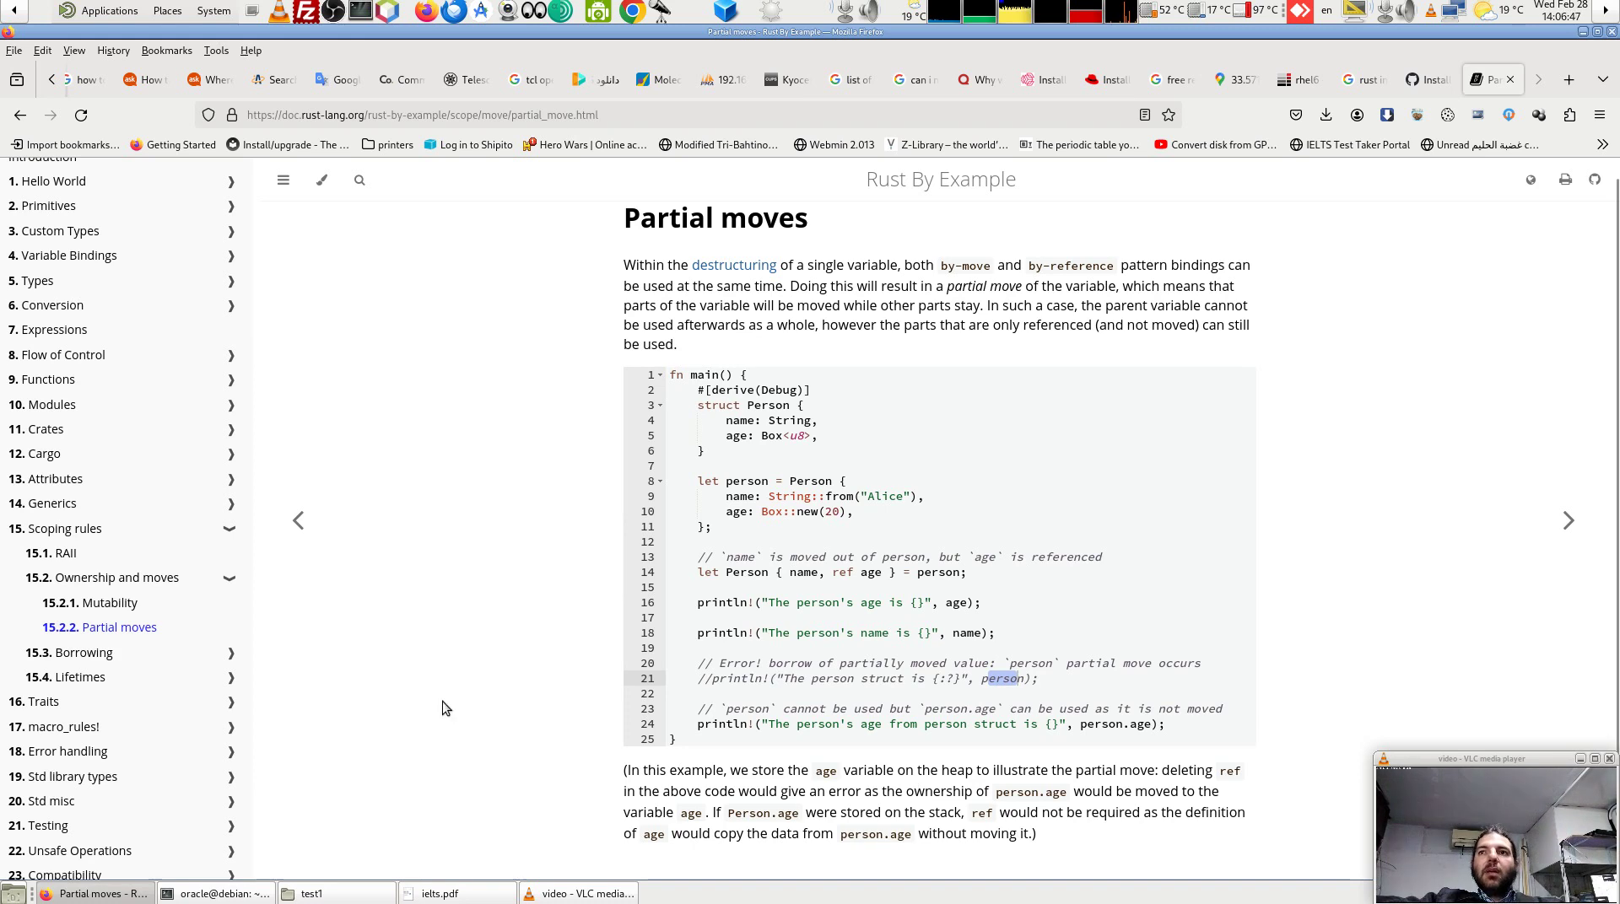
{"action": "left_click", "coordinate": [981, 679]}
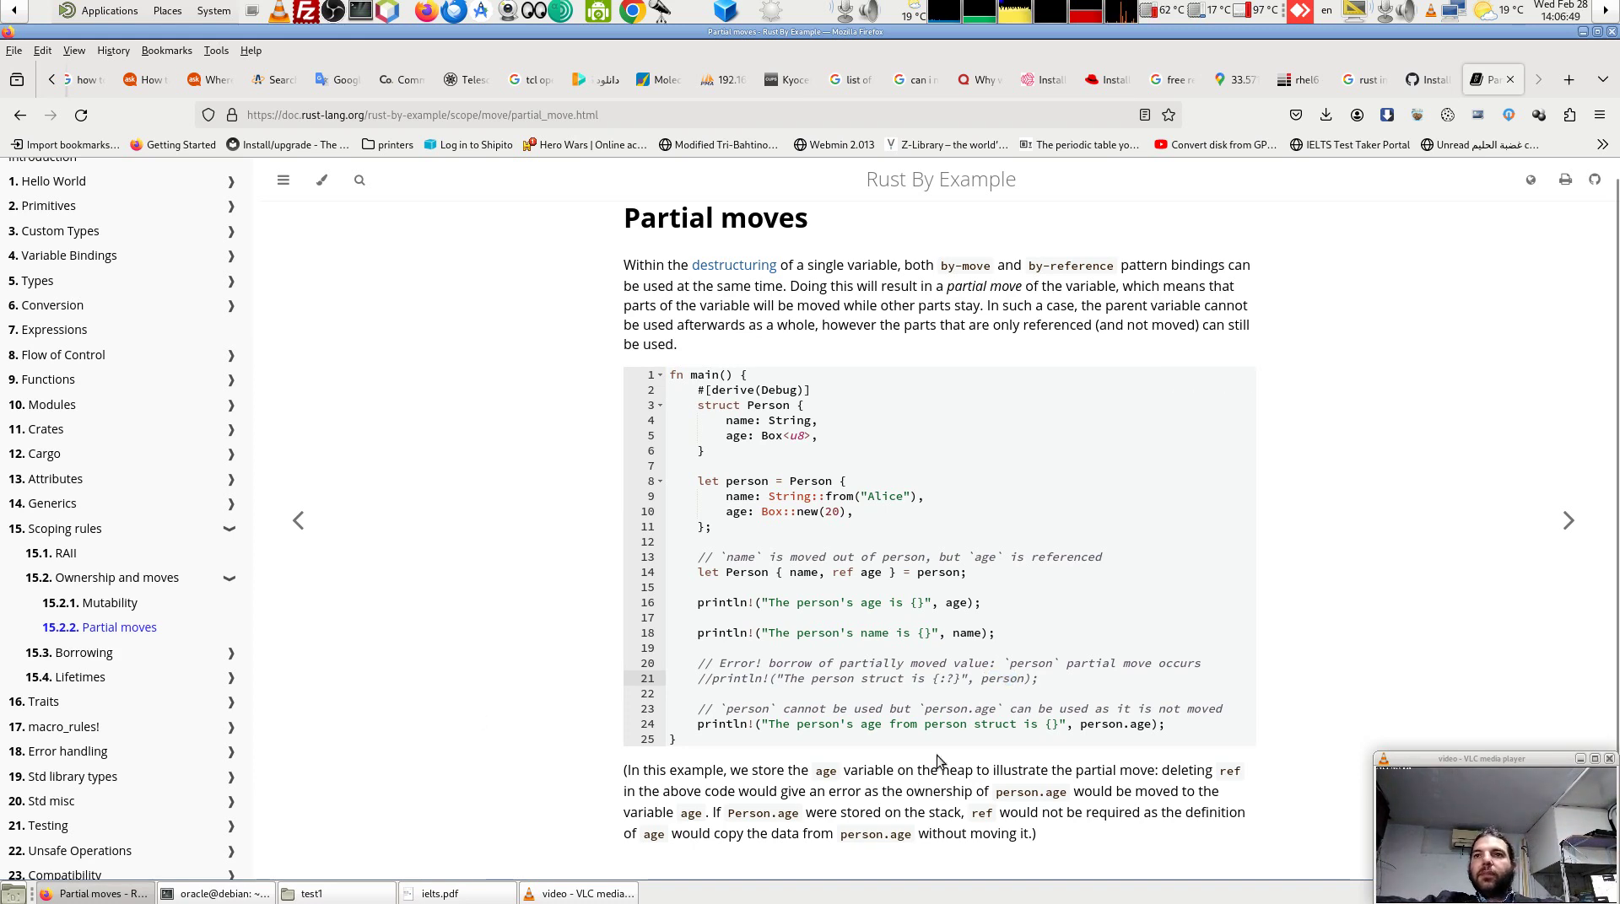
Open 15.3 Borrowing, glance at 15.2 Ownership and moves, then return to Borrowing
{"action": "left_click", "coordinate": [100, 656]}
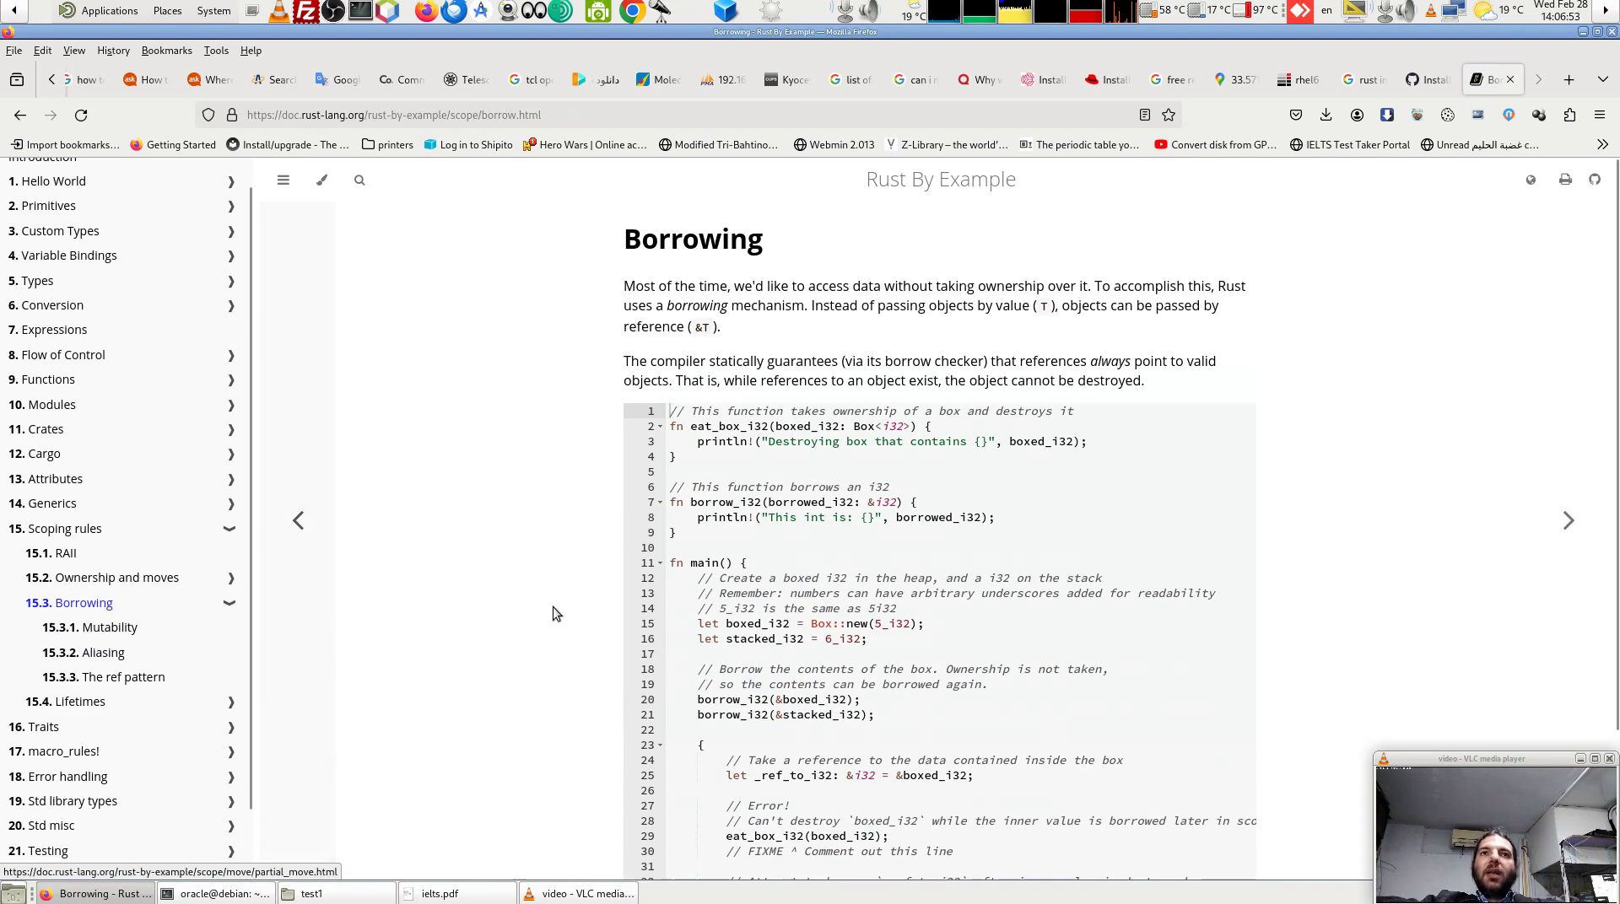
{"action": "mouse_move", "coordinate": [661, 663]}
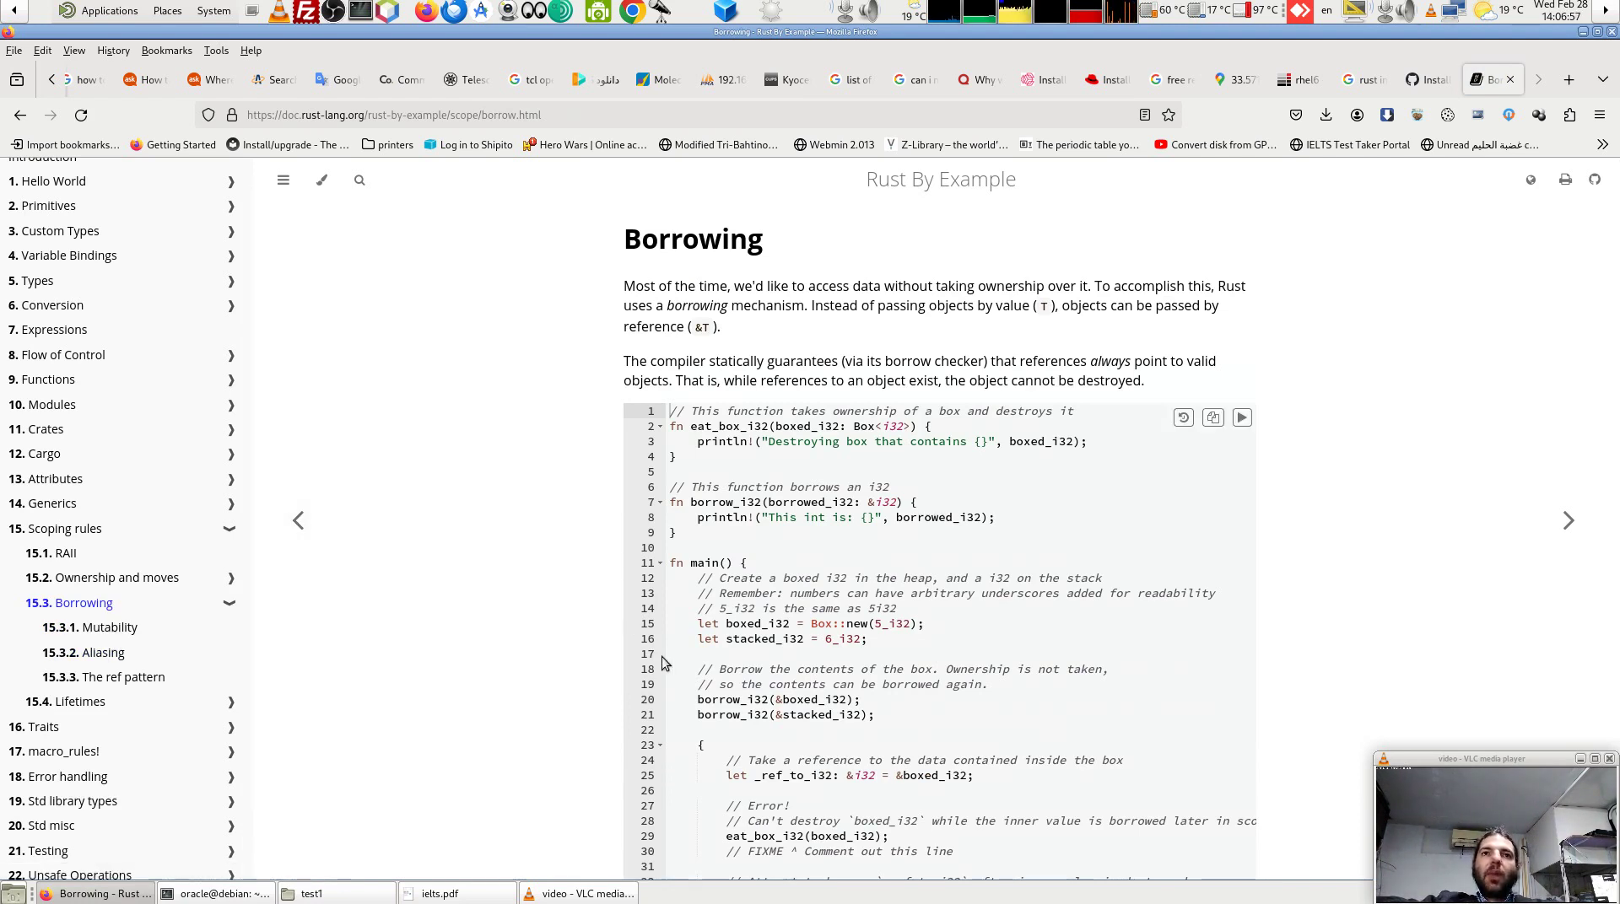
{"action": "left_click", "coordinate": [118, 579]}
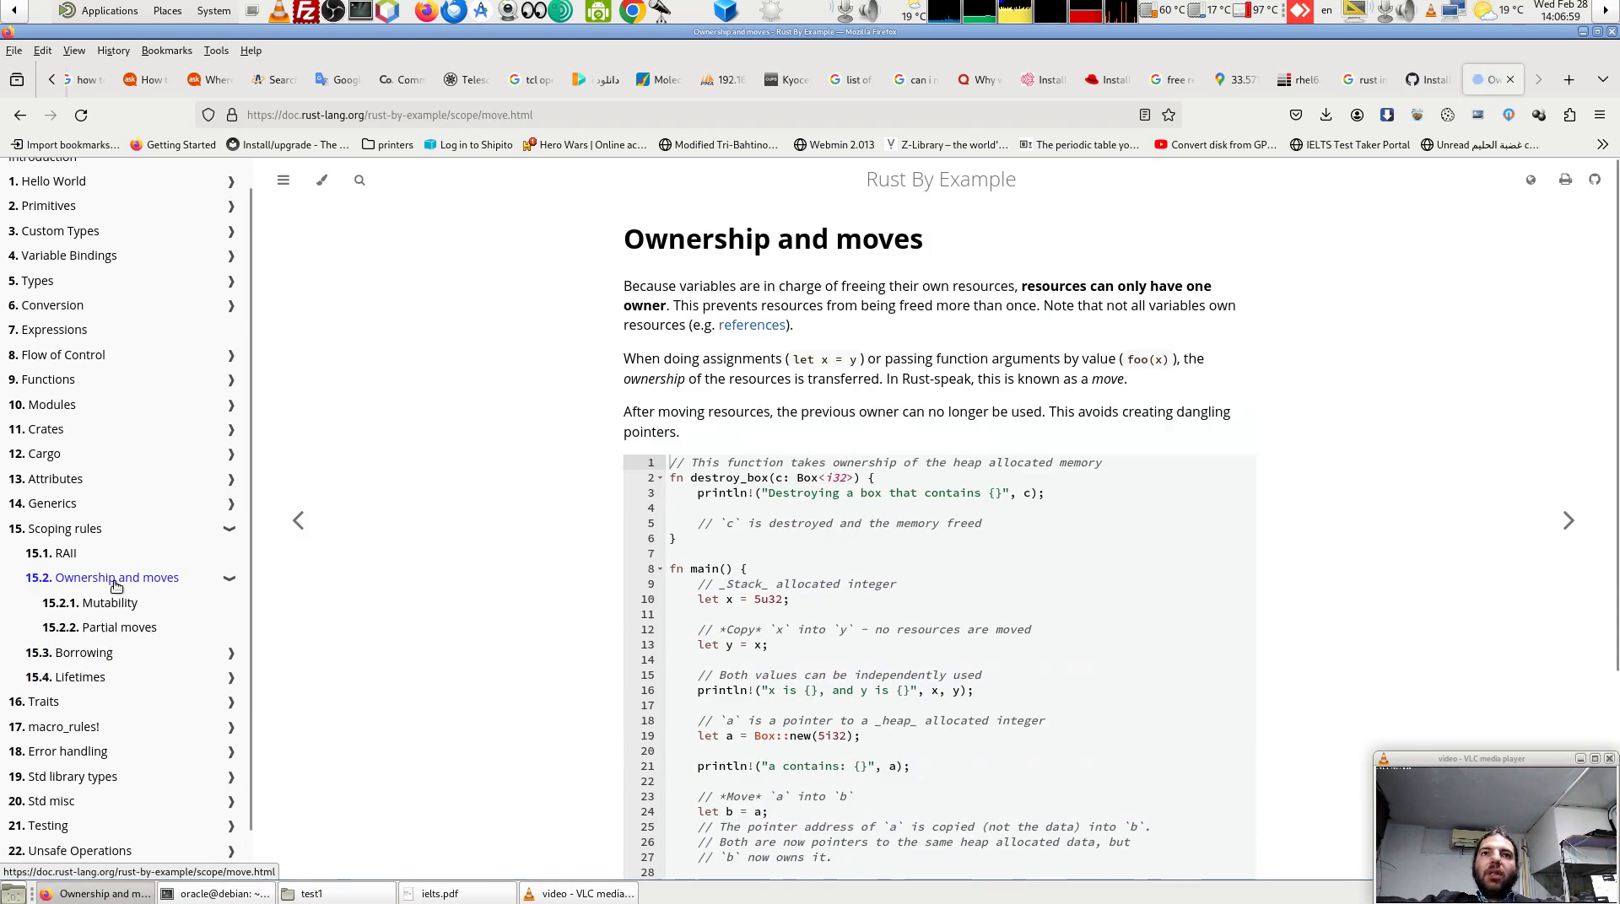
{"action": "left_click", "coordinate": [76, 653]}
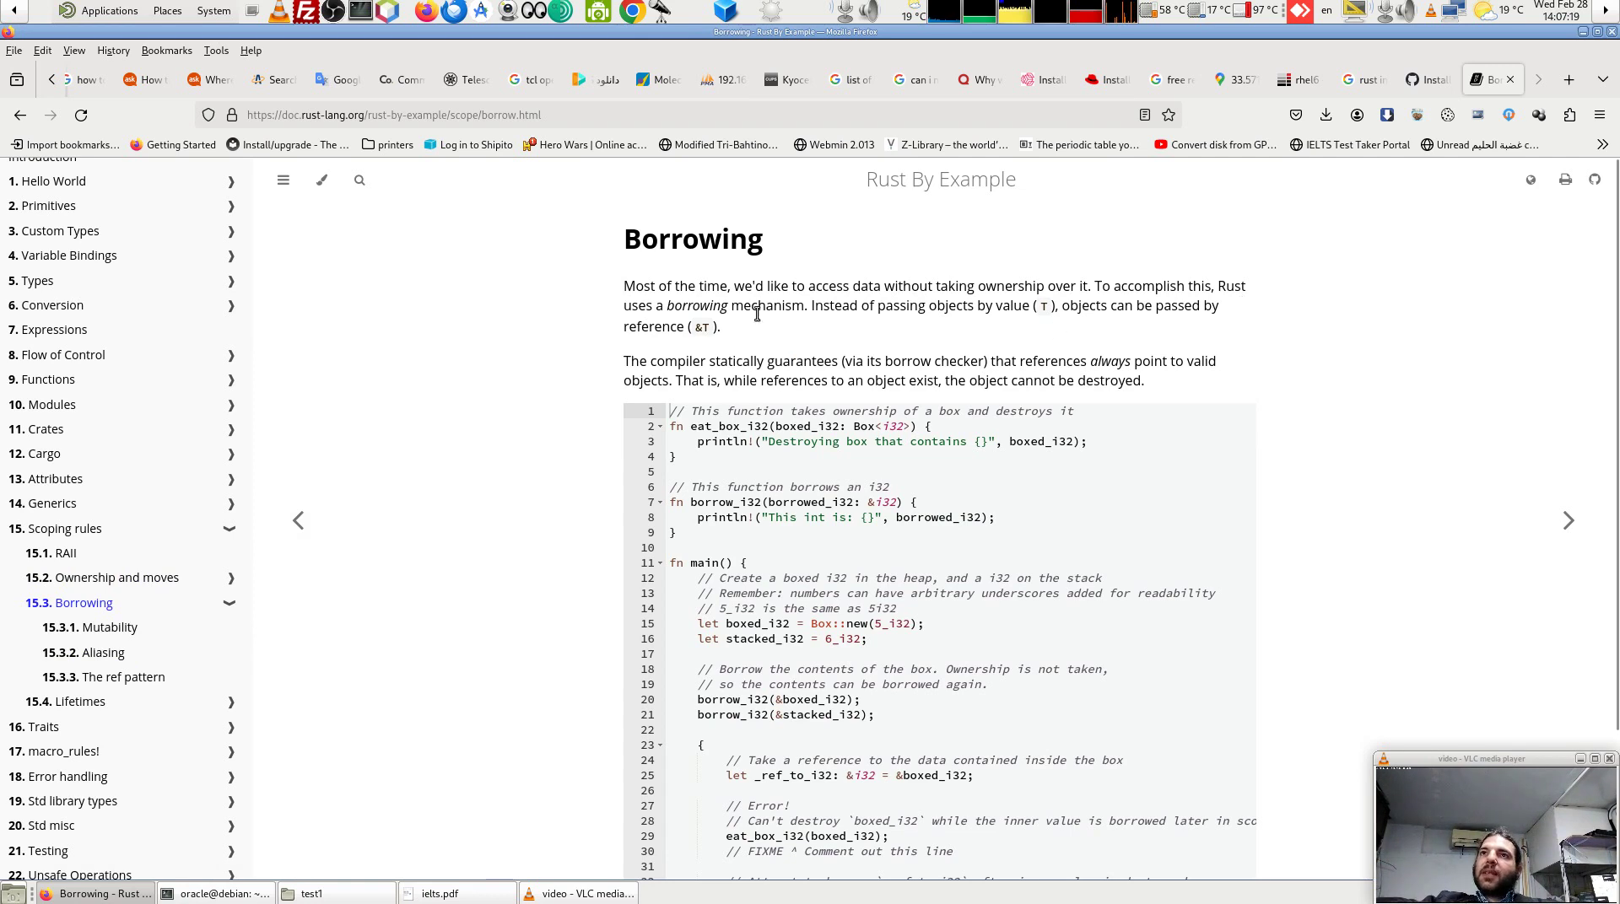
{"action": "double_click", "coordinate": [709, 310]}
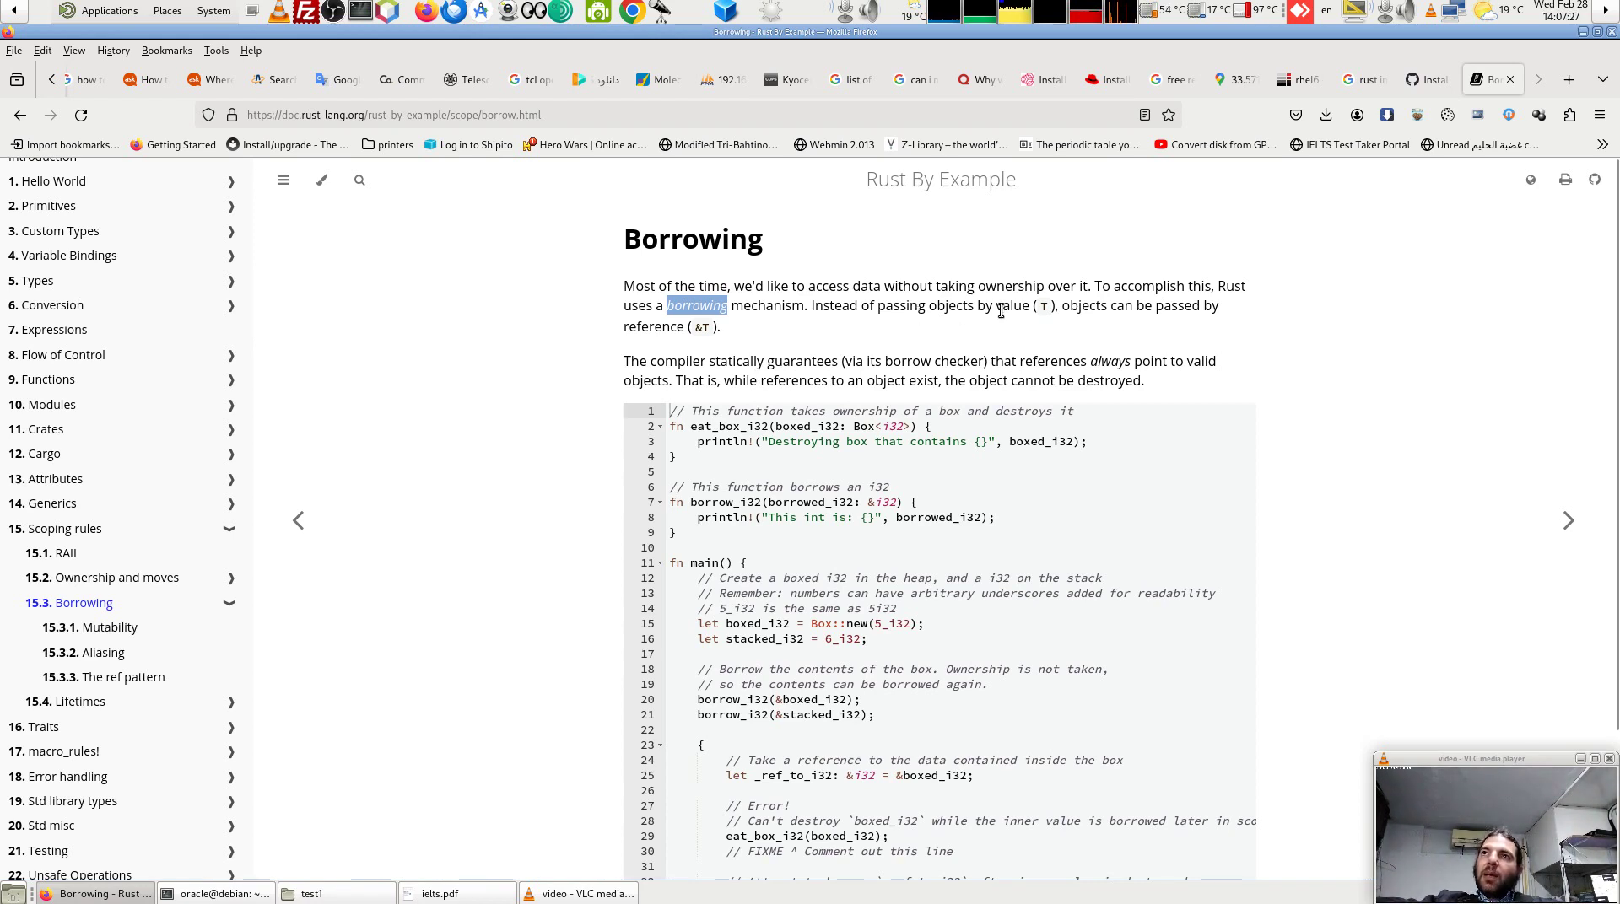
{"action": "double_click", "coordinate": [1043, 307]}
{"action": "mouse_move", "coordinate": [939, 632]}
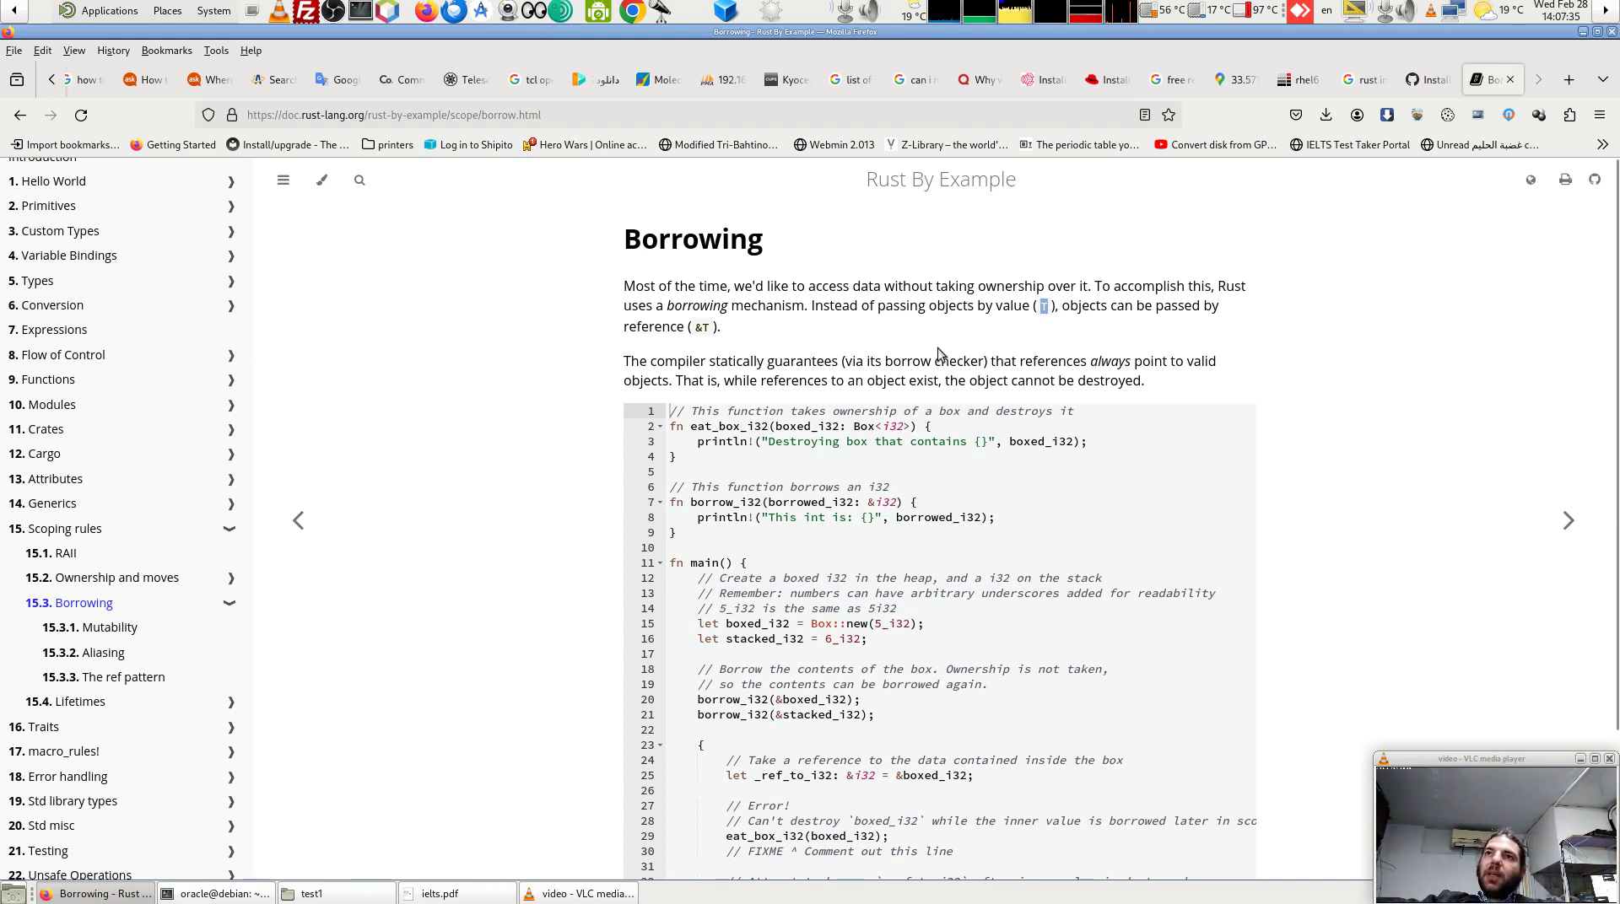
{"action": "left_click_drag", "start_coordinate": [697, 327], "coordinate": [710, 327]}
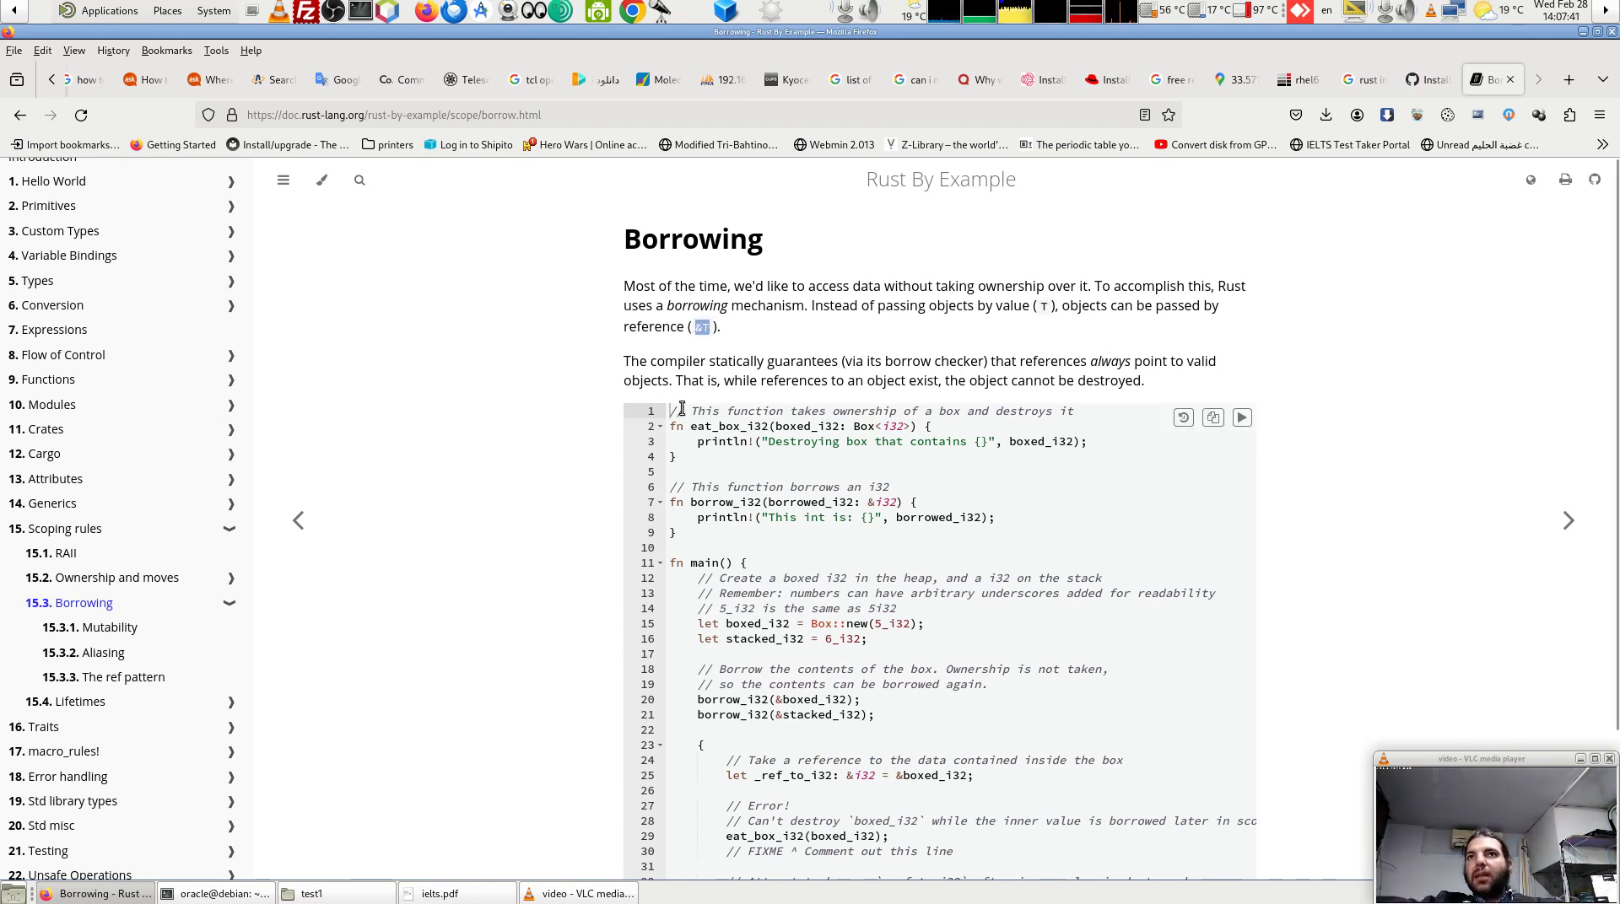
{"action": "left_click", "coordinate": [659, 363]}
{"action": "left_click_drag", "start_coordinate": [704, 329], "coordinate": [696, 329]}
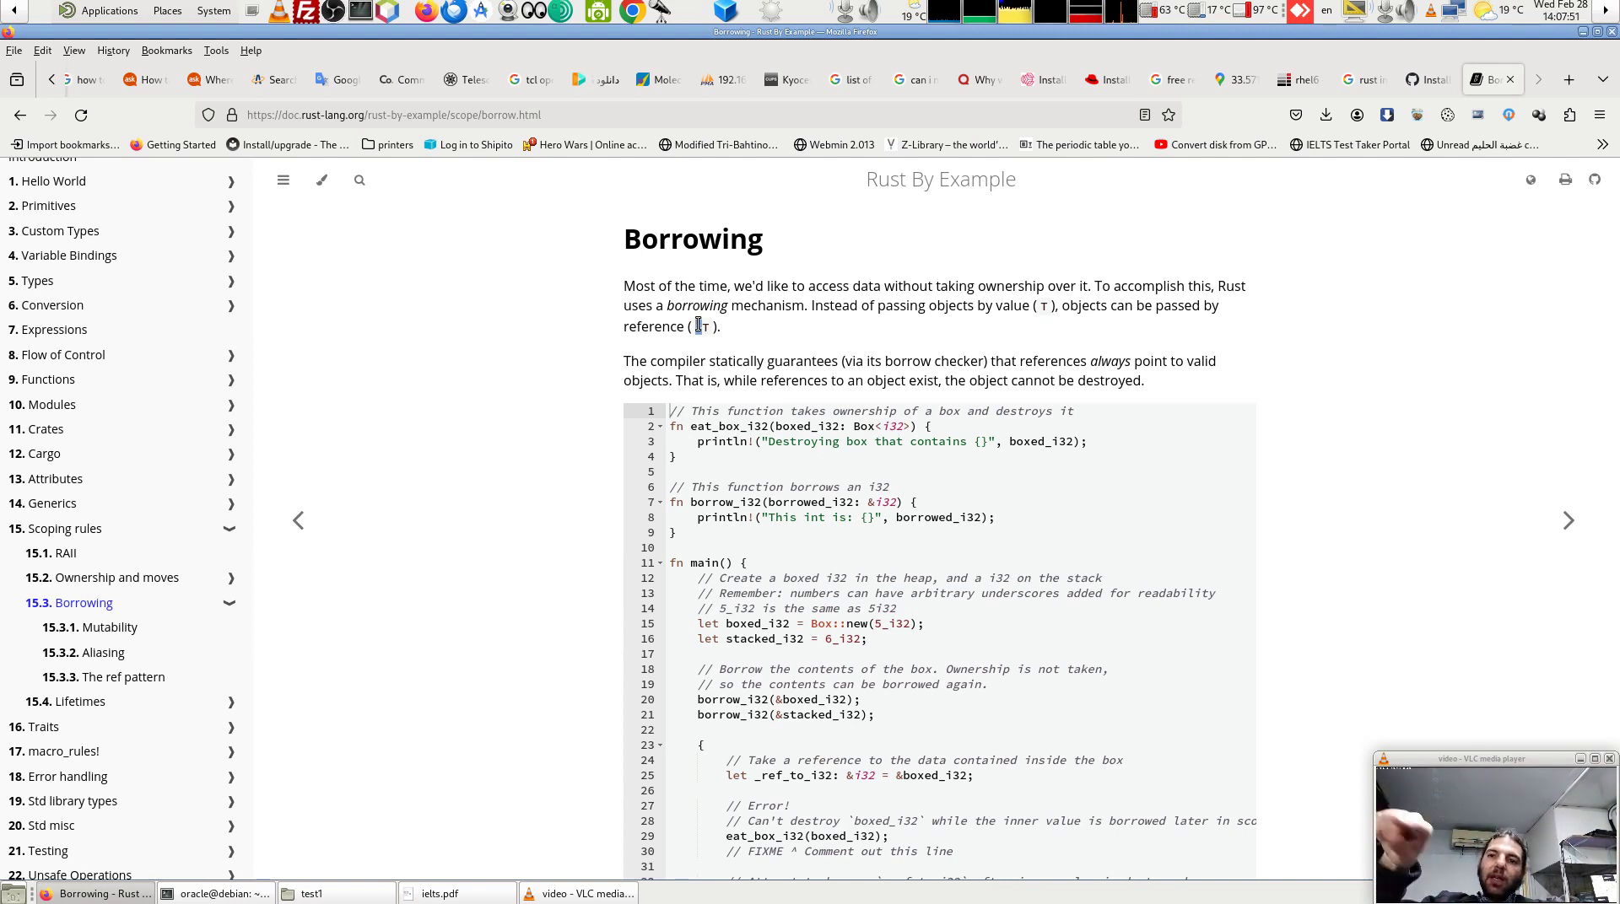
{"action": "left_click", "coordinate": [734, 348]}
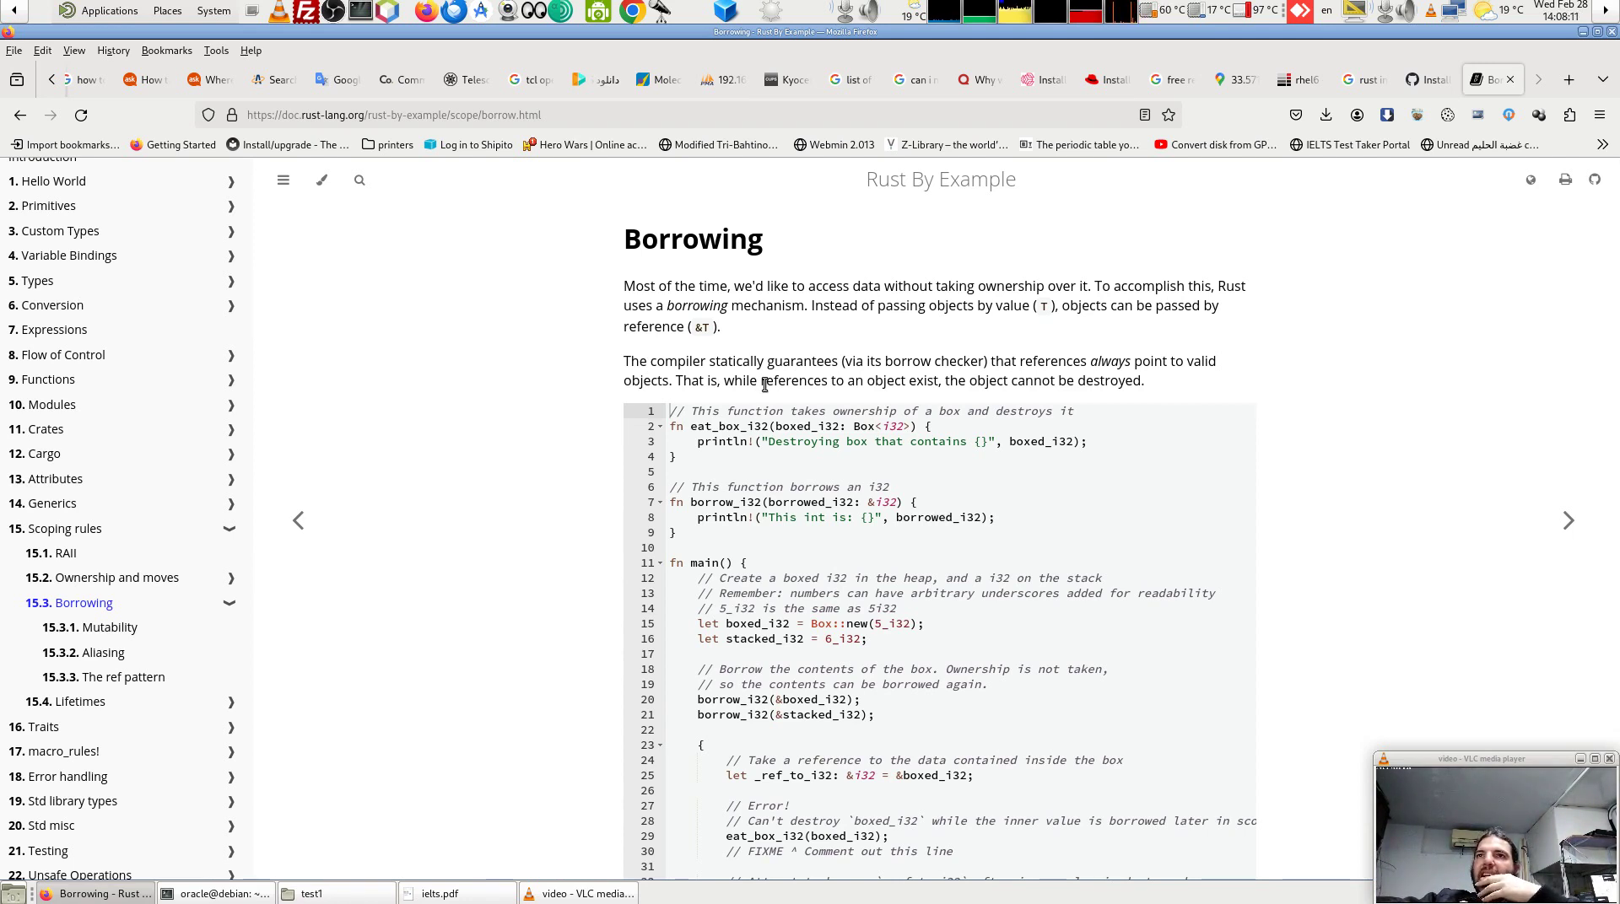
{"action": "double_click", "coordinate": [806, 356]}
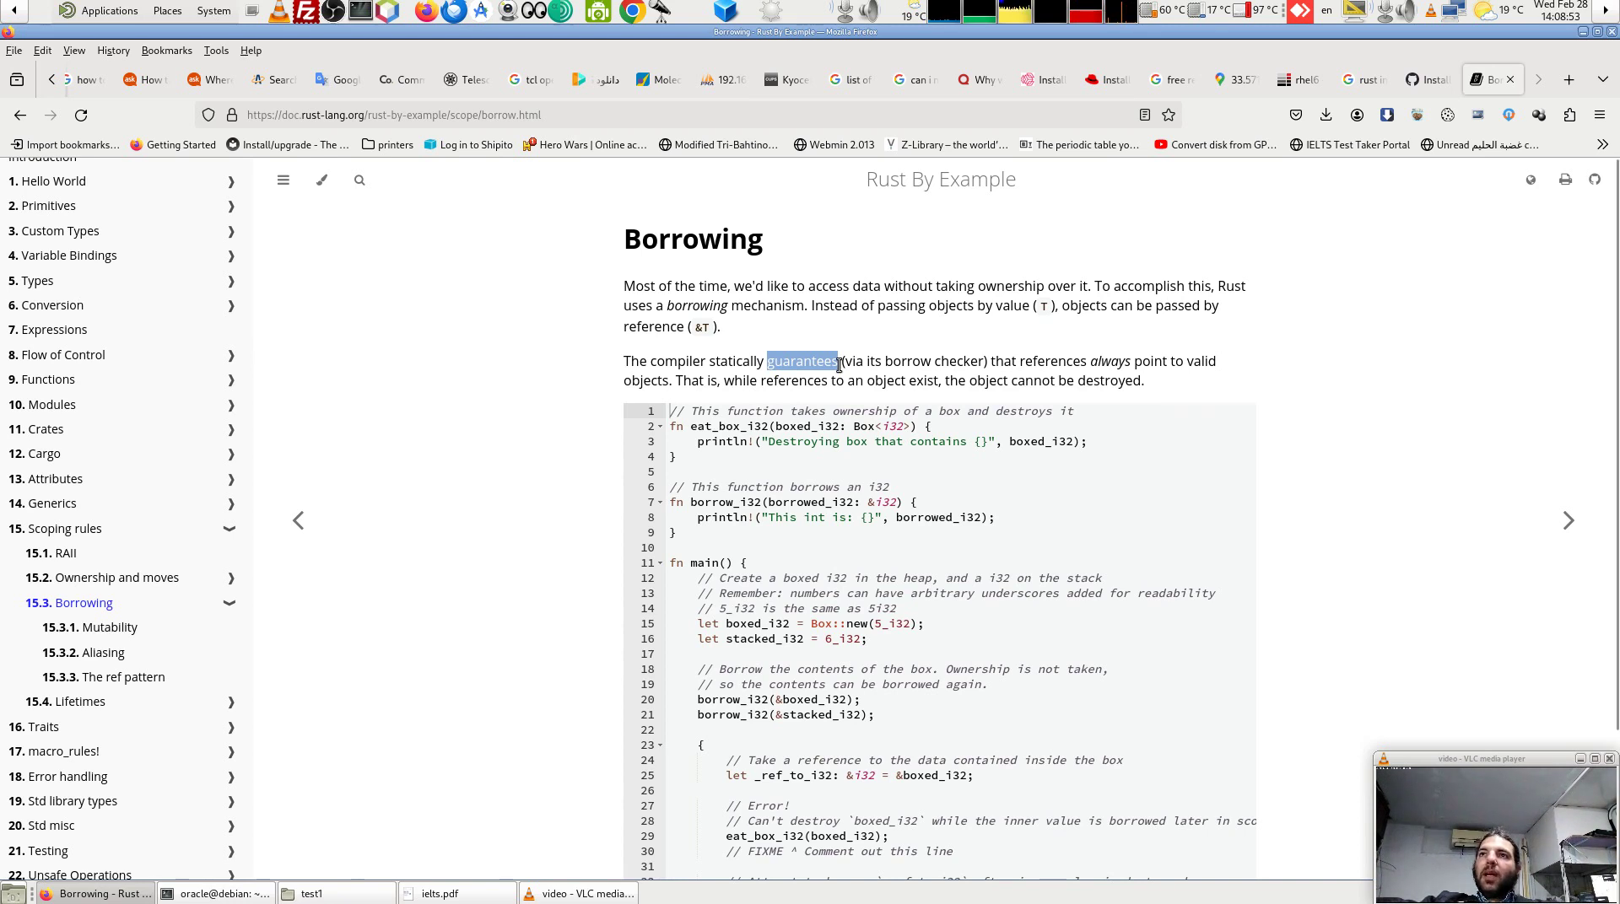
{"action": "left_click_drag", "start_coordinate": [866, 381], "coordinate": [936, 395]}
{"action": "left_click", "coordinate": [937, 395]}
{"action": "mouse_move", "coordinate": [939, 633]}
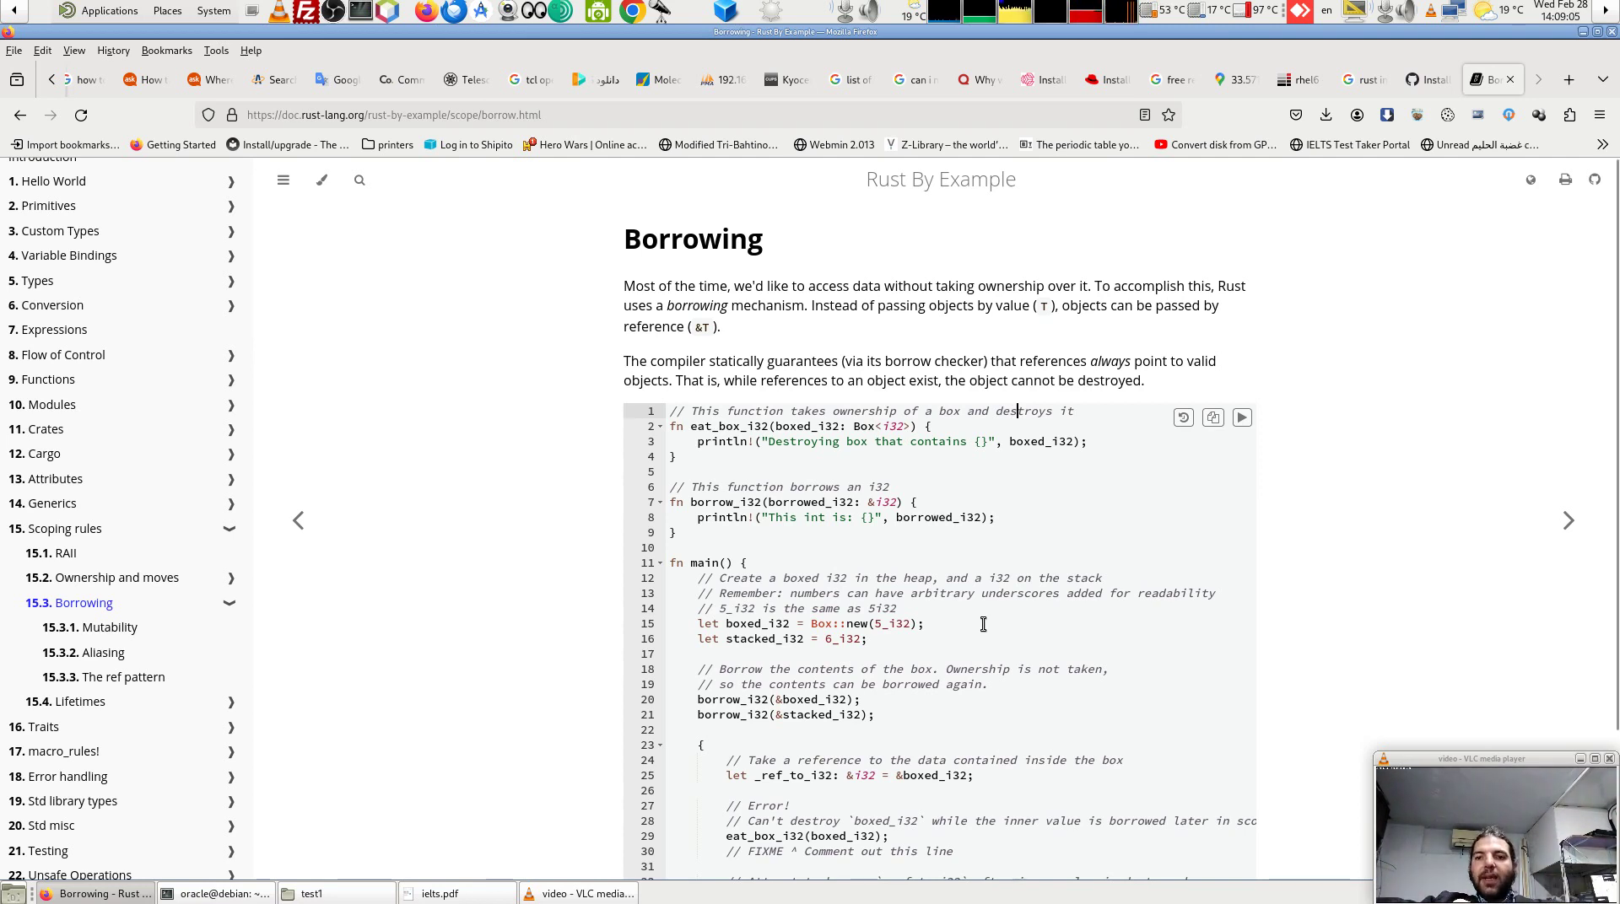
{"action": "left_click", "coordinate": [696, 442]}
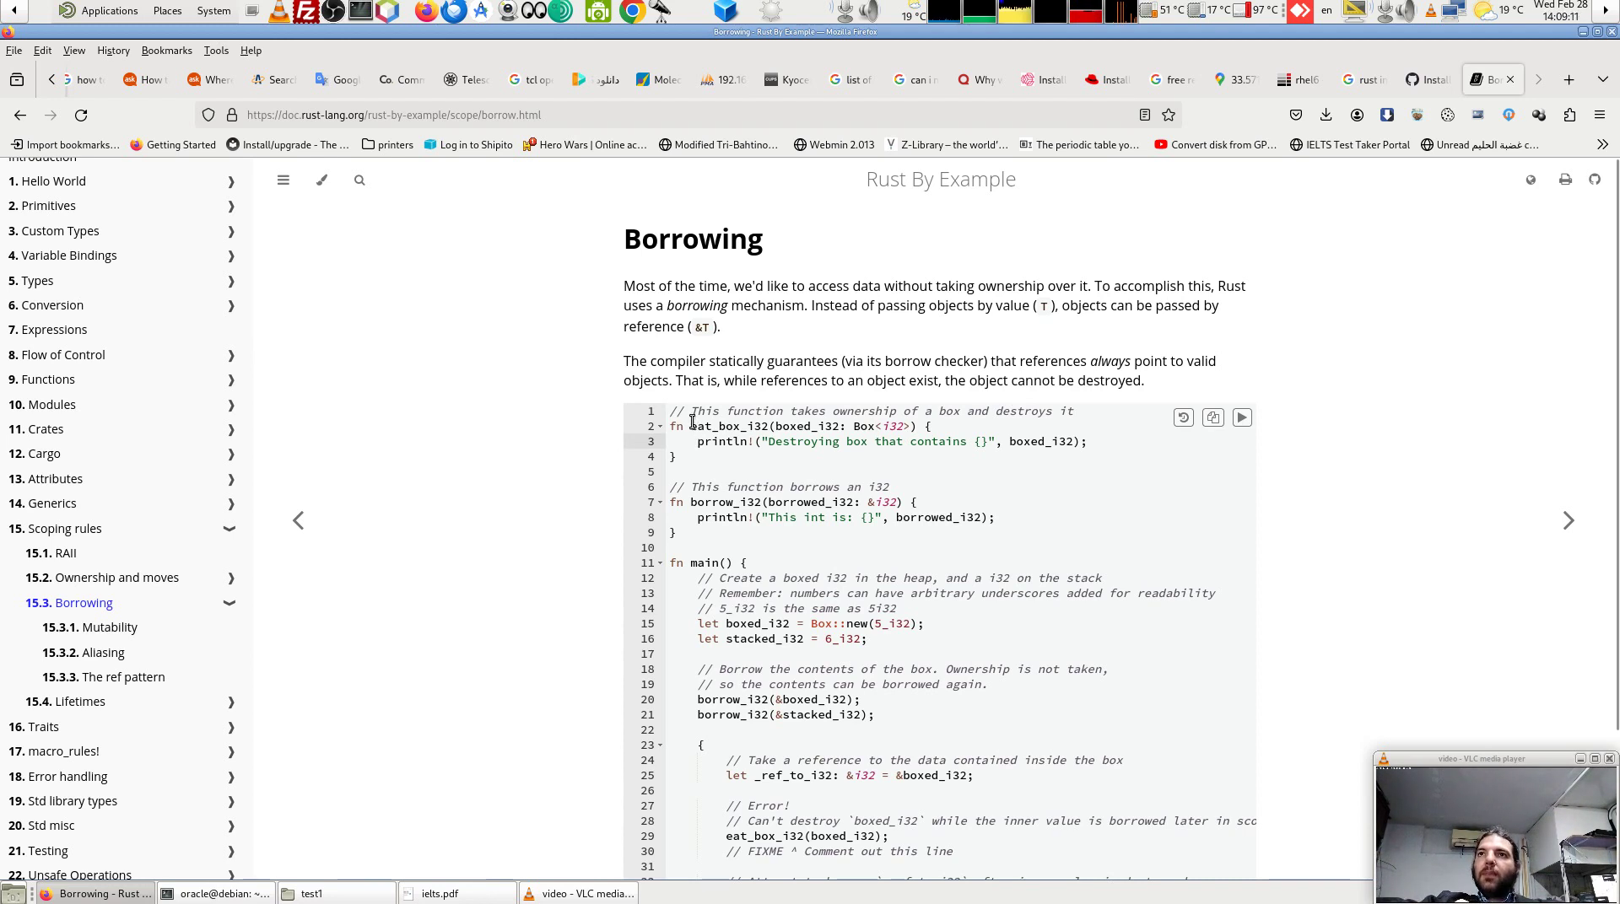
{"action": "left_click_drag", "start_coordinate": [693, 412], "coordinate": [780, 414]}
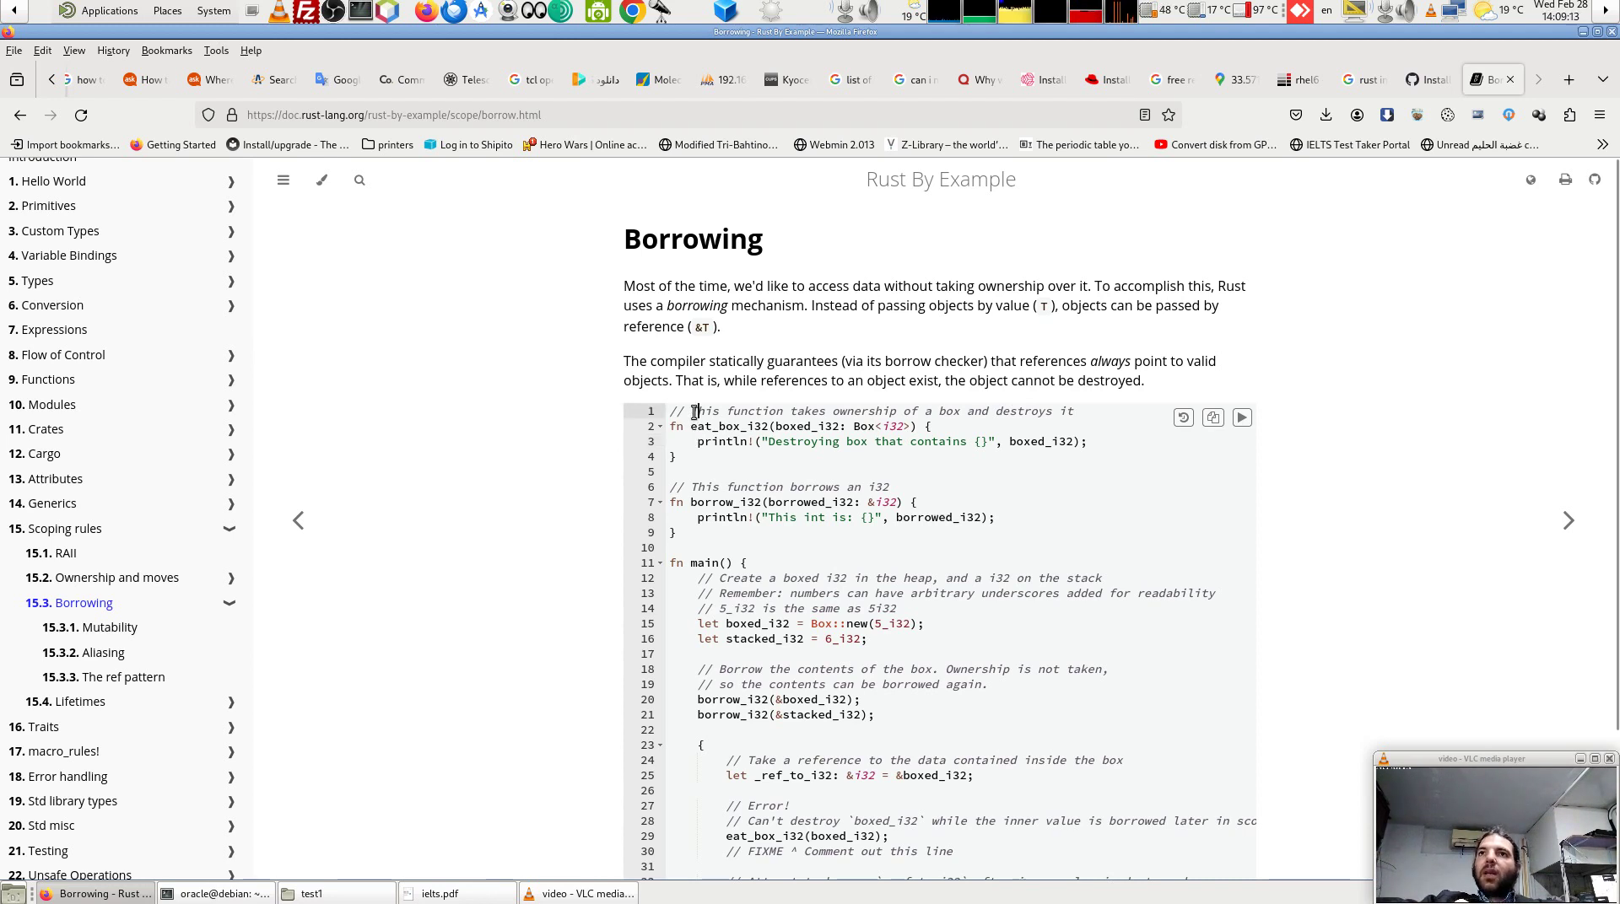
{"action": "double_click", "coordinate": [802, 427]}
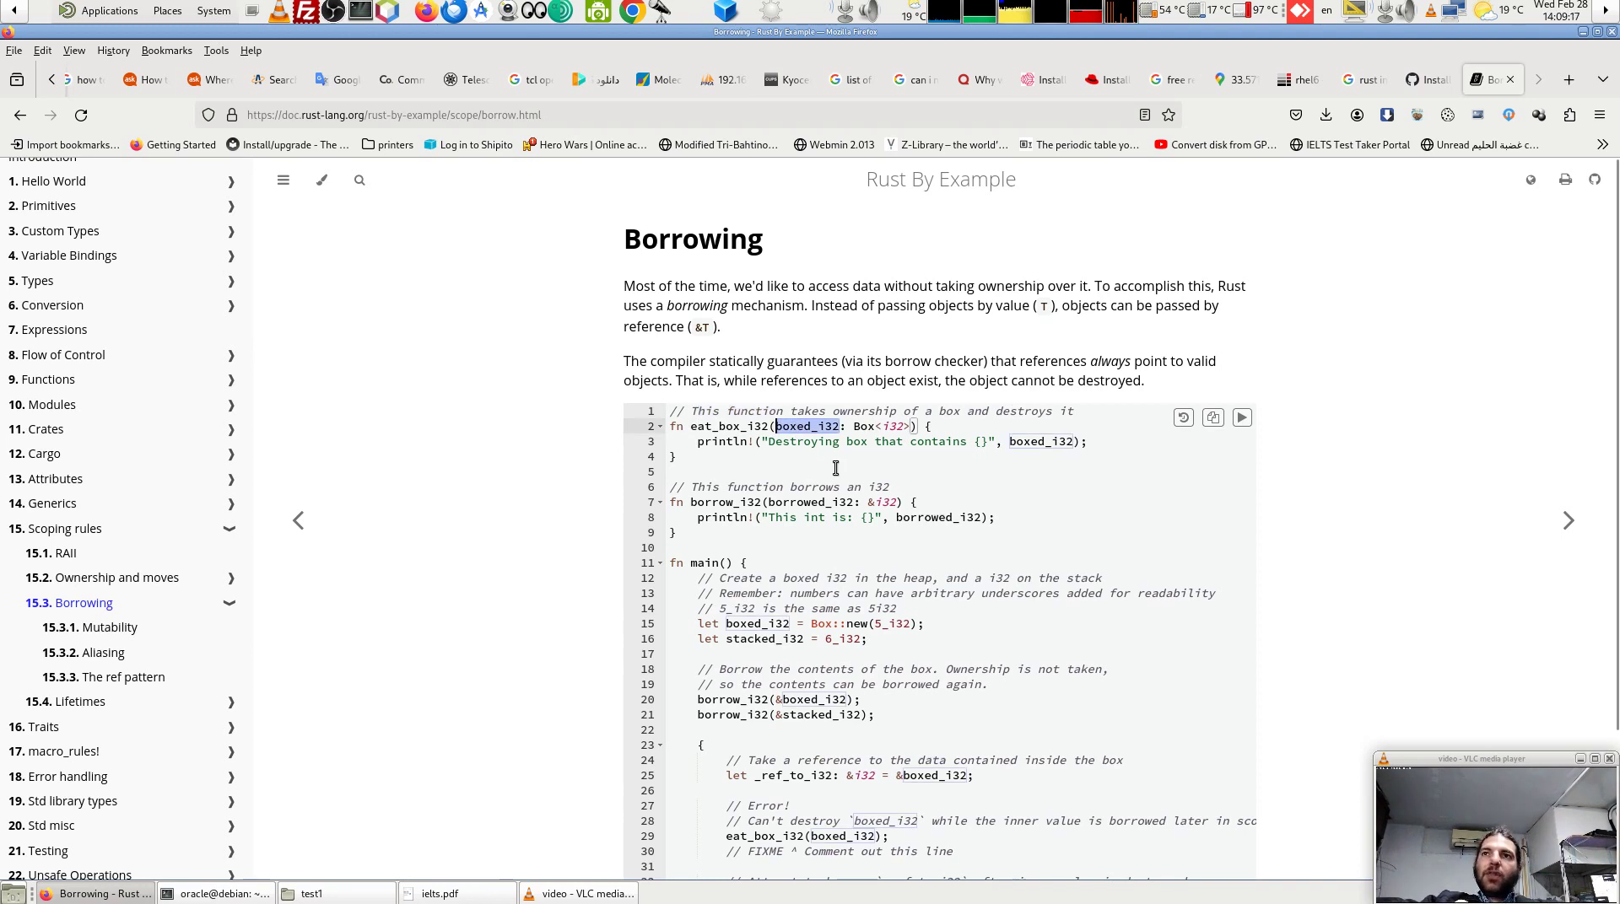
{"action": "double_click", "coordinate": [896, 427]}
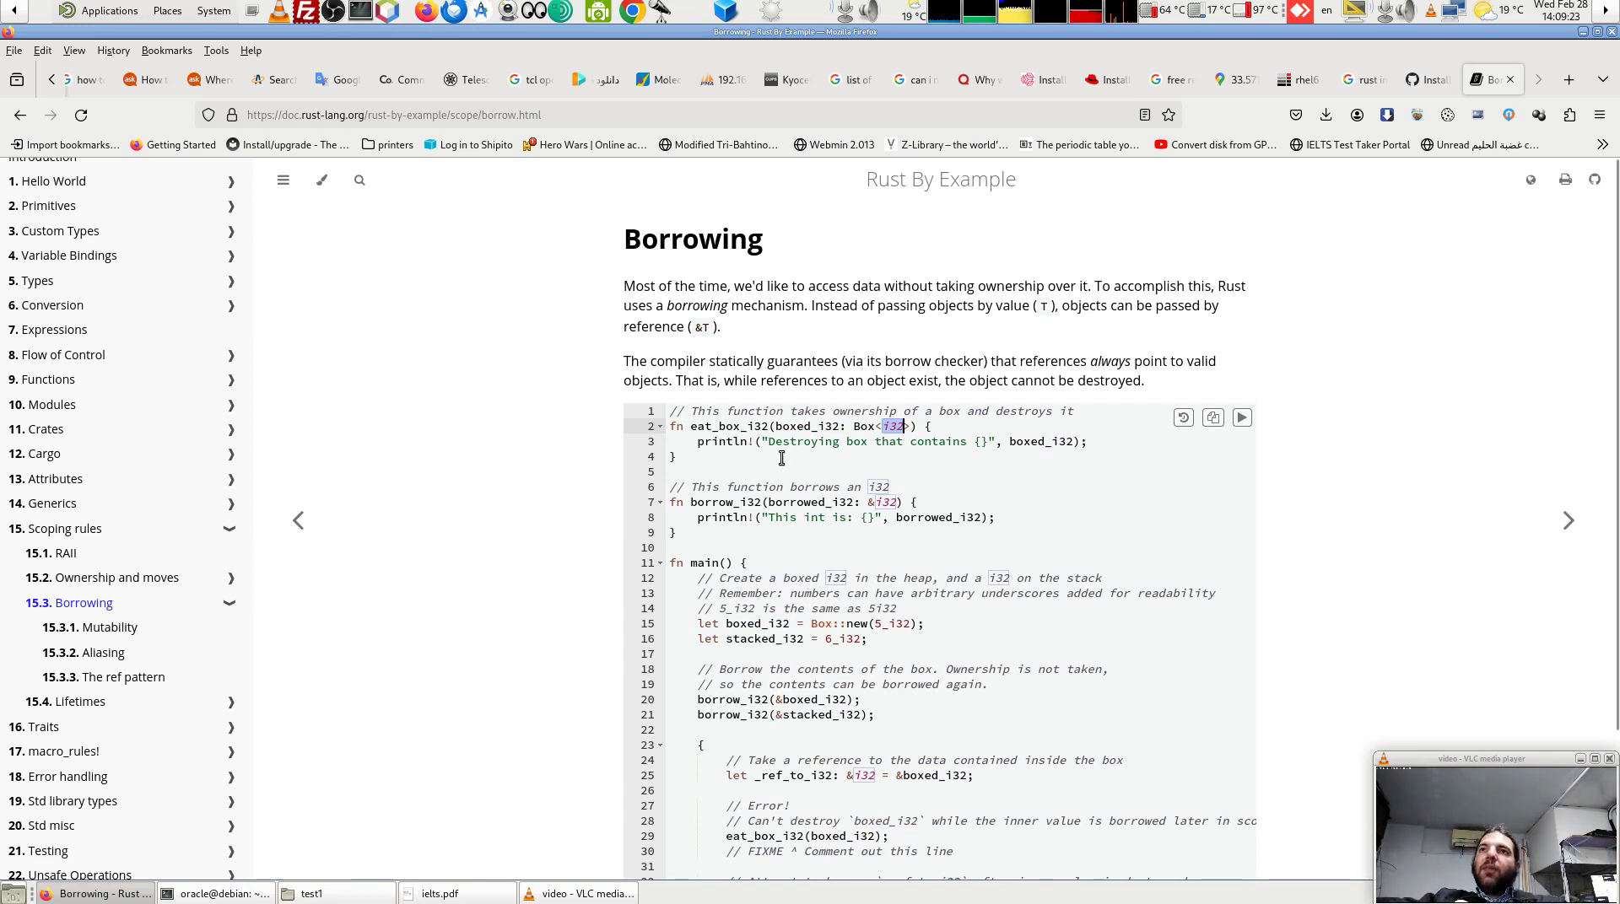
{"action": "left_click_drag", "start_coordinate": [1073, 442], "coordinate": [1009, 445]}
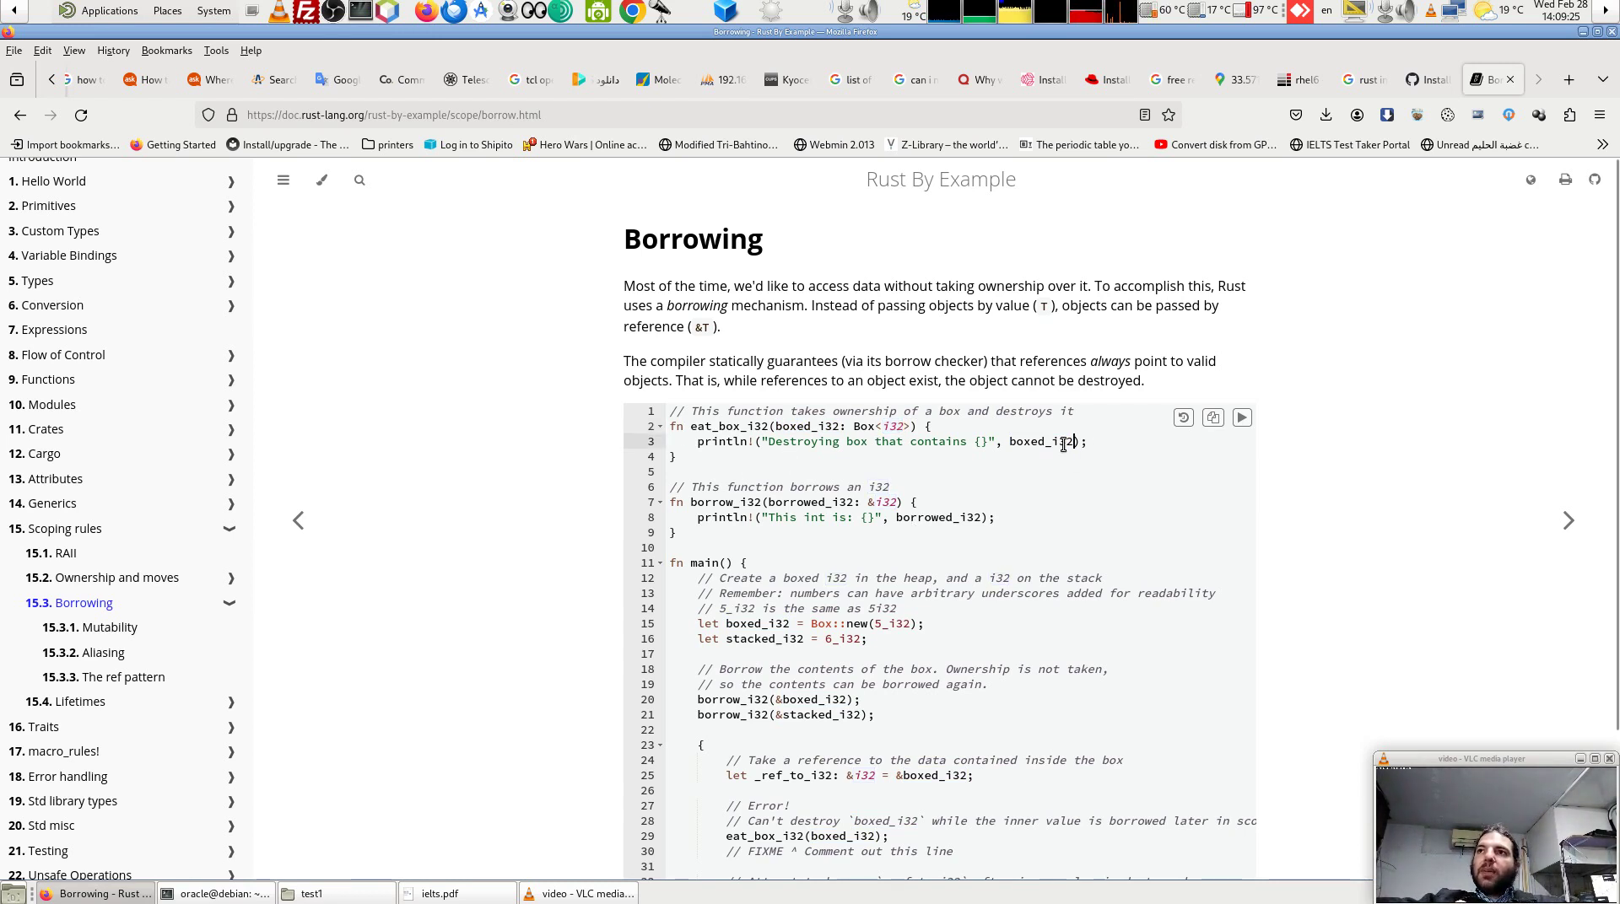
{"action": "left_click", "coordinate": [1094, 442]}
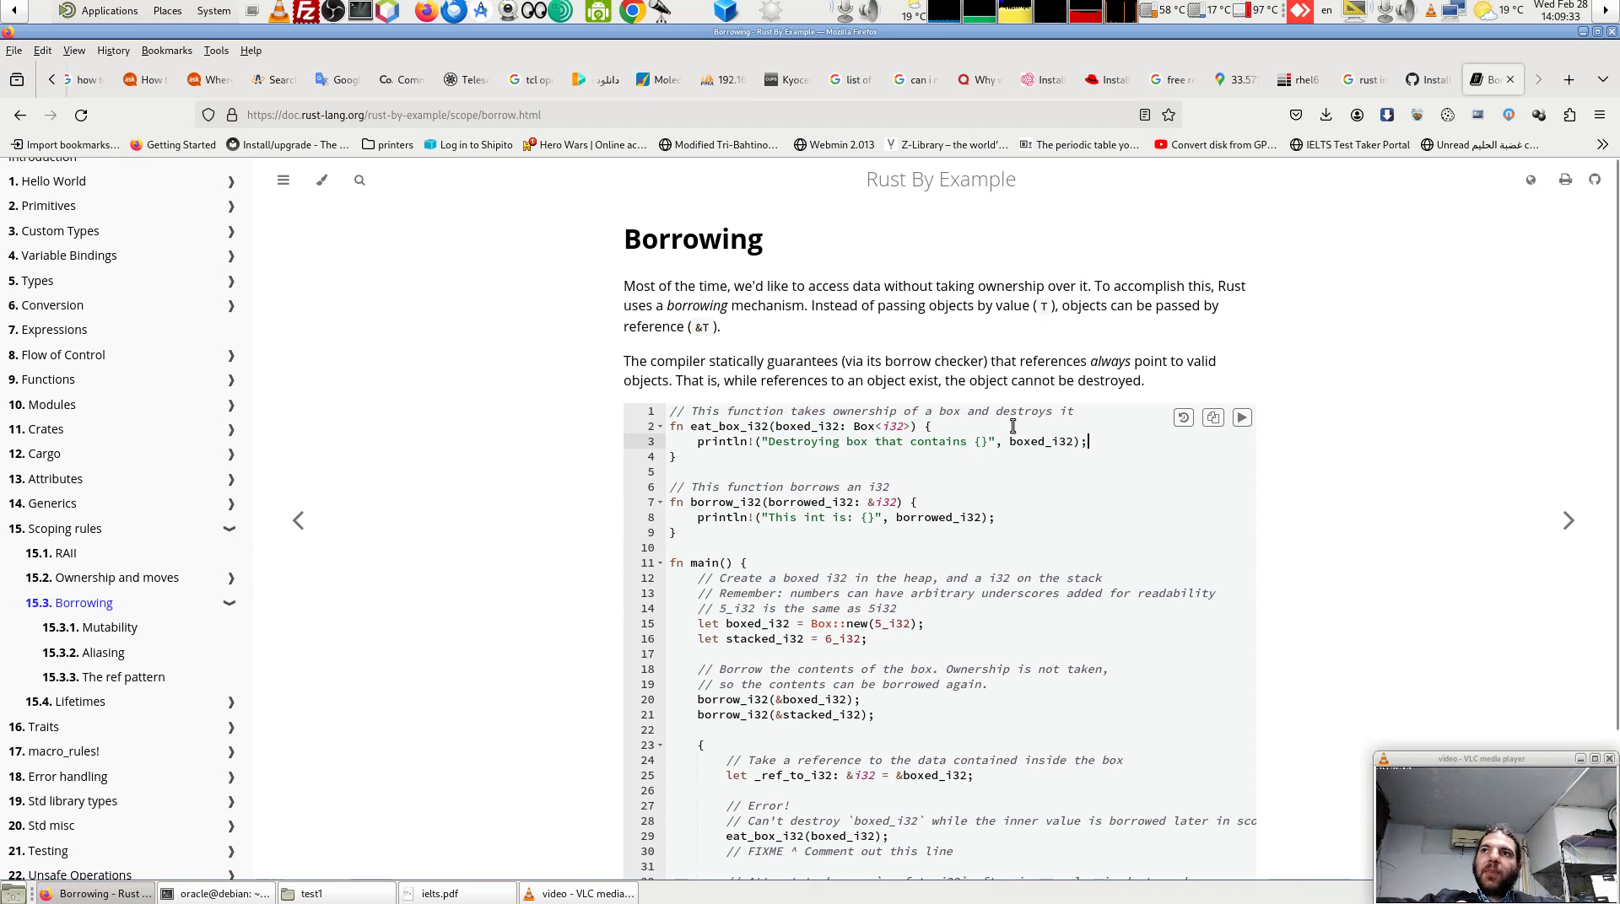
{"action": "double_click", "coordinate": [806, 428]}
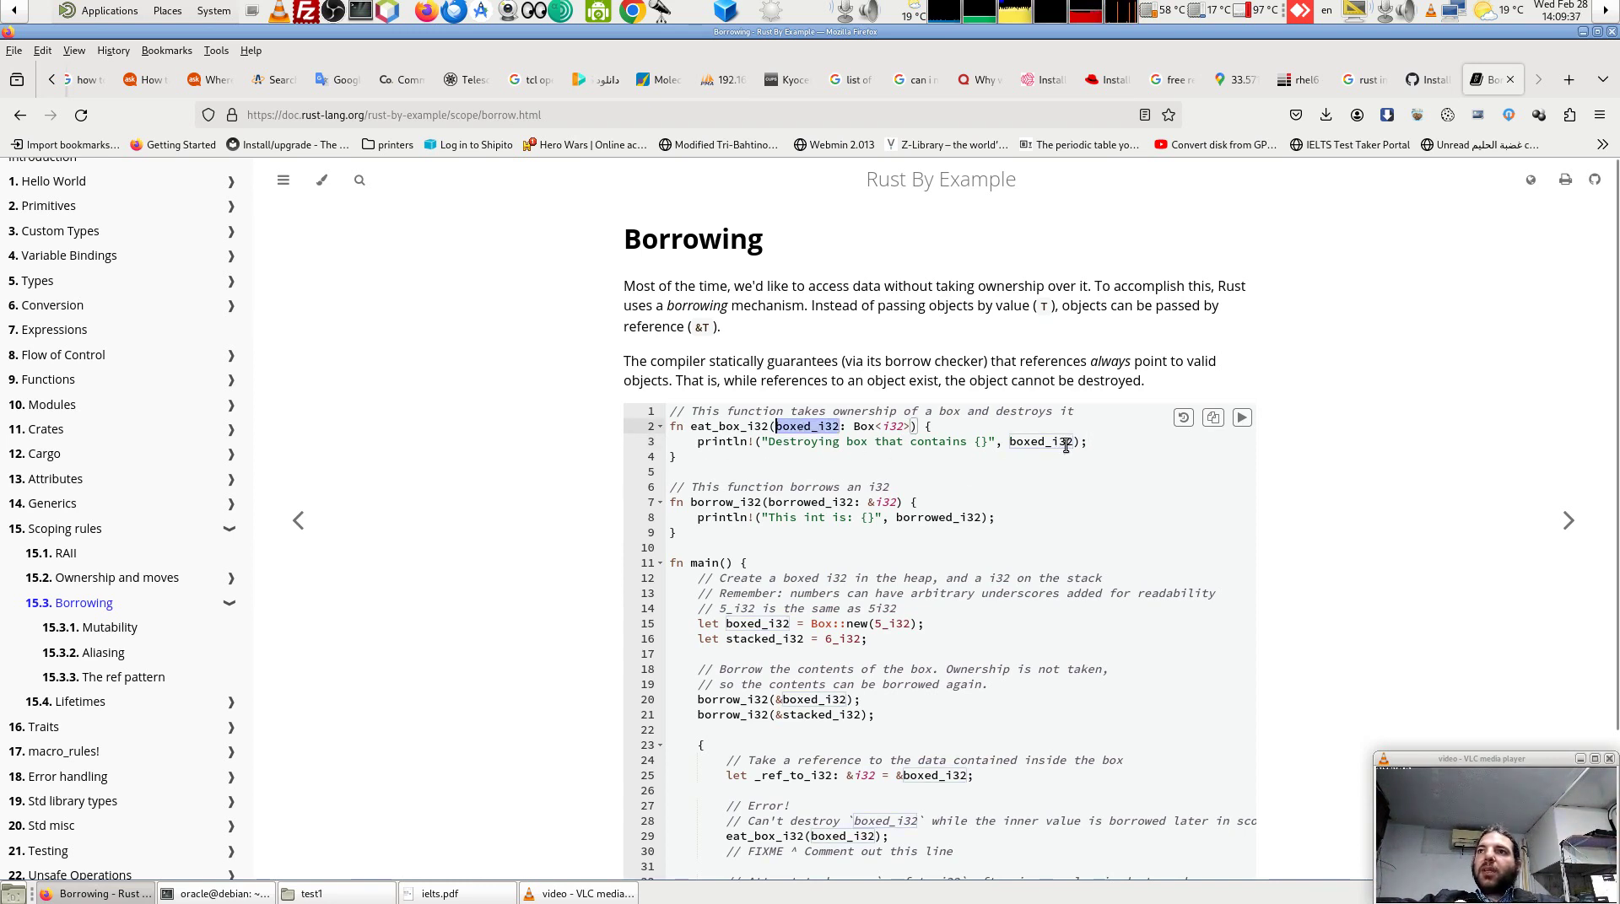
{"action": "left_click_drag", "start_coordinate": [1010, 444], "coordinate": [1073, 448]}
{"action": "left_click", "coordinate": [631, 455]}
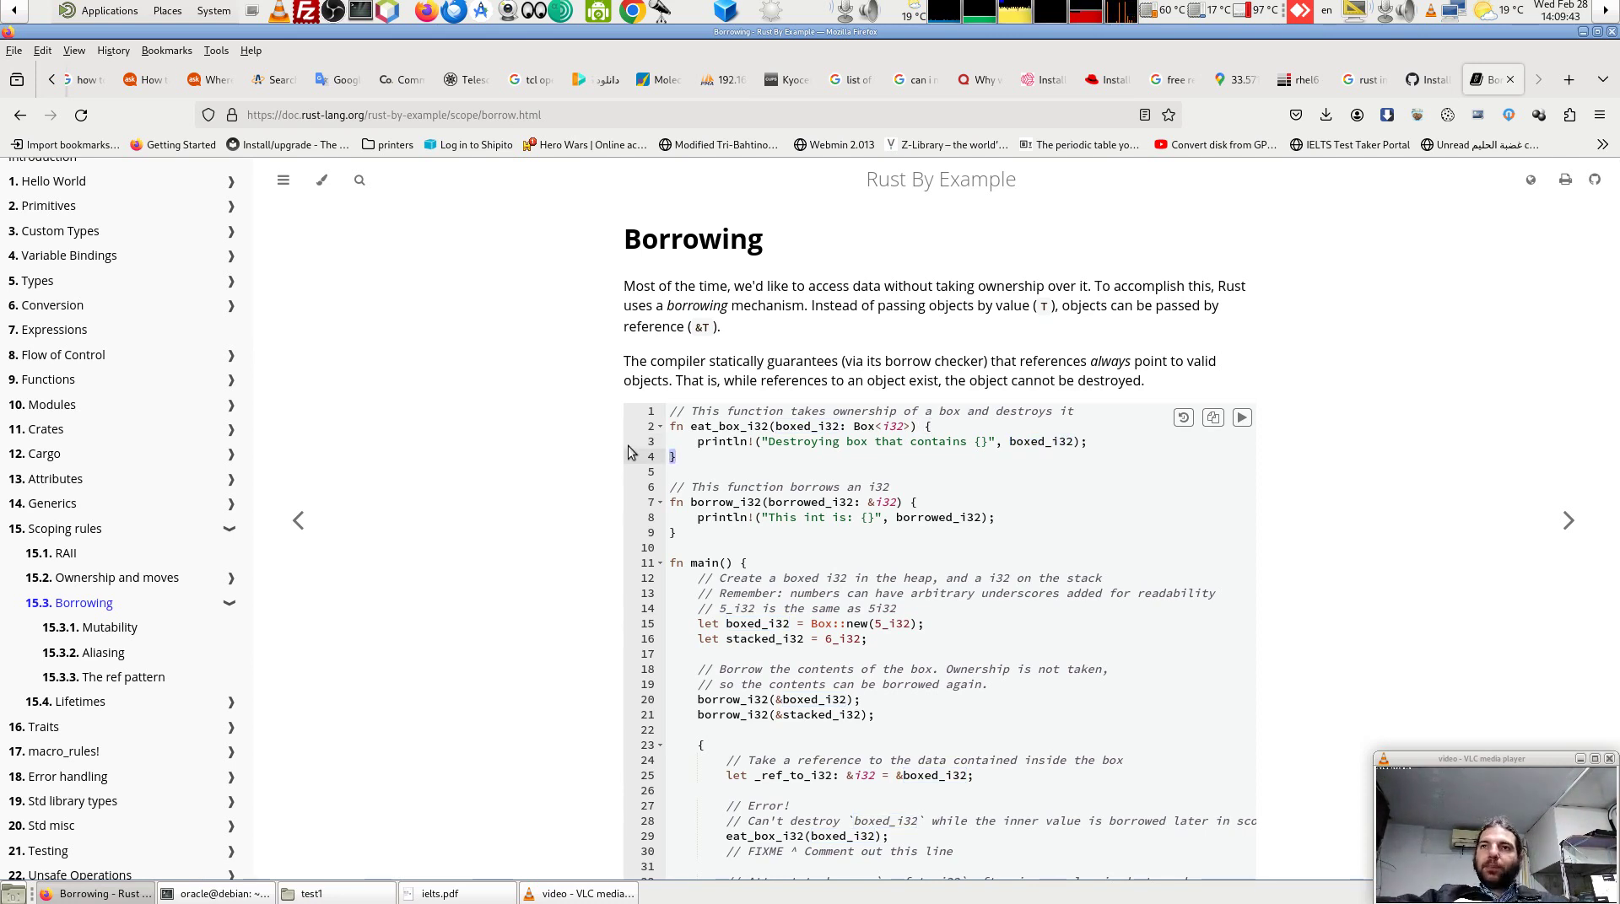
{"action": "left_click", "coordinate": [853, 519]}
{"action": "scroll", "coordinate": [841, 538], "scroll_direction": "down", "scroll_amount": 4}
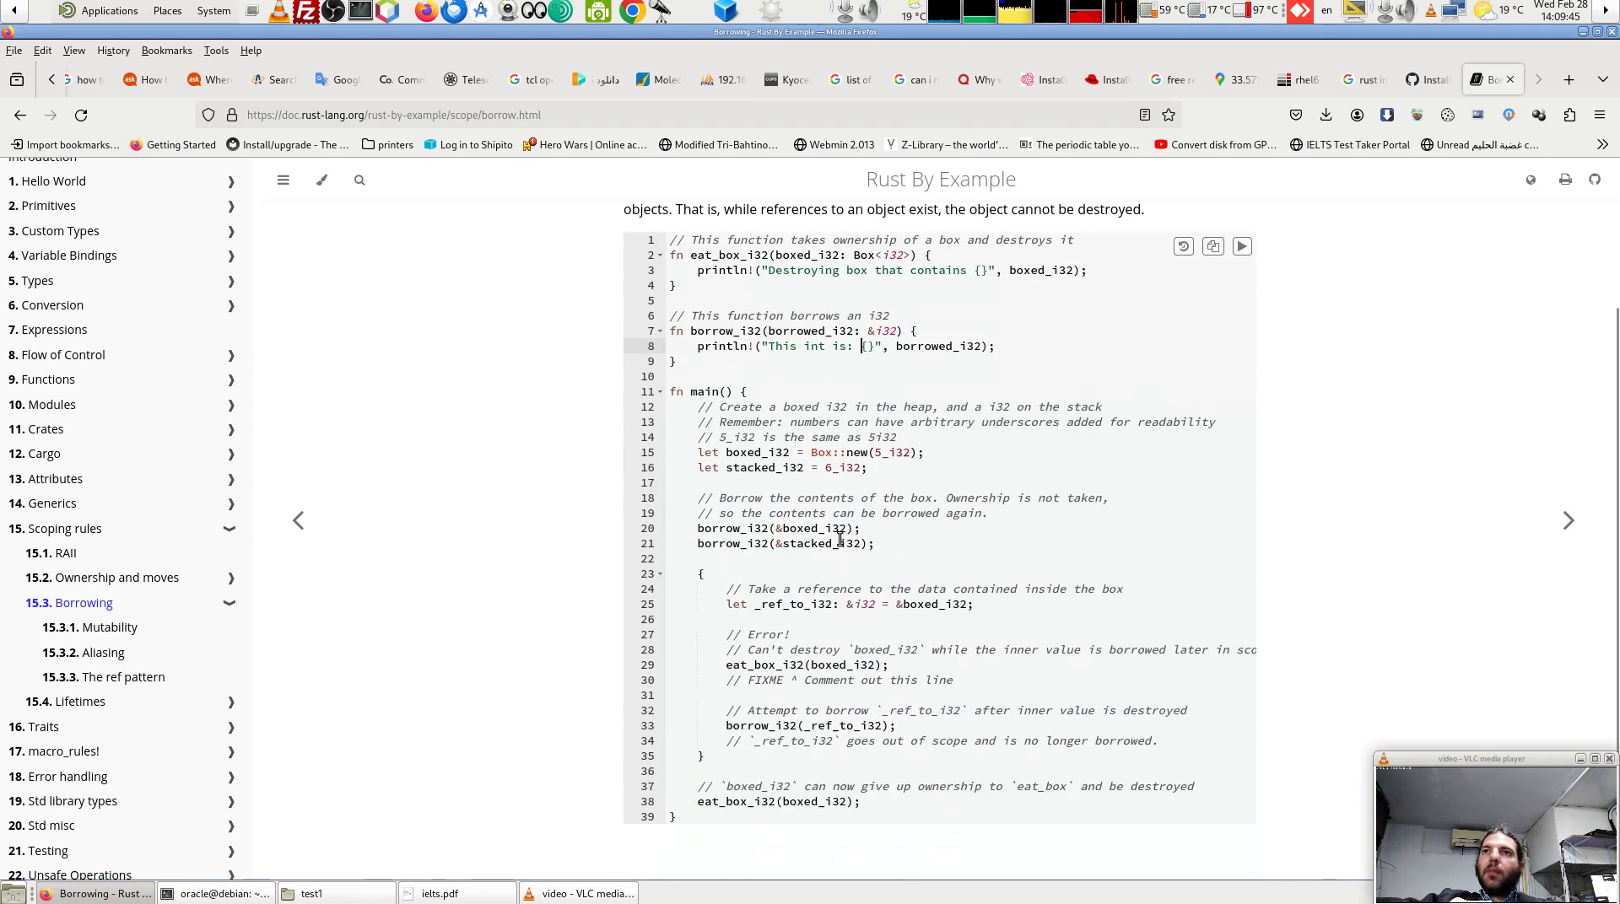
{"action": "scroll", "coordinate": [840, 538], "scroll_direction": "up", "scroll_amount": 3}
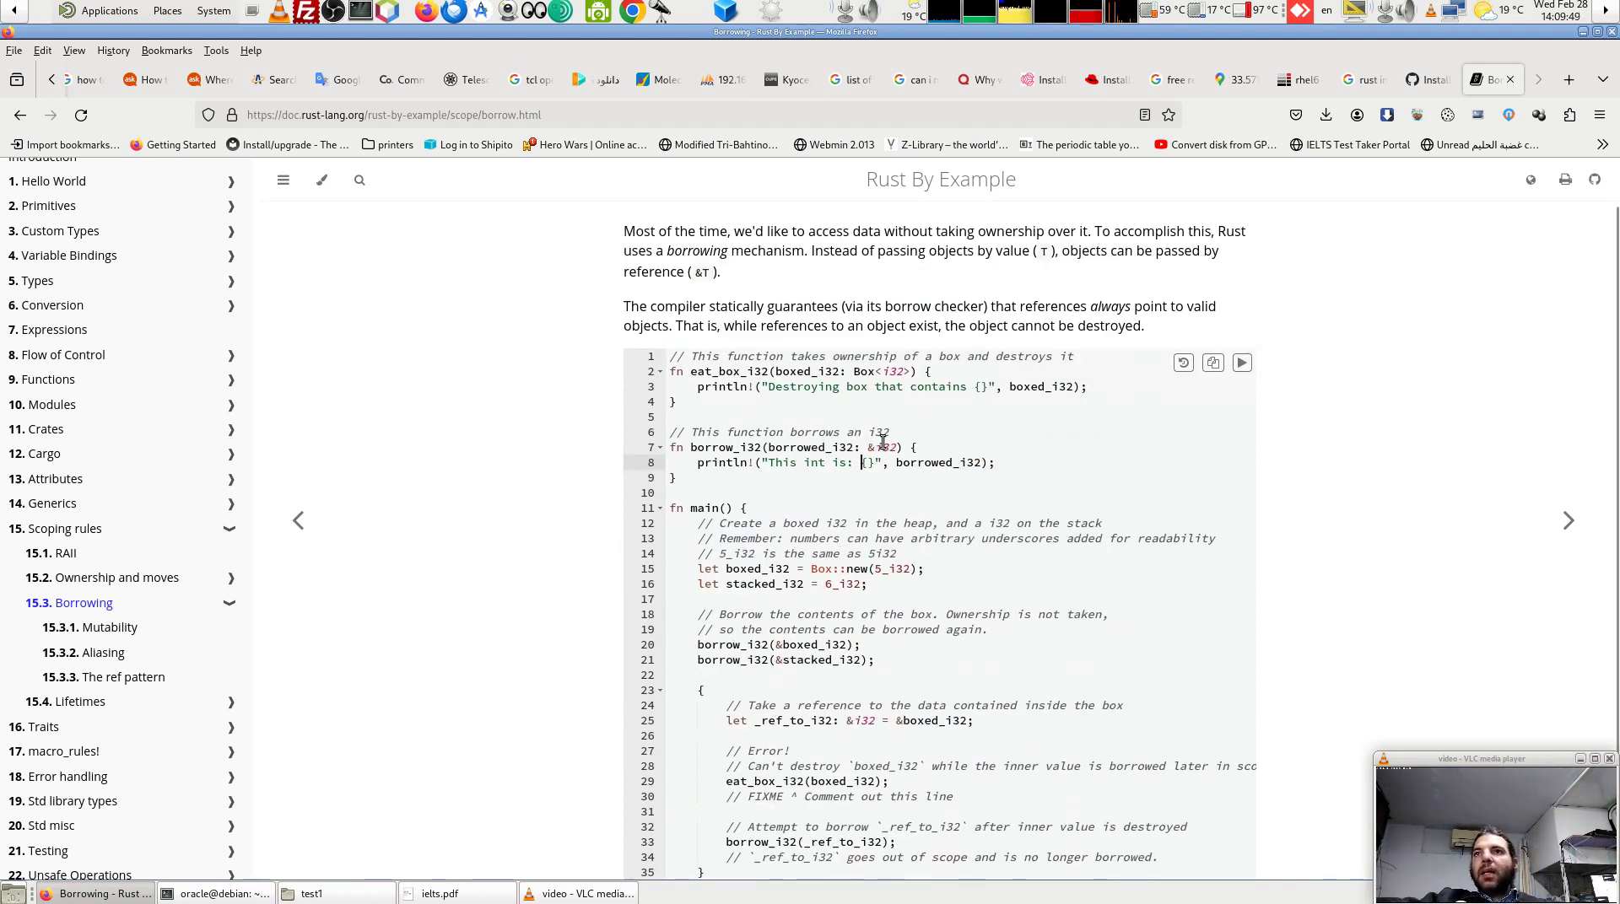
{"action": "left_click_drag", "start_coordinate": [775, 371], "coordinate": [917, 371]}
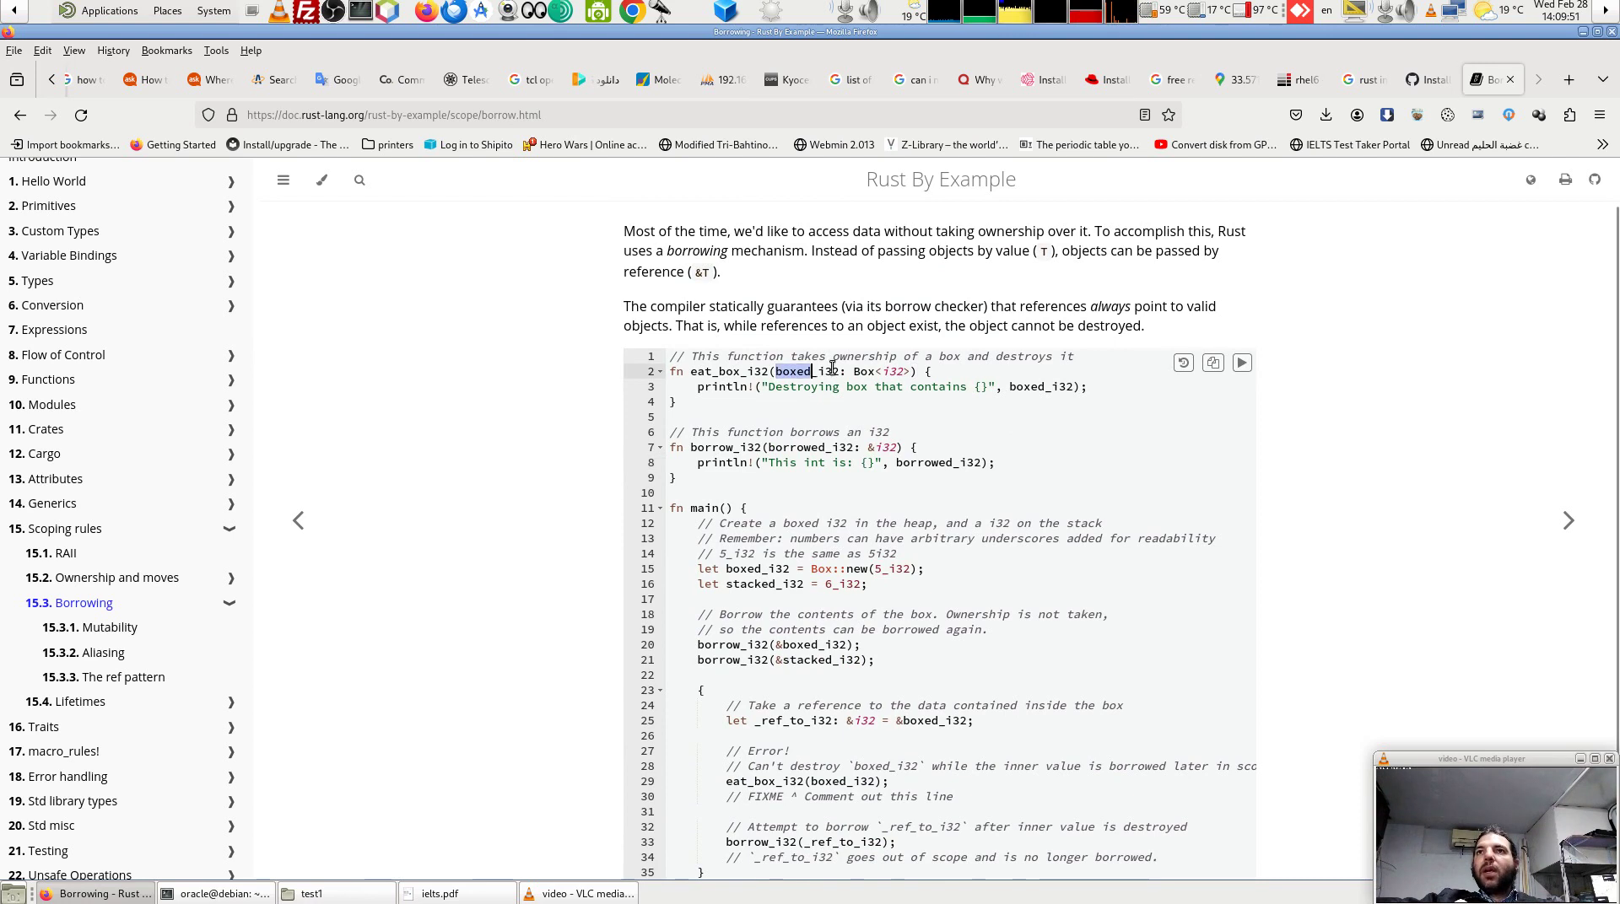
{"action": "left_click", "coordinate": [870, 447]}
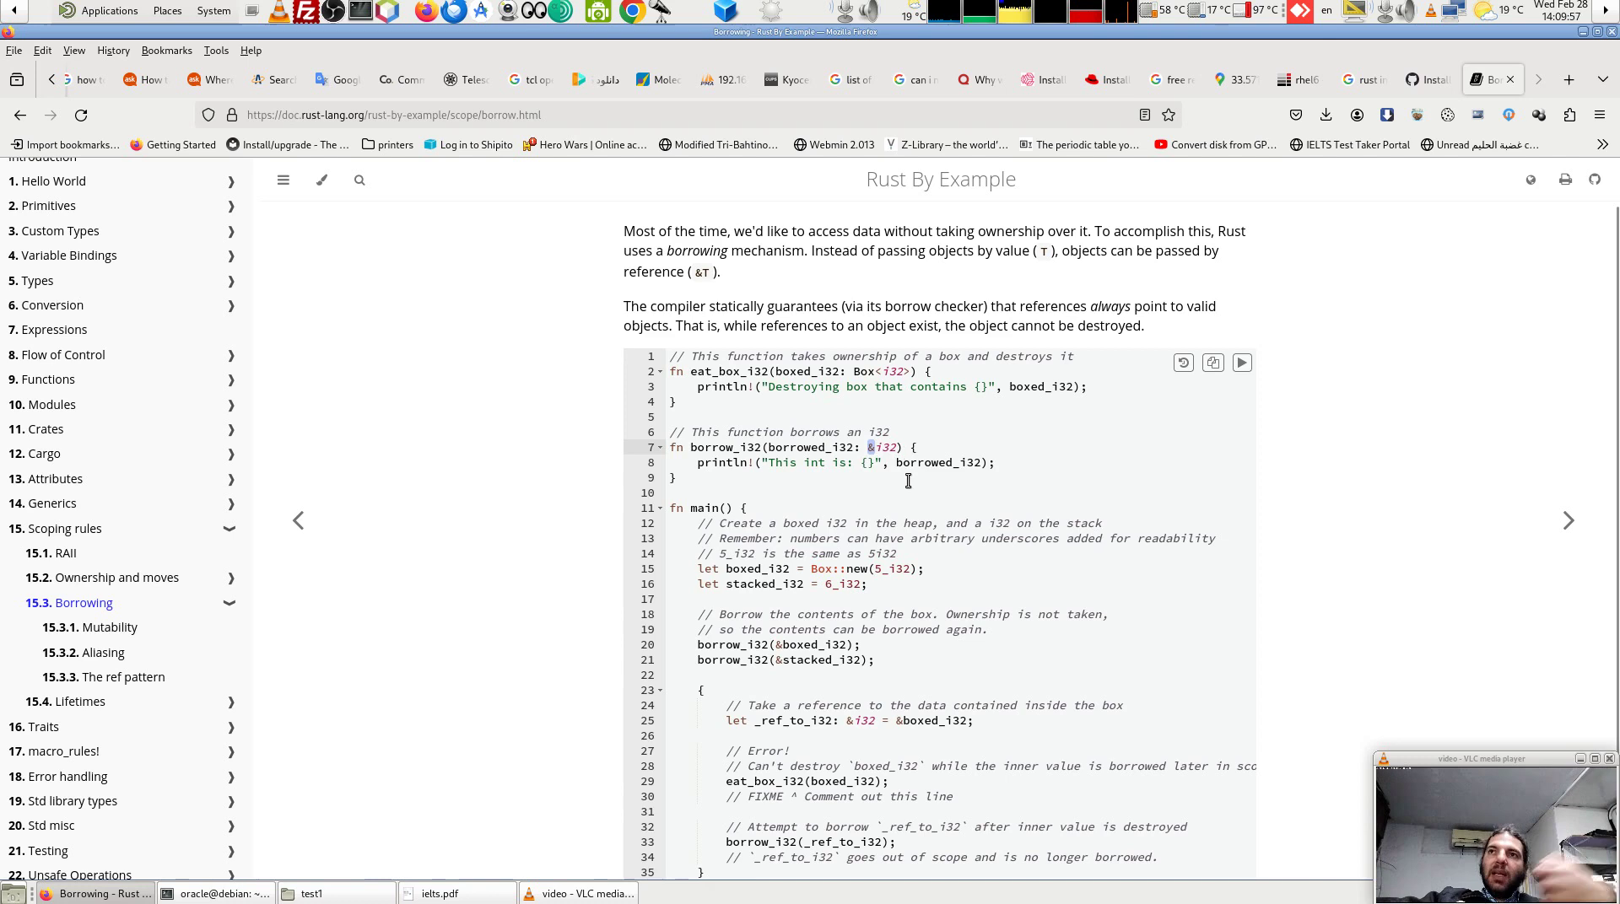
{"action": "left_click", "coordinate": [880, 447]}
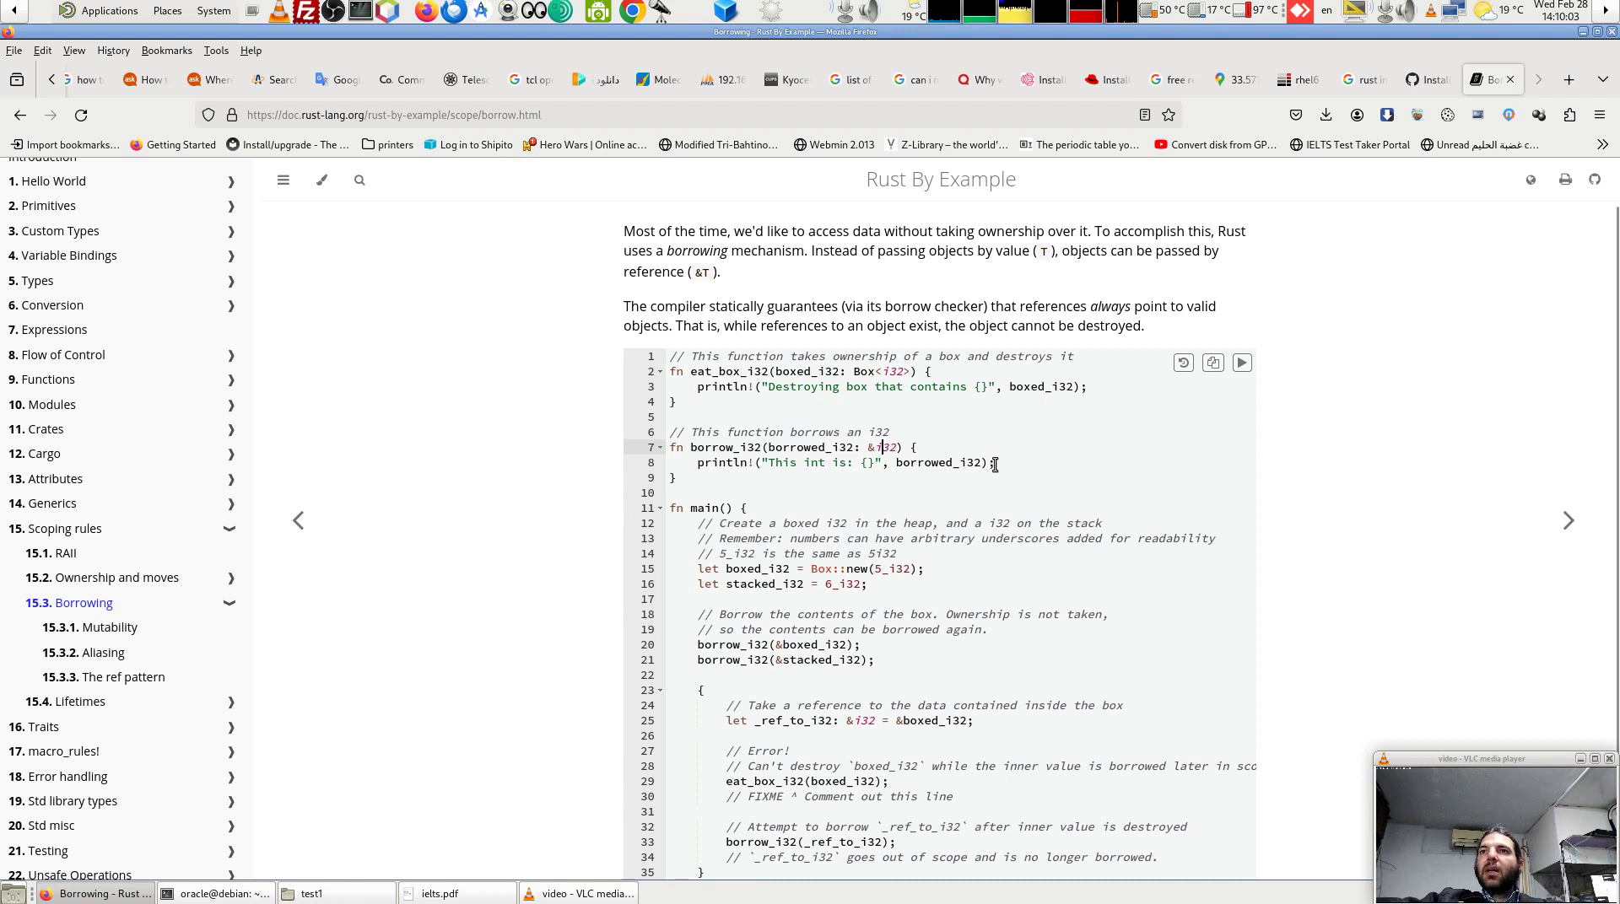
{"action": "left_click_drag", "start_coordinate": [983, 462], "coordinate": [895, 464]}
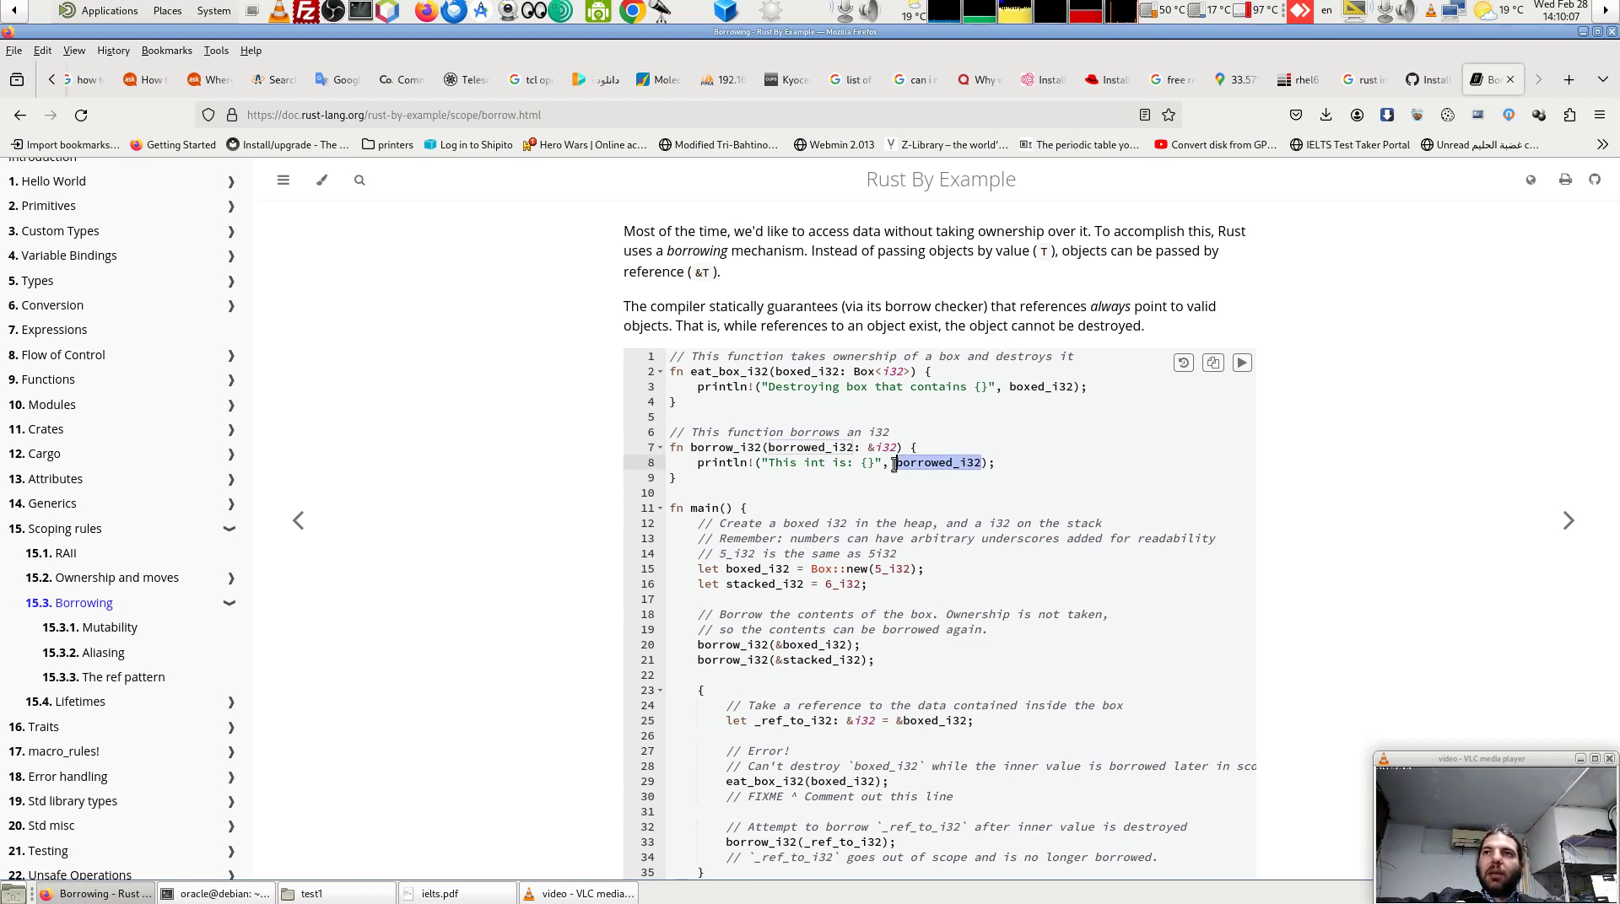
{"action": "left_click", "coordinate": [880, 502]}
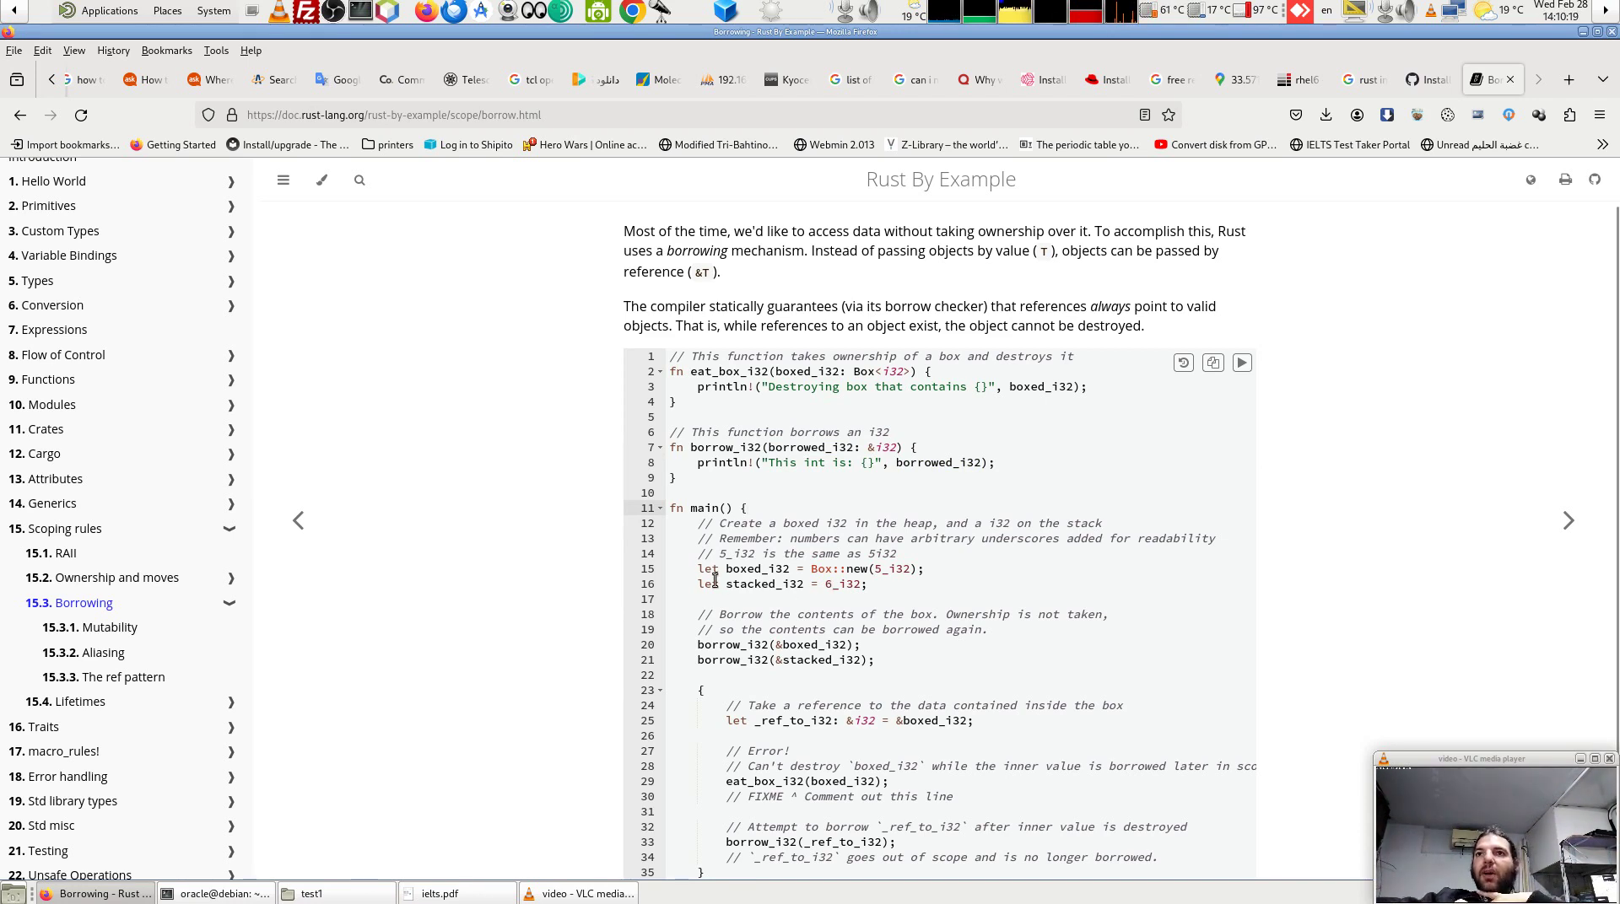
{"action": "left_click_drag", "start_coordinate": [725, 569], "coordinate": [927, 563]}
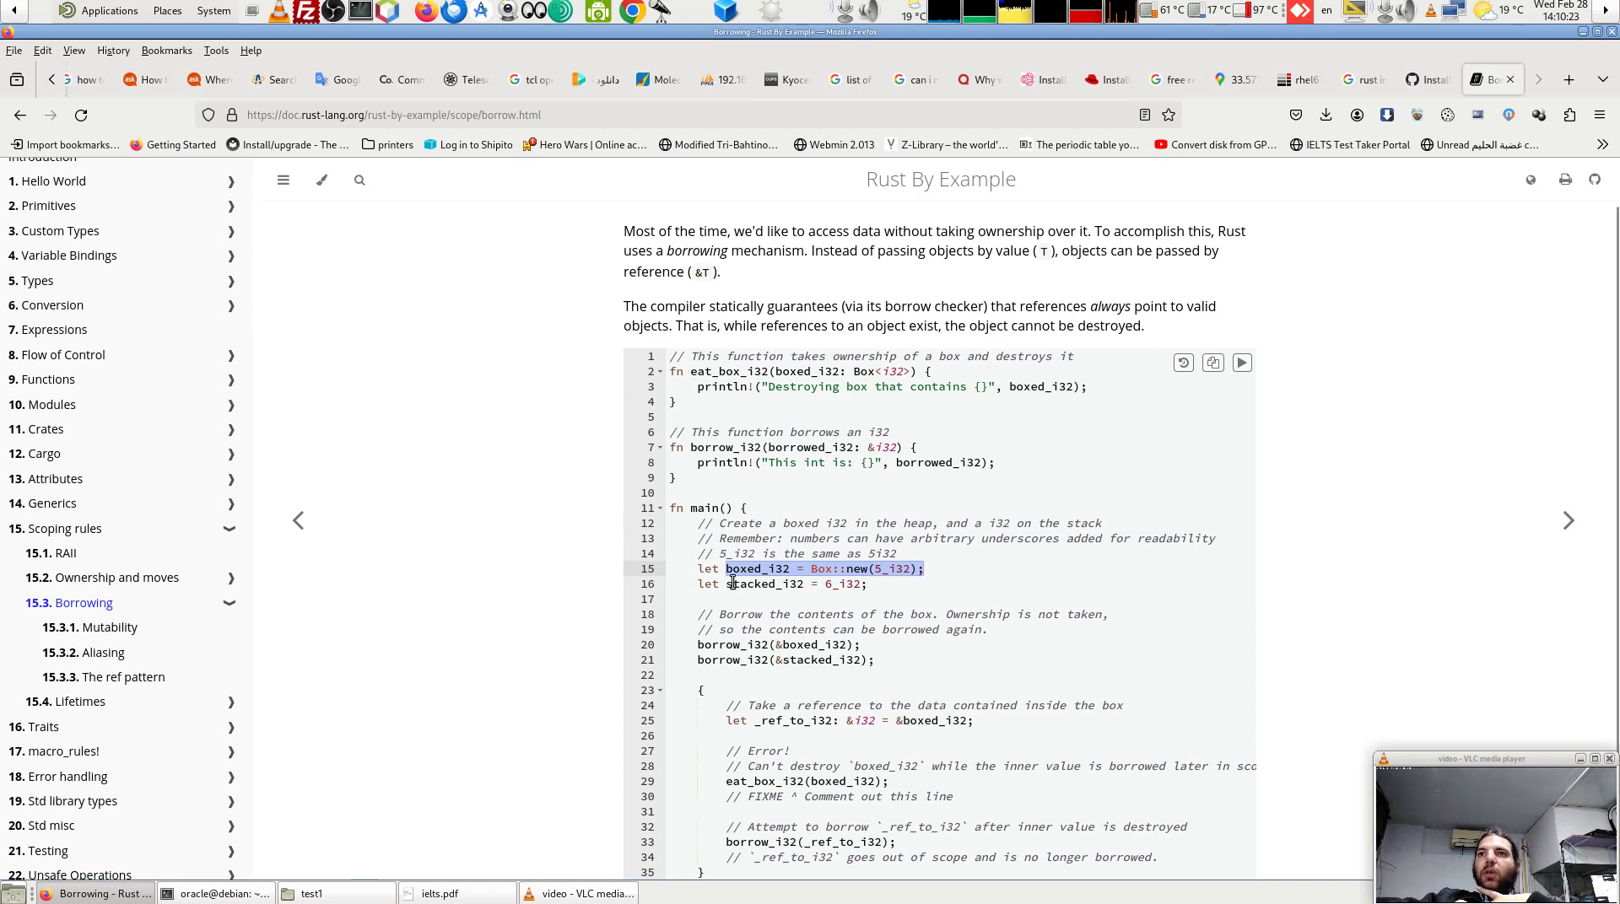
{"action": "left_click_drag", "start_coordinate": [724, 585], "coordinate": [860, 585]}
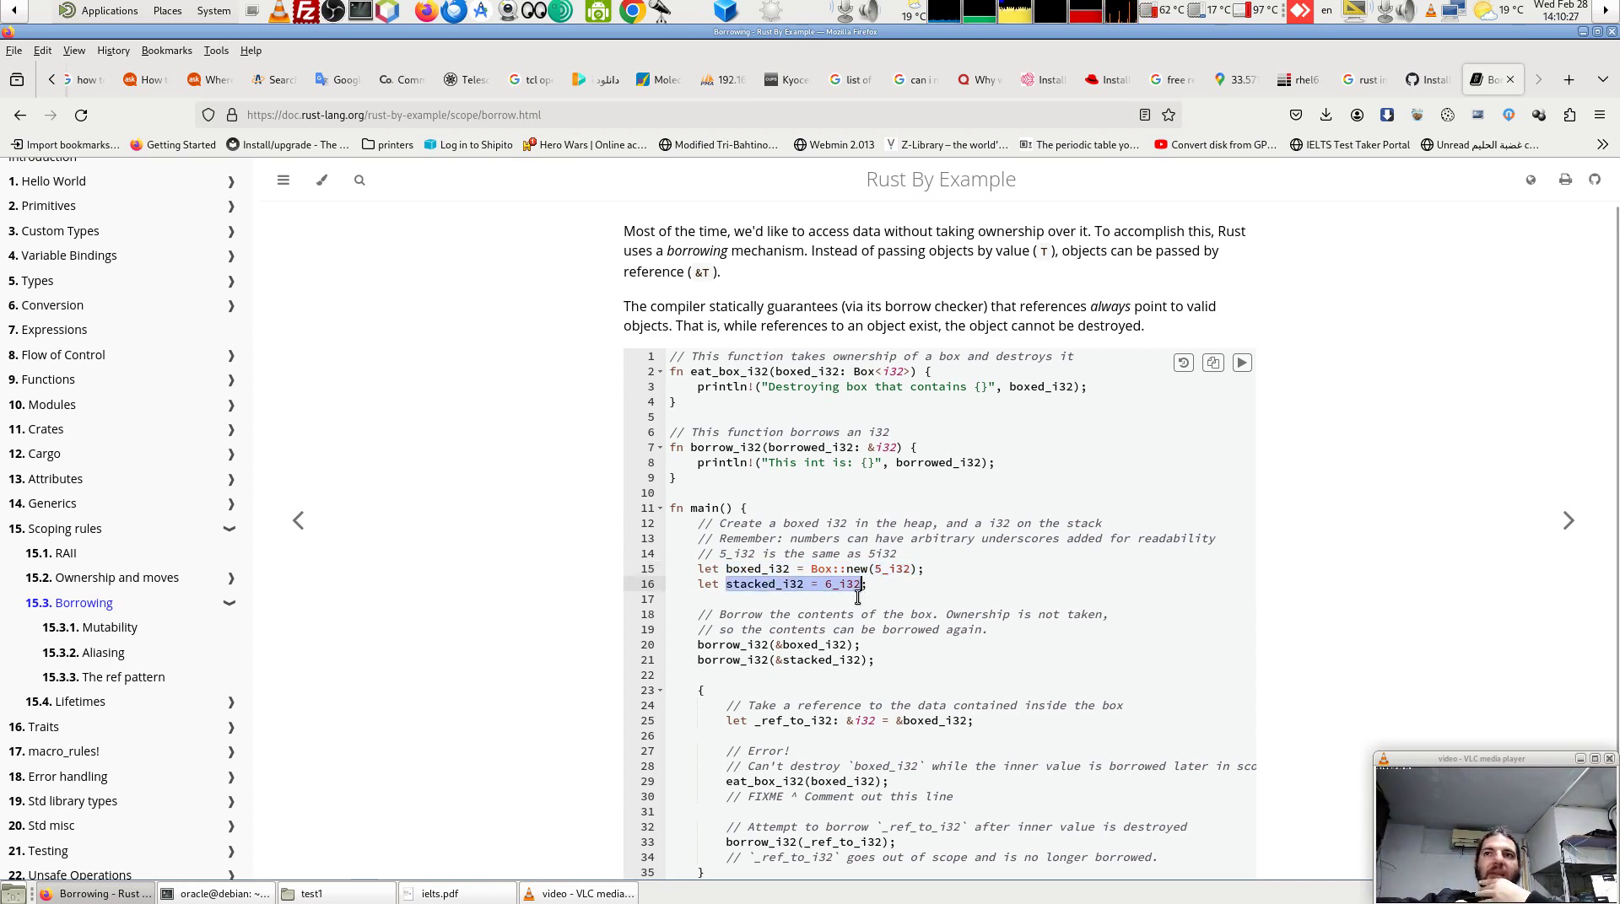
{"action": "left_click", "coordinate": [874, 570]}
{"action": "left_click_drag", "start_coordinate": [872, 569], "coordinate": [879, 569]}
{"action": "left_click_drag", "start_coordinate": [712, 585], "coordinate": [910, 584]}
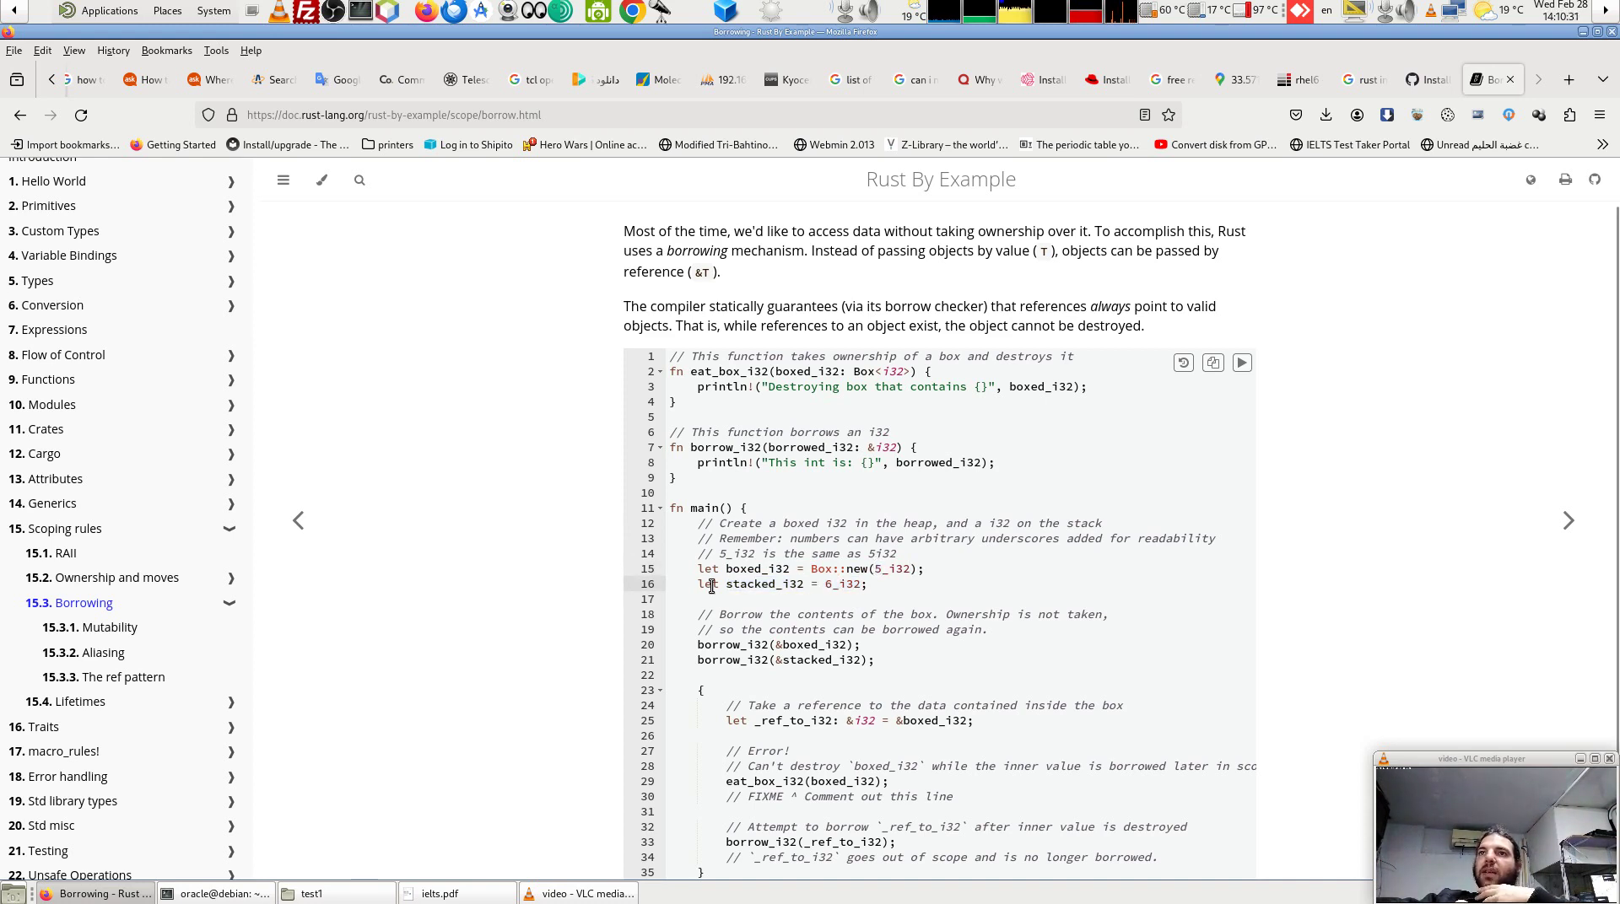
{"action": "left_click", "coordinate": [827, 584]}
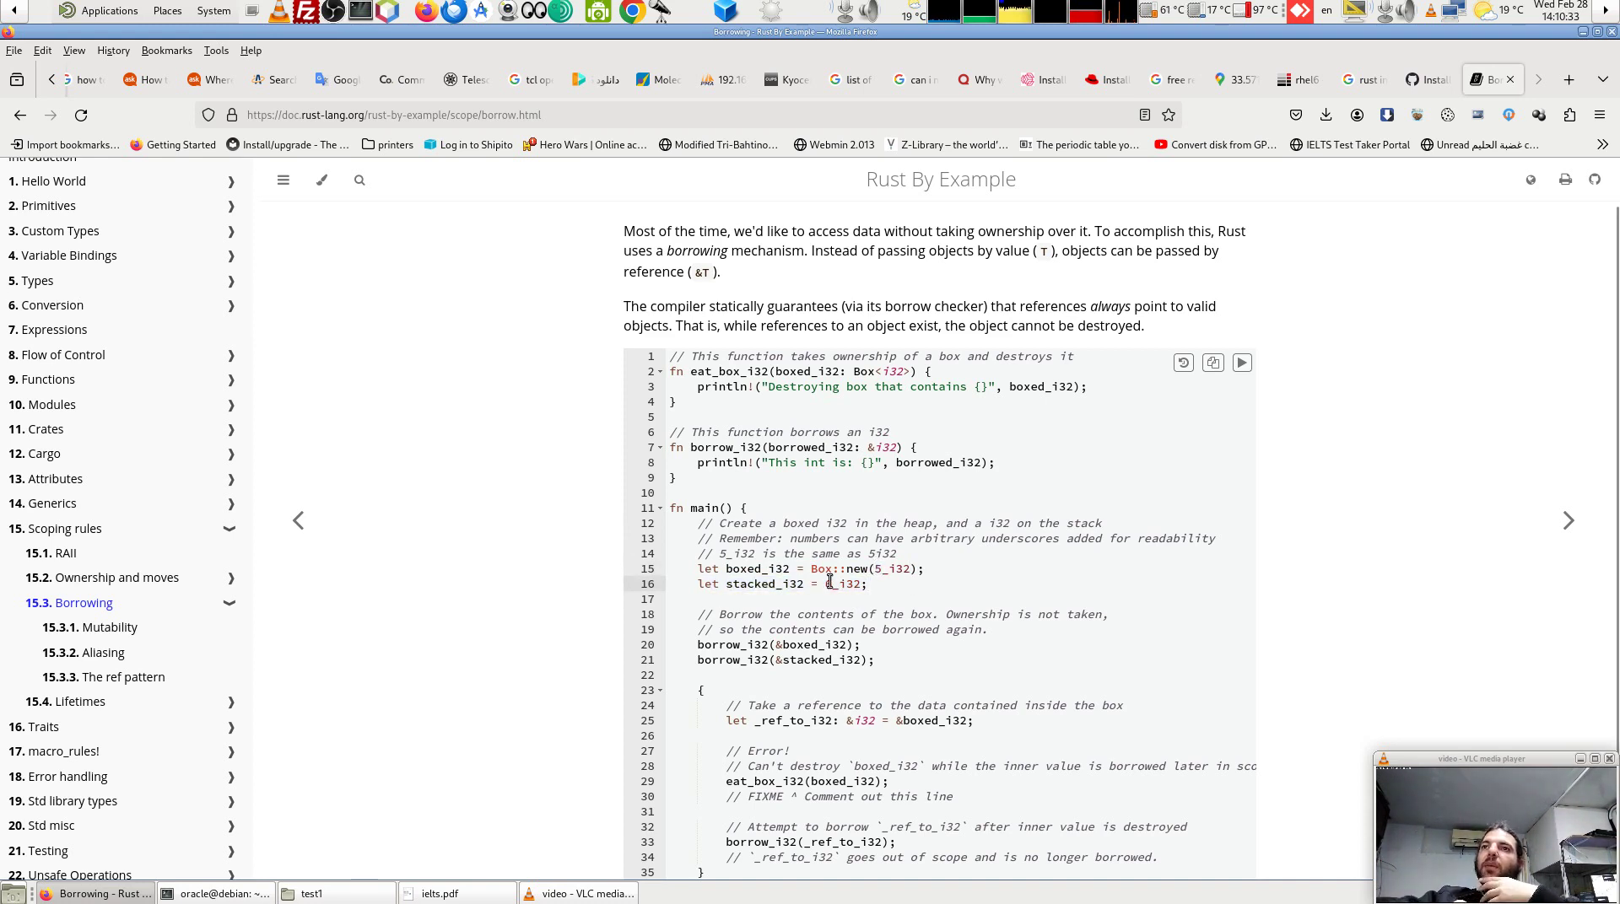
{"action": "left_click_drag", "start_coordinate": [809, 570], "coordinate": [933, 570]}
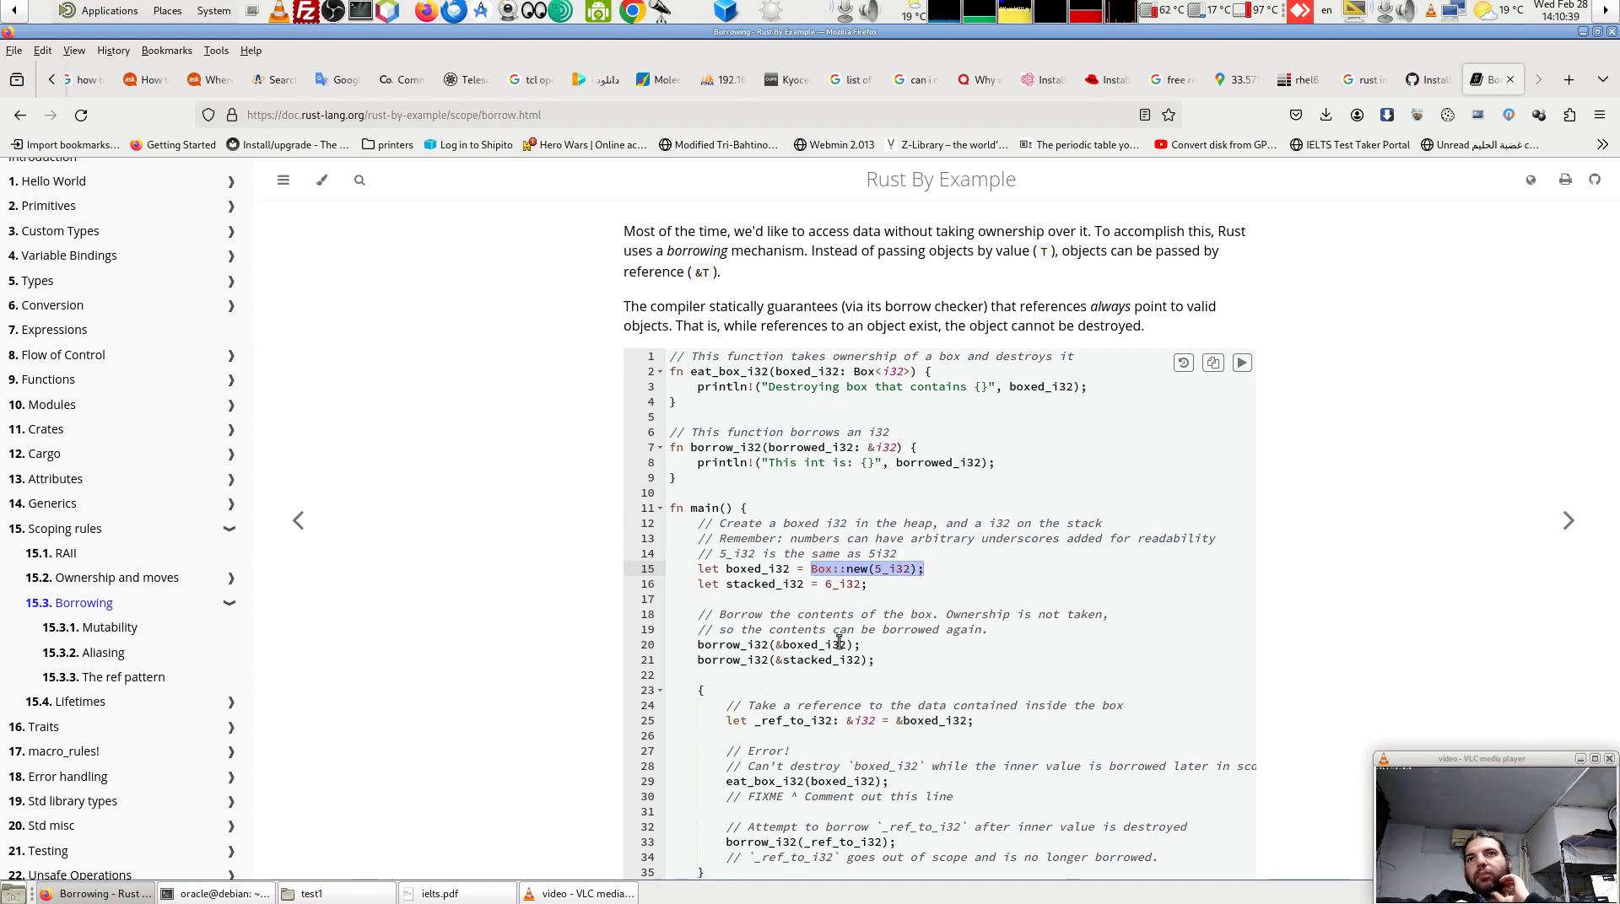
{"action": "left_click_drag", "start_coordinate": [825, 584], "coordinate": [870, 597]}
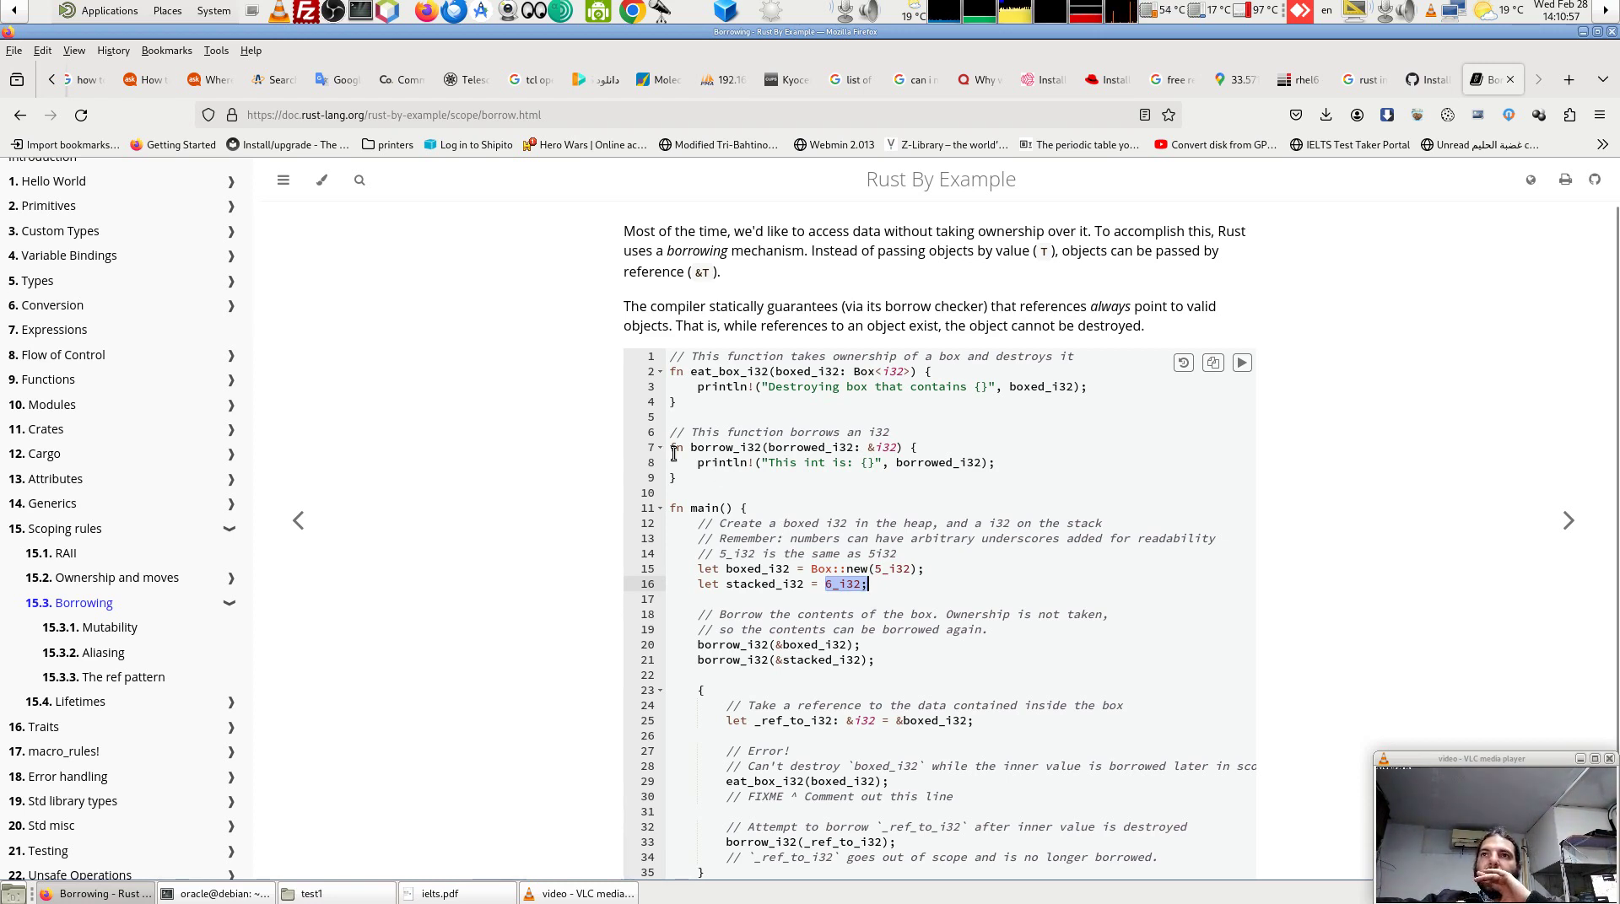
{"action": "left_click_drag", "start_coordinate": [689, 448], "coordinate": [766, 447]}
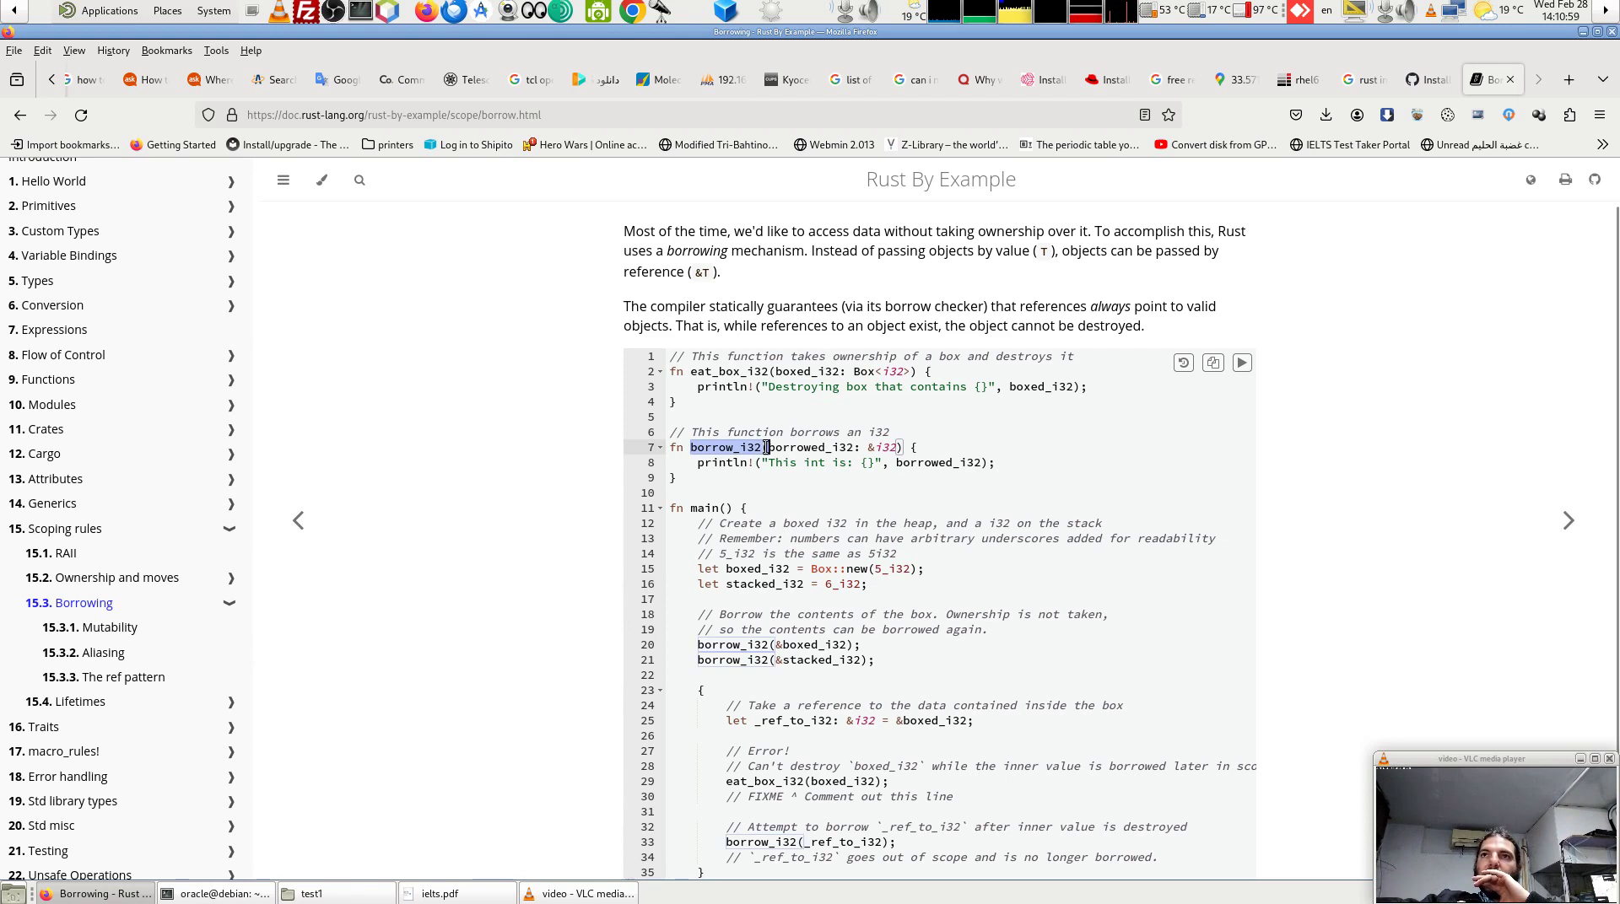
{"action": "left_click_drag", "start_coordinate": [868, 447], "coordinate": [901, 447]}
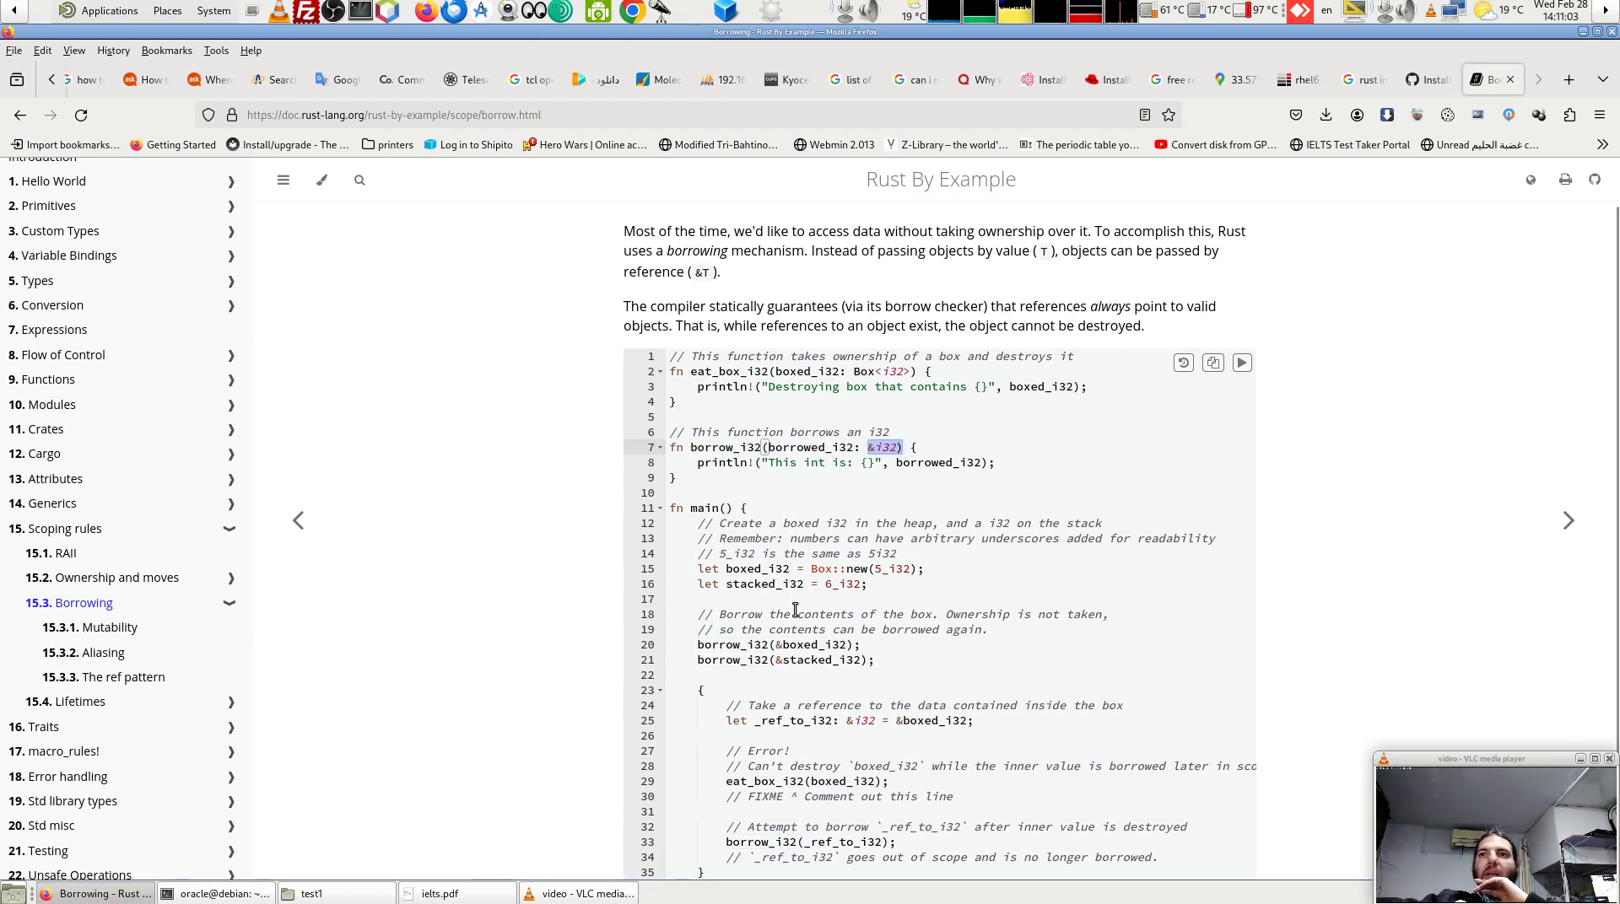
{"action": "left_click_drag", "start_coordinate": [726, 569], "coordinate": [926, 570]}
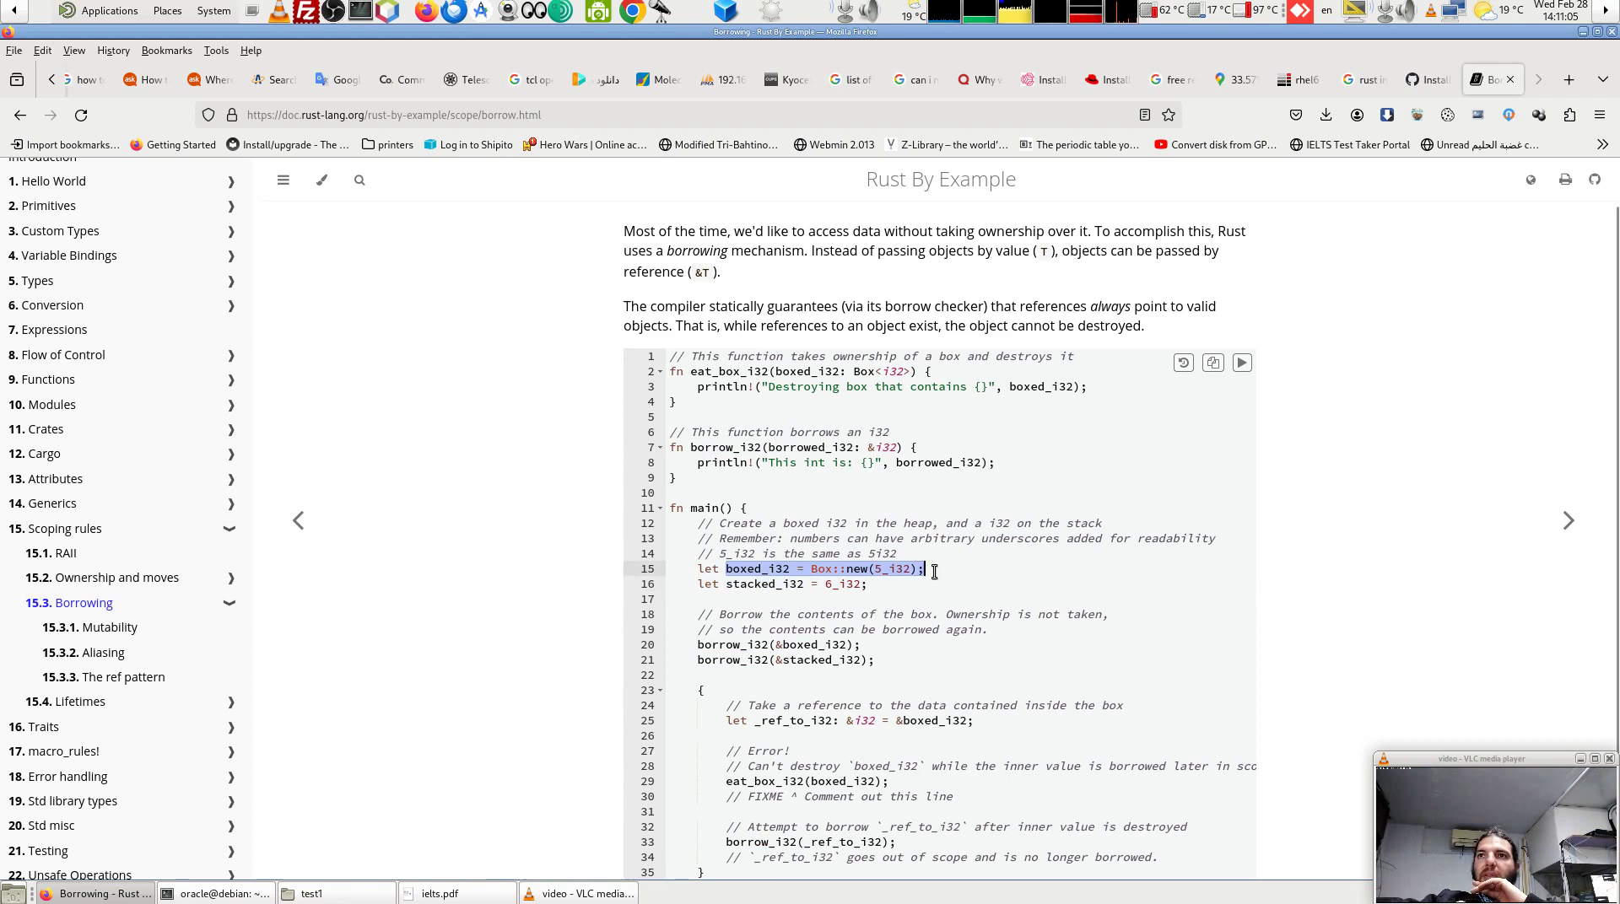
{"action": "left_click_drag", "start_coordinate": [775, 646], "coordinate": [860, 646]}
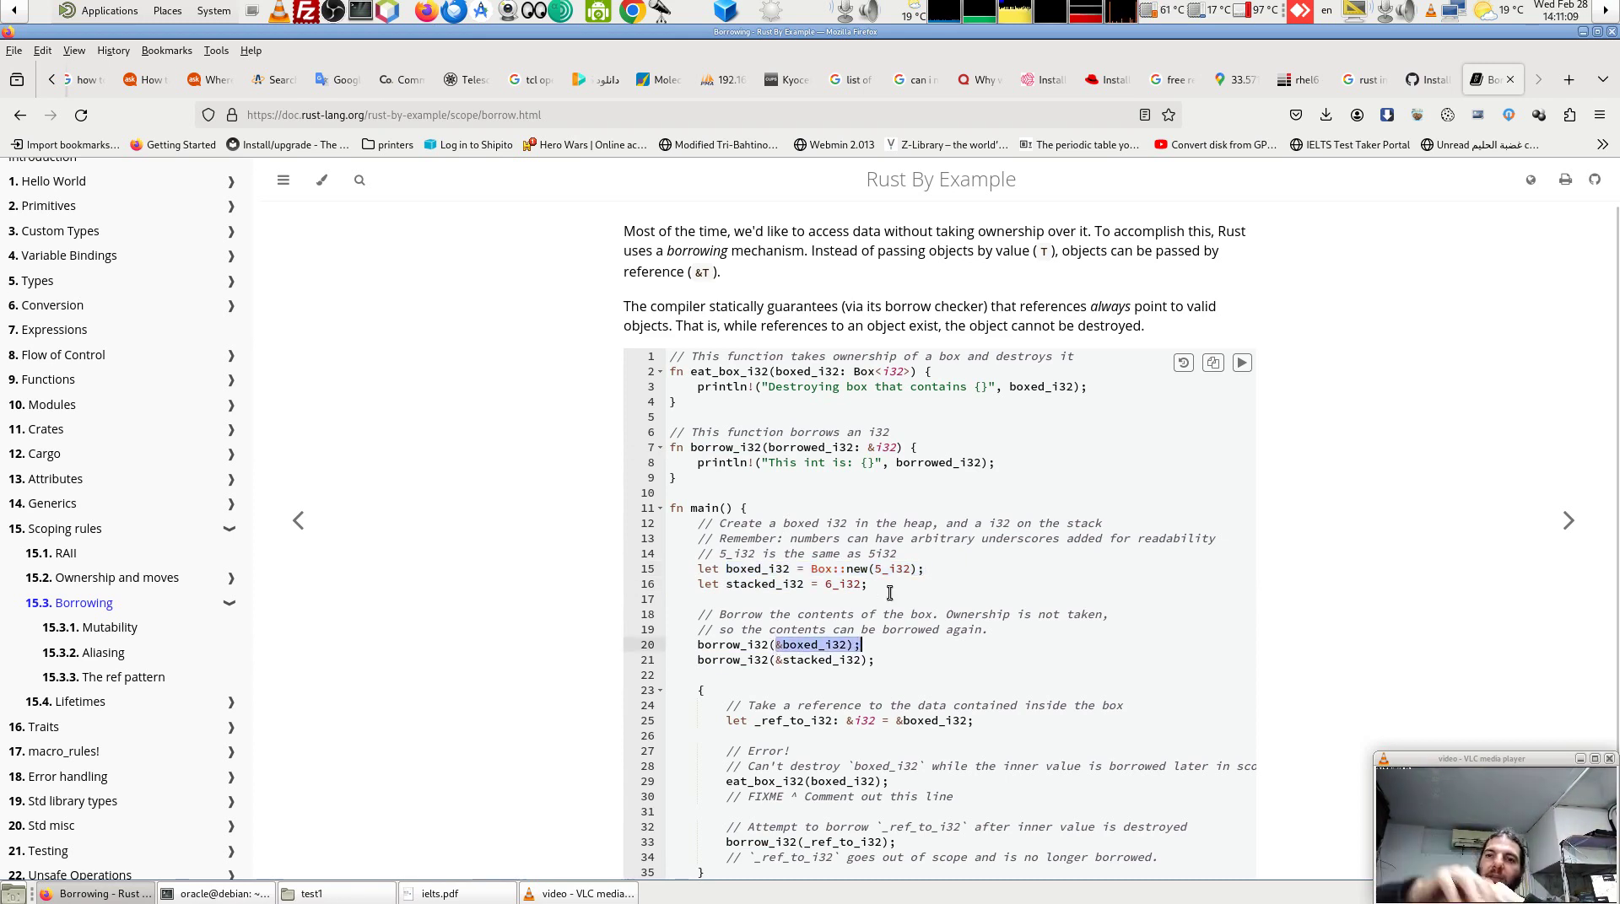
{"action": "left_click", "coordinate": [781, 661]}
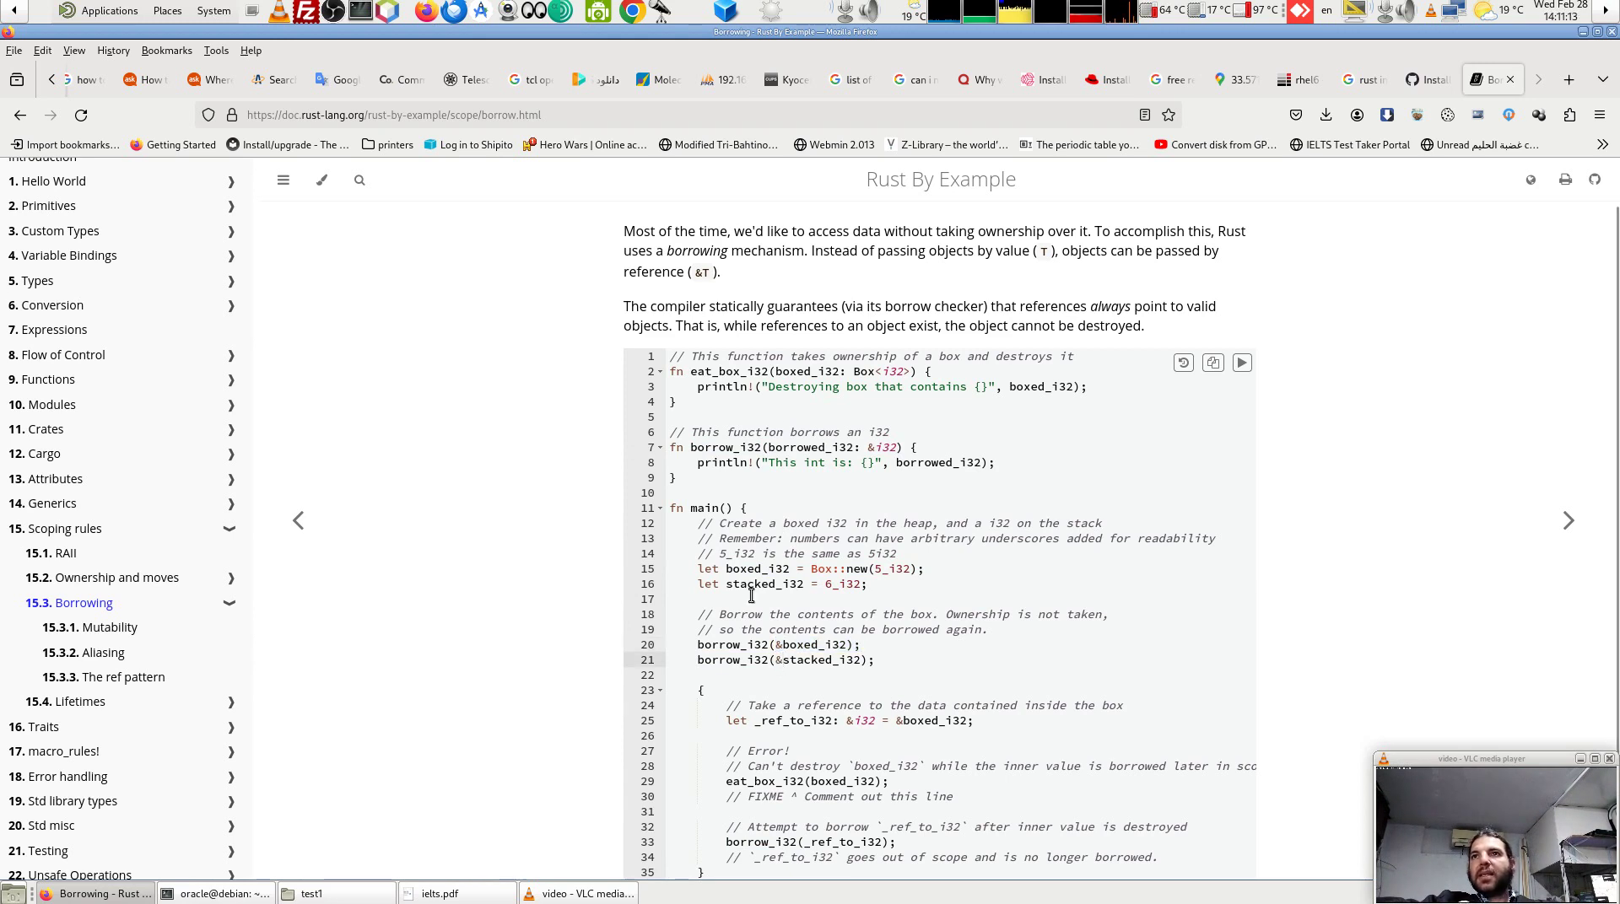
{"action": "left_click", "coordinate": [773, 372]}
{"action": "left_click_drag", "start_coordinate": [773, 371], "coordinate": [936, 372]}
{"action": "left_click", "coordinate": [932, 372]}
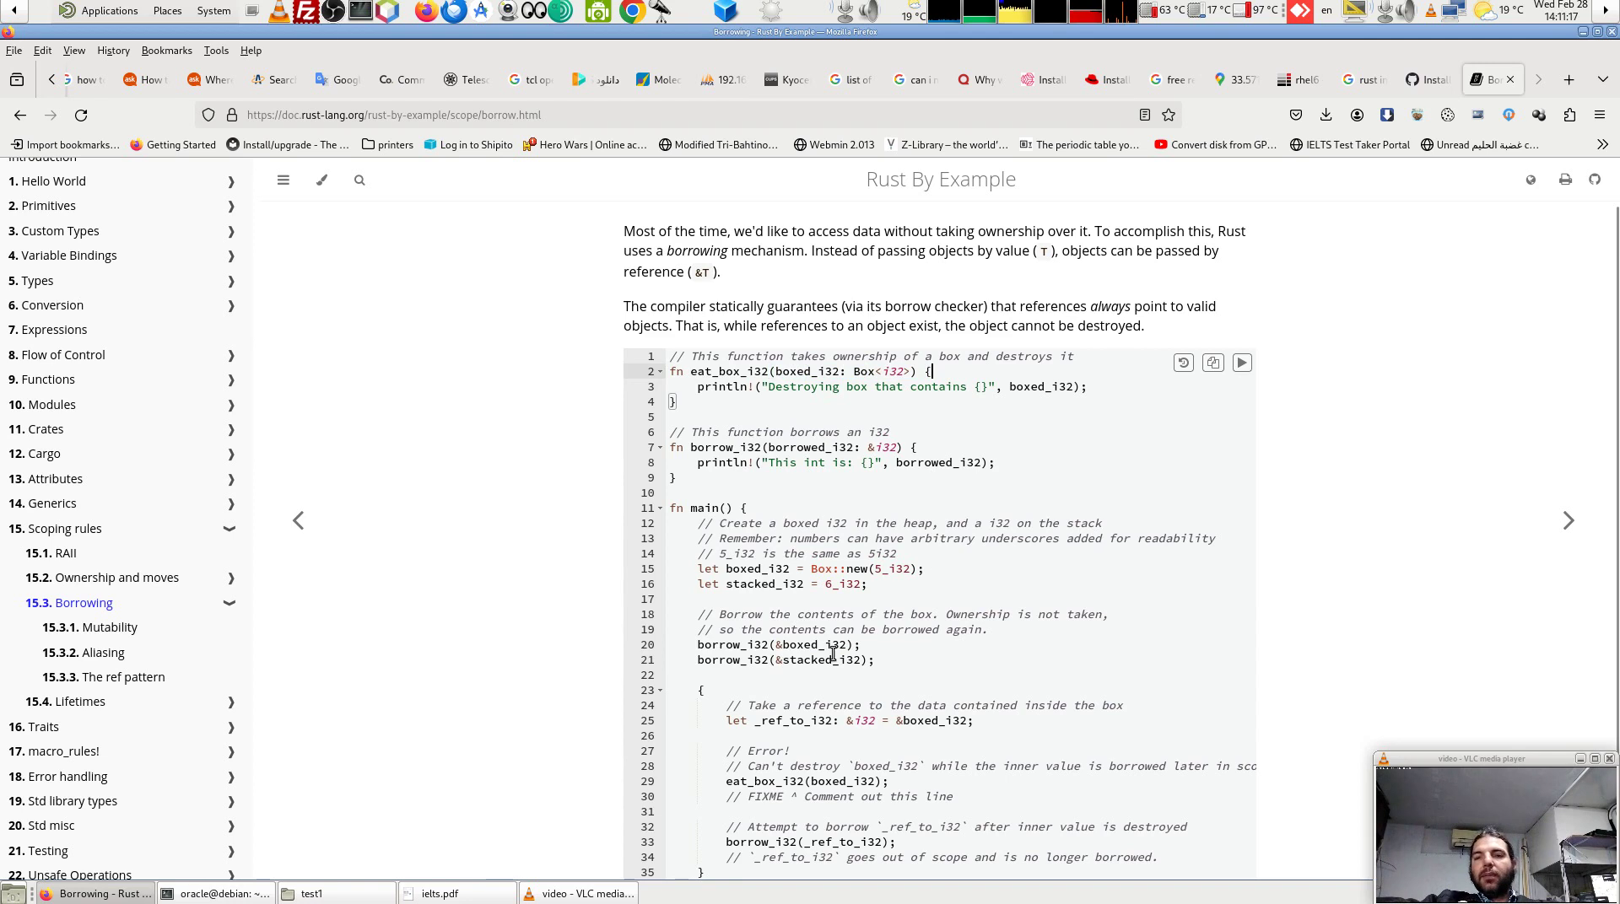
{"action": "scroll", "coordinate": [764, 665], "scroll_direction": "down", "scroll_amount": 2}
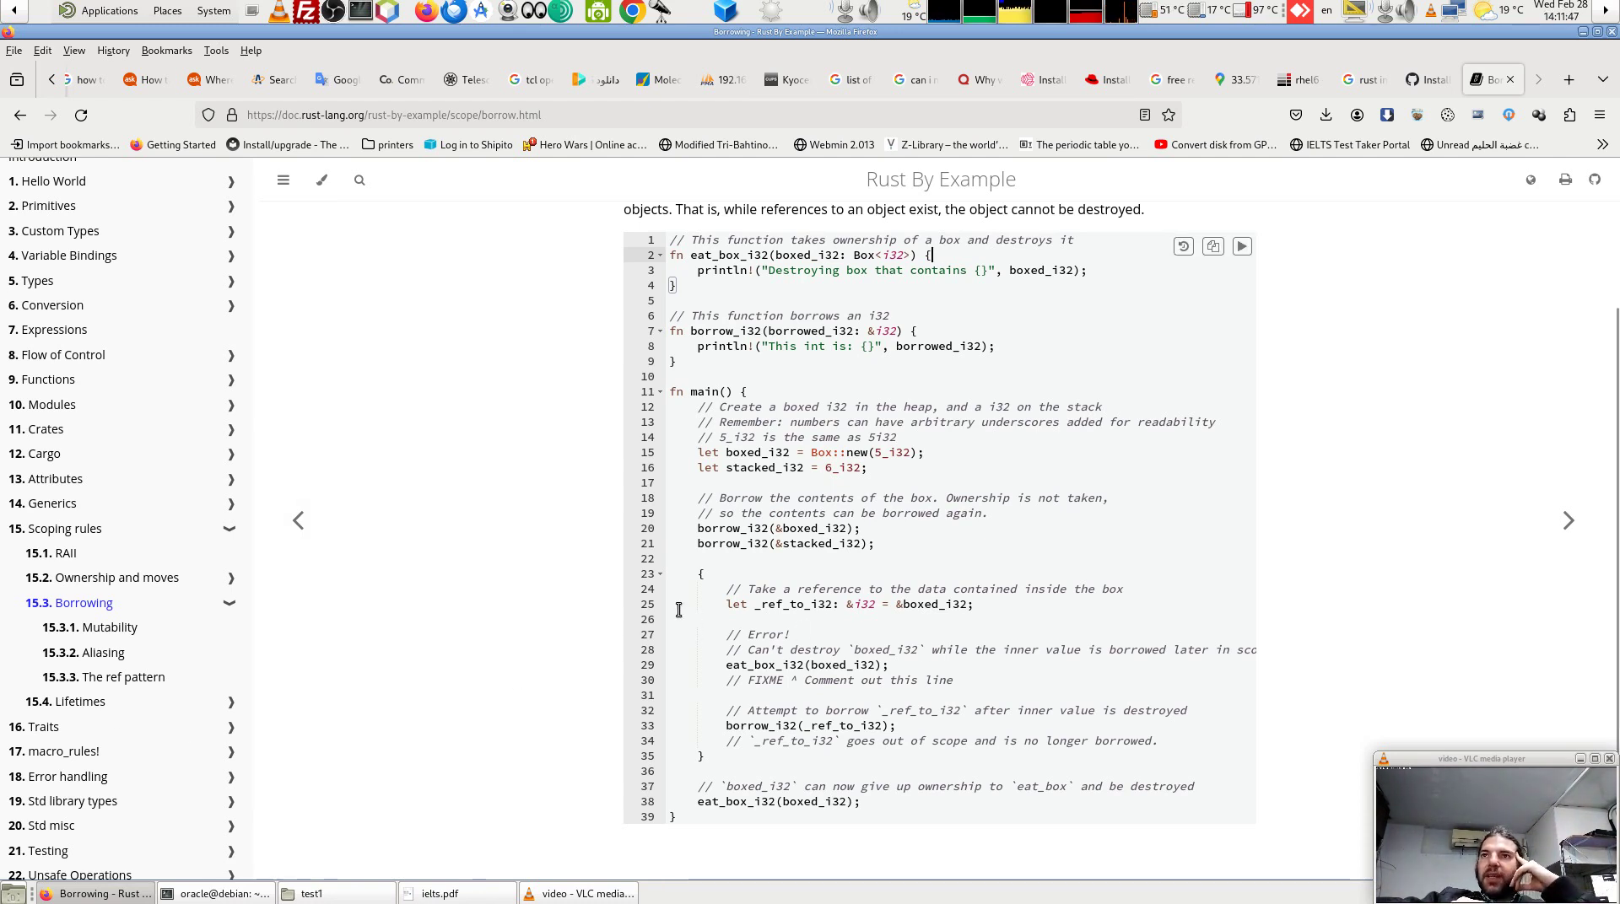
{"action": "left_click_drag", "start_coordinate": [719, 604], "coordinate": [992, 604]}
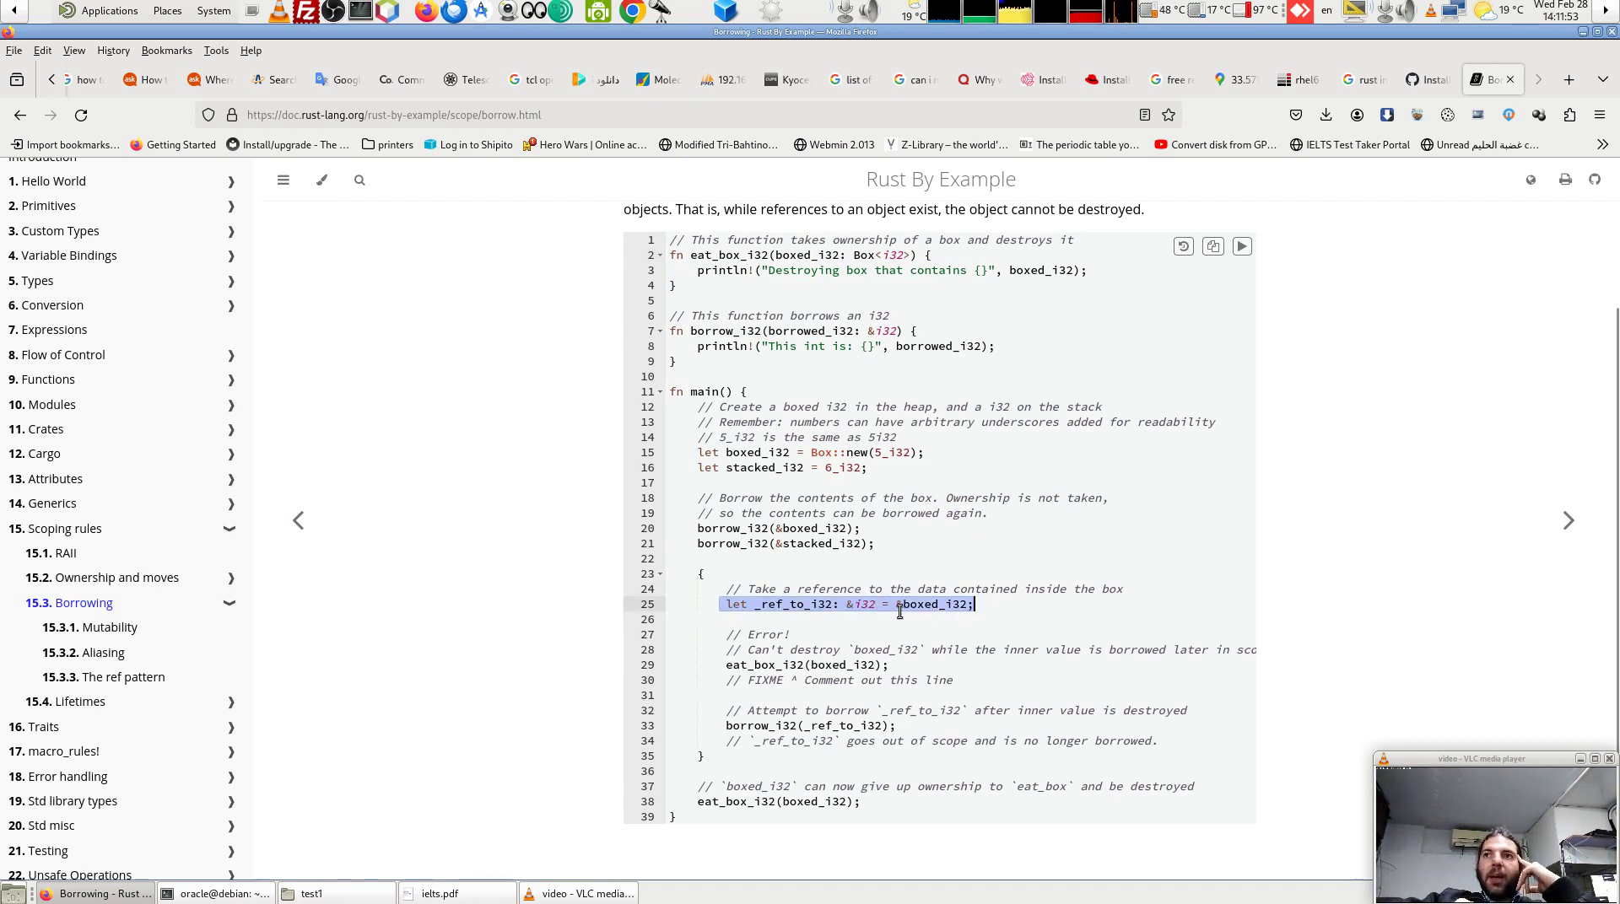
{"action": "key", "text": "Down"}
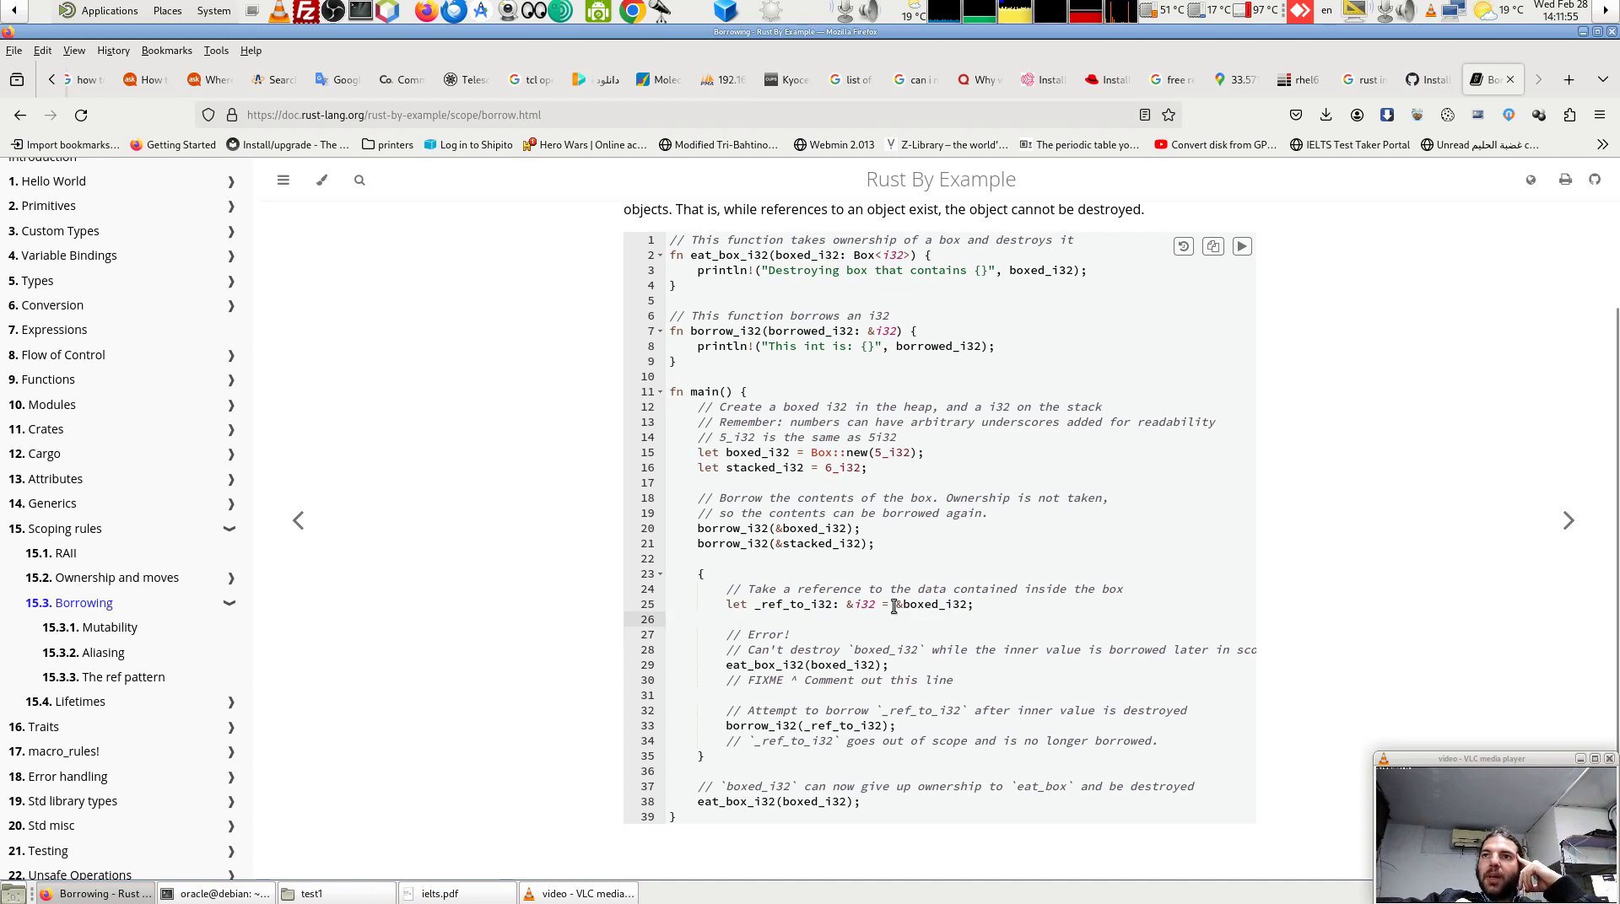
{"action": "left_click_drag", "start_coordinate": [983, 604], "coordinate": [895, 605]}
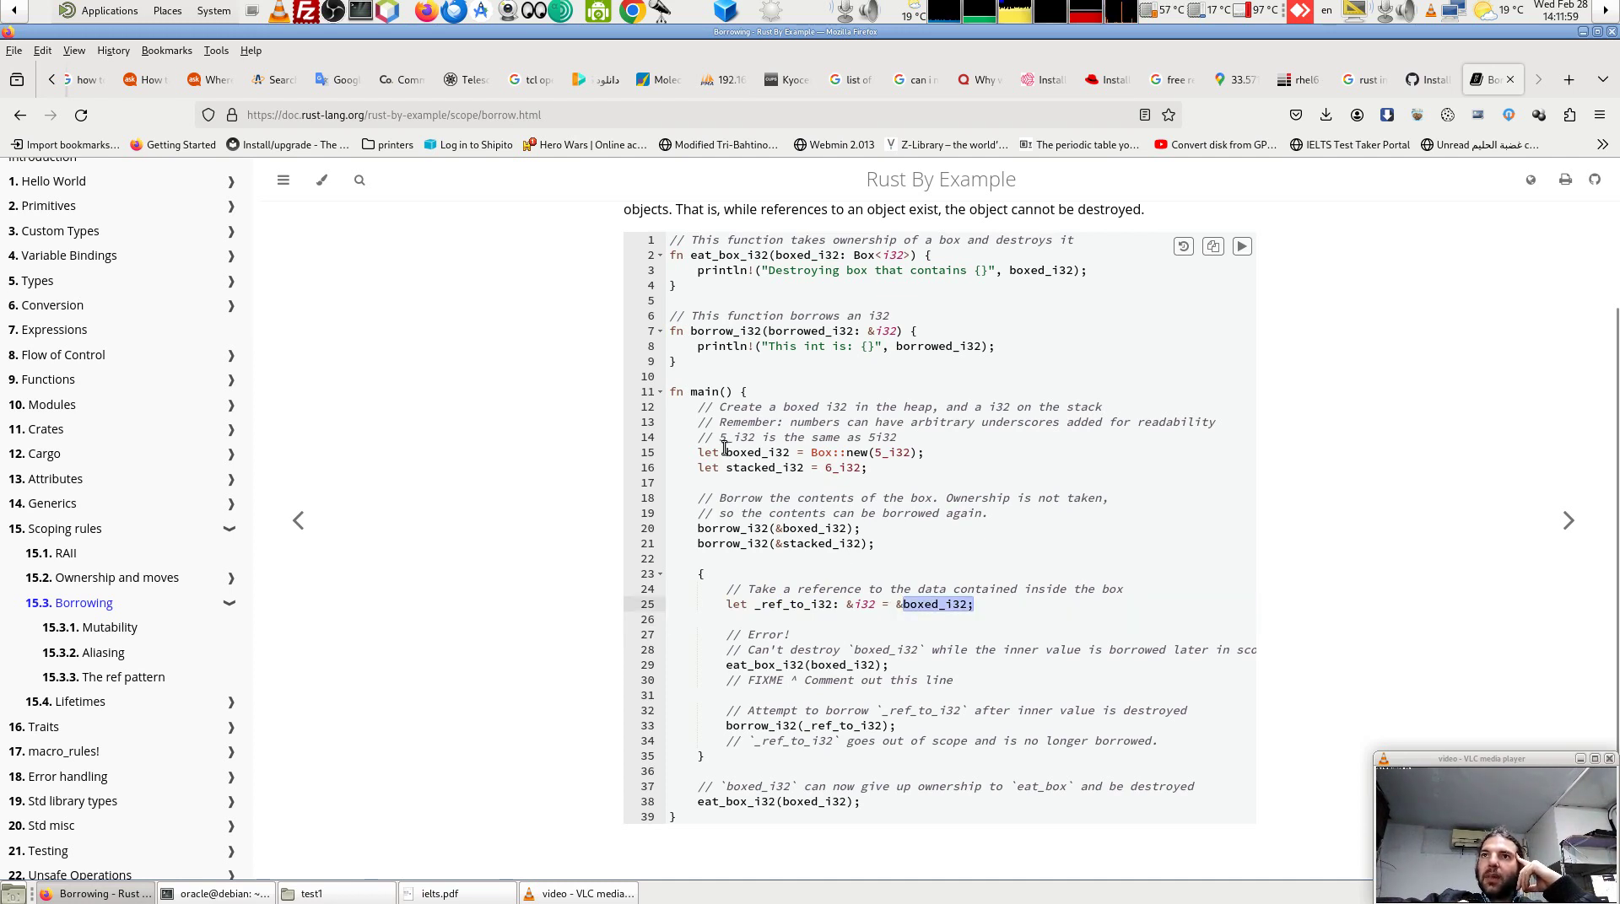
{"action": "left_click_drag", "start_coordinate": [724, 452], "coordinate": [798, 452]}
{"action": "left_click", "coordinate": [797, 452]}
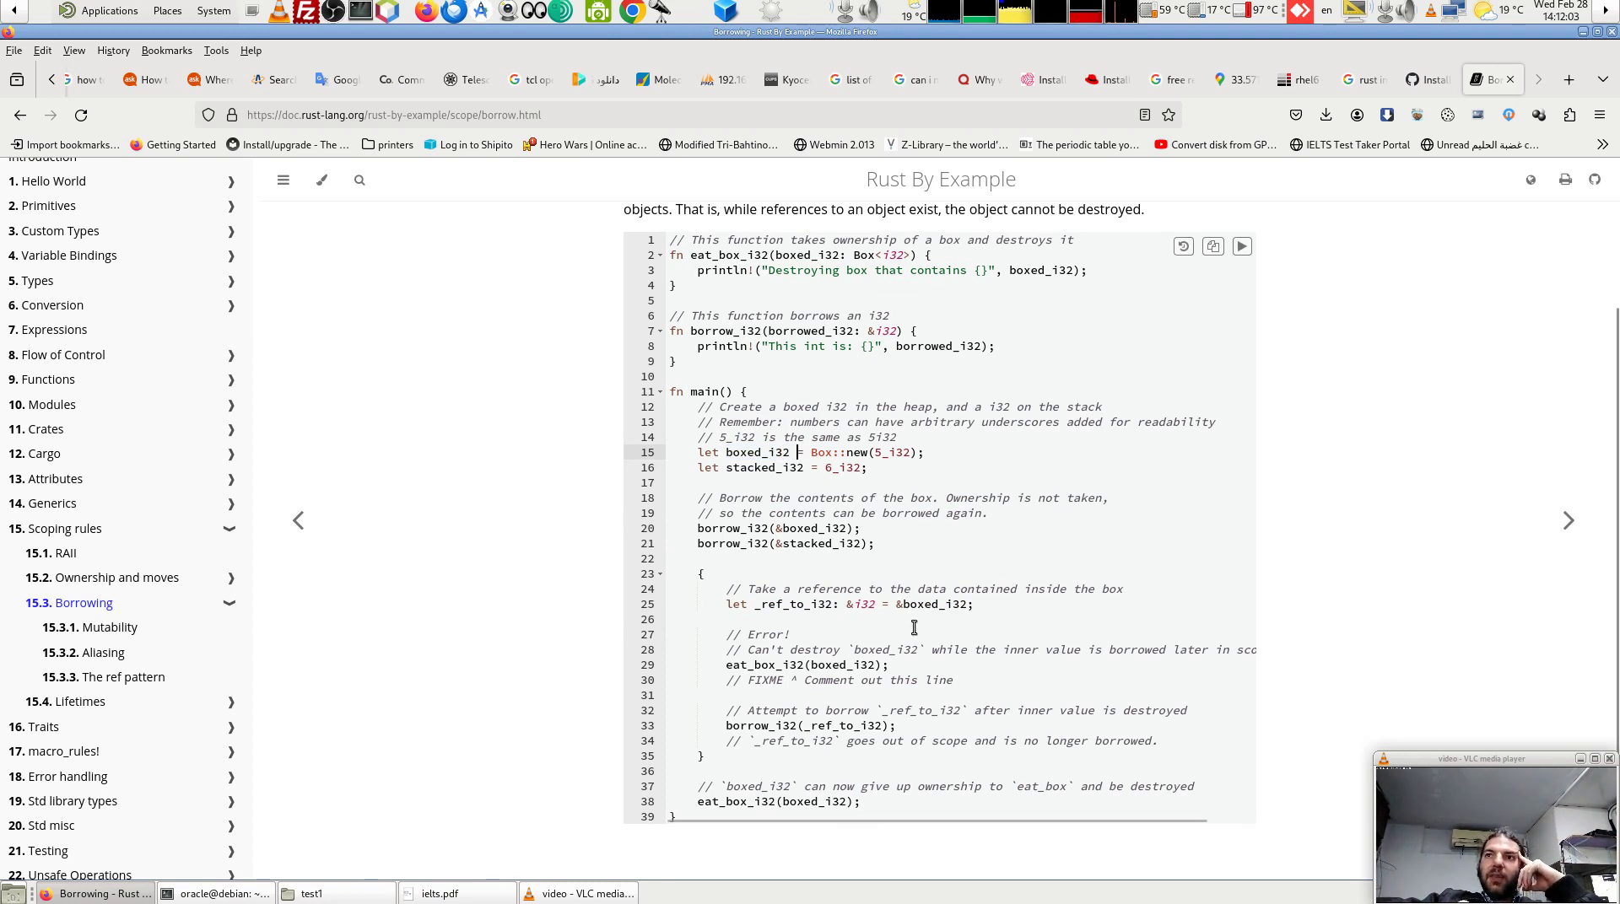
{"action": "left_click_drag", "start_coordinate": [901, 604], "coordinate": [970, 604]}
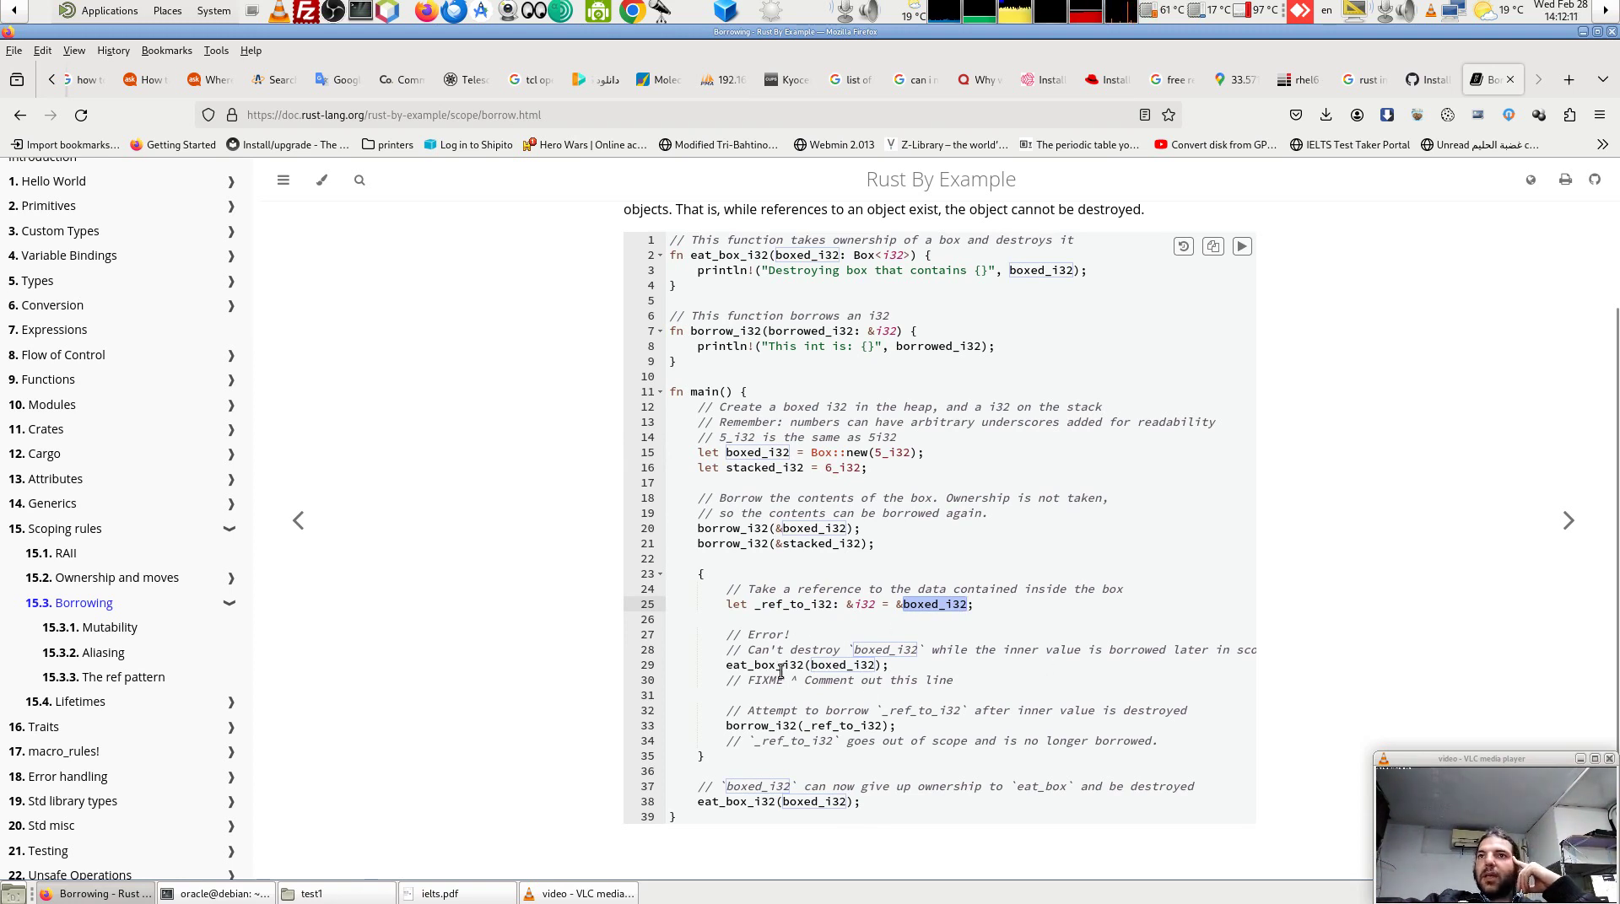
{"action": "left_click_drag", "start_coordinate": [725, 666], "coordinate": [1257, 649]}
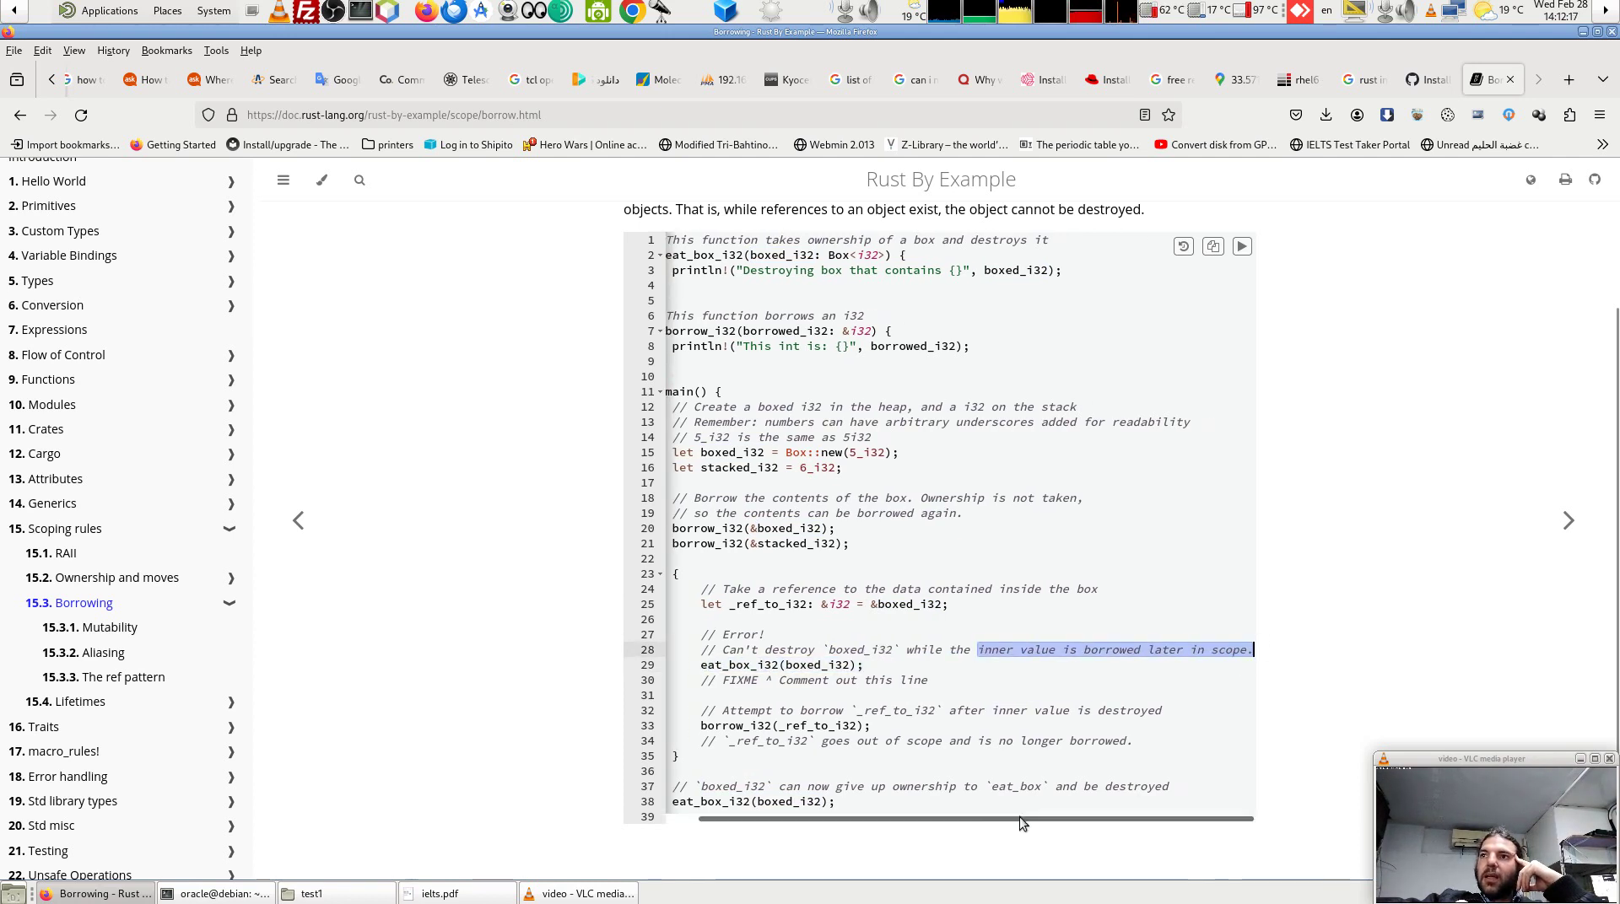
{"action": "scroll", "coordinate": [896, 830], "scroll_direction": "left", "scroll_amount": 1}
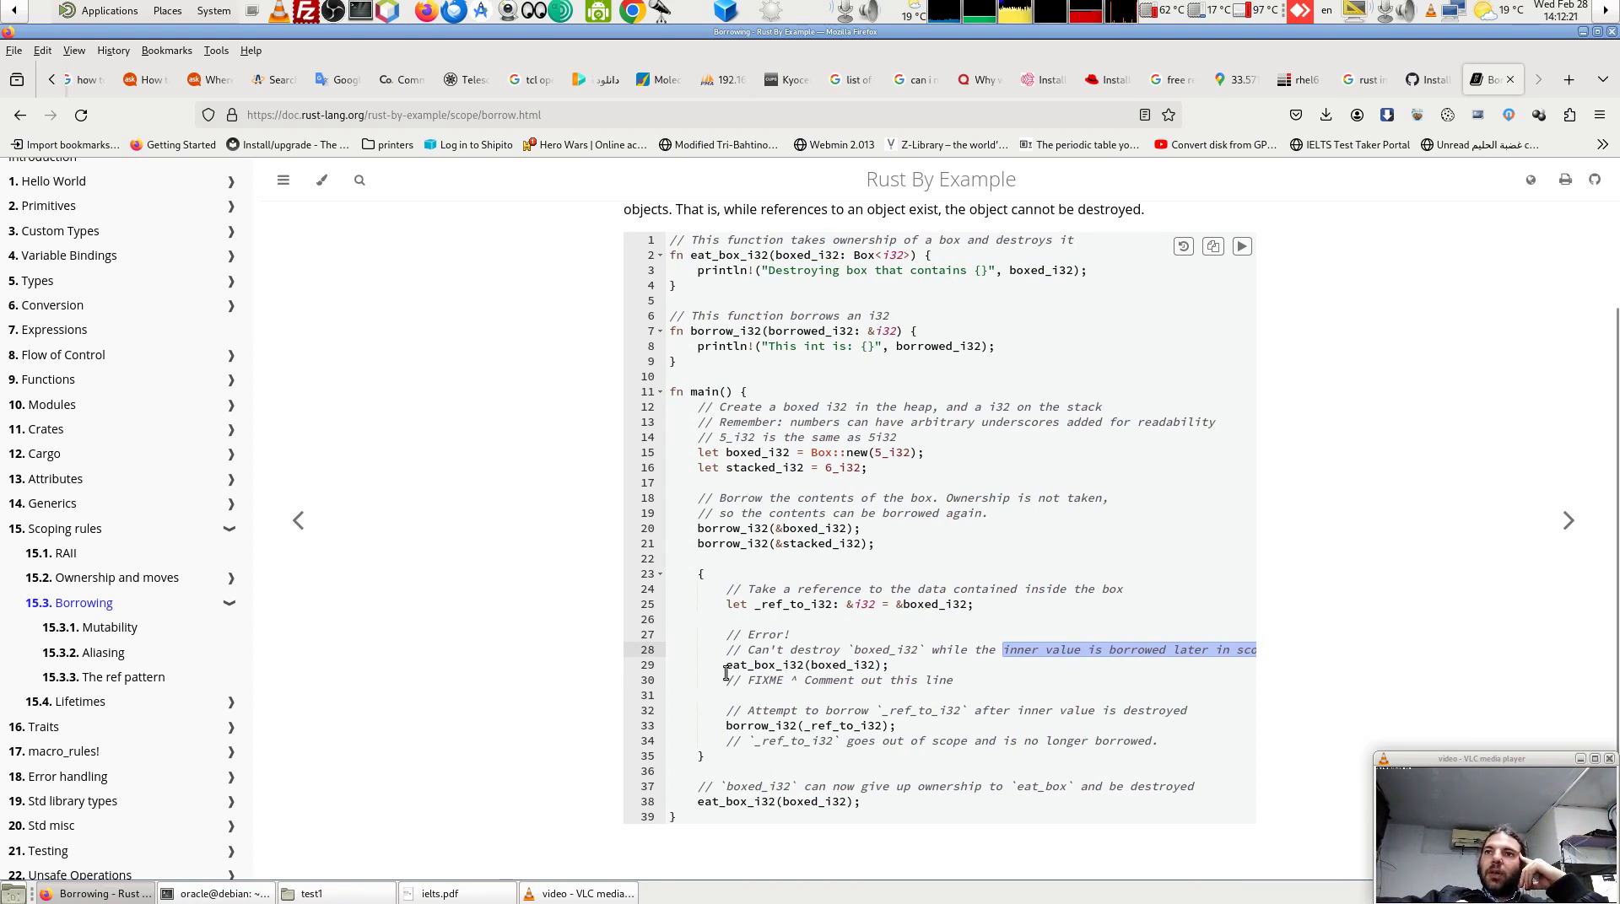
{"action": "left_click_drag", "start_coordinate": [726, 664], "coordinate": [889, 665]}
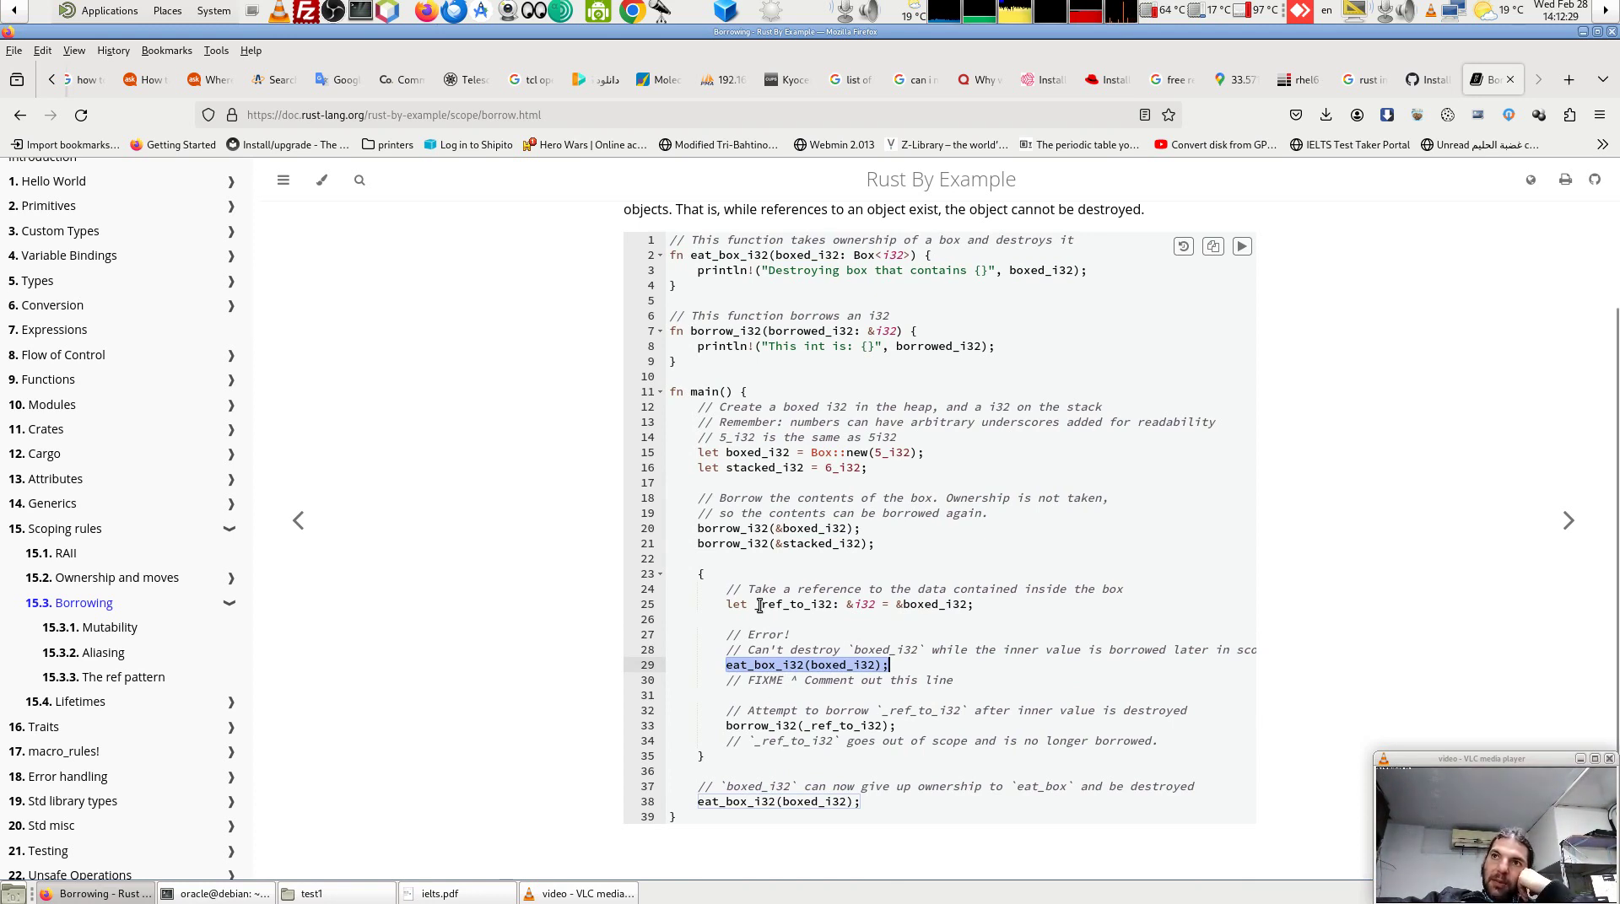
{"action": "left_click_drag", "start_coordinate": [754, 604], "coordinate": [852, 606]}
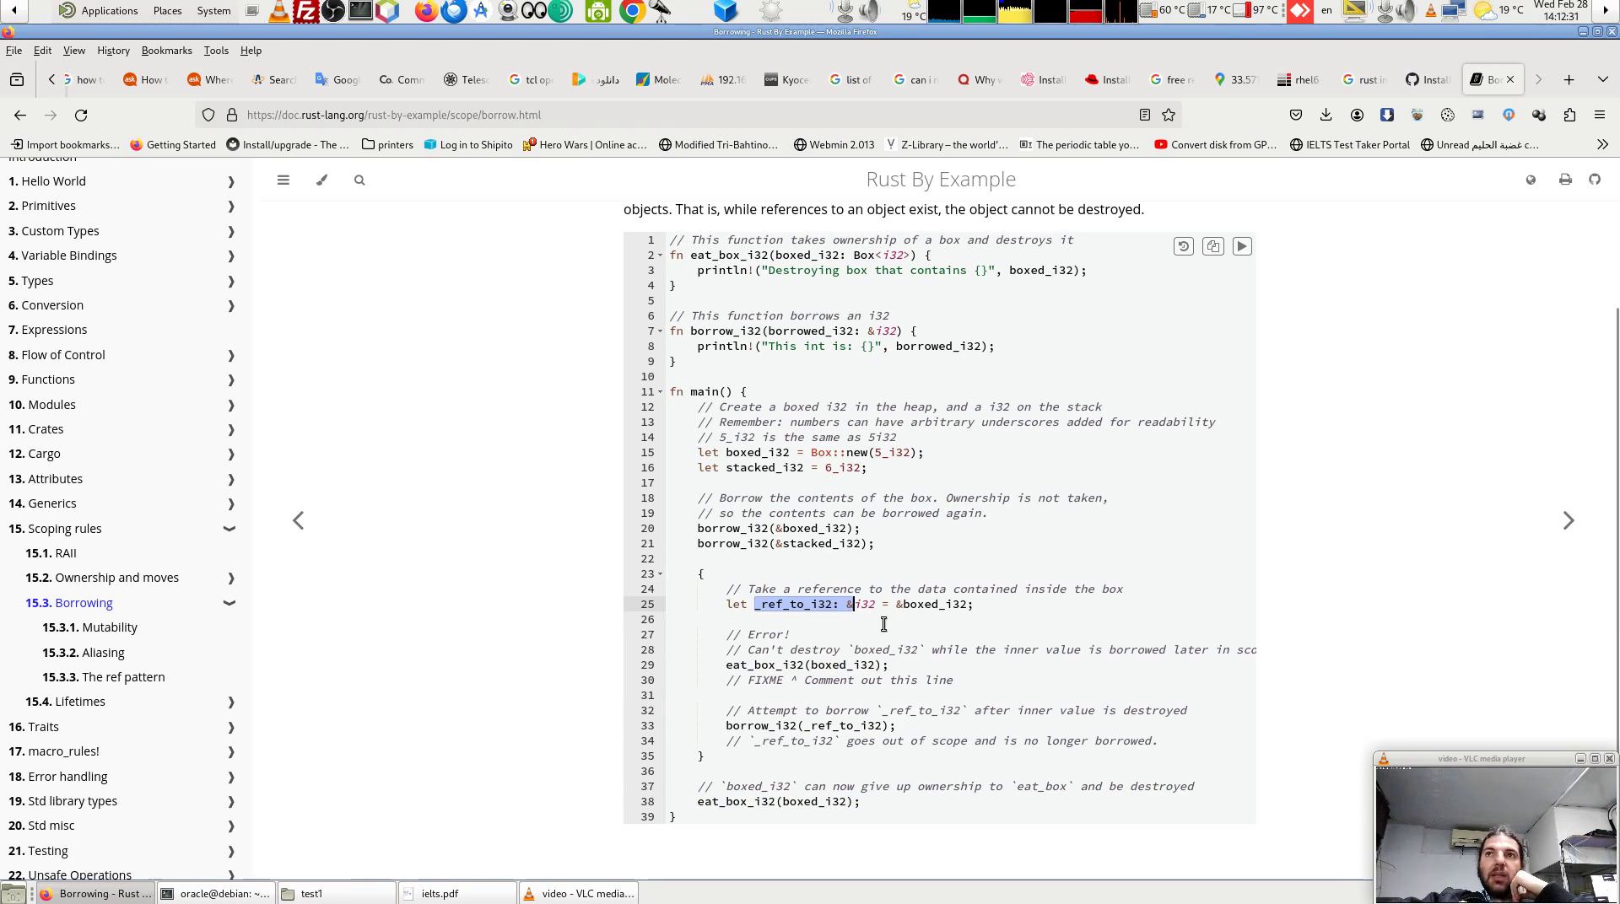
{"action": "left_click_drag", "start_coordinate": [882, 725], "coordinate": [767, 725]}
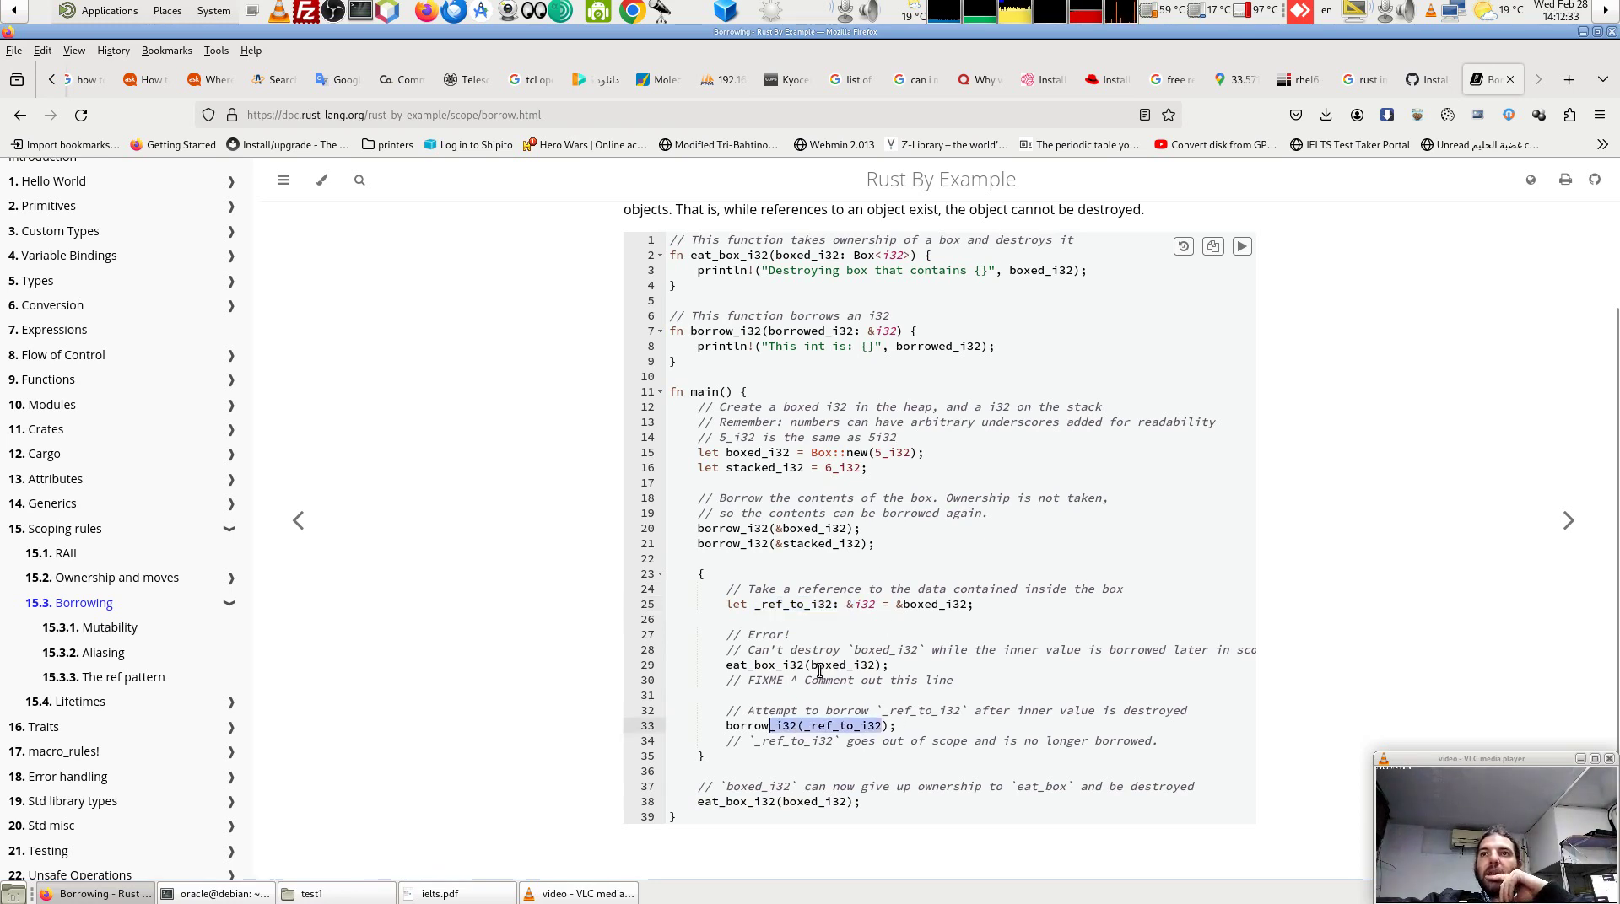
{"action": "left_click_drag", "start_coordinate": [811, 665], "coordinate": [876, 666]}
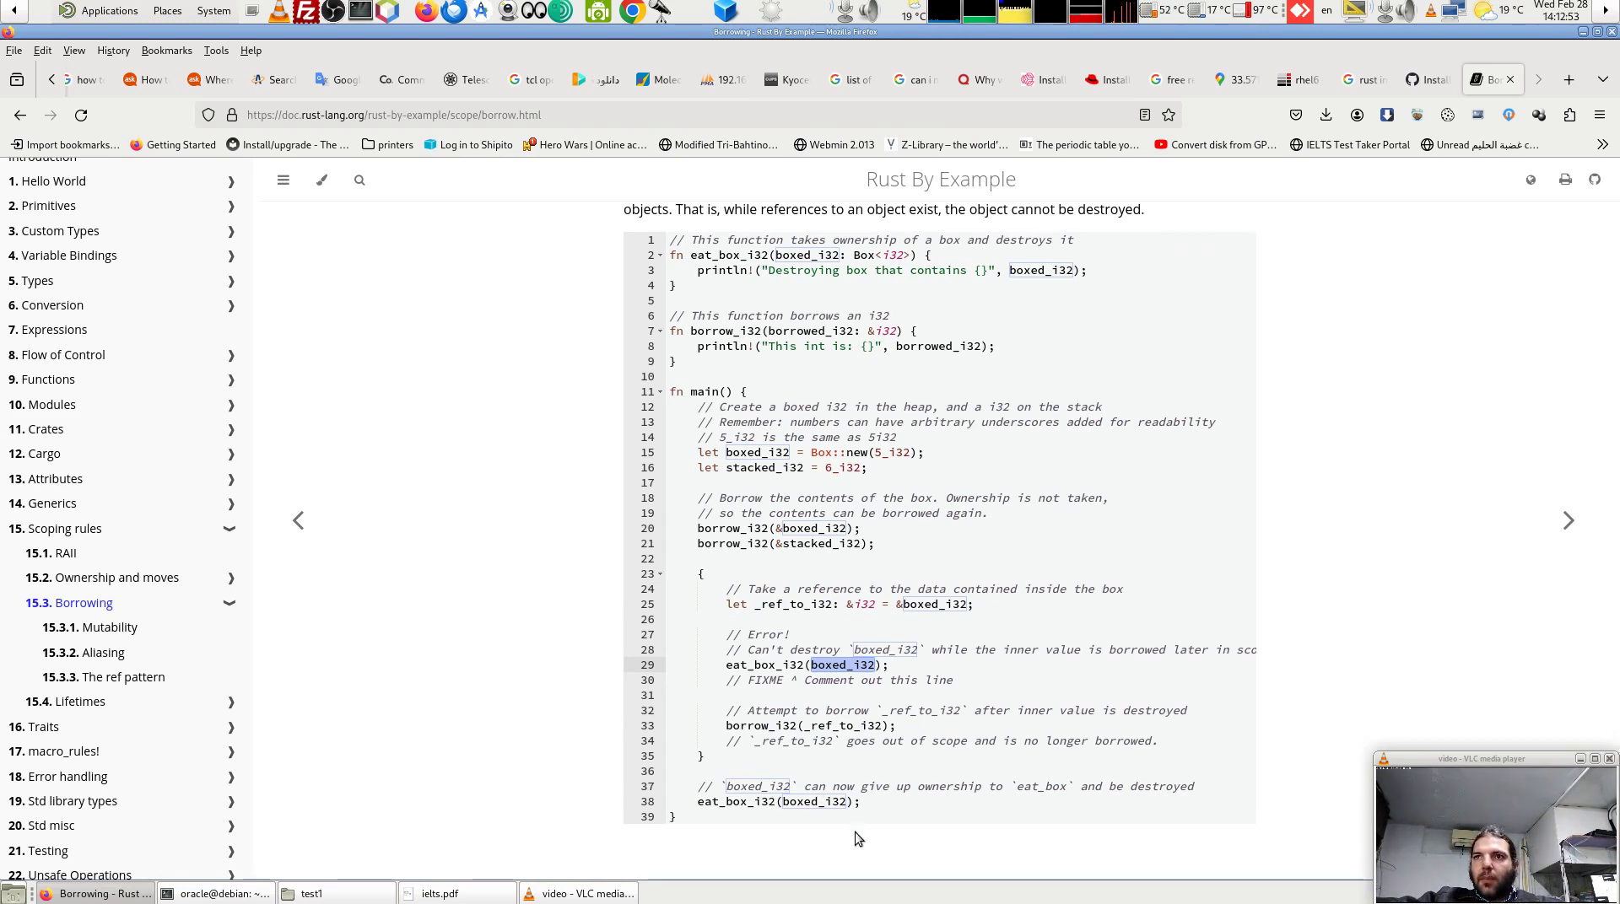
Highlight _ref_to_i32, boxed_i32 and the Box<i32> parameter, then open 15.3.1 Mutability
{"action": "double_click", "coordinate": [805, 727]}
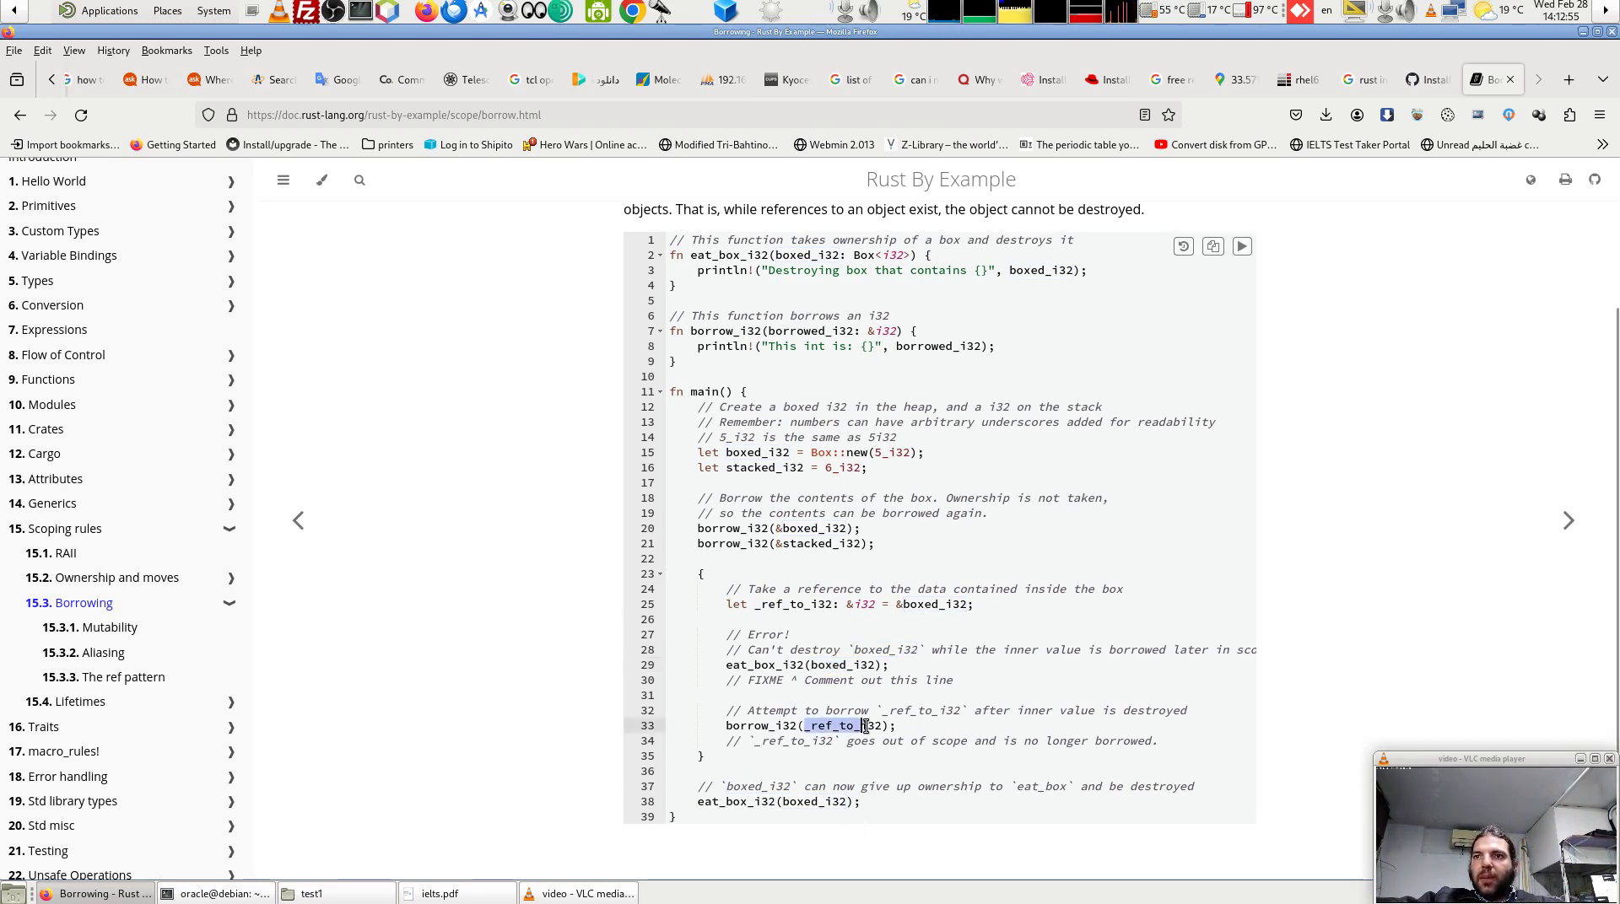
{"action": "left_click_drag", "start_coordinate": [813, 666], "coordinate": [867, 666]}
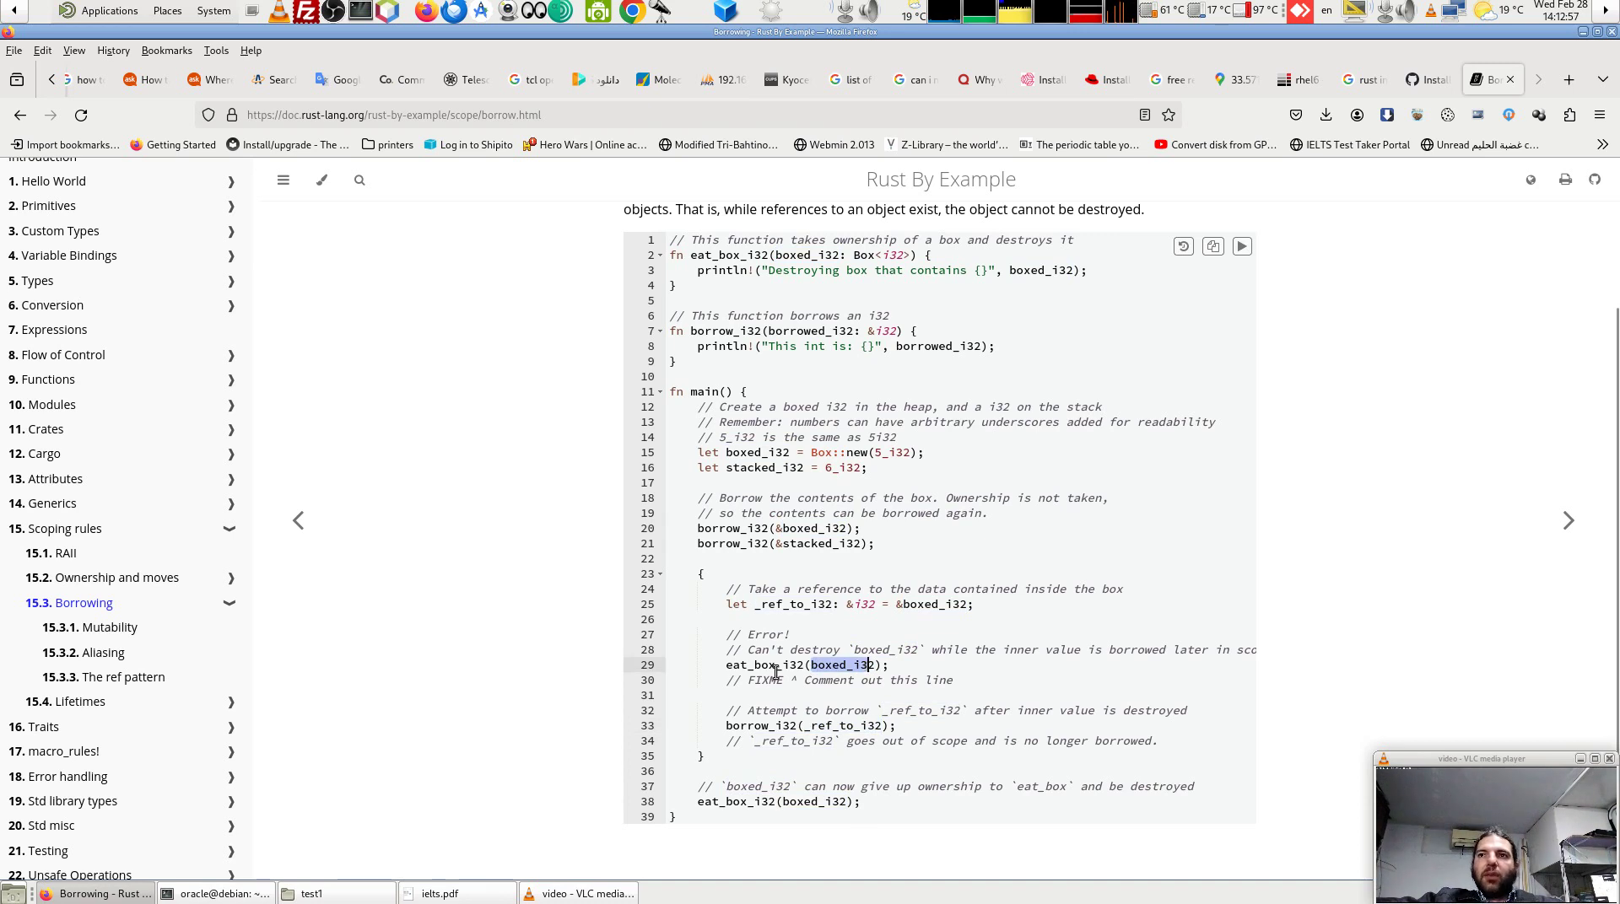
{"action": "left_click_drag", "start_coordinate": [774, 255], "coordinate": [912, 255]}
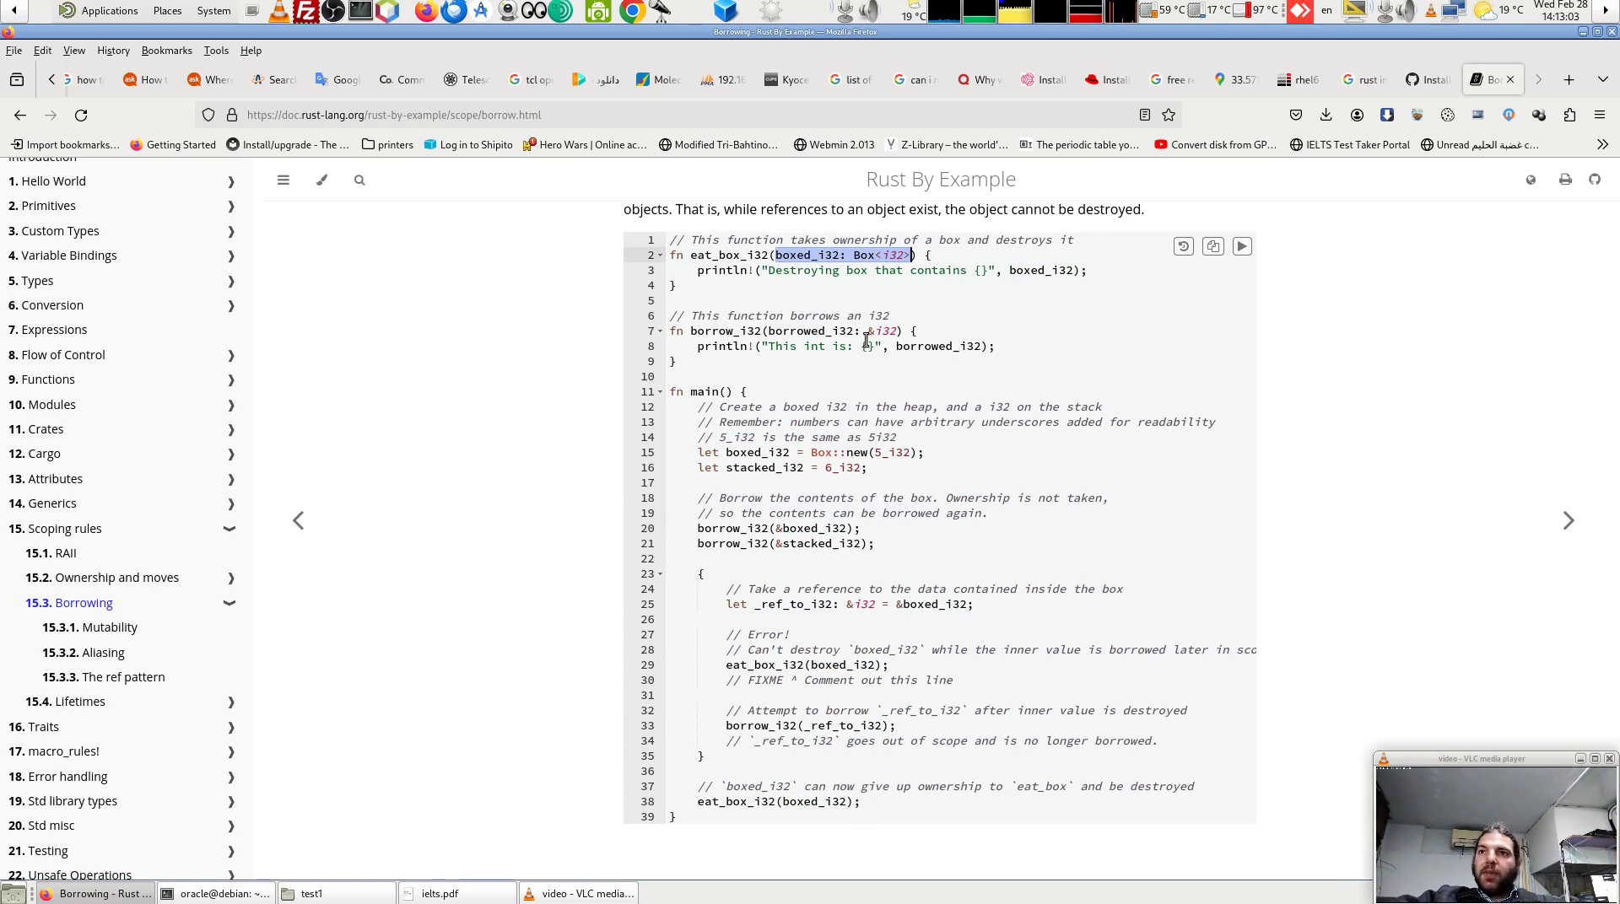
{"action": "mouse_move", "coordinate": [723, 727]}
{"action": "left_mouse_down"}
{"action": "mouse_move", "coordinate": [898, 728]}
{"action": "mouse_move", "coordinate": [724, 726]}
{"action": "left_mouse_up"}
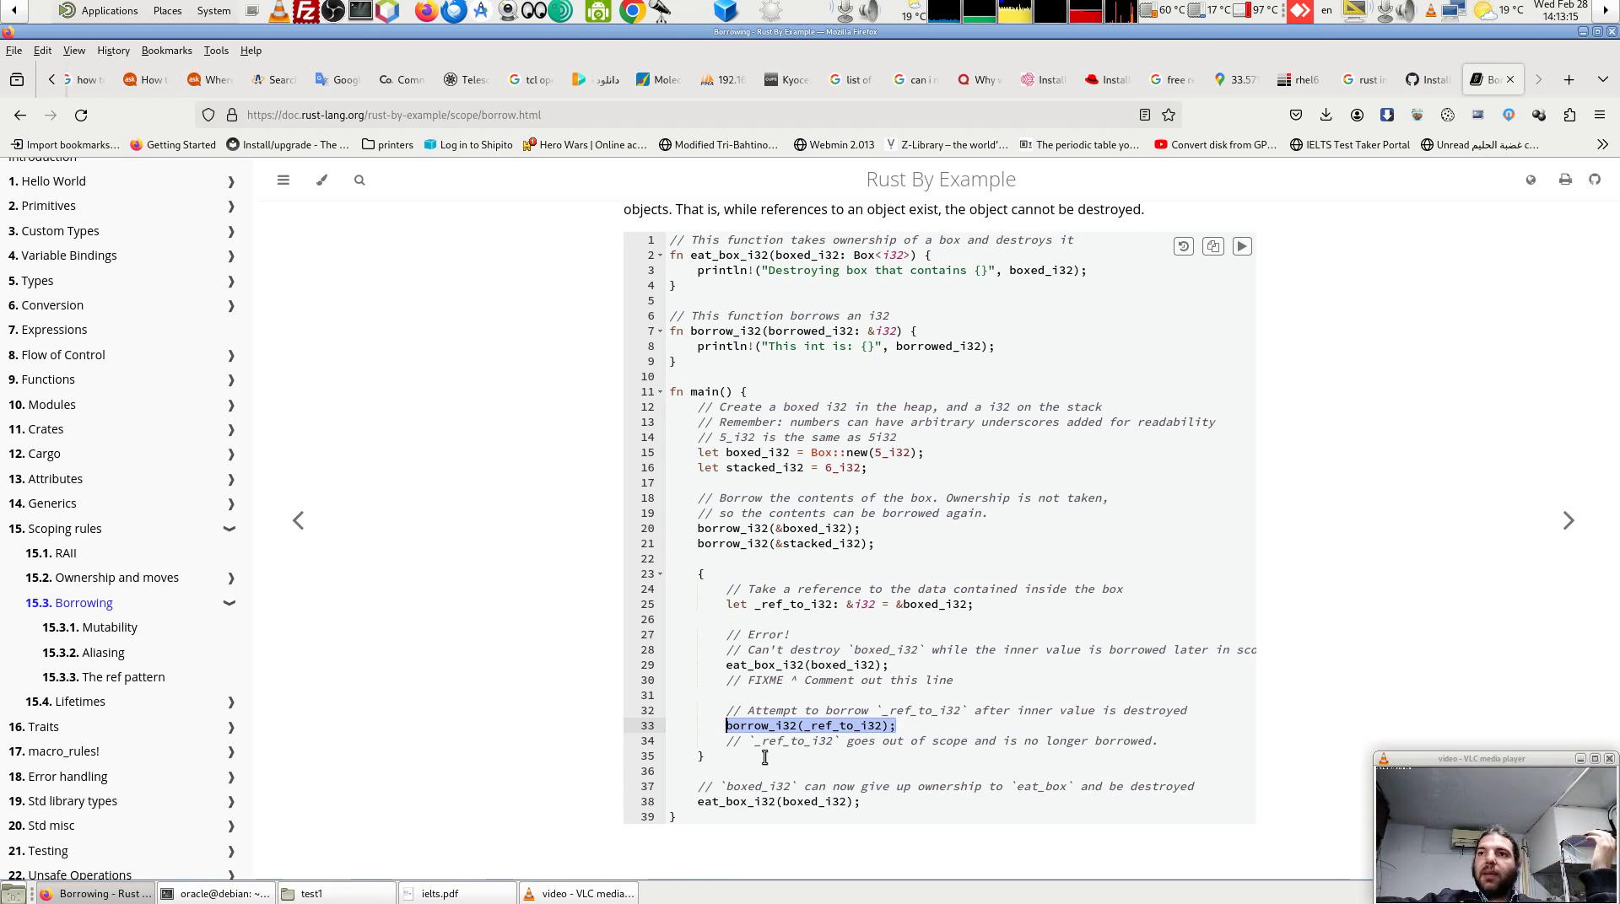
{"action": "left_click", "coordinate": [764, 758]}
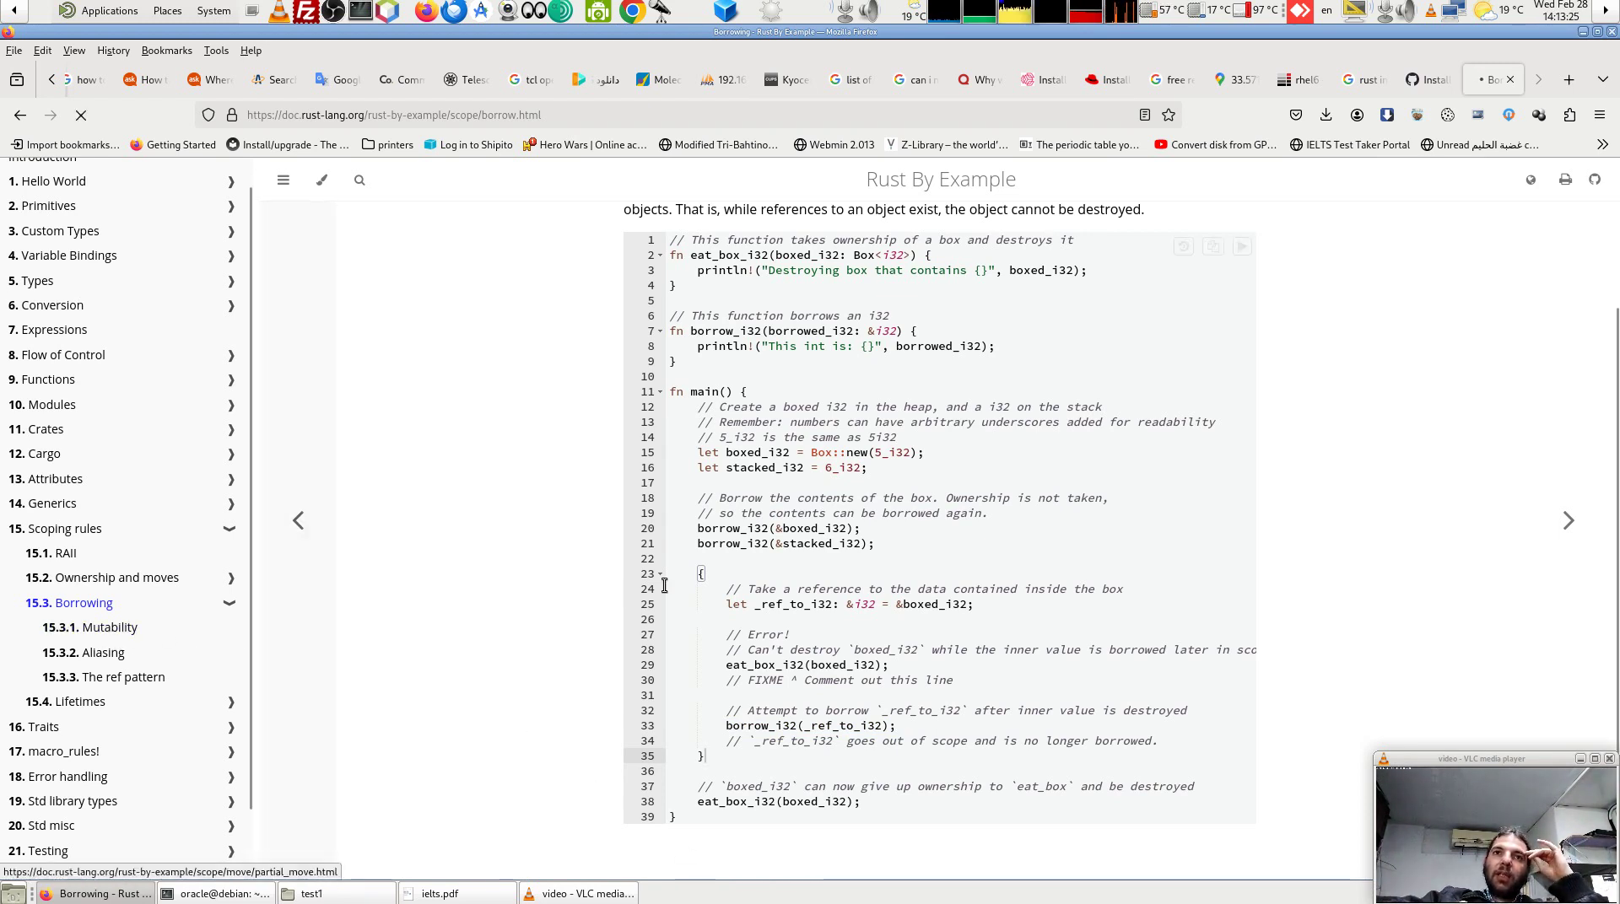
{"action": "left_click", "coordinate": [109, 628]}
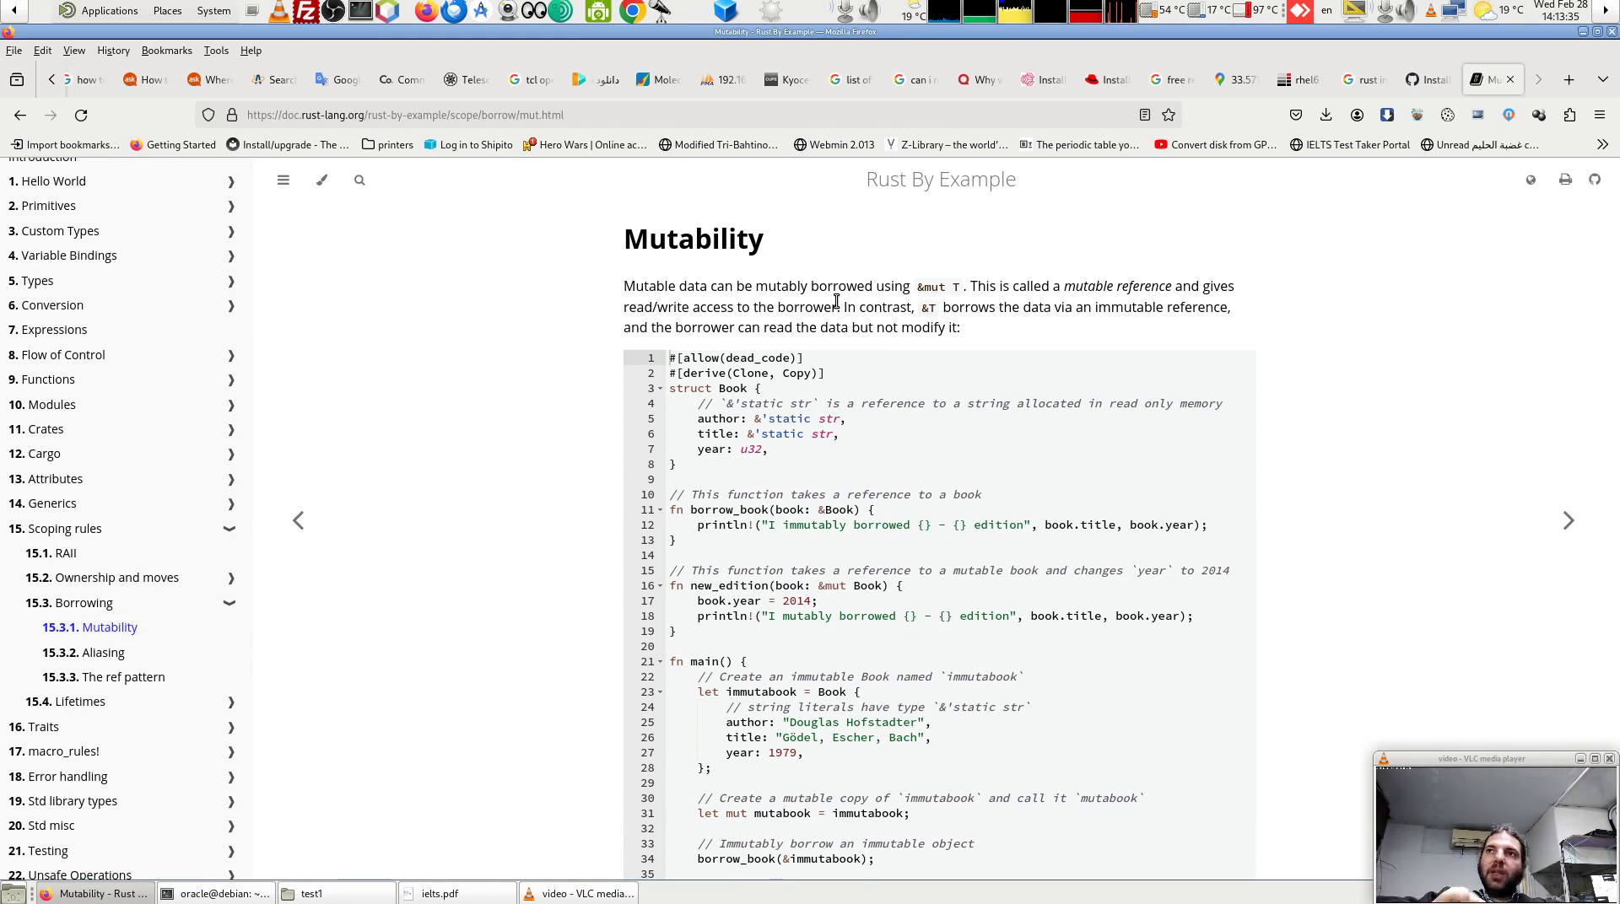
{"action": "left_click_drag", "start_coordinate": [917, 289], "coordinate": [955, 286]}
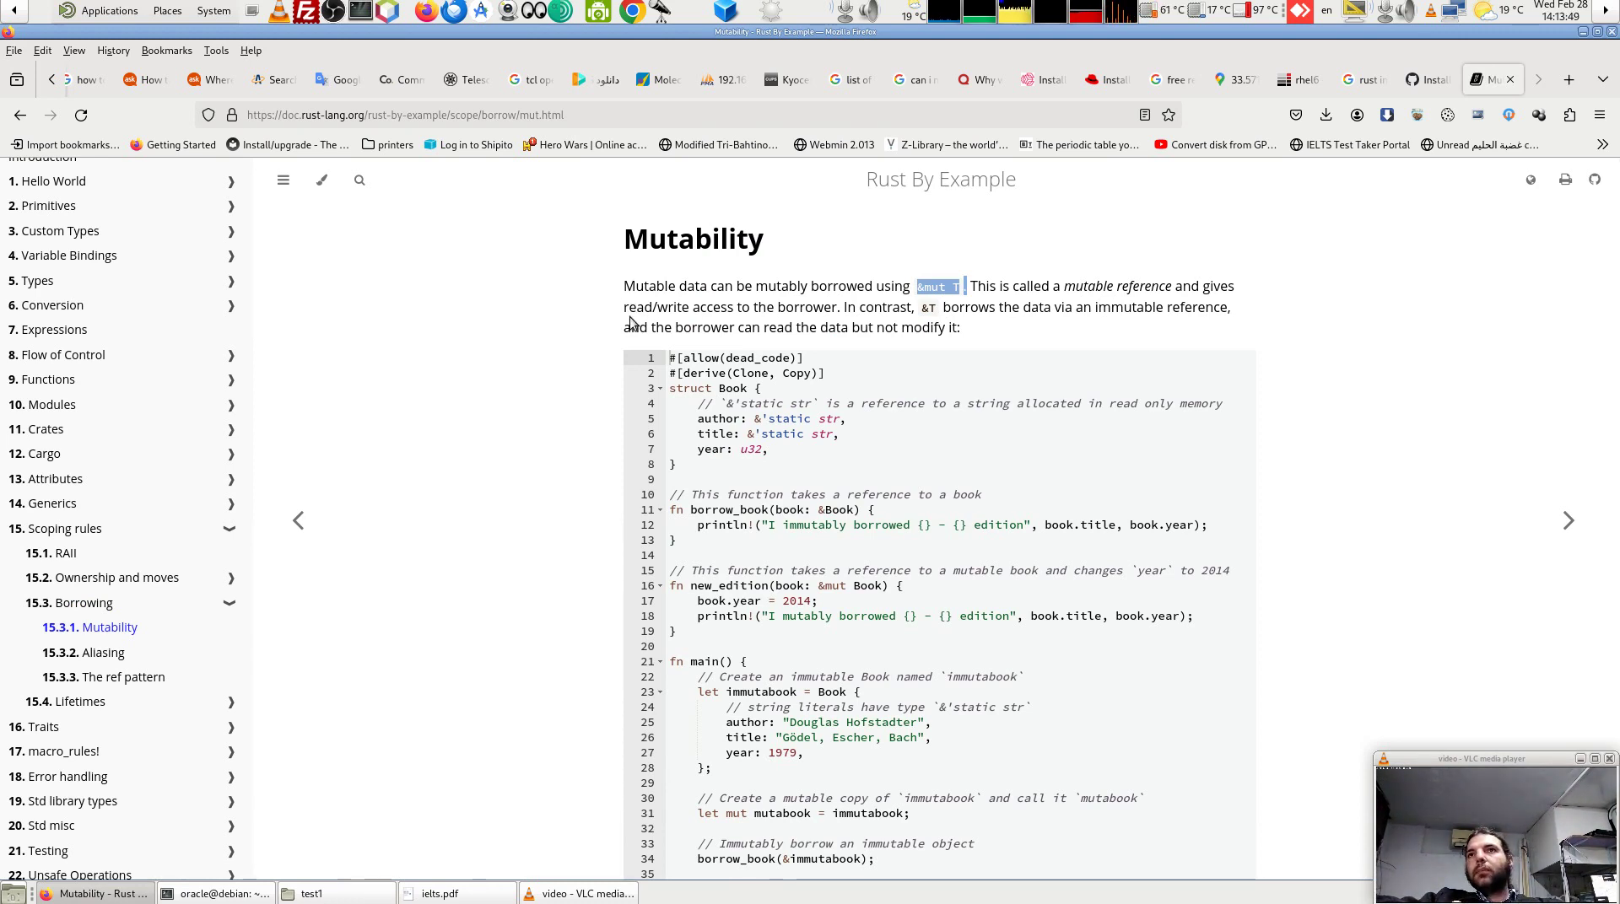
{"action": "left_click", "coordinate": [634, 309]}
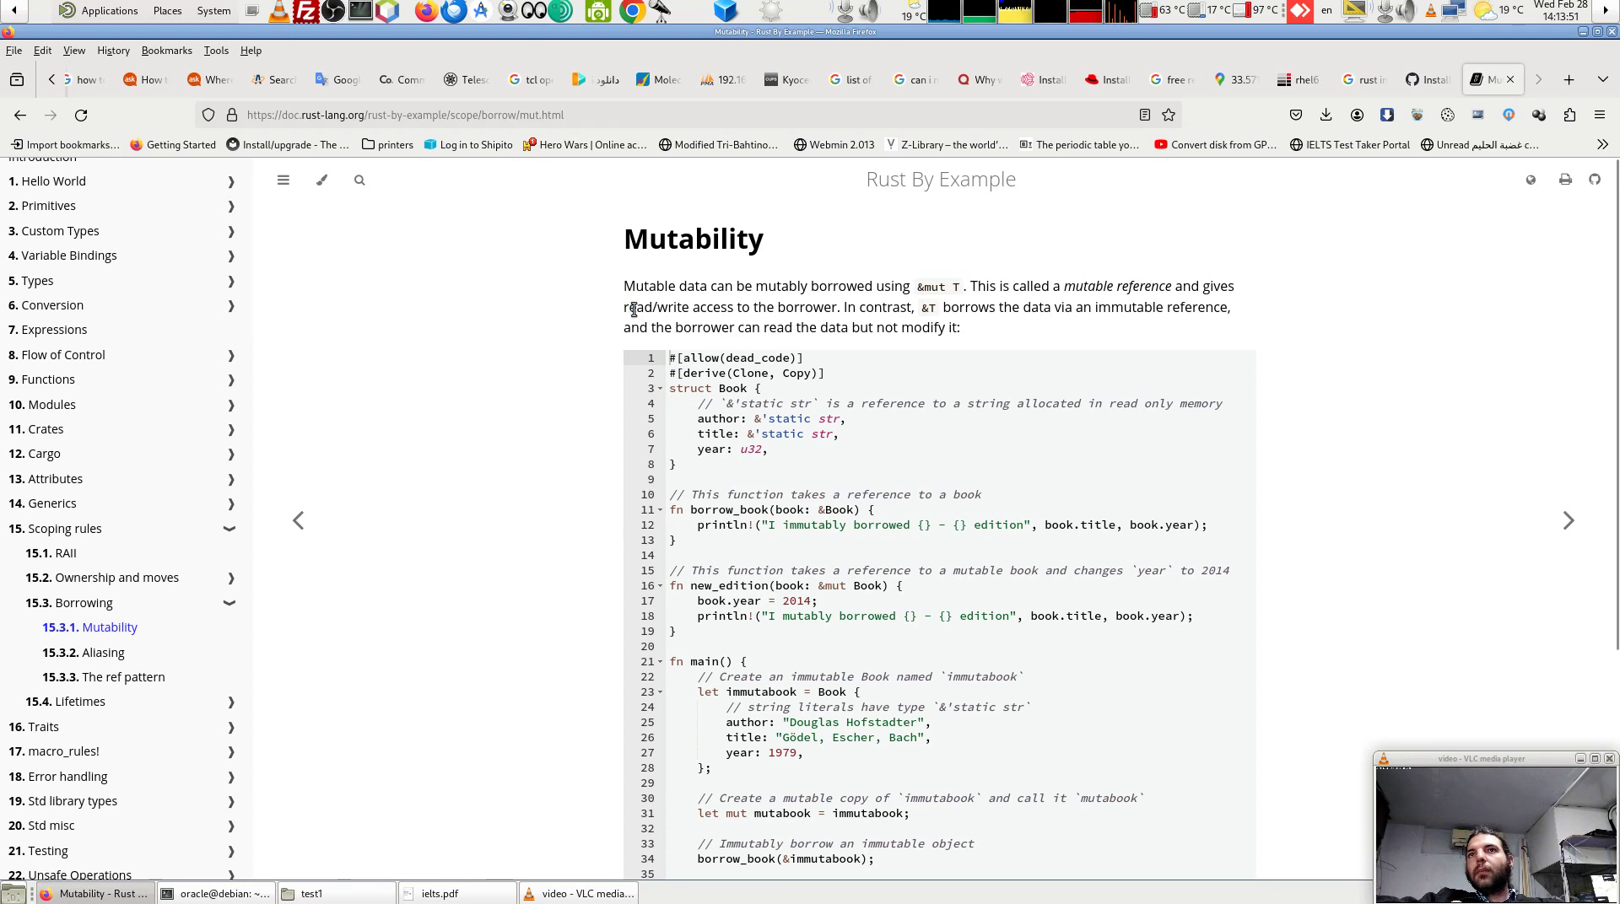
{"action": "left_click_drag", "start_coordinate": [633, 308], "coordinate": [810, 308]}
{"action": "left_click", "coordinate": [830, 347]}
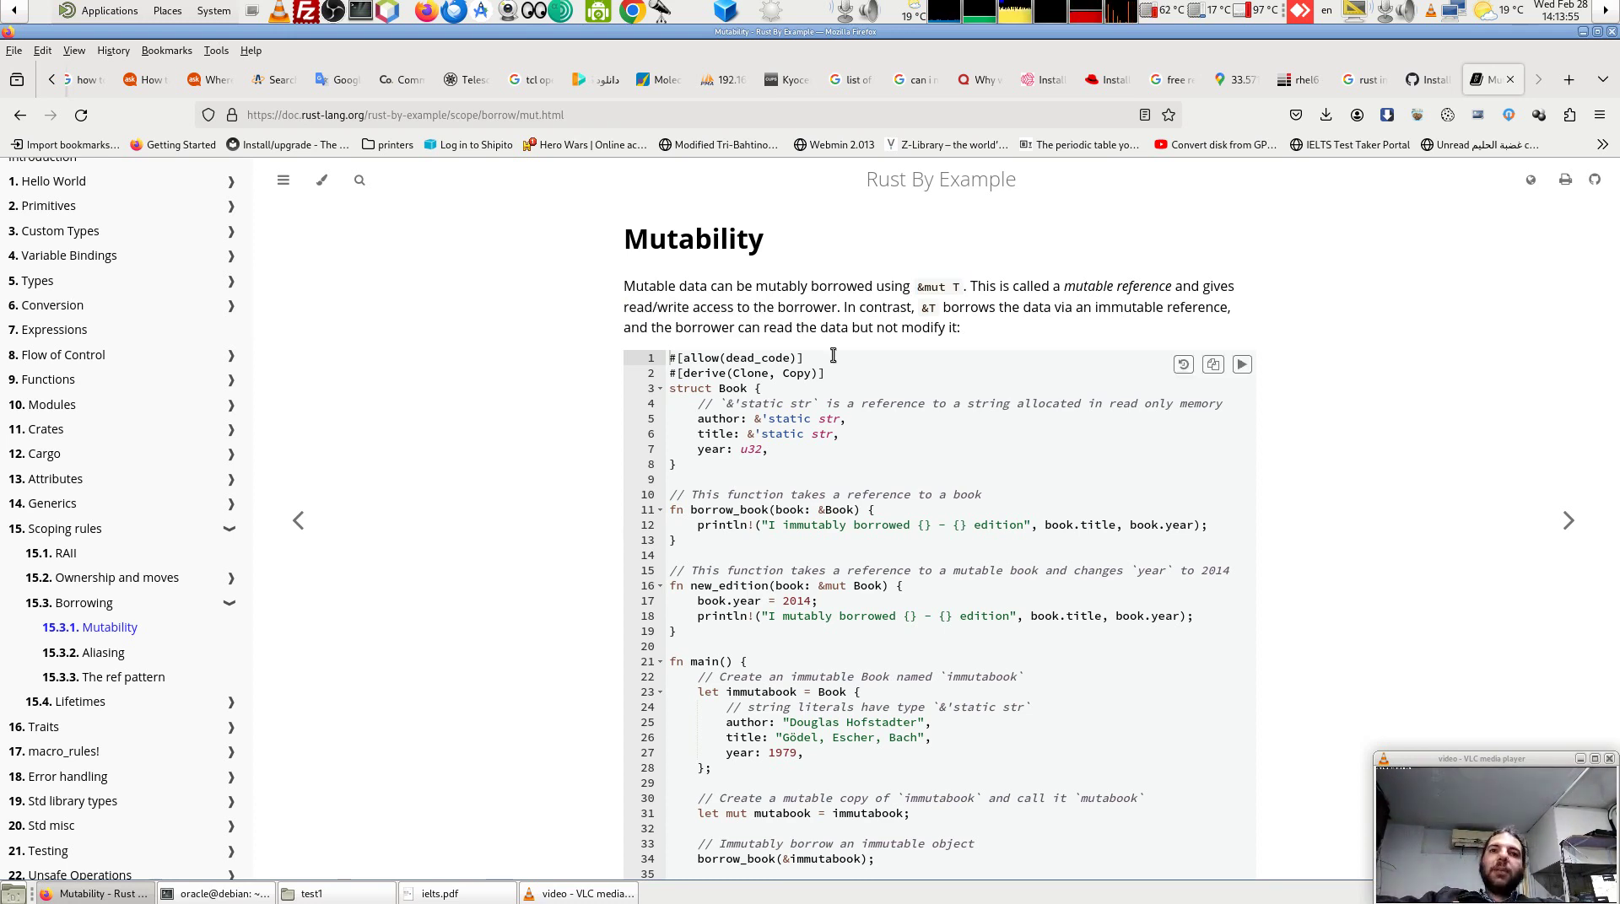
{"action": "double_click", "coordinate": [807, 308]}
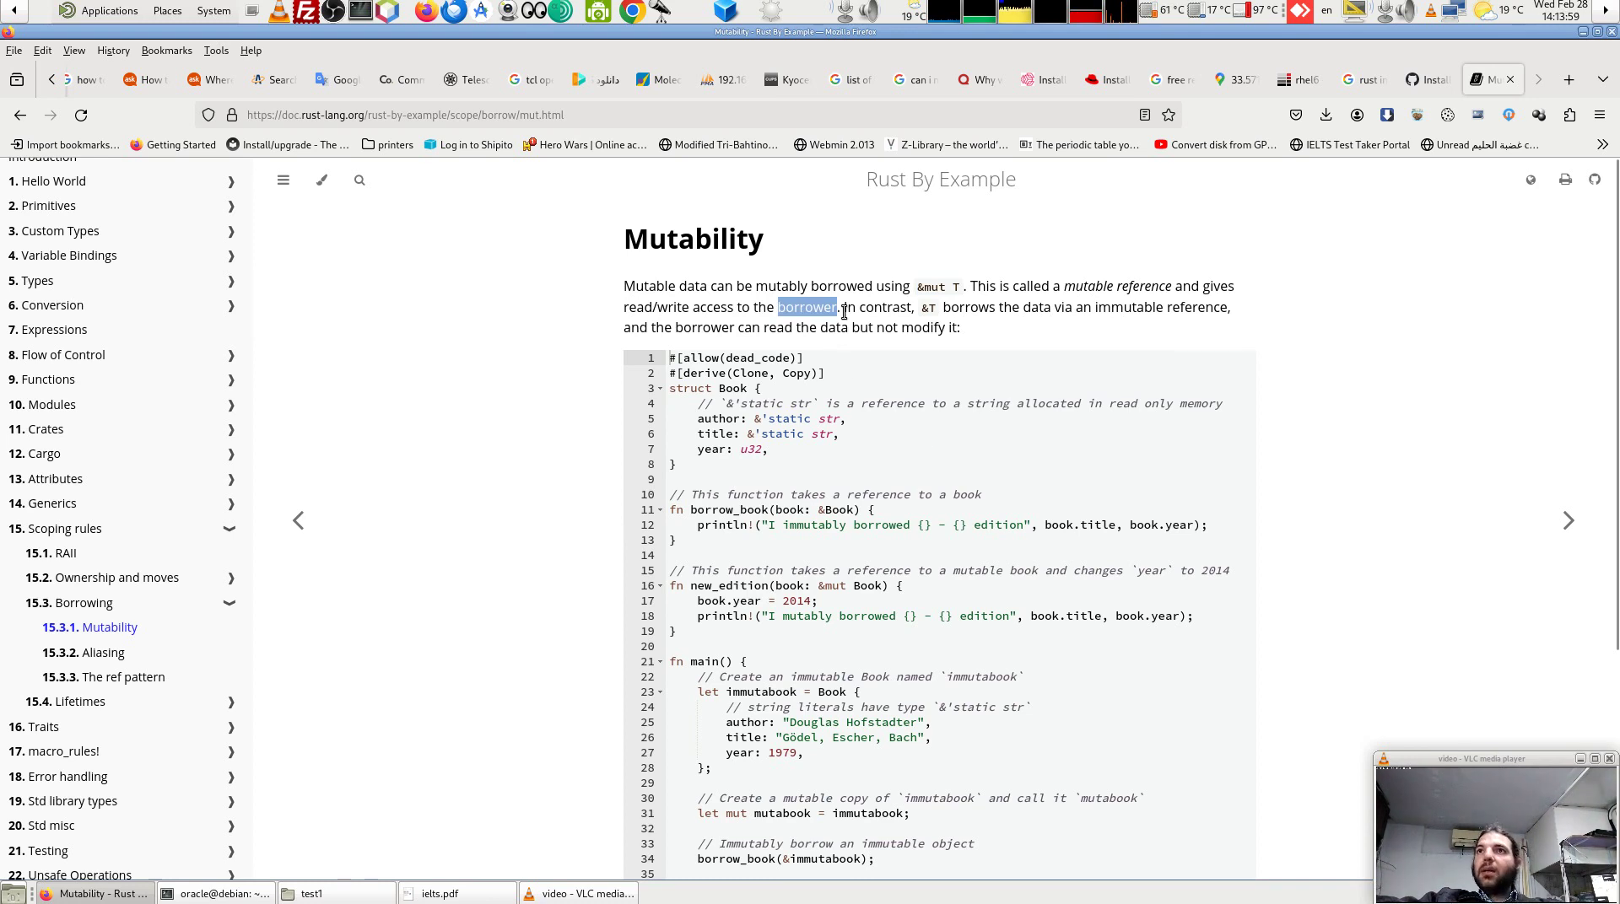
{"action": "left_click", "coordinate": [843, 310]}
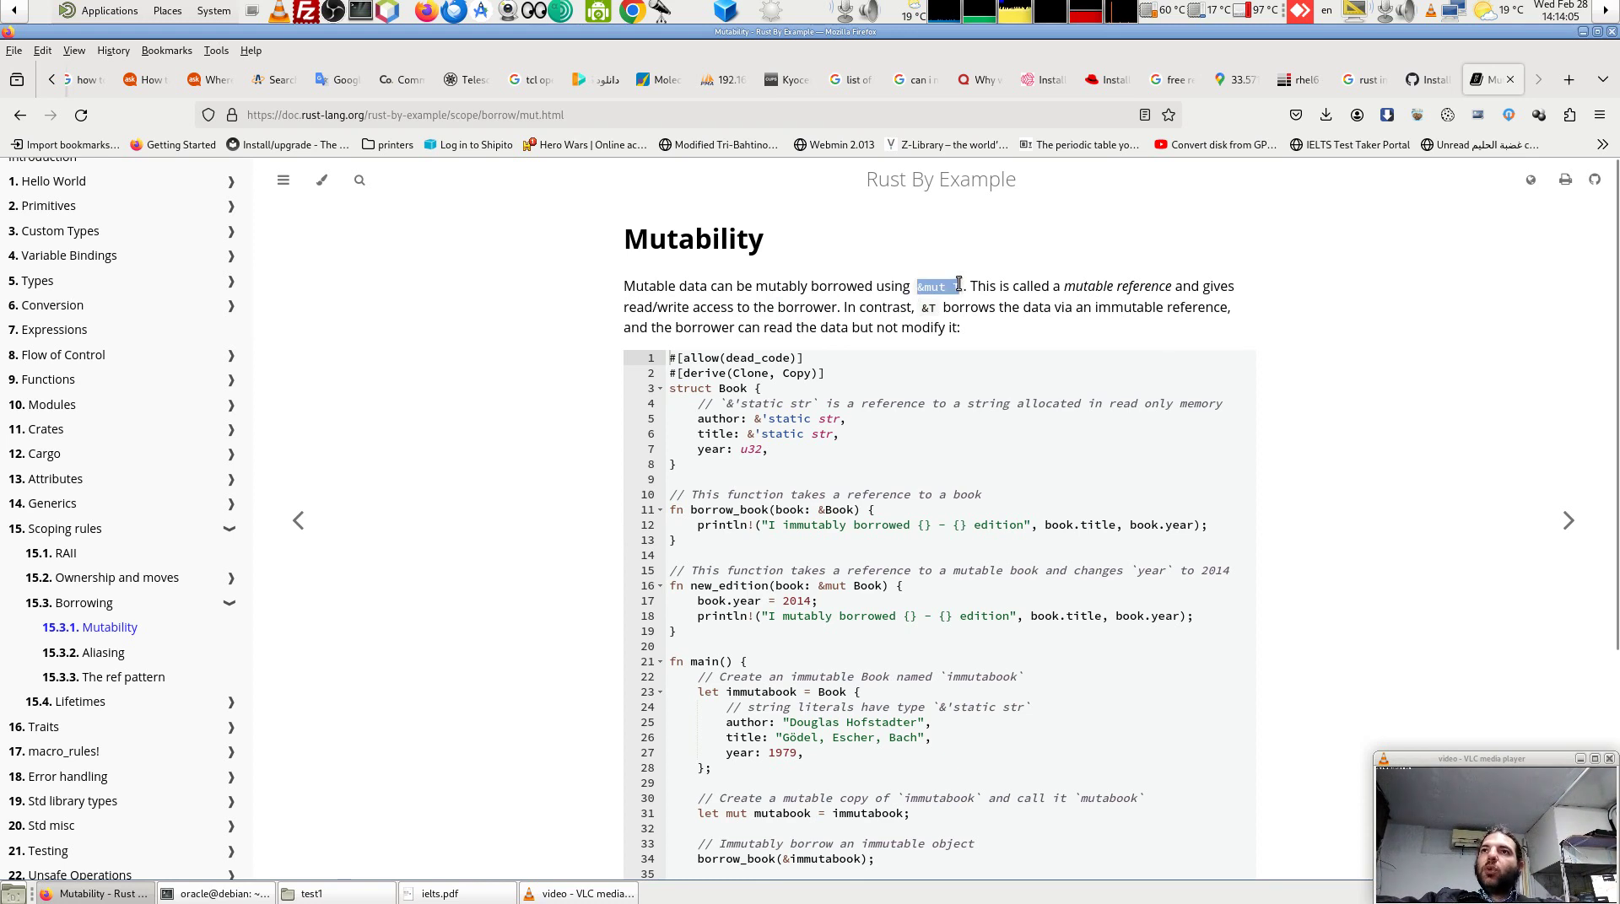
{"action": "left_click_drag", "start_coordinate": [934, 308], "coordinate": [921, 314]}
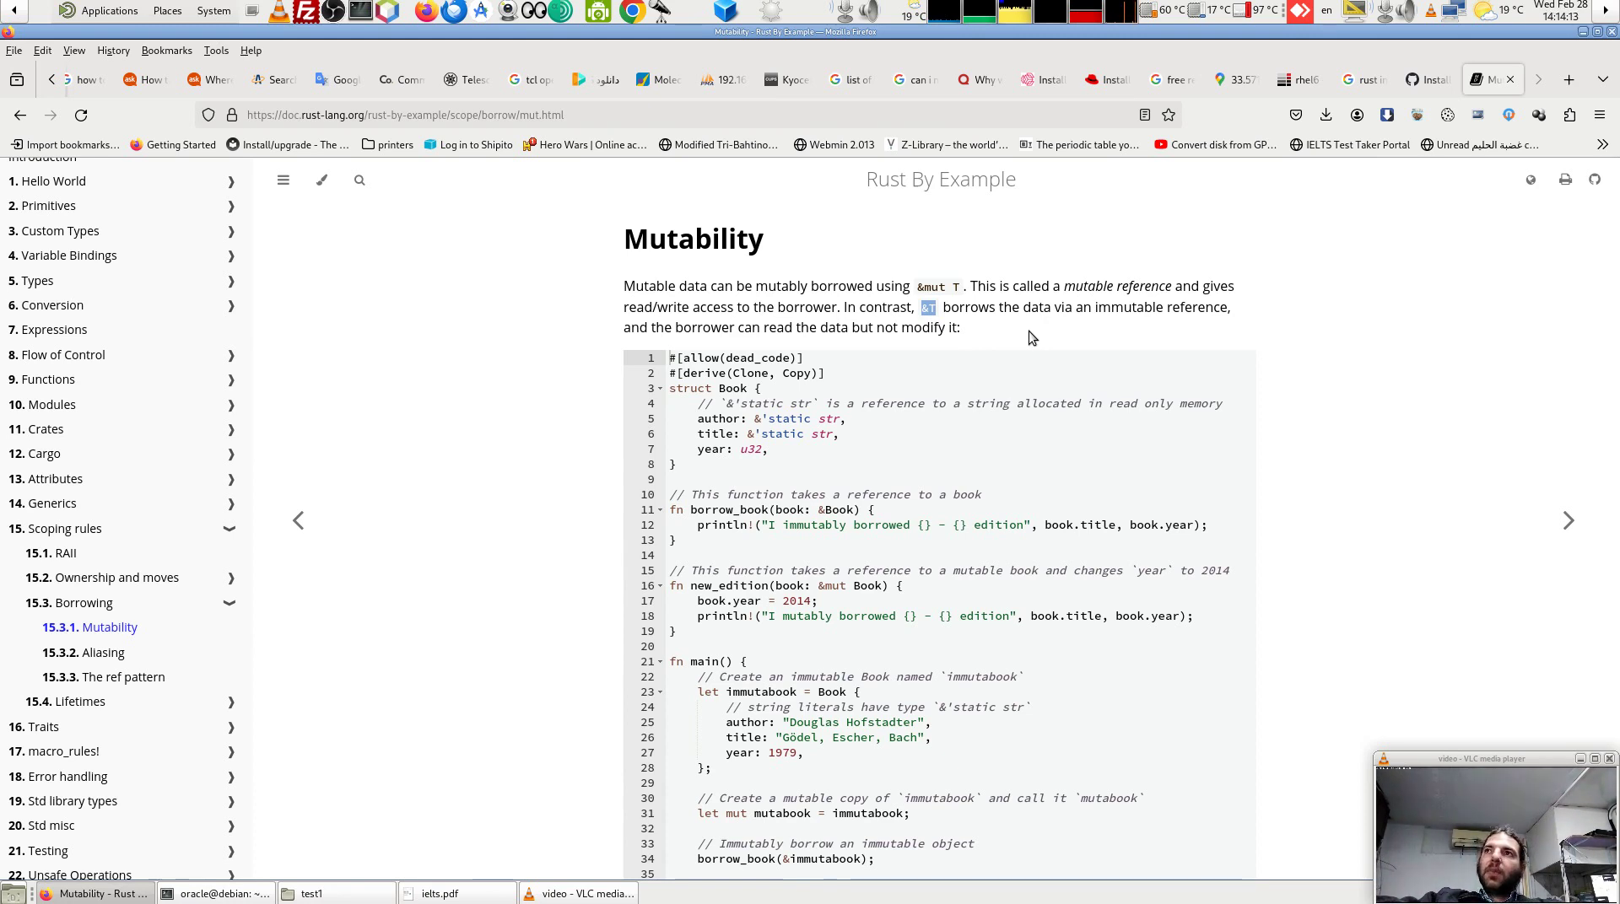
{"action": "left_click_drag", "start_coordinate": [946, 285], "coordinate": [921, 285]}
{"action": "left_click", "coordinate": [932, 309]}
{"action": "left_click", "coordinate": [1011, 349]}
{"action": "mouse_move", "coordinate": [1025, 408]}
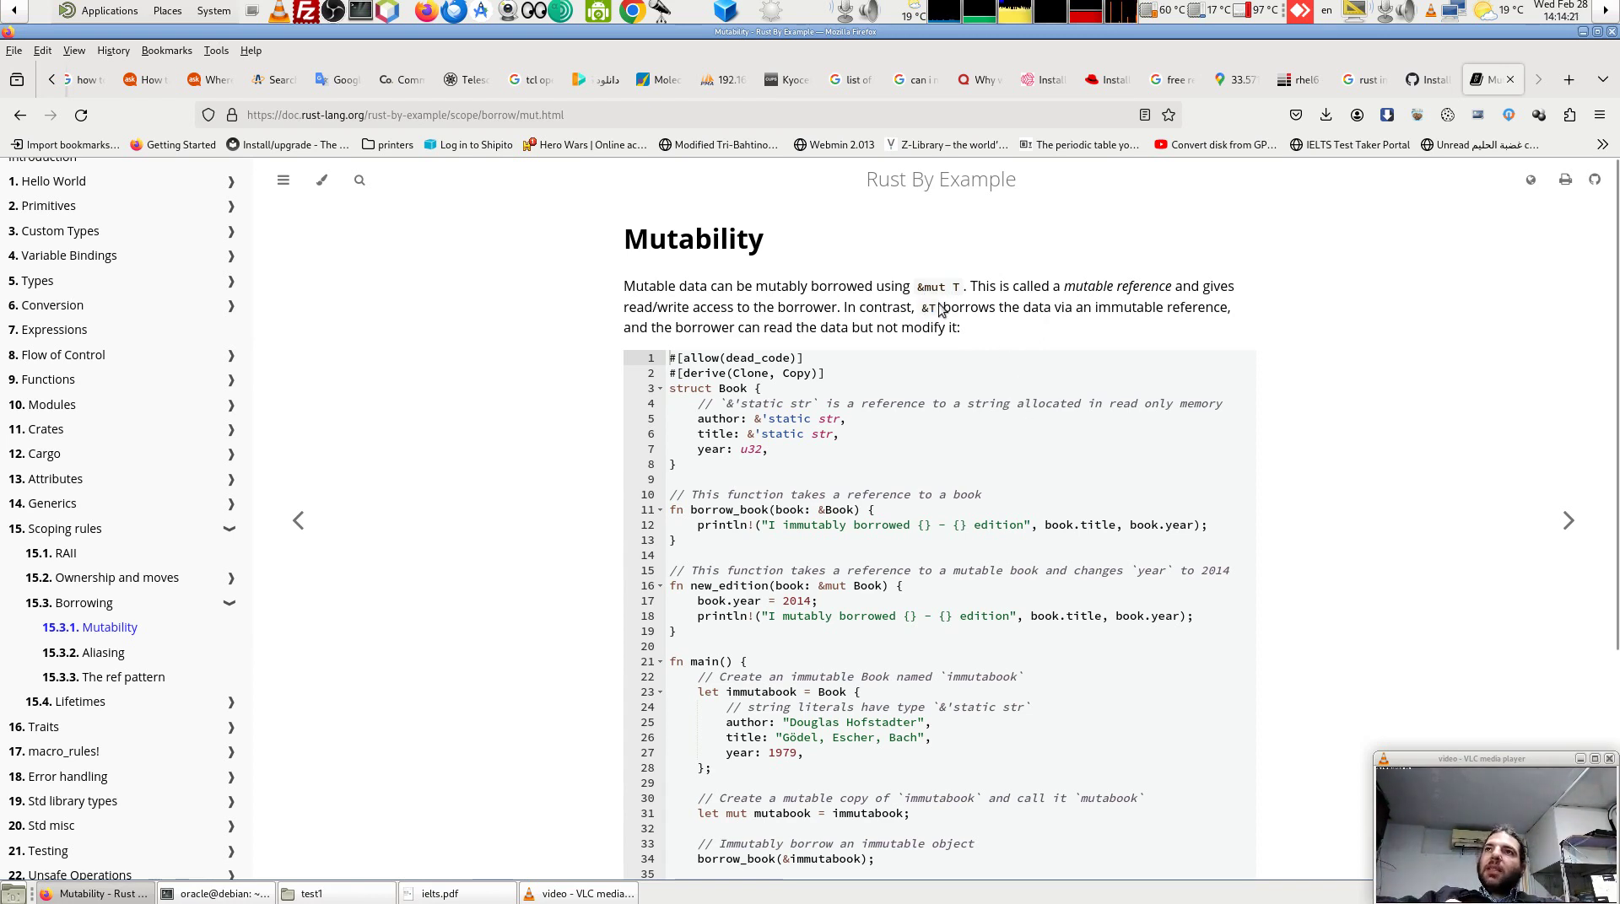
{"action": "left_click_drag", "start_coordinate": [964, 281], "coordinate": [908, 286]}
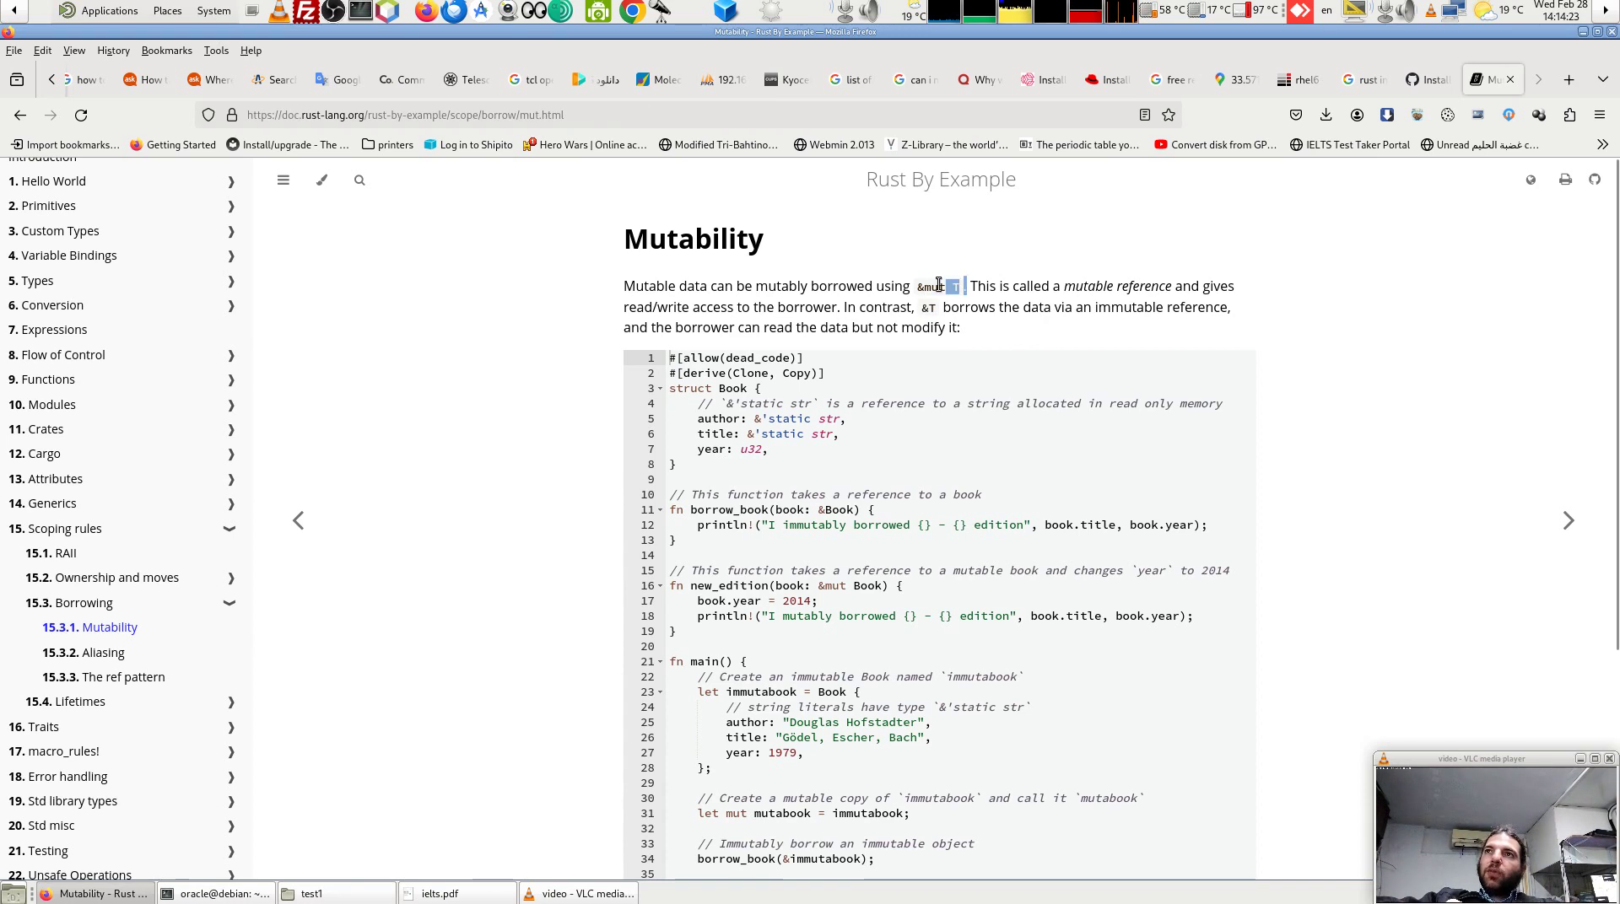
{"action": "left_click", "coordinate": [917, 286]}
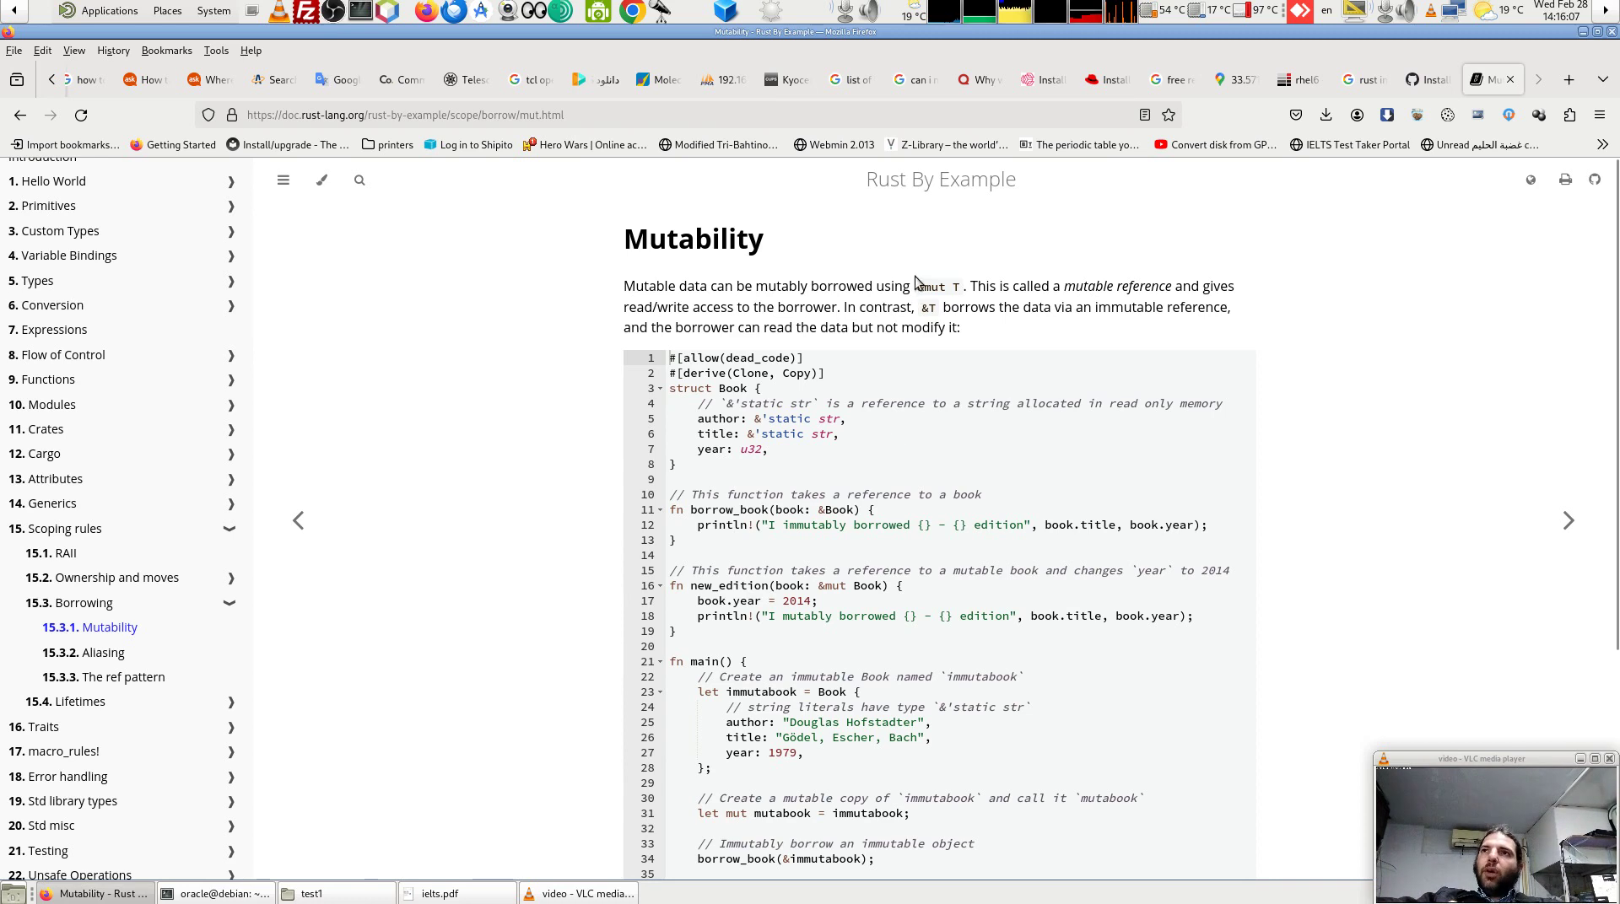
{"action": "left_click_drag", "start_coordinate": [916, 287], "coordinate": [965, 293]}
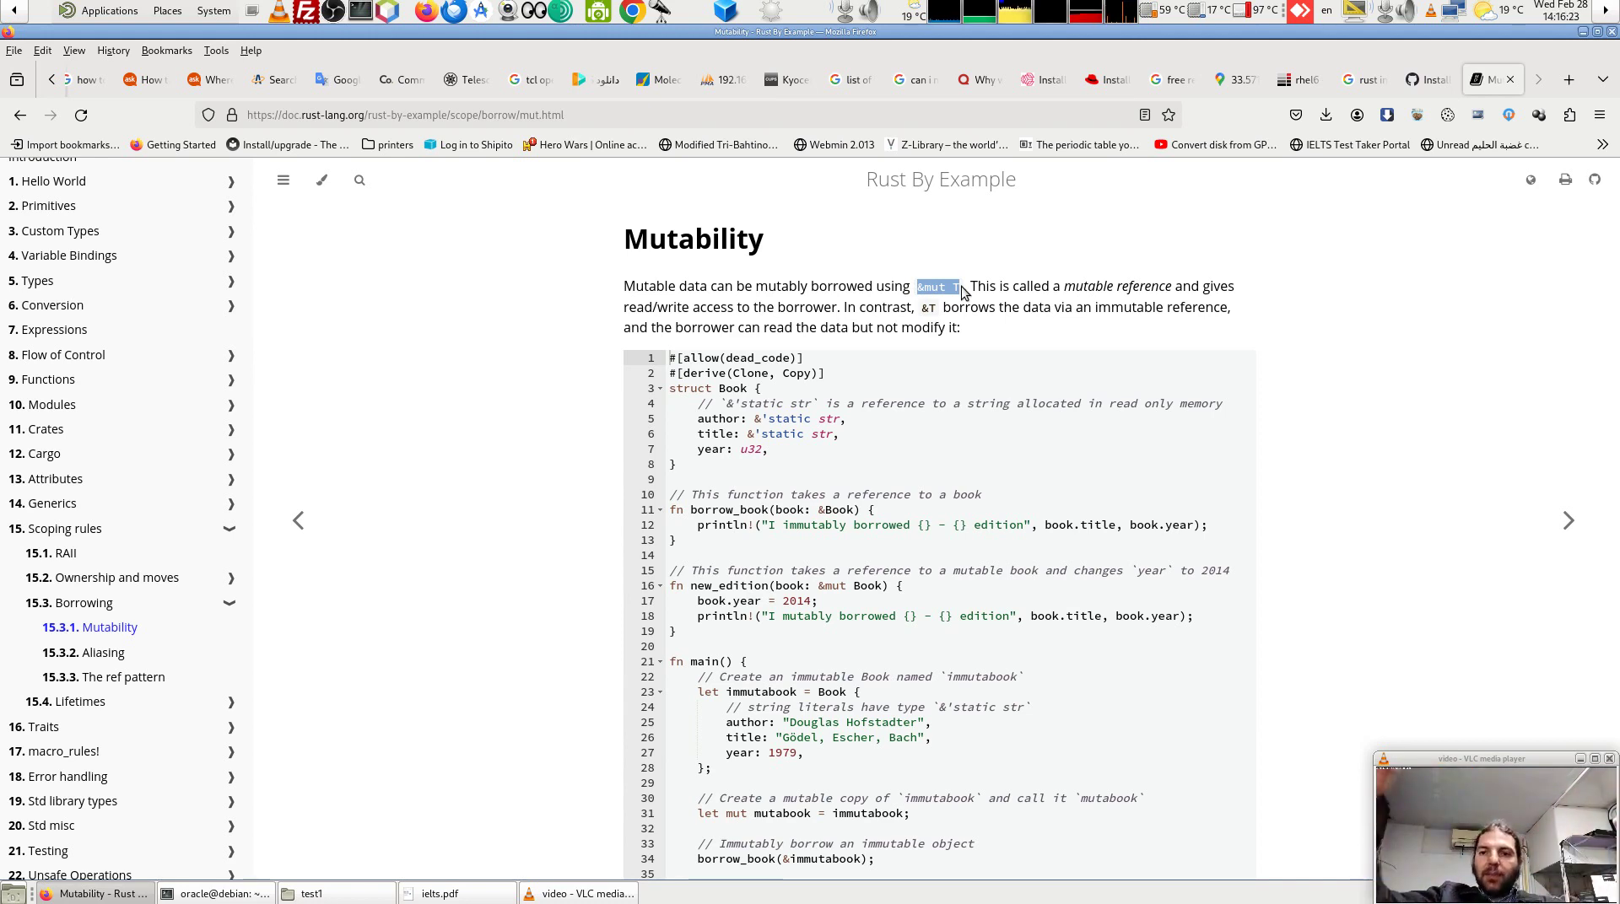
{"action": "left_click", "coordinate": [810, 373]}
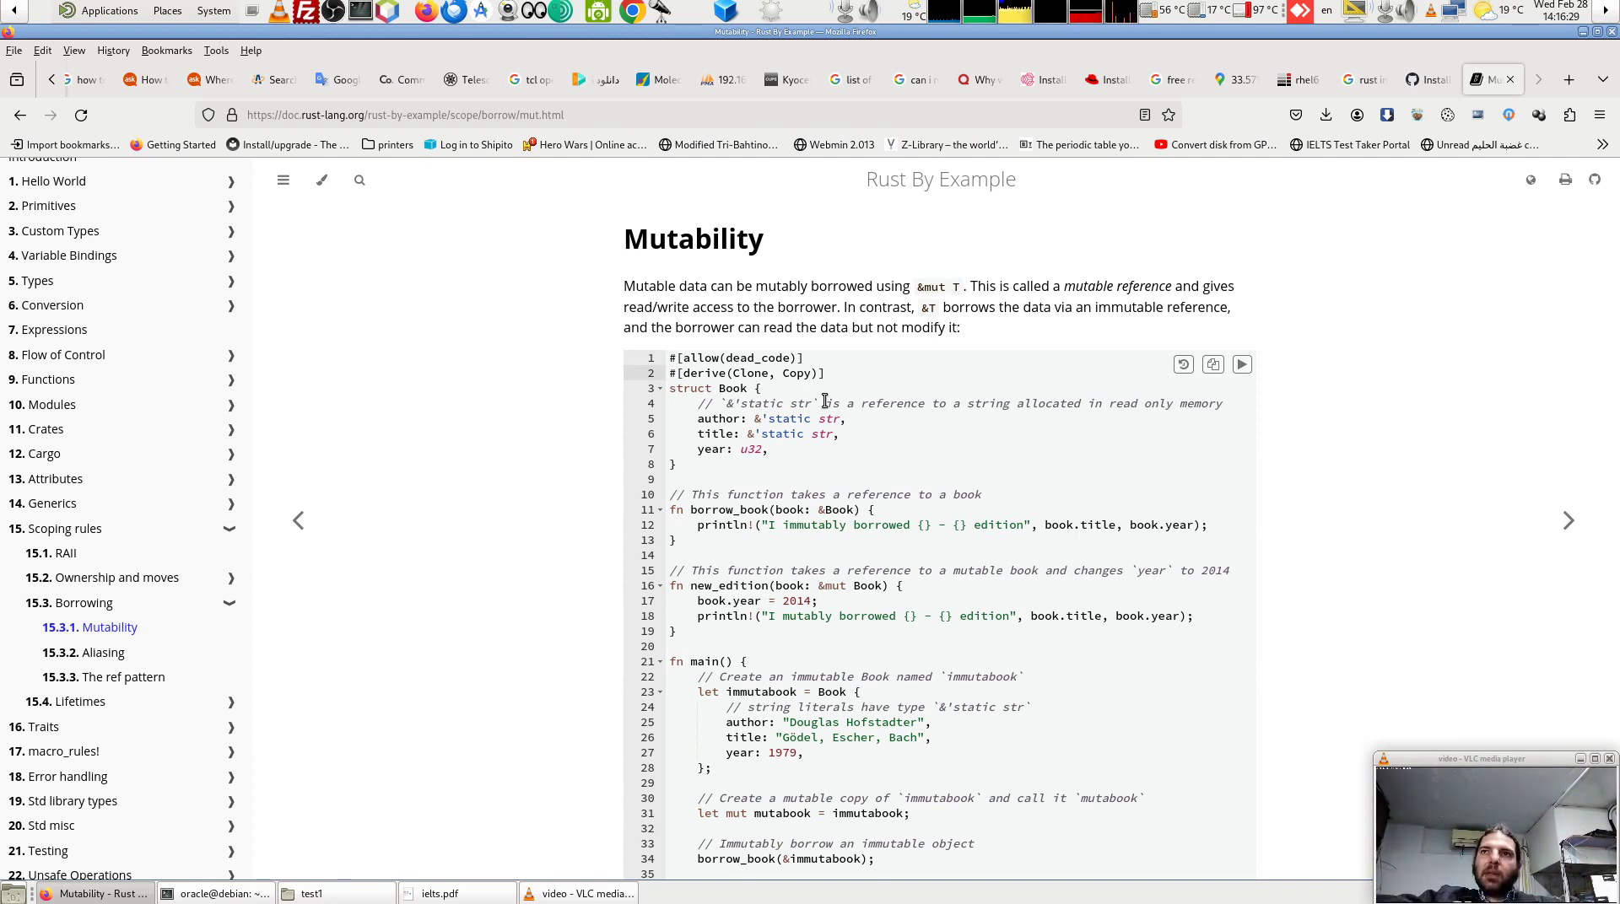
{"action": "left_click", "coordinate": [814, 446]}
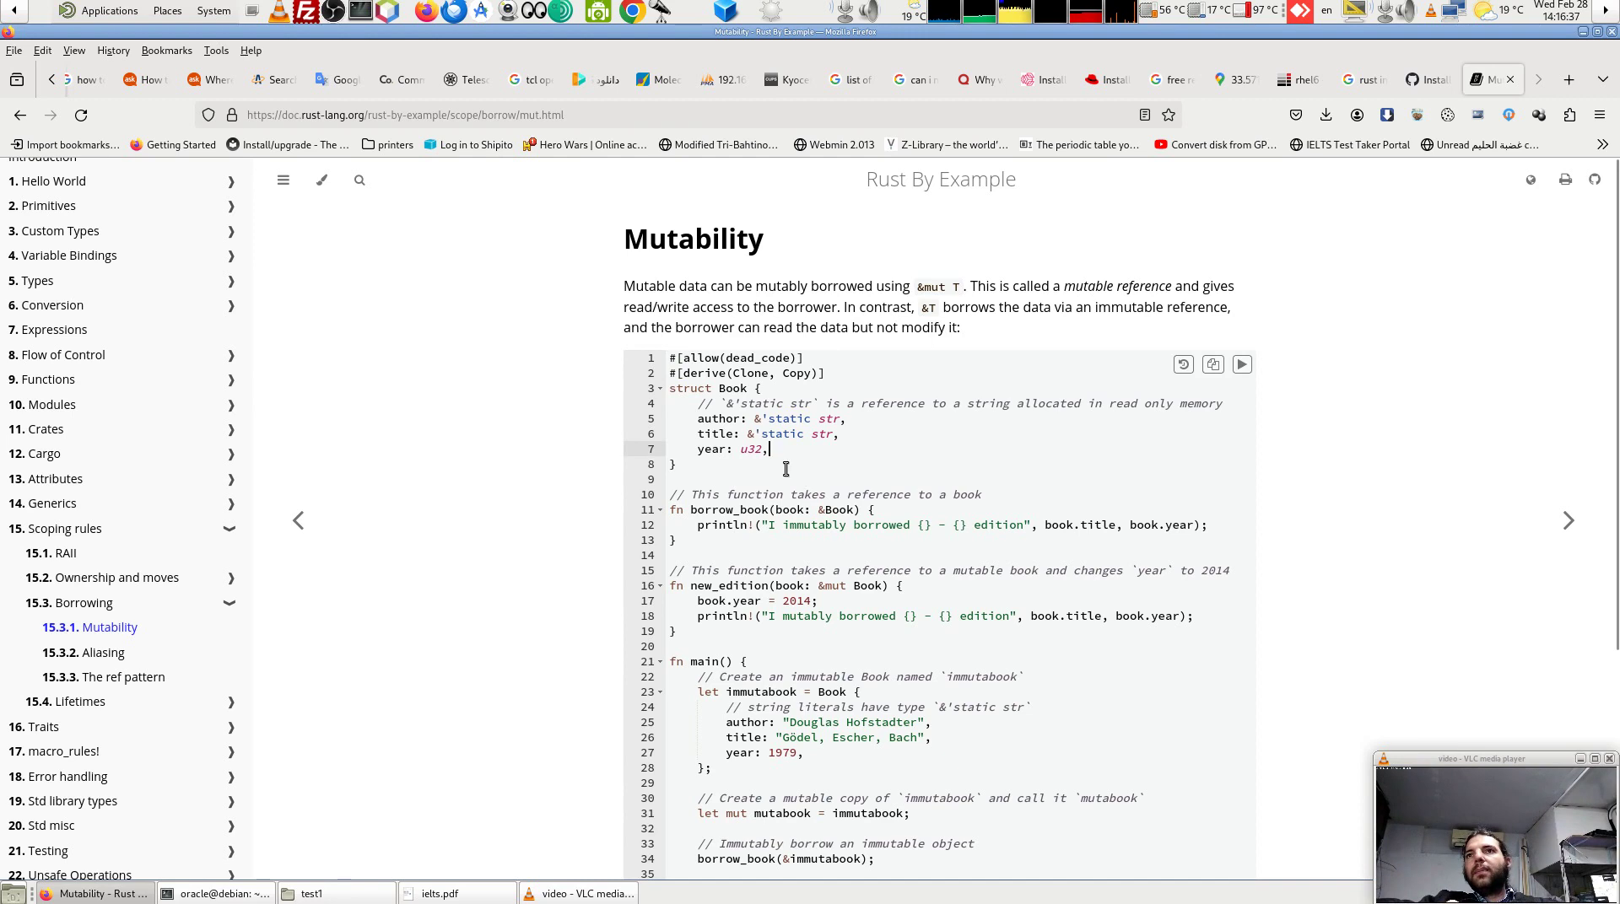
{"action": "double_click", "coordinate": [730, 388]}
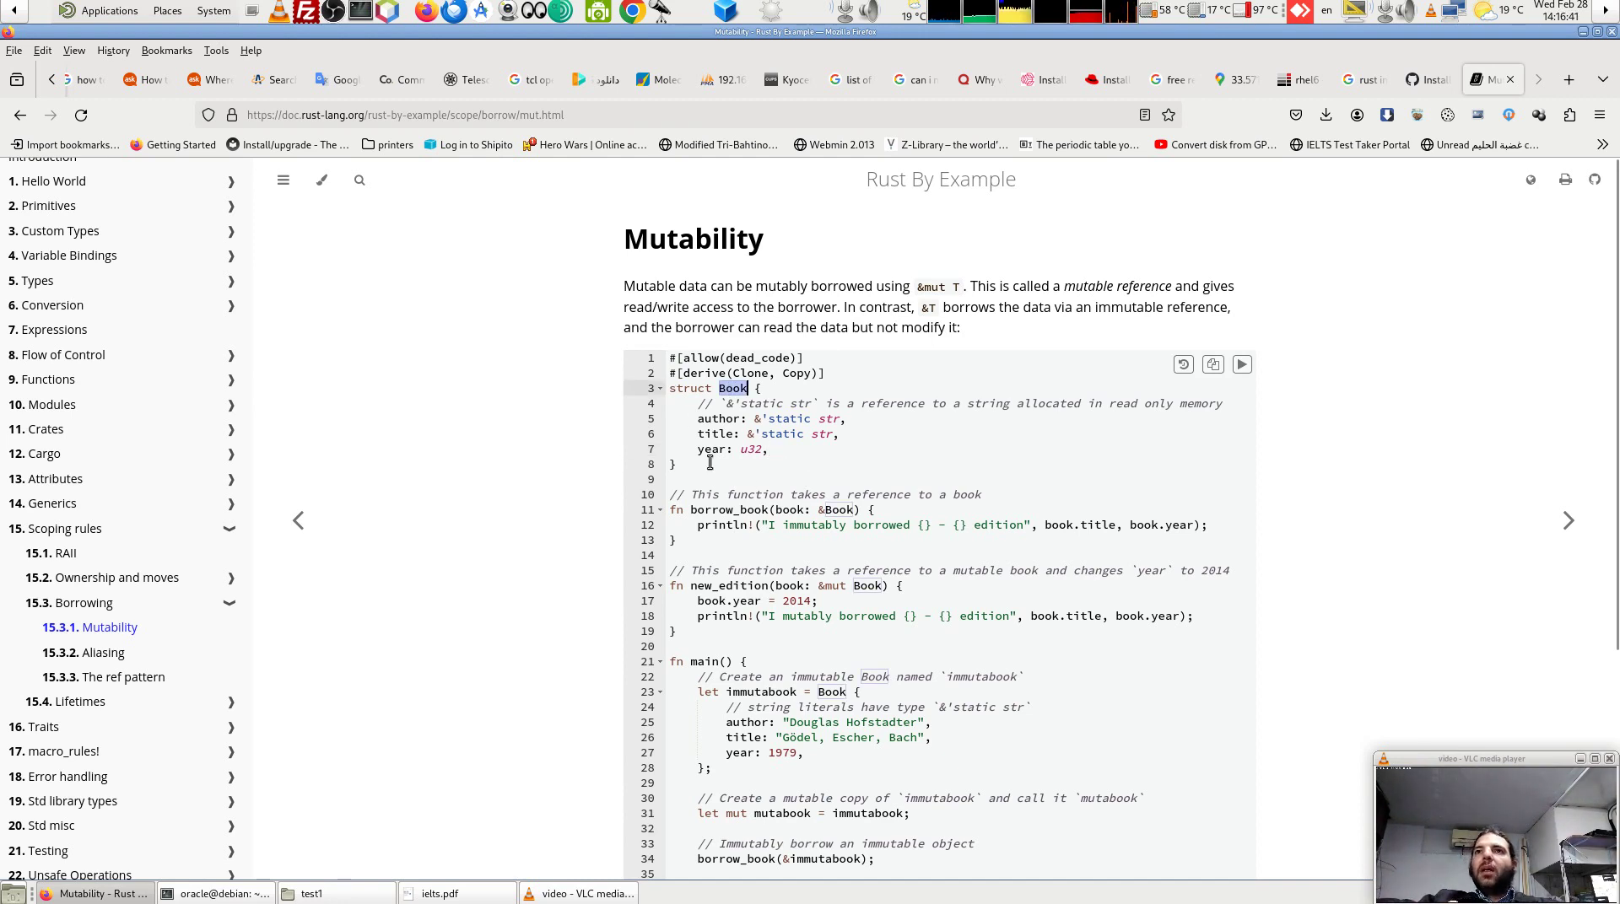
{"action": "left_click_drag", "start_coordinate": [696, 419], "coordinate": [731, 419]}
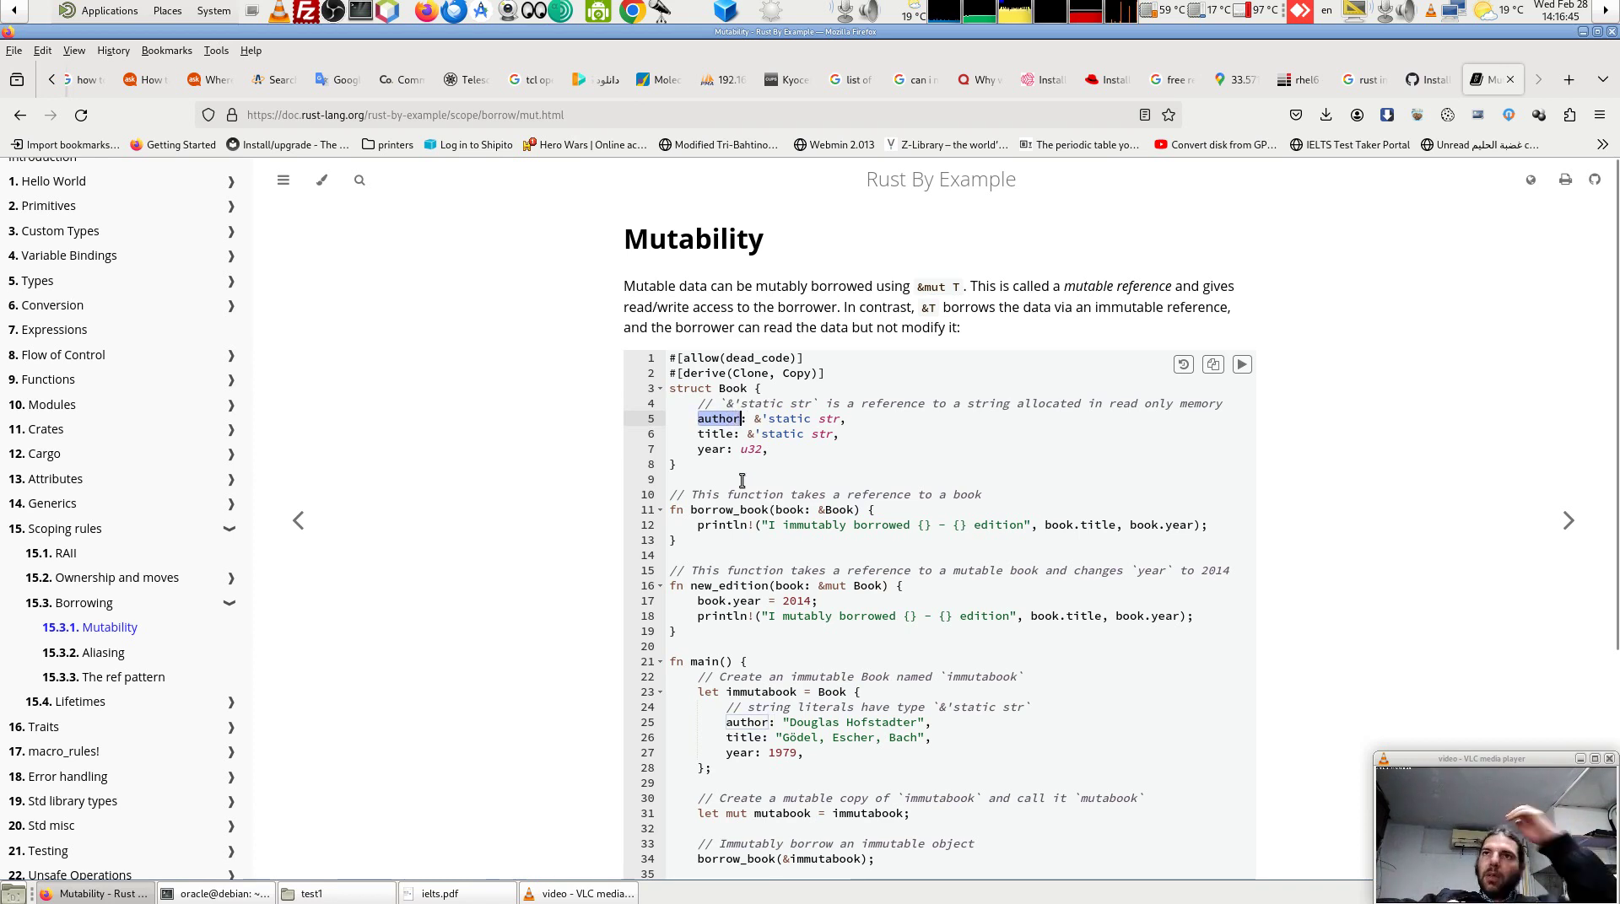
{"action": "left_click_drag", "start_coordinate": [733, 435], "coordinate": [698, 434]}
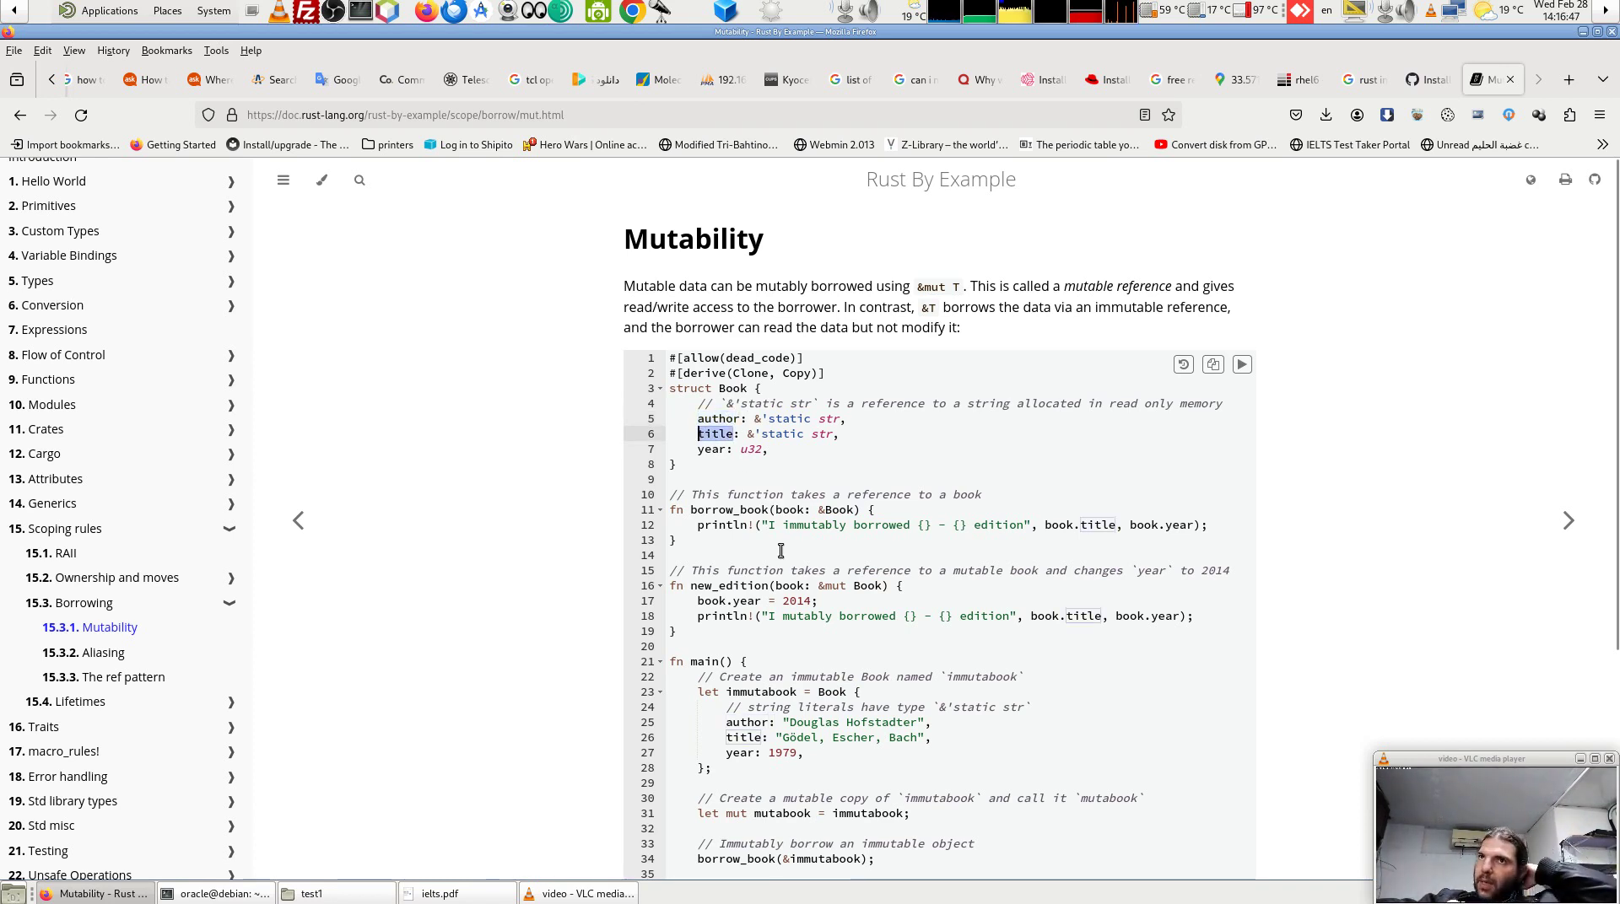
{"action": "double_click", "coordinate": [710, 449]}
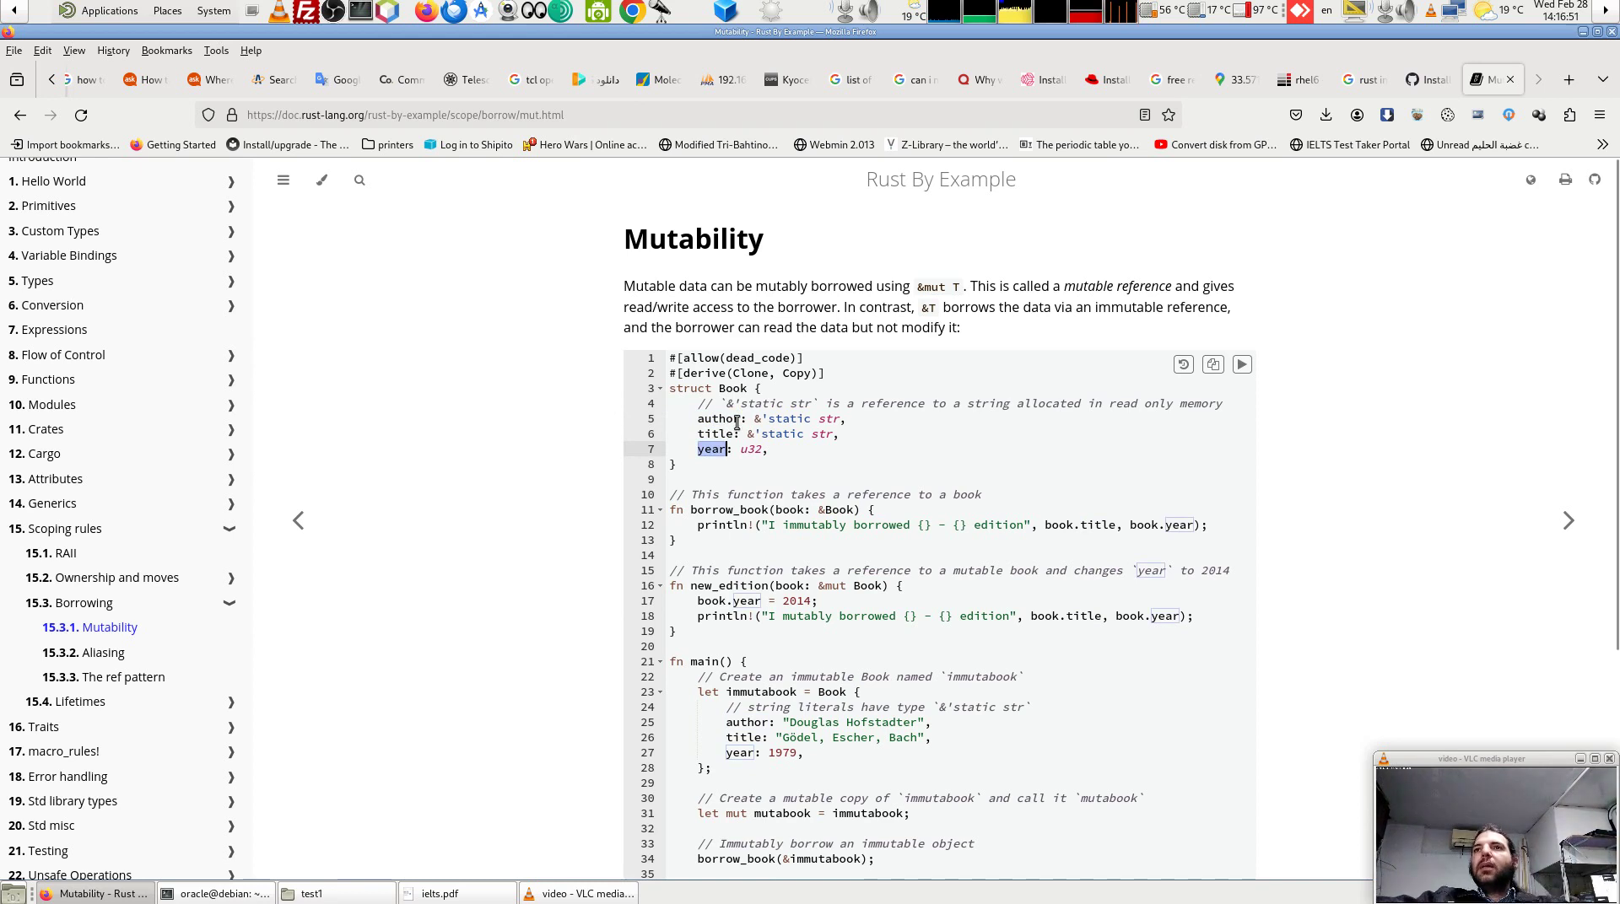
{"action": "left_click_drag", "start_coordinate": [754, 418], "coordinate": [846, 419]}
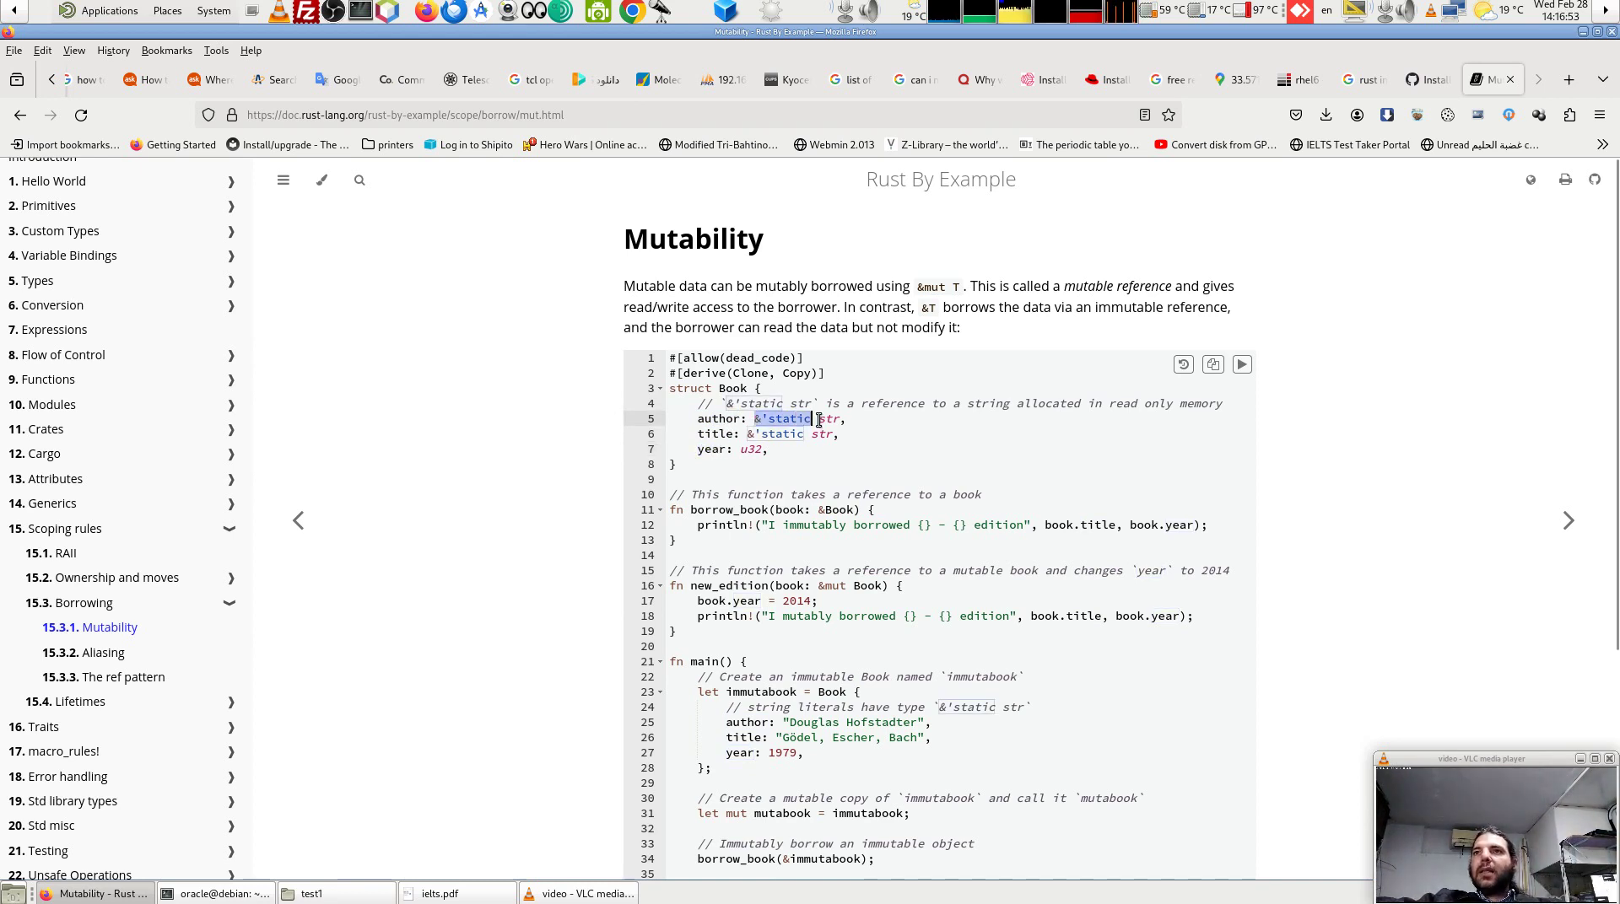
{"action": "left_click_drag", "start_coordinate": [746, 434], "coordinate": [834, 434]}
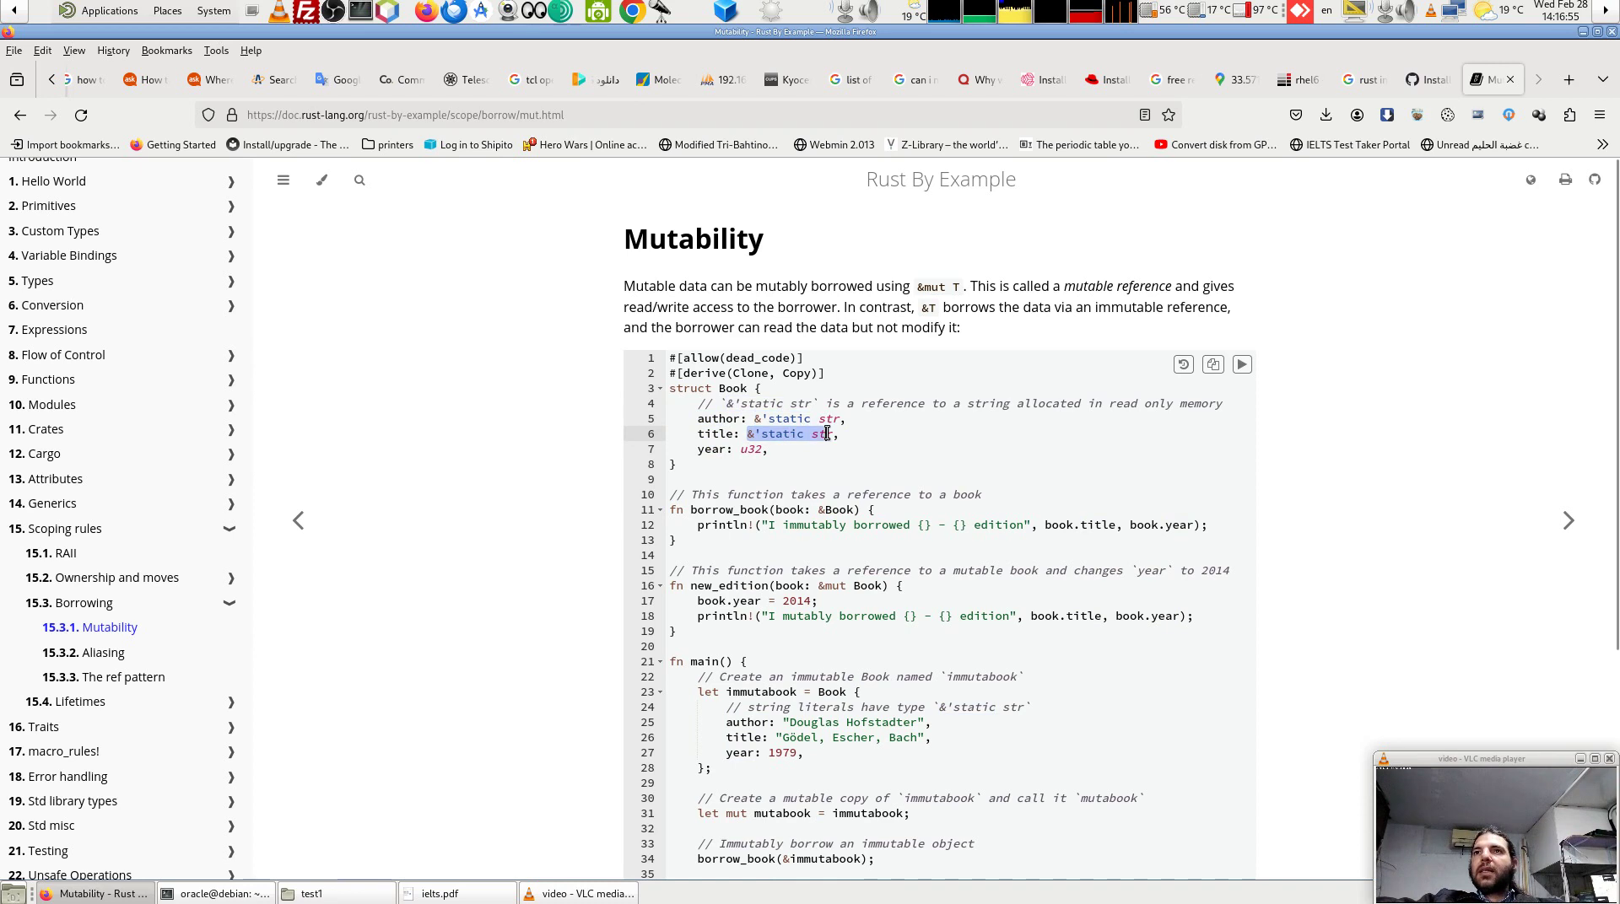
{"action": "left_click", "coordinate": [755, 434]}
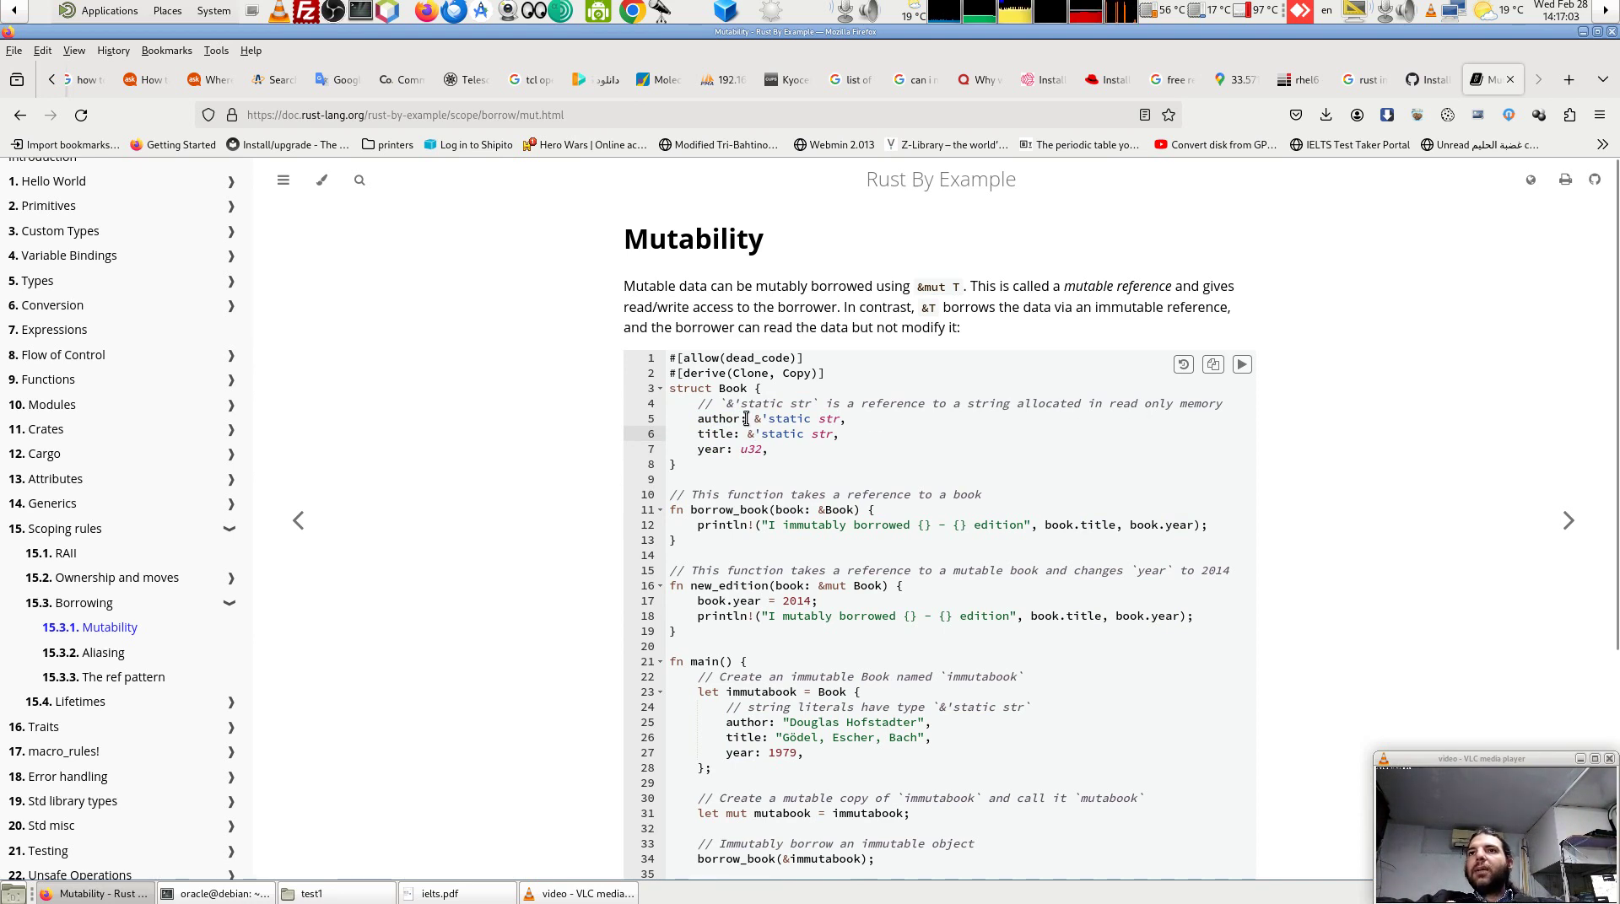
{"action": "left_click_drag", "start_coordinate": [753, 418], "coordinate": [846, 417]}
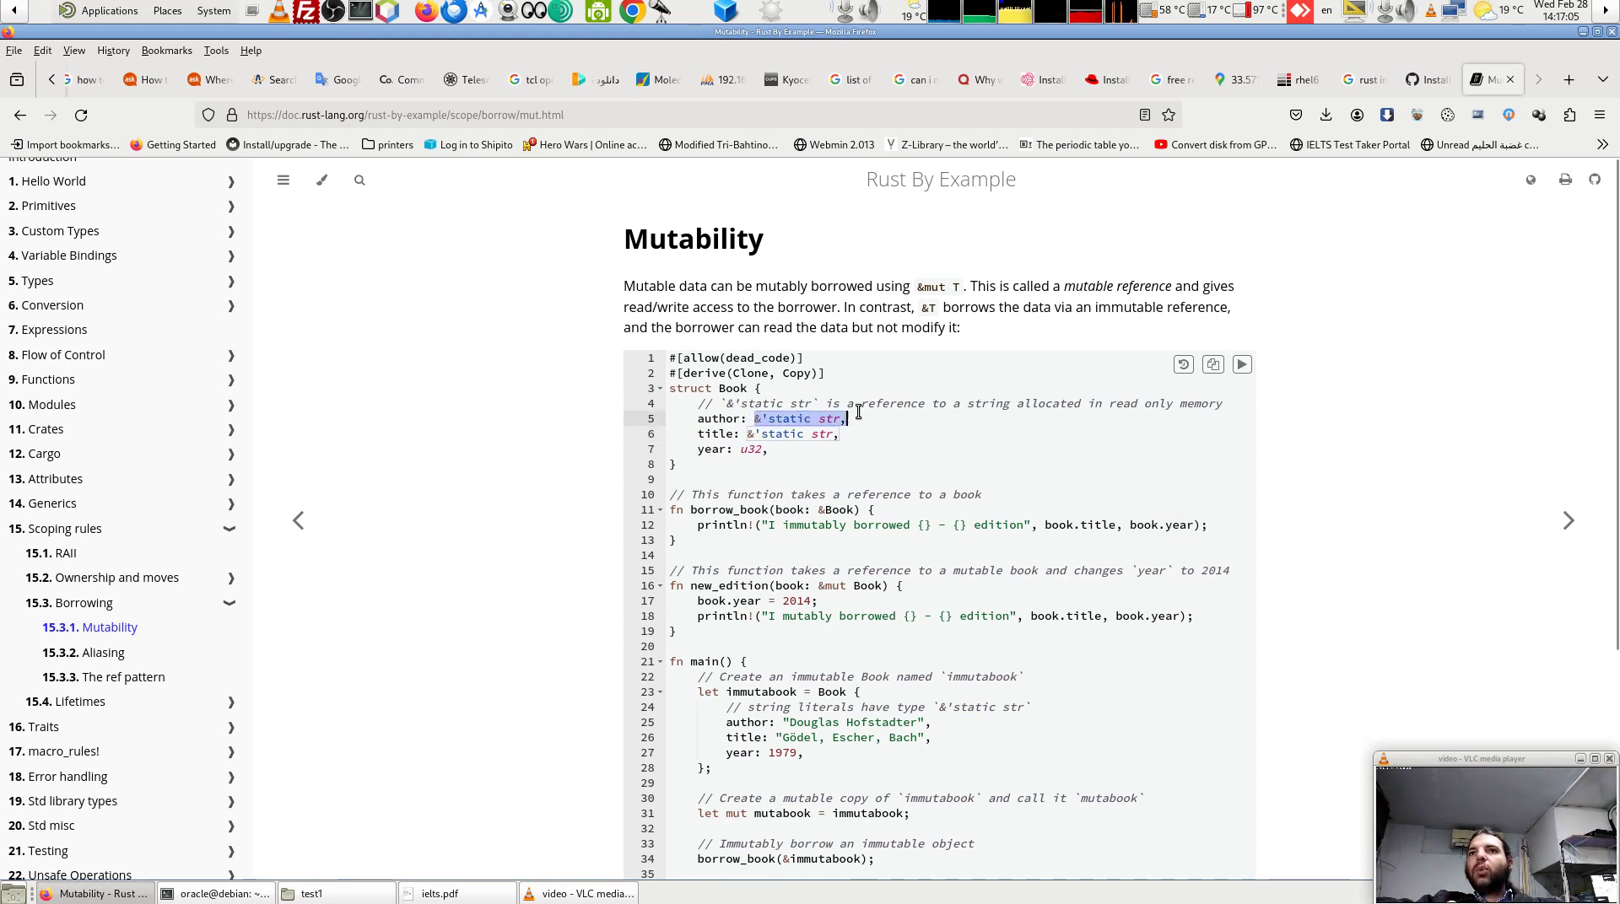
{"action": "left_click", "coordinate": [784, 419]}
{"action": "left_click_drag", "start_coordinate": [809, 418], "coordinate": [774, 418]}
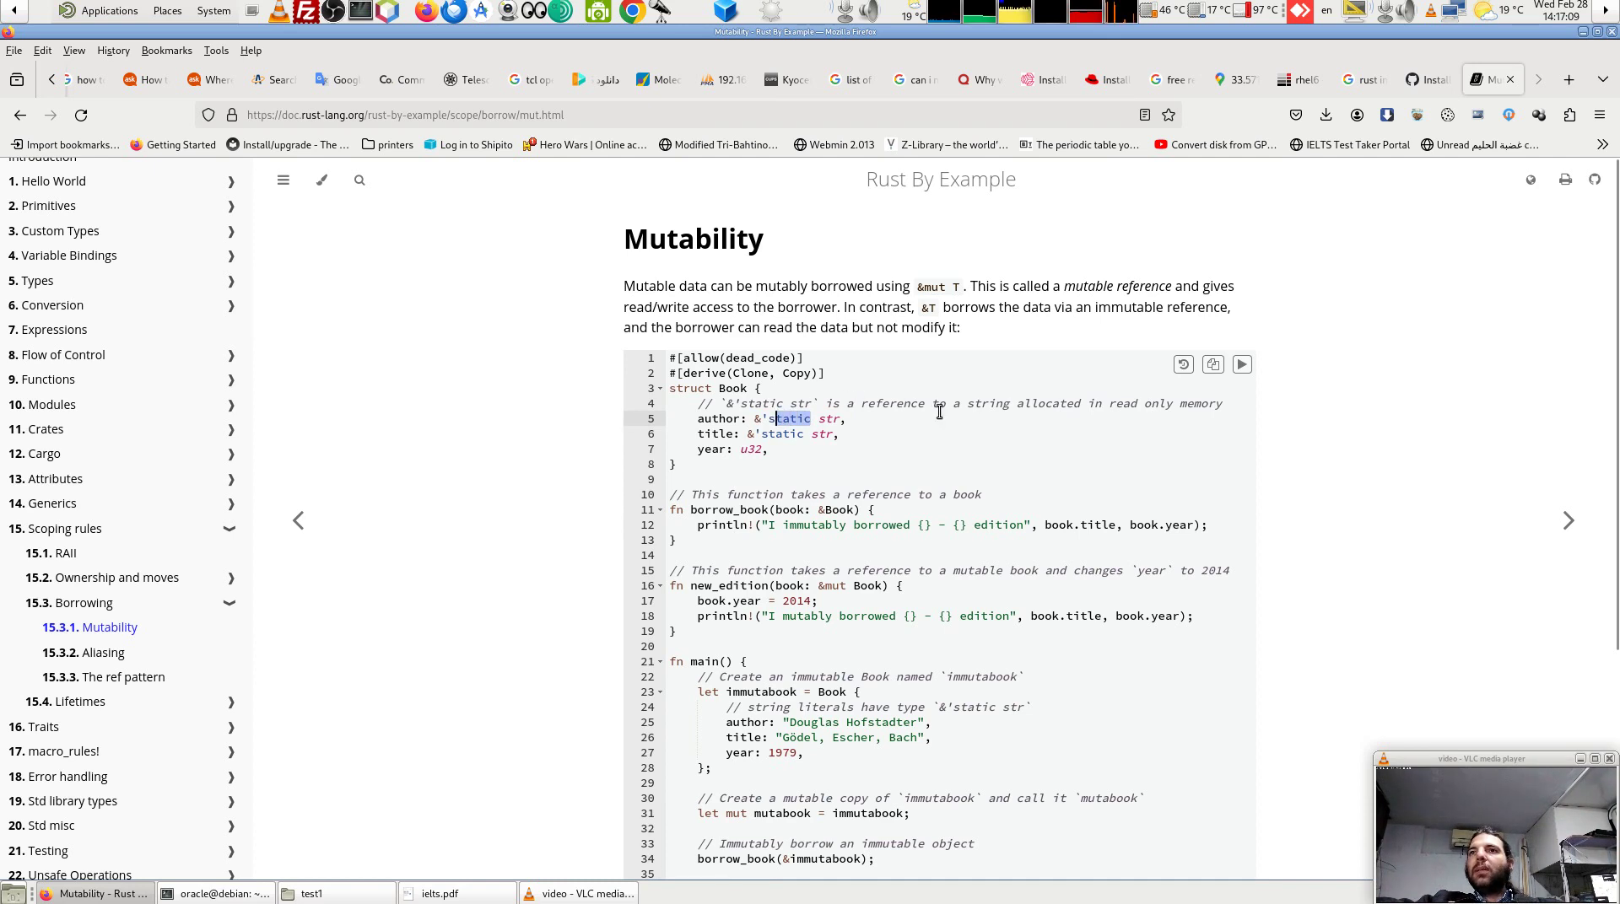
{"action": "double_click", "coordinate": [829, 419]}
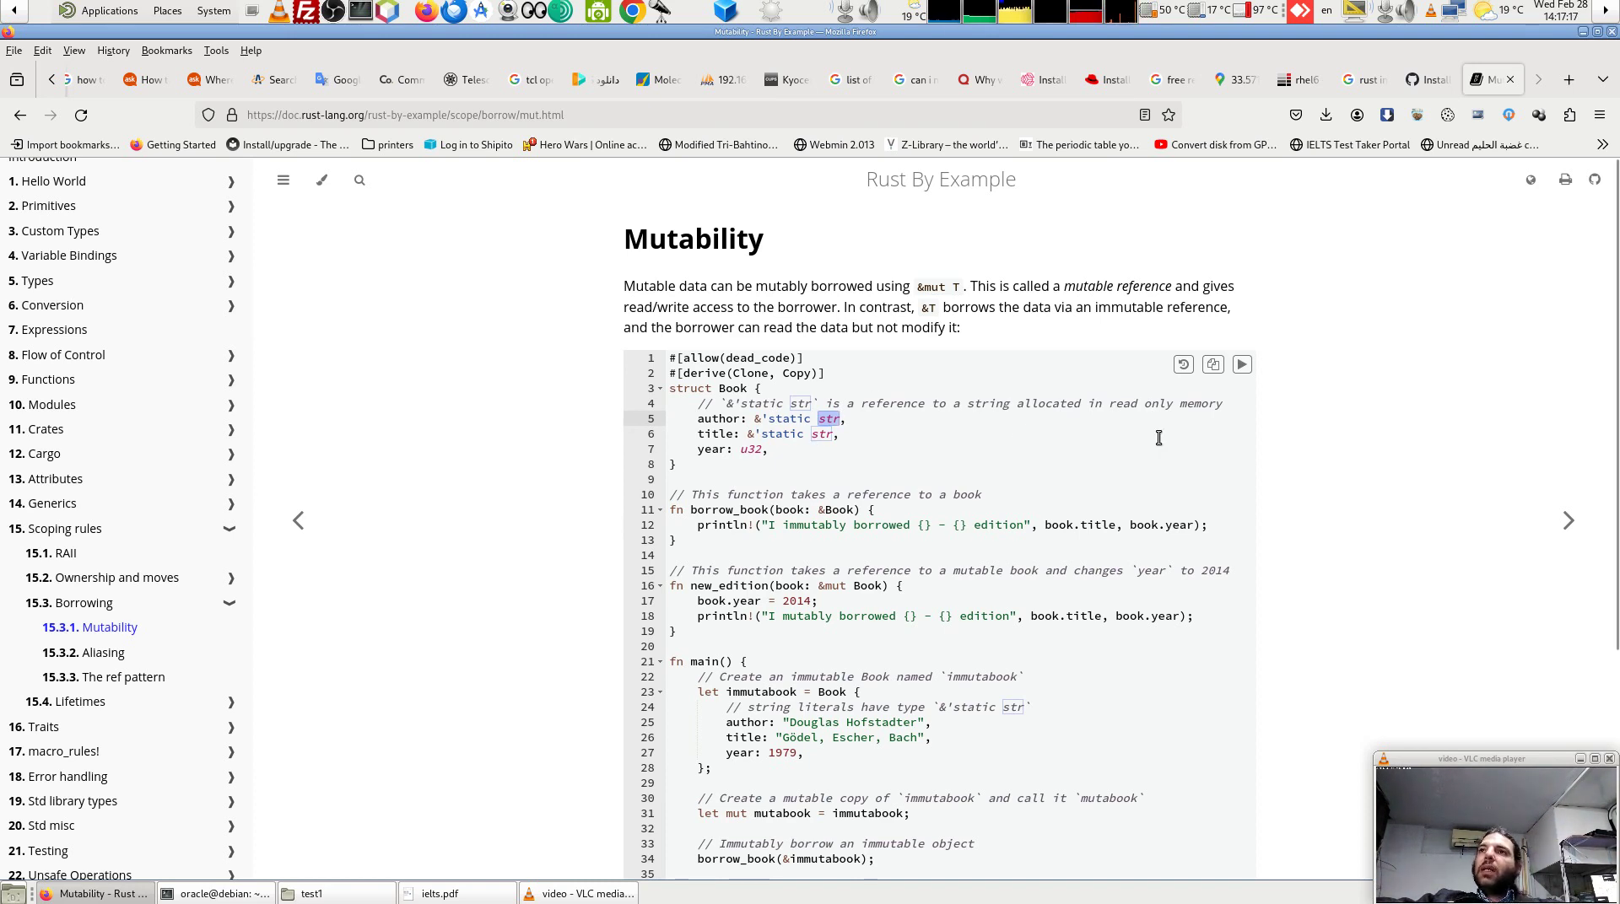
{"action": "left_click_drag", "start_coordinate": [755, 419], "coordinate": [850, 418]}
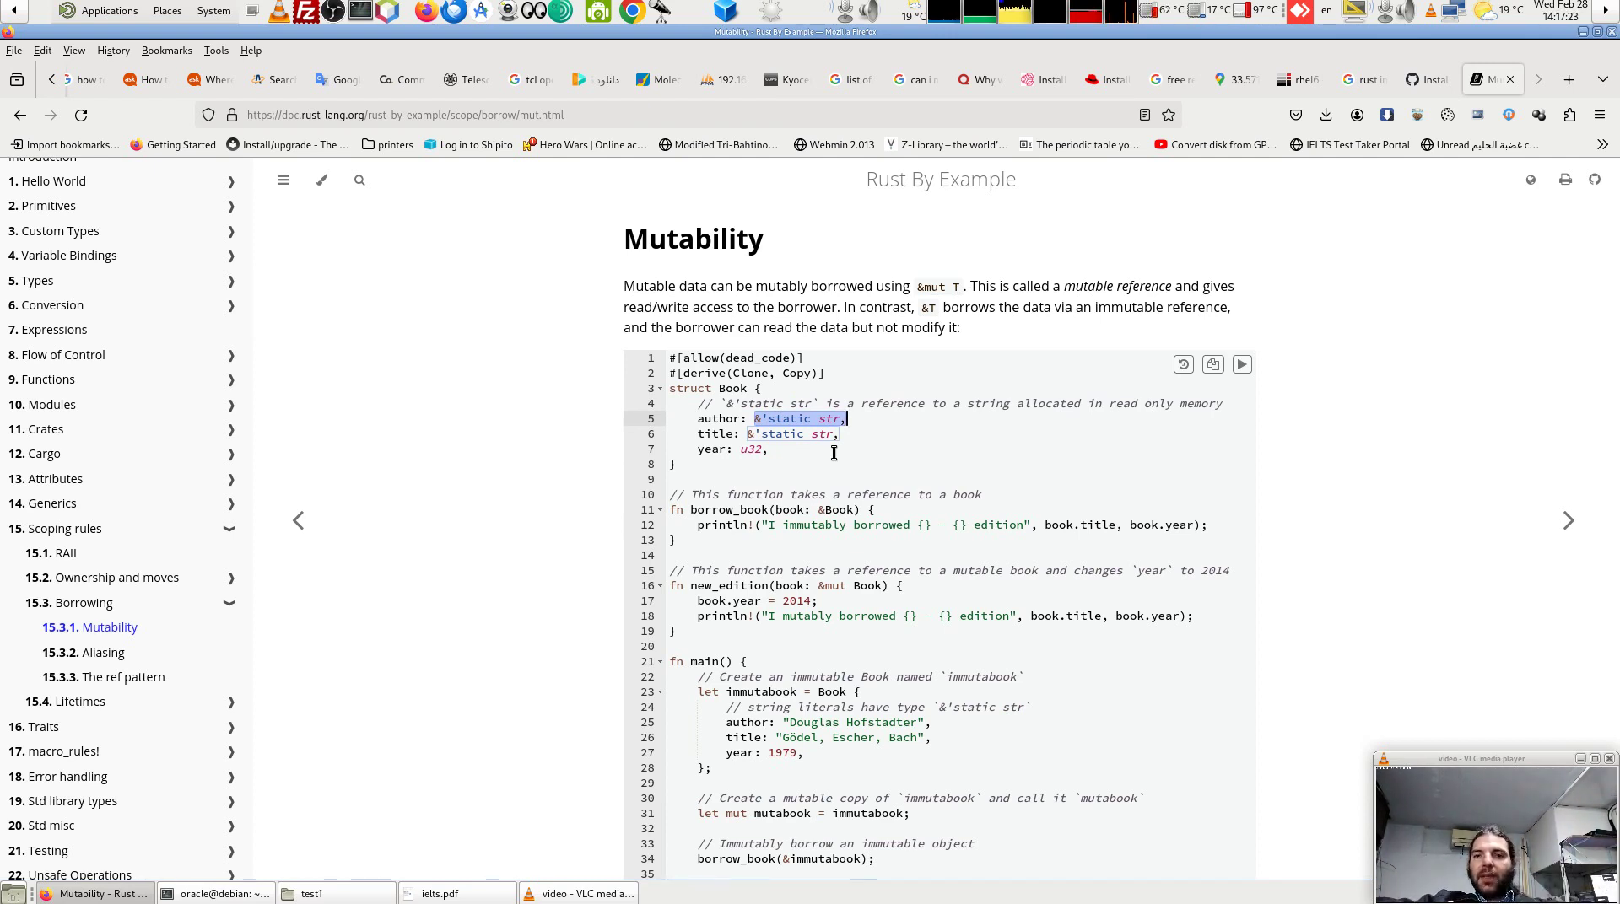
{"action": "left_click", "coordinate": [777, 458]}
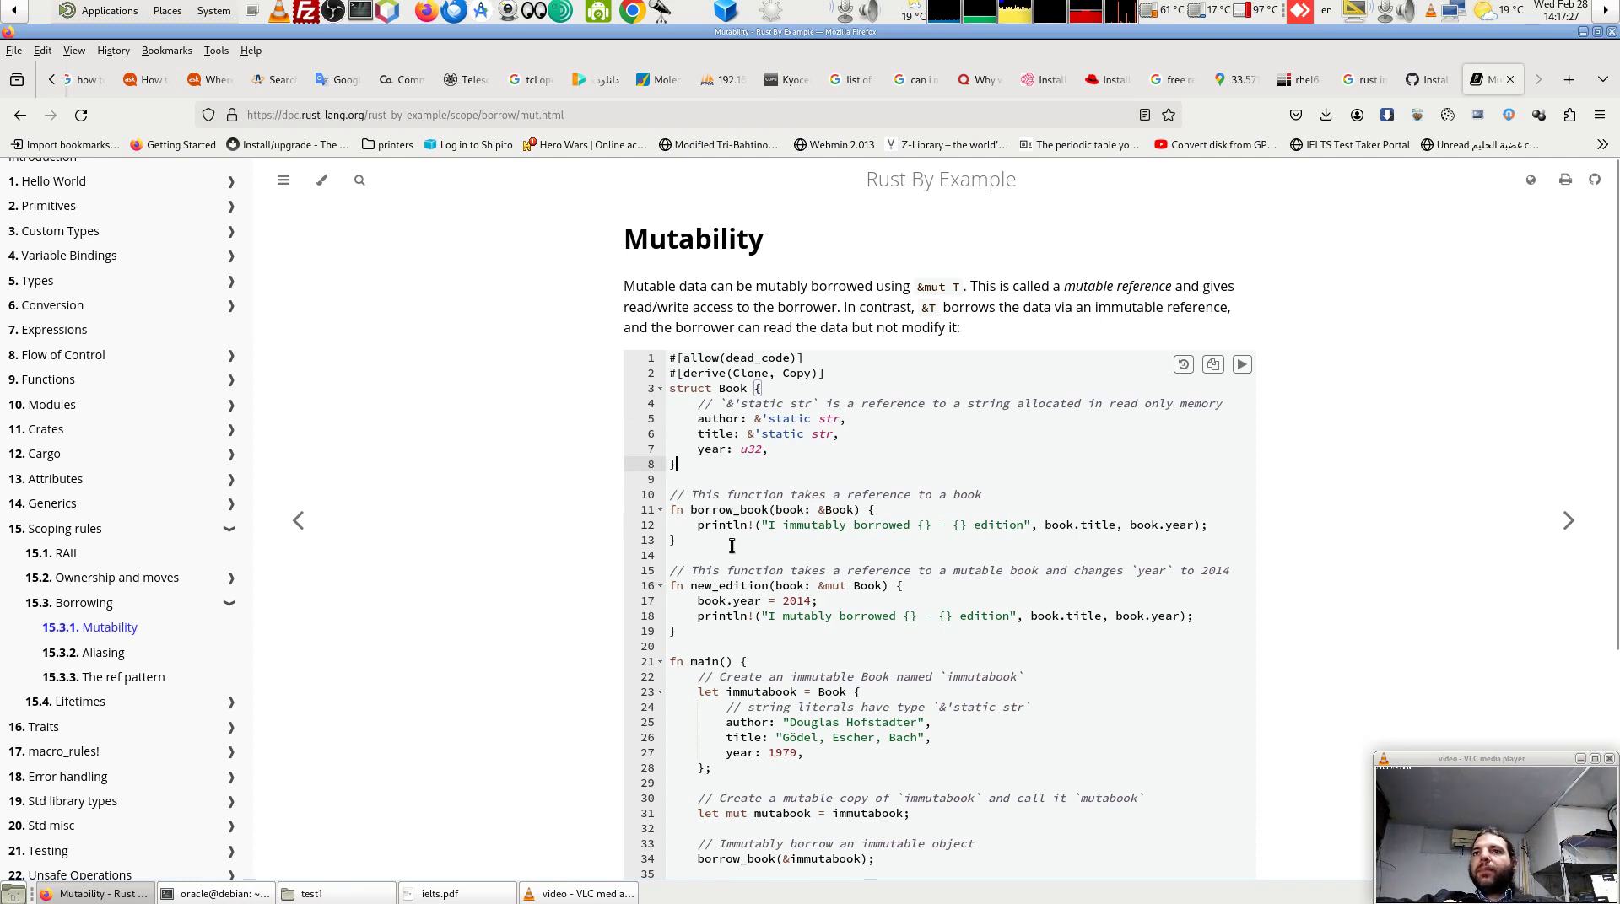
{"action": "left_click_drag", "start_coordinate": [681, 510], "coordinate": [981, 495]}
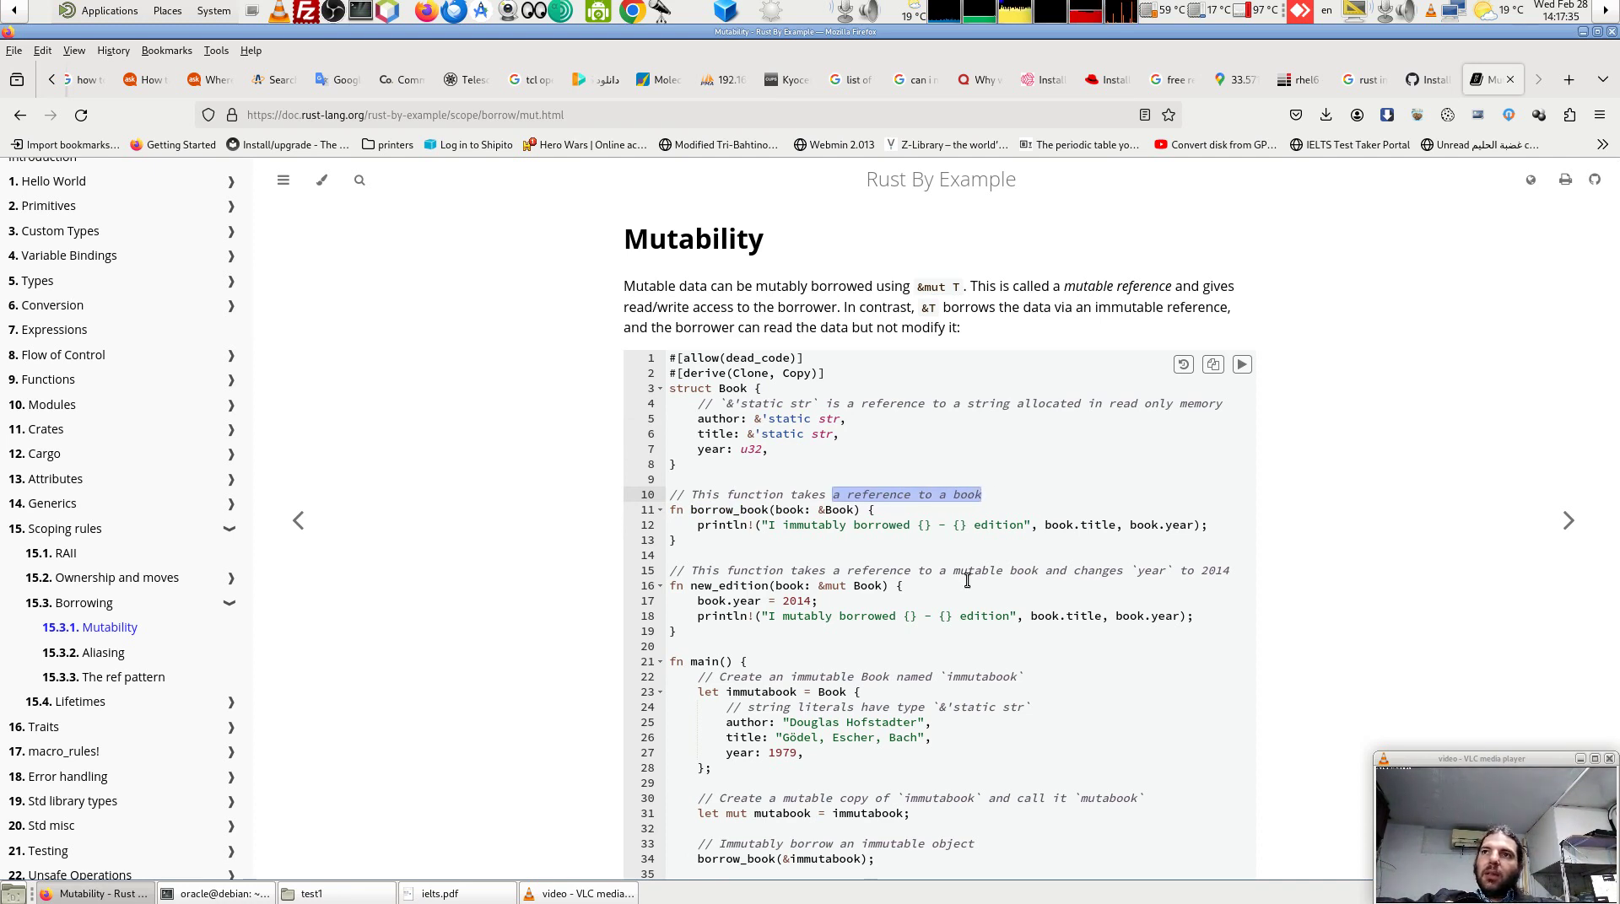
{"action": "left_click", "coordinate": [783, 511]}
{"action": "left_click_drag", "start_coordinate": [786, 510], "coordinate": [856, 510]}
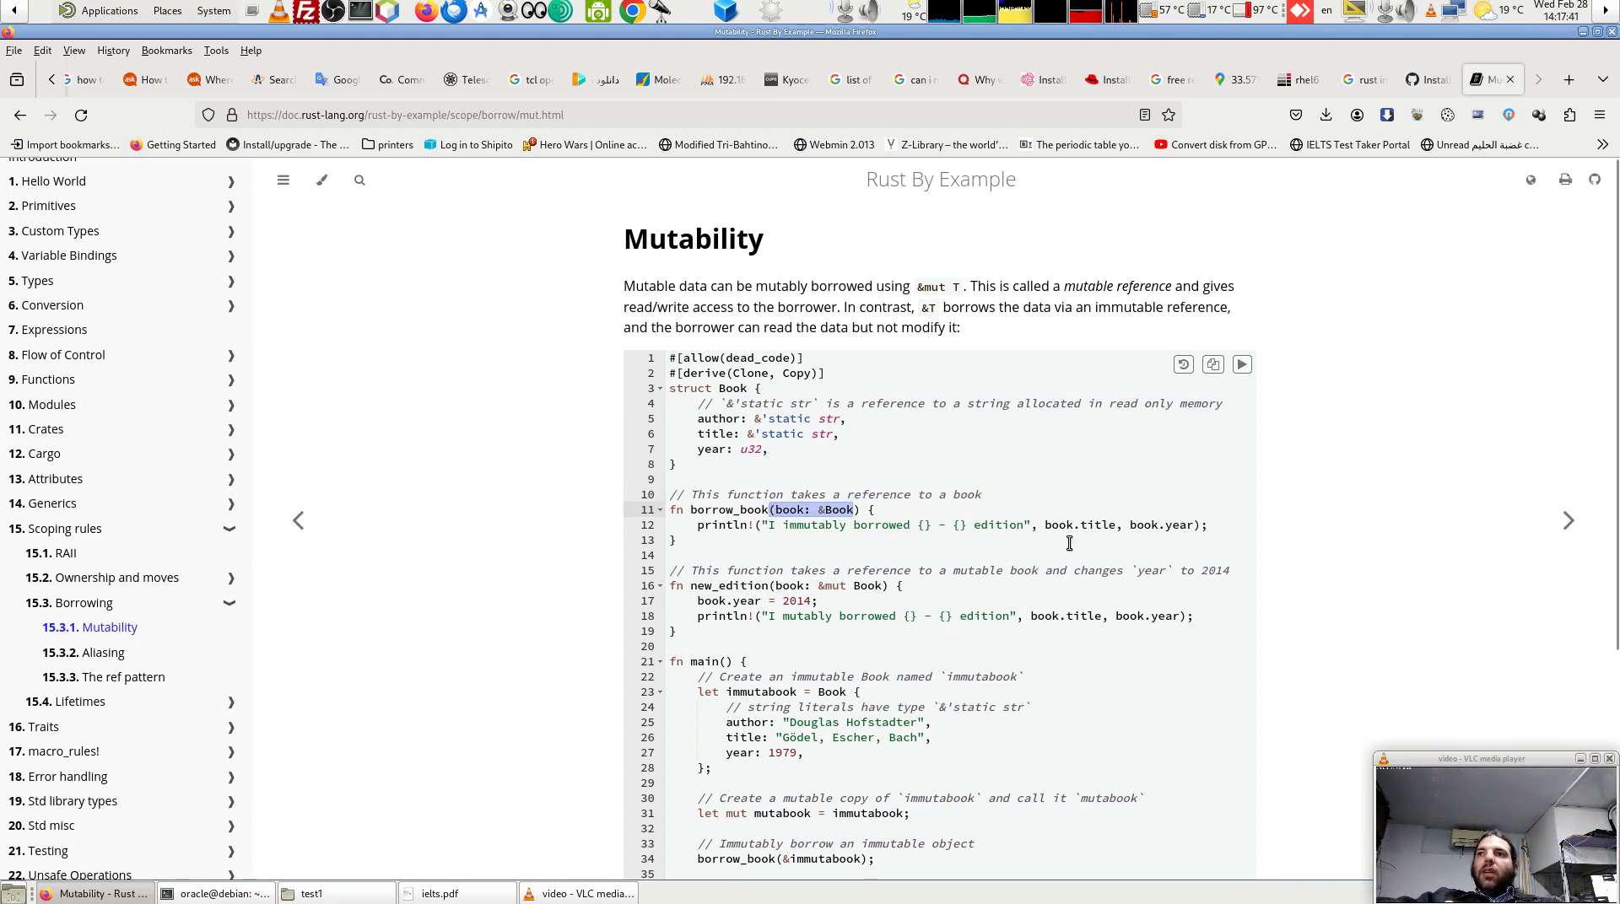
{"action": "left_click_drag", "start_coordinate": [1039, 524], "coordinate": [1191, 525]}
{"action": "left_click", "coordinate": [1194, 524]}
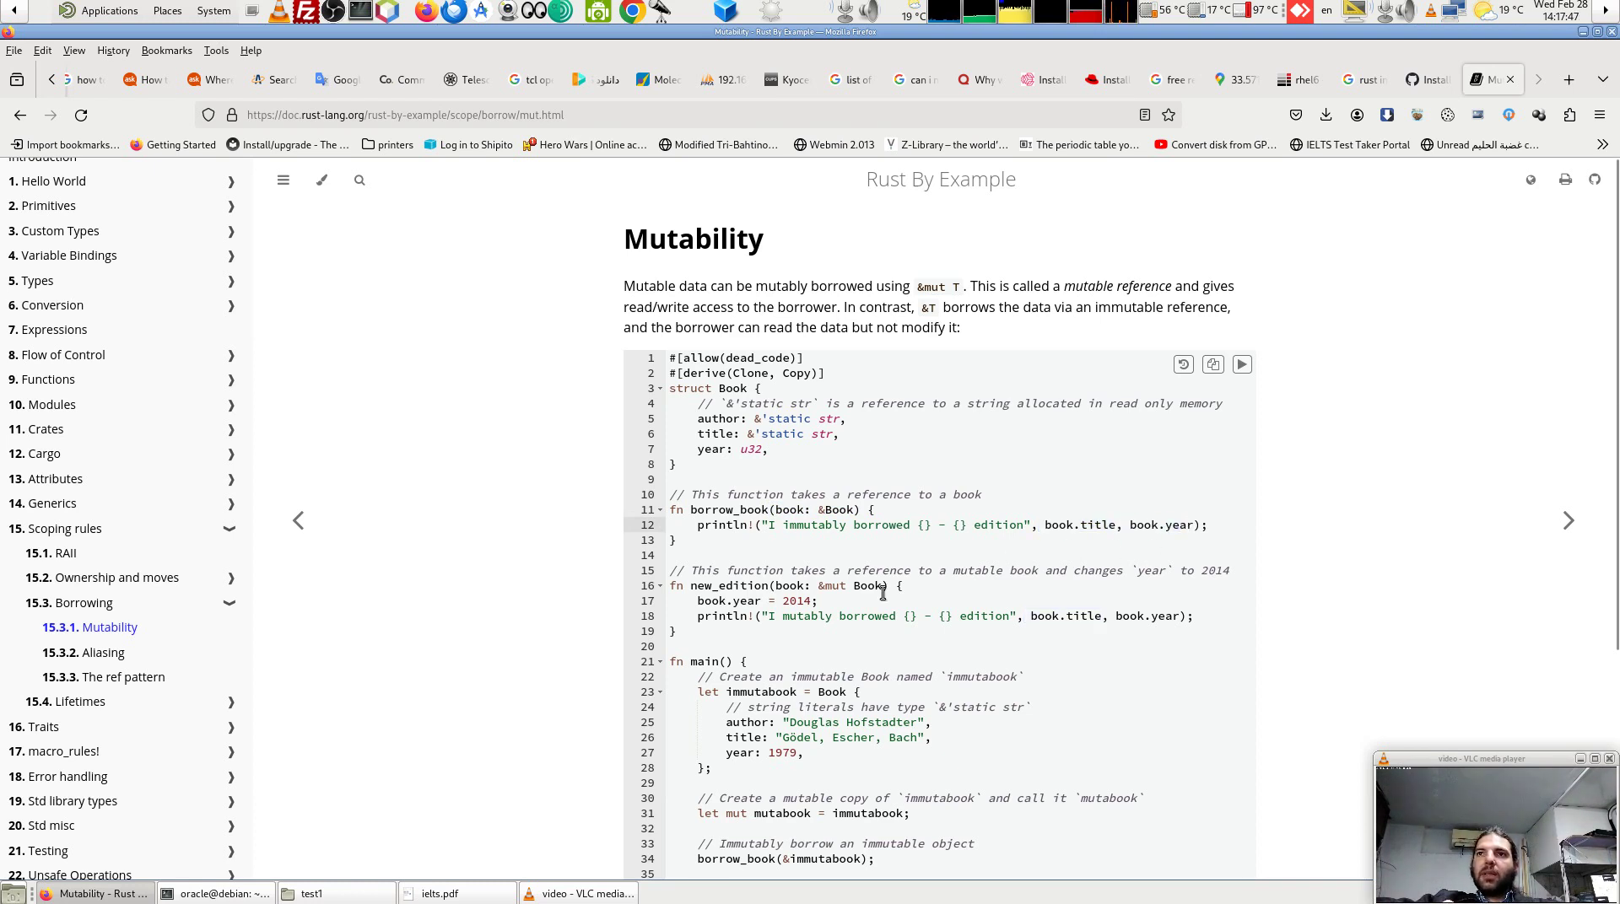
{"action": "left_click_drag", "start_coordinate": [697, 525], "coordinate": [1208, 527]}
{"action": "left_click", "coordinate": [1187, 542]}
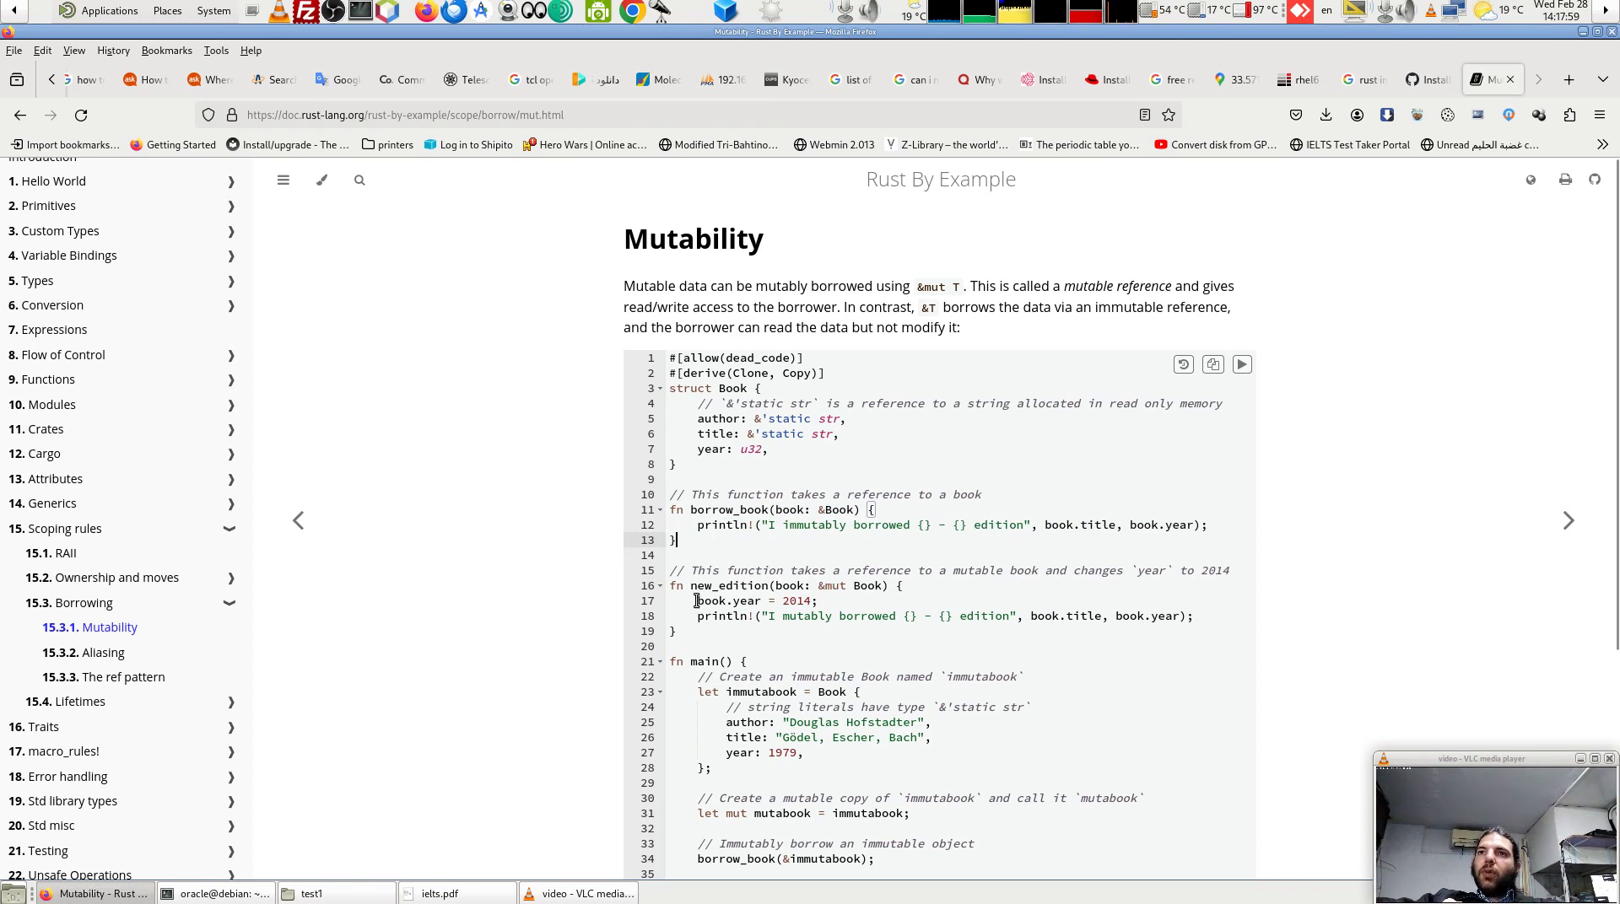
{"action": "left_click_drag", "start_coordinate": [696, 600], "coordinate": [816, 604]}
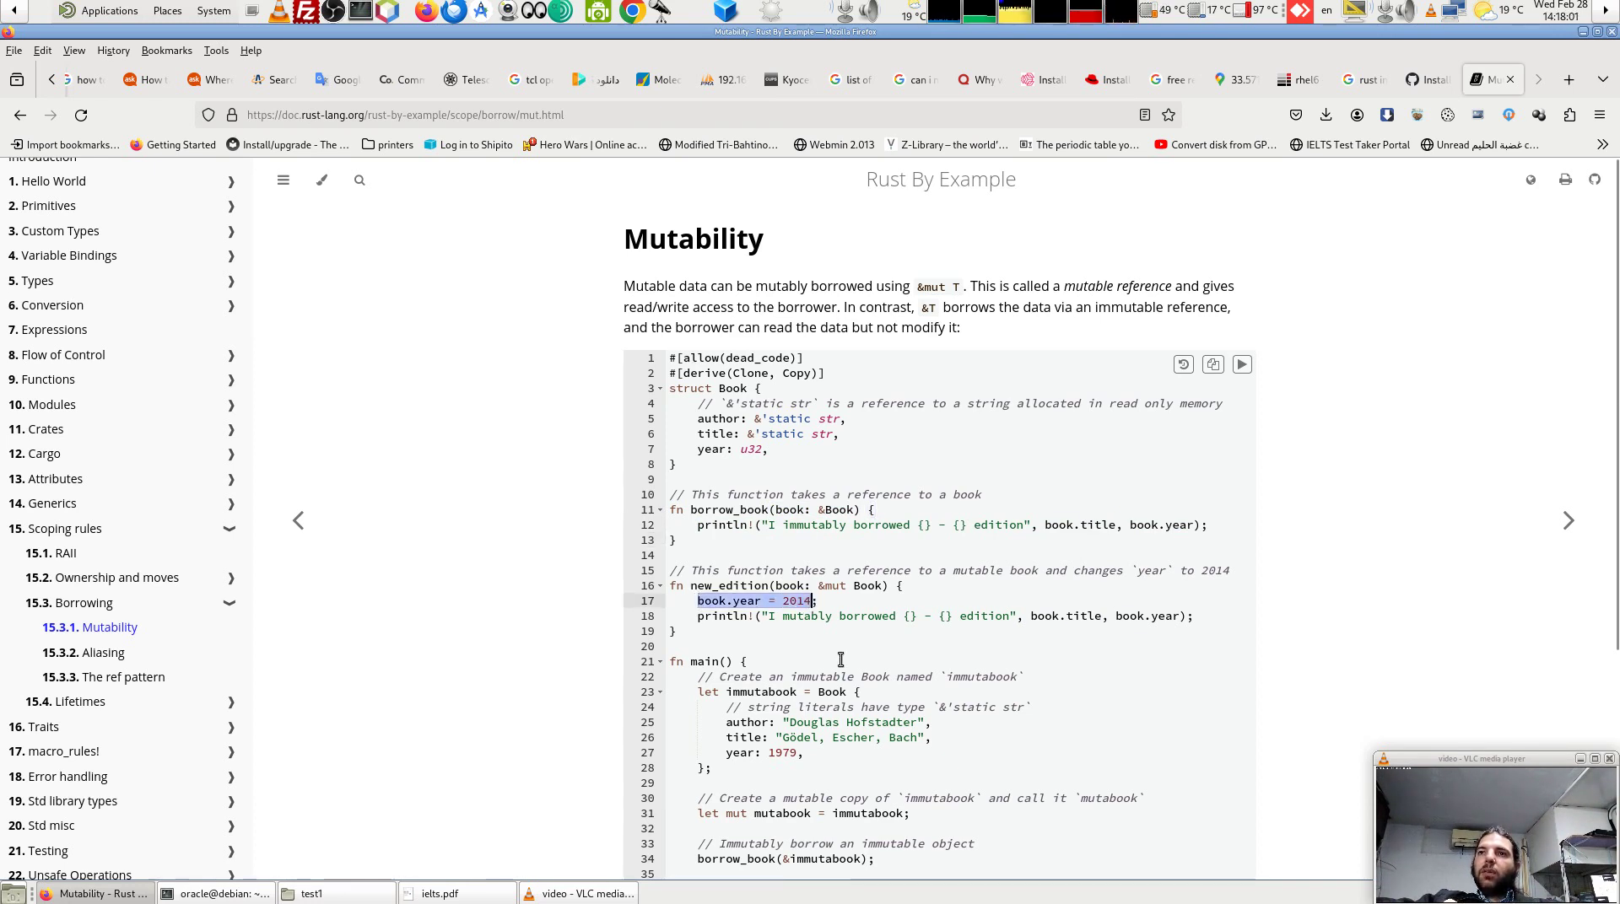
{"action": "left_click_drag", "start_coordinate": [740, 450], "coordinate": [770, 453]}
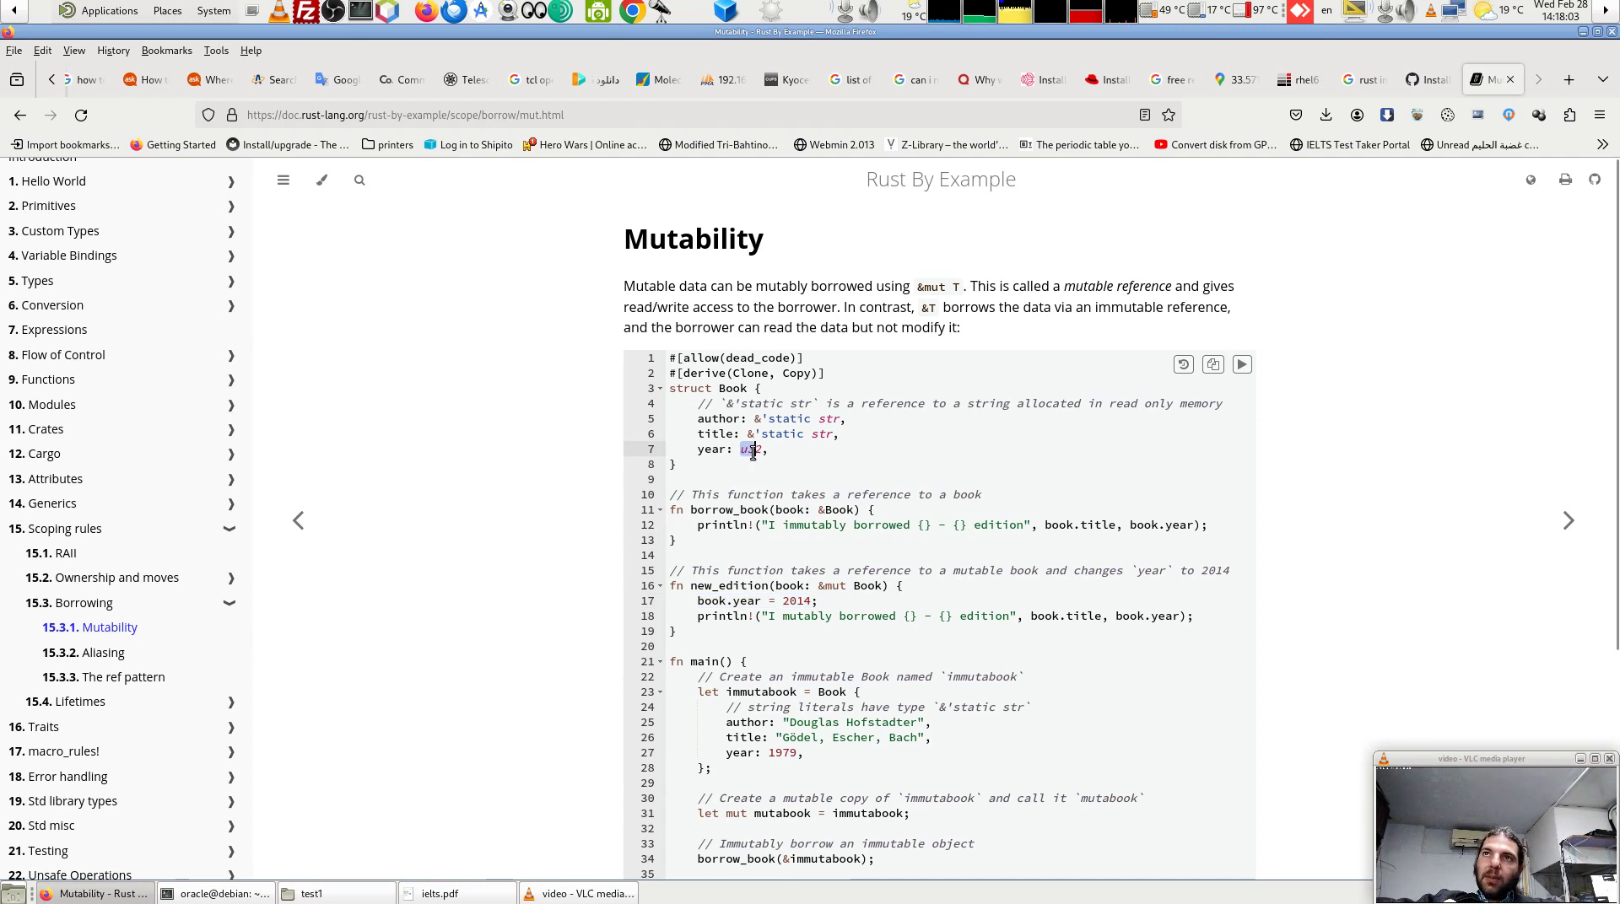
{"action": "left_click", "coordinate": [847, 509]}
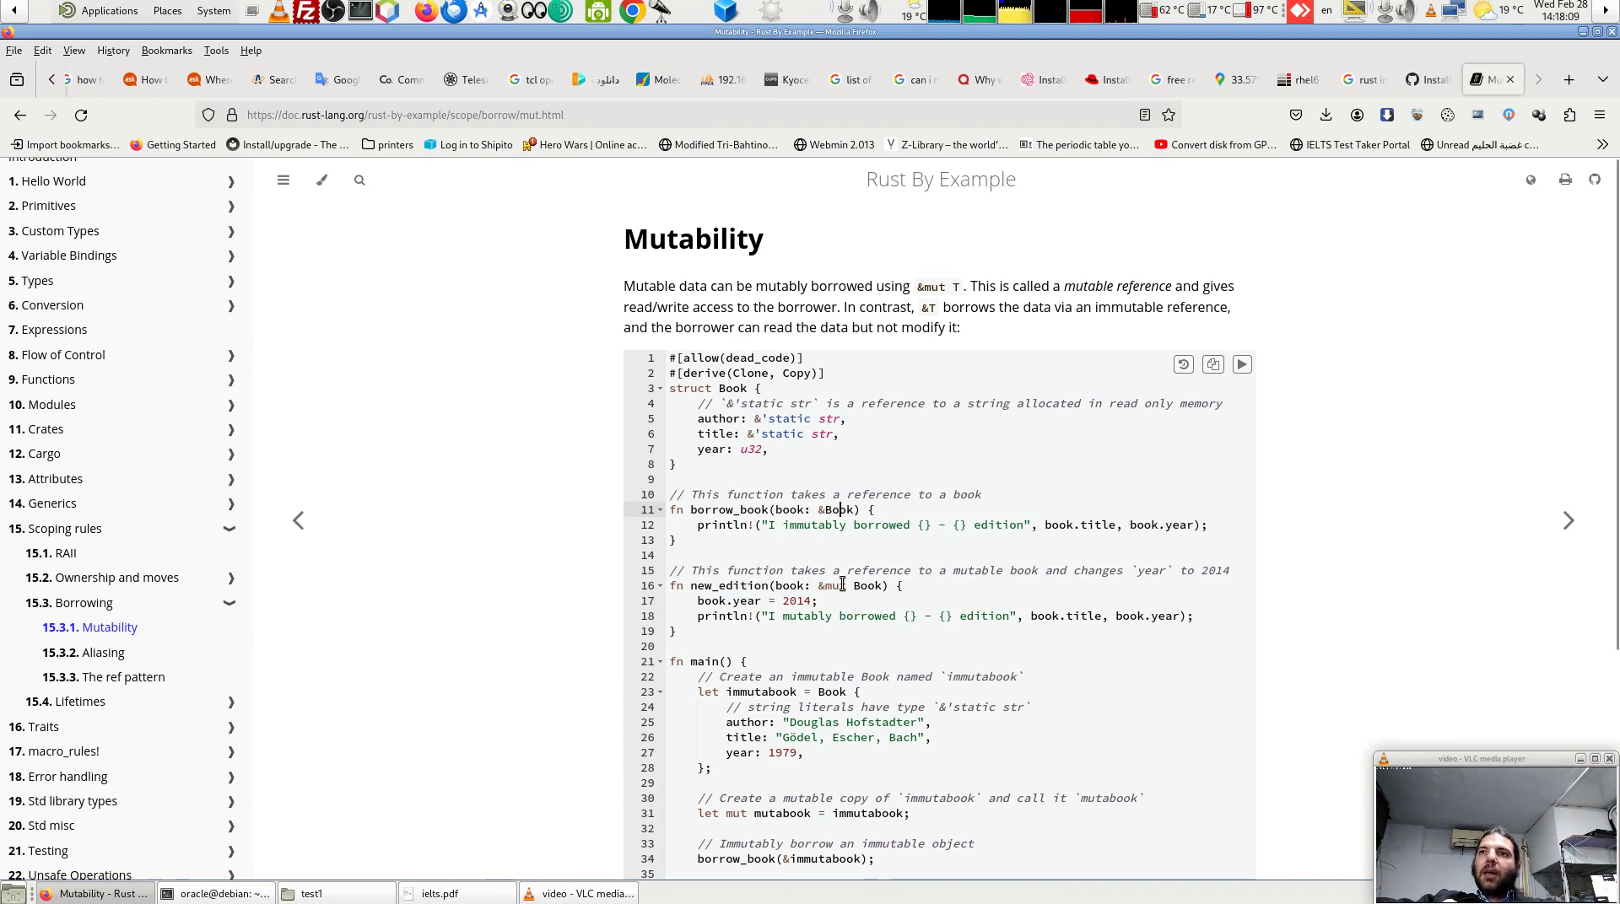
{"action": "left_click_drag", "start_coordinate": [817, 586], "coordinate": [850, 585]}
{"action": "double_click", "coordinate": [865, 586]}
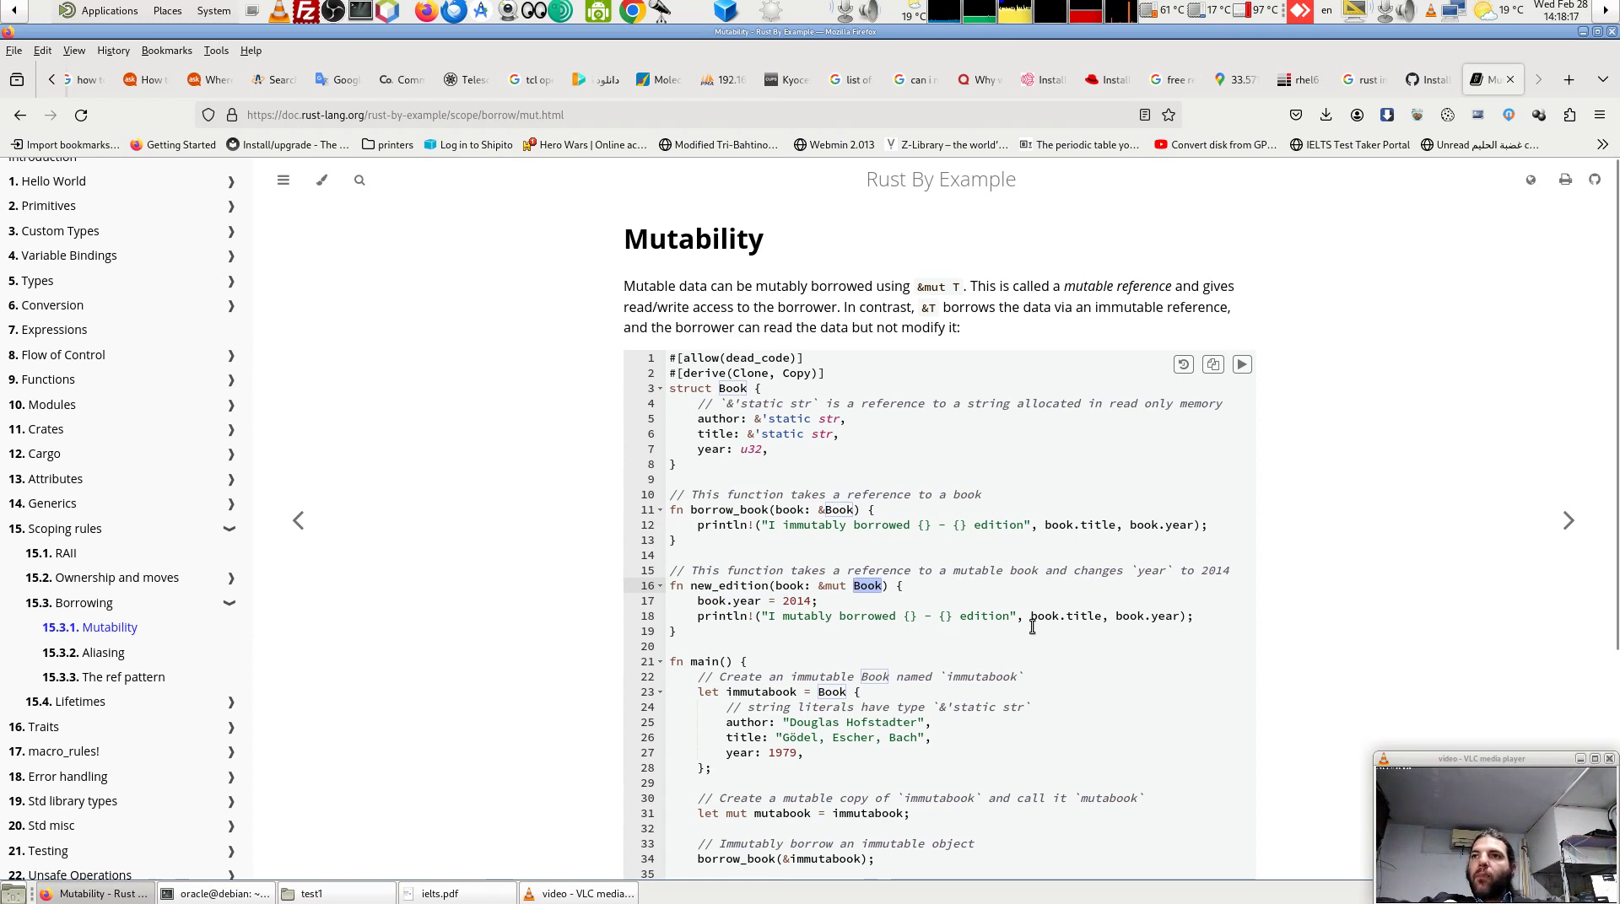
{"action": "scroll", "coordinate": [843, 572], "scroll_direction": "down", "scroll_amount": 3}
{"action": "scroll", "coordinate": [863, 574], "scroll_direction": "down", "scroll_amount": 3}
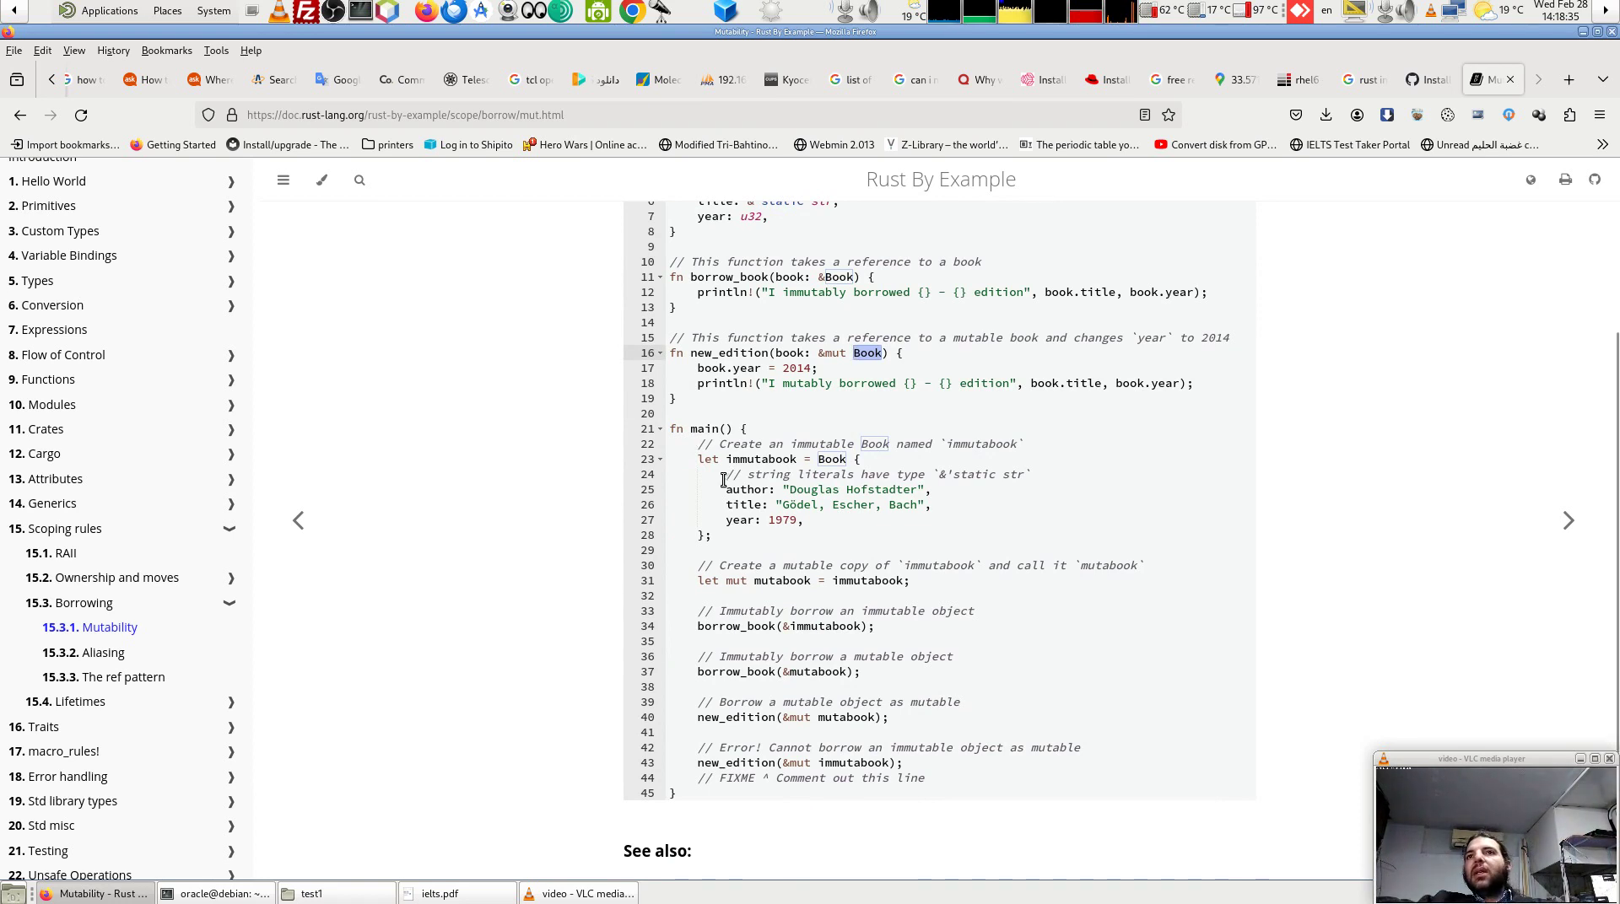
{"action": "left_click_drag", "start_coordinate": [690, 459], "coordinate": [844, 458]}
{"action": "left_click", "coordinate": [844, 459]}
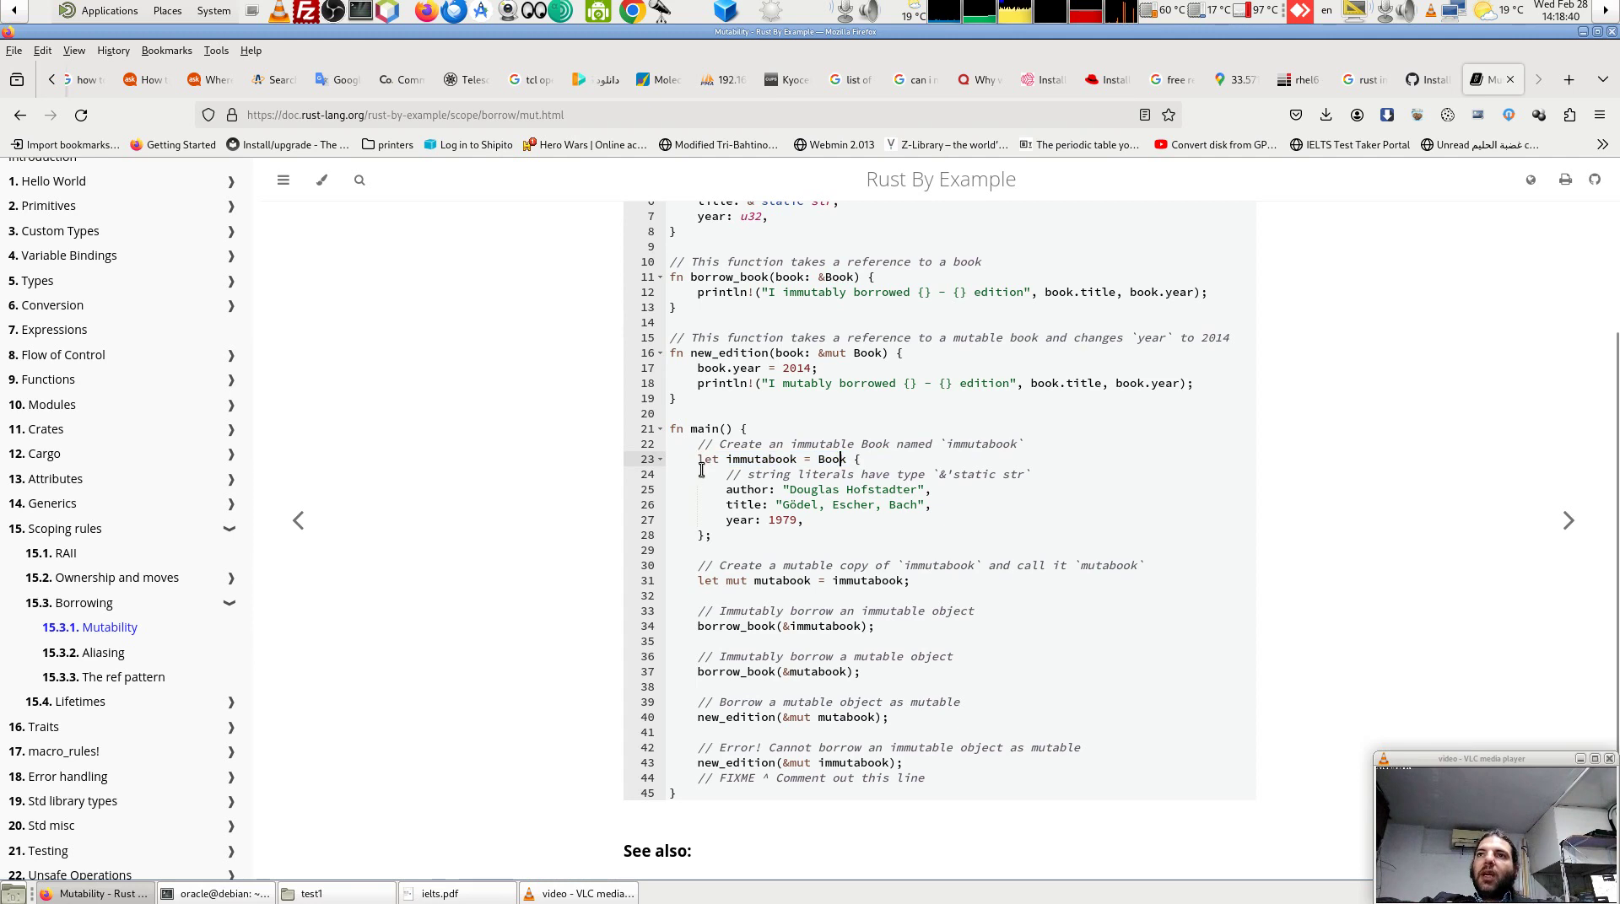
{"action": "double_click", "coordinate": [829, 459]}
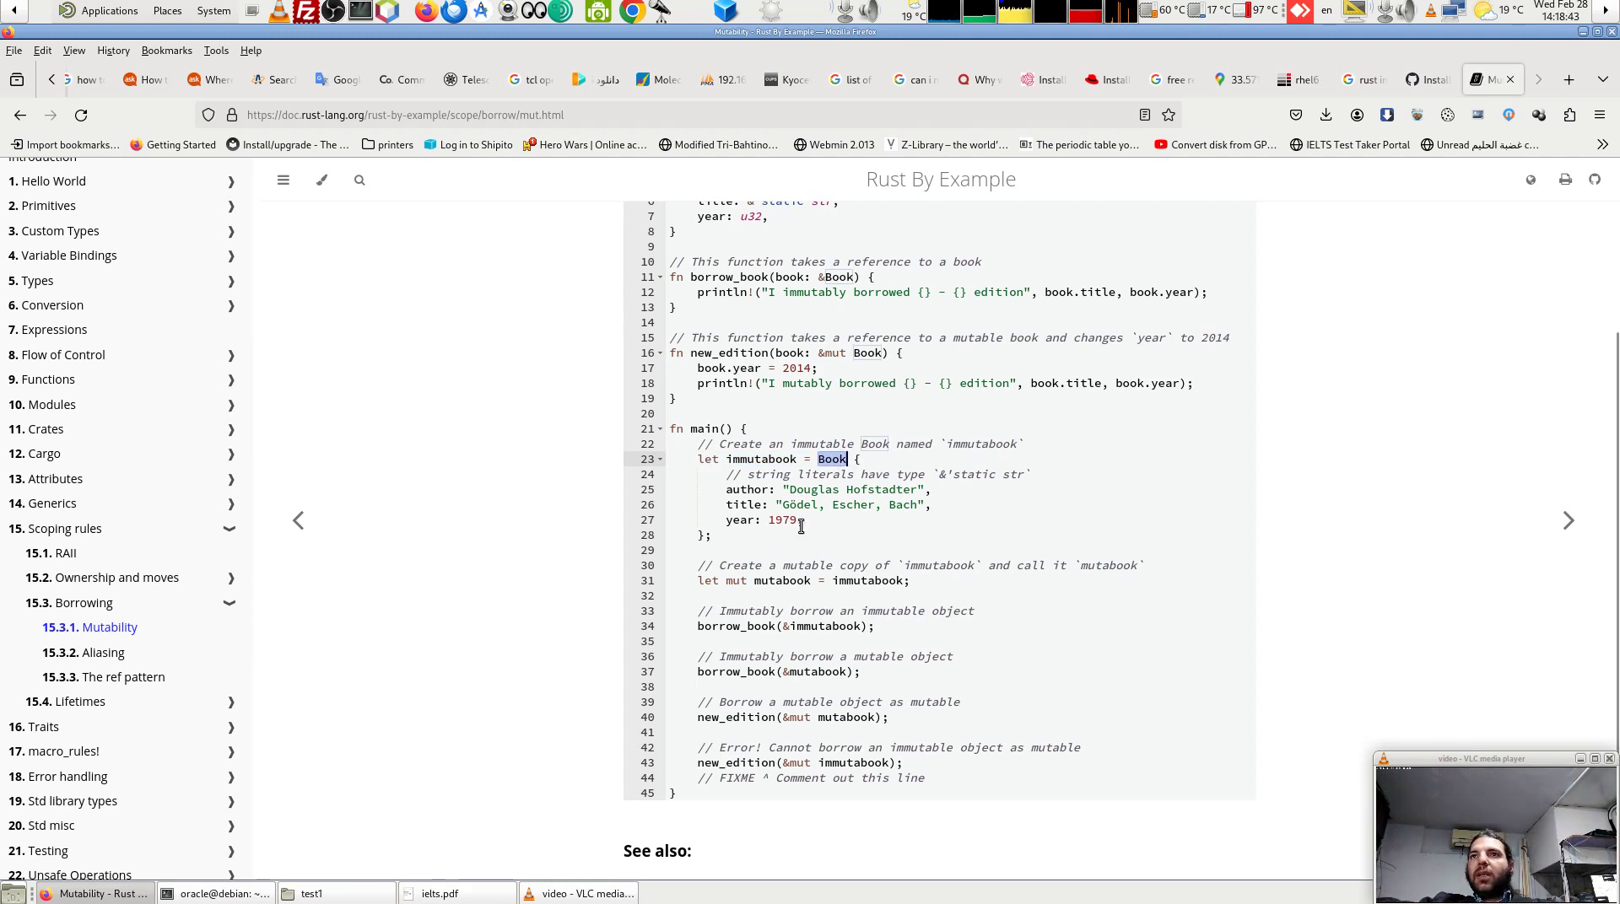
{"action": "left_click_drag", "start_coordinate": [783, 490], "coordinate": [924, 489]}
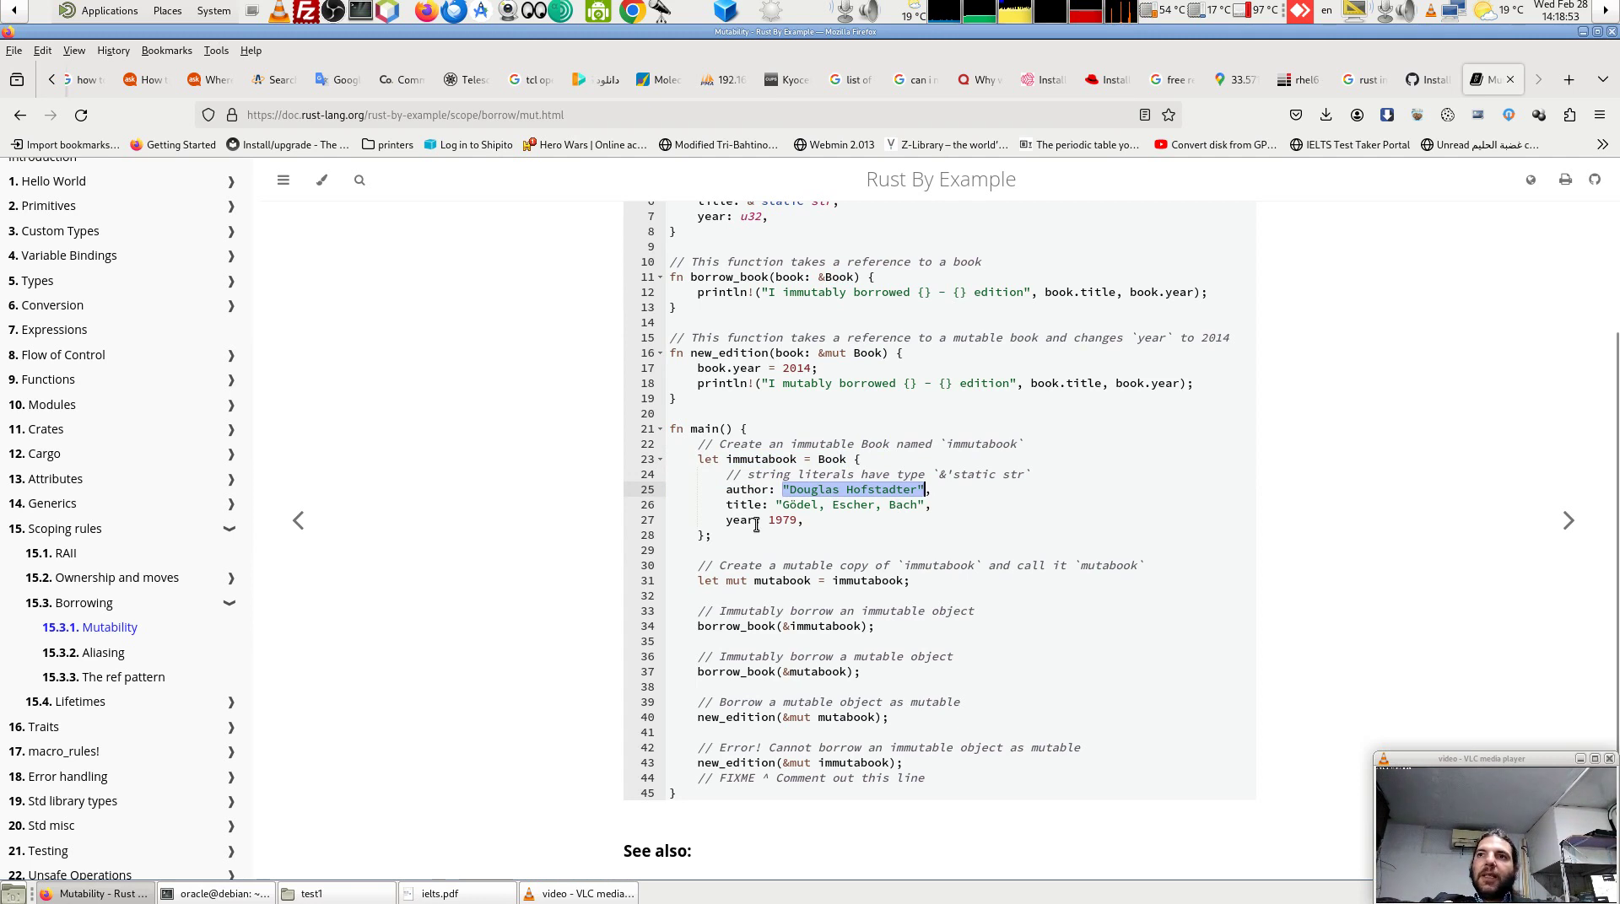
{"action": "left_click_drag", "start_coordinate": [725, 520], "coordinate": [808, 523]}
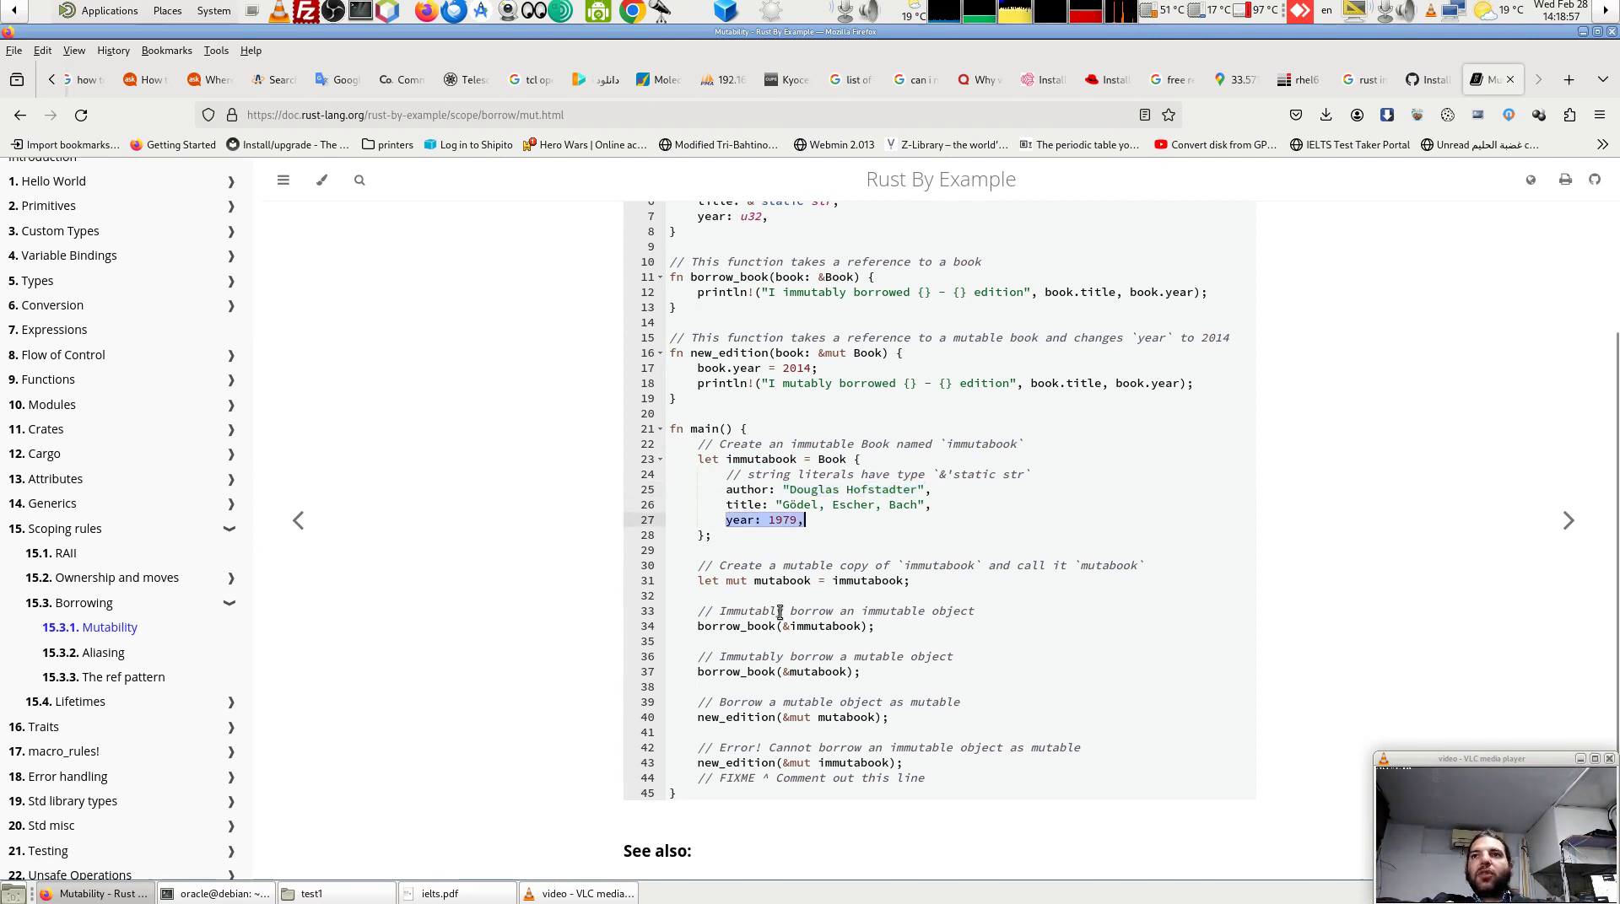
{"action": "left_click", "coordinate": [796, 553]}
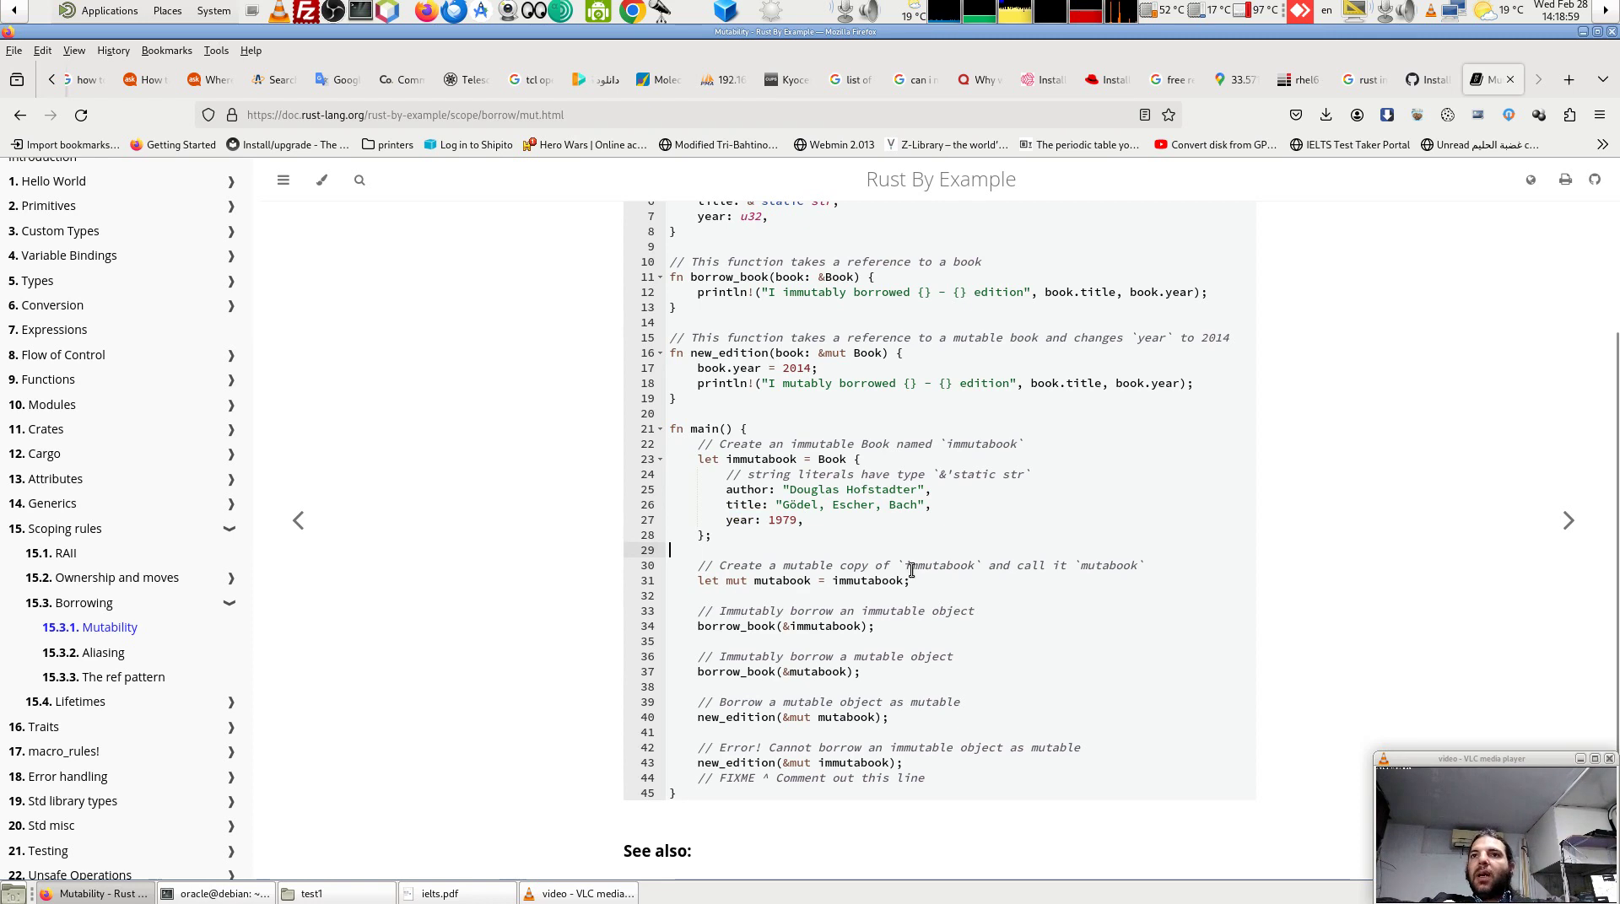
{"action": "left_click_drag", "start_coordinate": [906, 581], "coordinate": [833, 582]}
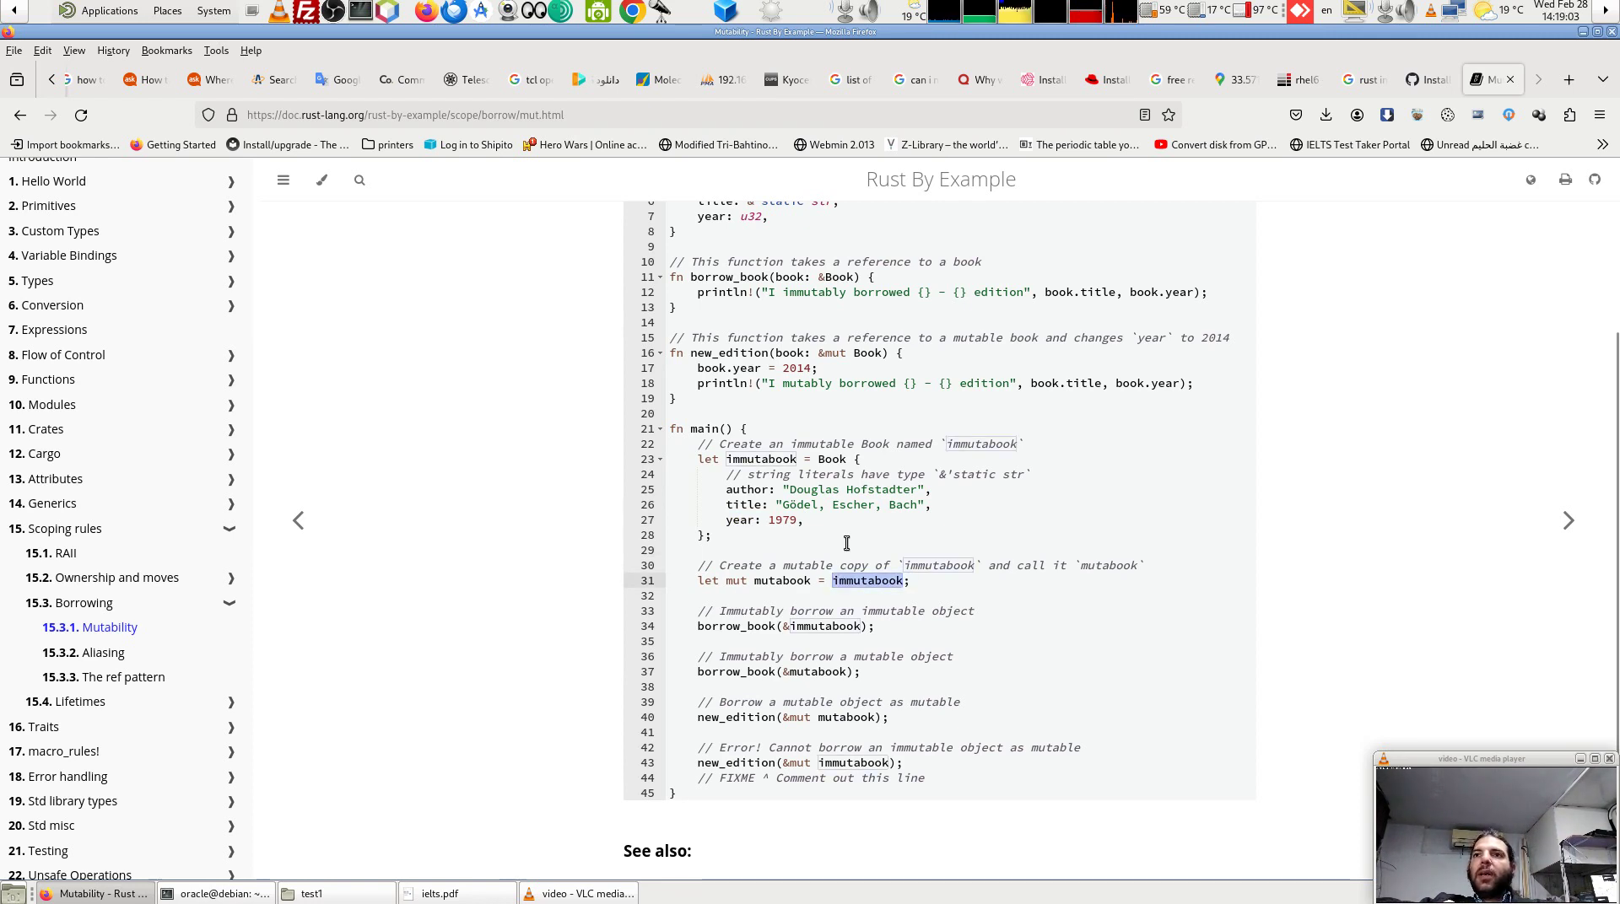
{"action": "left_click_drag", "start_coordinate": [811, 581], "coordinate": [698, 582]}
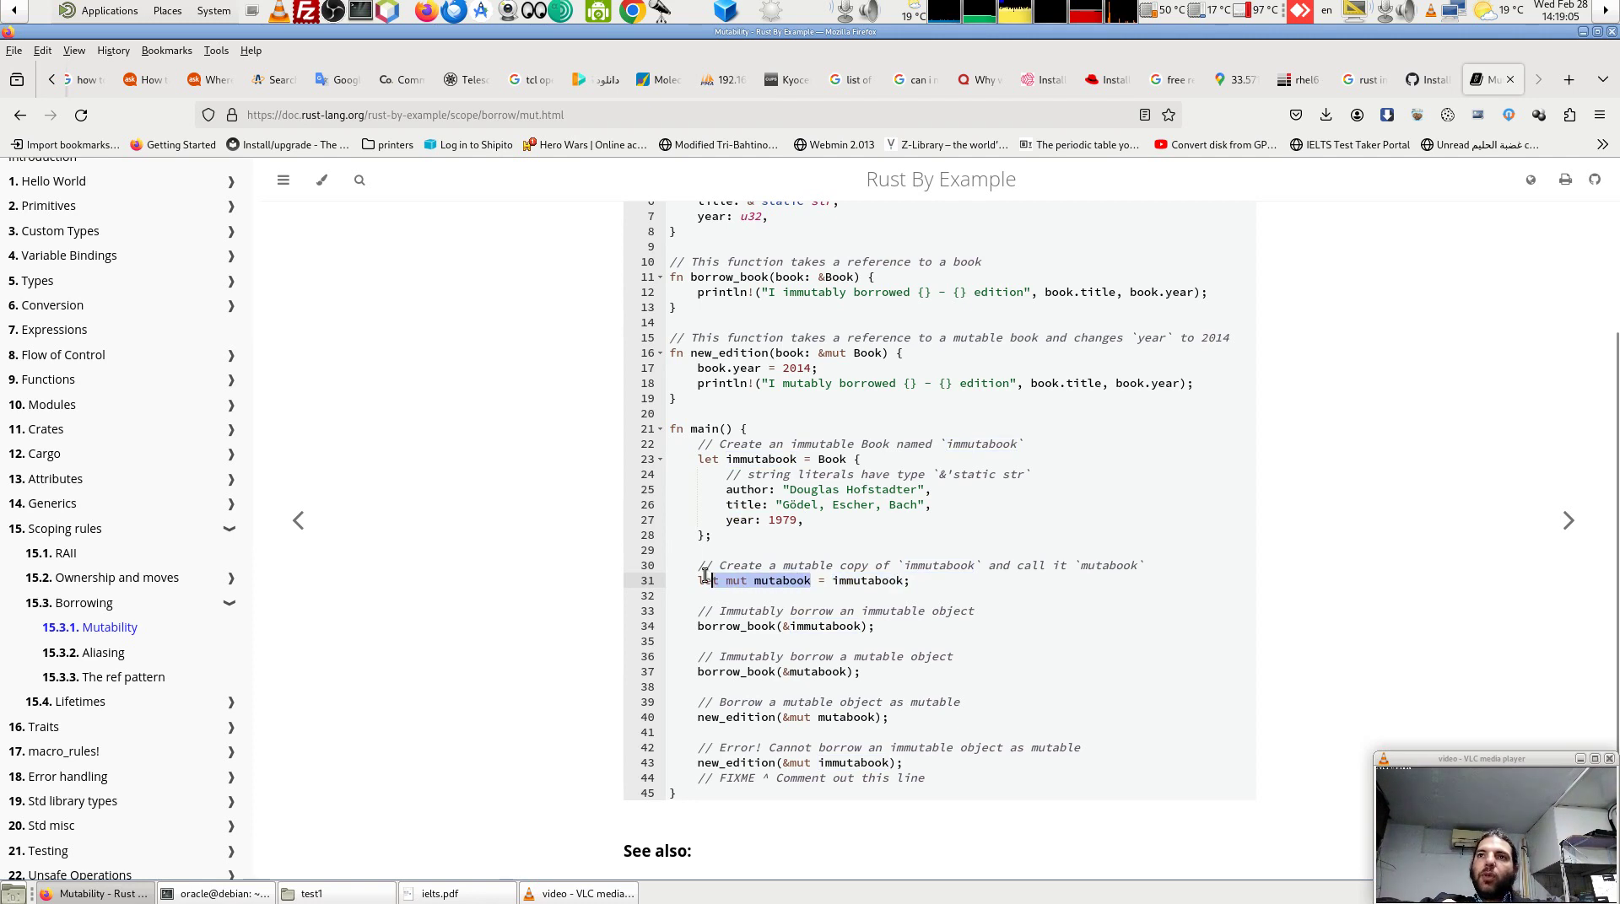
{"action": "double_click", "coordinate": [795, 627]}
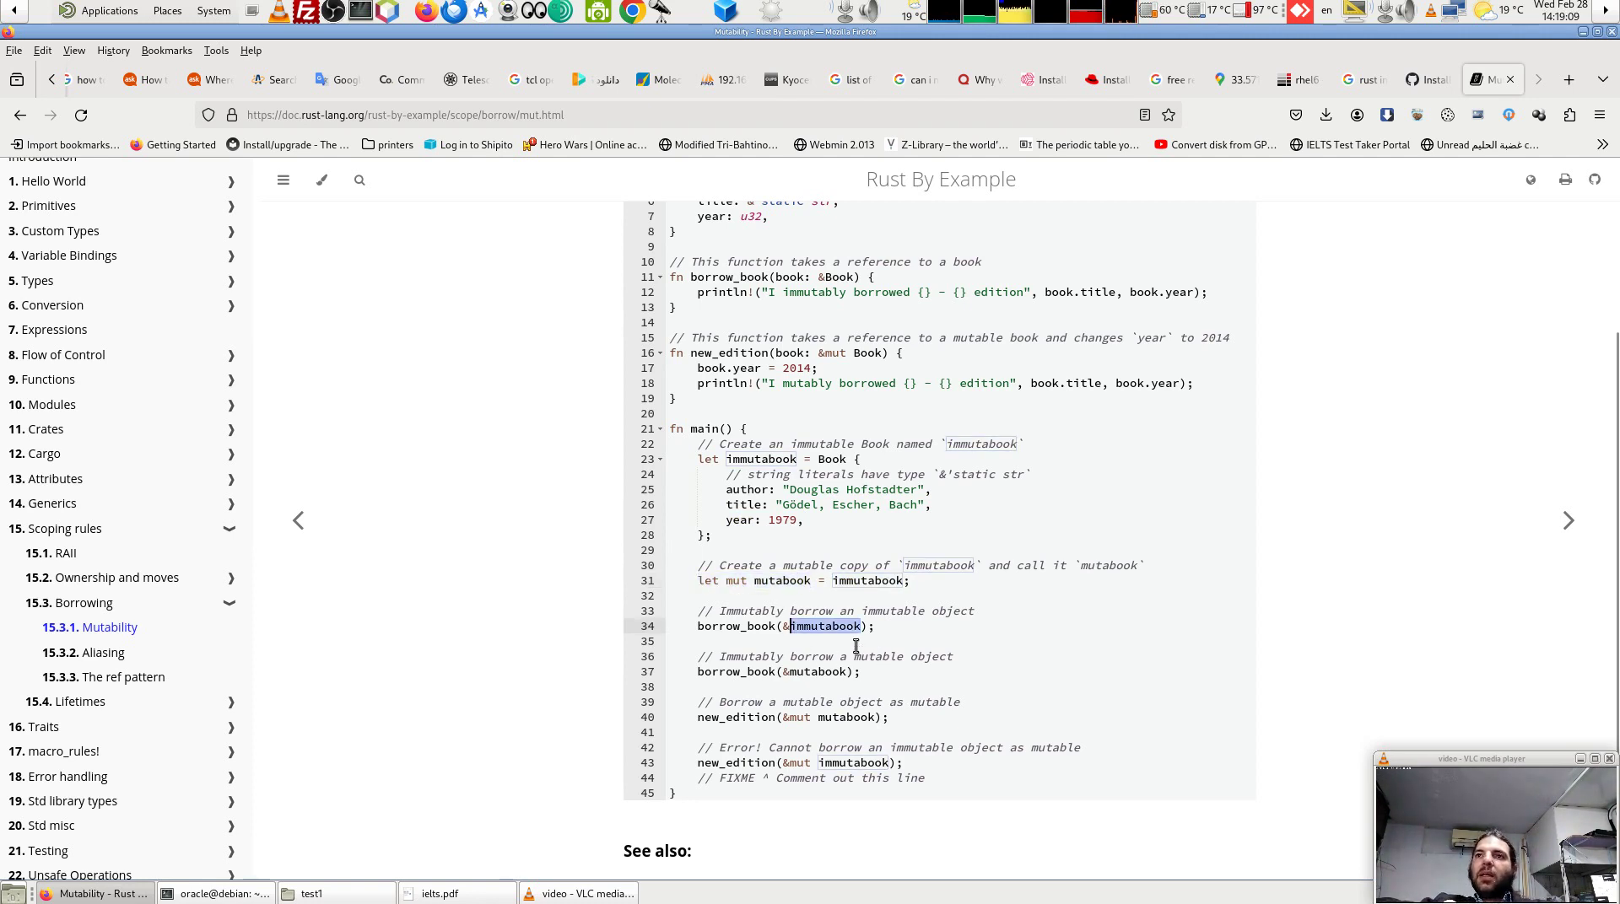
{"action": "double_click", "coordinate": [811, 672]}
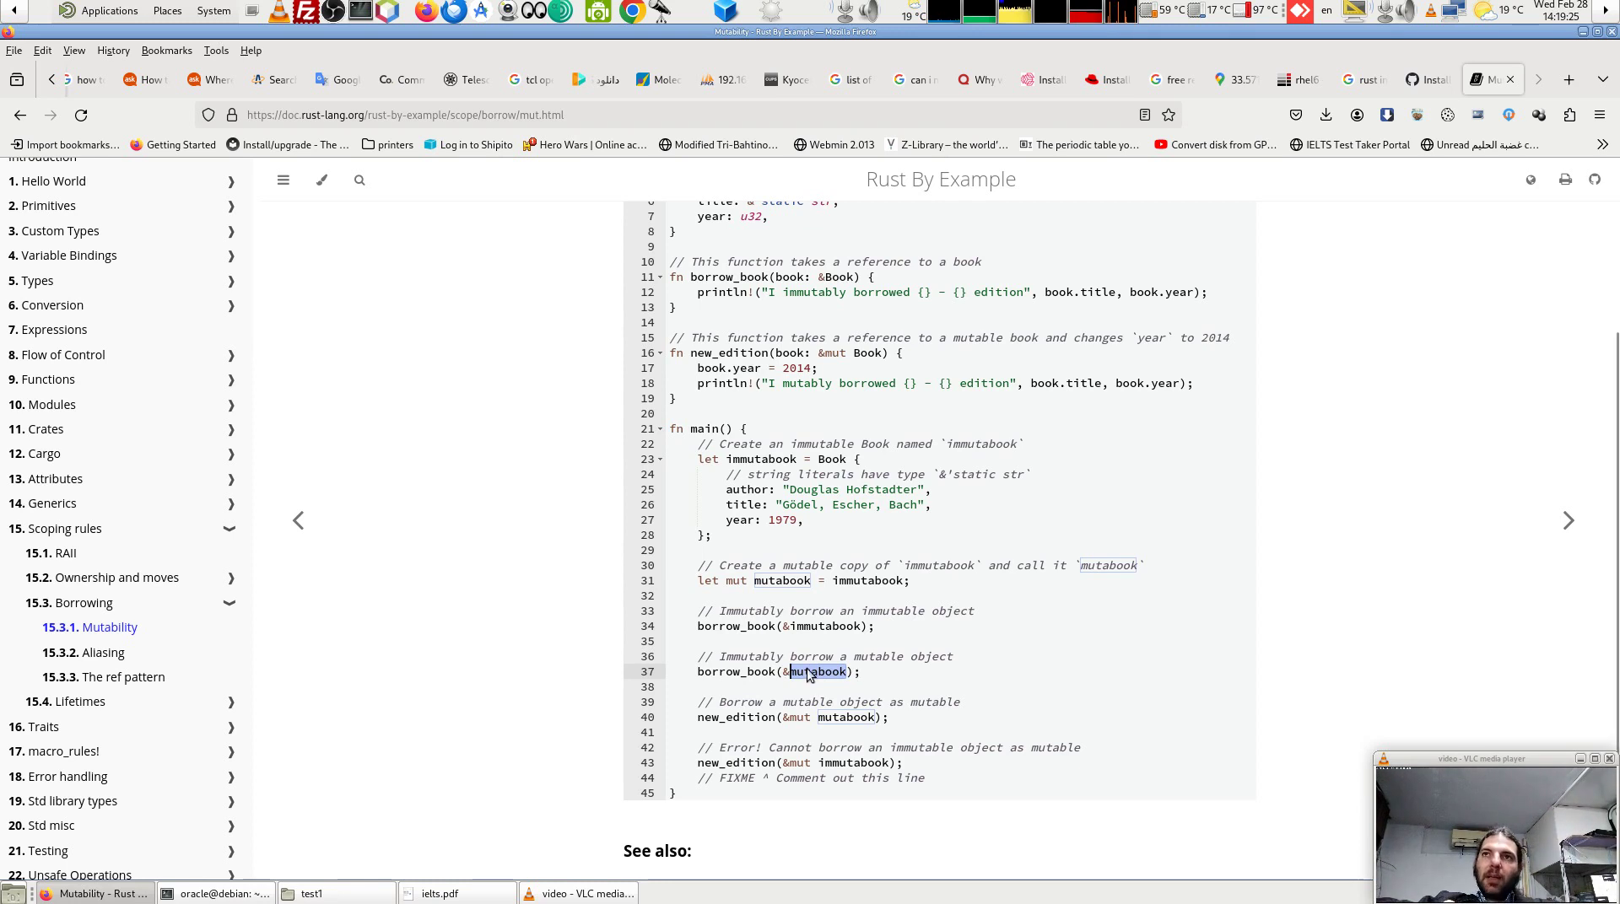
{"action": "double_click", "coordinate": [823, 626]}
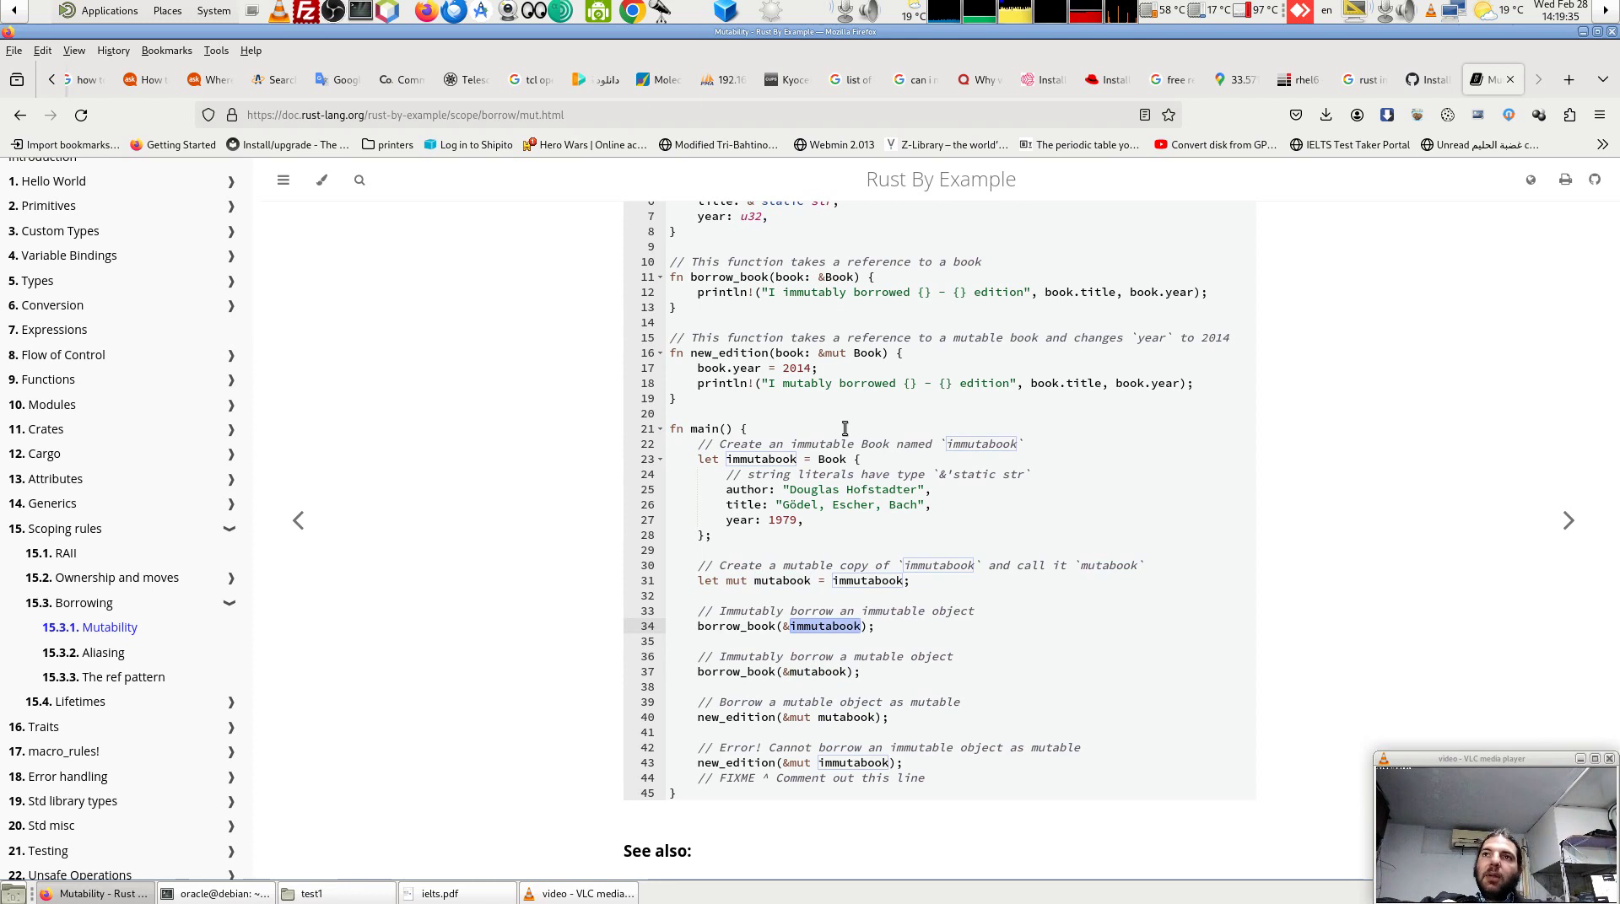
{"action": "double_click", "coordinate": [764, 460]}
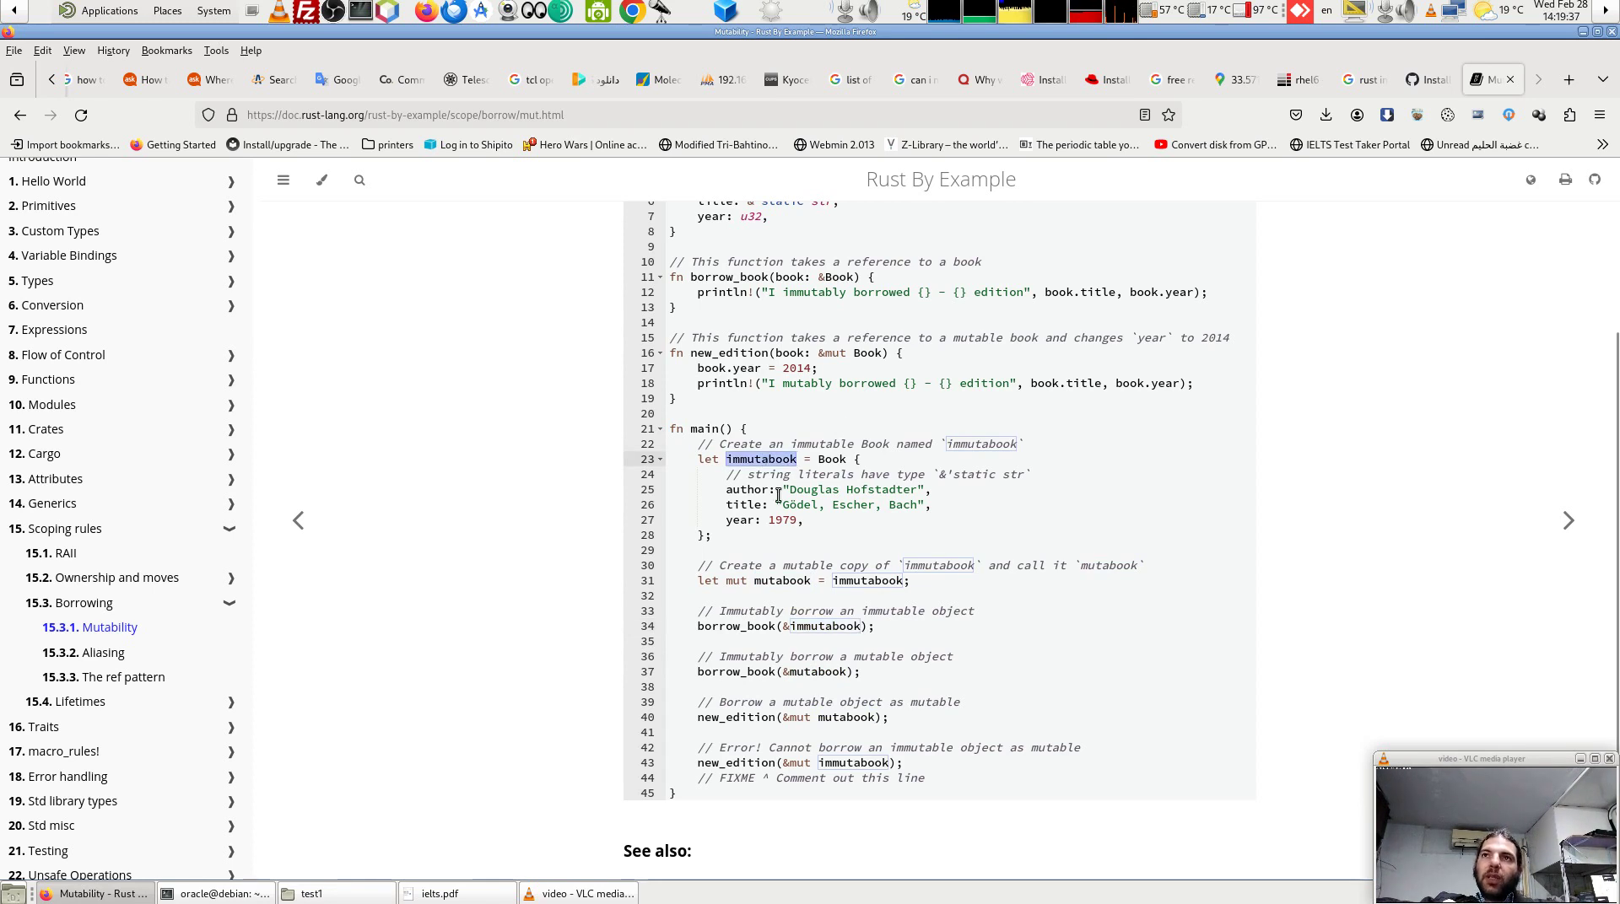
{"action": "double_click", "coordinate": [807, 671]}
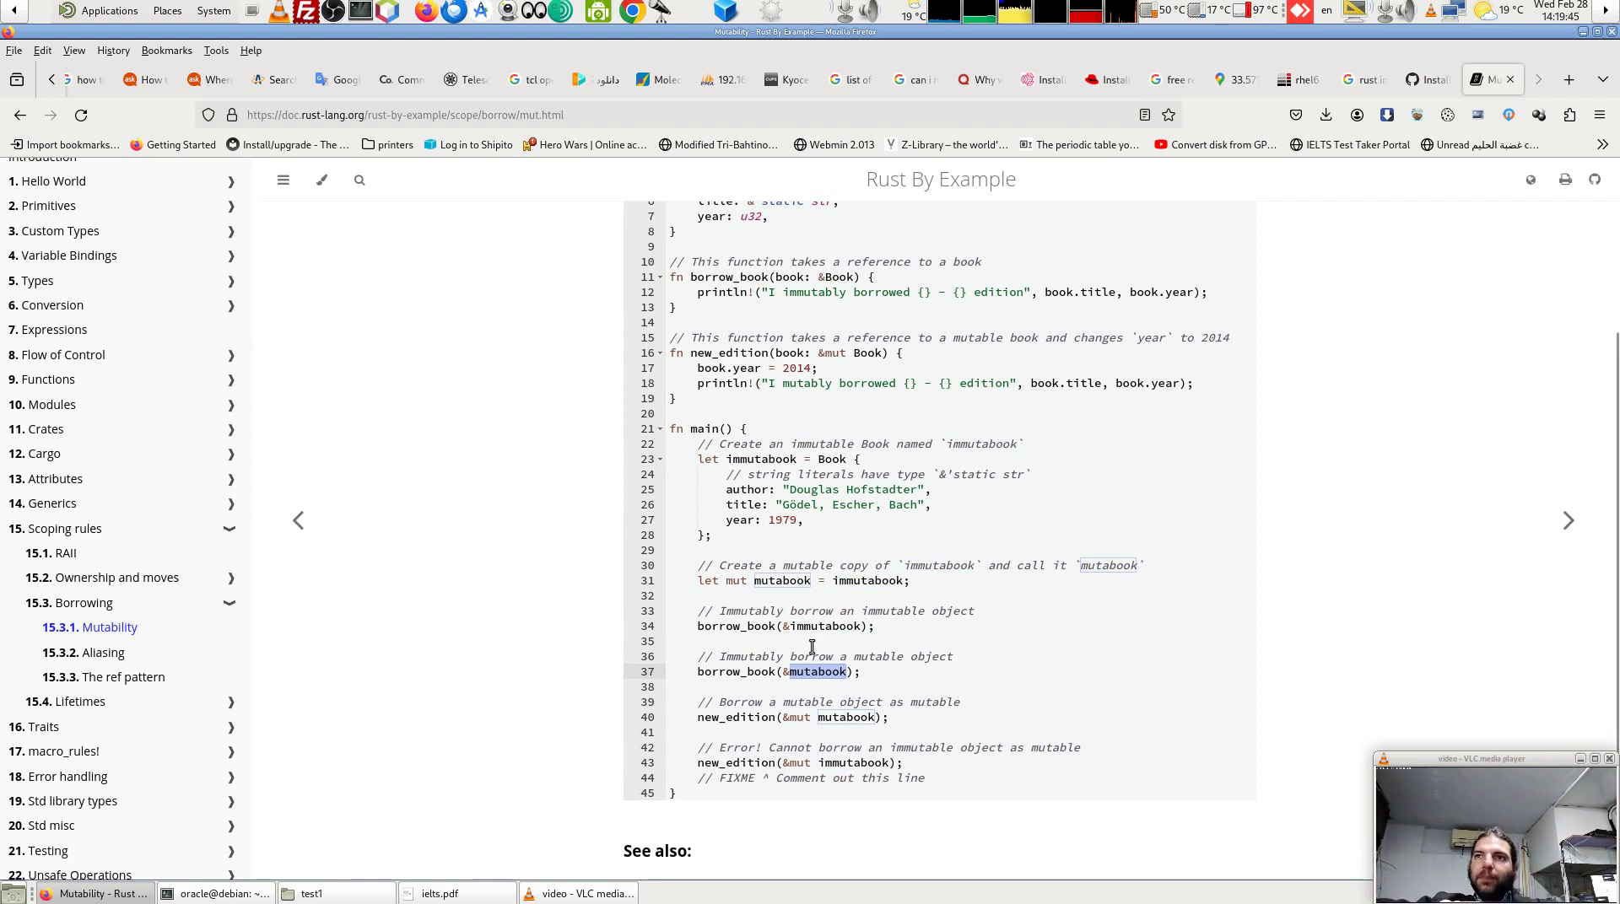
Compare &mut mutabook with &mut immutabook, then prefix line 43's new_edition(&mut immutabook) with //
{"action": "scroll", "coordinate": [812, 645], "scroll_direction": "down", "scroll_amount": 2}
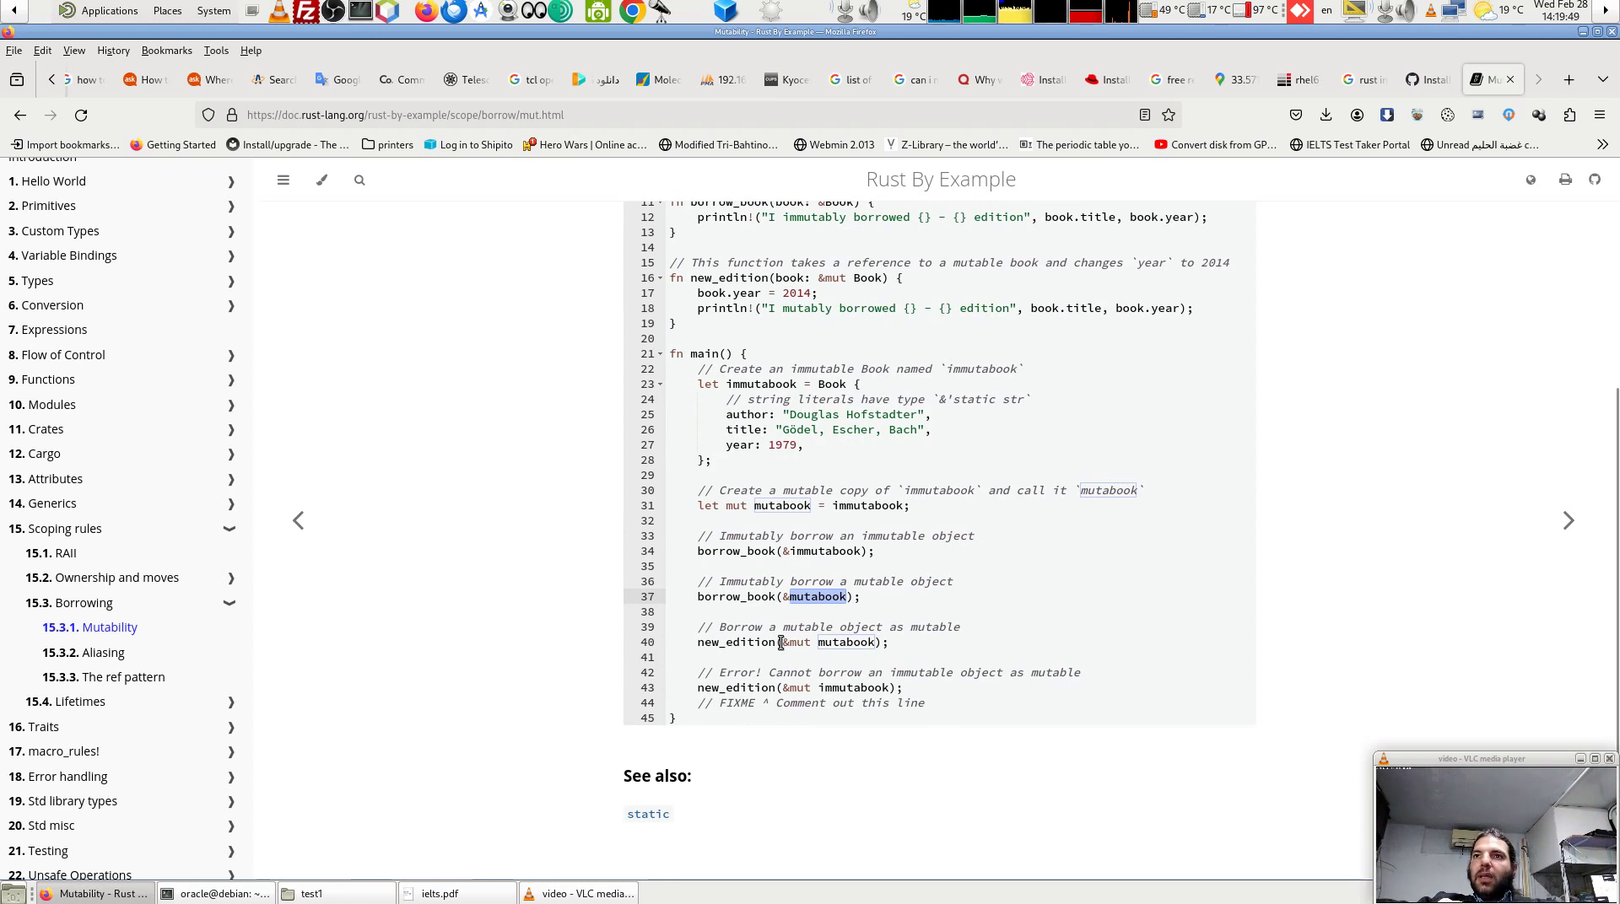
{"action": "left_click_drag", "start_coordinate": [782, 642], "coordinate": [877, 643]}
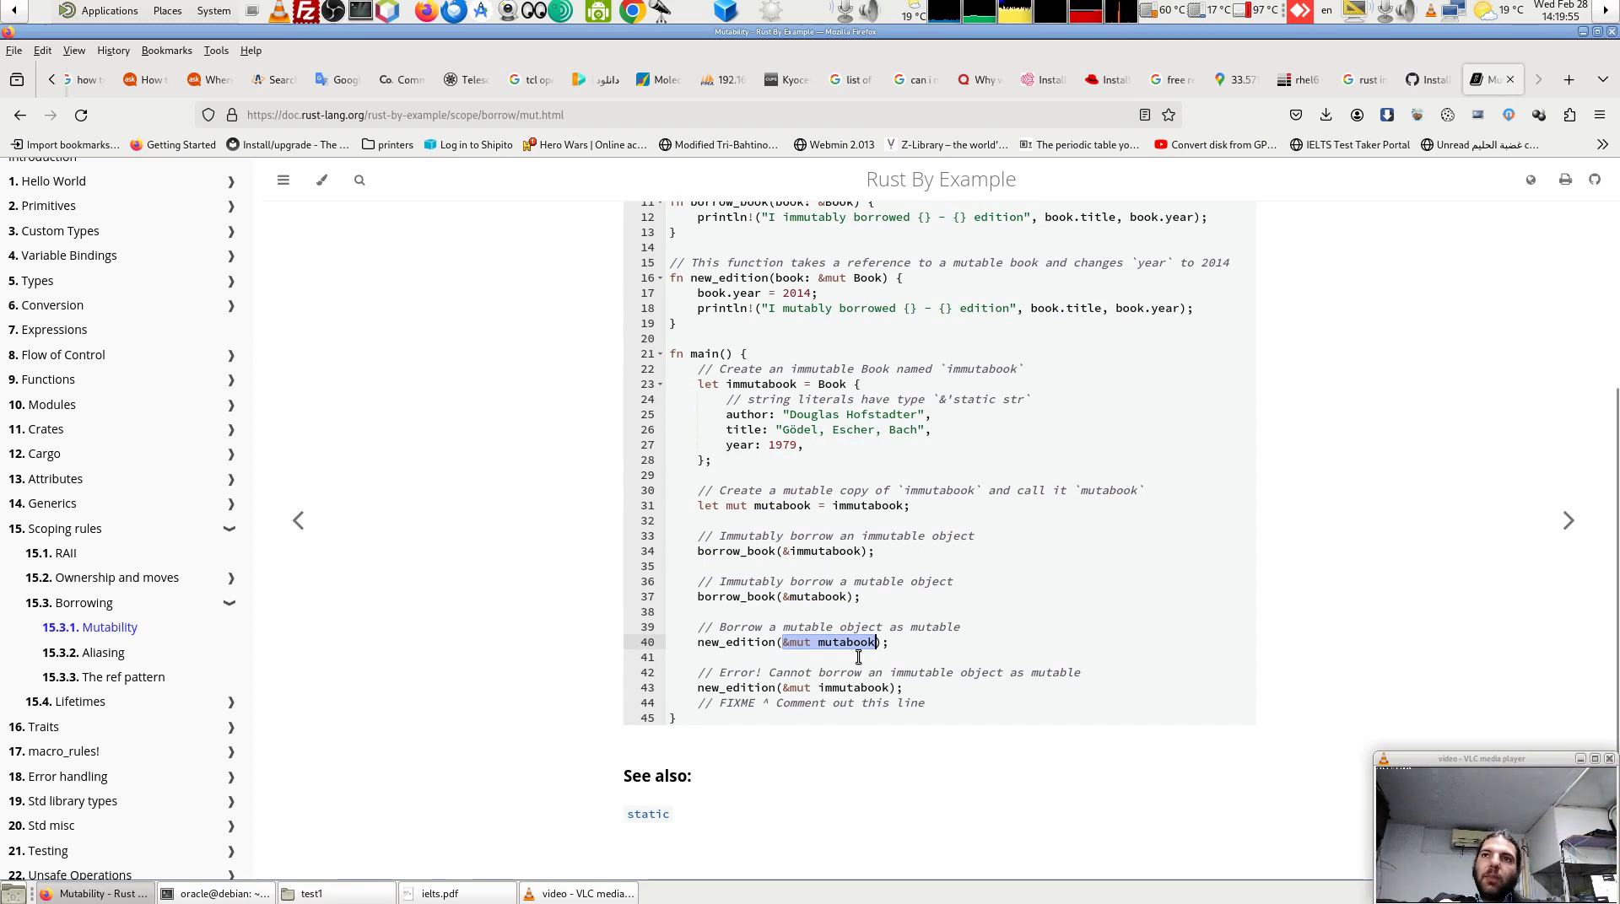
{"action": "mouse_move", "coordinate": [818, 687]}
{"action": "left_mouse_down"}
{"action": "mouse_move", "coordinate": [890, 690]}
{"action": "mouse_move", "coordinate": [783, 687]}
{"action": "left_mouse_up"}
{"action": "left_click", "coordinate": [817, 690]}
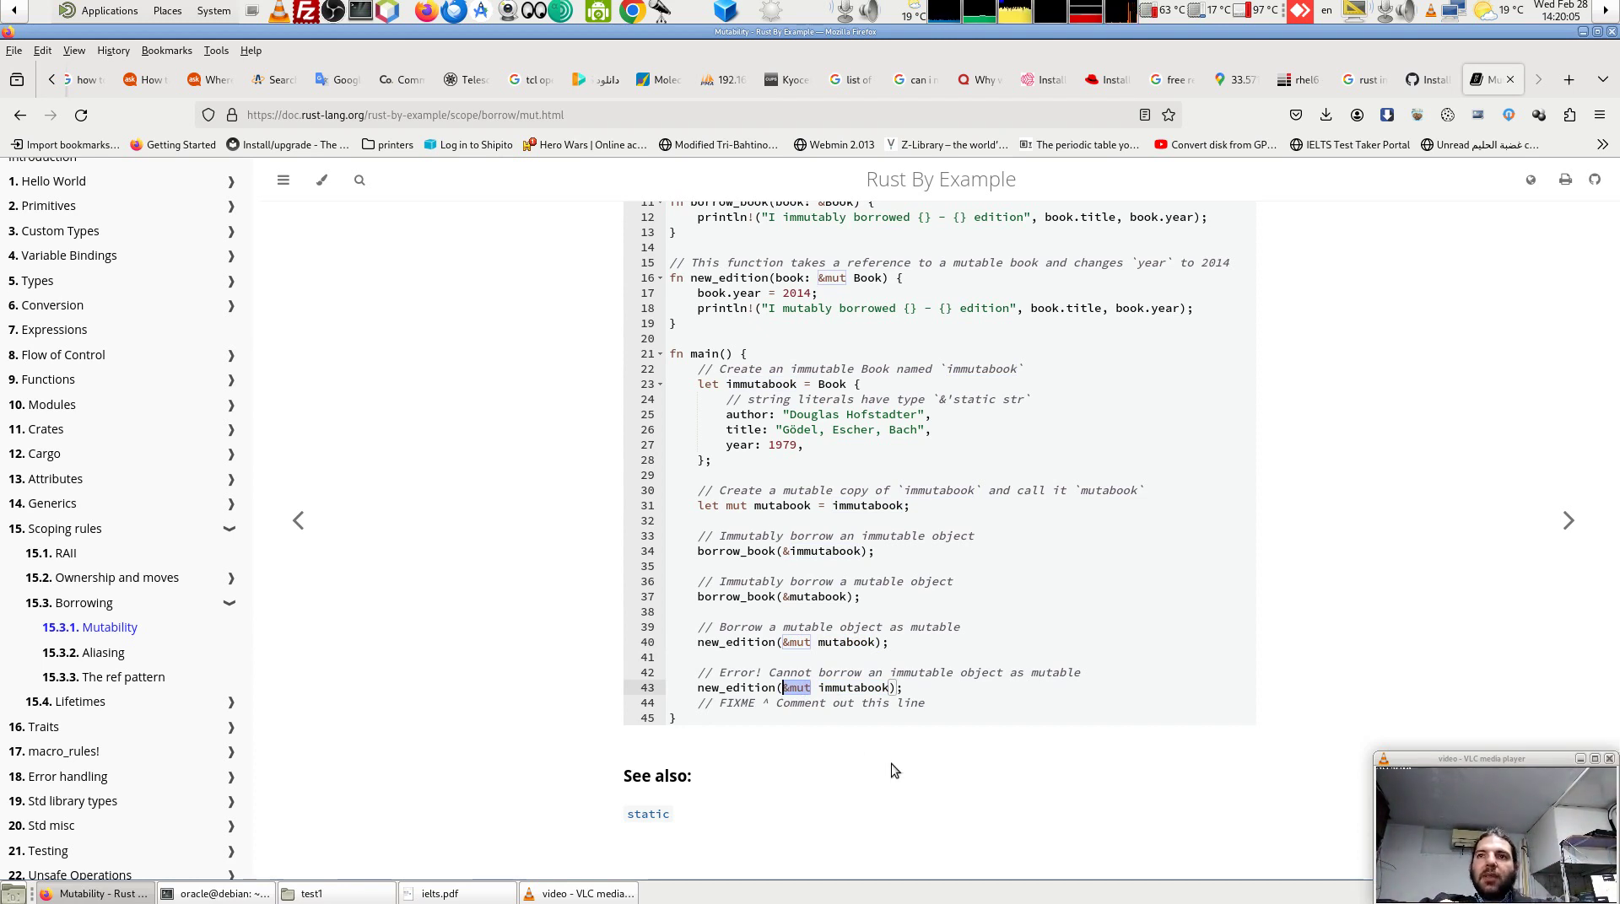
{"action": "left_click", "coordinate": [694, 691]}
{"action": "type", "text": "//"}
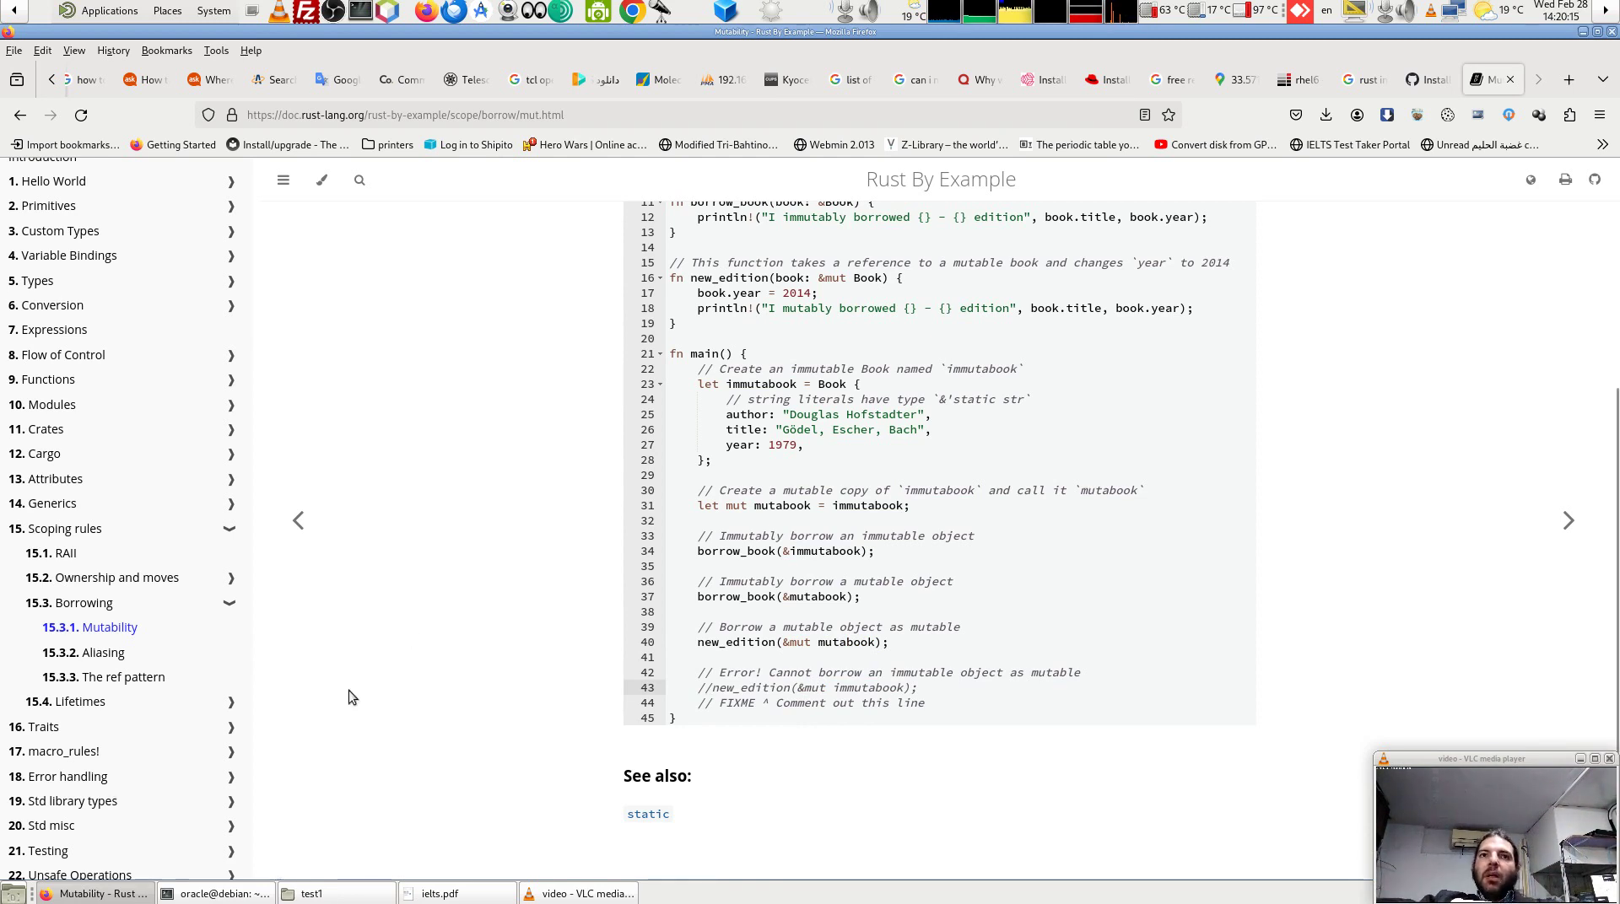
Open 15.3.2 Aliasing and scroll through its Point example, then back up
{"action": "left_click", "coordinate": [93, 653]}
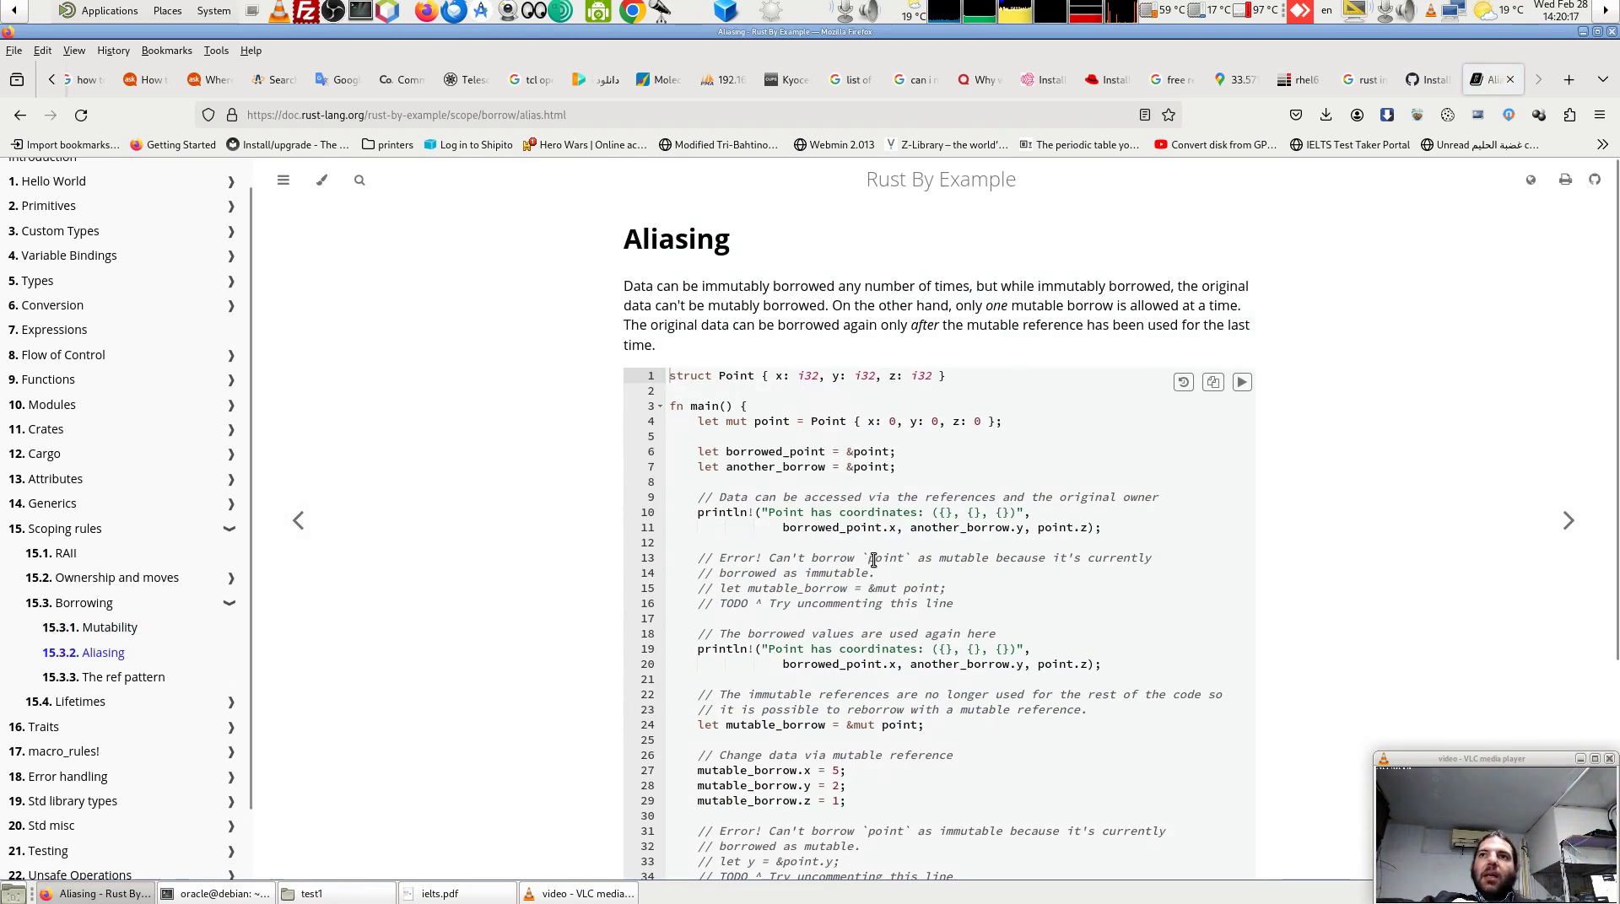
{"action": "scroll", "coordinate": [1070, 638], "scroll_direction": "down", "scroll_amount": 5}
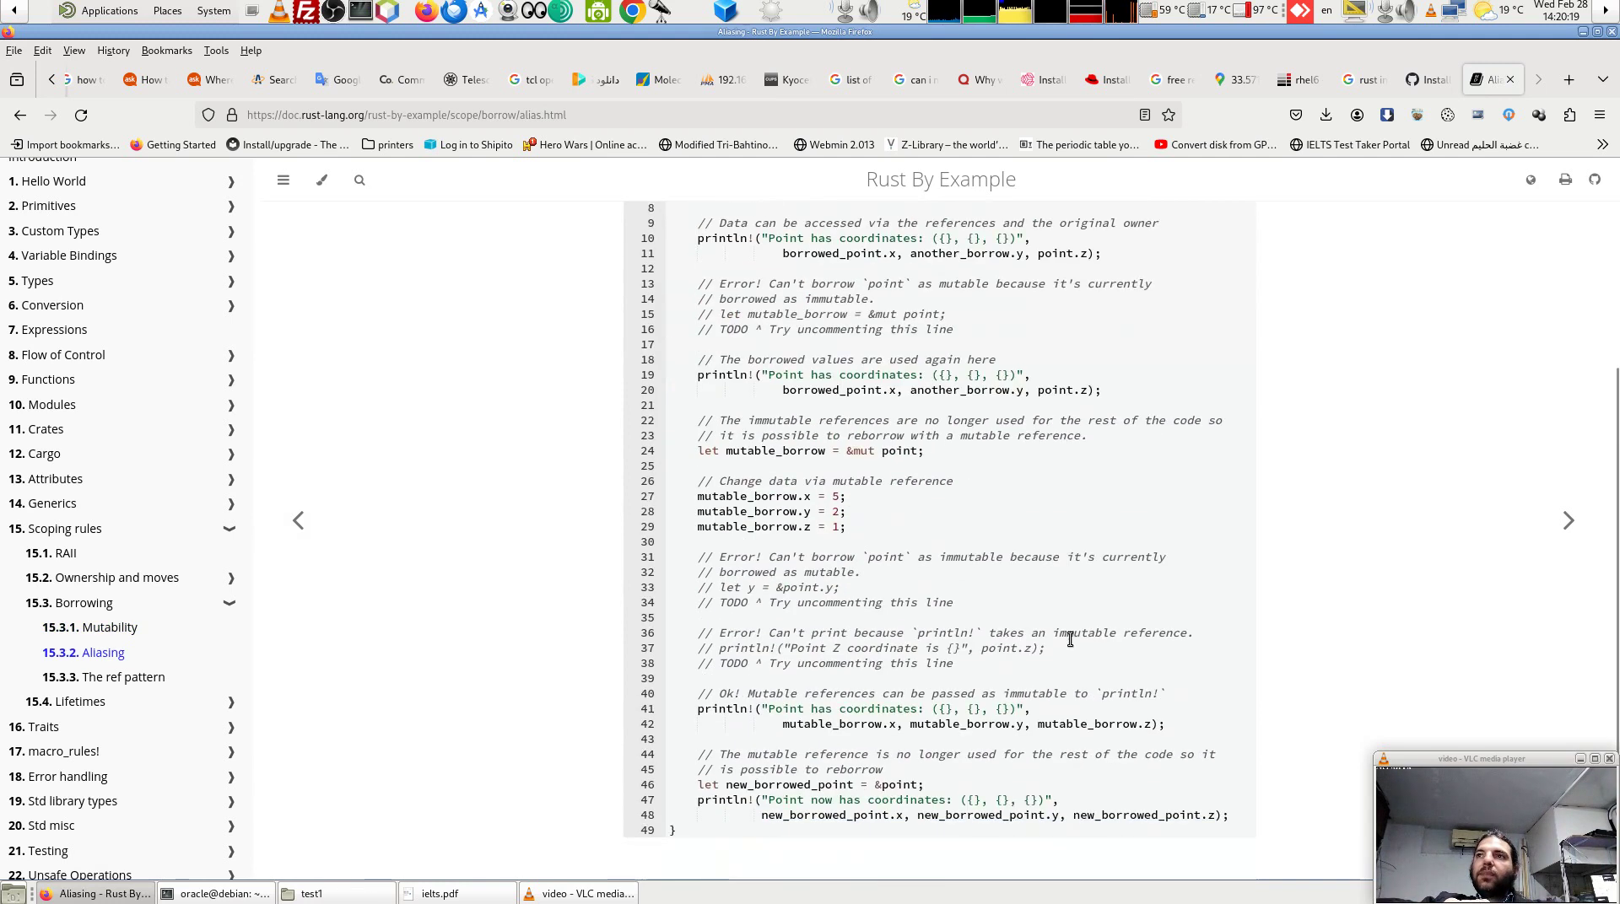
{"action": "scroll", "coordinate": [993, 667], "scroll_direction": "up", "scroll_amount": 5}
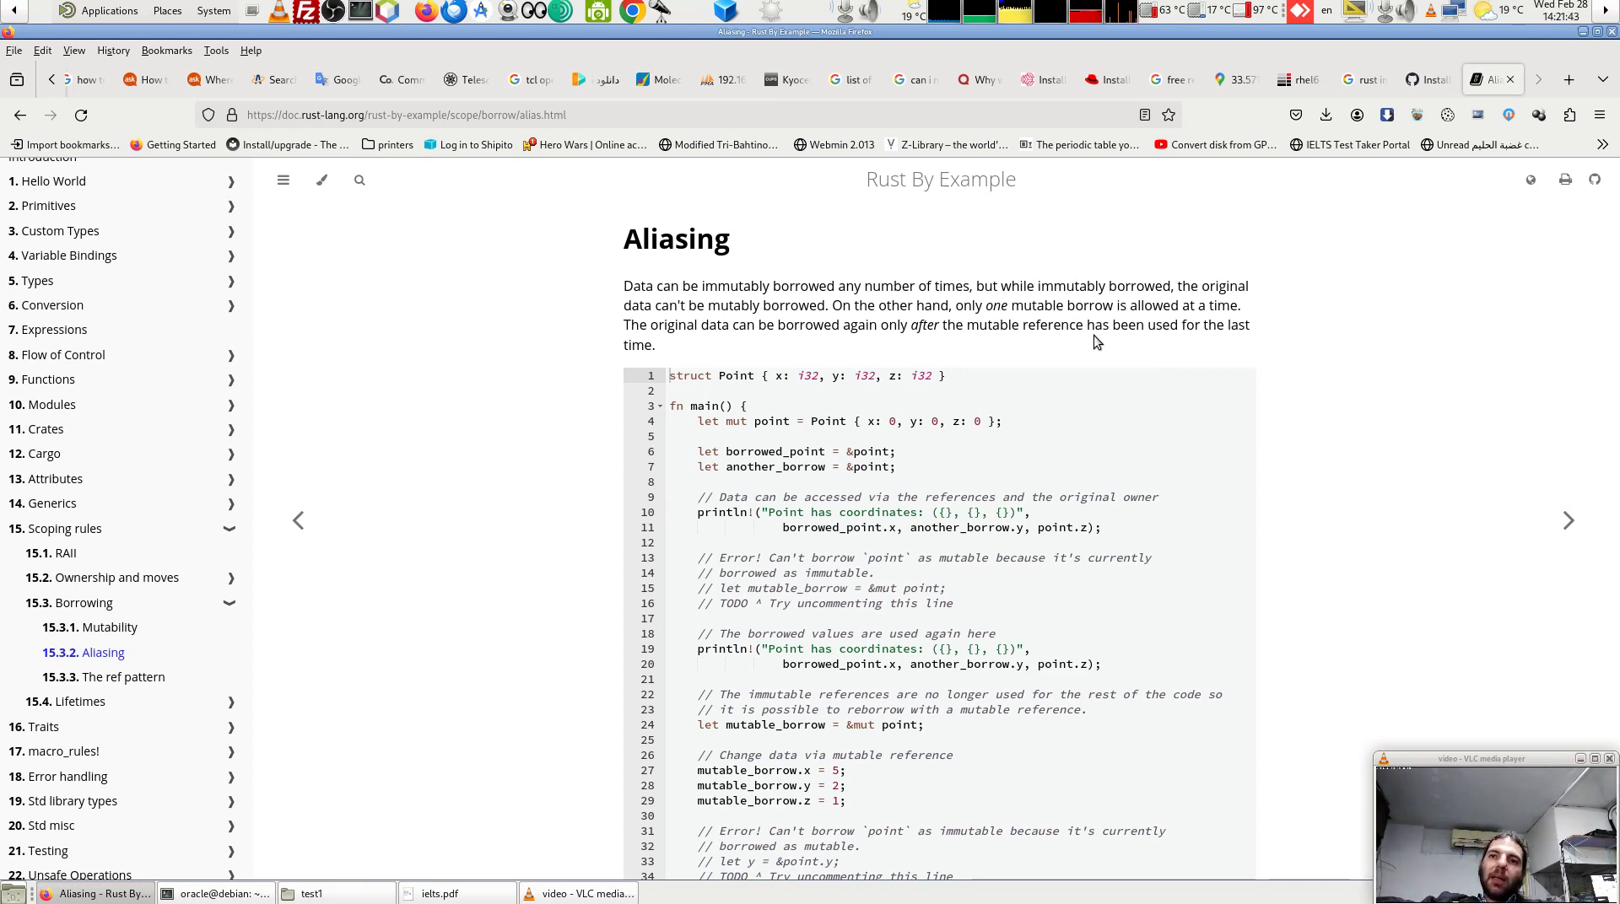
{"action": "mouse_move", "coordinate": [936, 570]}
{"action": "left_click", "coordinate": [694, 467]}
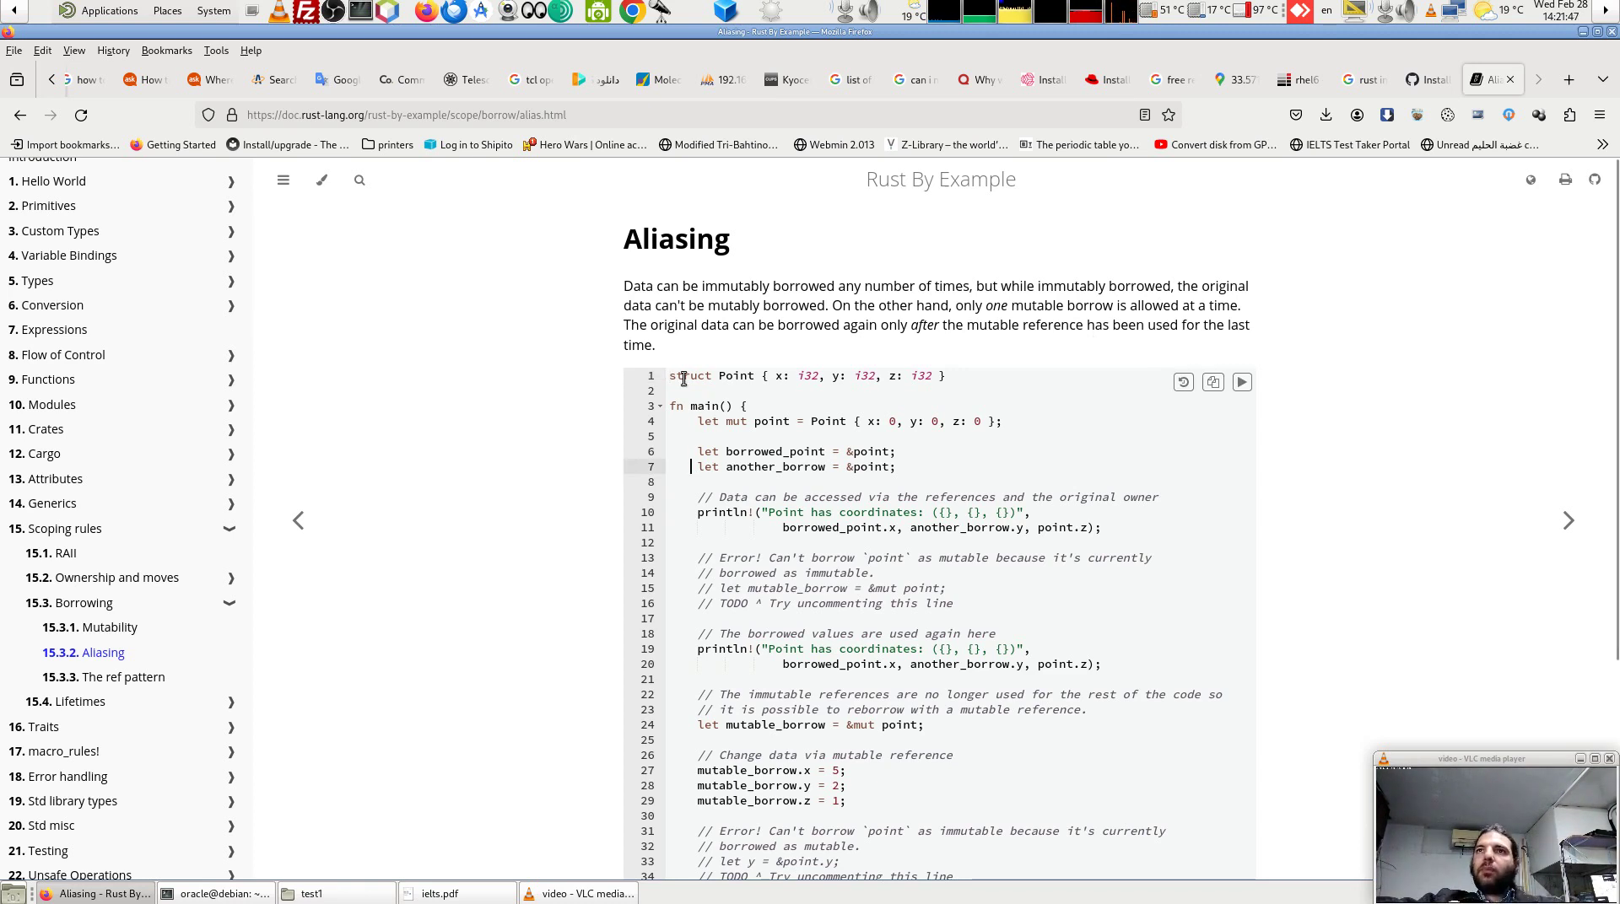
{"action": "left_click_drag", "start_coordinate": [962, 377], "coordinate": [628, 379]}
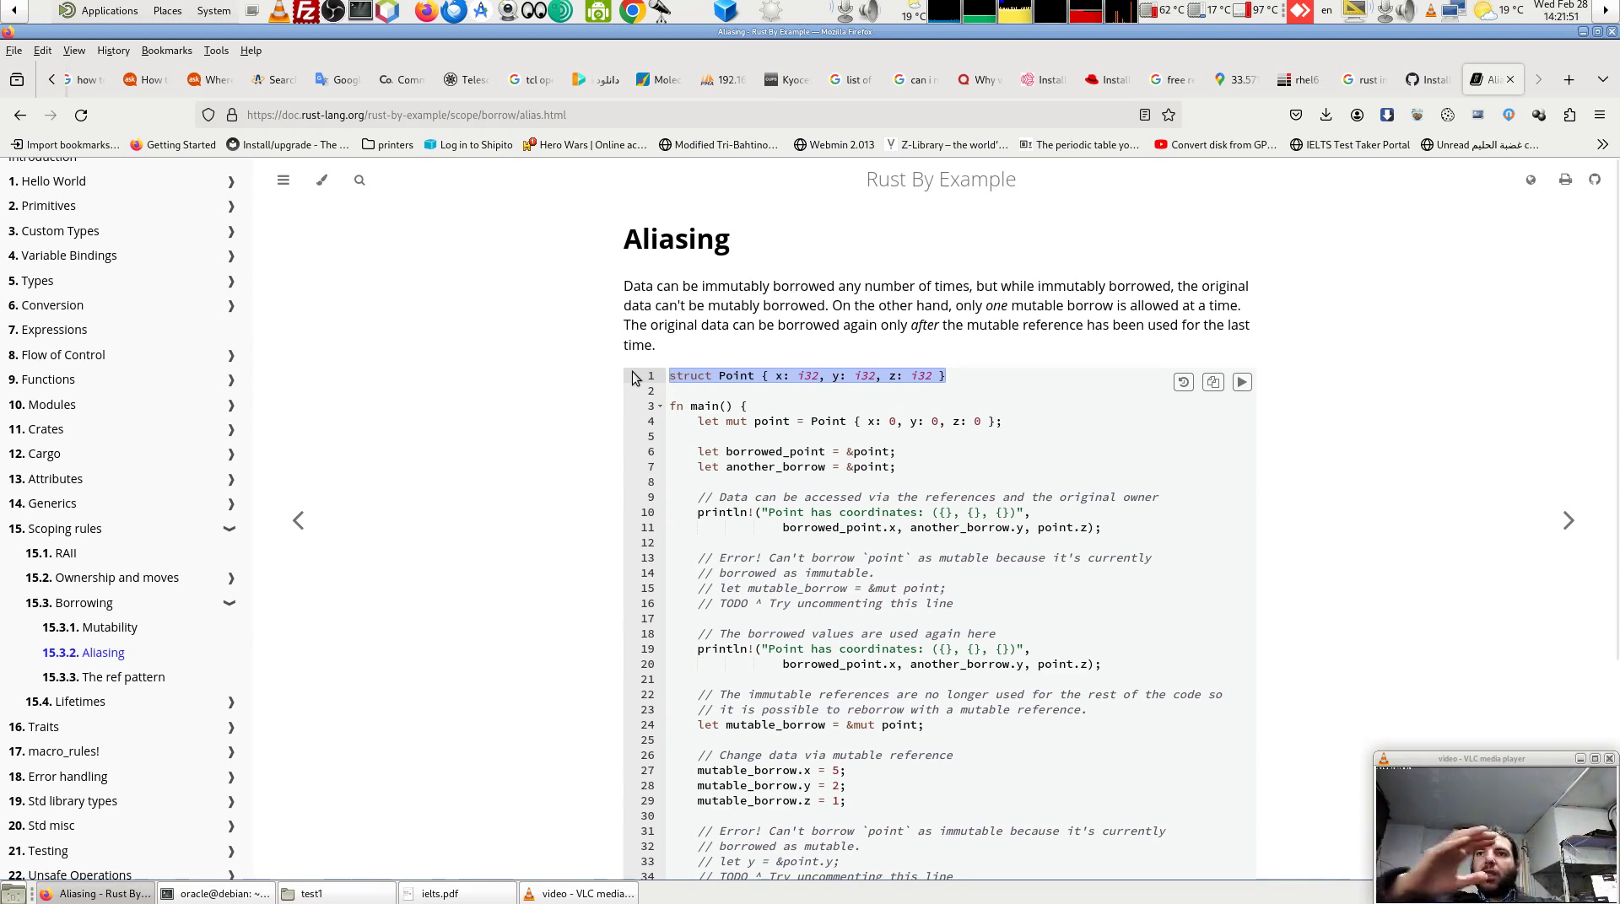
{"action": "left_click", "coordinate": [798, 395]}
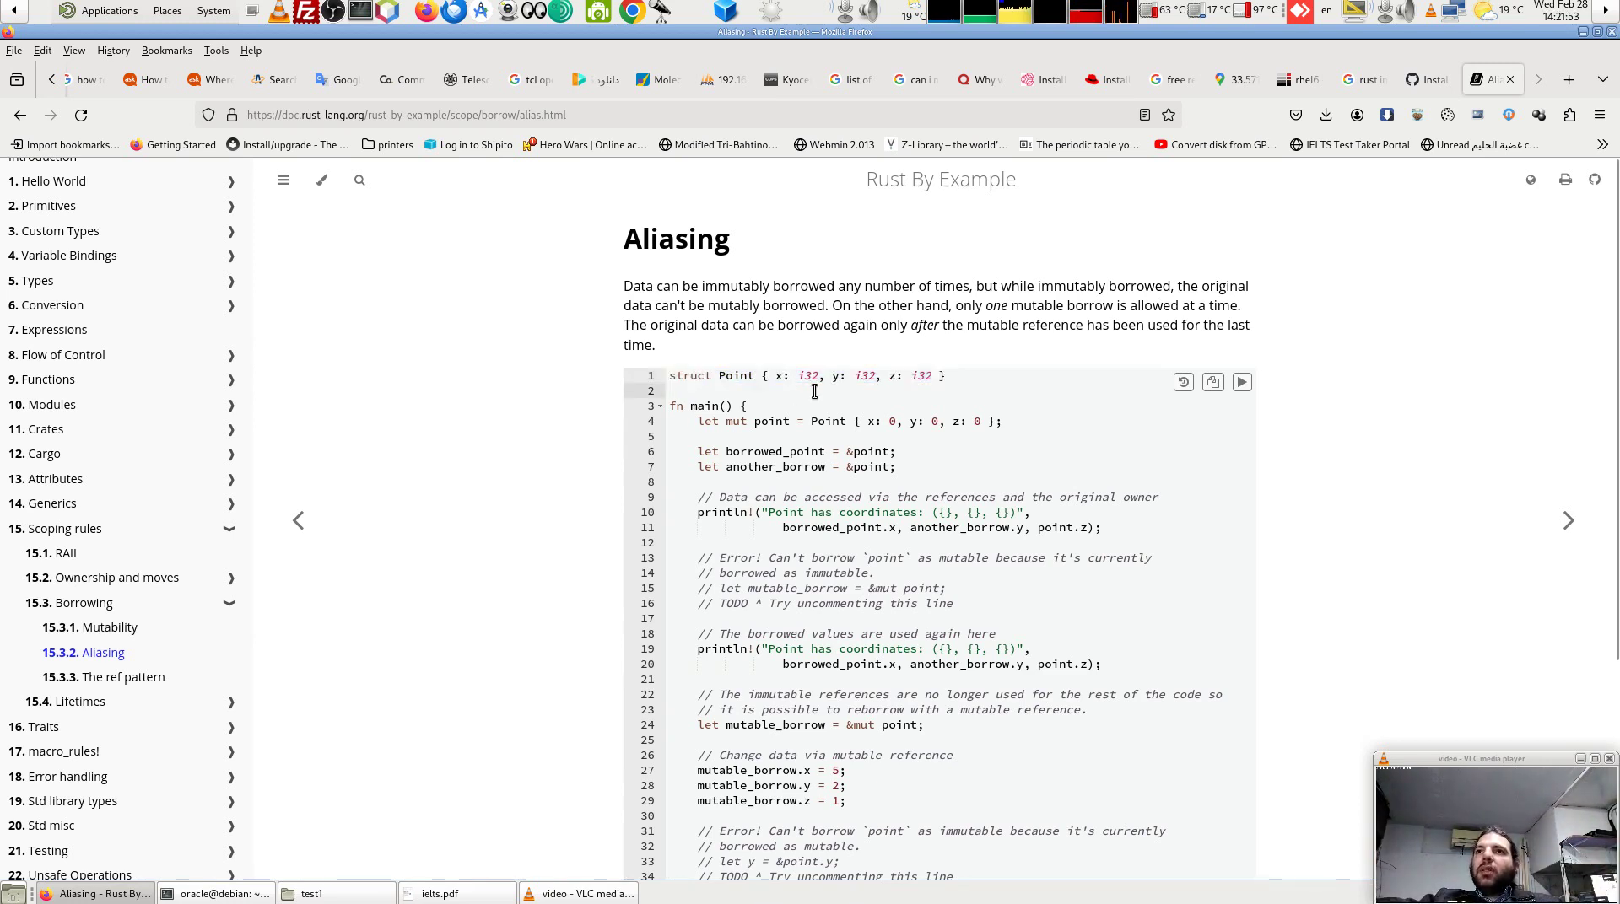
{"action": "left_click_drag", "start_coordinate": [764, 377], "coordinate": [946, 377]}
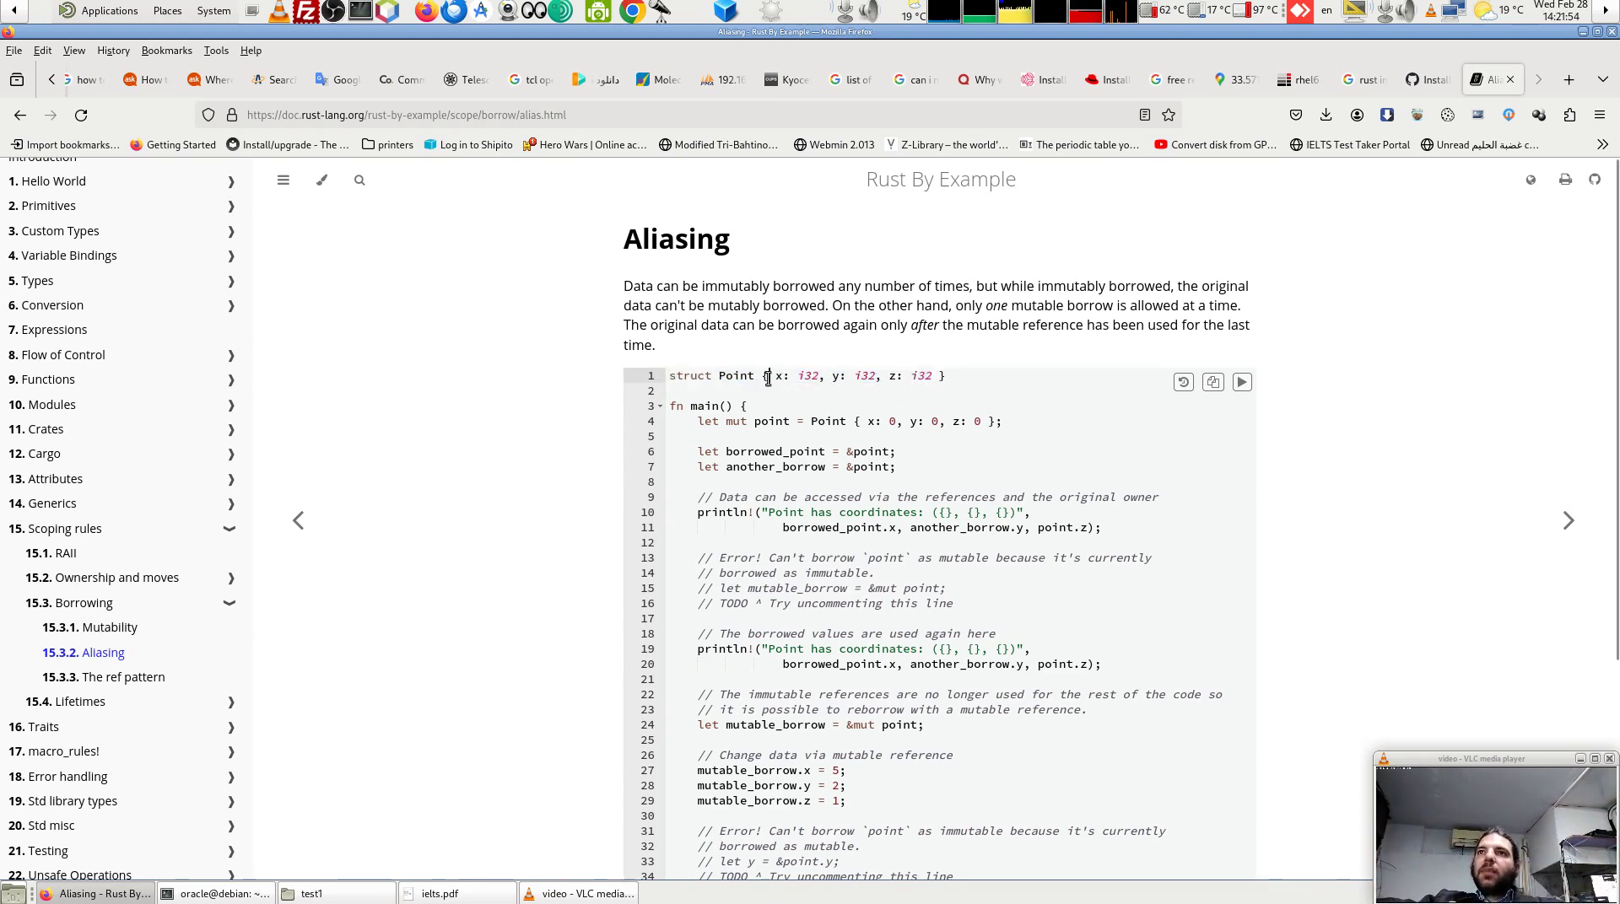
{"action": "left_click", "coordinate": [939, 395]}
{"action": "left_click_drag", "start_coordinate": [690, 420], "coordinate": [1004, 421]}
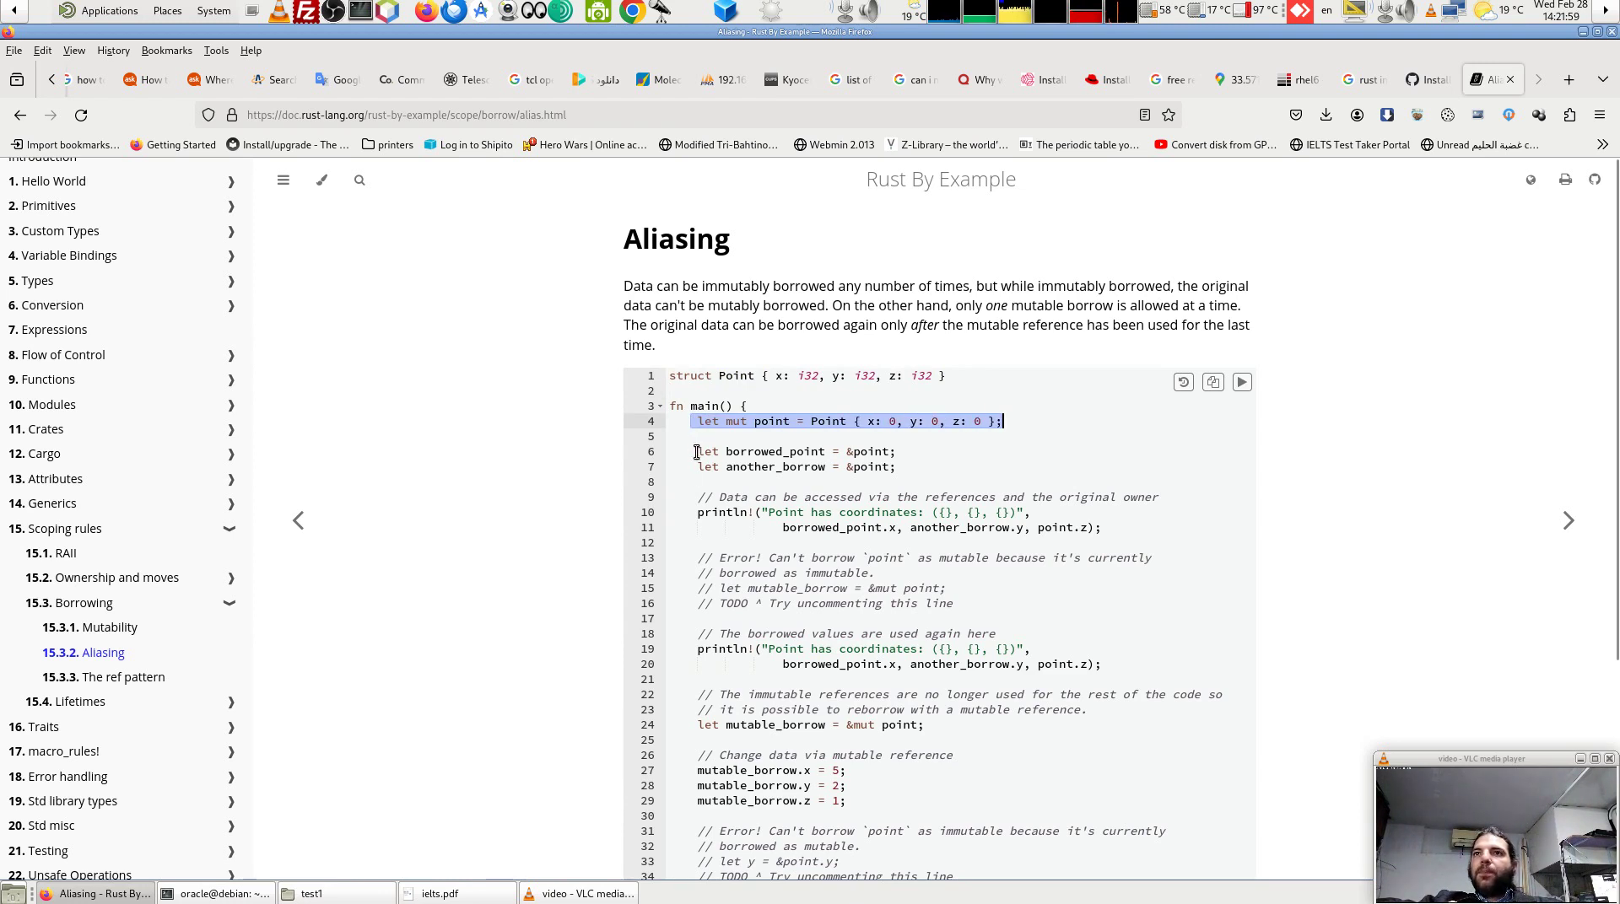
{"action": "left_click_drag", "start_coordinate": [697, 452], "coordinate": [904, 452]}
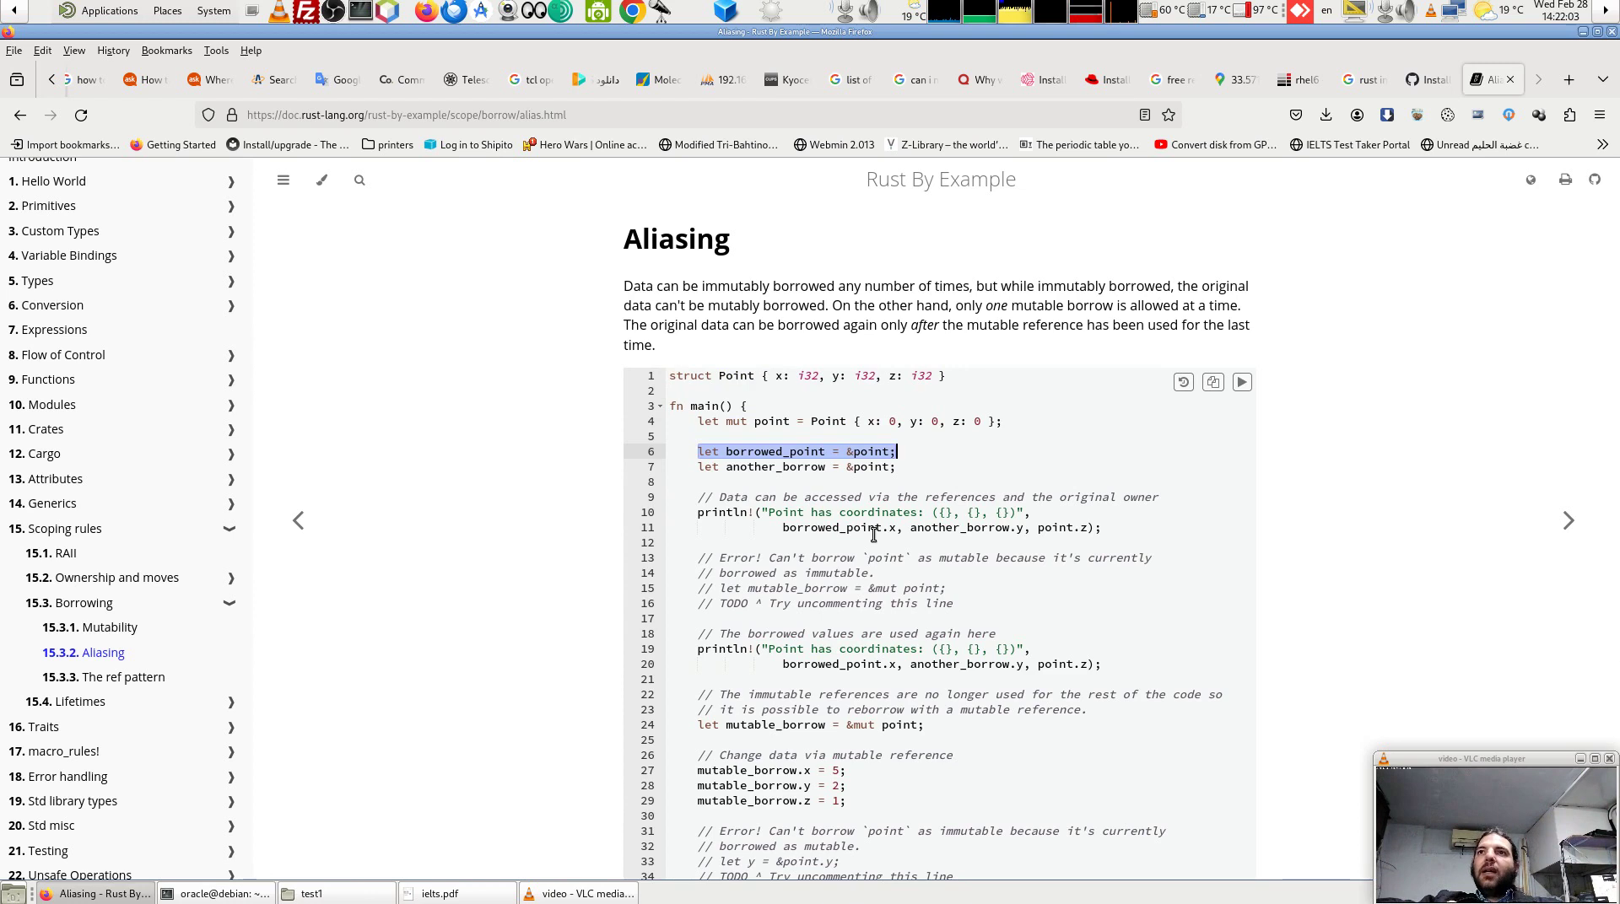
{"action": "left_click", "coordinate": [853, 438]}
{"action": "left_click_drag", "start_coordinate": [856, 453], "coordinate": [847, 455]}
{"action": "left_click", "coordinate": [847, 456]}
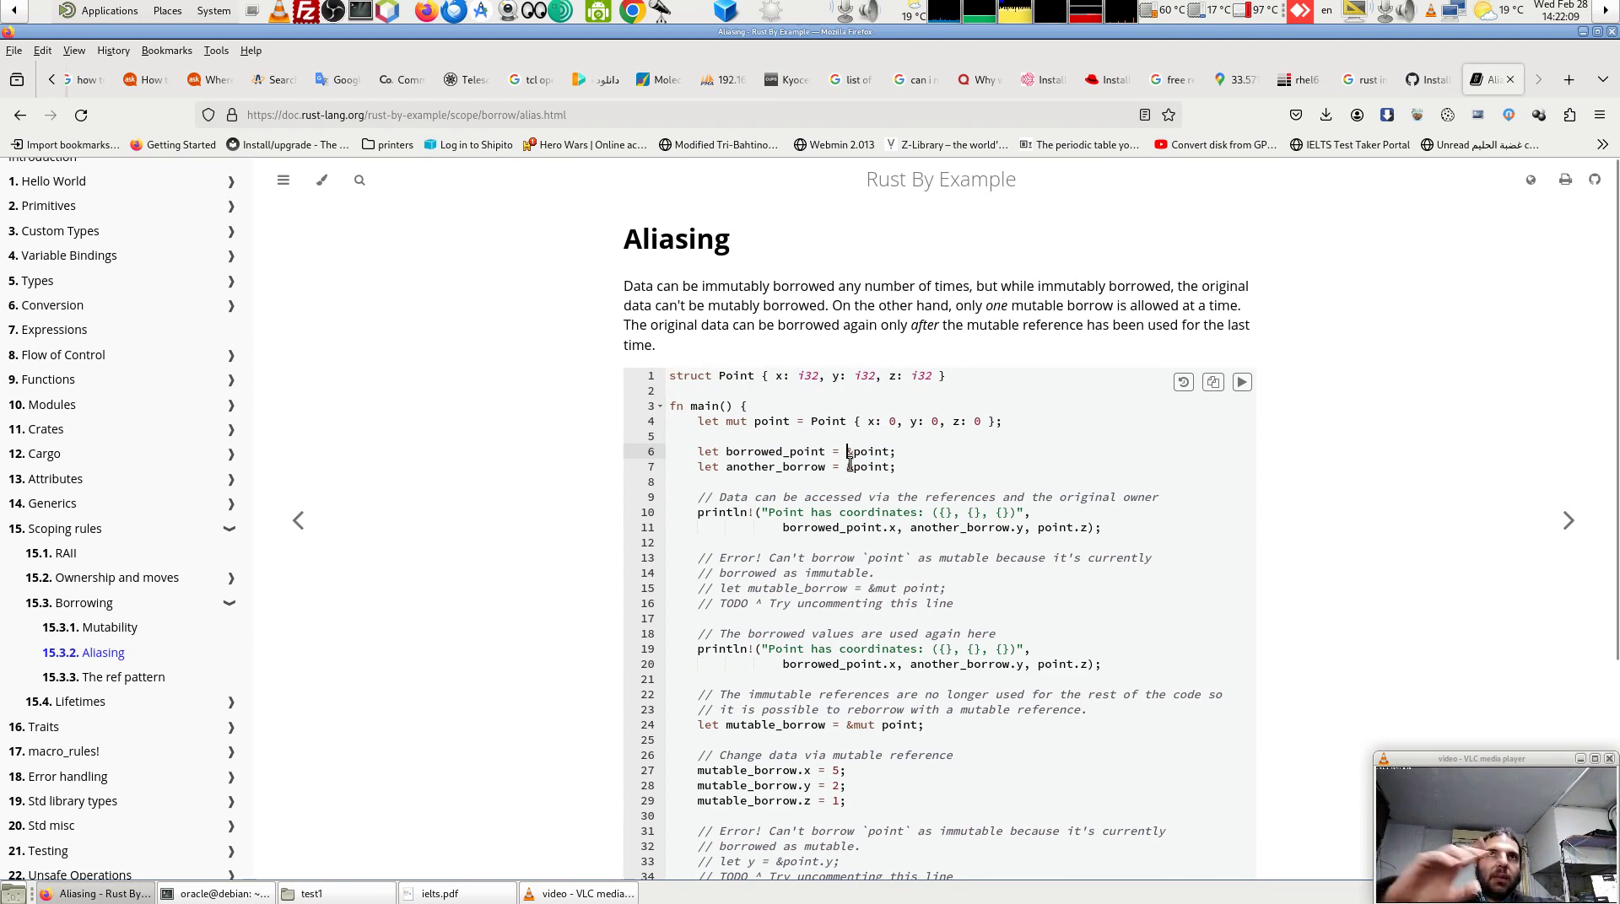
{"action": "left_click_drag", "start_coordinate": [896, 466], "coordinate": [690, 468]}
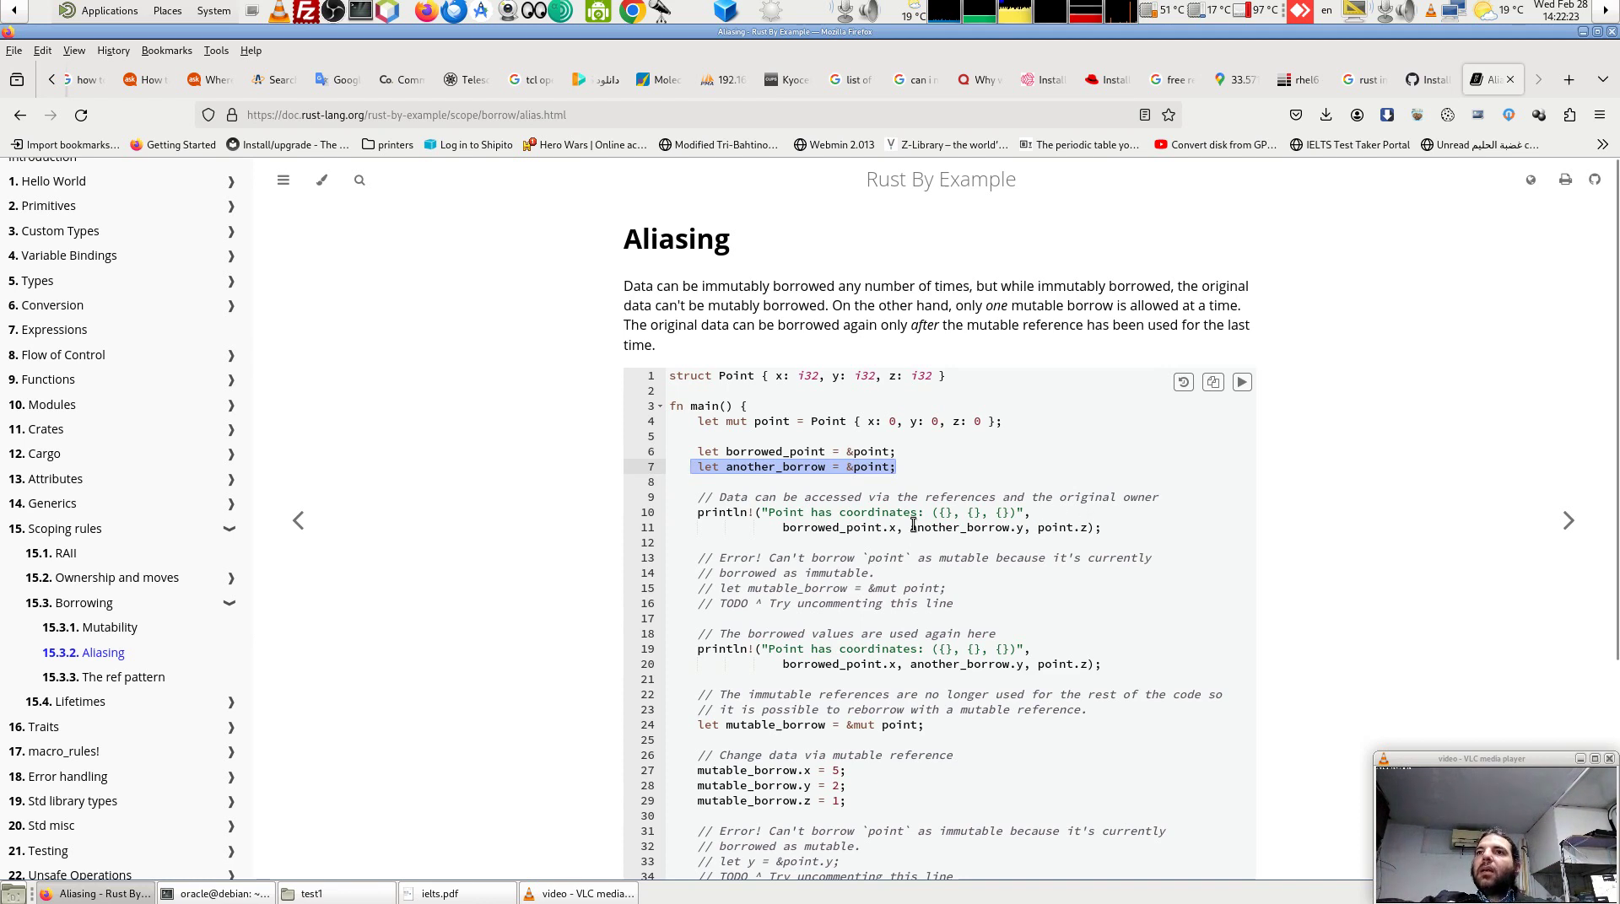
{"action": "left_click", "coordinate": [943, 497]}
{"action": "double_click", "coordinate": [943, 497]}
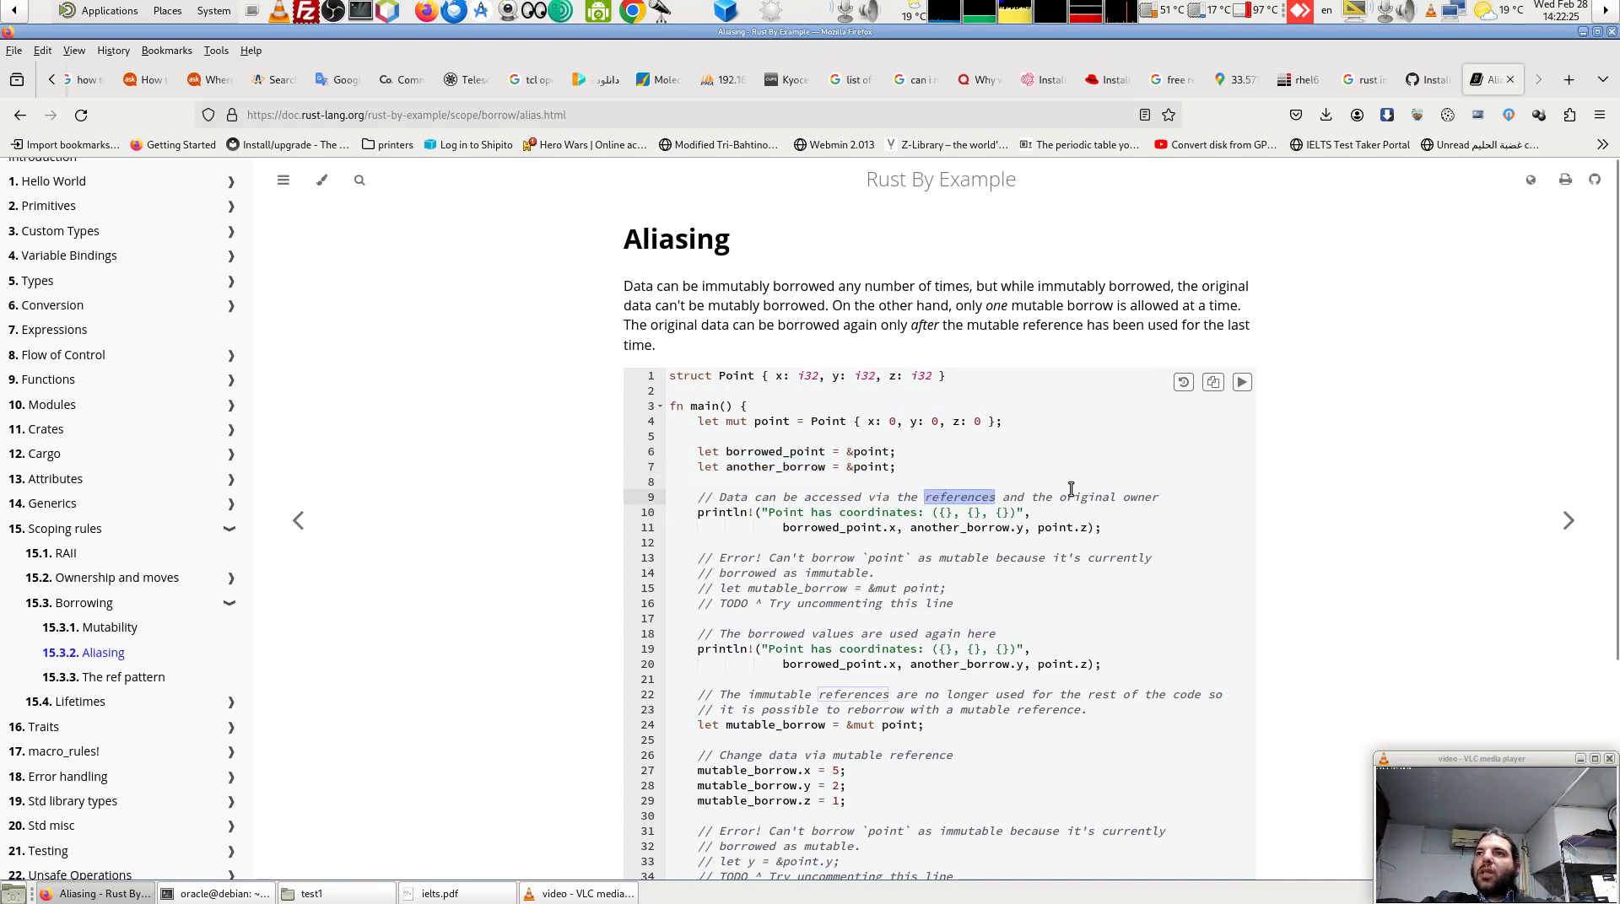
{"action": "double_click", "coordinate": [763, 421]}
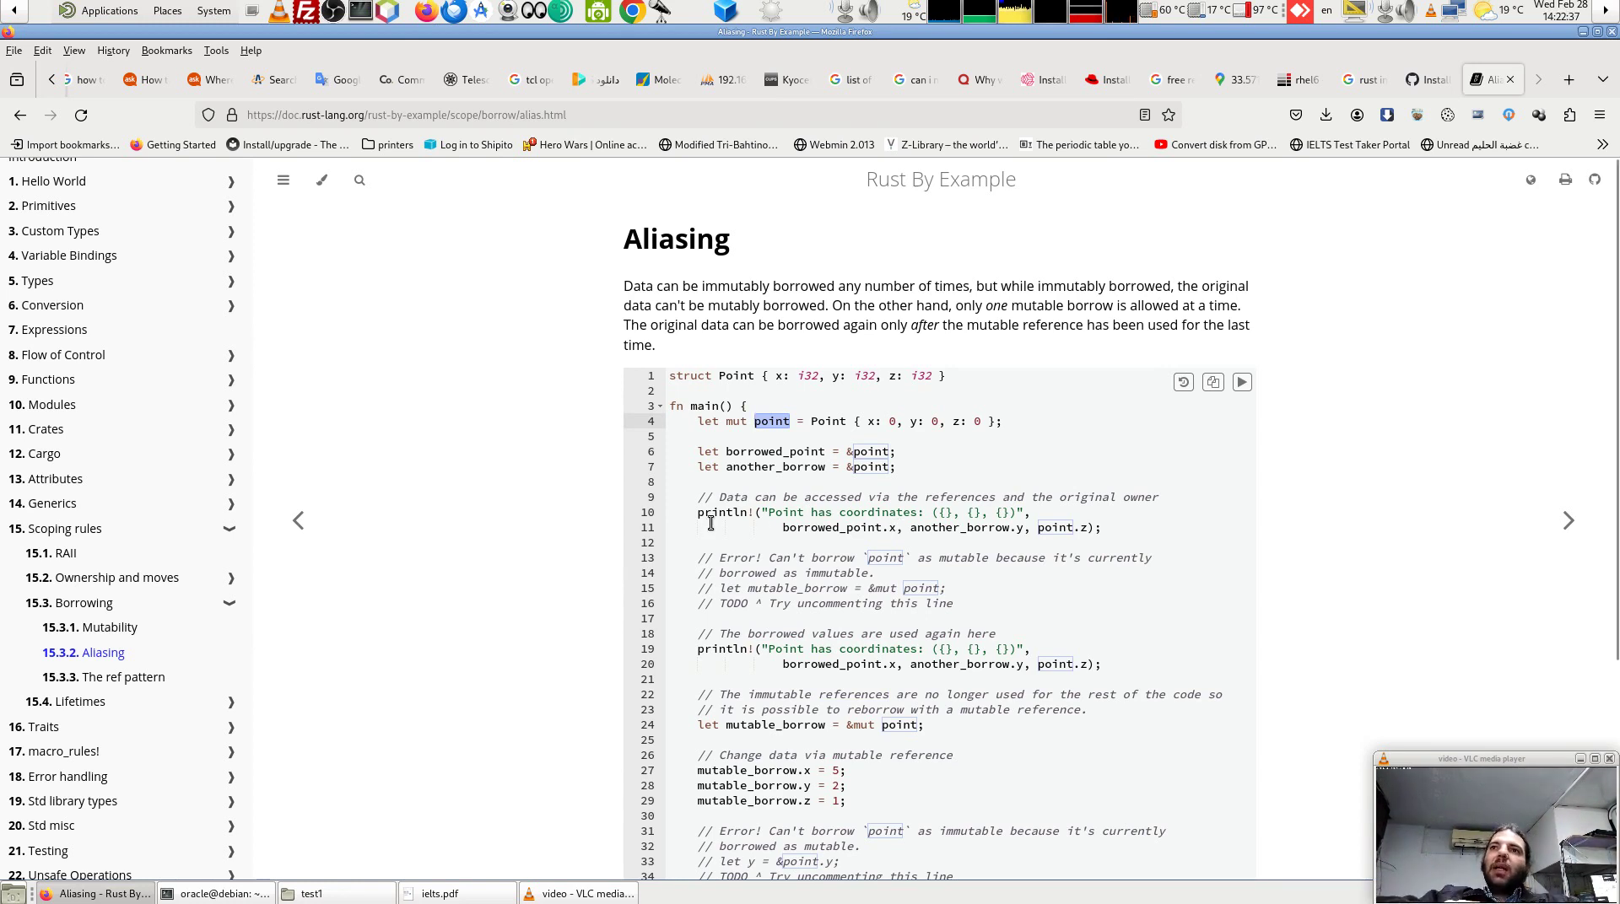
{"action": "left_click_drag", "start_coordinate": [782, 527], "coordinate": [1087, 528]}
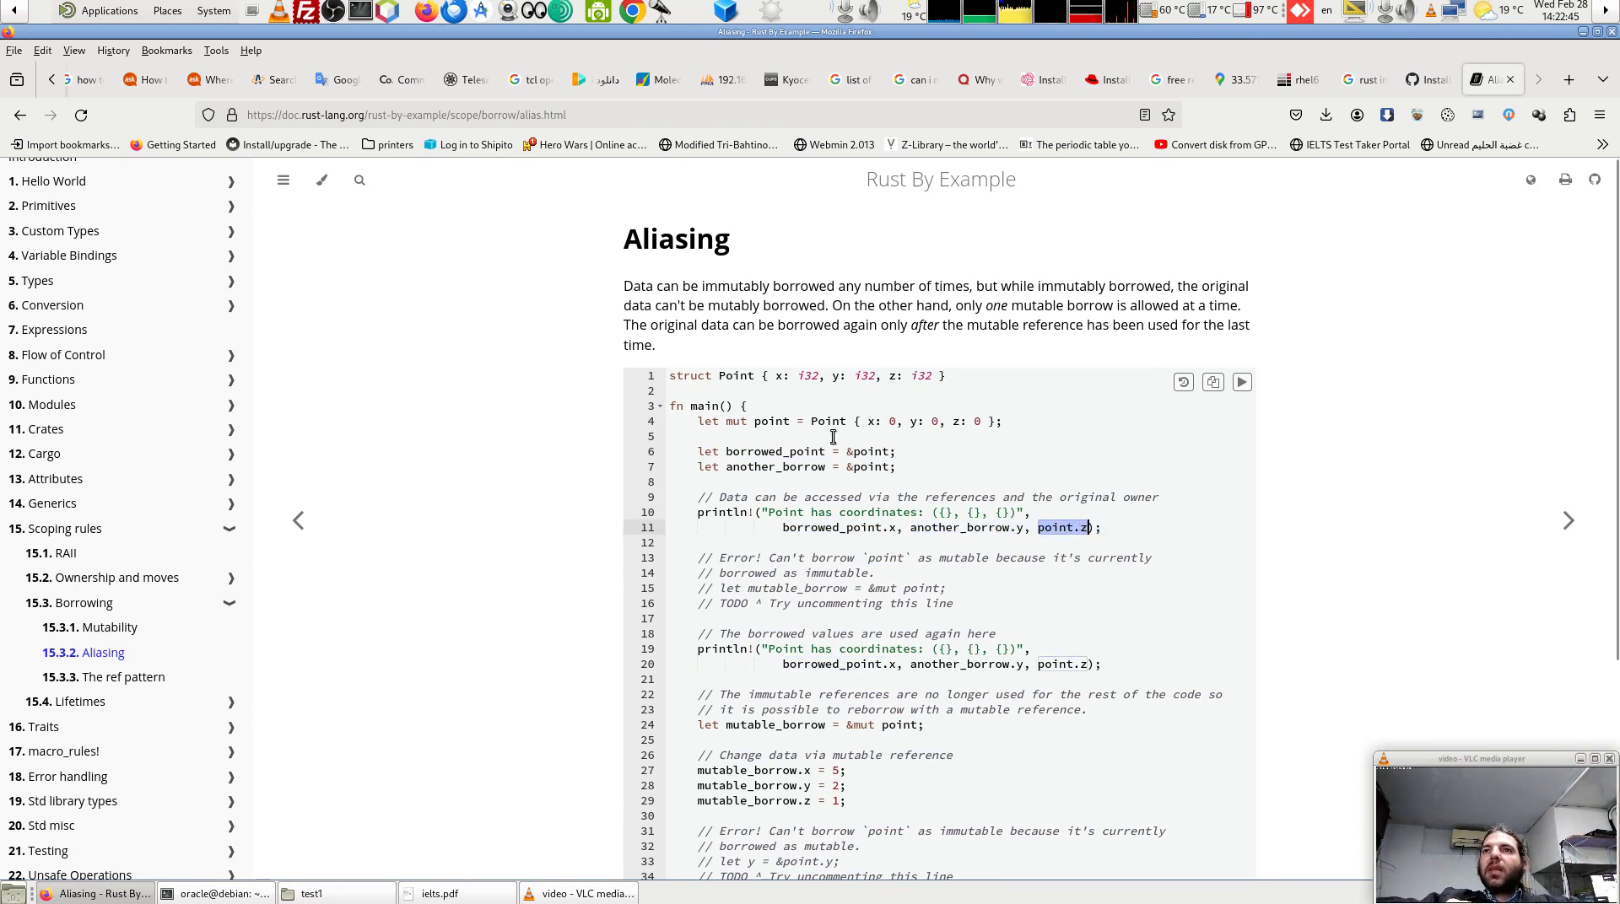
{"action": "double_click", "coordinate": [770, 419]}
{"action": "left_click", "coordinate": [781, 452]}
{"action": "double_click", "coordinate": [780, 451]}
{"action": "double_click", "coordinate": [770, 466]}
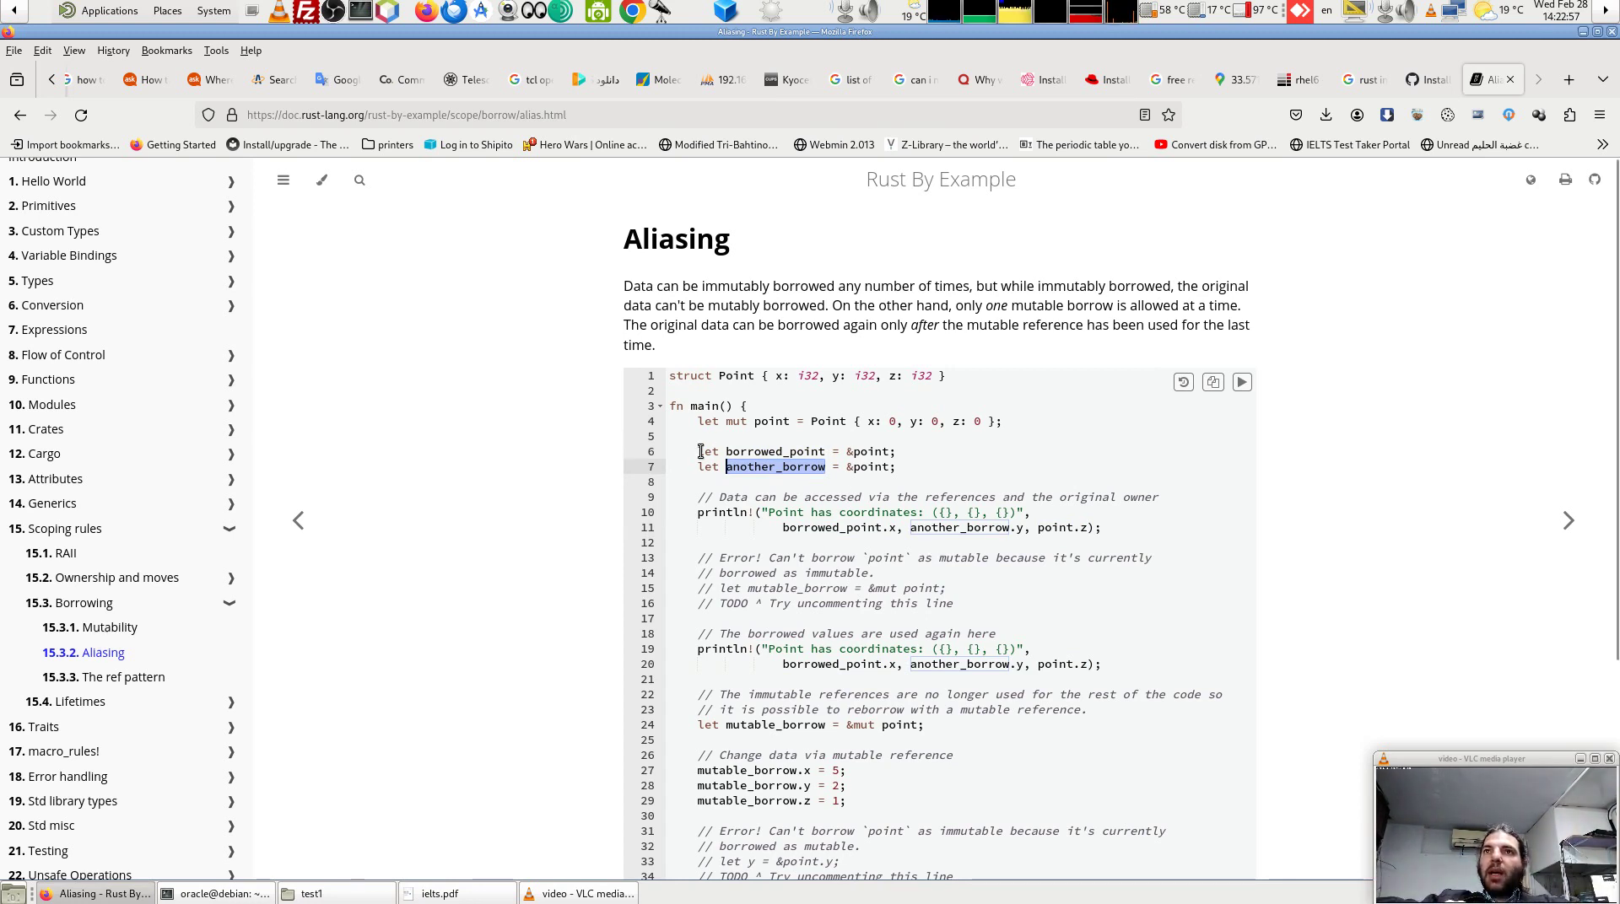
{"action": "left_click_drag", "start_coordinate": [704, 451], "coordinate": [702, 466]}
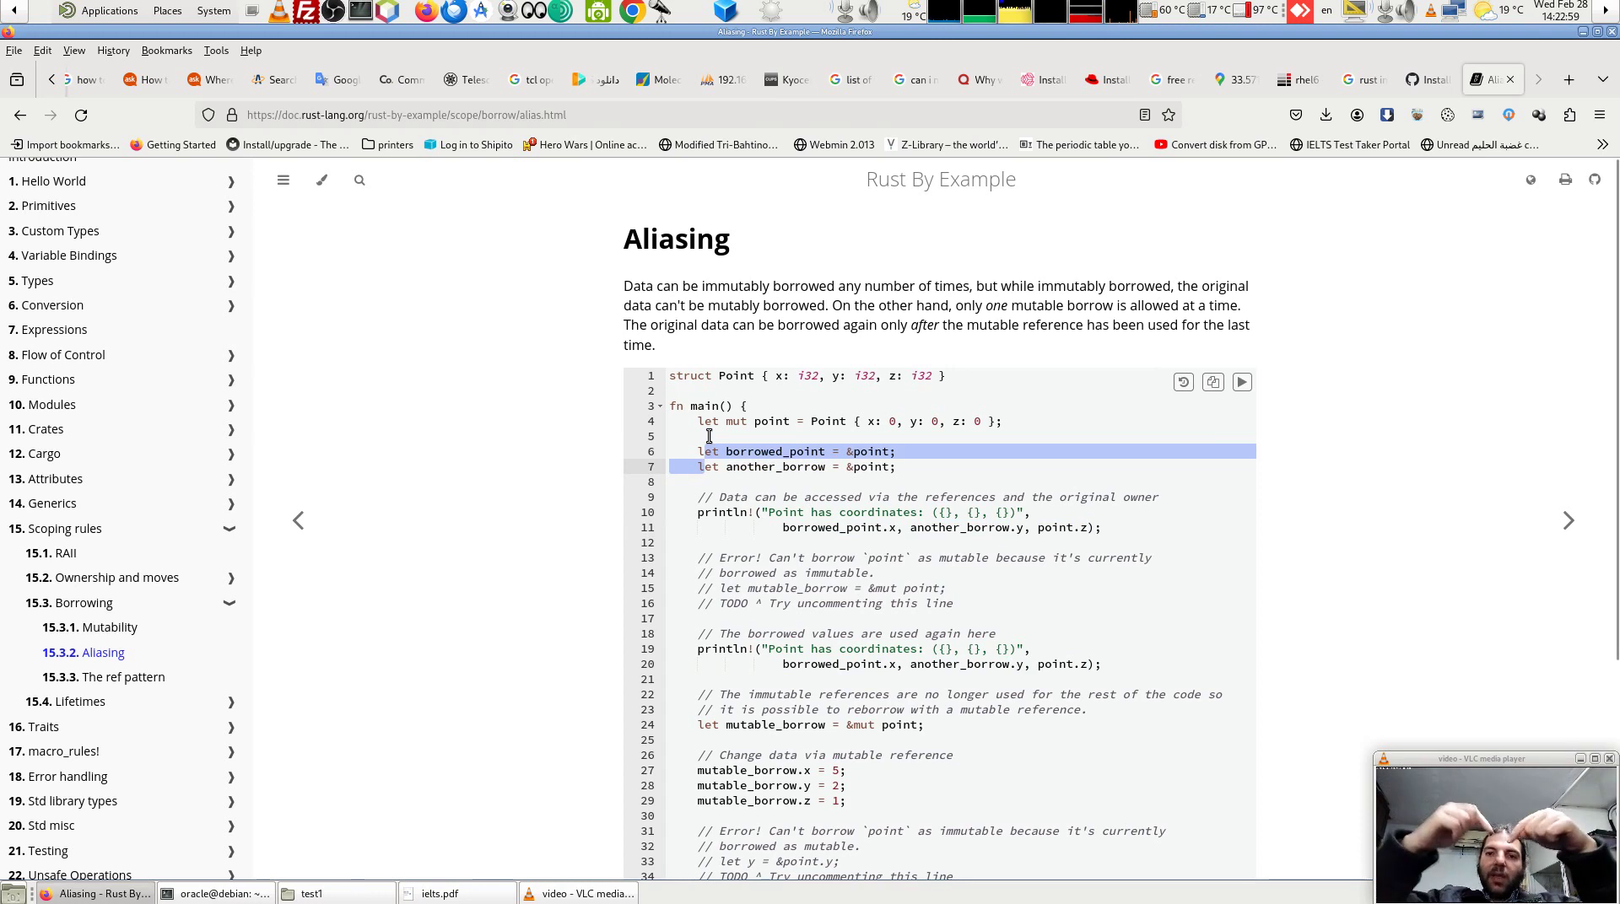
{"action": "left_click", "coordinate": [759, 497]}
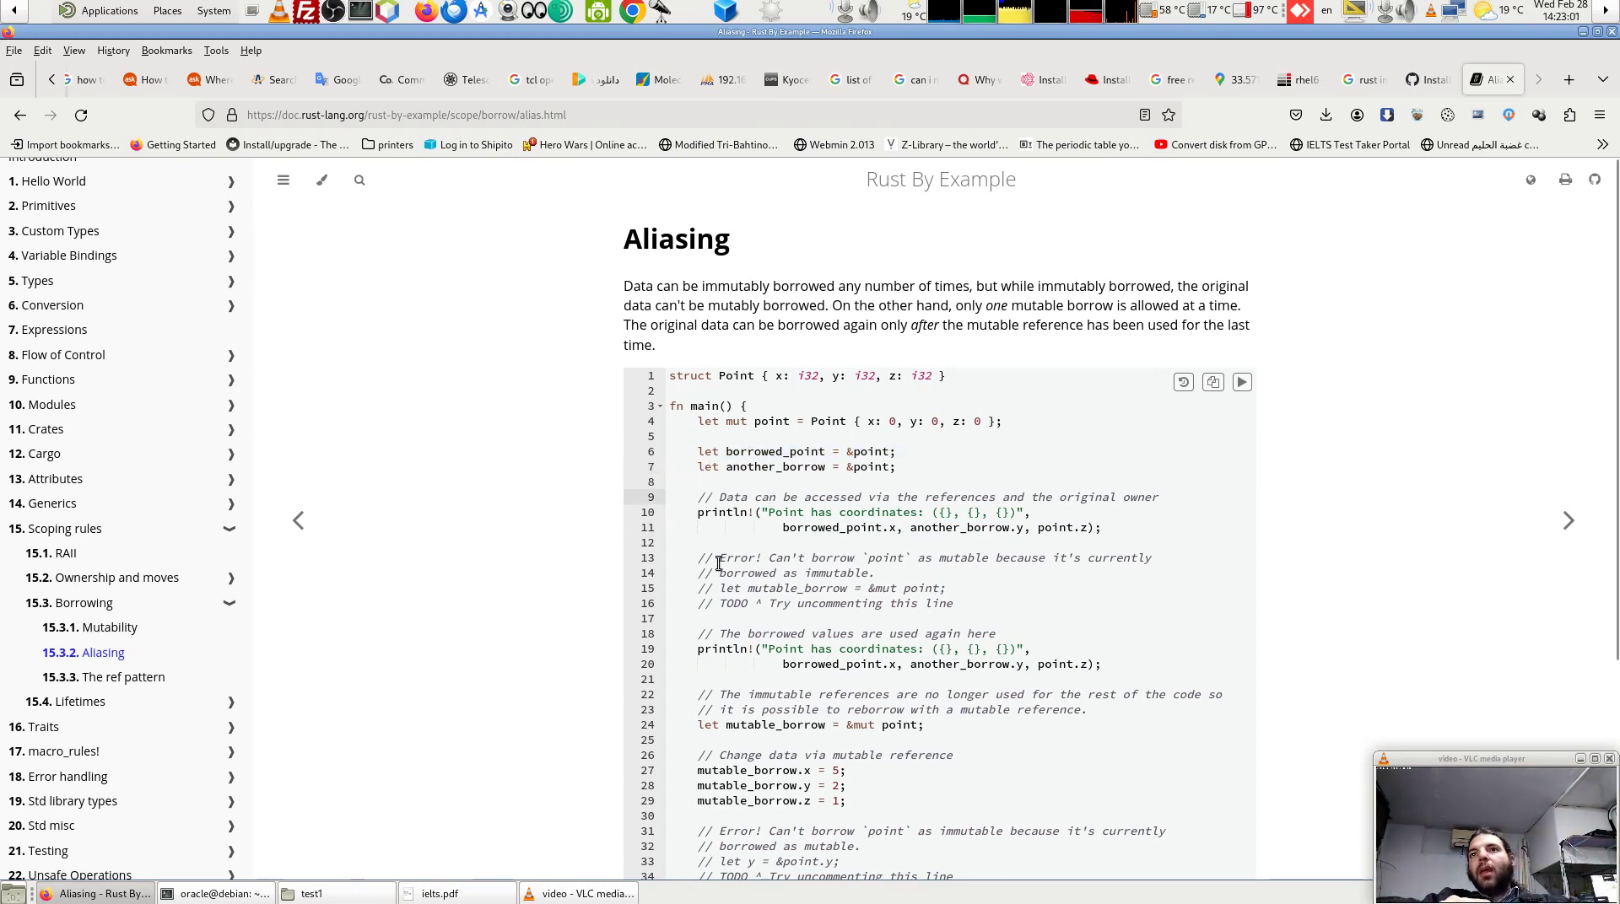
{"action": "scroll", "coordinate": [721, 561], "scroll_direction": "down", "scroll_amount": 3}
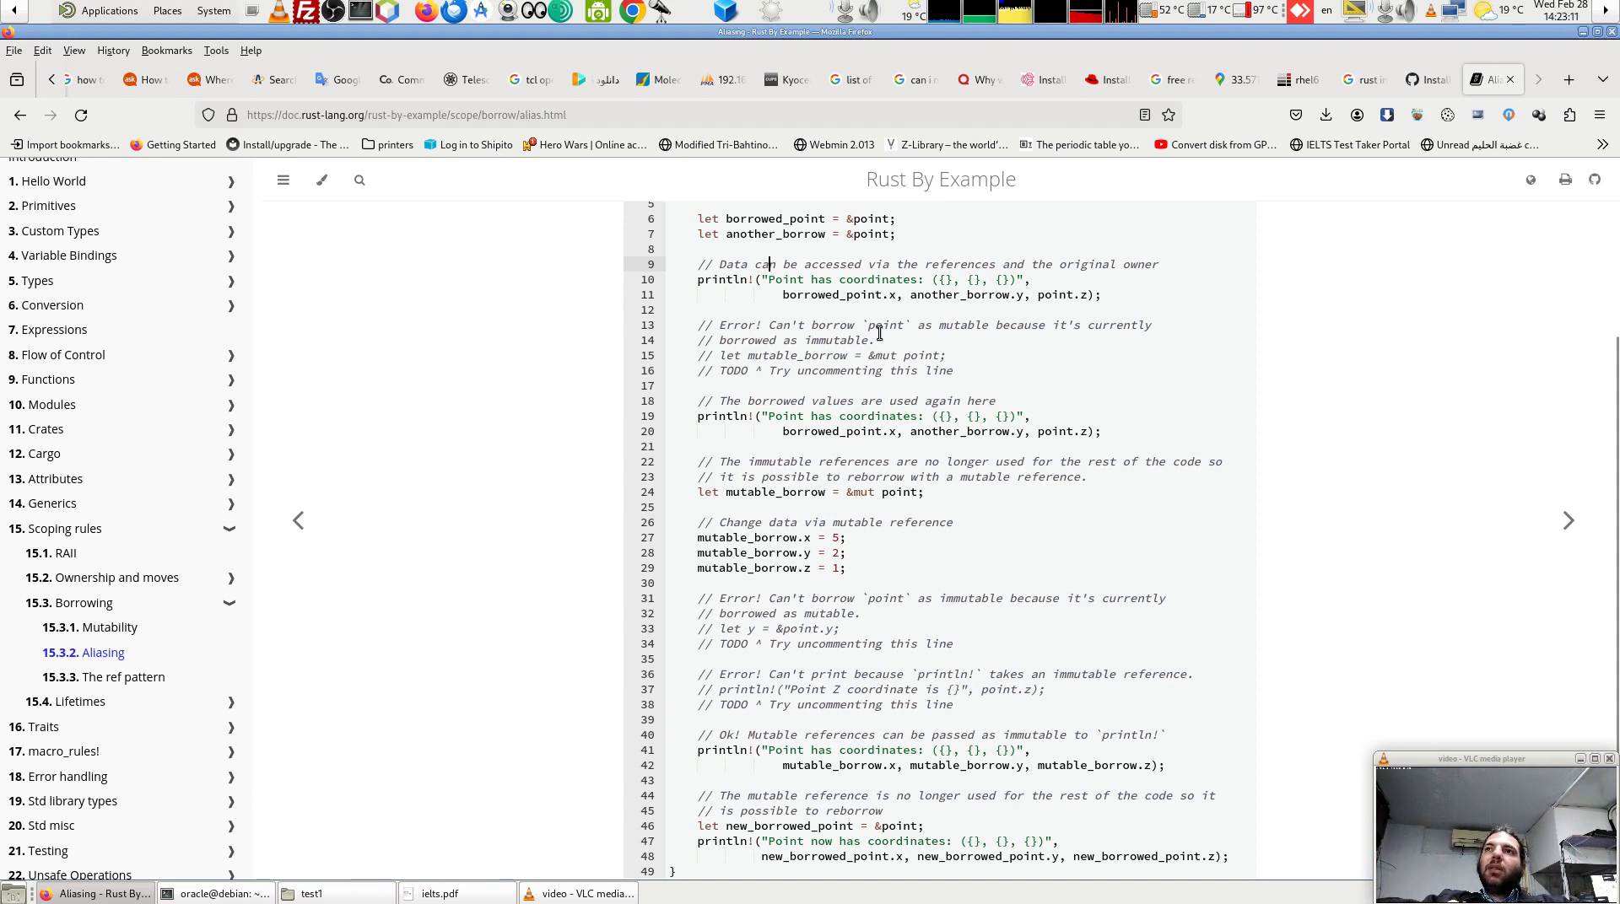
{"action": "left_click_drag", "start_coordinate": [866, 326], "coordinate": [900, 328]}
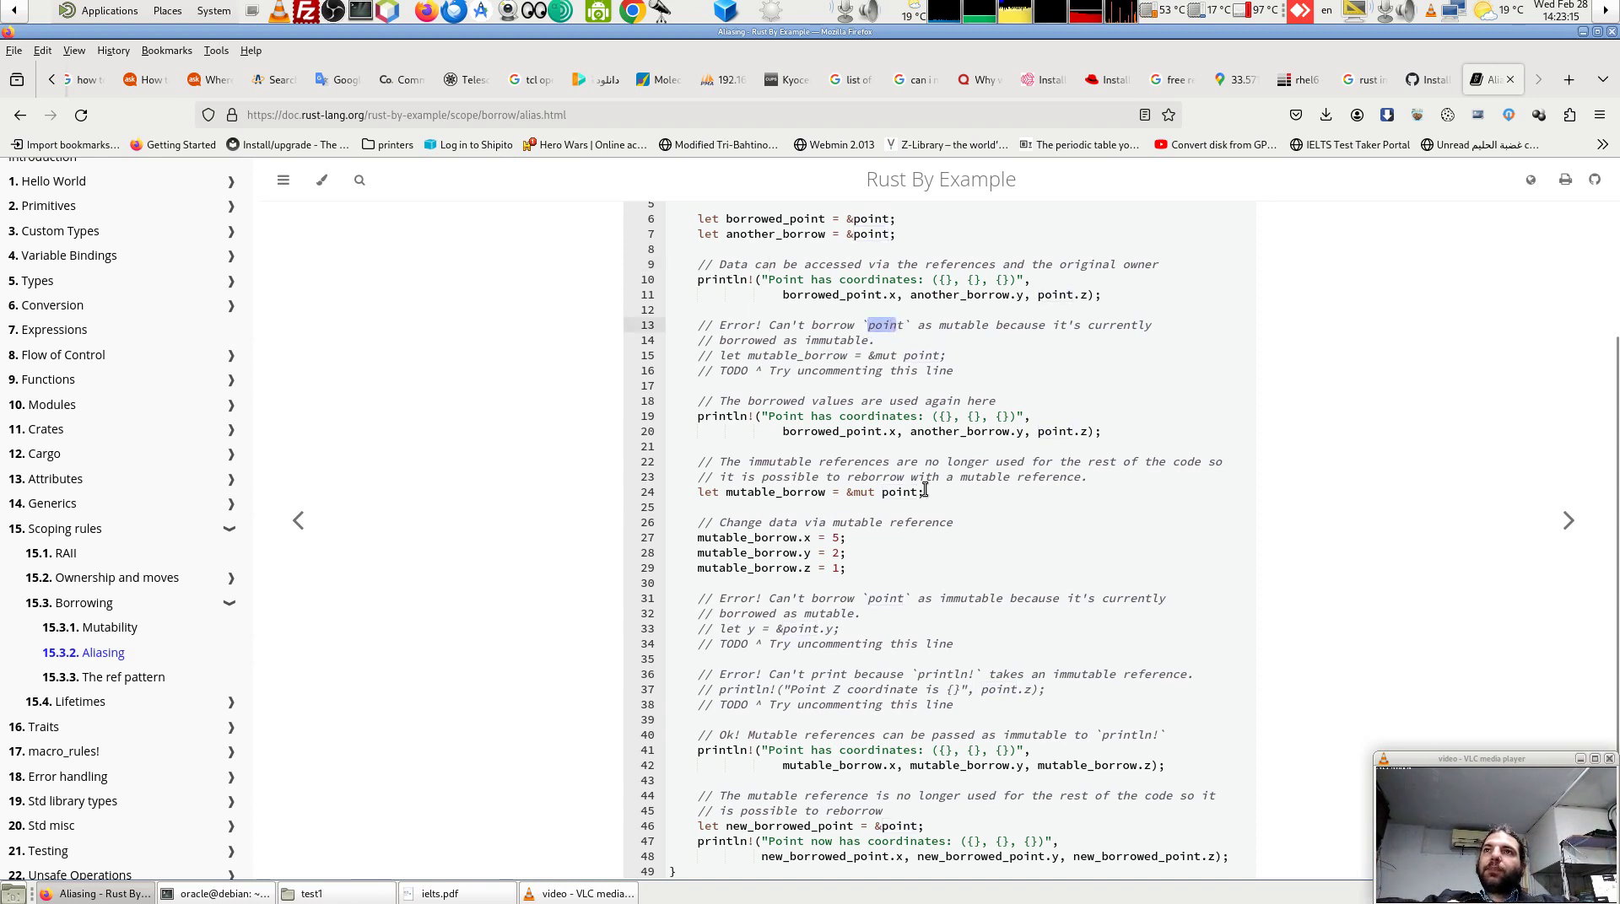
{"action": "left_click_drag", "start_coordinate": [719, 355], "coordinate": [944, 356]}
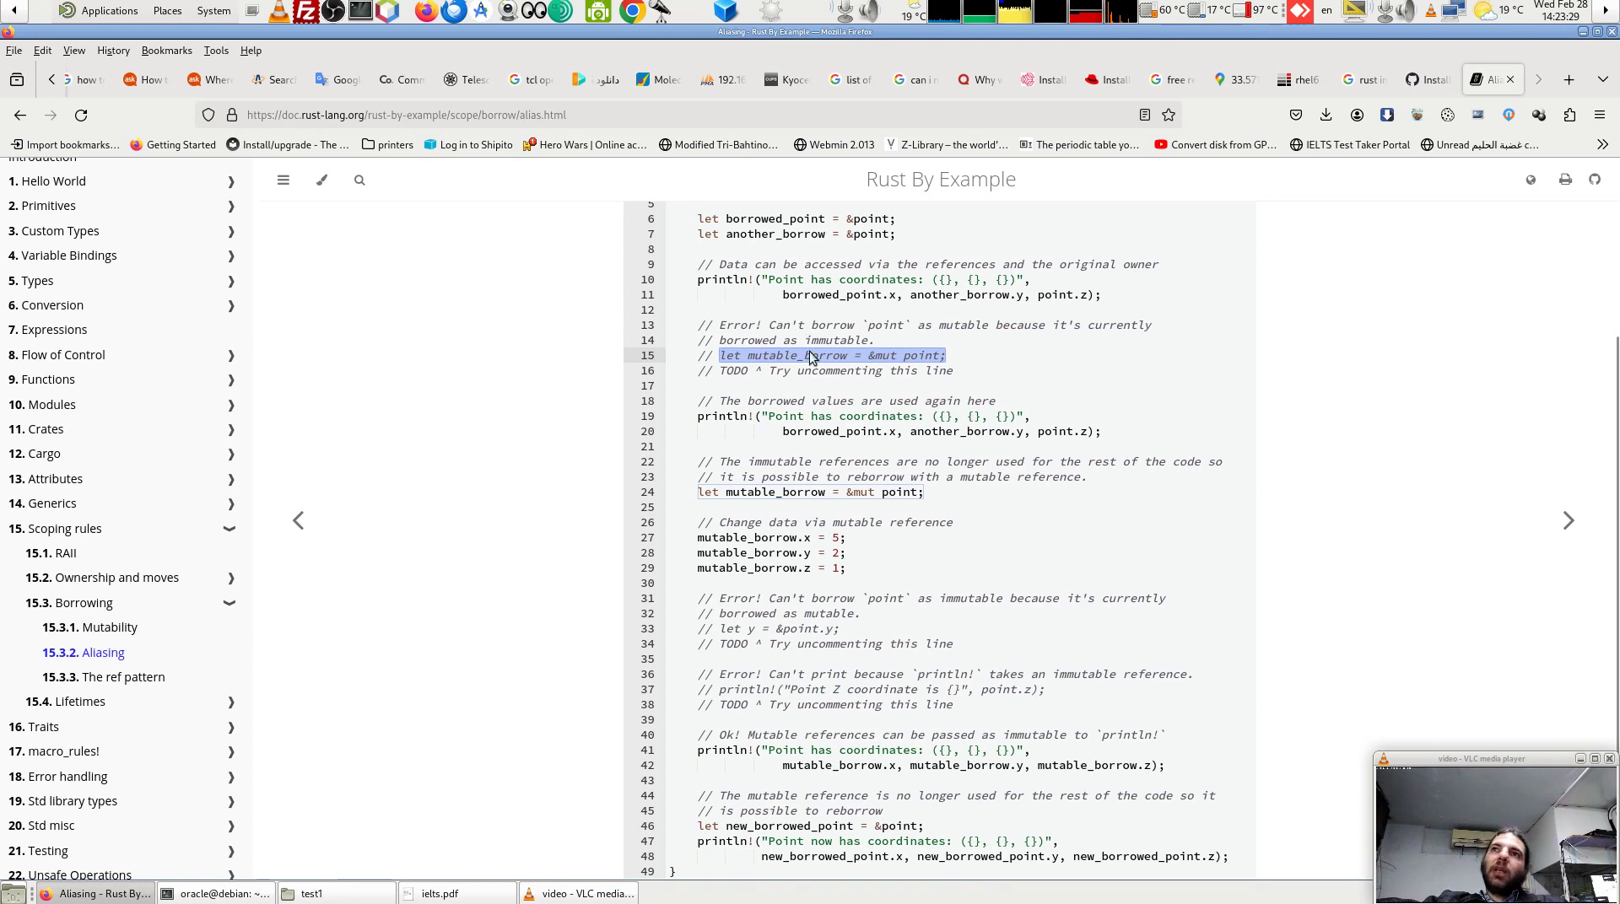
{"action": "scroll", "coordinate": [810, 357], "scroll_direction": "up", "scroll_amount": 2}
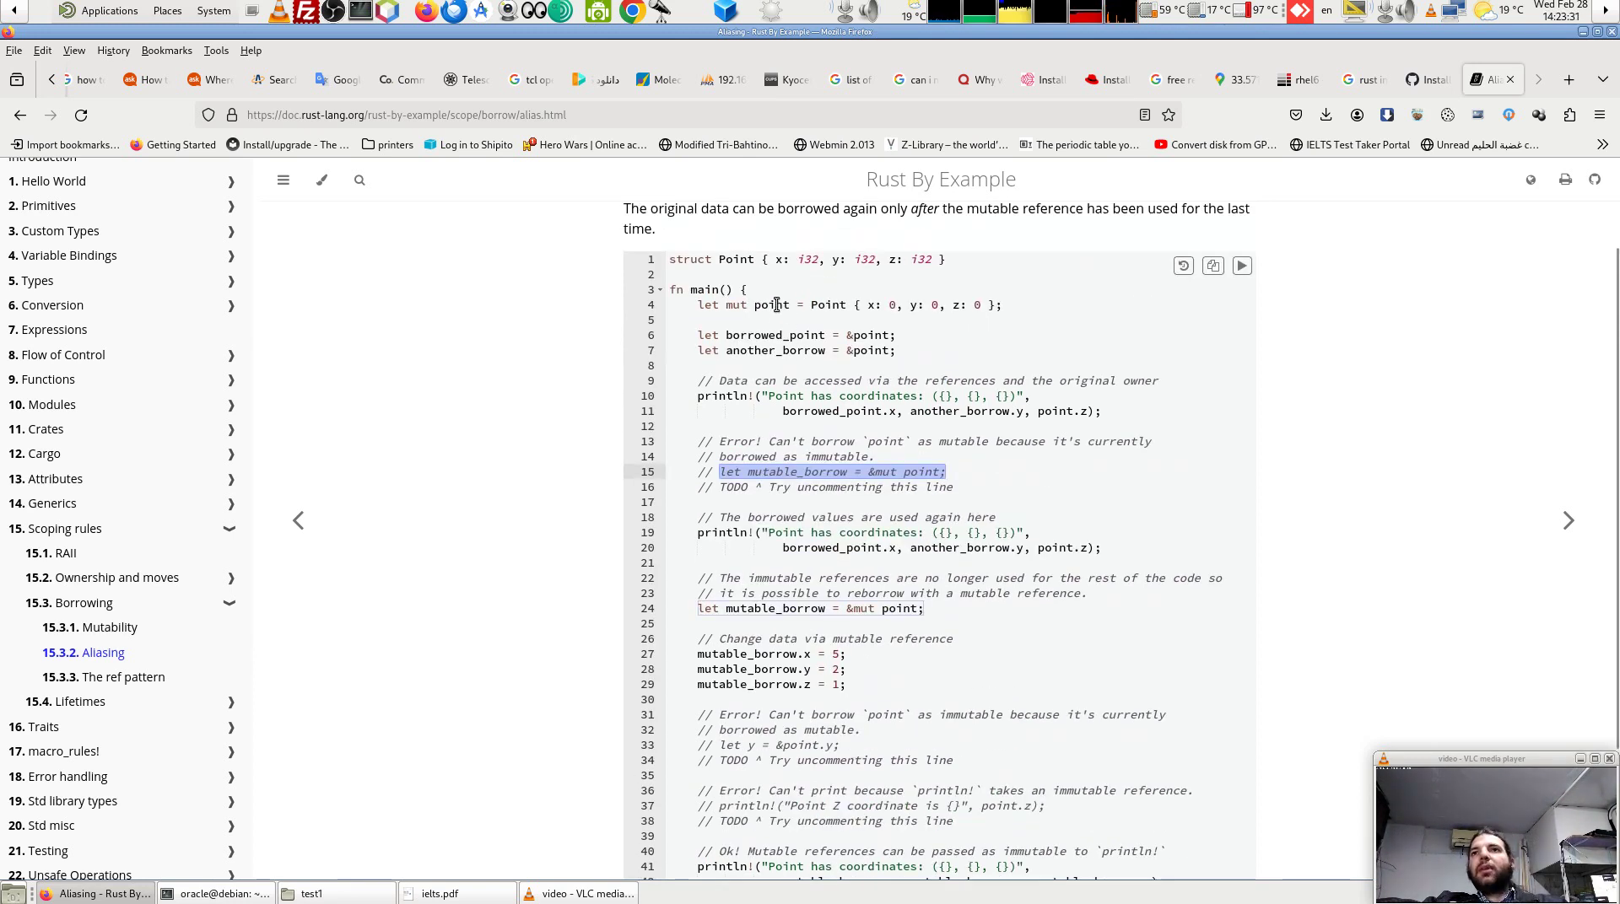
{"action": "left_click_drag", "start_coordinate": [789, 305], "coordinate": [725, 304]}
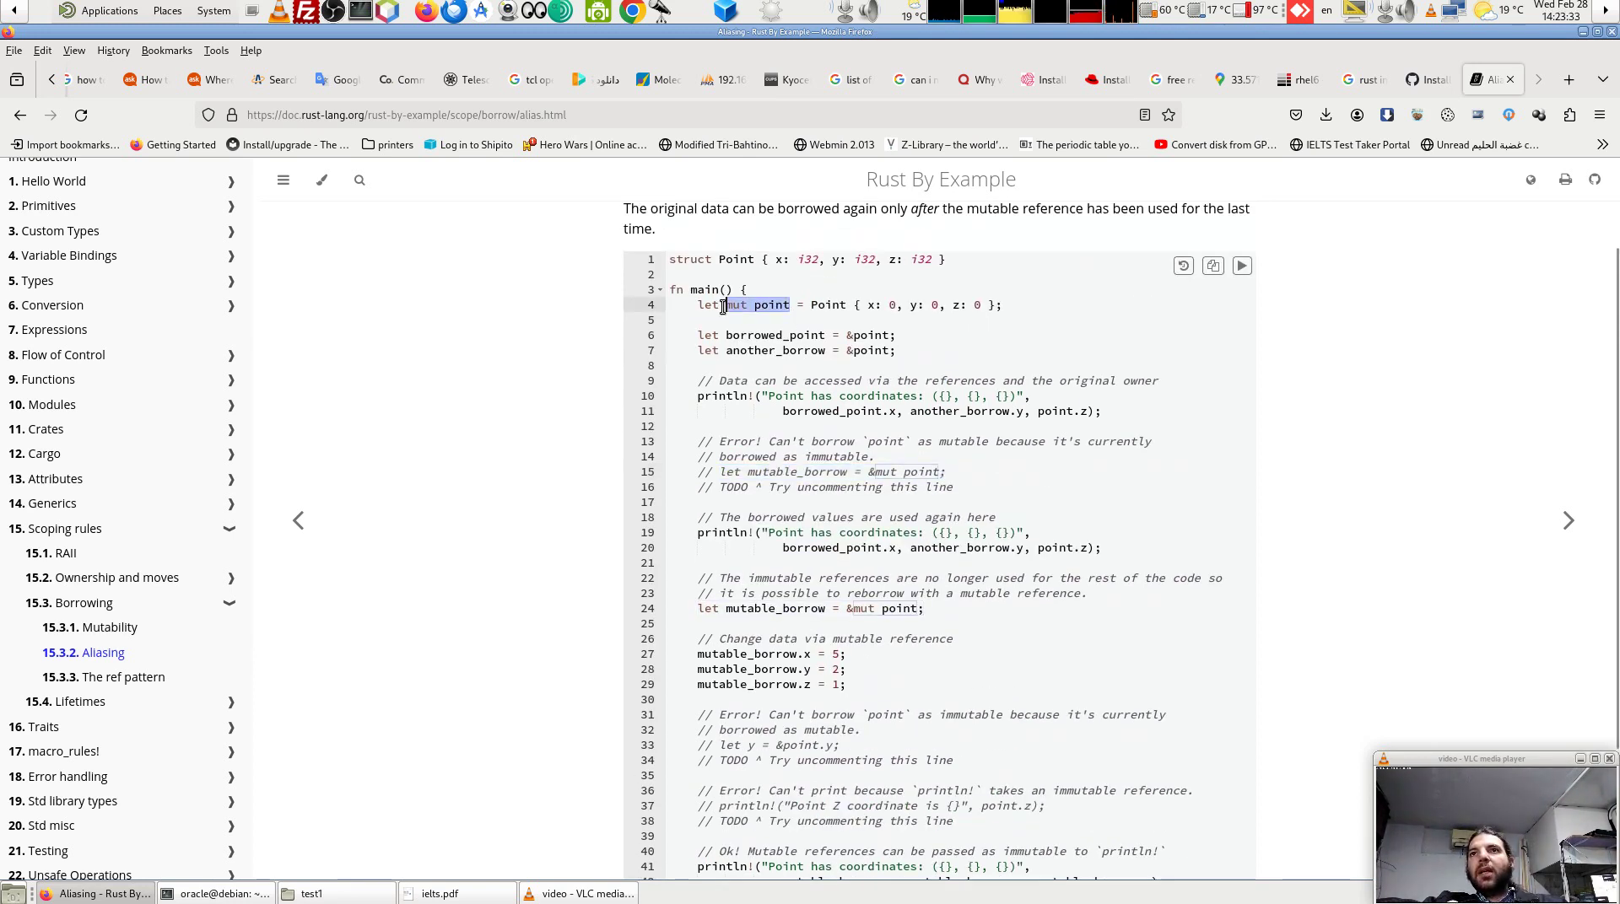
{"action": "left_click_drag", "start_coordinate": [895, 334], "coordinate": [712, 331]}
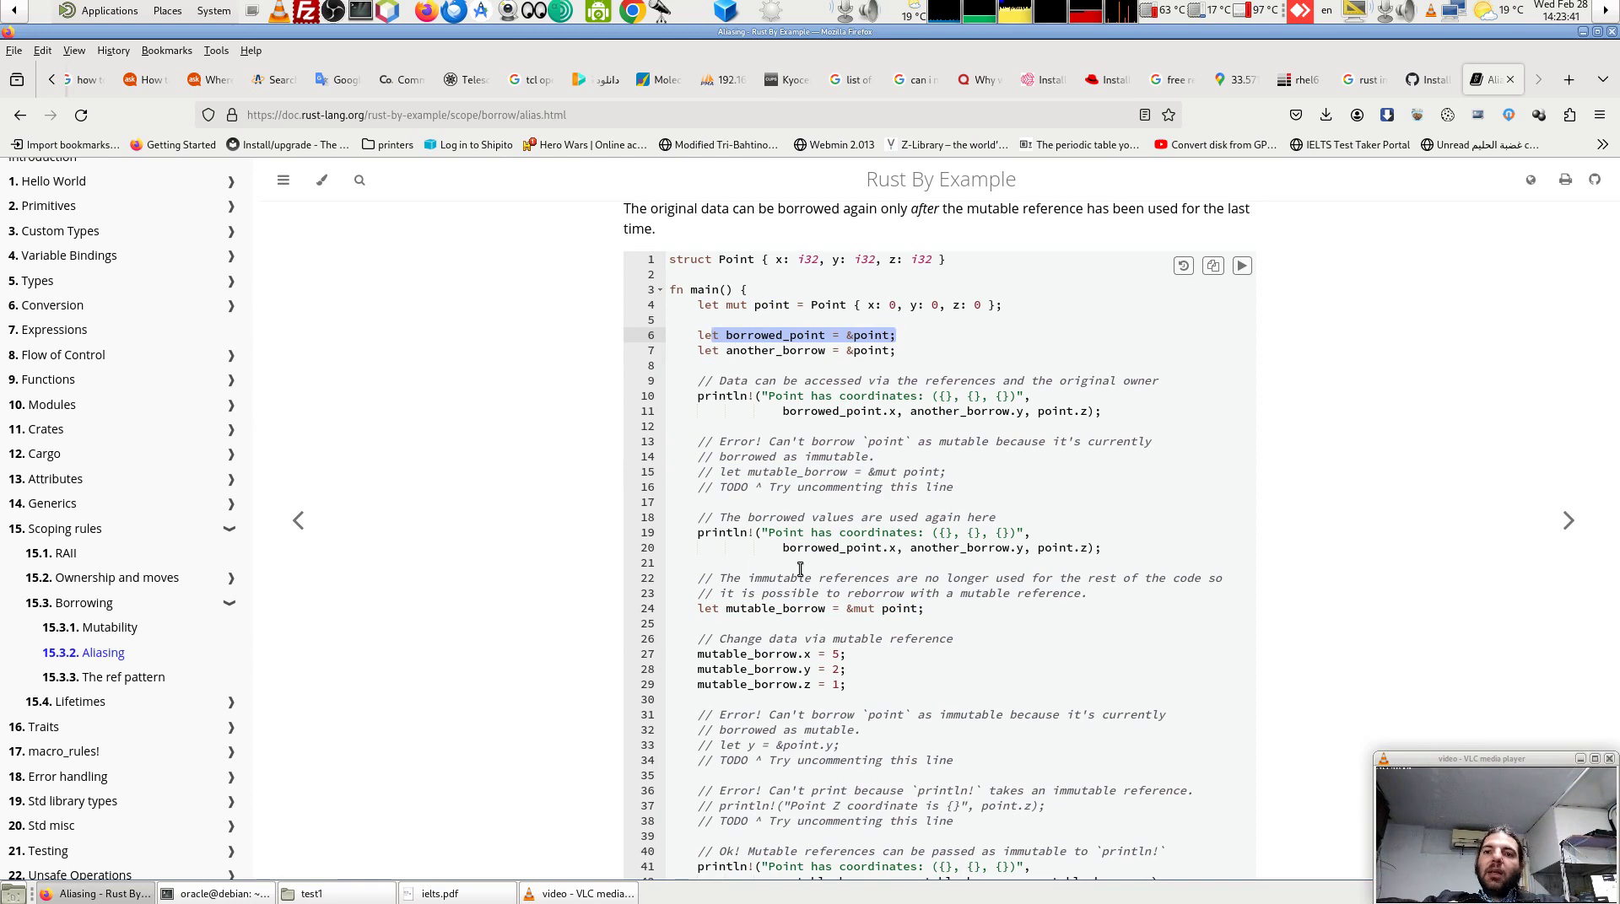
{"action": "double_click", "coordinate": [789, 338]}
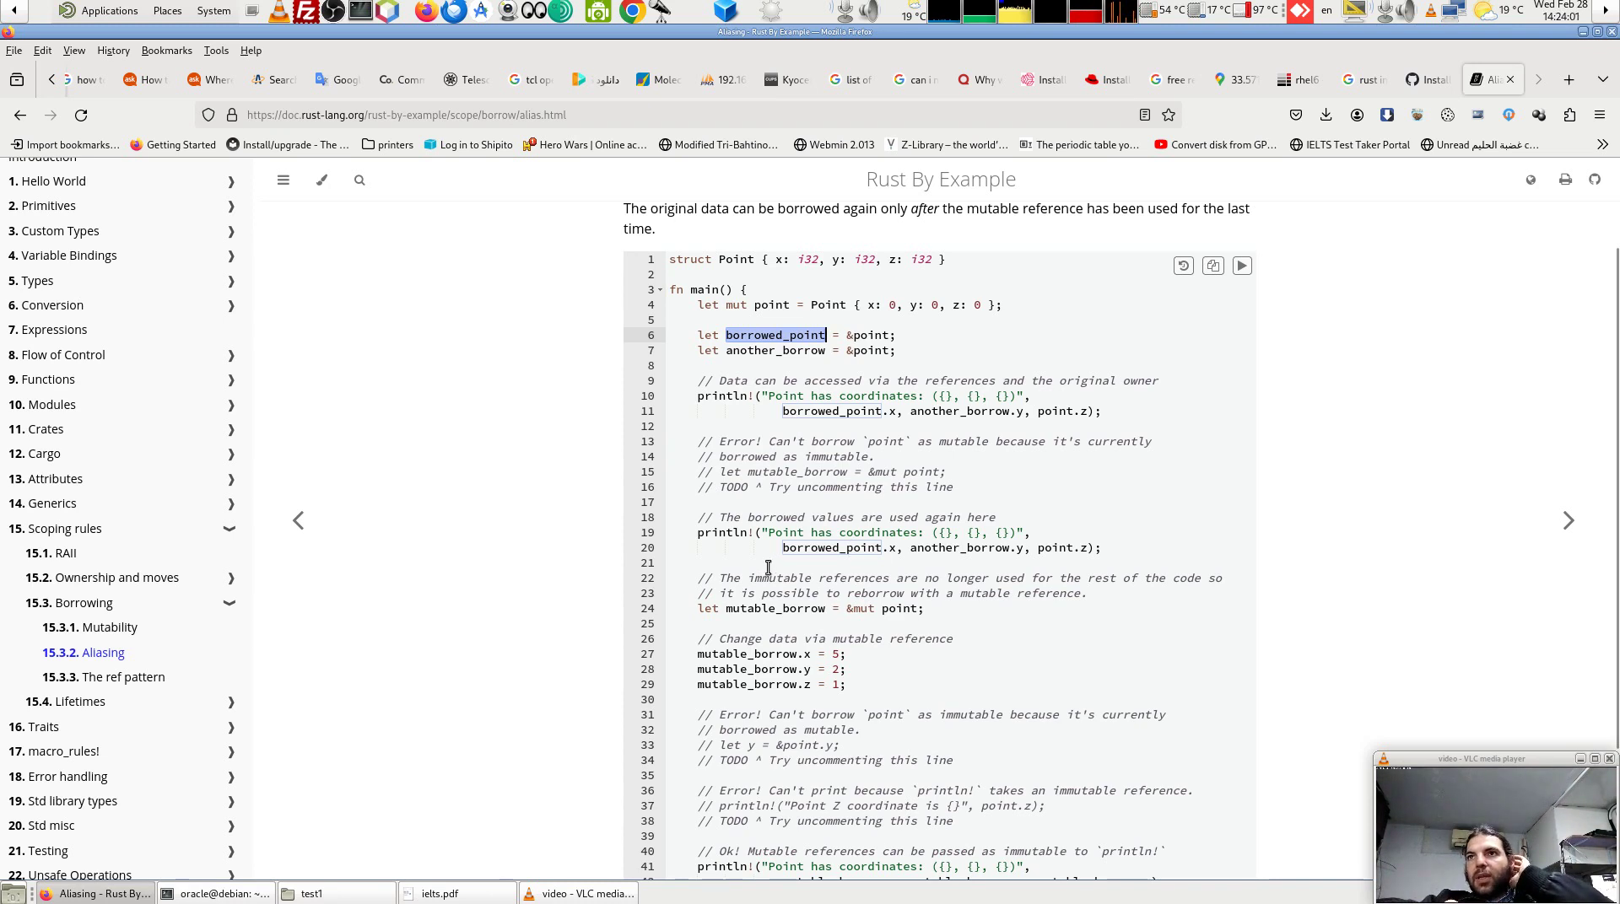
{"action": "left_click_drag", "start_coordinate": [783, 547], "coordinate": [1105, 549]}
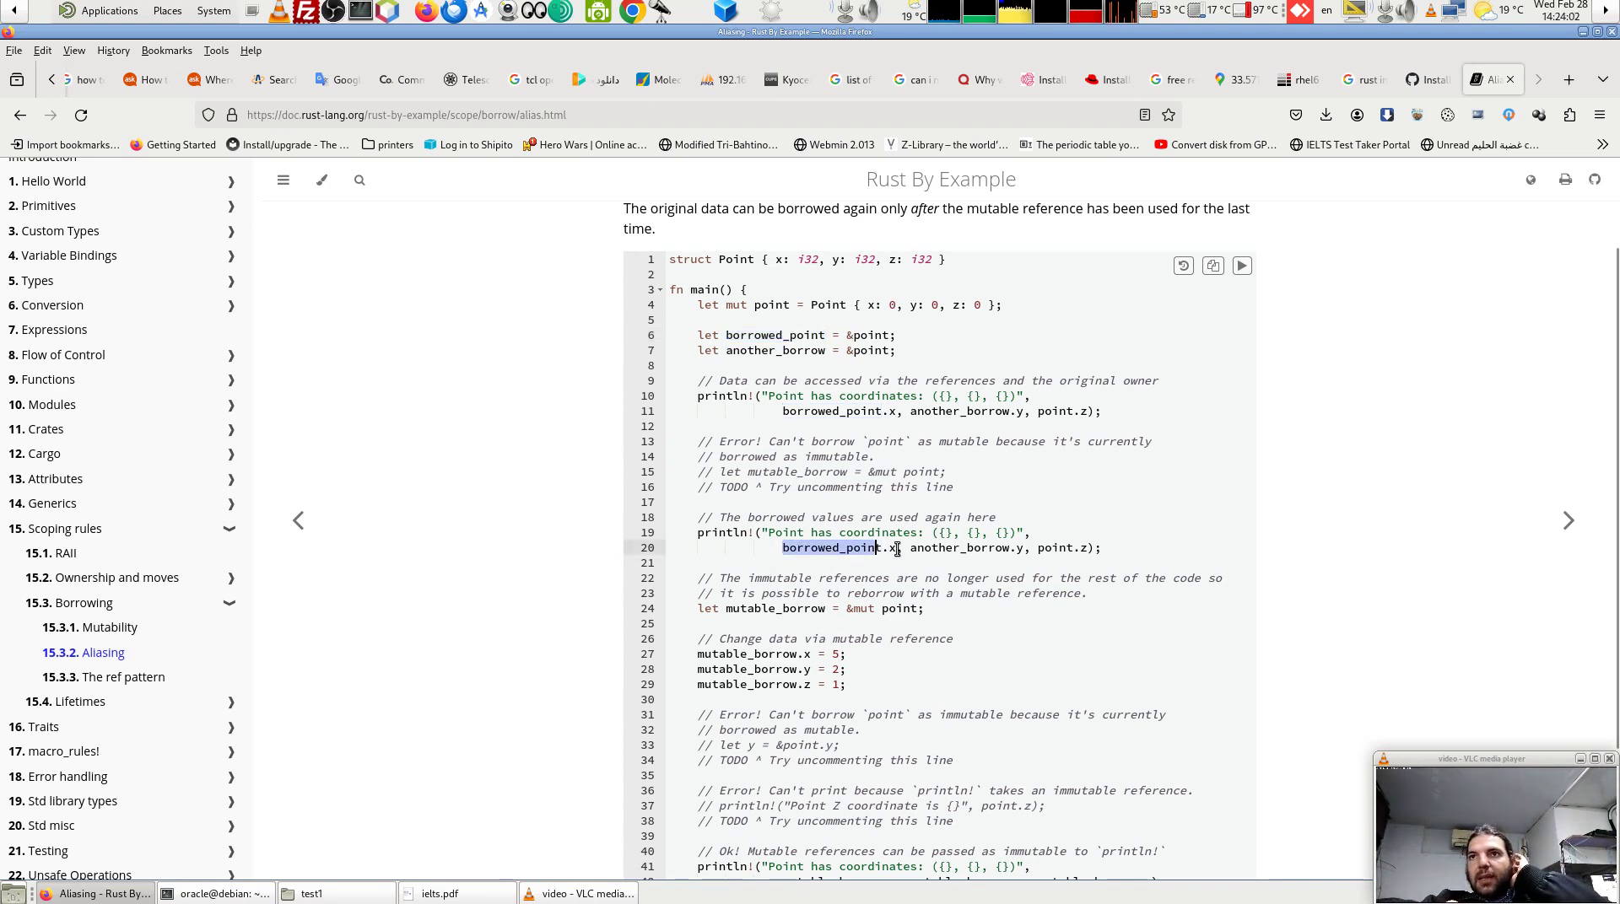
{"action": "left_click", "coordinate": [1100, 549]}
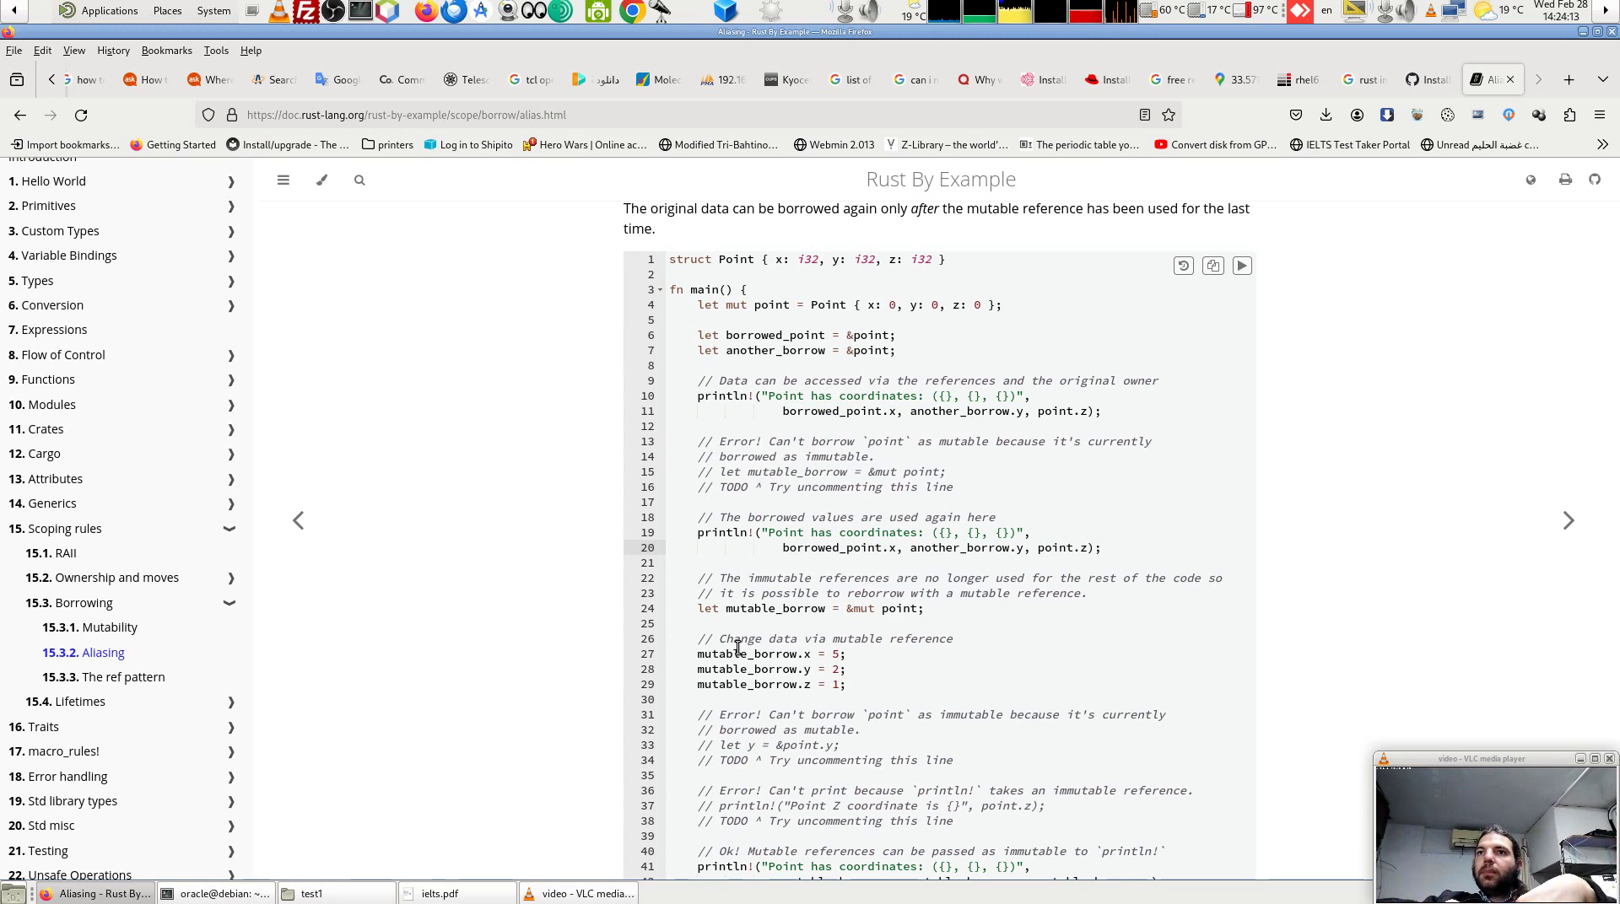
{"action": "left_click_drag", "start_coordinate": [747, 578], "coordinate": [1216, 580]}
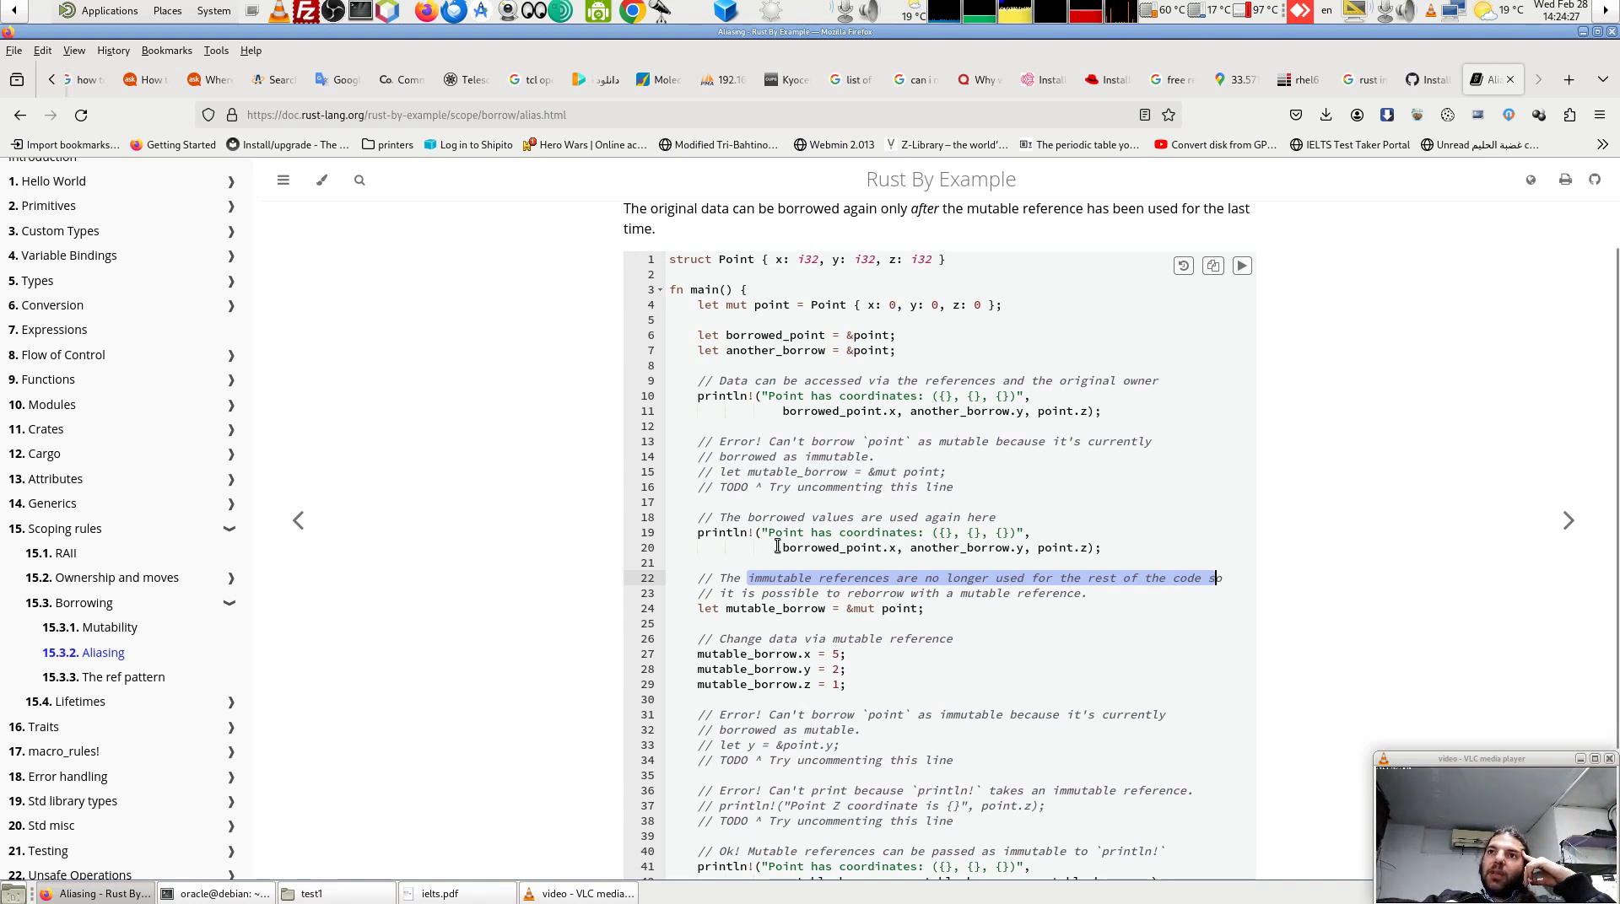
{"action": "left_click_drag", "start_coordinate": [778, 549], "coordinate": [1101, 549]}
{"action": "left_click", "coordinate": [1054, 646]}
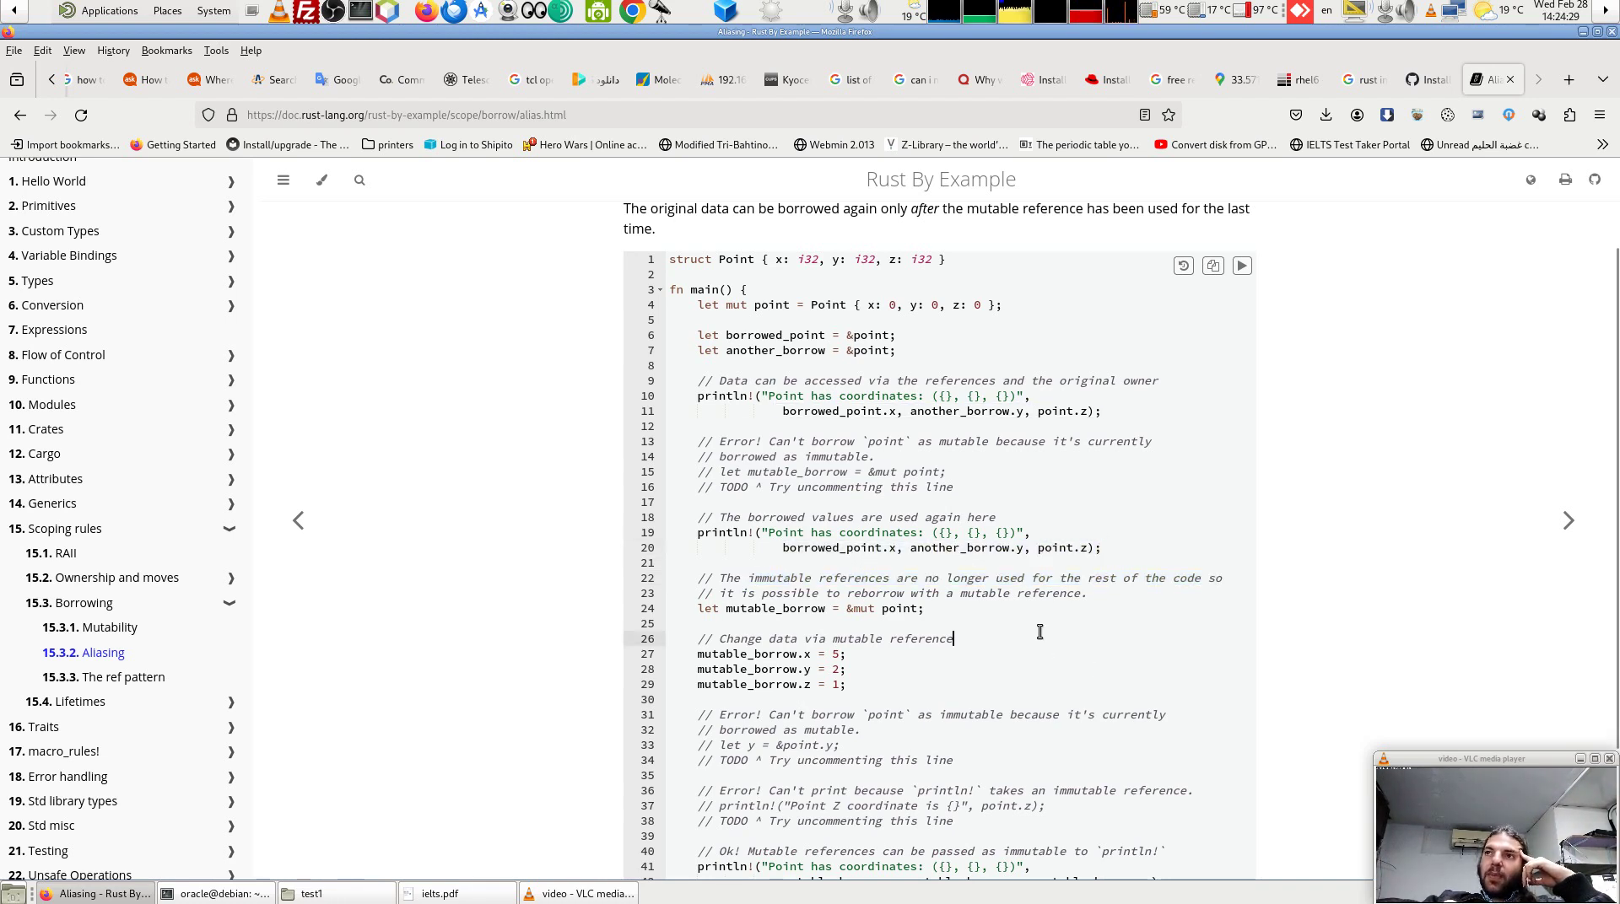
{"action": "mouse_move", "coordinate": [714, 609]}
{"action": "left_mouse_down"}
{"action": "mouse_move", "coordinate": [690, 609]}
{"action": "mouse_move", "coordinate": [934, 618]}
{"action": "left_mouse_up"}
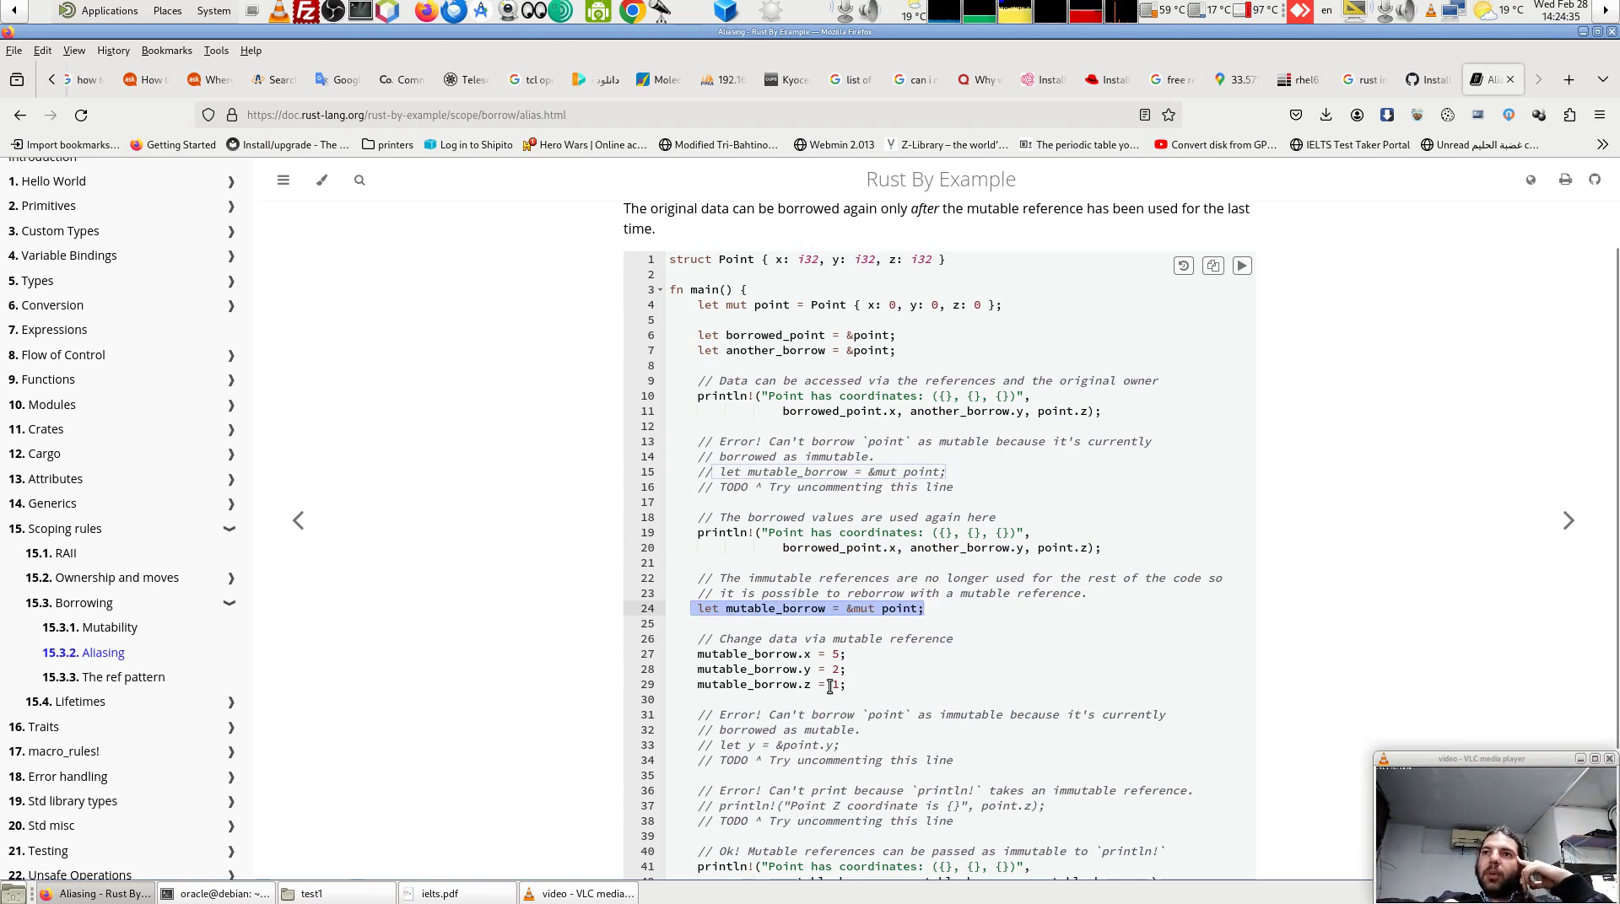
{"action": "left_click_drag", "start_coordinate": [854, 679], "coordinate": [693, 654]}
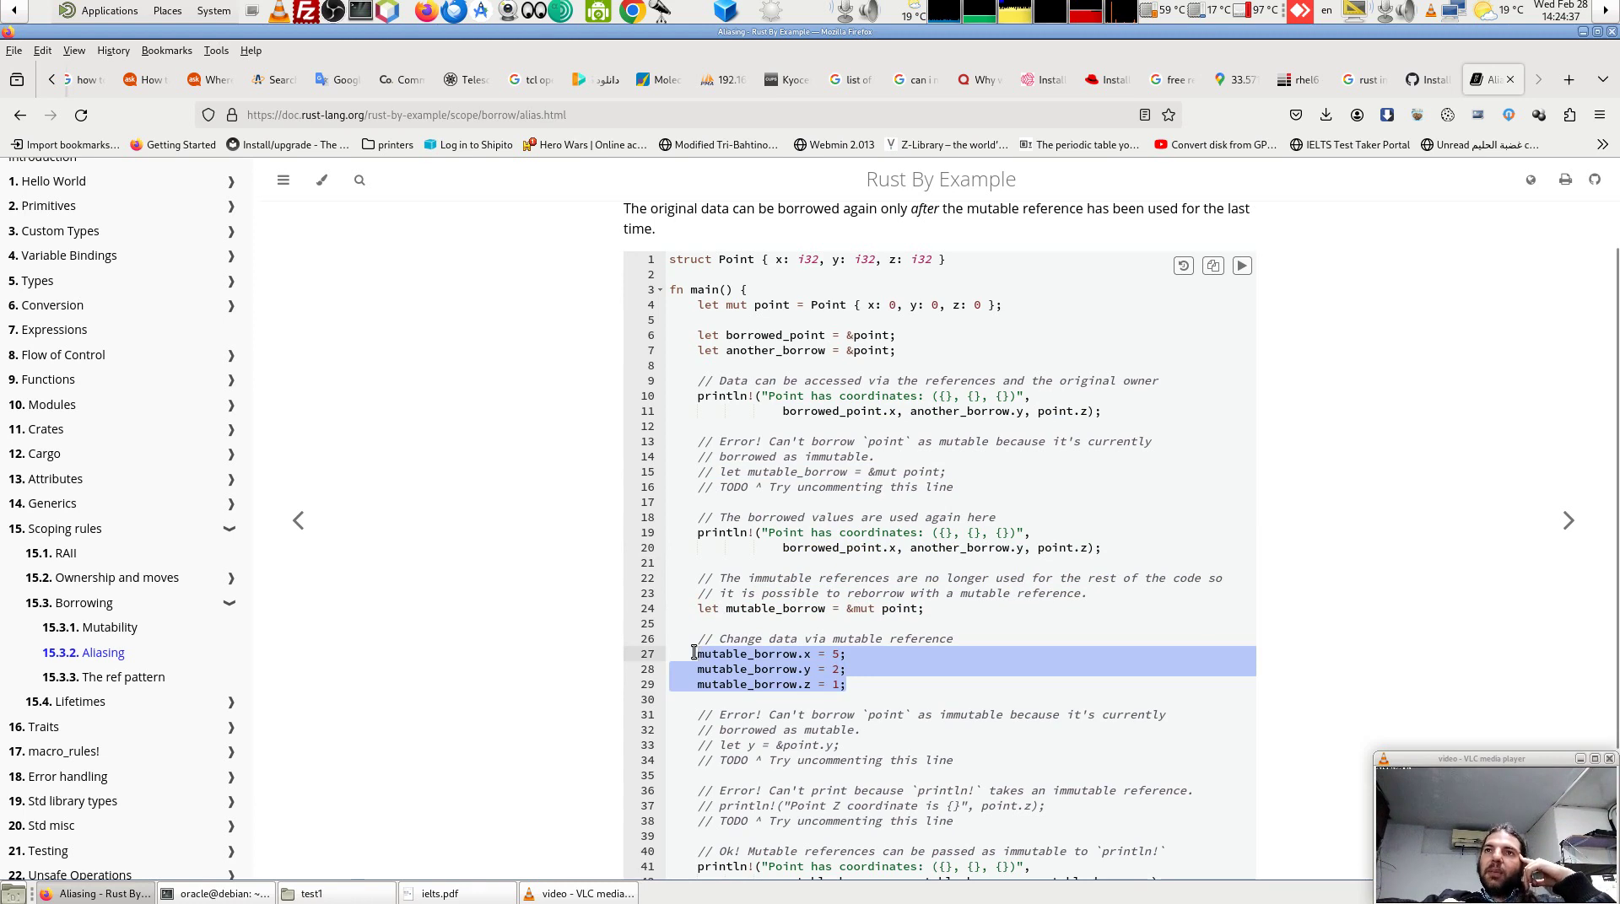
{"action": "left_click", "coordinate": [693, 654]}
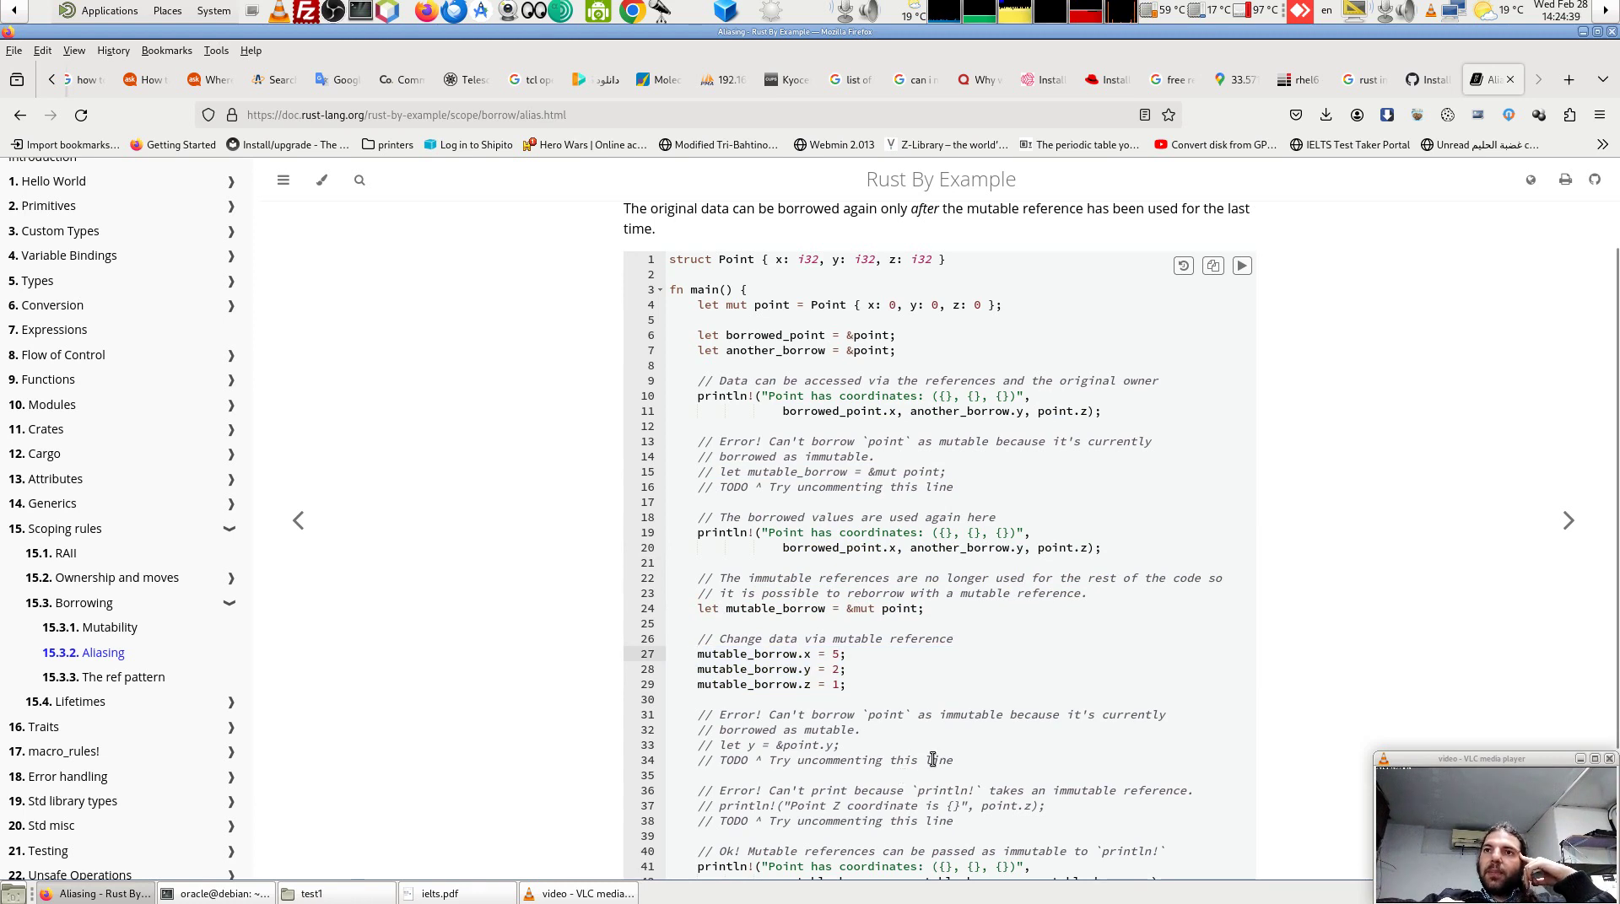
{"action": "scroll", "coordinate": [915, 760], "scroll_direction": "down", "scroll_amount": 2}
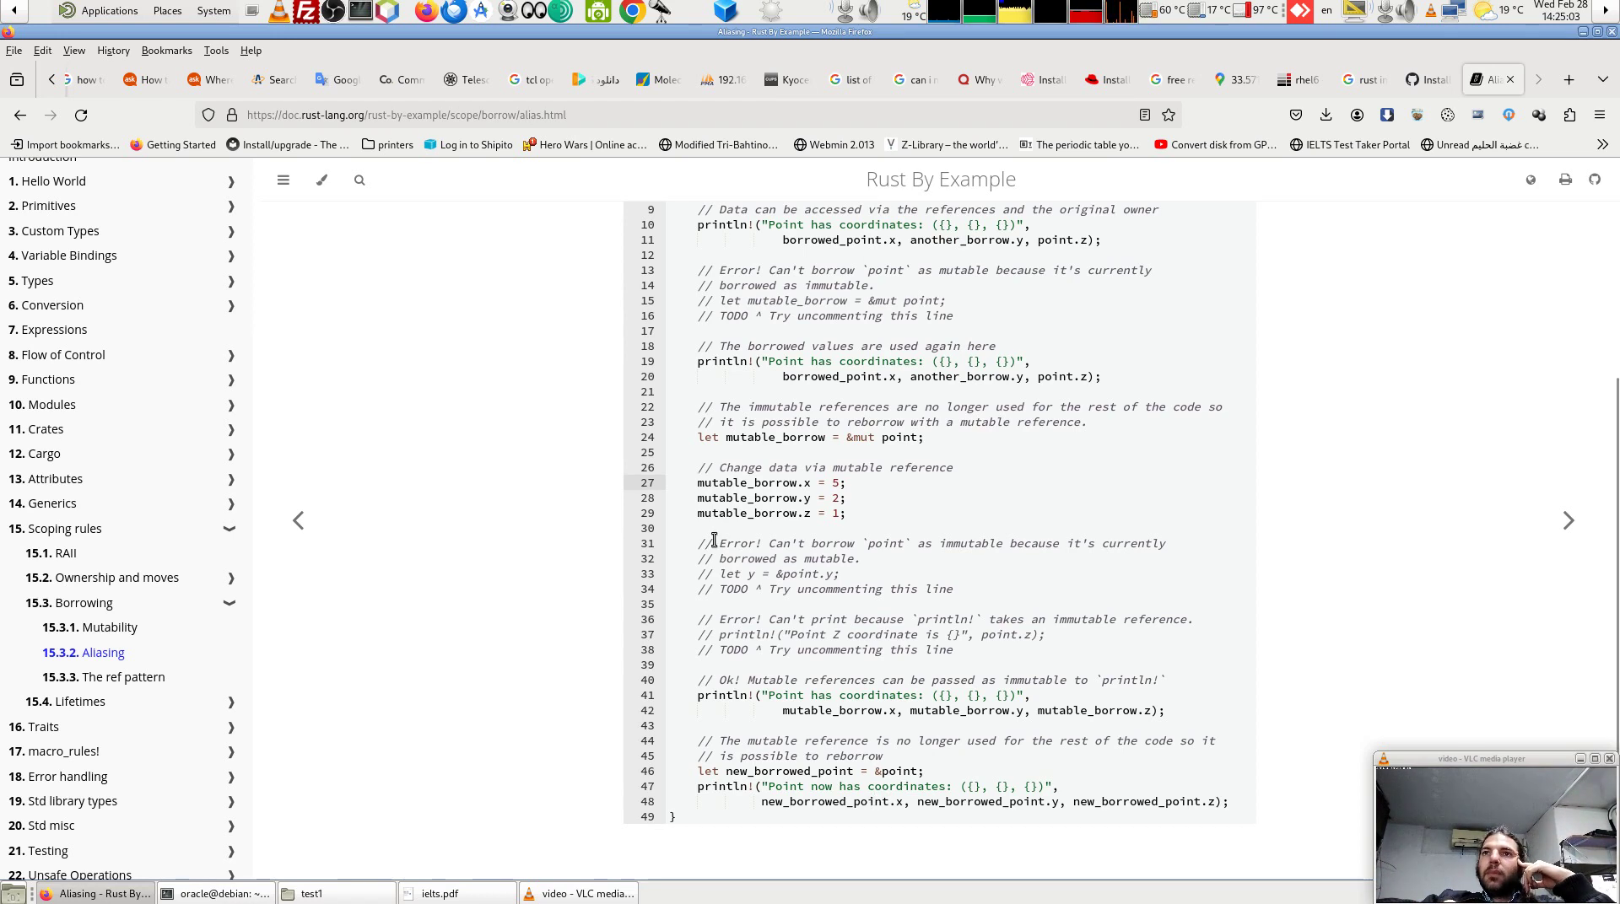
{"action": "left_click_drag", "start_coordinate": [722, 542], "coordinate": [989, 588]}
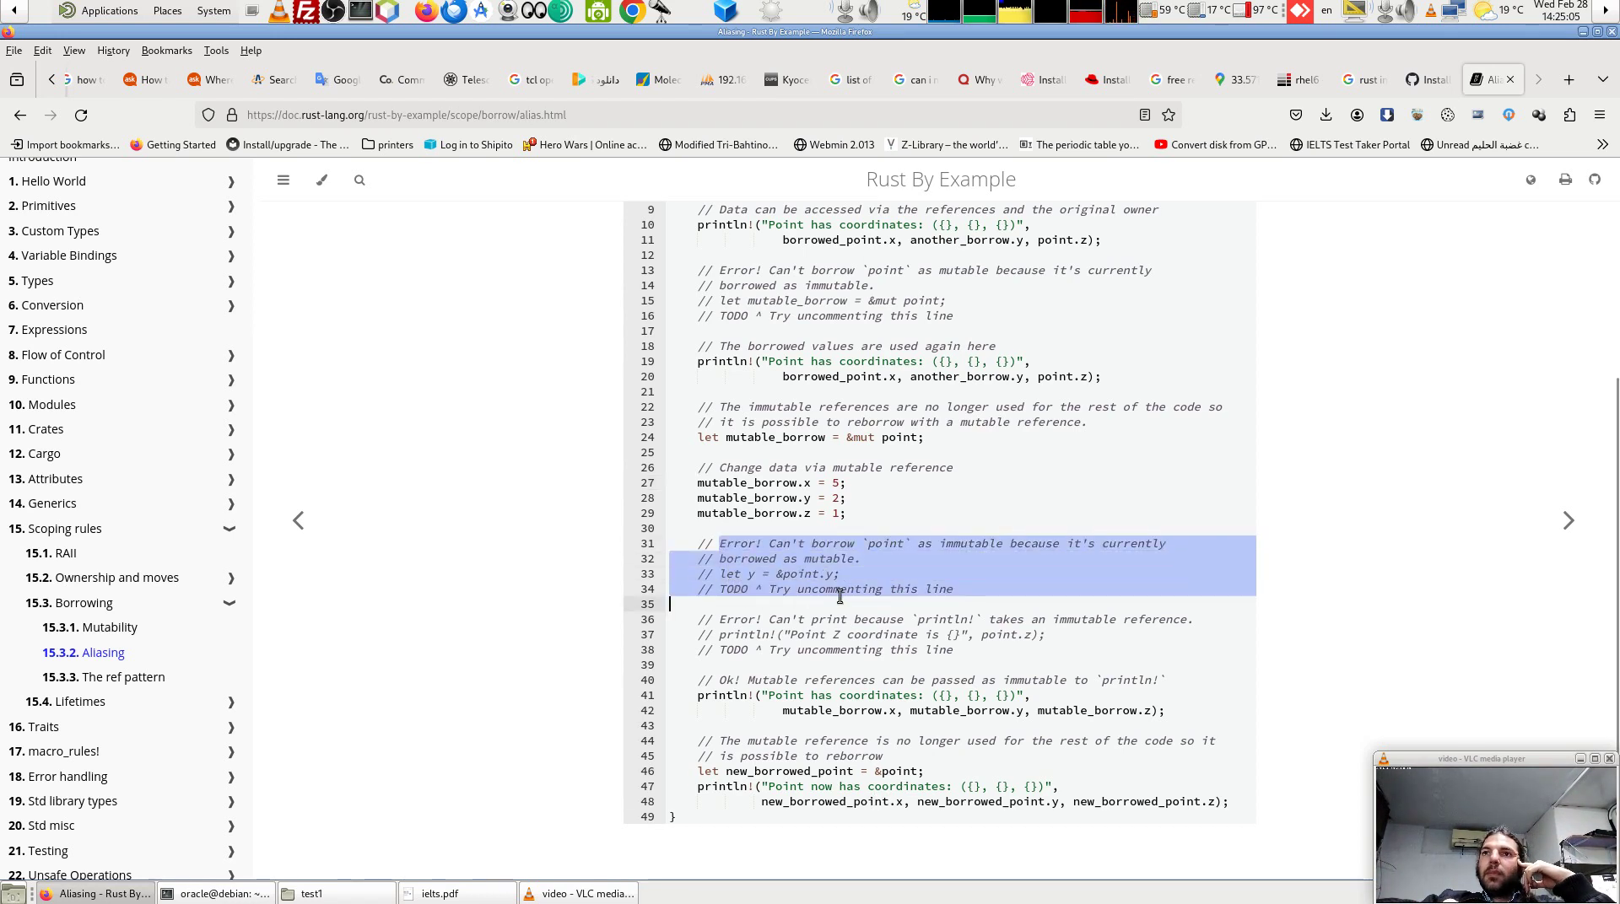
{"action": "left_click", "coordinate": [993, 588]}
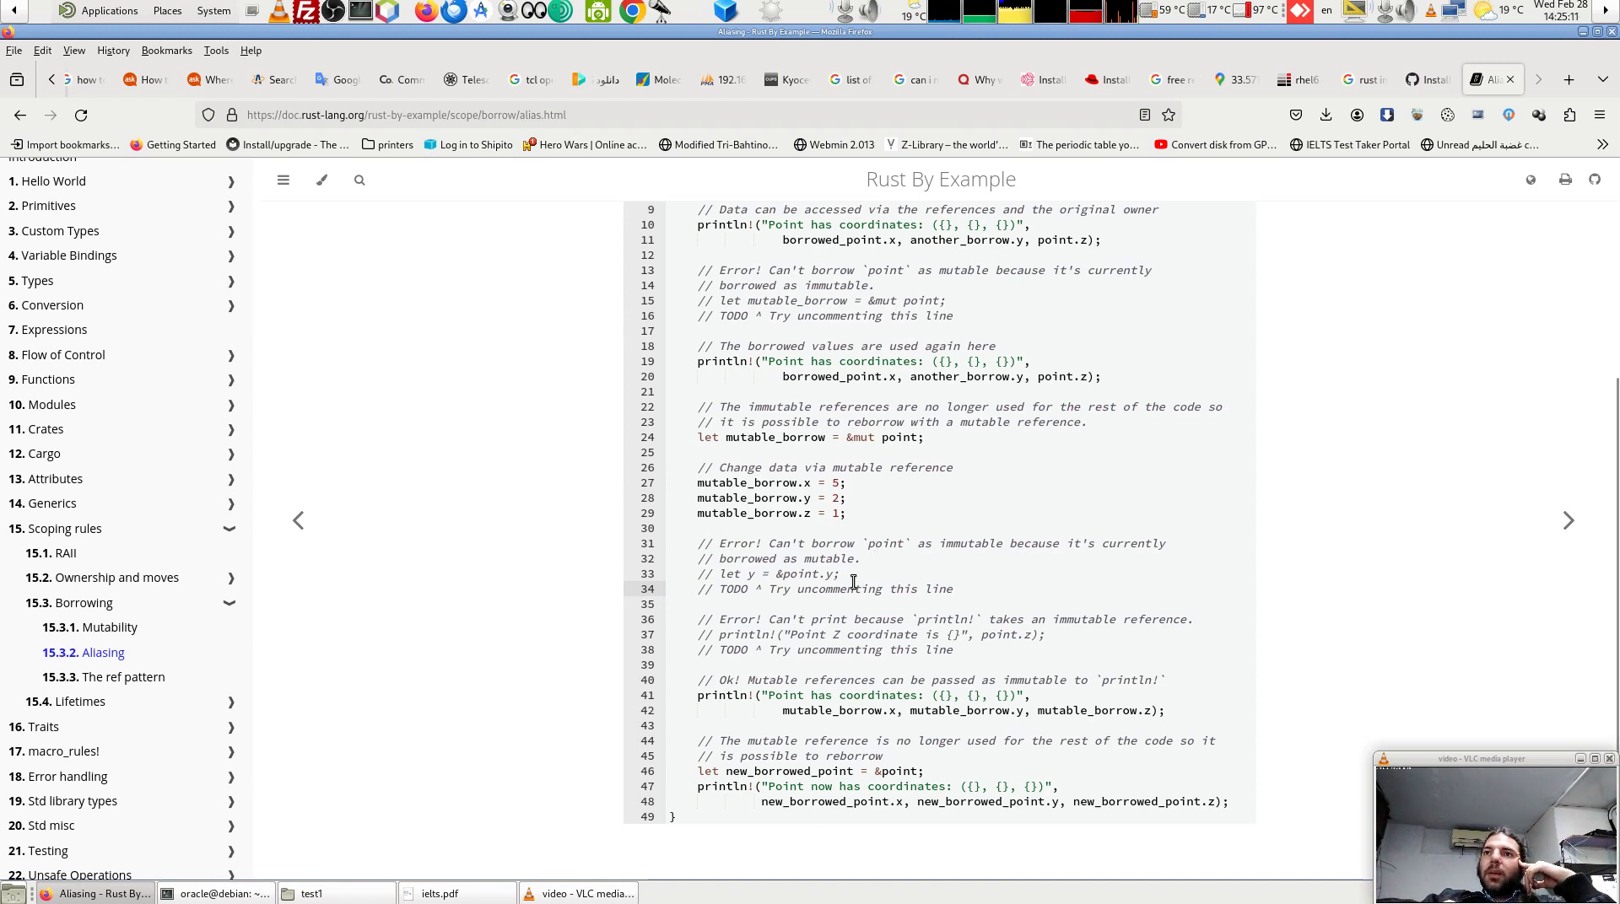
{"action": "left_click_drag", "start_coordinate": [719, 574], "coordinate": [851, 579]}
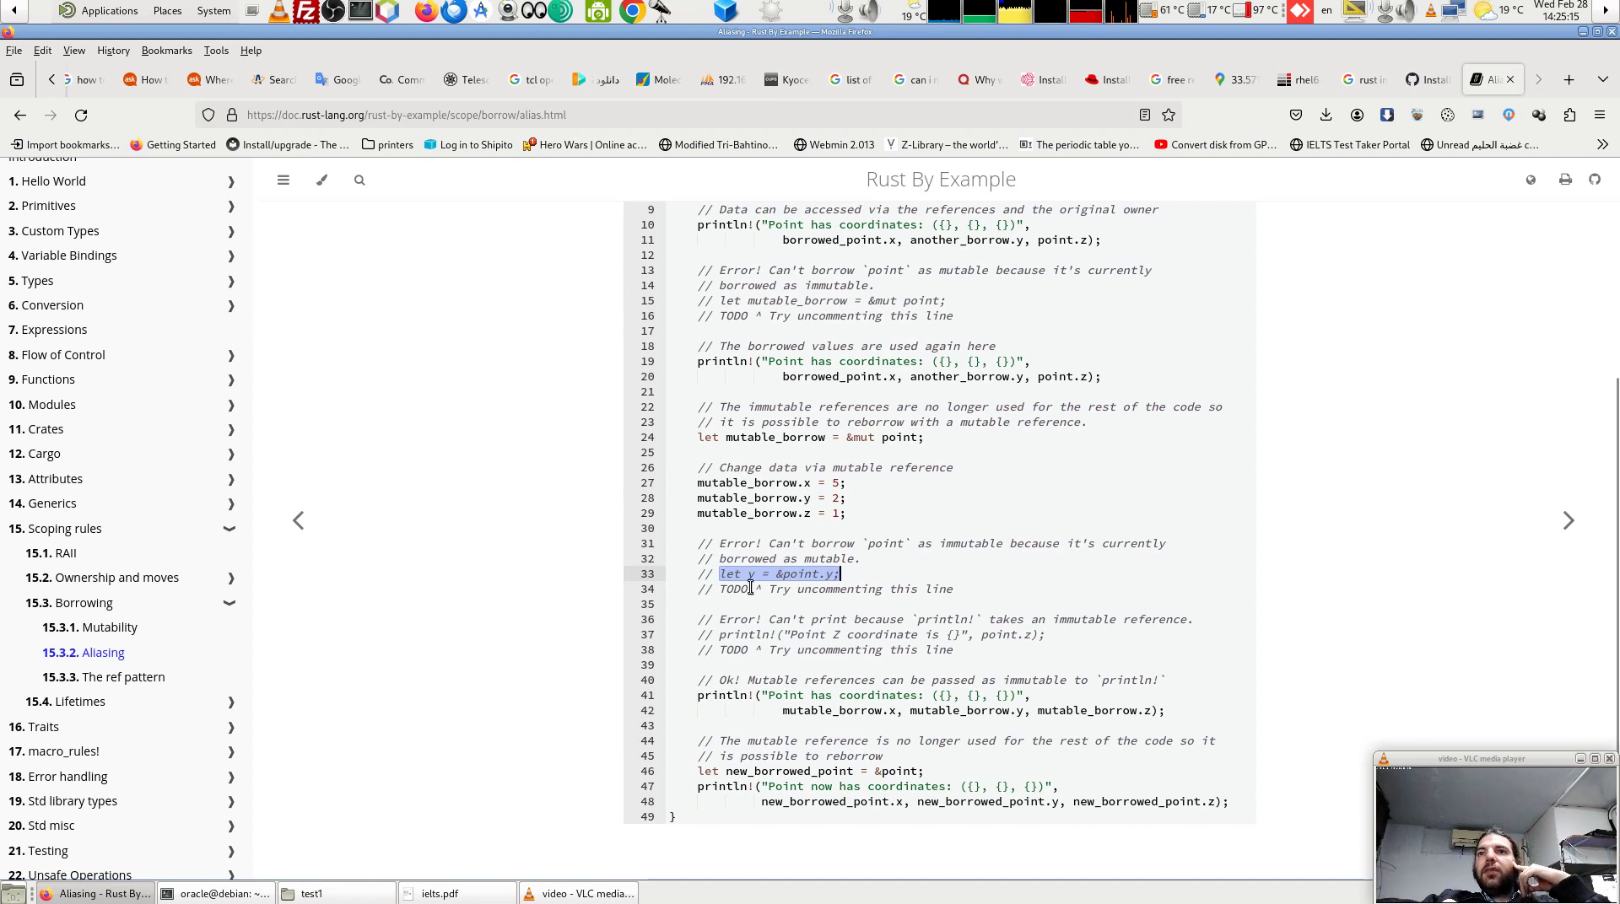
{"action": "left_click", "coordinate": [777, 581]}
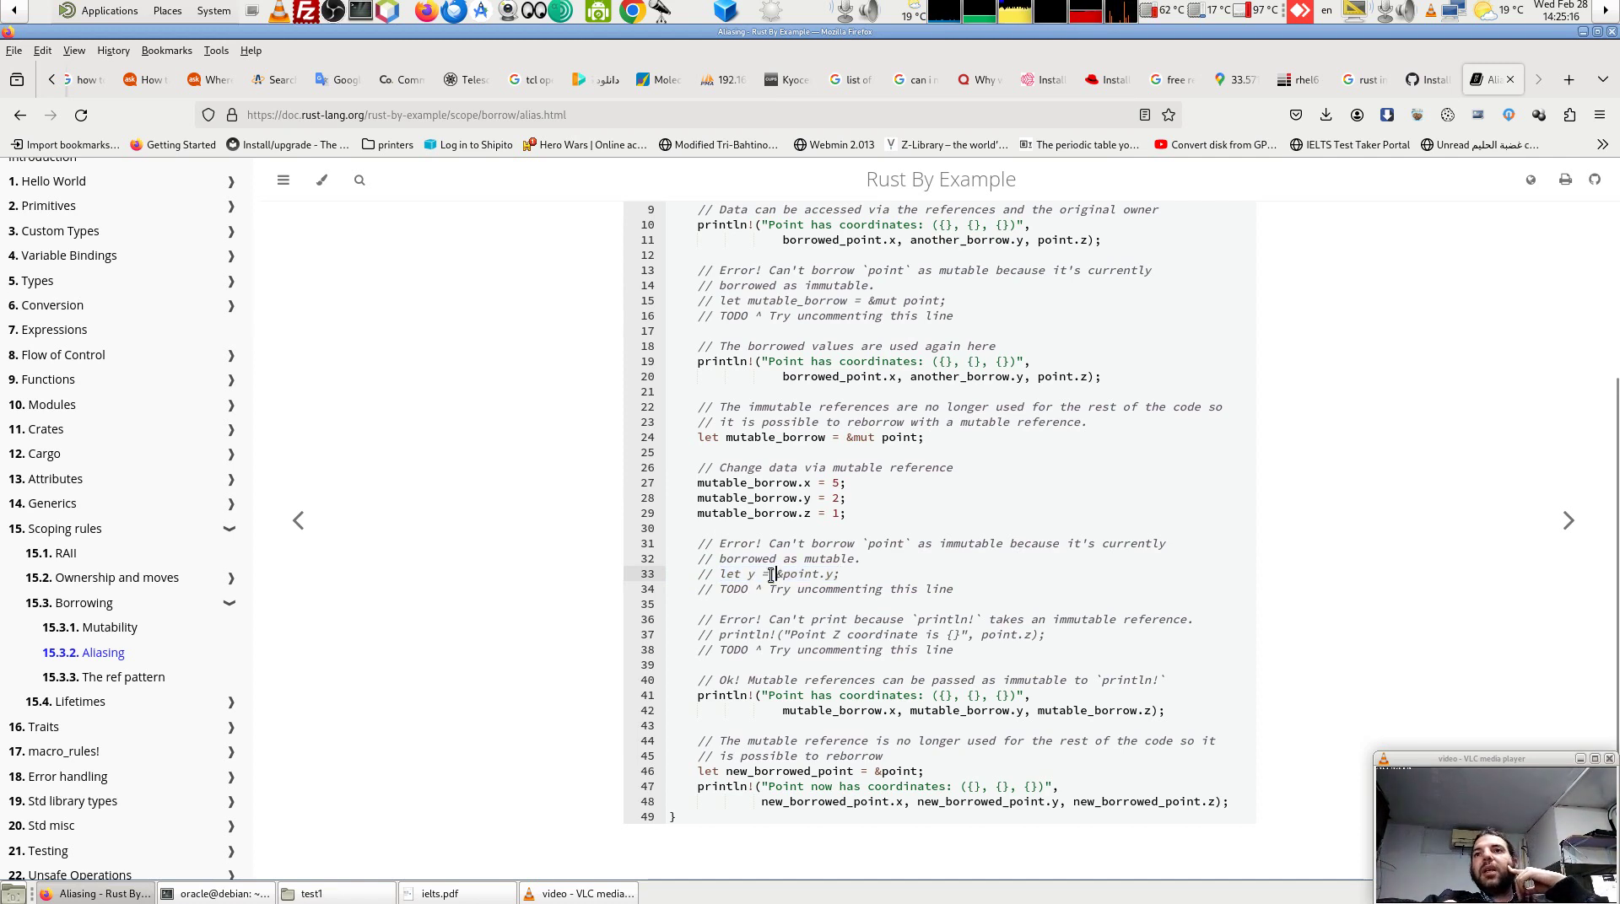
{"action": "double_click", "coordinate": [886, 544]}
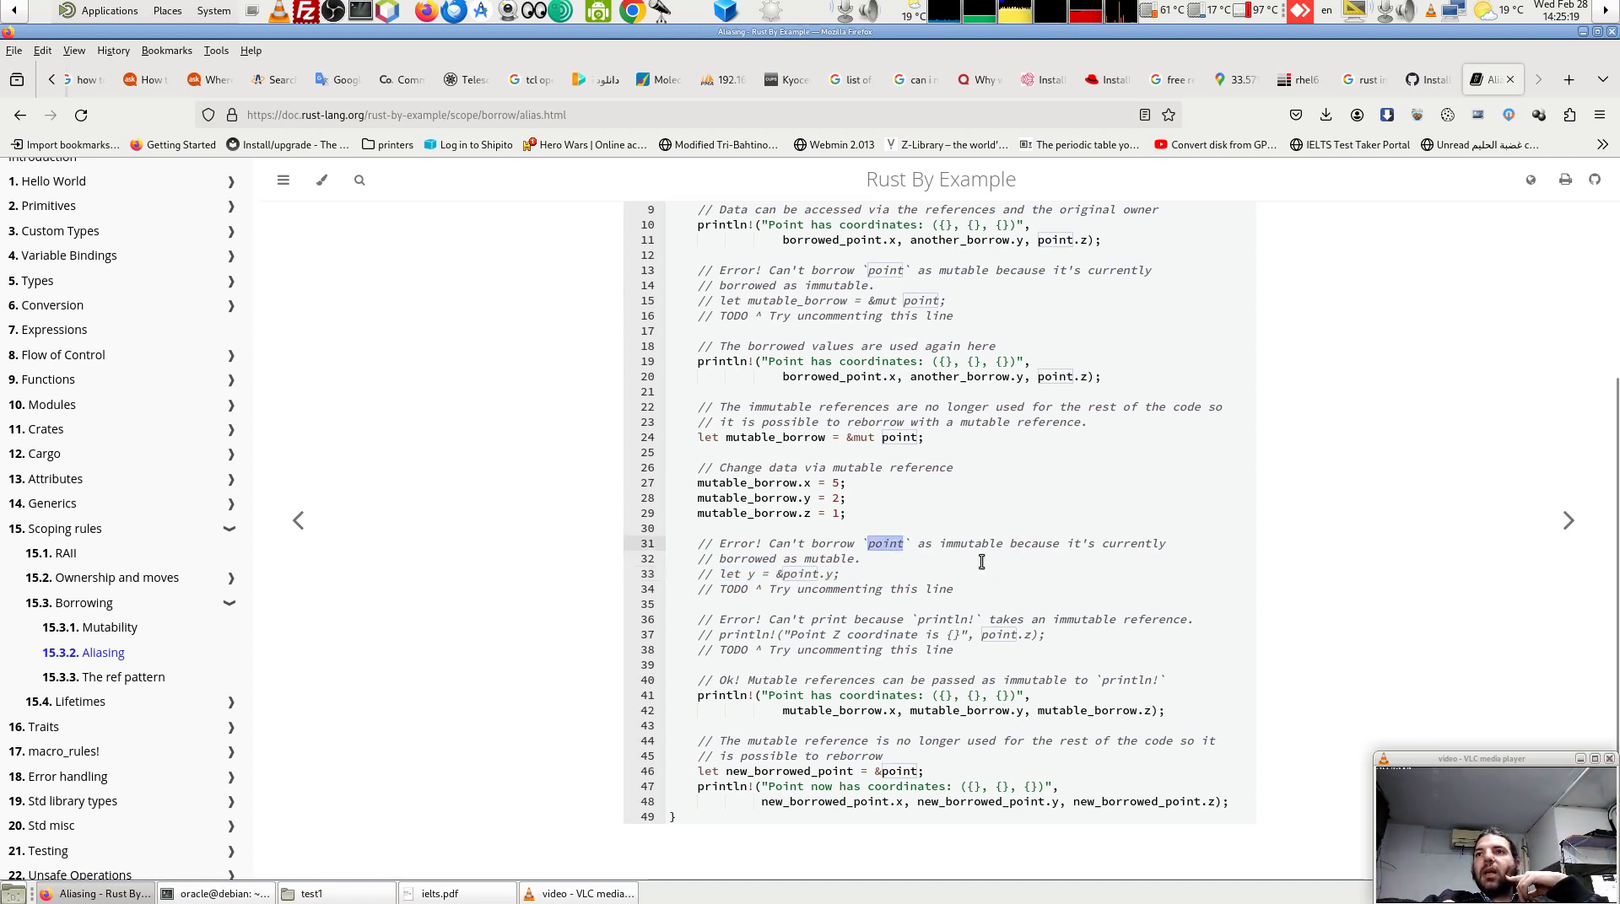
{"action": "double_click", "coordinate": [970, 544]}
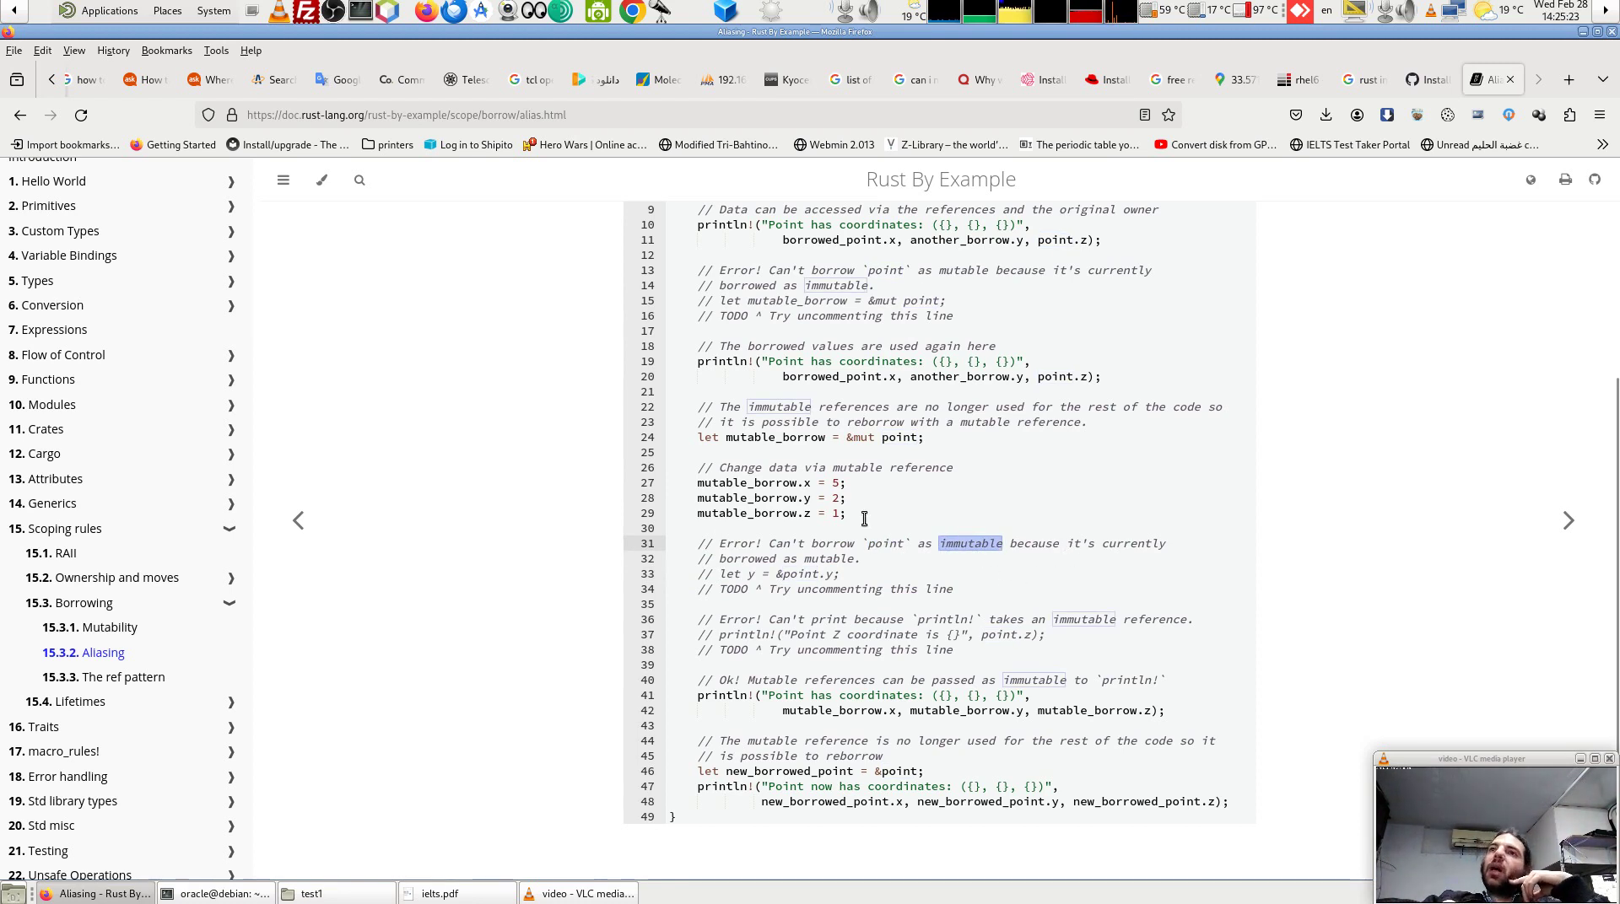
{"action": "double_click", "coordinate": [896, 437]}
{"action": "double_click", "coordinate": [860, 437]}
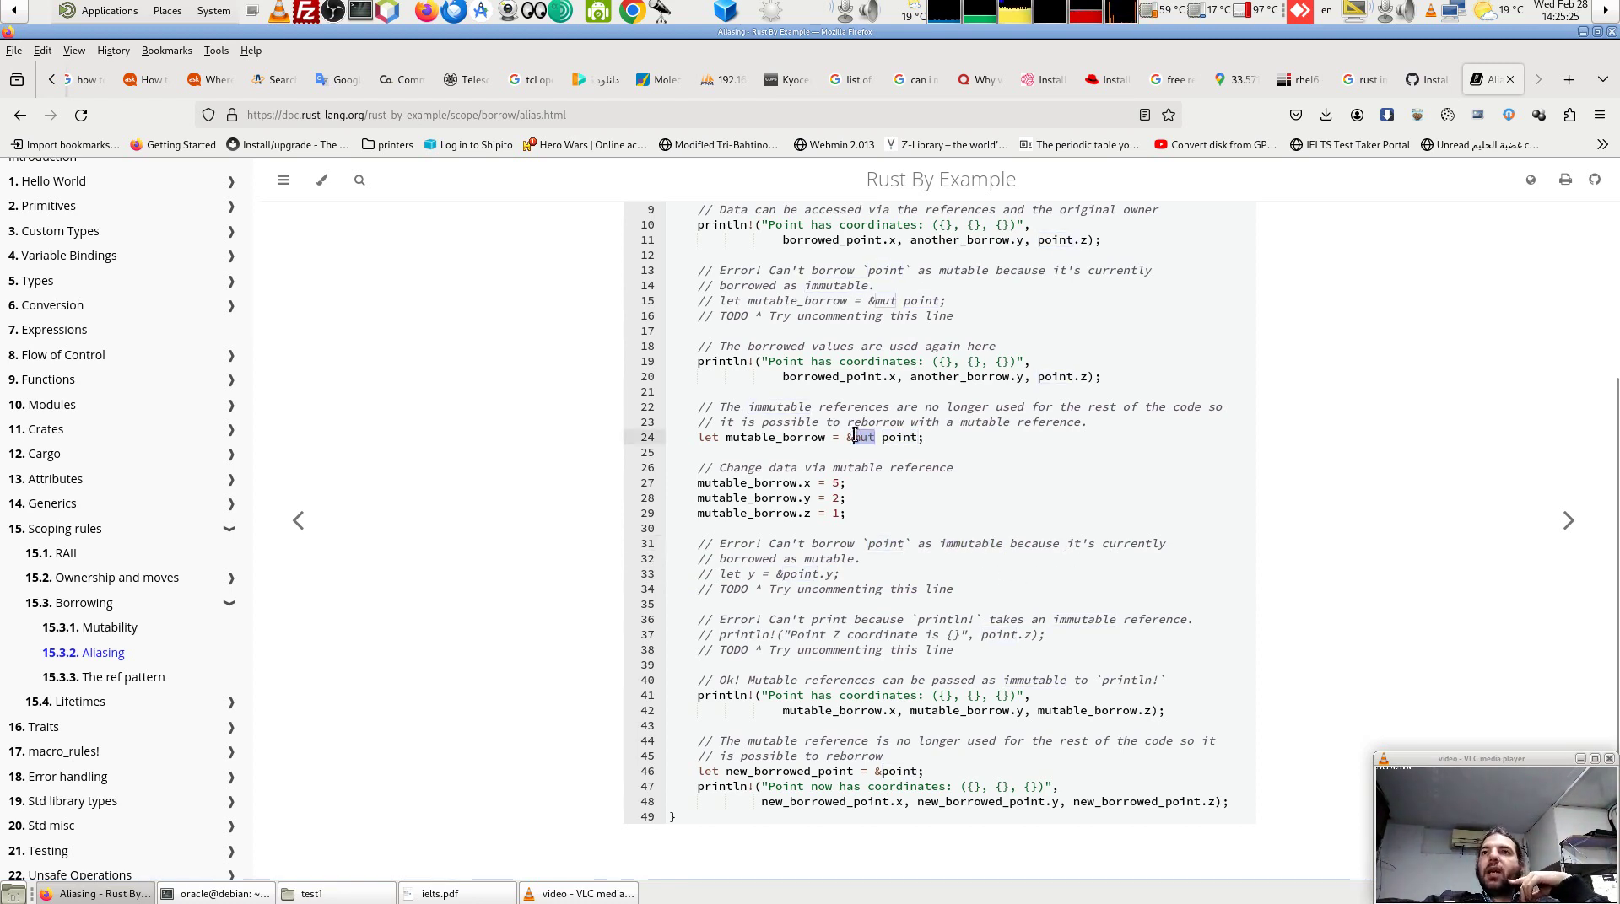
{"action": "left_click_drag", "start_coordinate": [768, 573], "coordinate": [841, 575]}
{"action": "left_click", "coordinate": [782, 575]}
{"action": "type", "text": "mut"}
{"action": "key", "text": "BackSpace"}
{"action": "key", "text": "BackSpace"}
{"action": "key", "text": "BackSpace"}
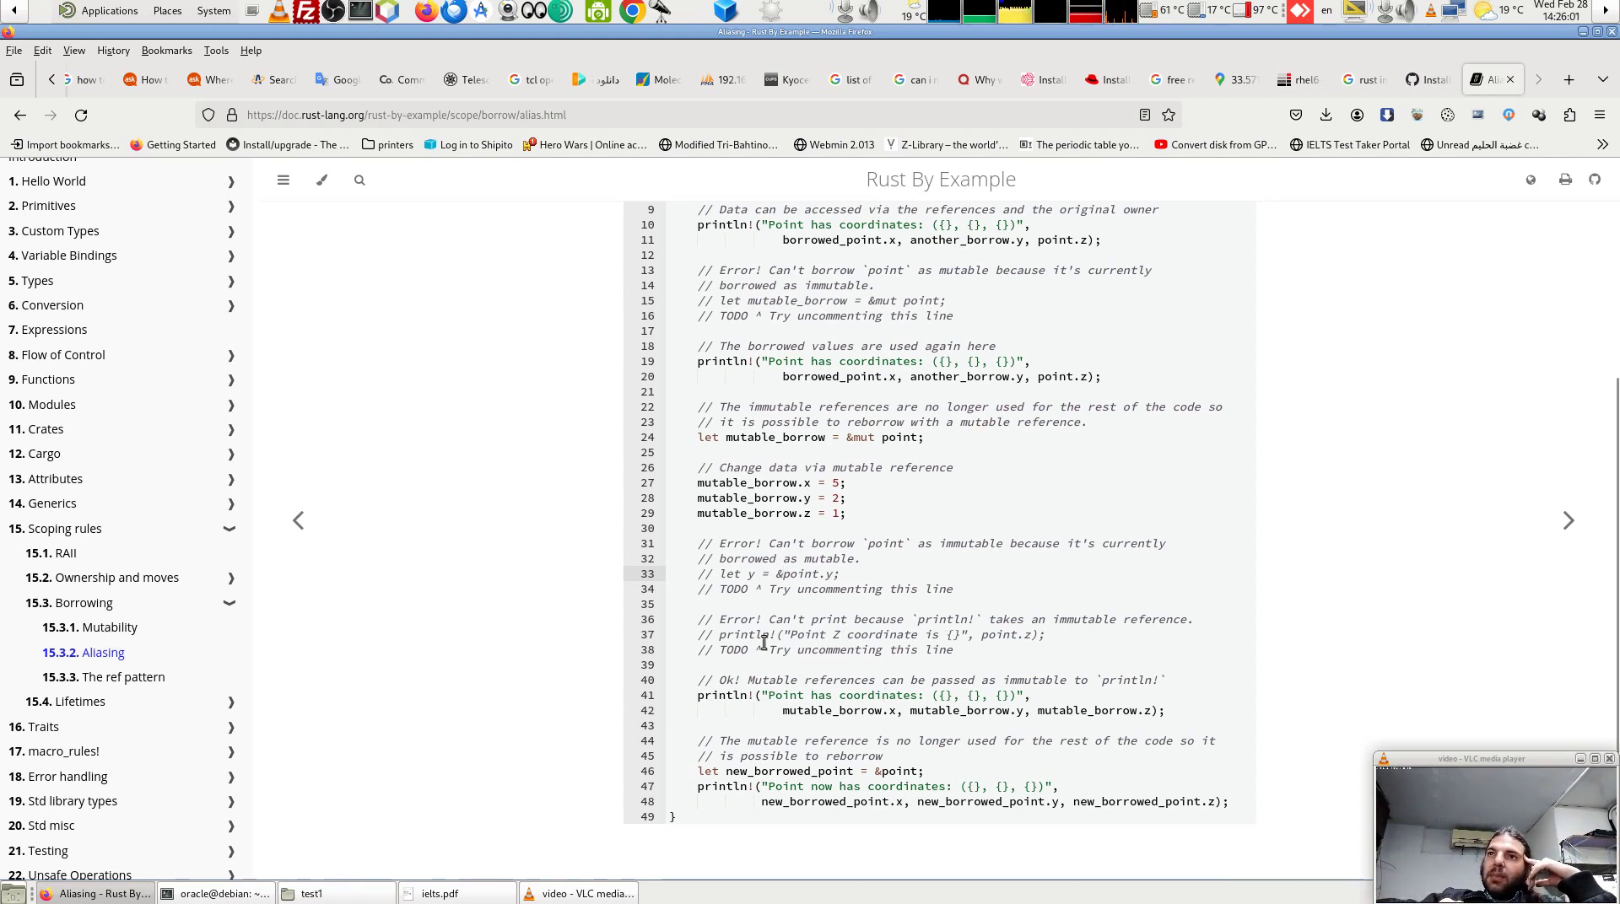
{"action": "left_click_drag", "start_coordinate": [719, 634], "coordinate": [1064, 635]}
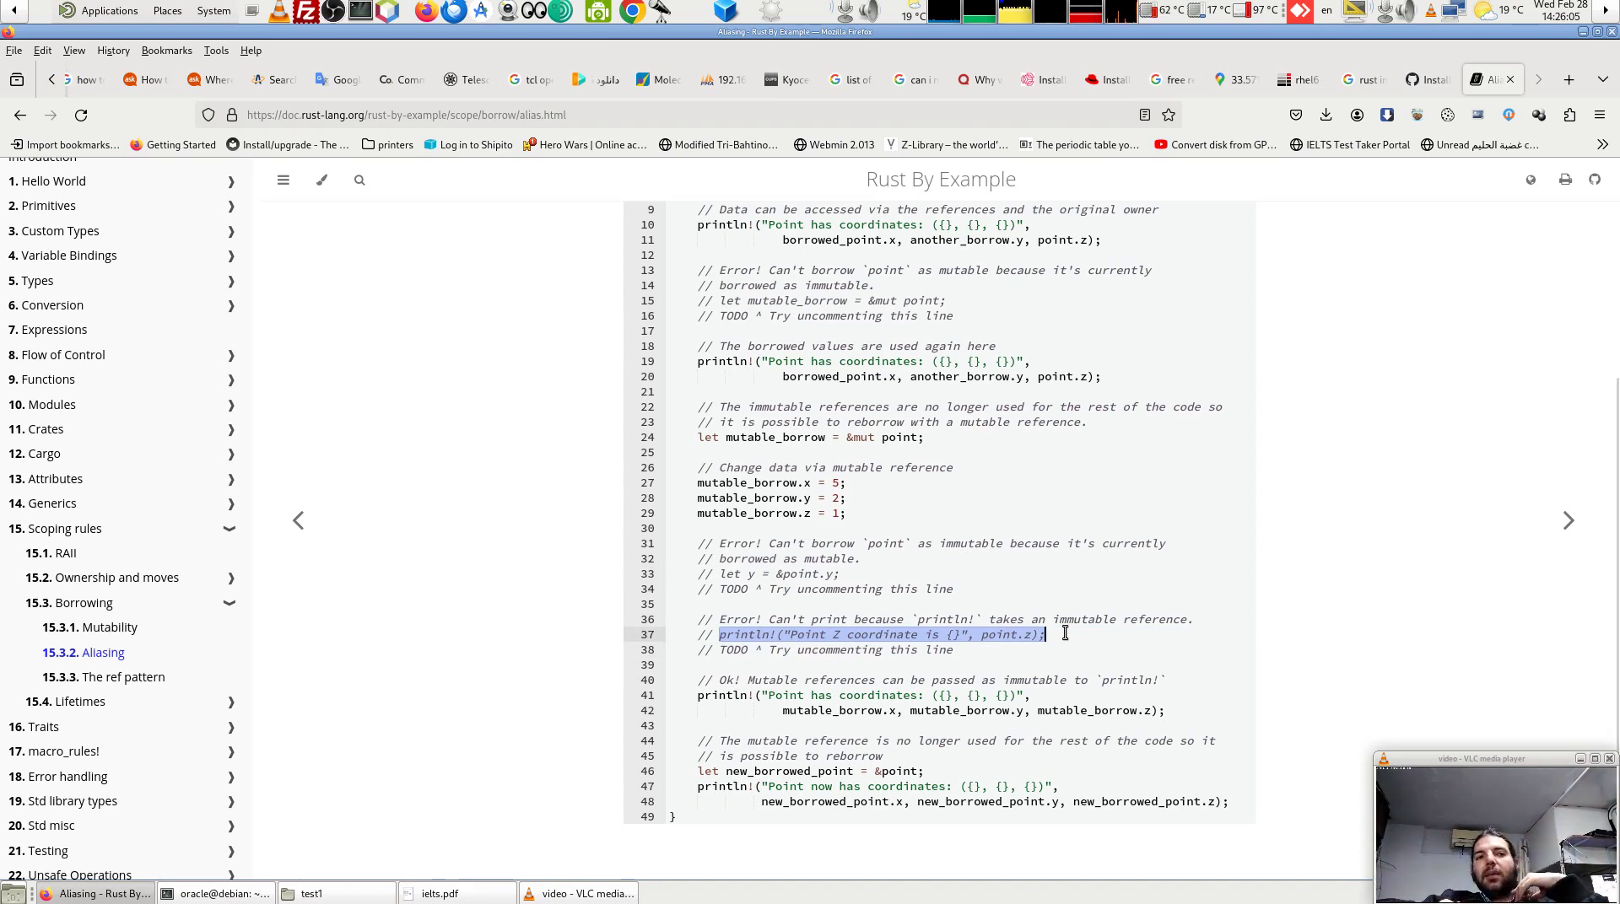
{"action": "double_click", "coordinate": [993, 634]}
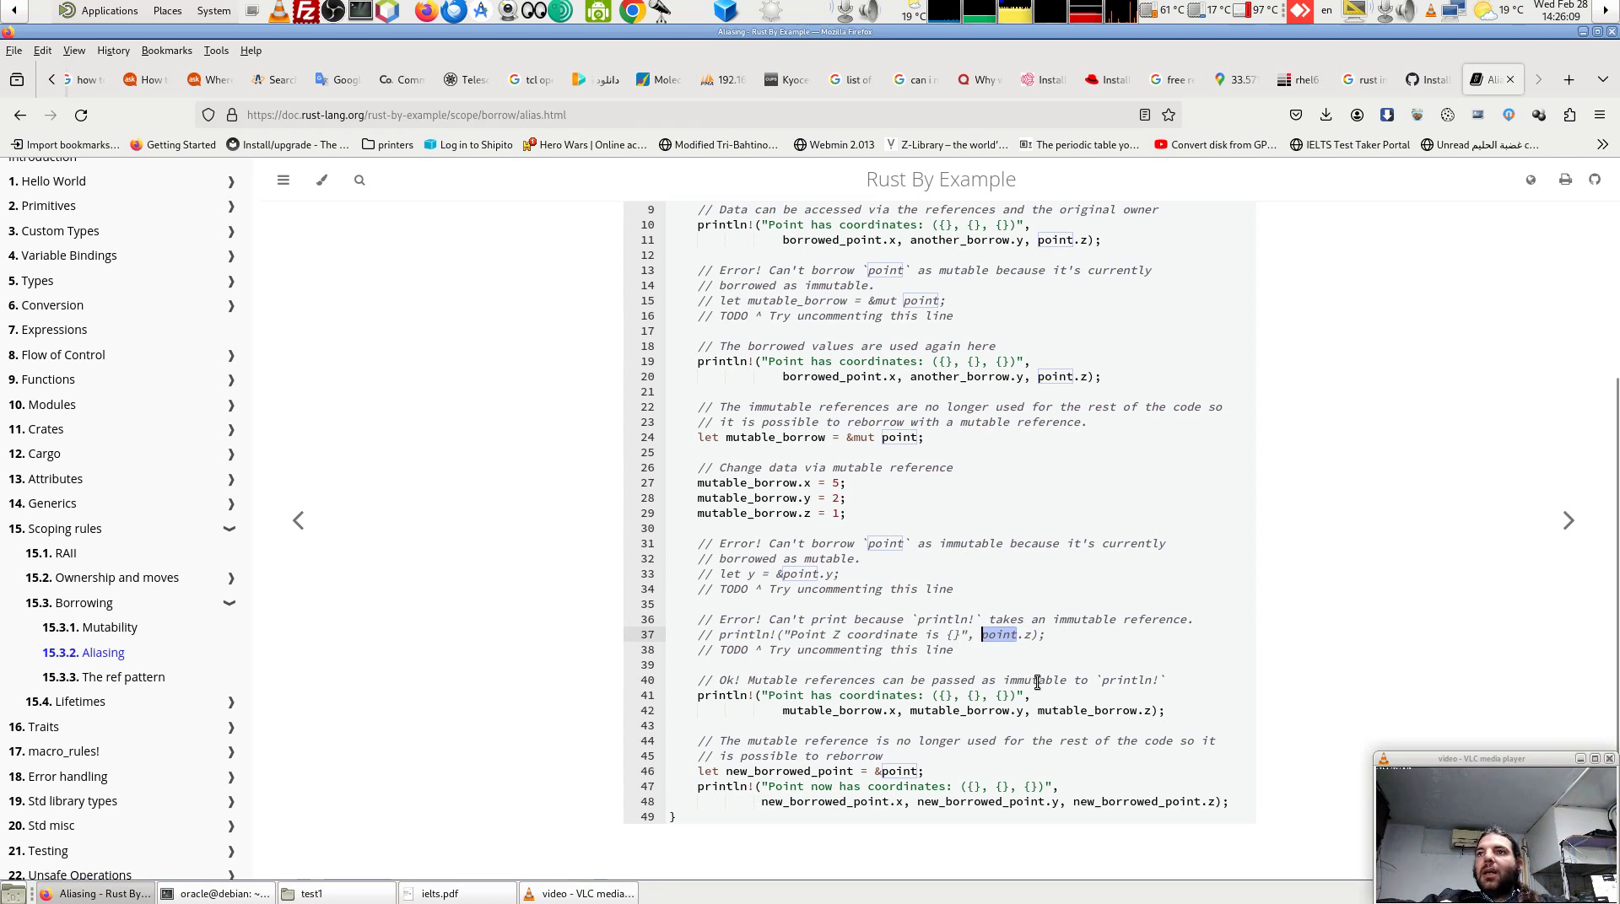
{"action": "left_click", "coordinate": [983, 638]}
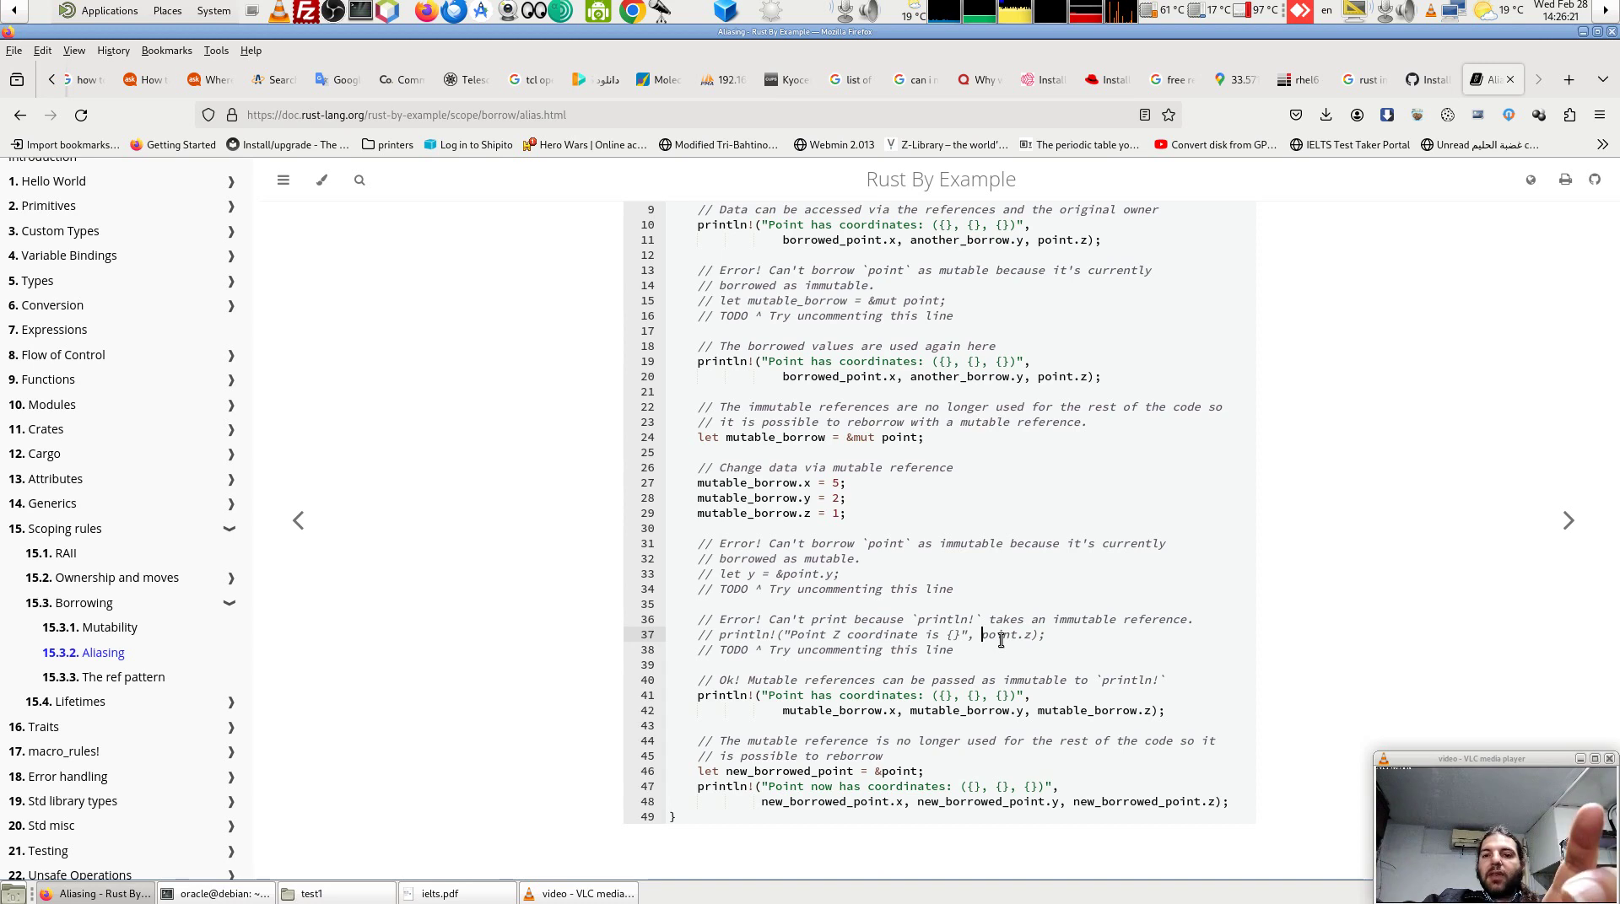
{"action": "type", "text": "&"}
{"action": "key", "text": "BackSpace"}
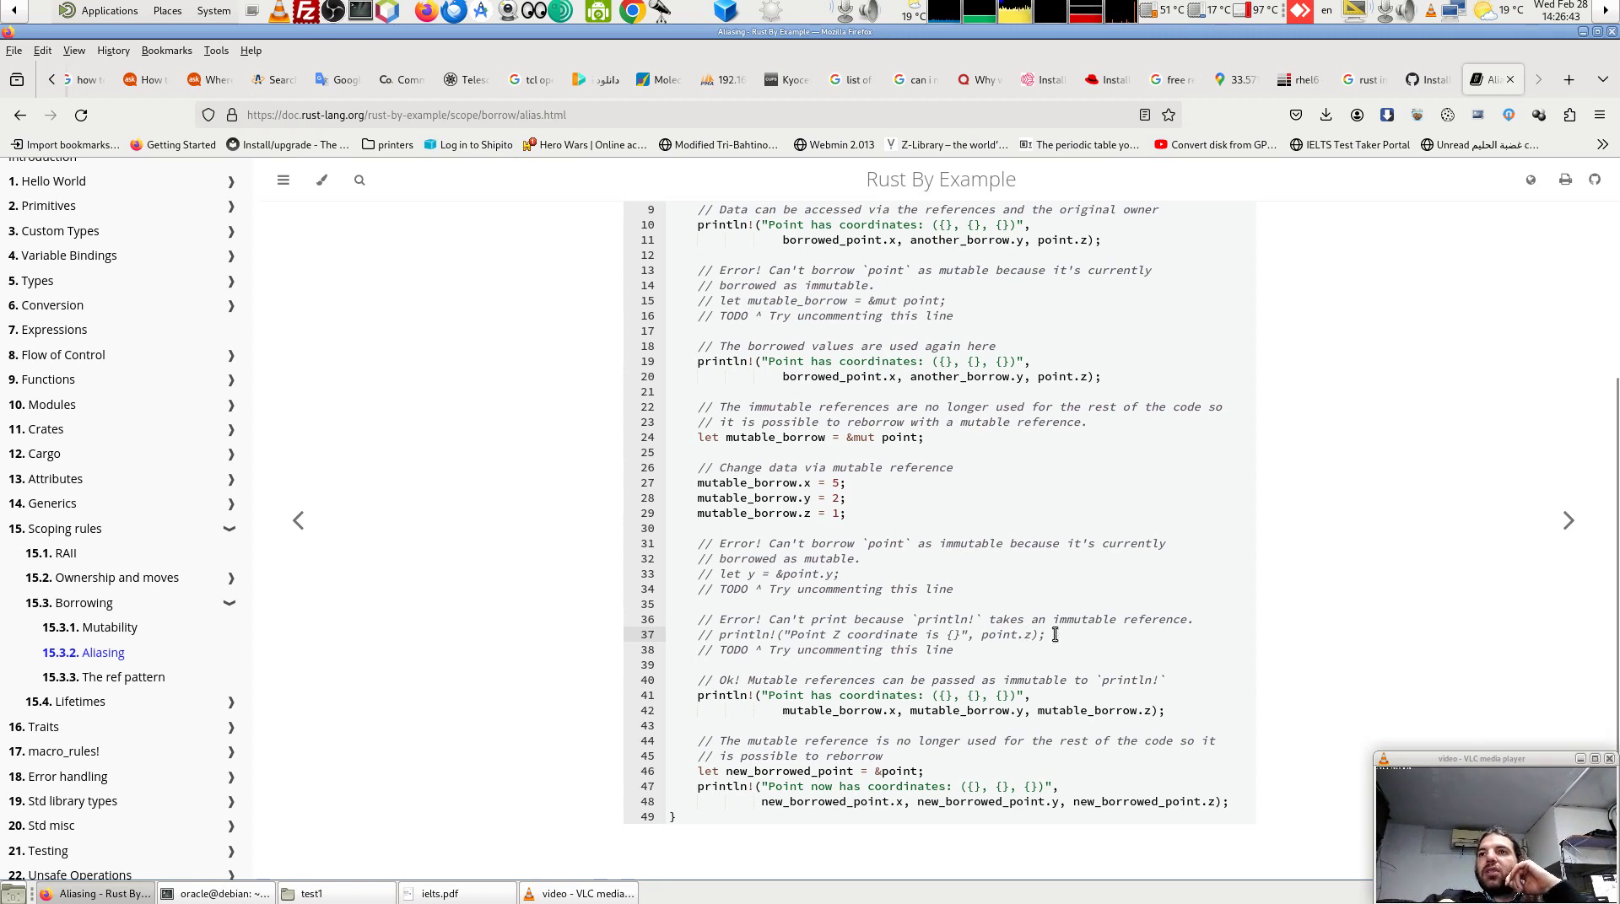
{"action": "left_click_drag", "start_coordinate": [1051, 619], "coordinate": [1237, 619]}
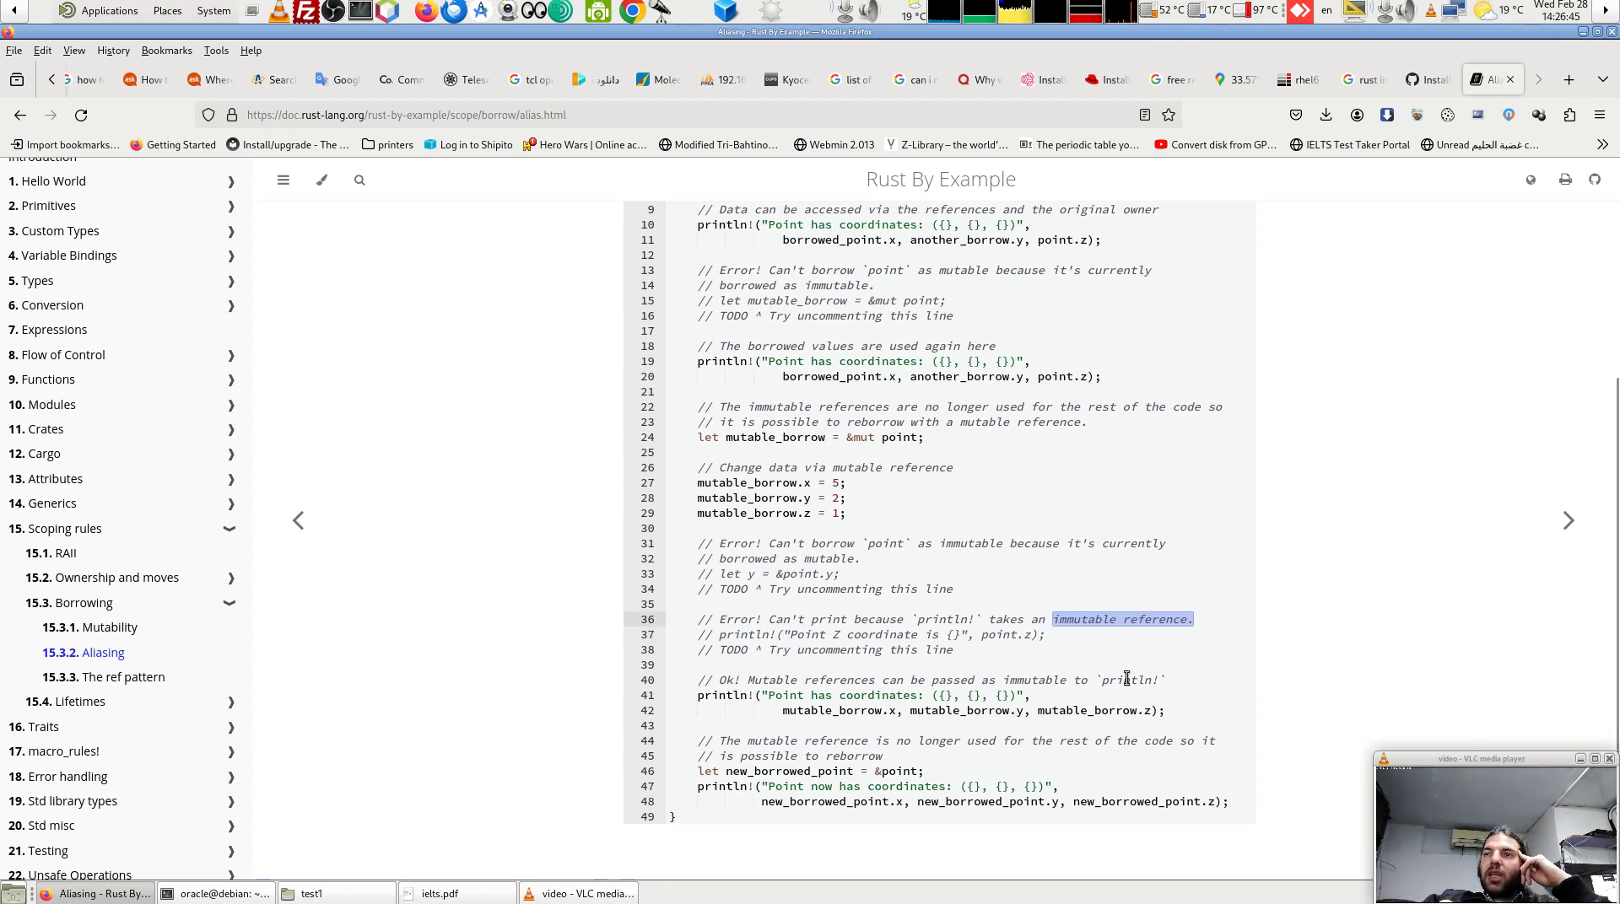
{"action": "left_click", "coordinate": [721, 635]}
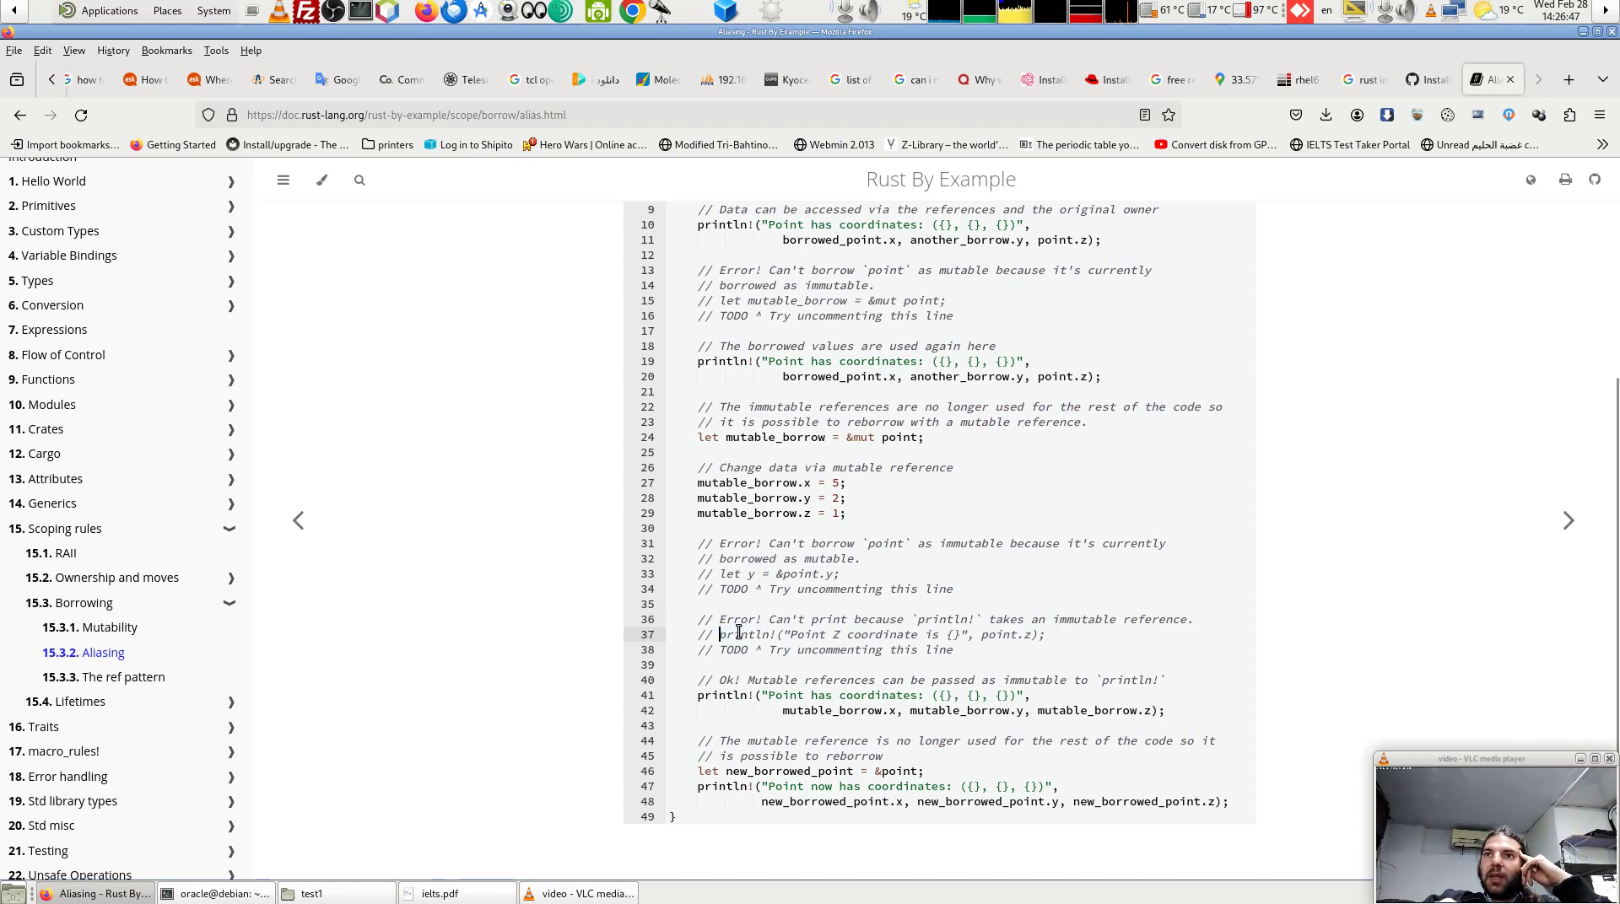
{"action": "left_click", "coordinate": [781, 634]}
{"action": "left_click", "coordinate": [1025, 648]}
{"action": "left_click_drag", "start_coordinate": [689, 515], "coordinate": [832, 514]}
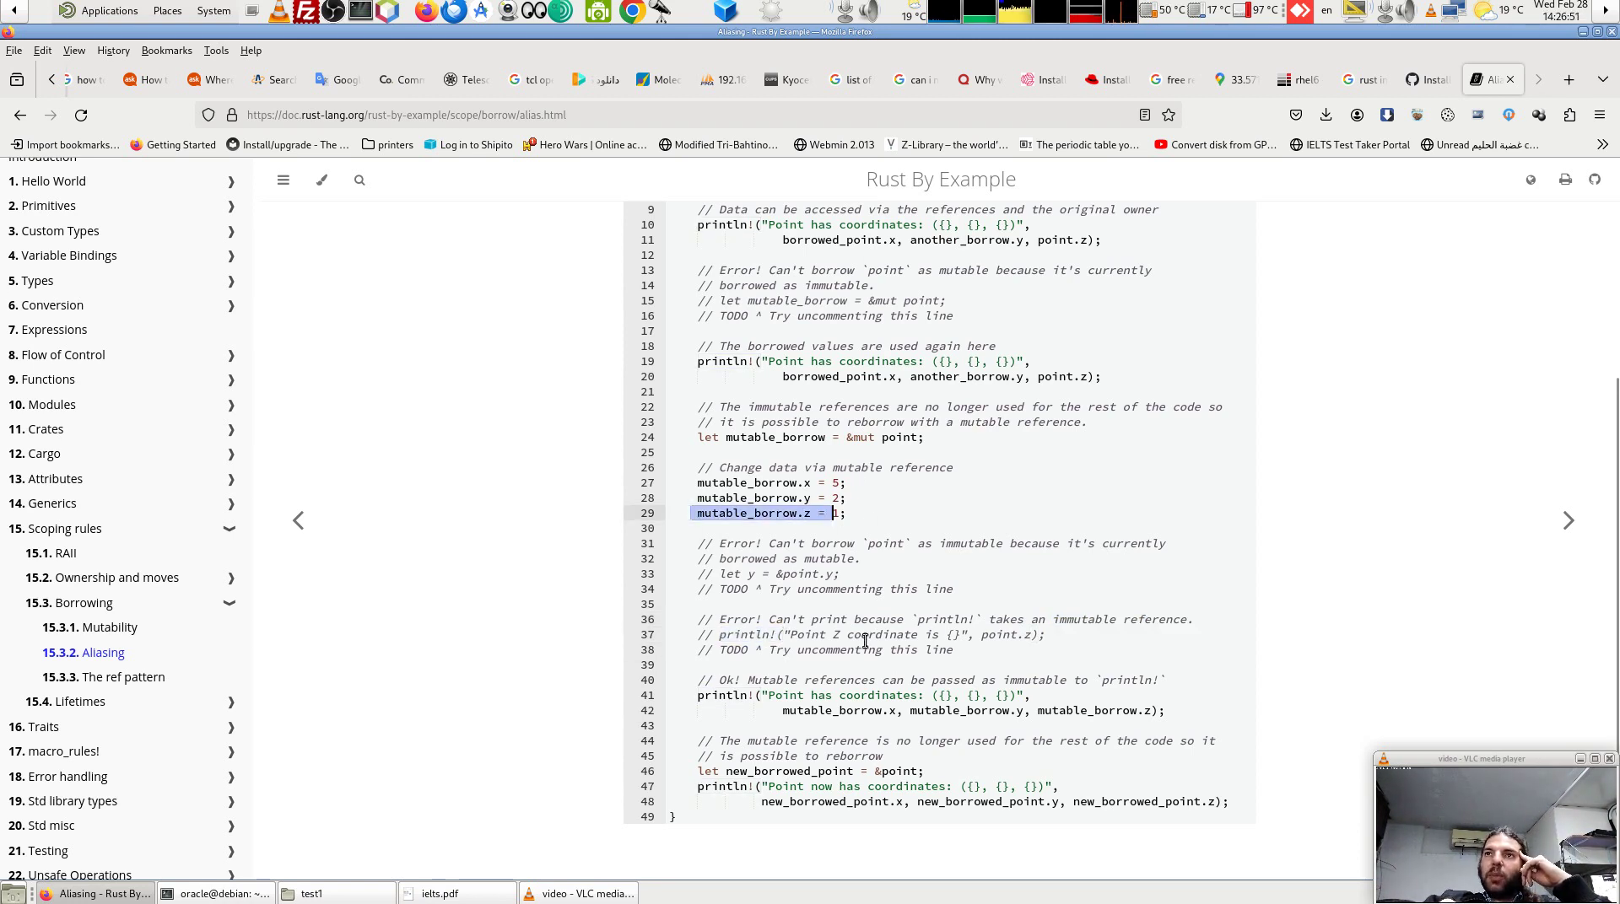
{"action": "left_click", "coordinate": [733, 467]}
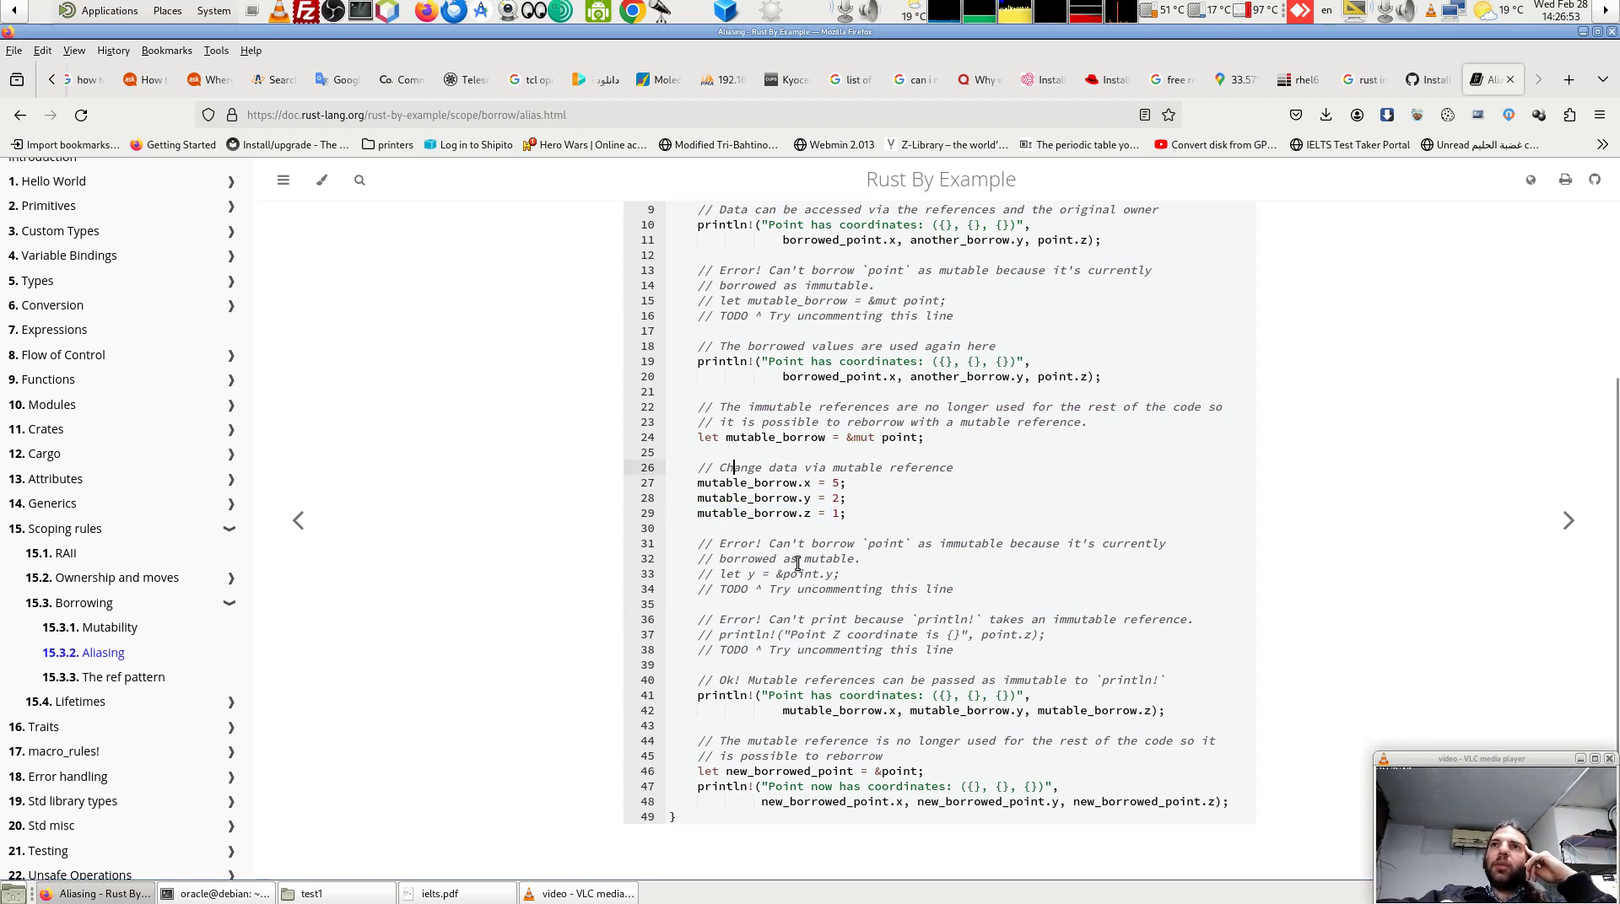
{"action": "left_click", "coordinate": [983, 635]}
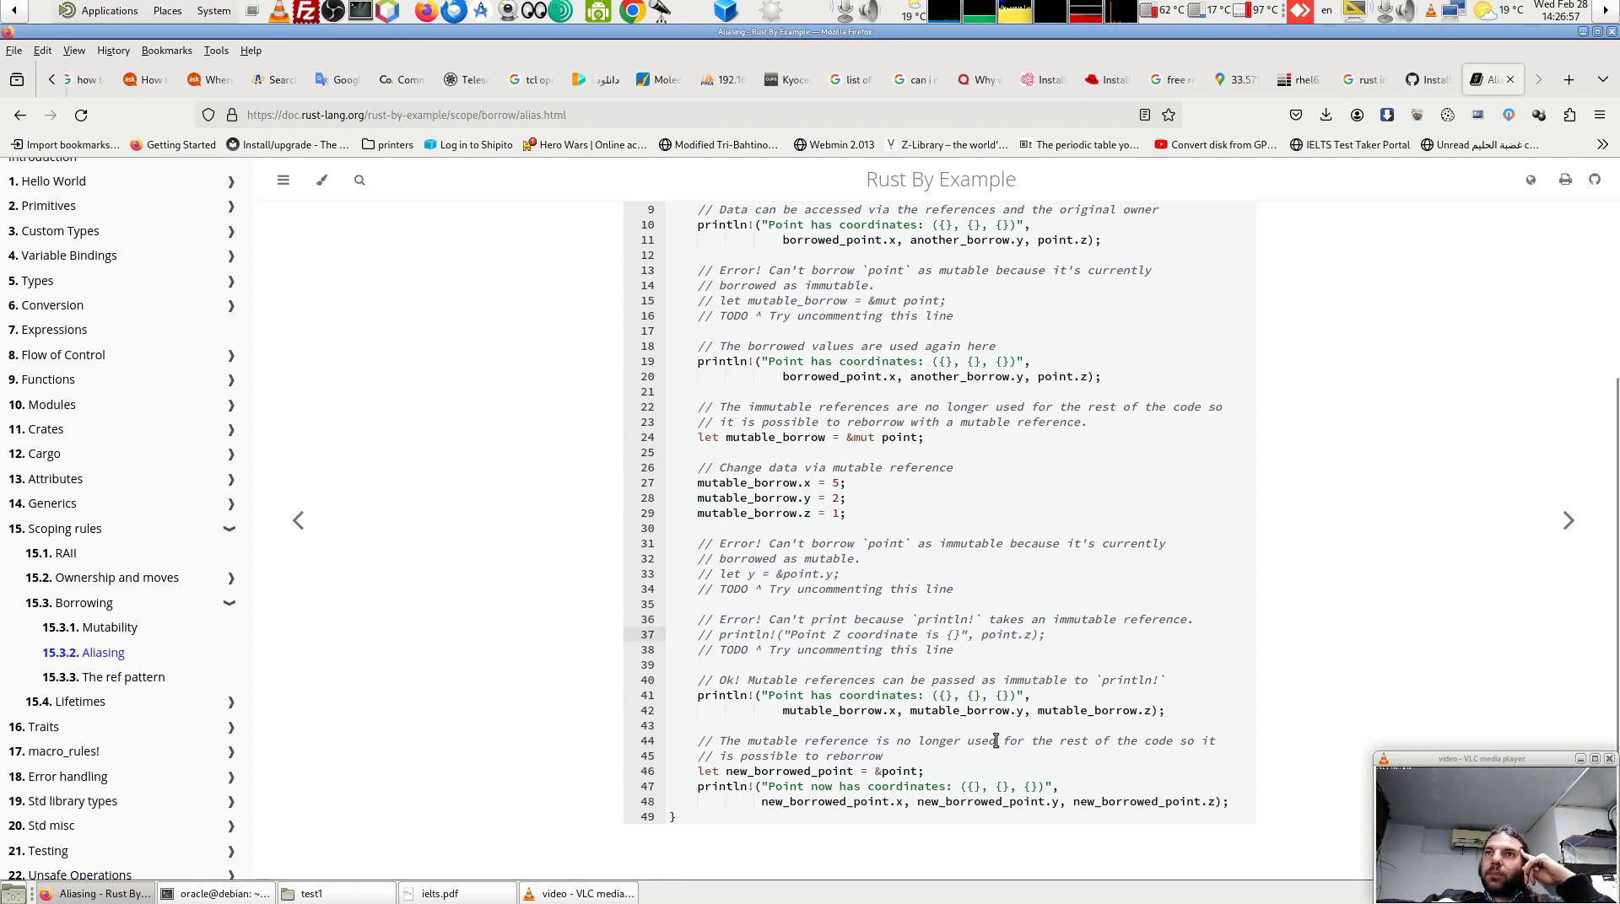
{"action": "double_click", "coordinate": [894, 438]}
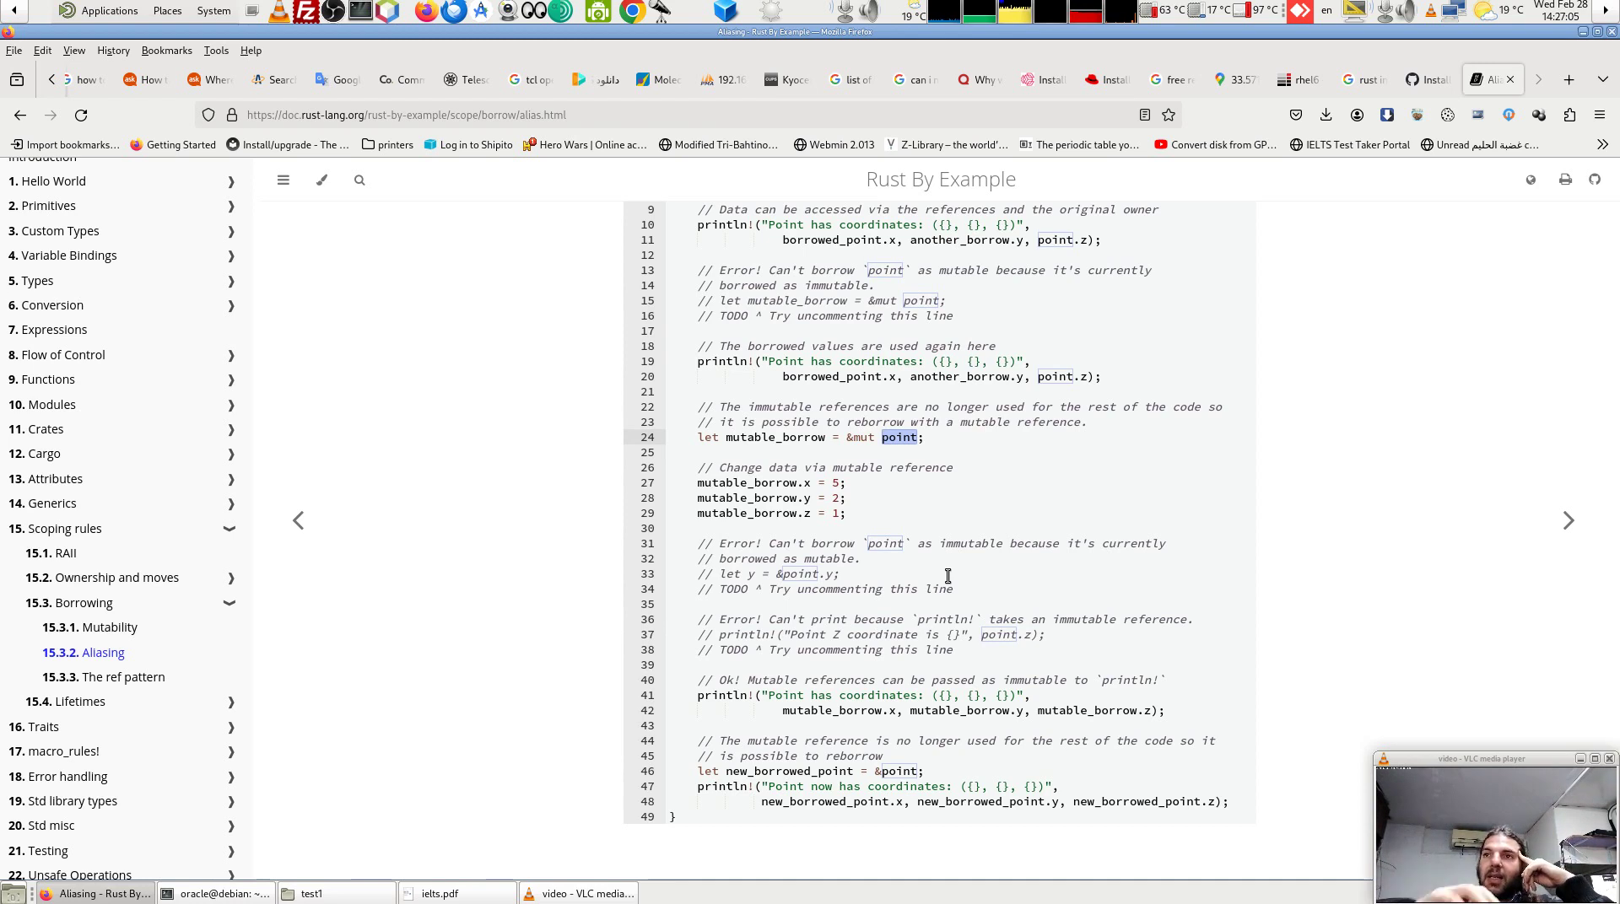
{"action": "left_click_drag", "start_coordinate": [978, 716], "coordinate": [956, 727]}
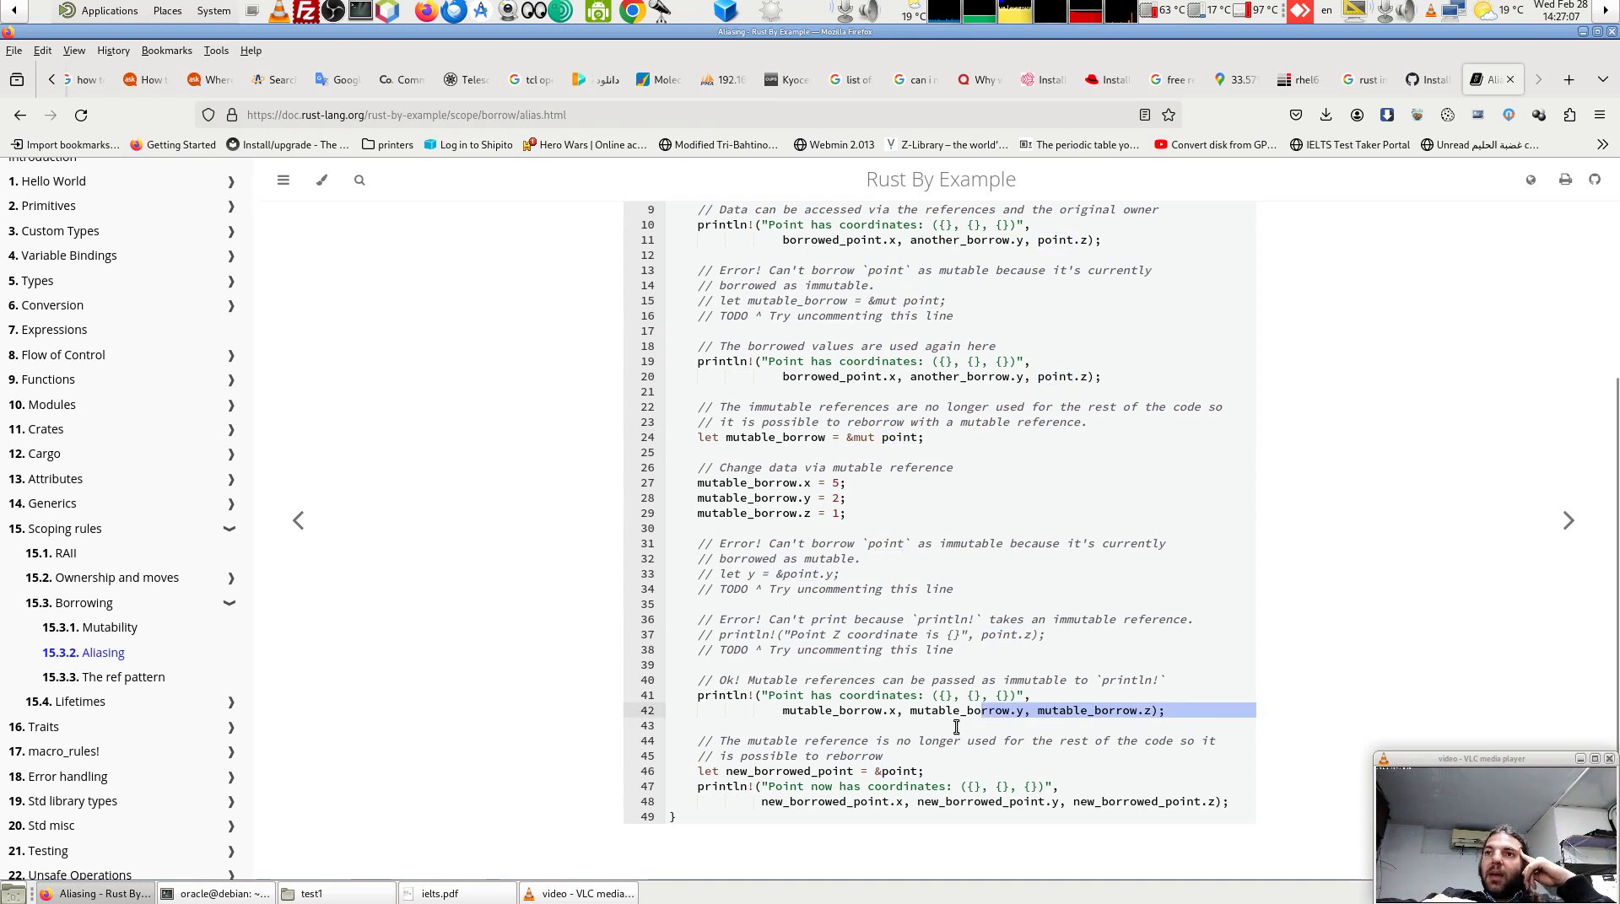
{"action": "left_click", "coordinate": [957, 727]}
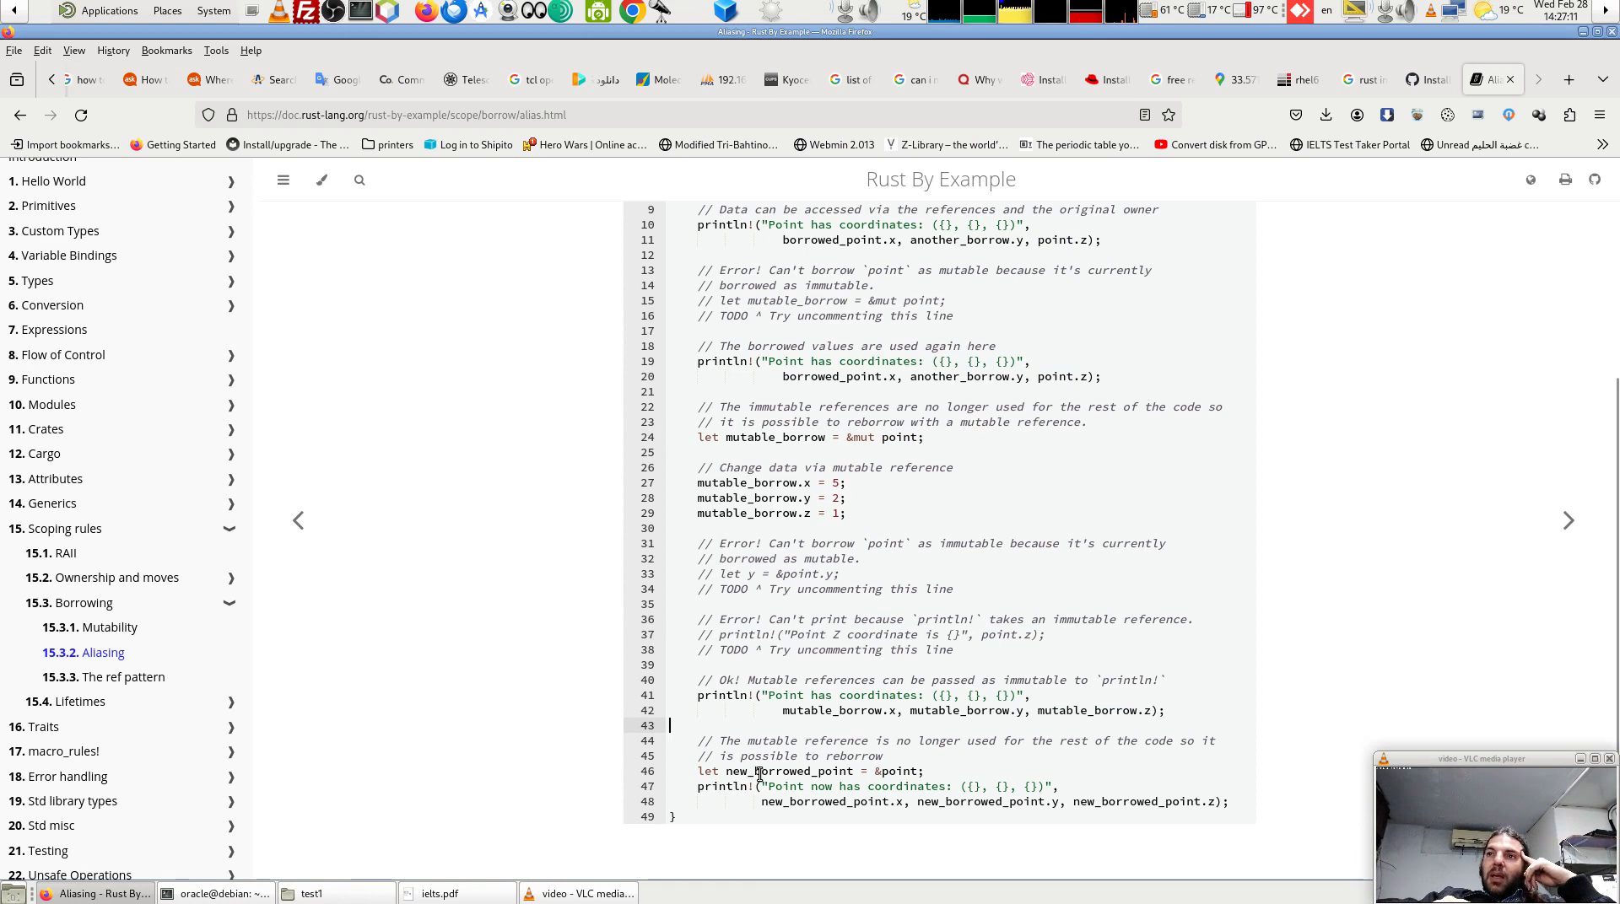
{"action": "left_click_drag", "start_coordinate": [694, 769], "coordinate": [923, 770]}
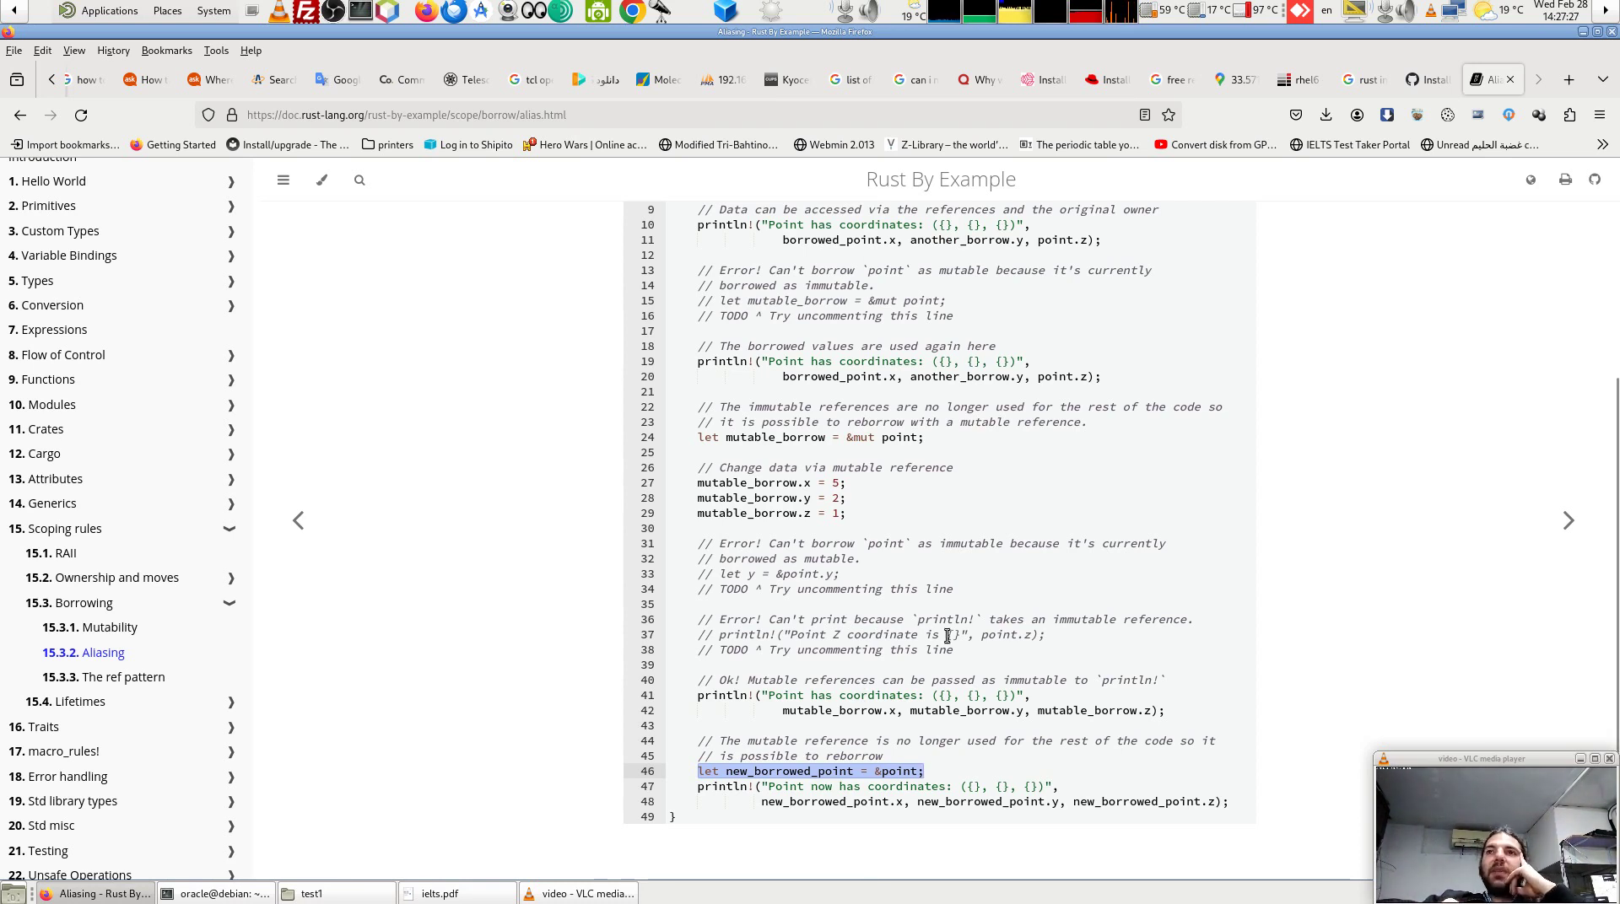
{"action": "mouse_move", "coordinate": [974, 635]}
{"action": "left_mouse_down"}
{"action": "mouse_move", "coordinate": [1049, 635]}
{"action": "mouse_move", "coordinate": [1026, 635]}
{"action": "left_mouse_up"}
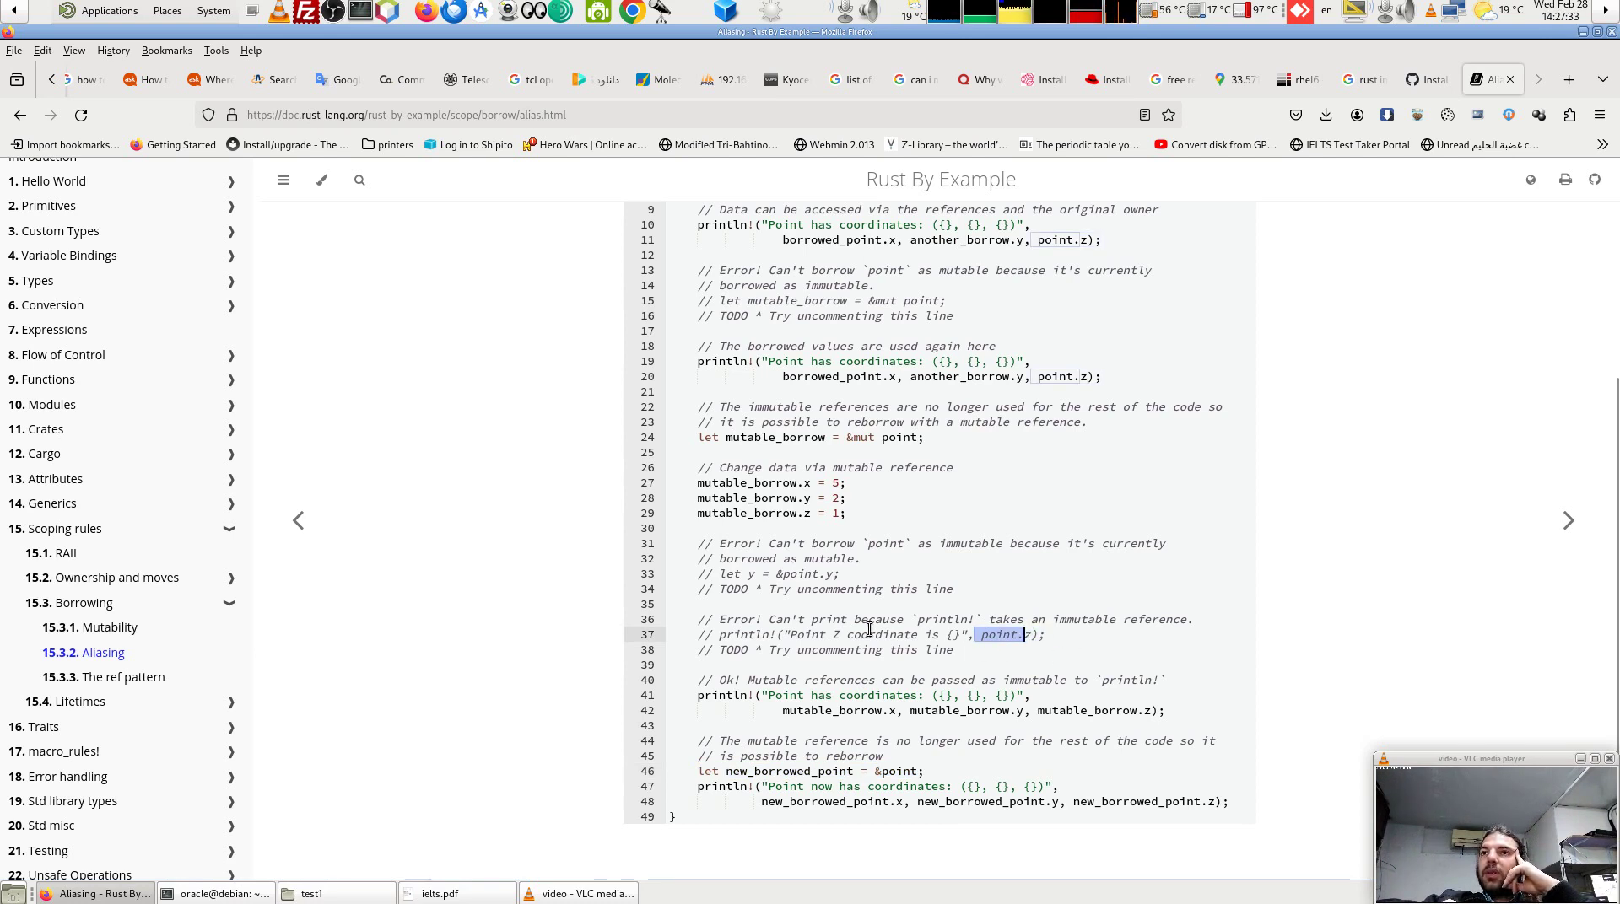
{"action": "left_click", "coordinate": [720, 634]}
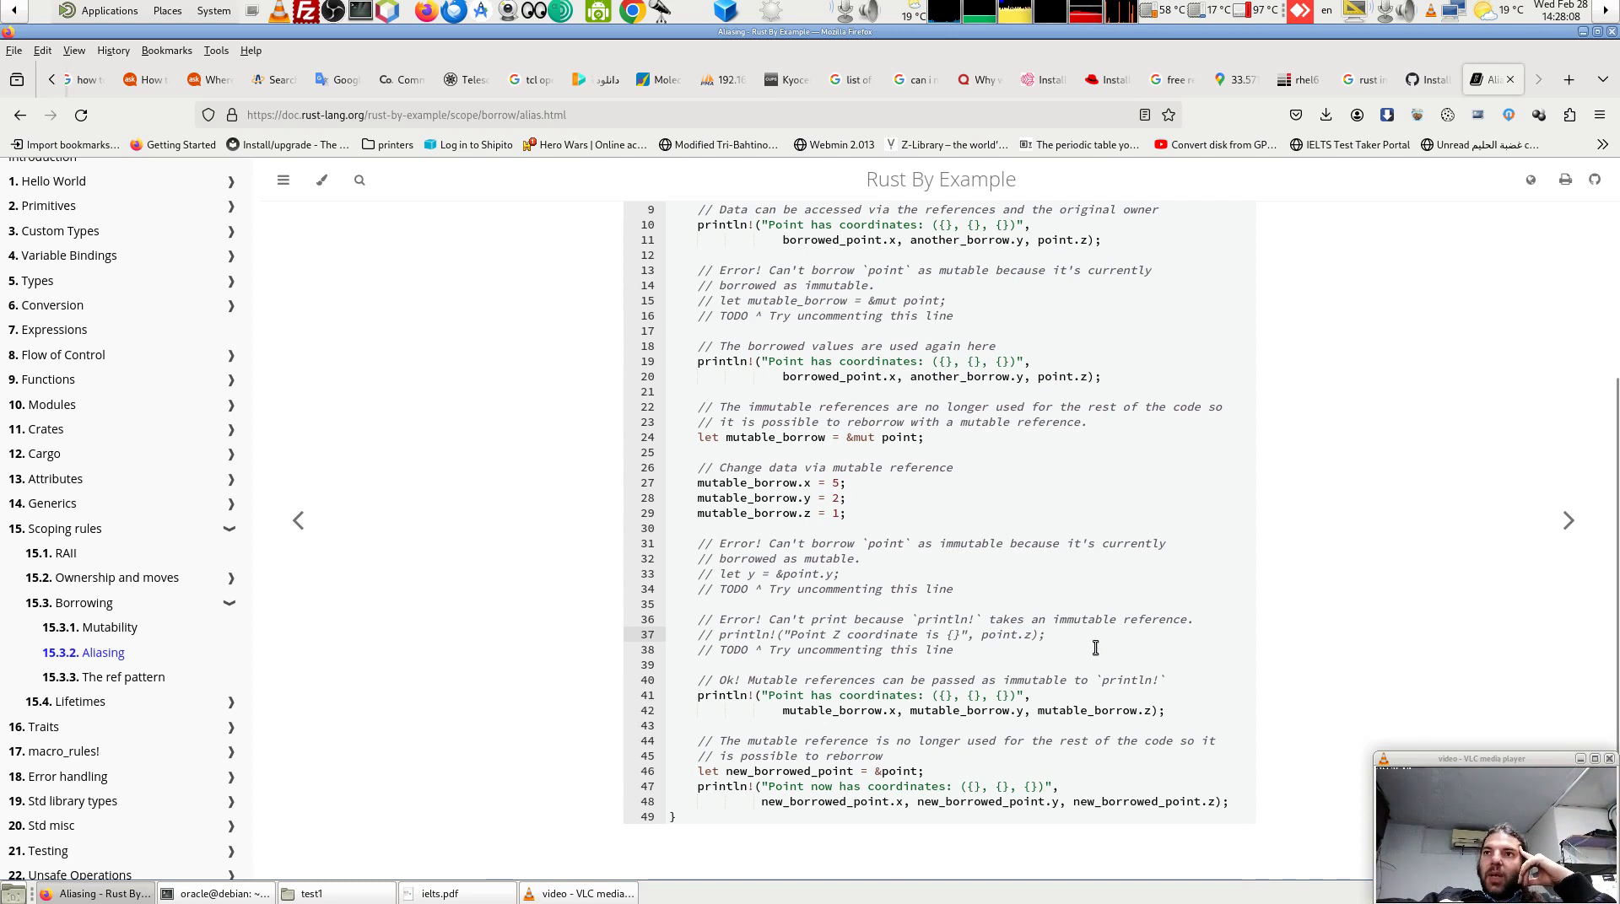
{"action": "left_click_drag", "start_coordinate": [1054, 618], "coordinate": [1100, 622]}
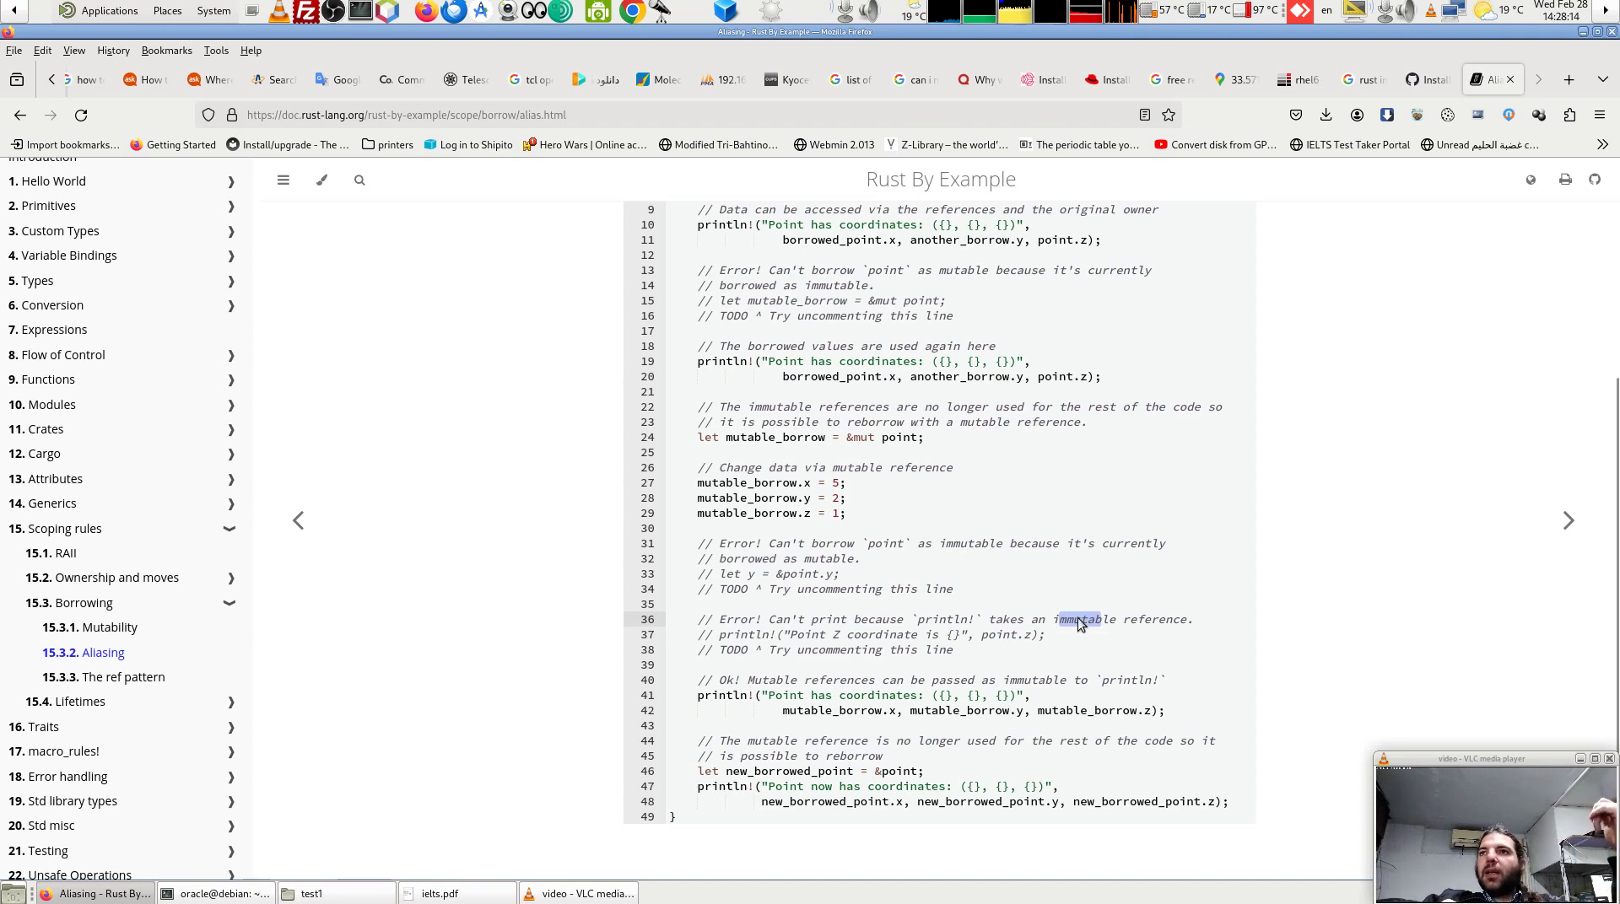
{"action": "left_click_drag", "start_coordinate": [1043, 636], "coordinate": [706, 641]}
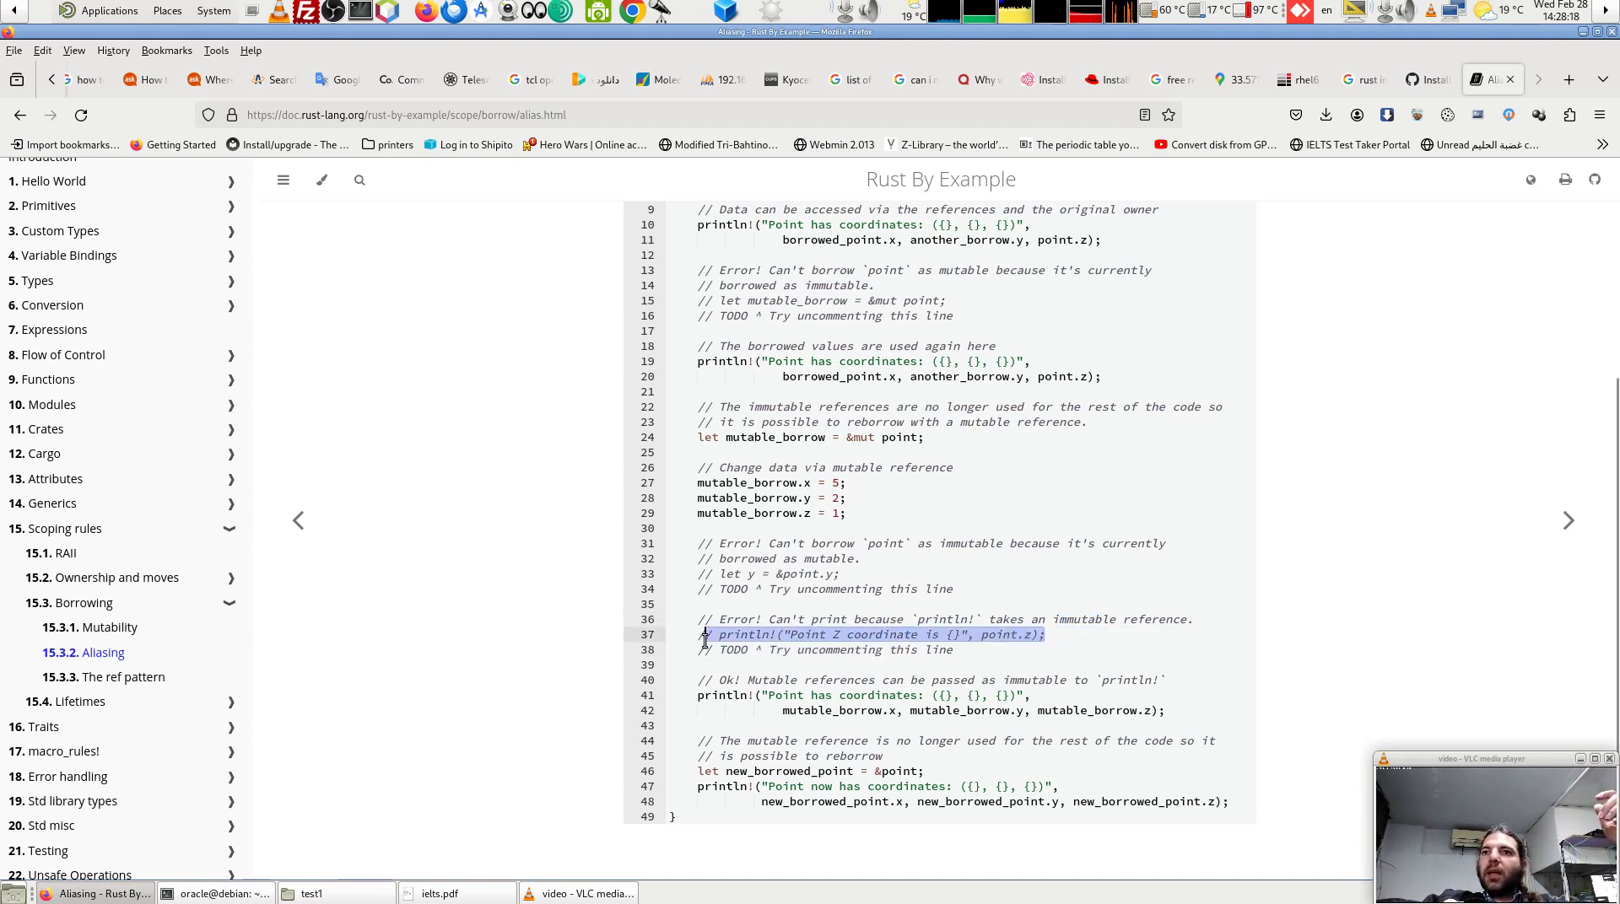
{"action": "left_click_drag", "start_coordinate": [782, 710], "coordinate": [855, 710]}
{"action": "left_click_drag", "start_coordinate": [959, 710], "coordinate": [1139, 711]}
{"action": "left_click", "coordinate": [1132, 710]}
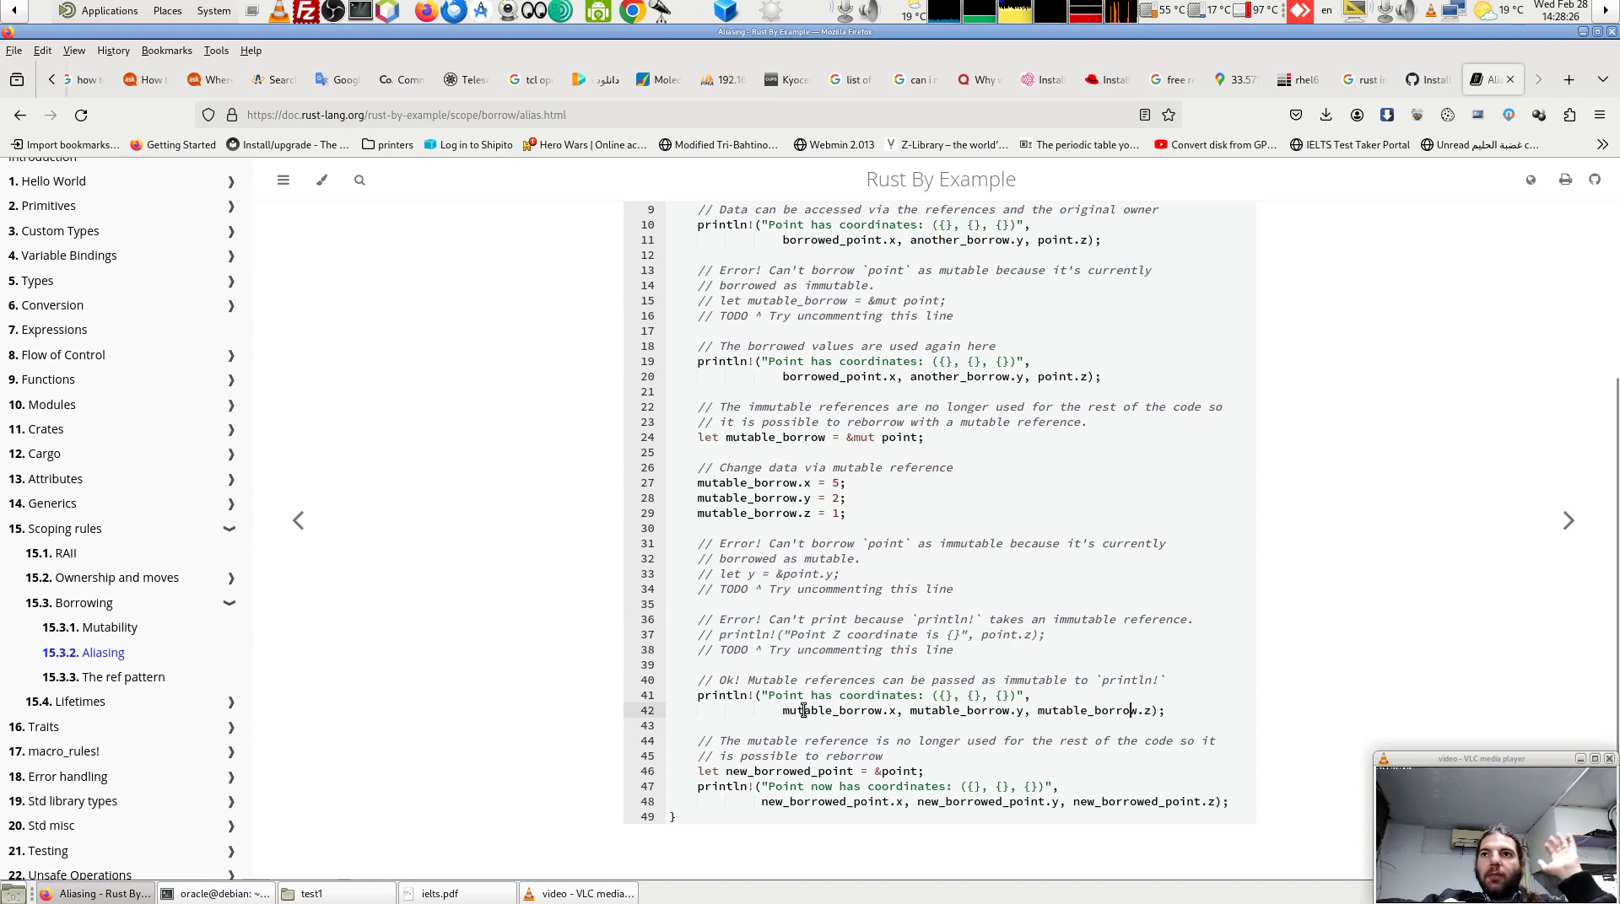
{"action": "left_click_drag", "start_coordinate": [810, 513], "coordinate": [688, 513]}
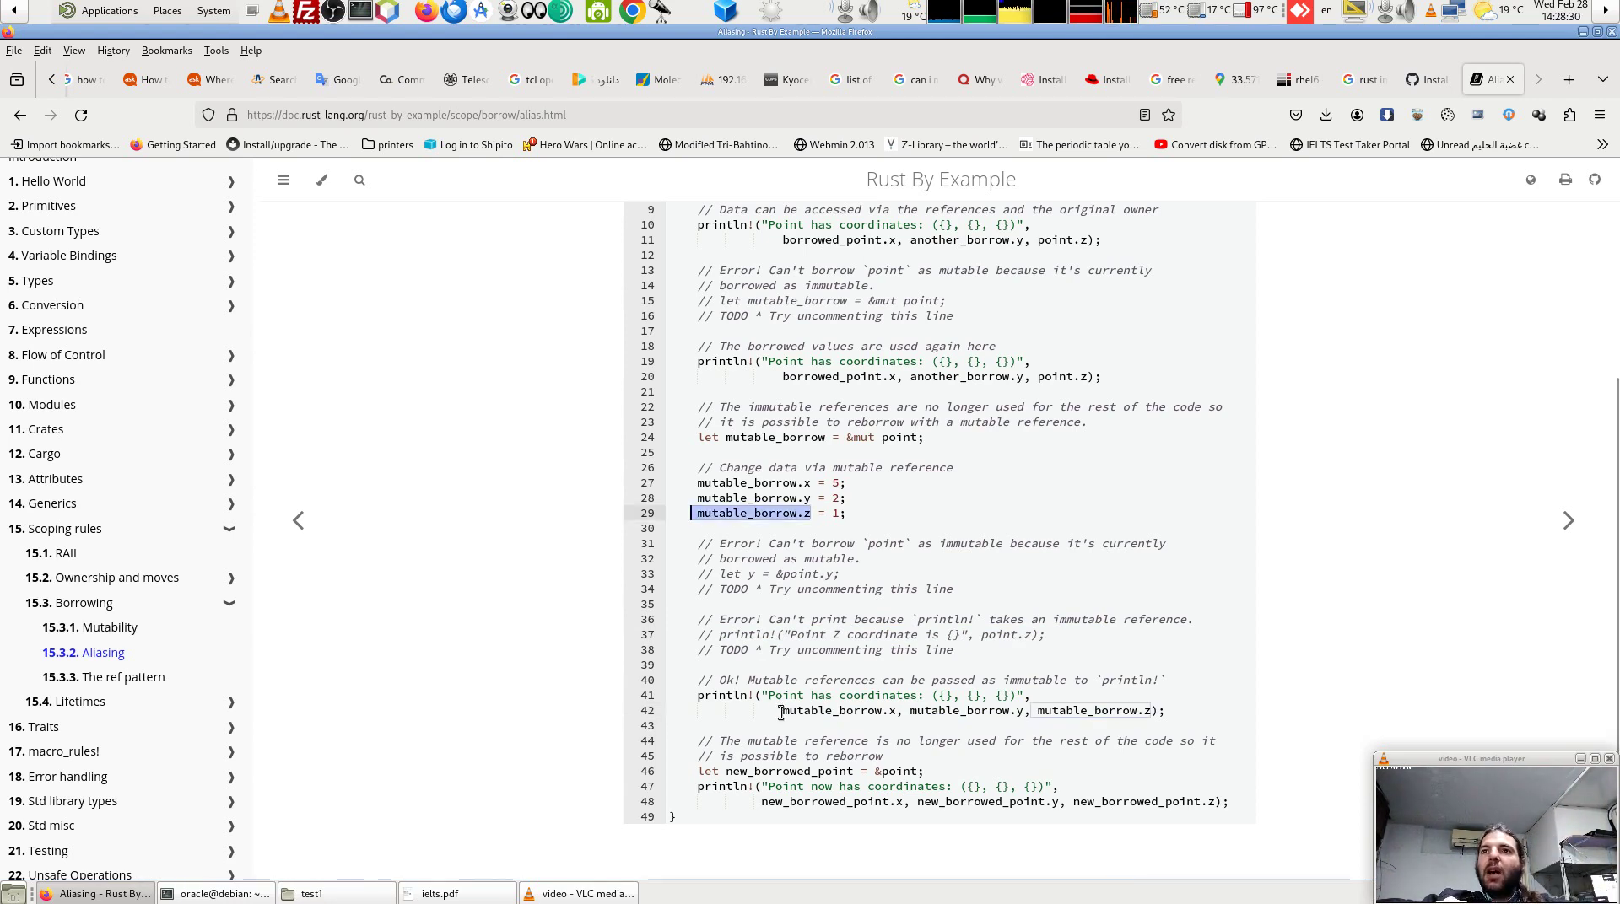
{"action": "left_click_drag", "start_coordinate": [781, 712], "coordinate": [1166, 710]}
{"action": "left_click", "coordinate": [1181, 709]}
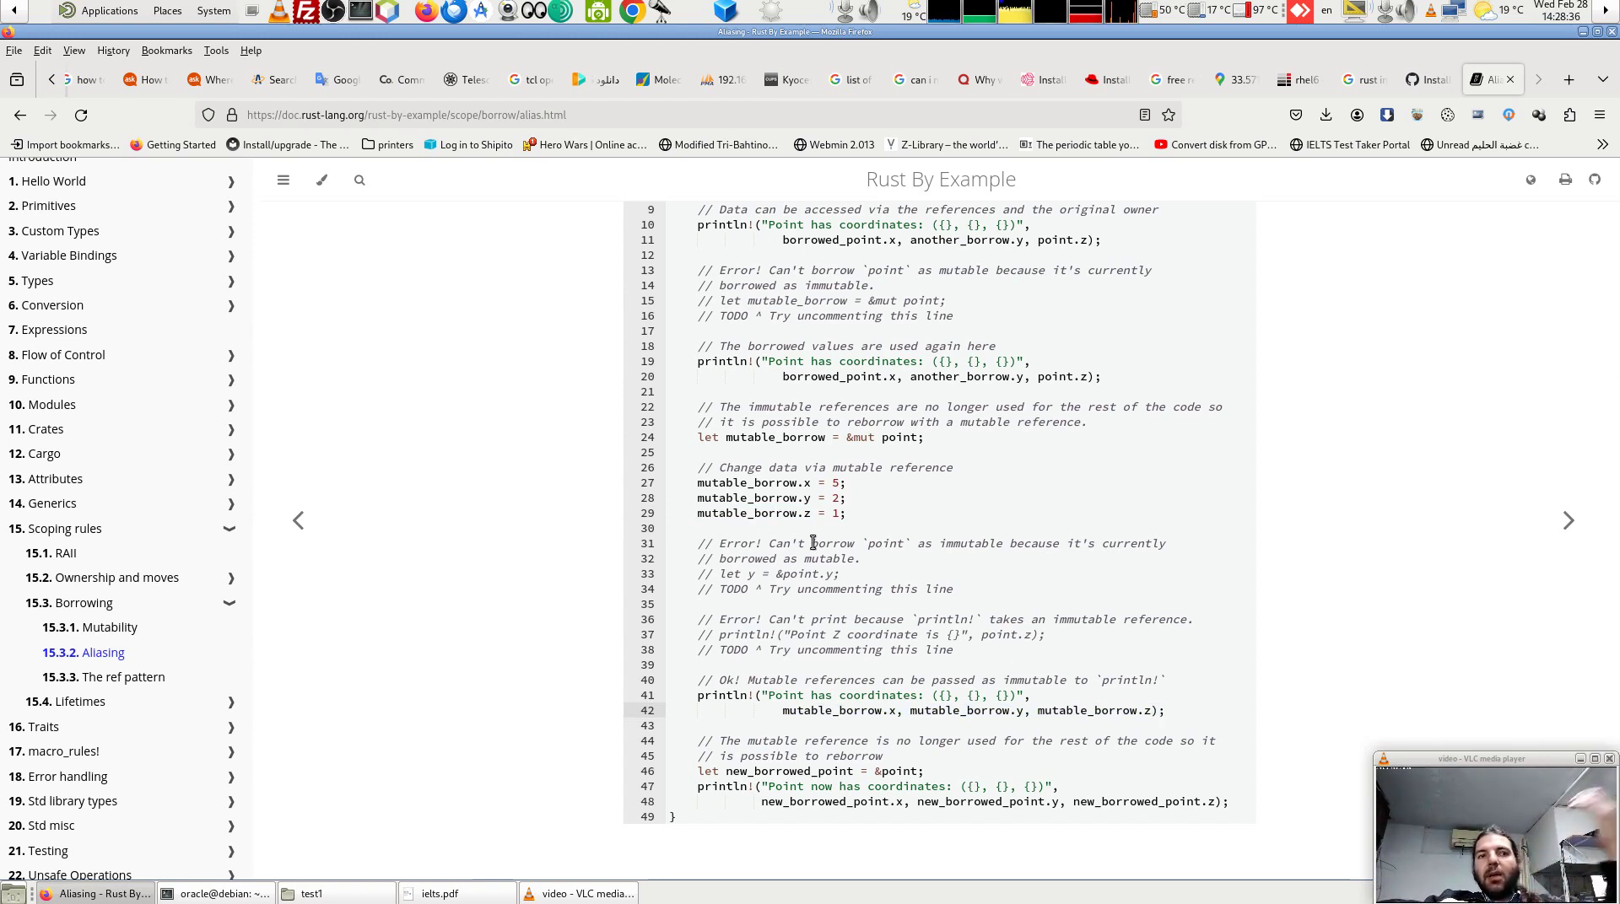
{"action": "left_click", "coordinate": [921, 621]}
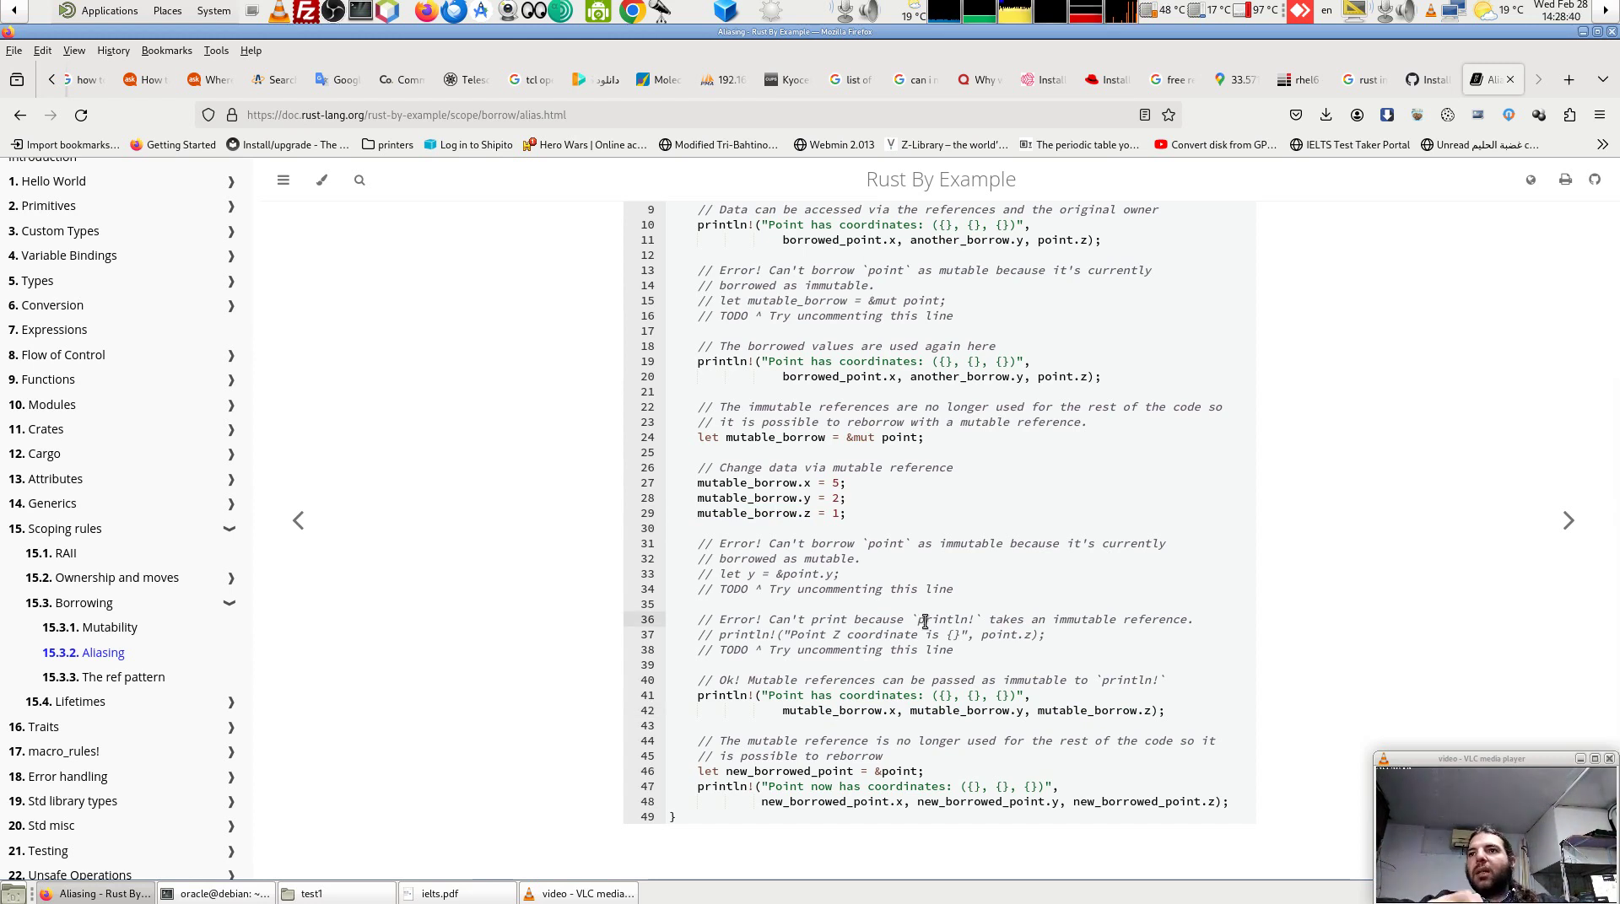
{"action": "left_click_drag", "start_coordinate": [980, 634], "coordinate": [1028, 633]}
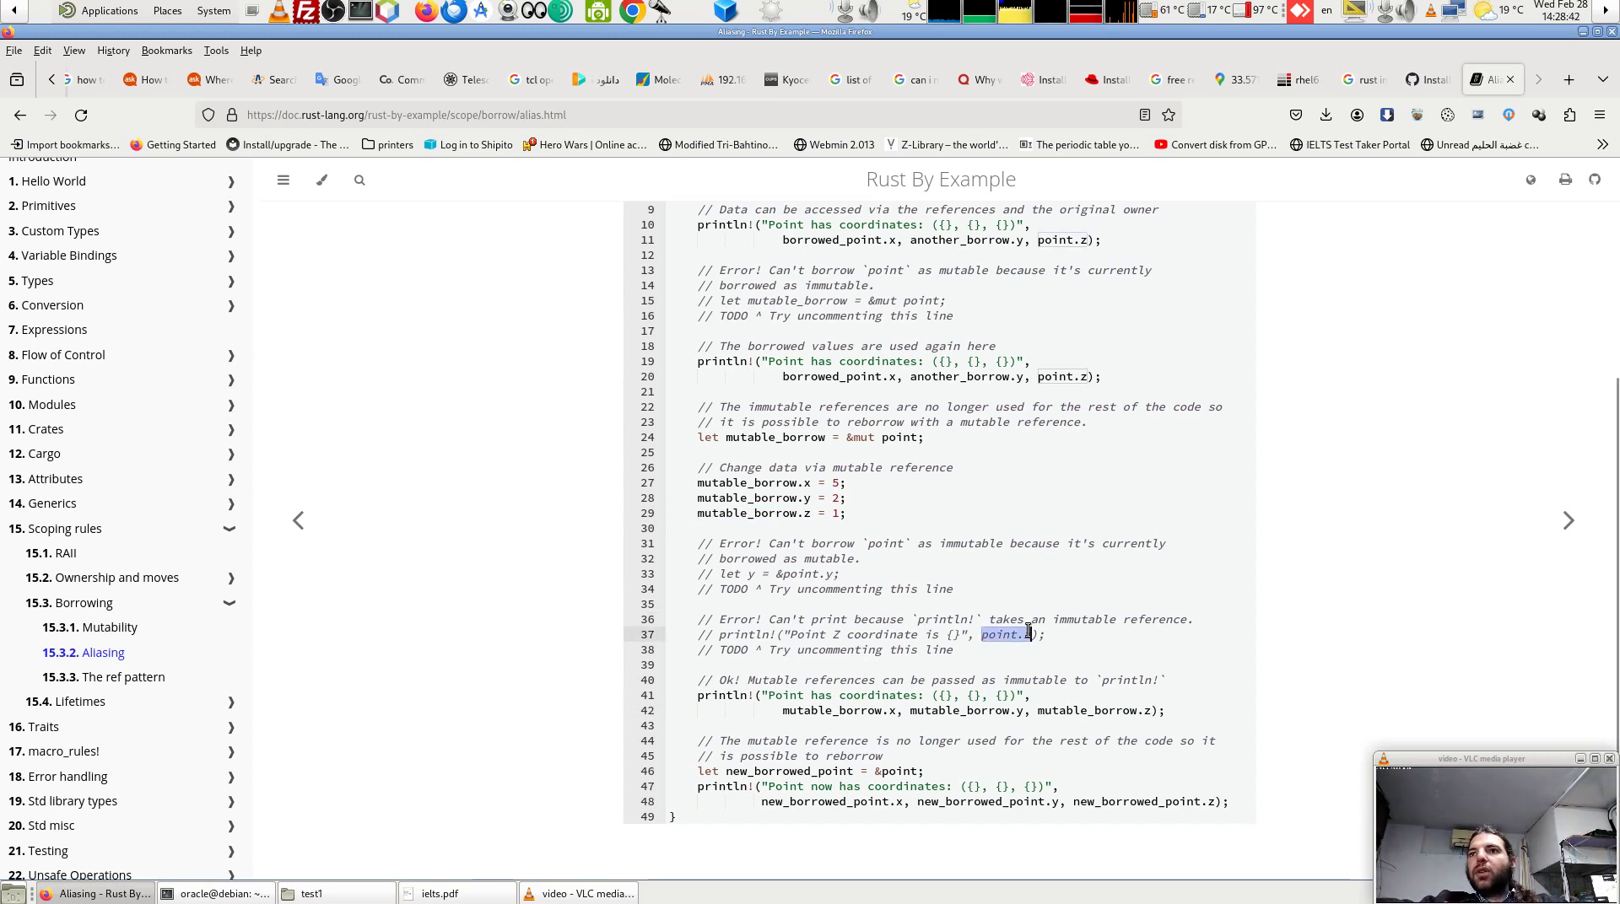
{"action": "left_click_drag", "start_coordinate": [881, 437], "coordinate": [909, 436]}
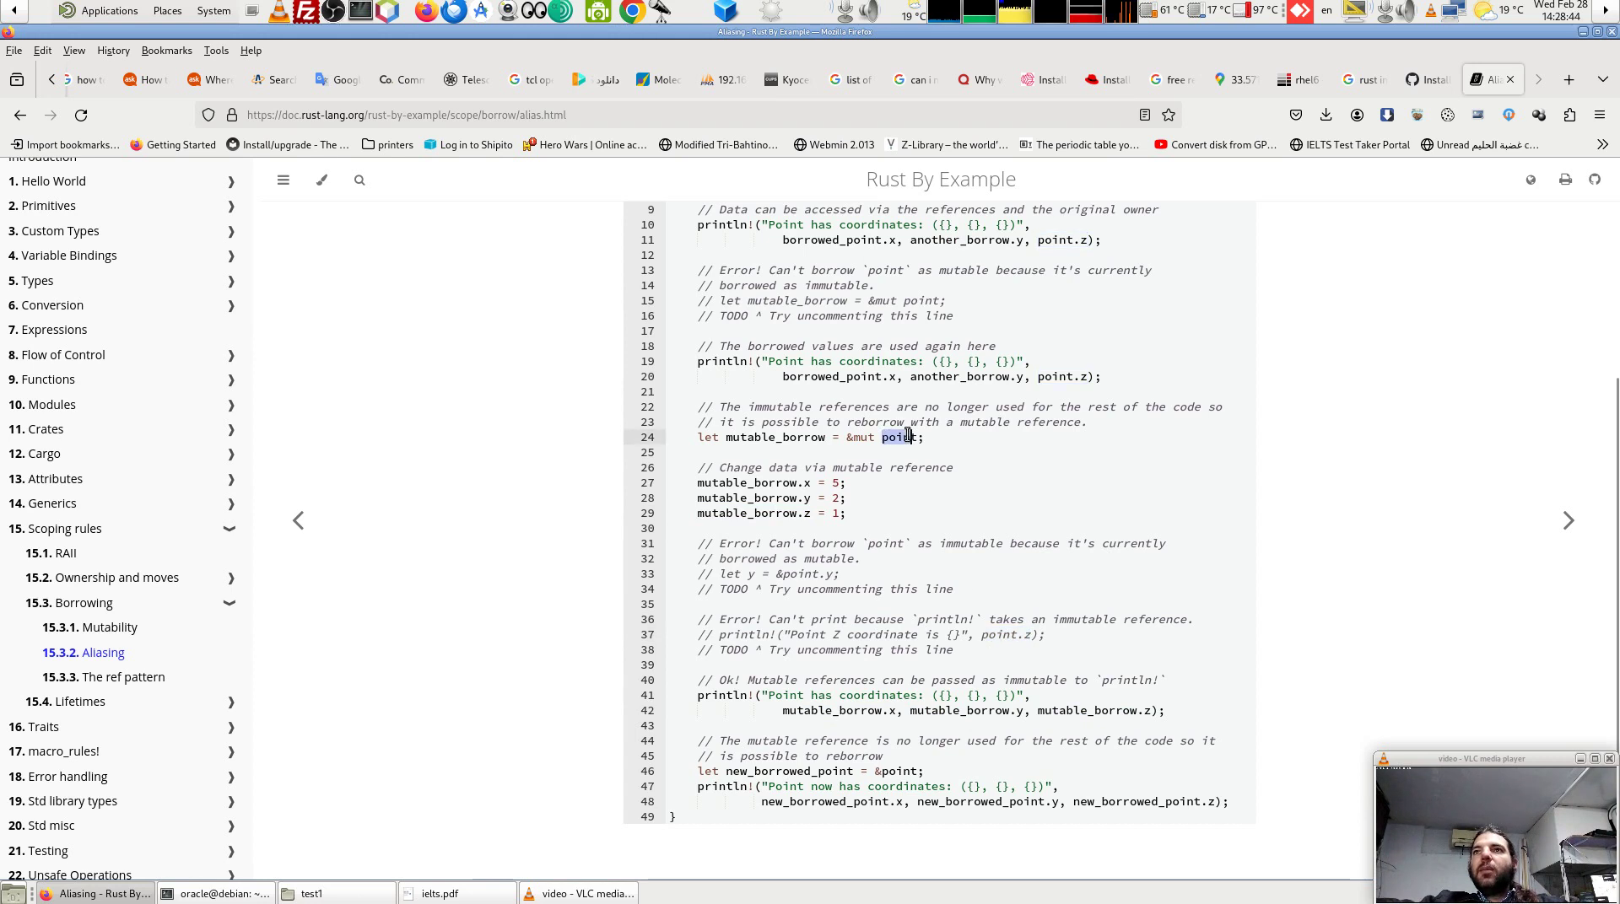
{"action": "left_click_drag", "start_coordinate": [980, 634], "coordinate": [1036, 633]}
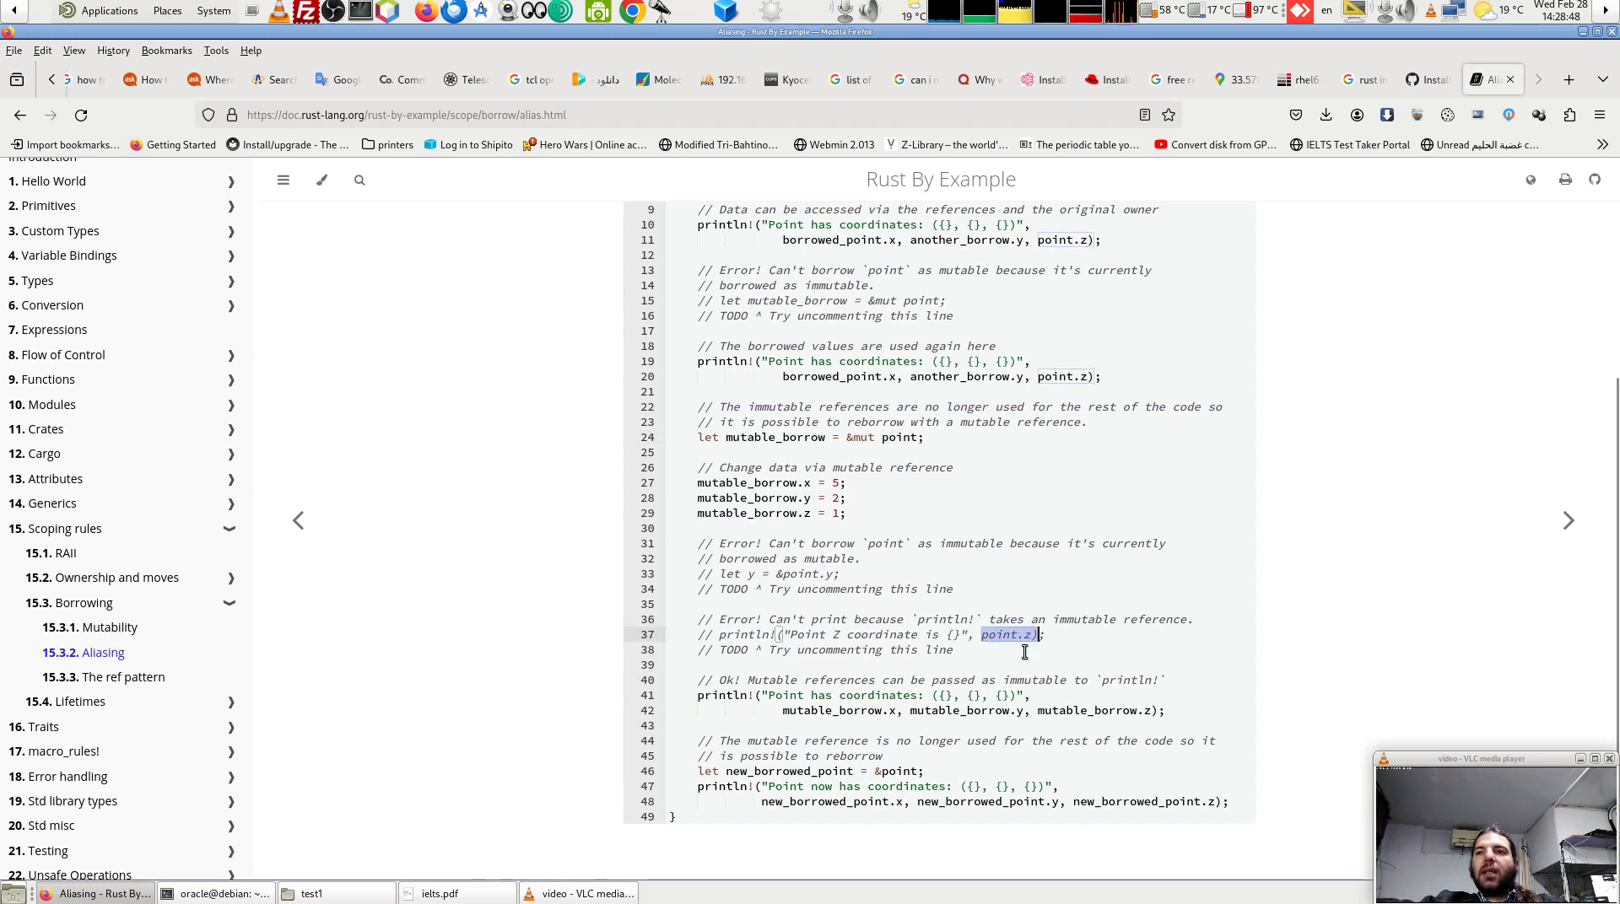
{"action": "left_click", "coordinate": [968, 697]}
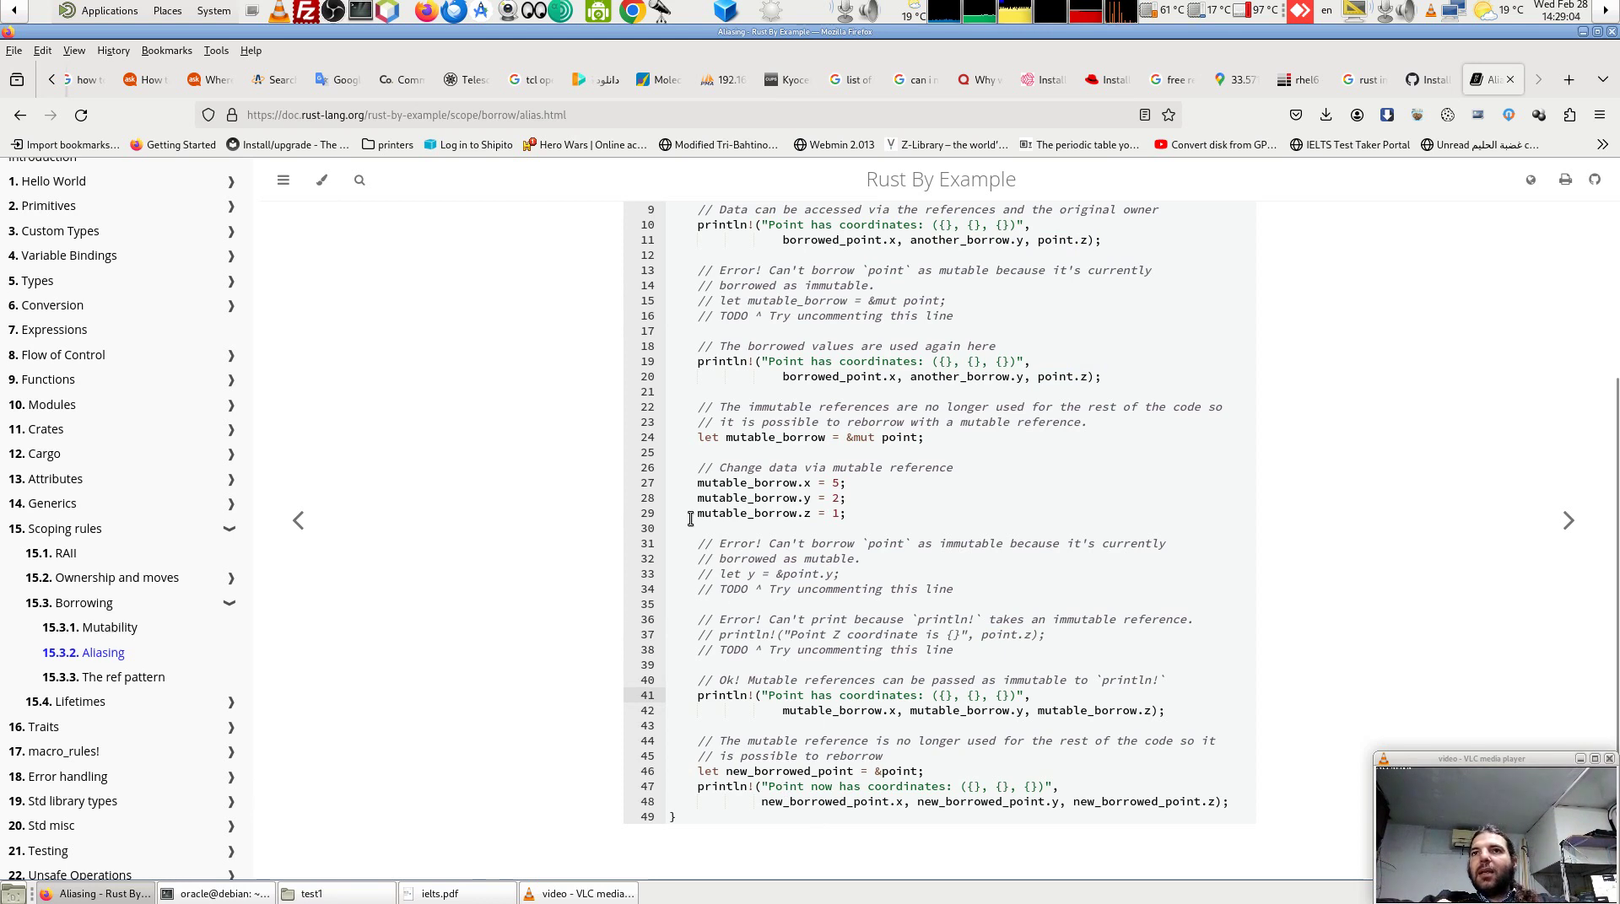
{"action": "left_click_drag", "start_coordinate": [690, 518], "coordinate": [843, 512]}
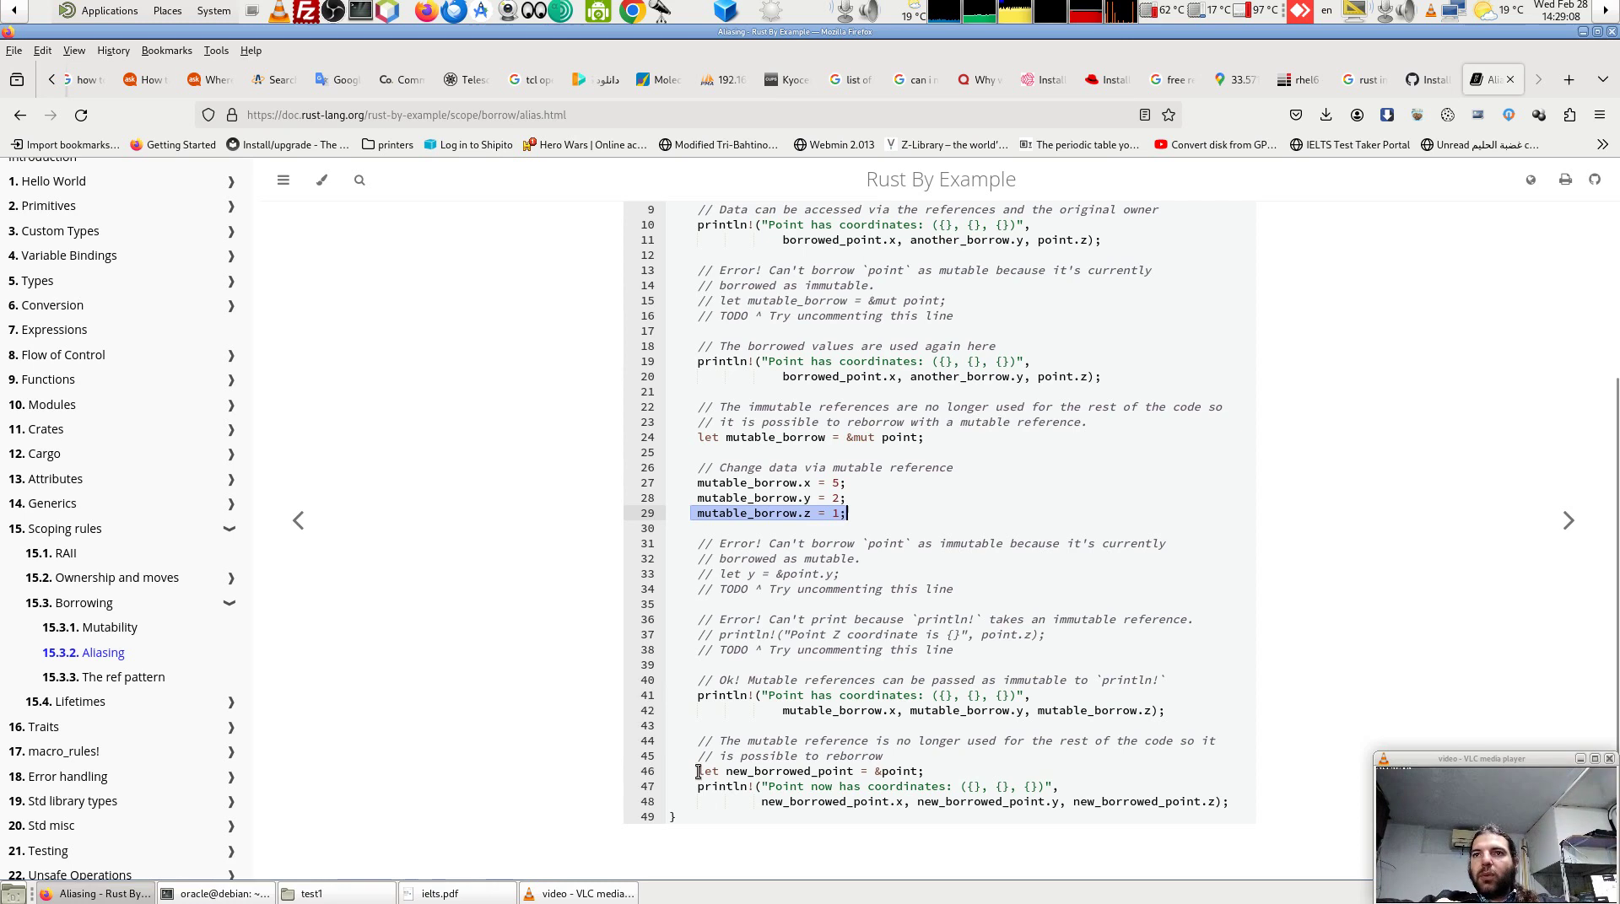
{"action": "left_click_drag", "start_coordinate": [697, 772], "coordinate": [925, 771]}
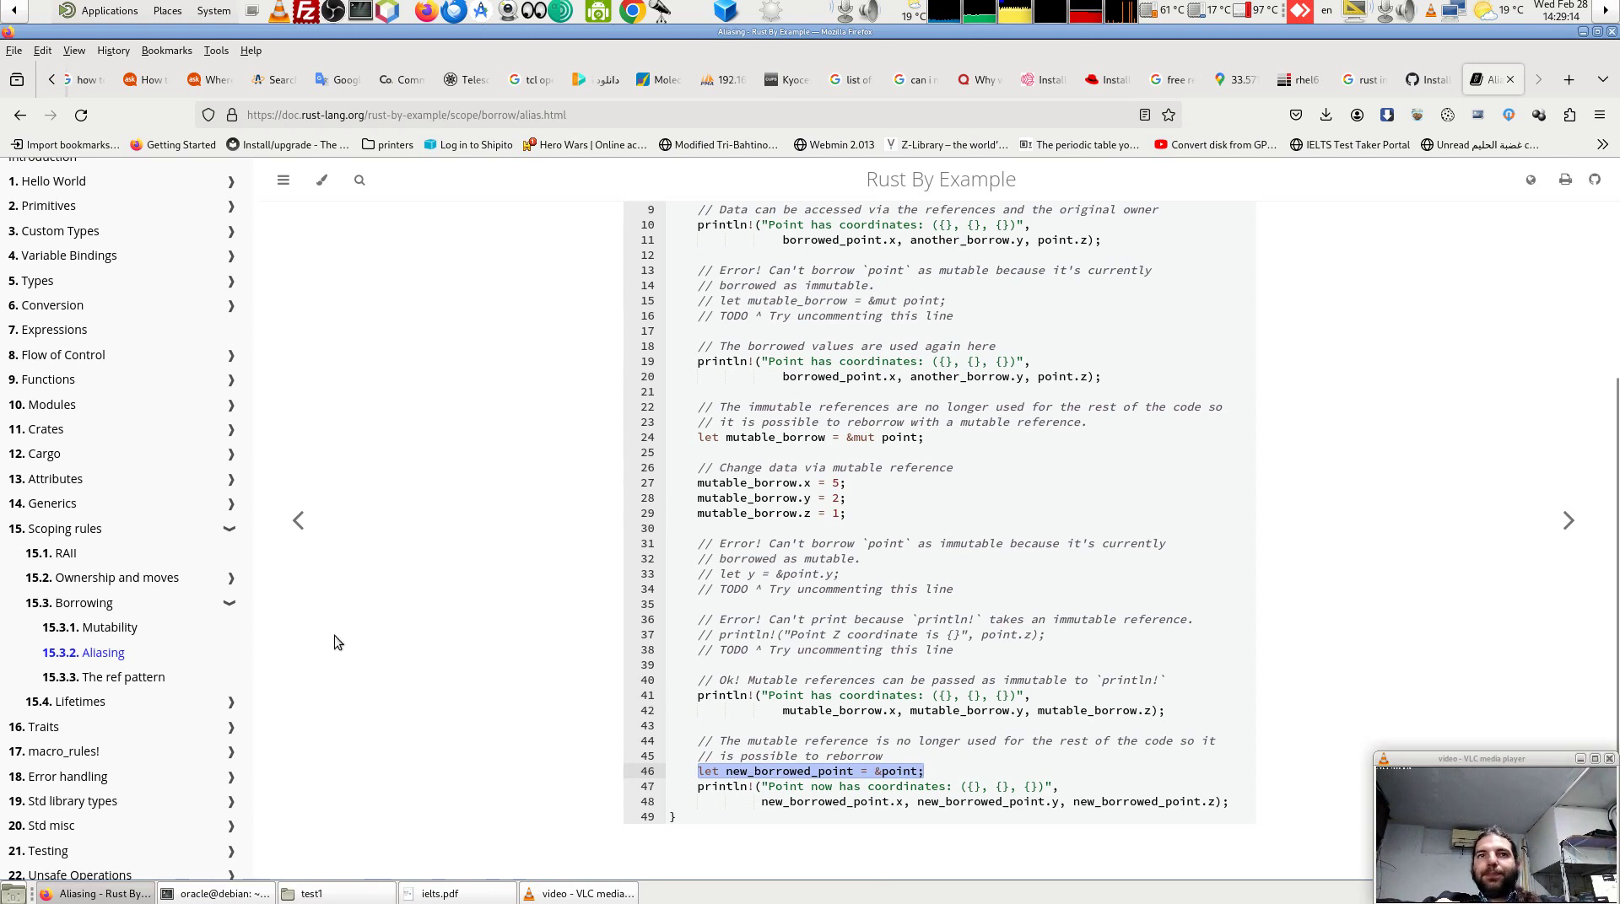
{"action": "left_click", "coordinate": [118, 676]}
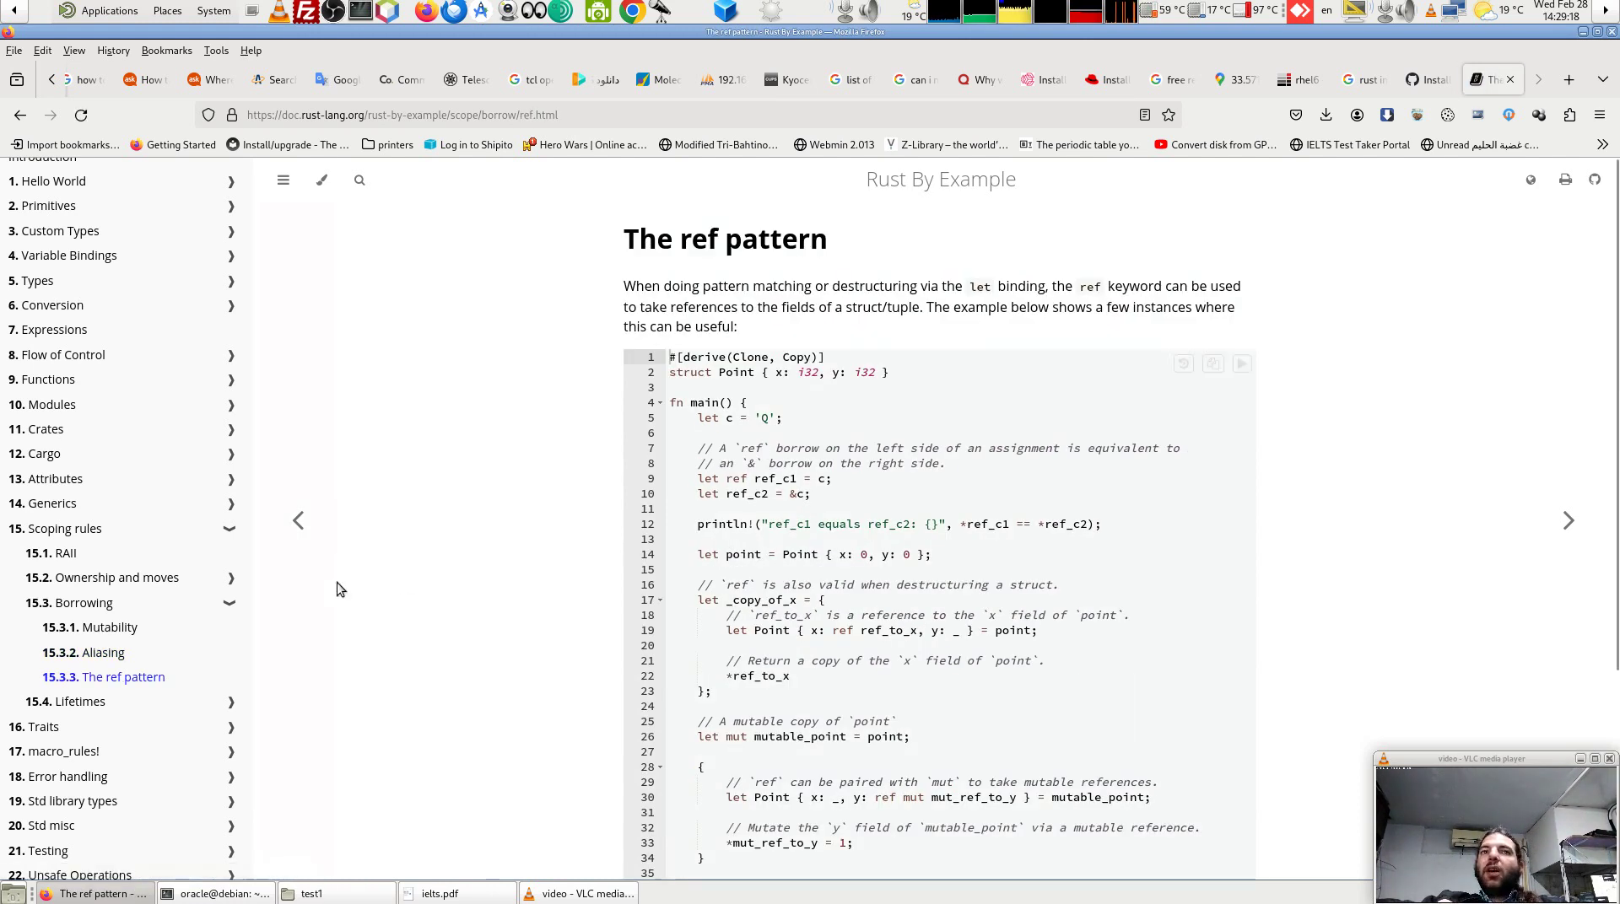
{"action": "left_click", "coordinate": [103, 653]}
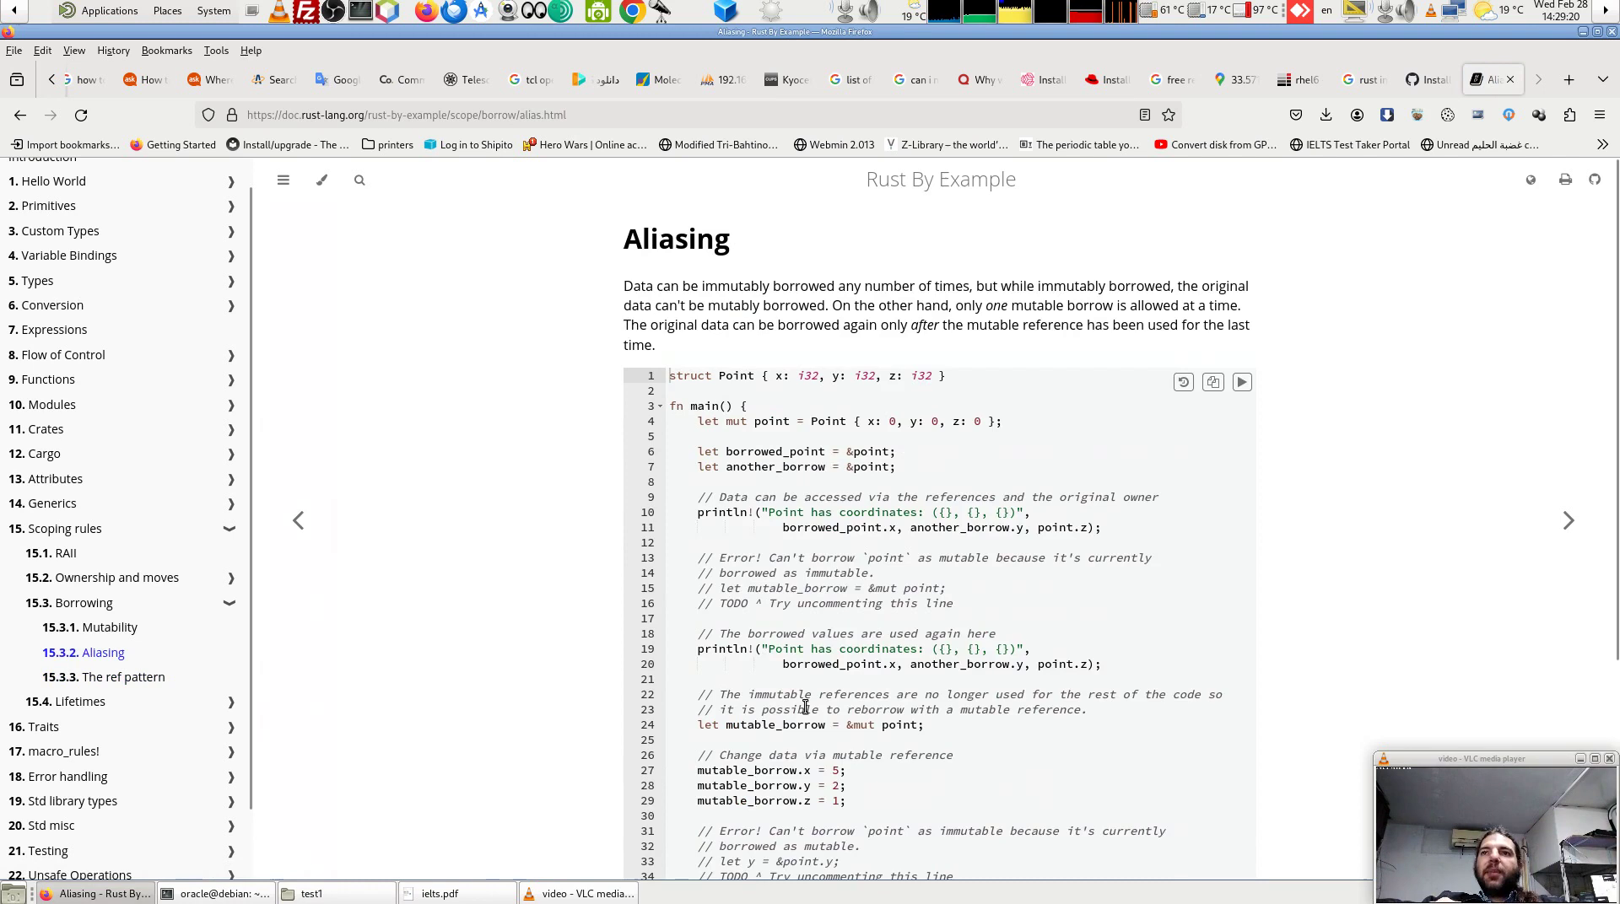
{"action": "scroll", "coordinate": [805, 707], "scroll_direction": "down", "scroll_amount": 3}
{"action": "scroll", "coordinate": [806, 707], "scroll_direction": "up", "scroll_amount": 1}
{"action": "scroll", "coordinate": [805, 707], "scroll_direction": "up", "scroll_amount": 3}
{"action": "scroll", "coordinate": [805, 707], "scroll_direction": "down", "scroll_amount": 3}
{"action": "scroll", "coordinate": [806, 707], "scroll_direction": "up", "scroll_amount": 3}
{"action": "scroll", "coordinate": [806, 706], "scroll_direction": "down", "scroll_amount": 2}
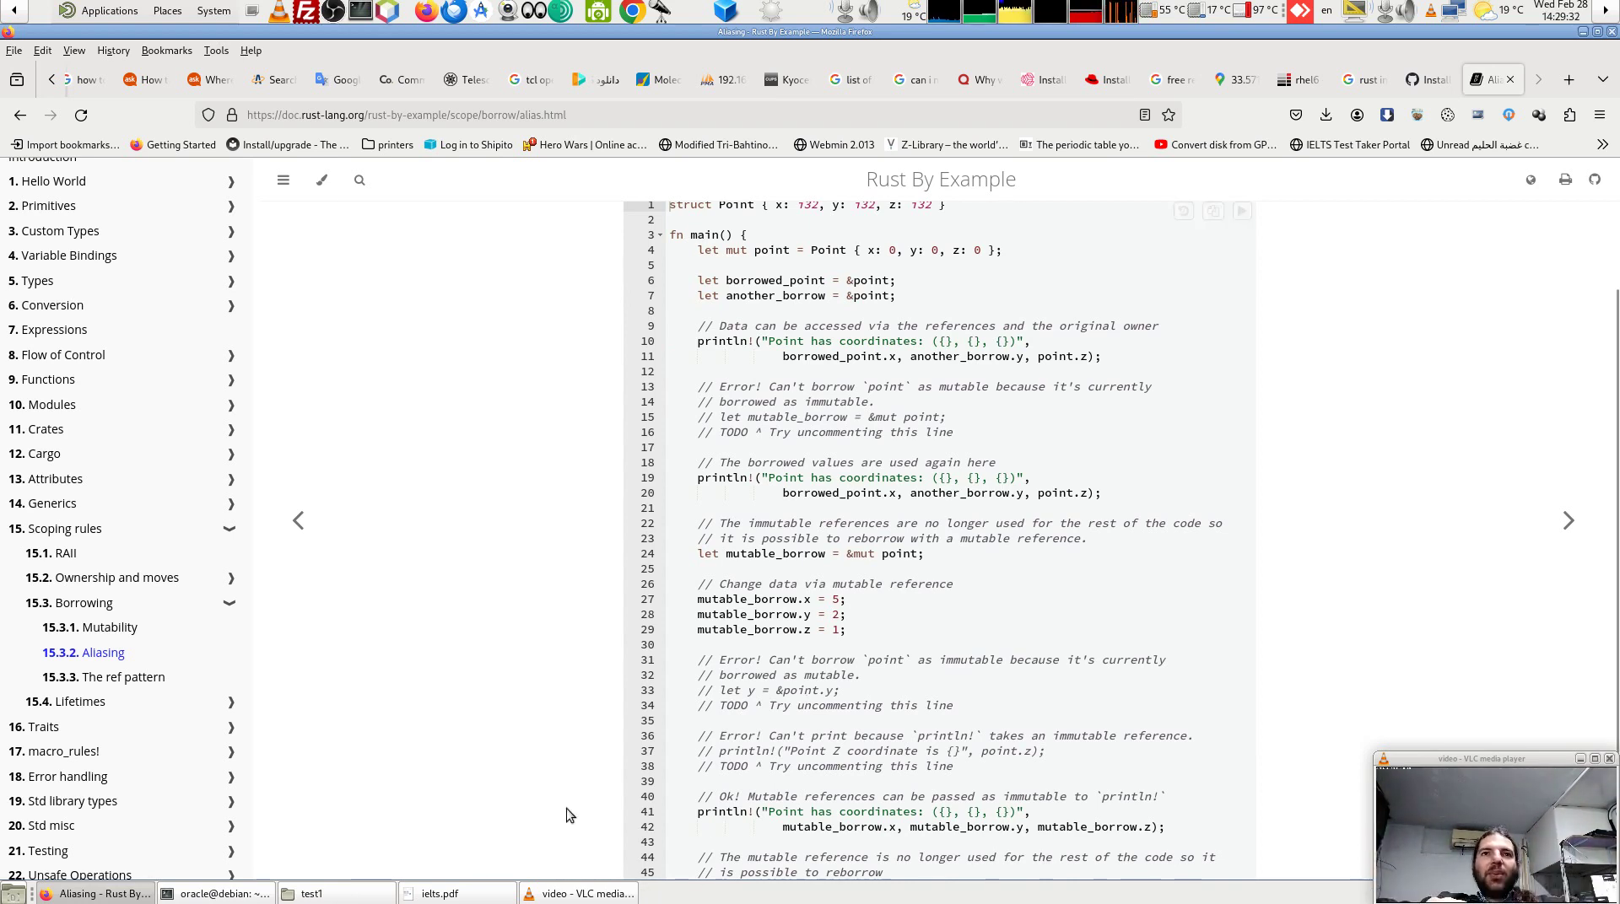
{"action": "left_click", "coordinate": [127, 677]}
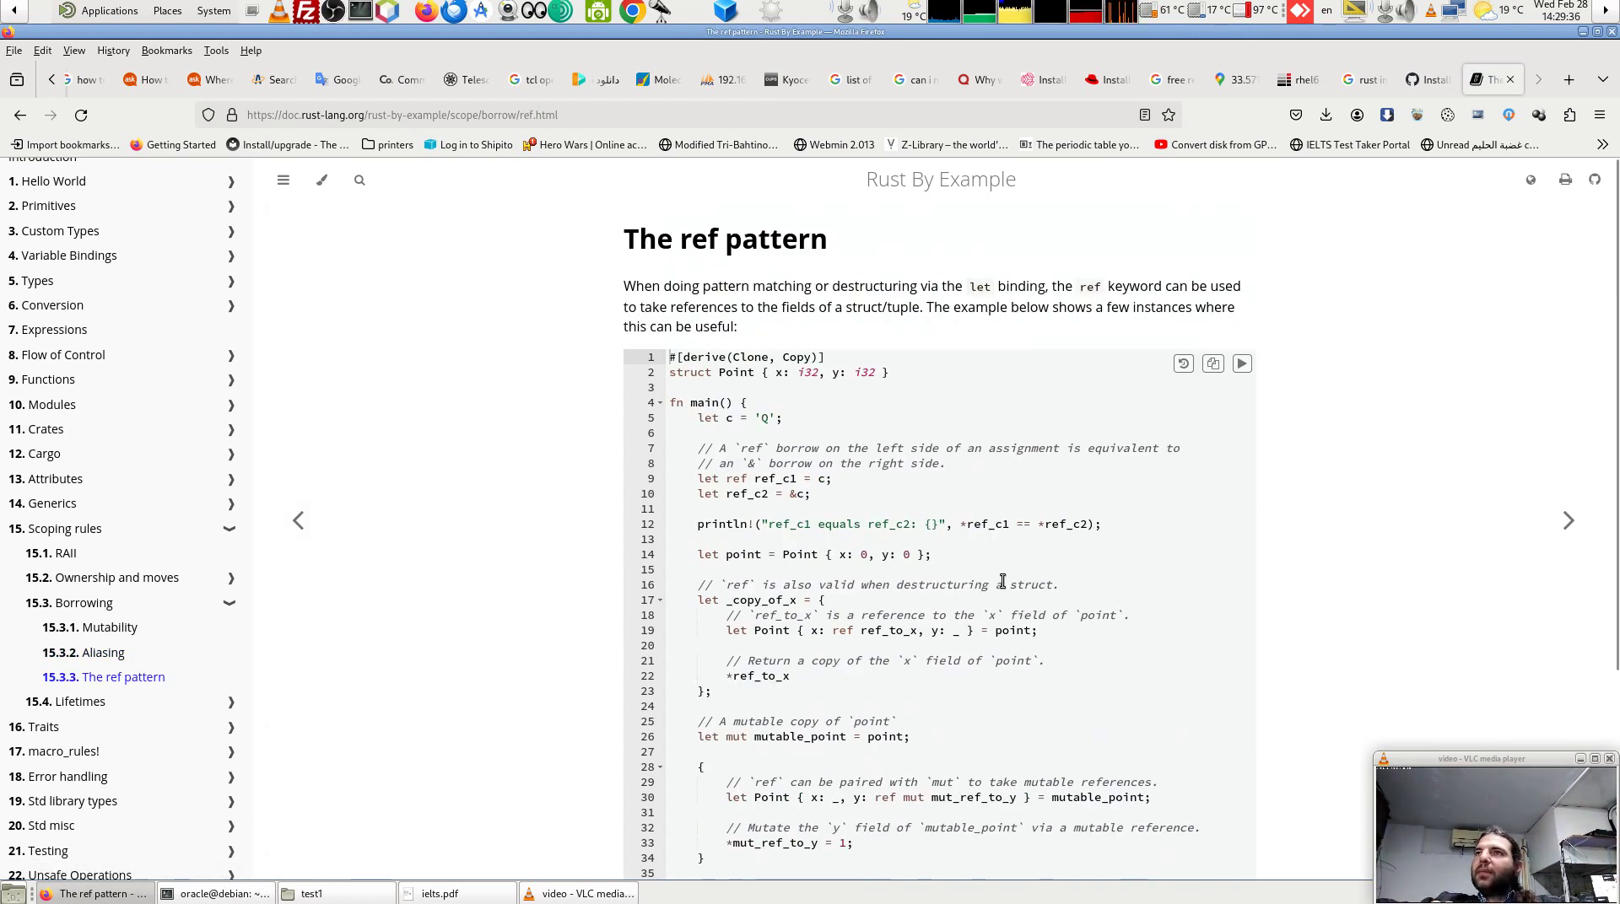
{"action": "mouse_move", "coordinate": [781, 403]}
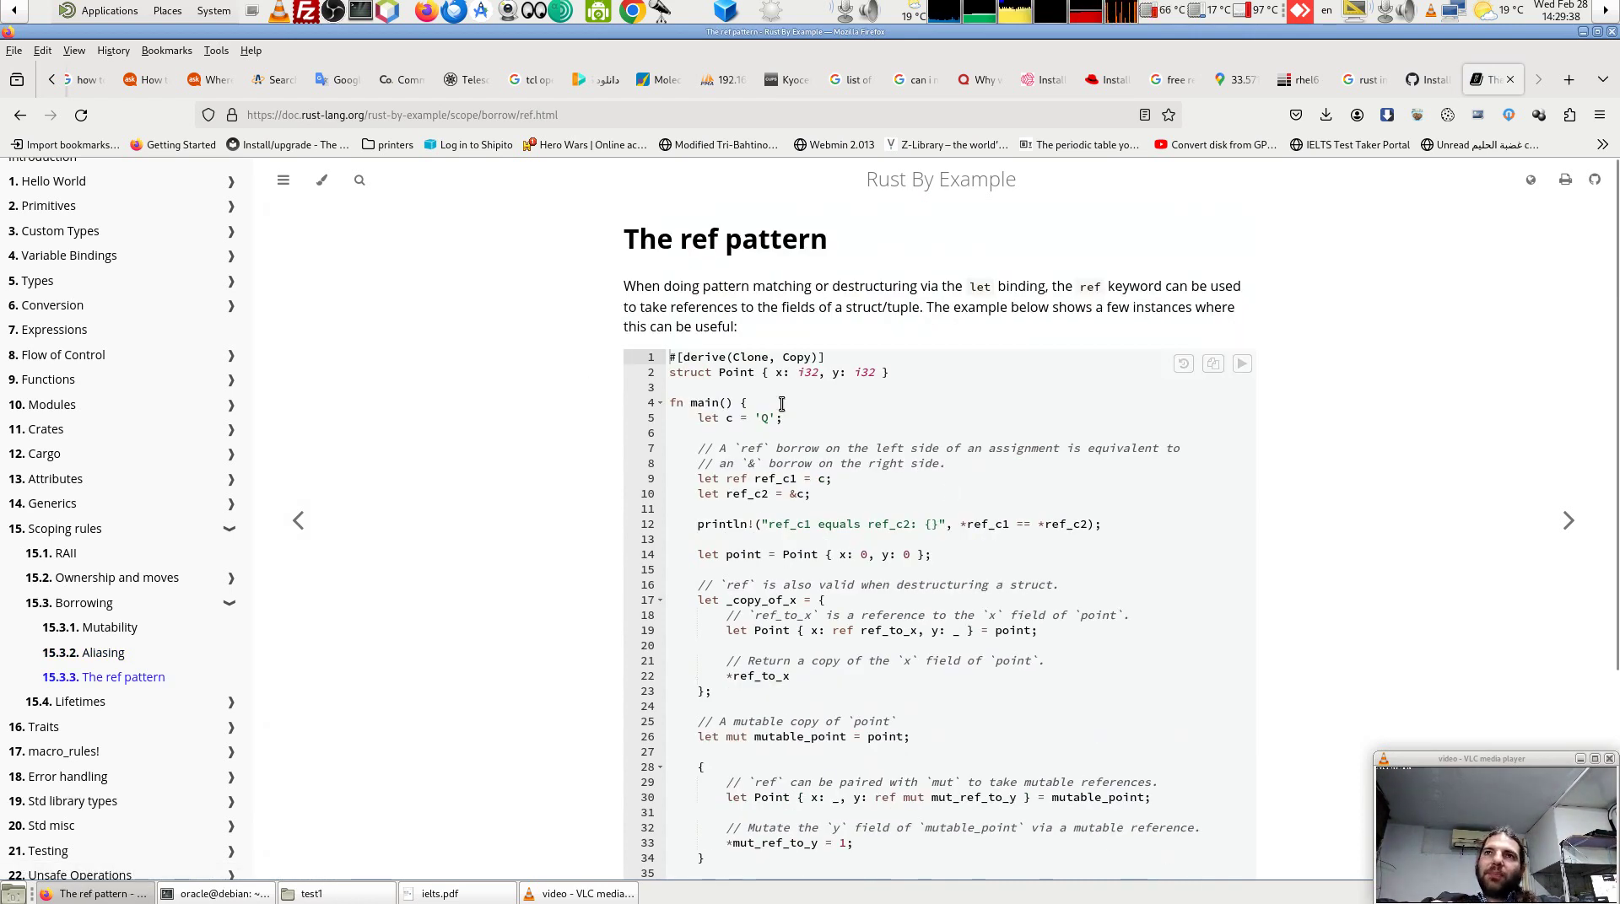
{"action": "scroll", "coordinate": [1094, 580], "scroll_direction": "down", "scroll_amount": 5}
{"action": "scroll", "coordinate": [1094, 580], "scroll_direction": "up", "scroll_amount": 5}
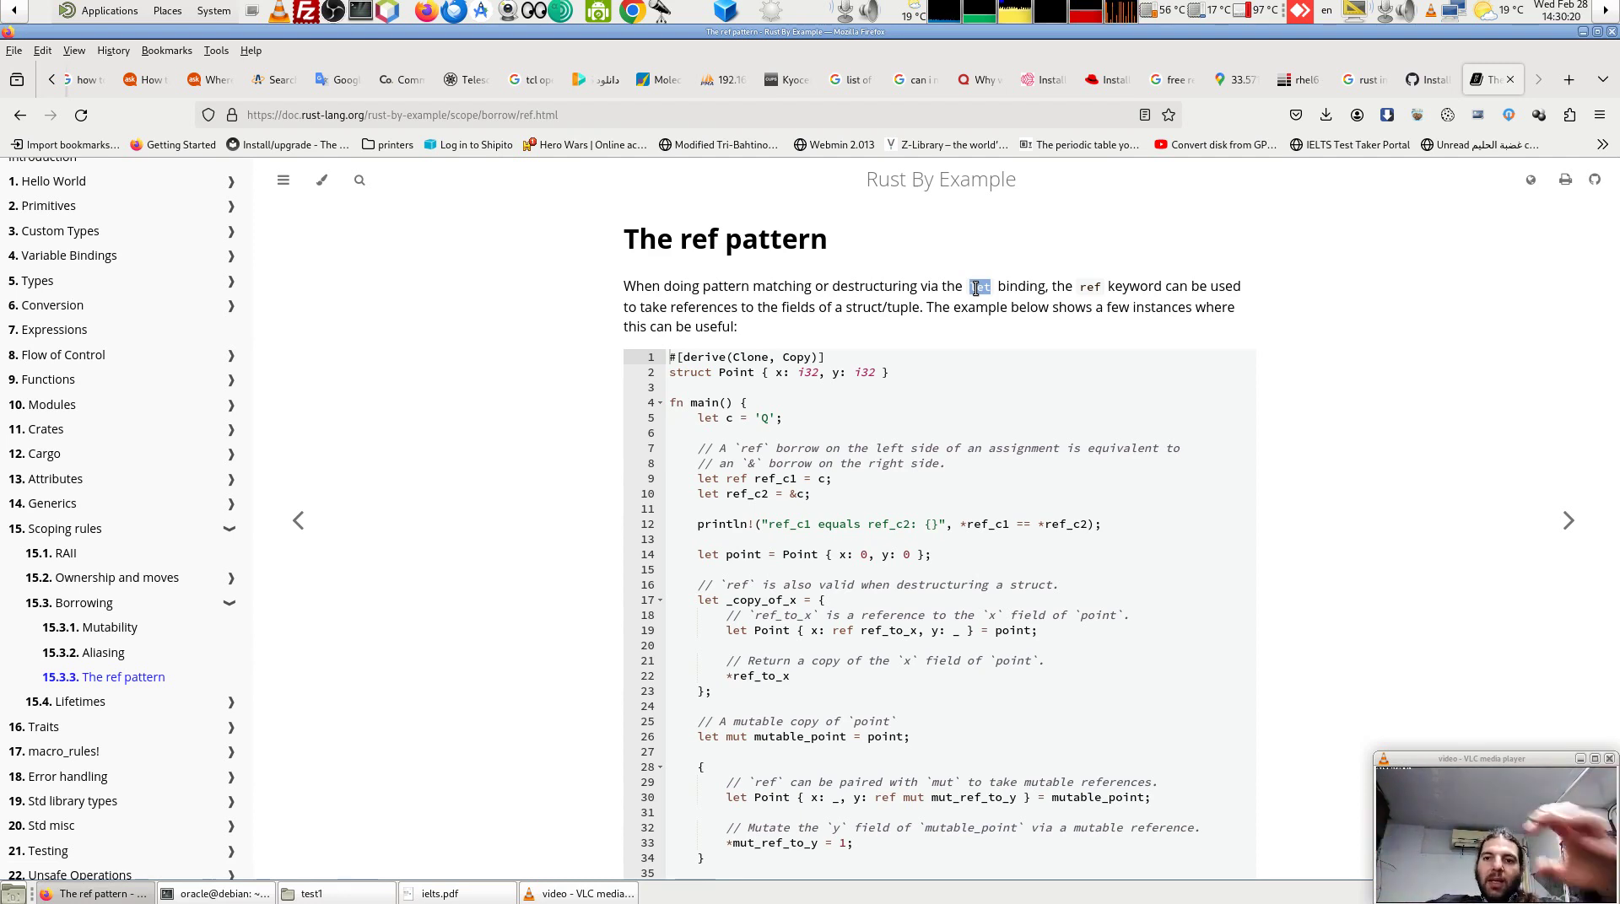
{"action": "left_click", "coordinate": [975, 289]}
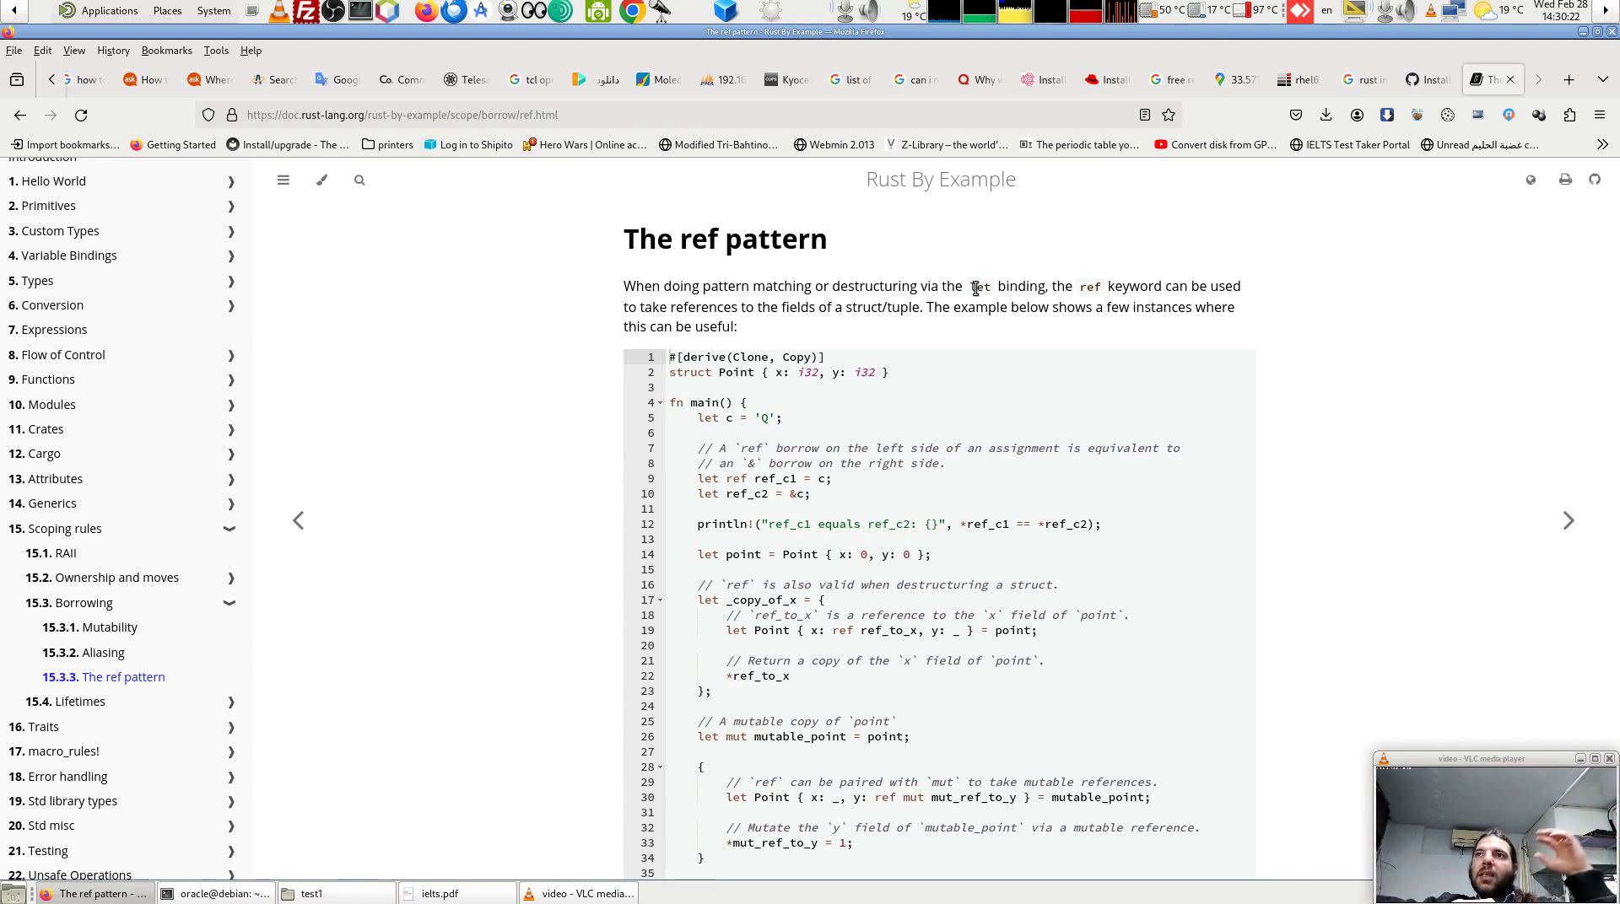
{"action": "double_click", "coordinate": [895, 286]}
{"action": "left_click", "coordinate": [1057, 353]}
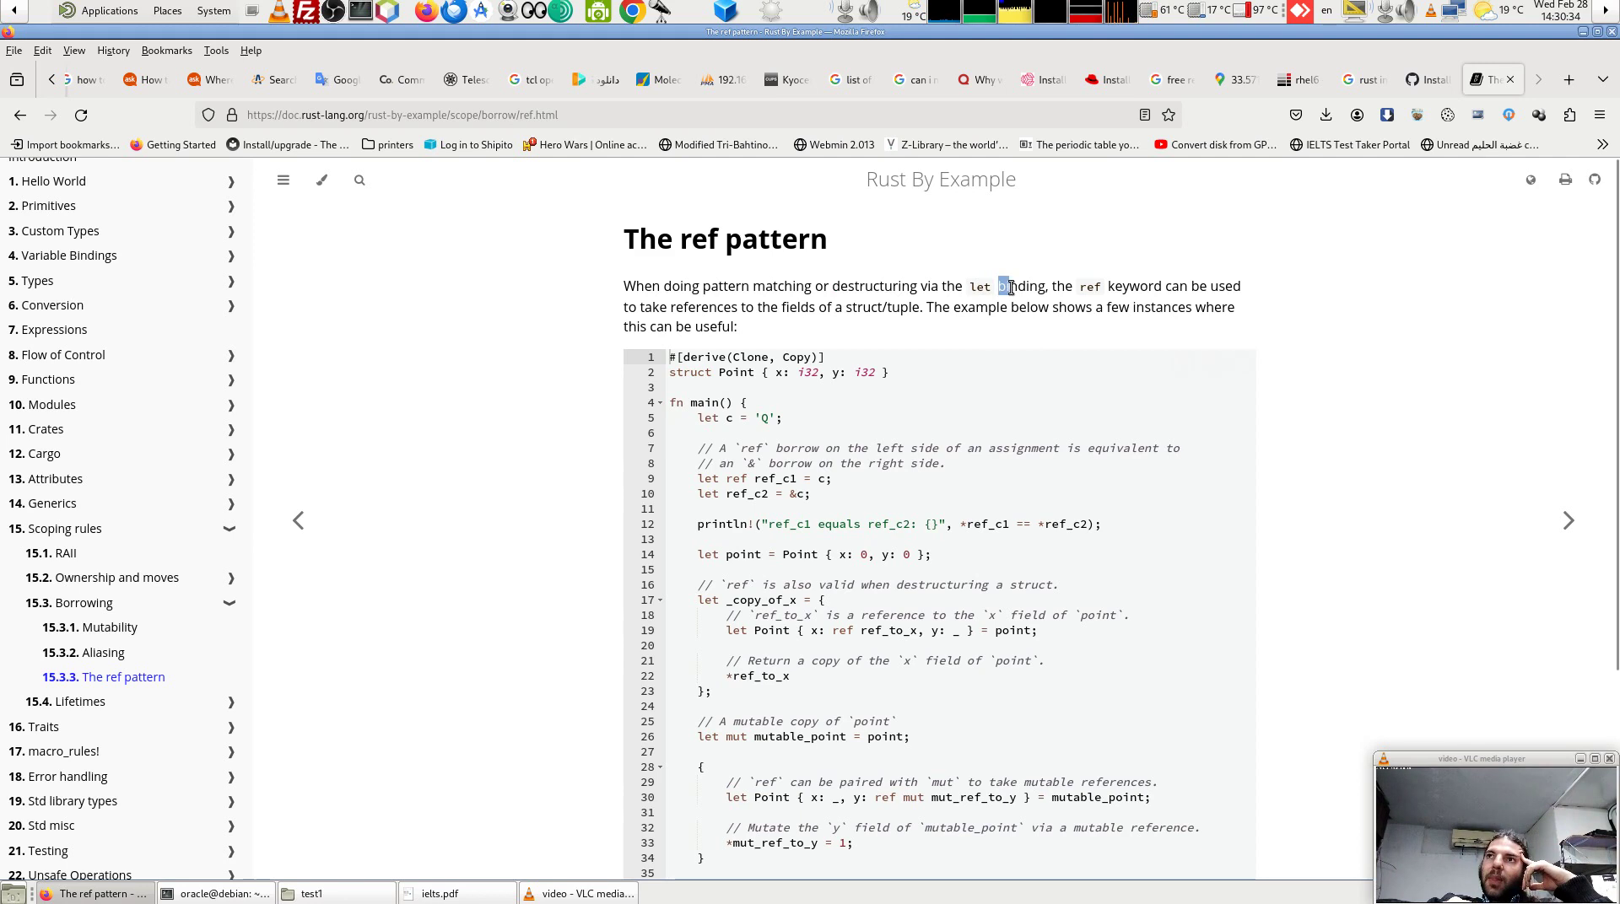
{"action": "left_click_drag", "start_coordinate": [1022, 287], "coordinate": [1098, 286]}
{"action": "left_click", "coordinate": [1086, 292]}
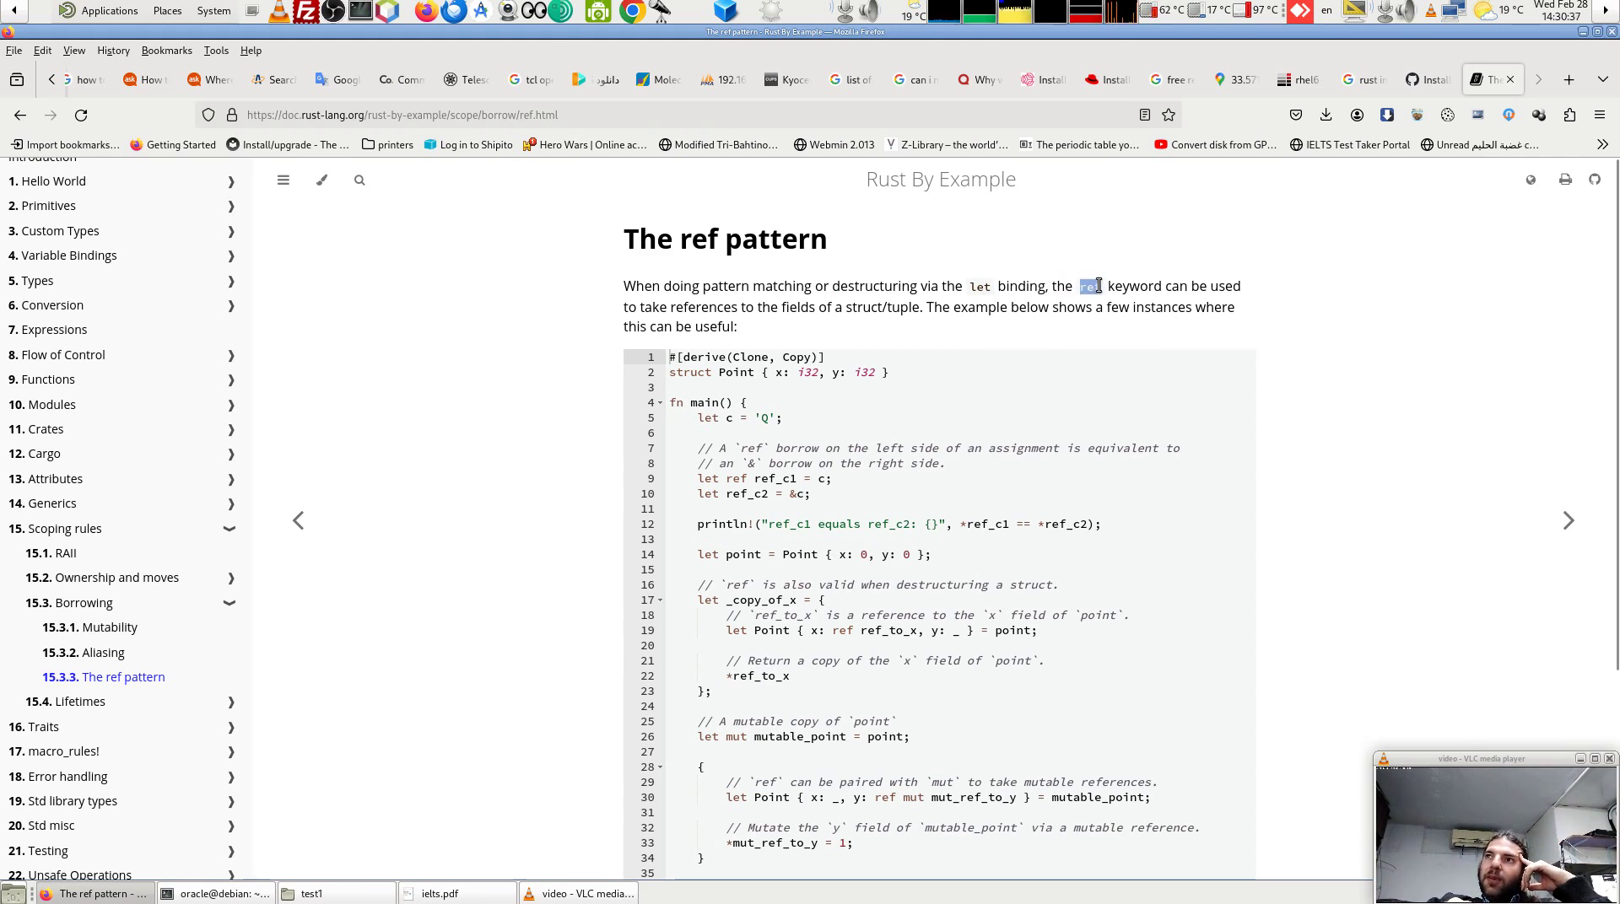
{"action": "left_click", "coordinate": [1200, 289]}
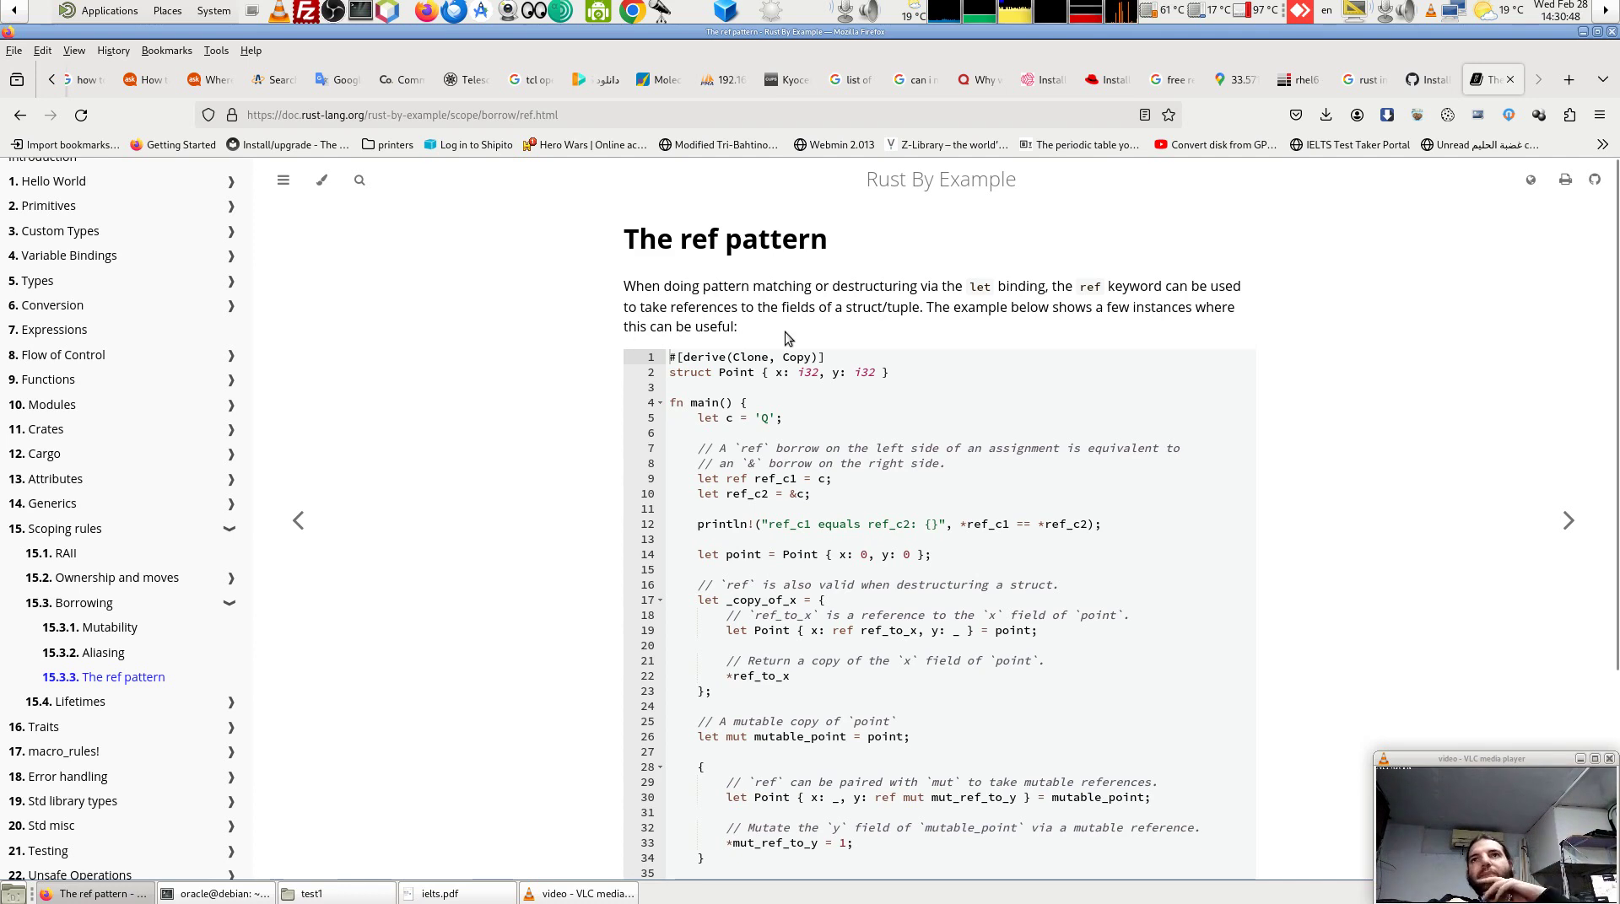
{"action": "double_click", "coordinate": [801, 305]}
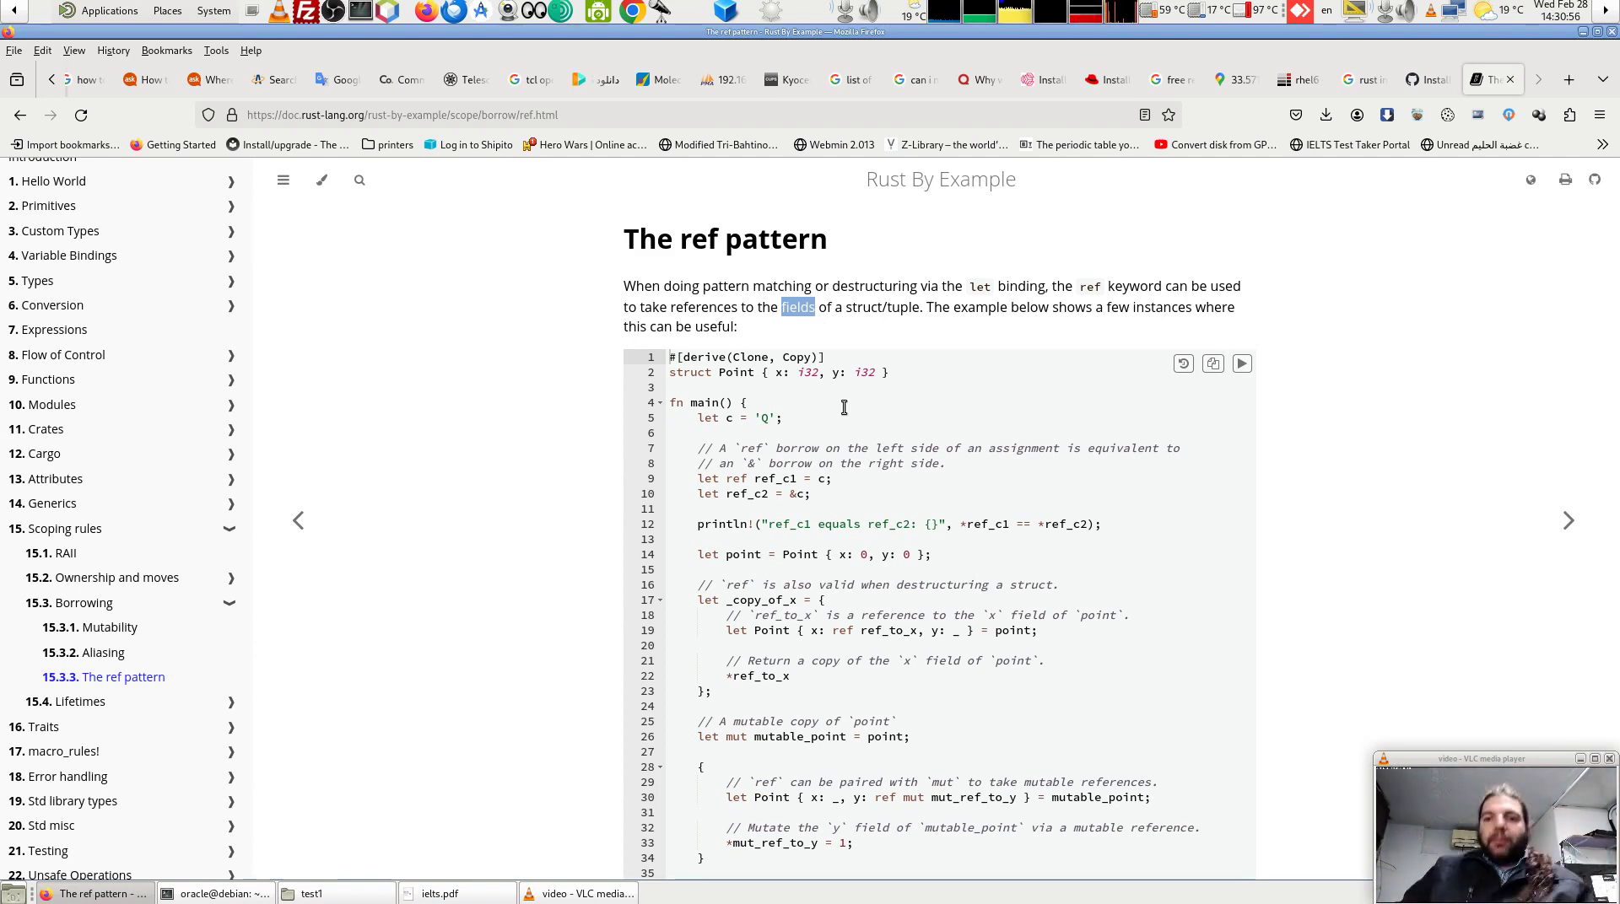
{"action": "mouse_move", "coordinate": [843, 408]}
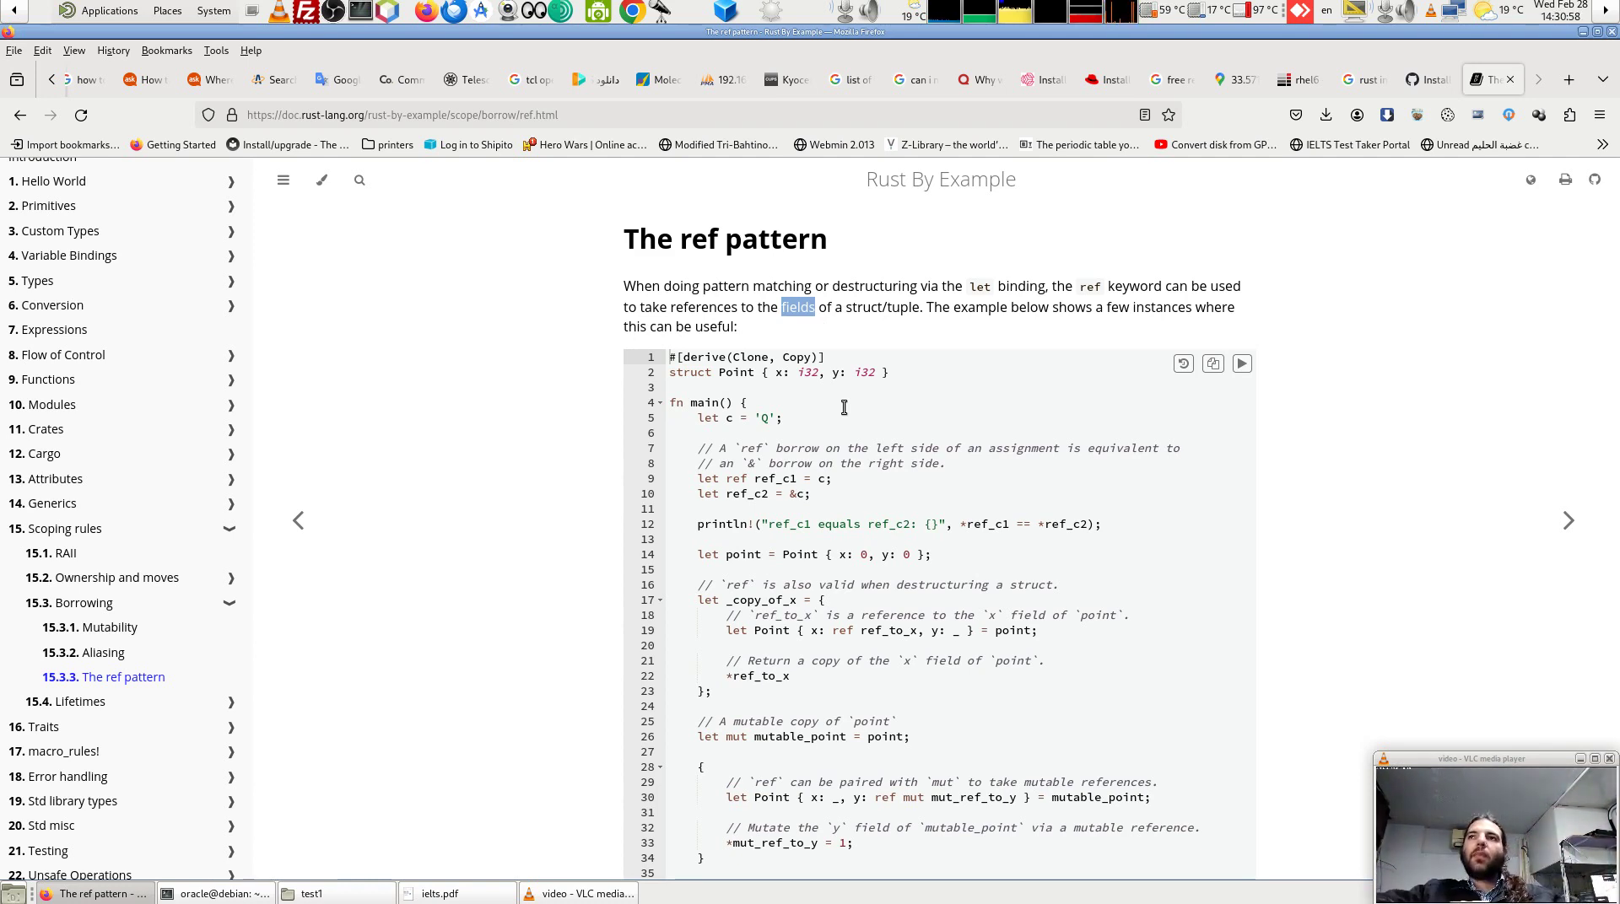
{"action": "left_click_drag", "start_coordinate": [921, 308], "coordinate": [1011, 309]}
{"action": "left_click_drag", "start_coordinate": [1043, 307], "coordinate": [1085, 307]}
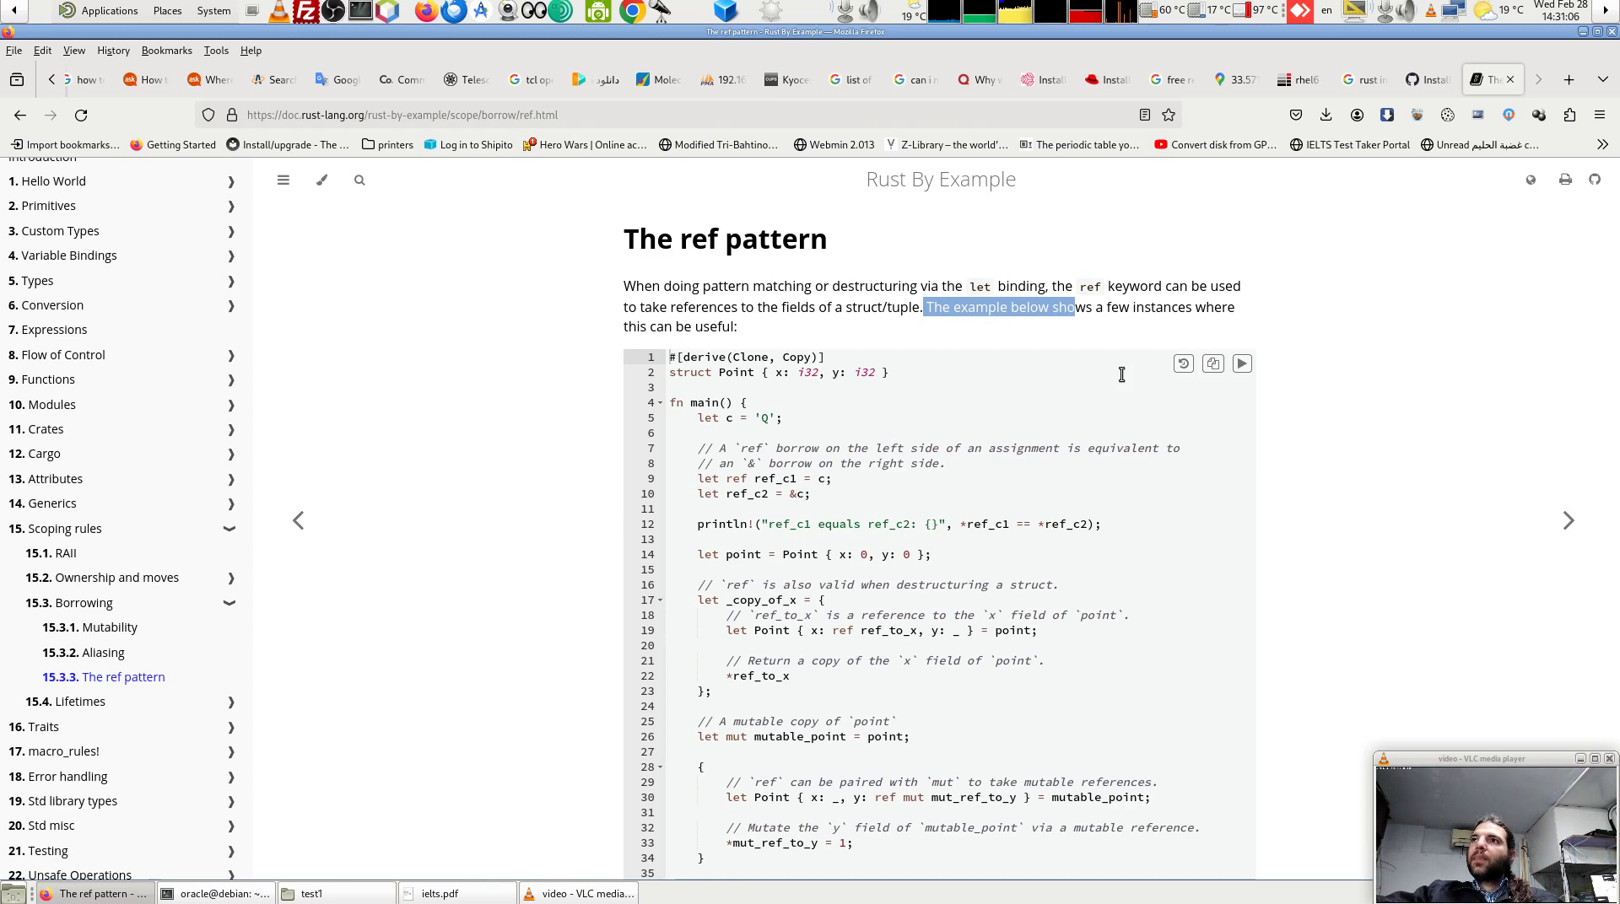
{"action": "left_click", "coordinate": [1080, 336]}
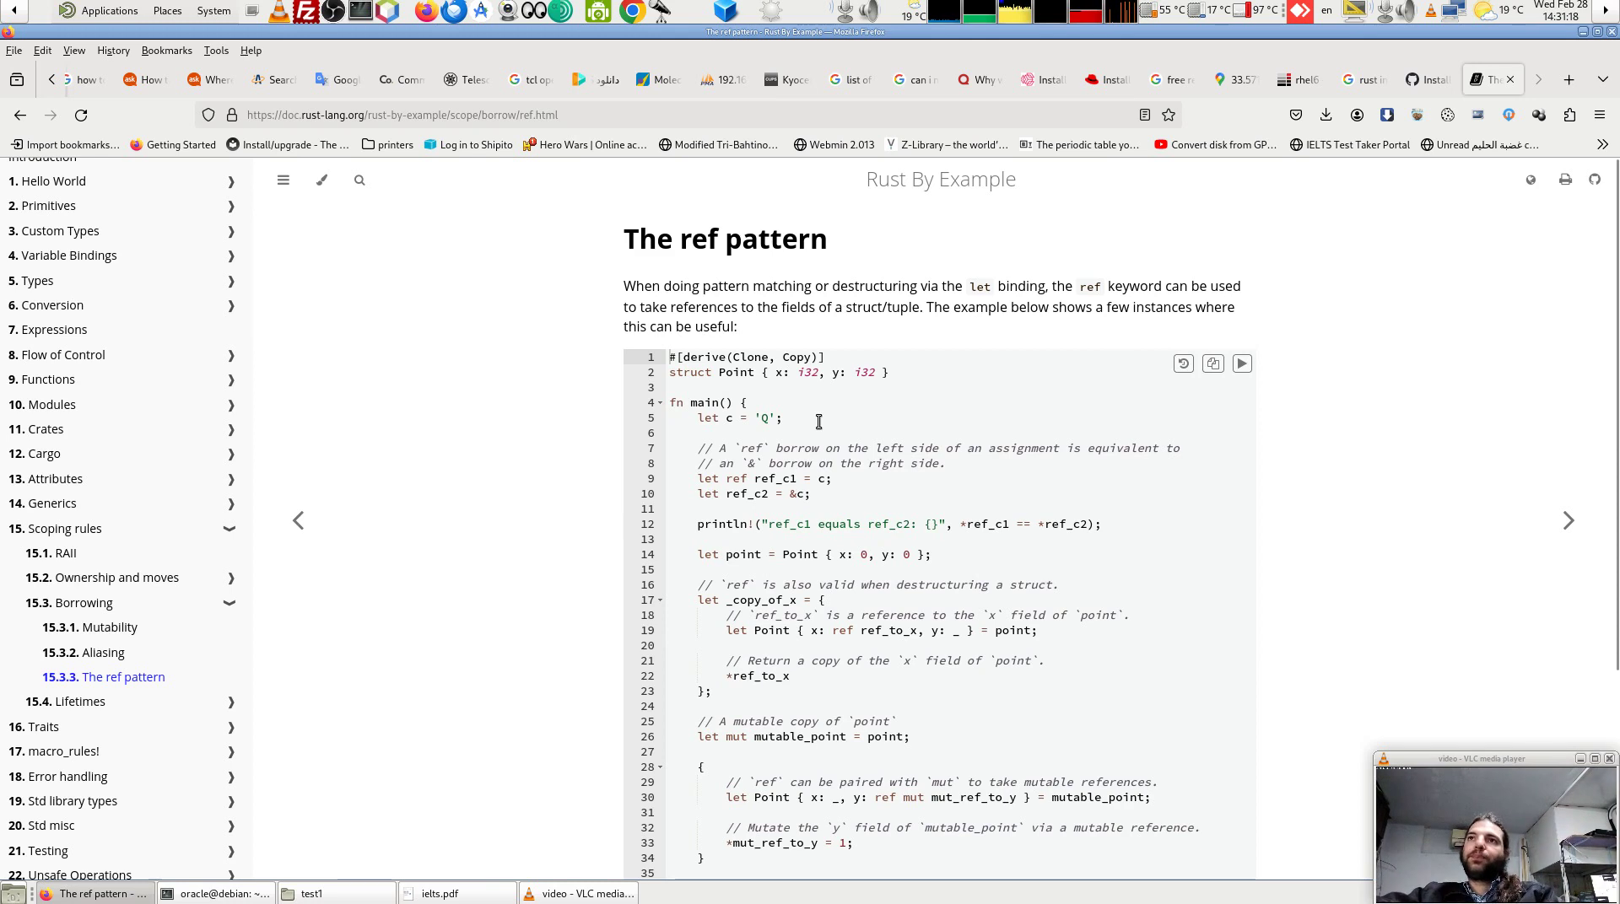
{"action": "left_click_drag", "start_coordinate": [669, 373], "coordinate": [767, 381]}
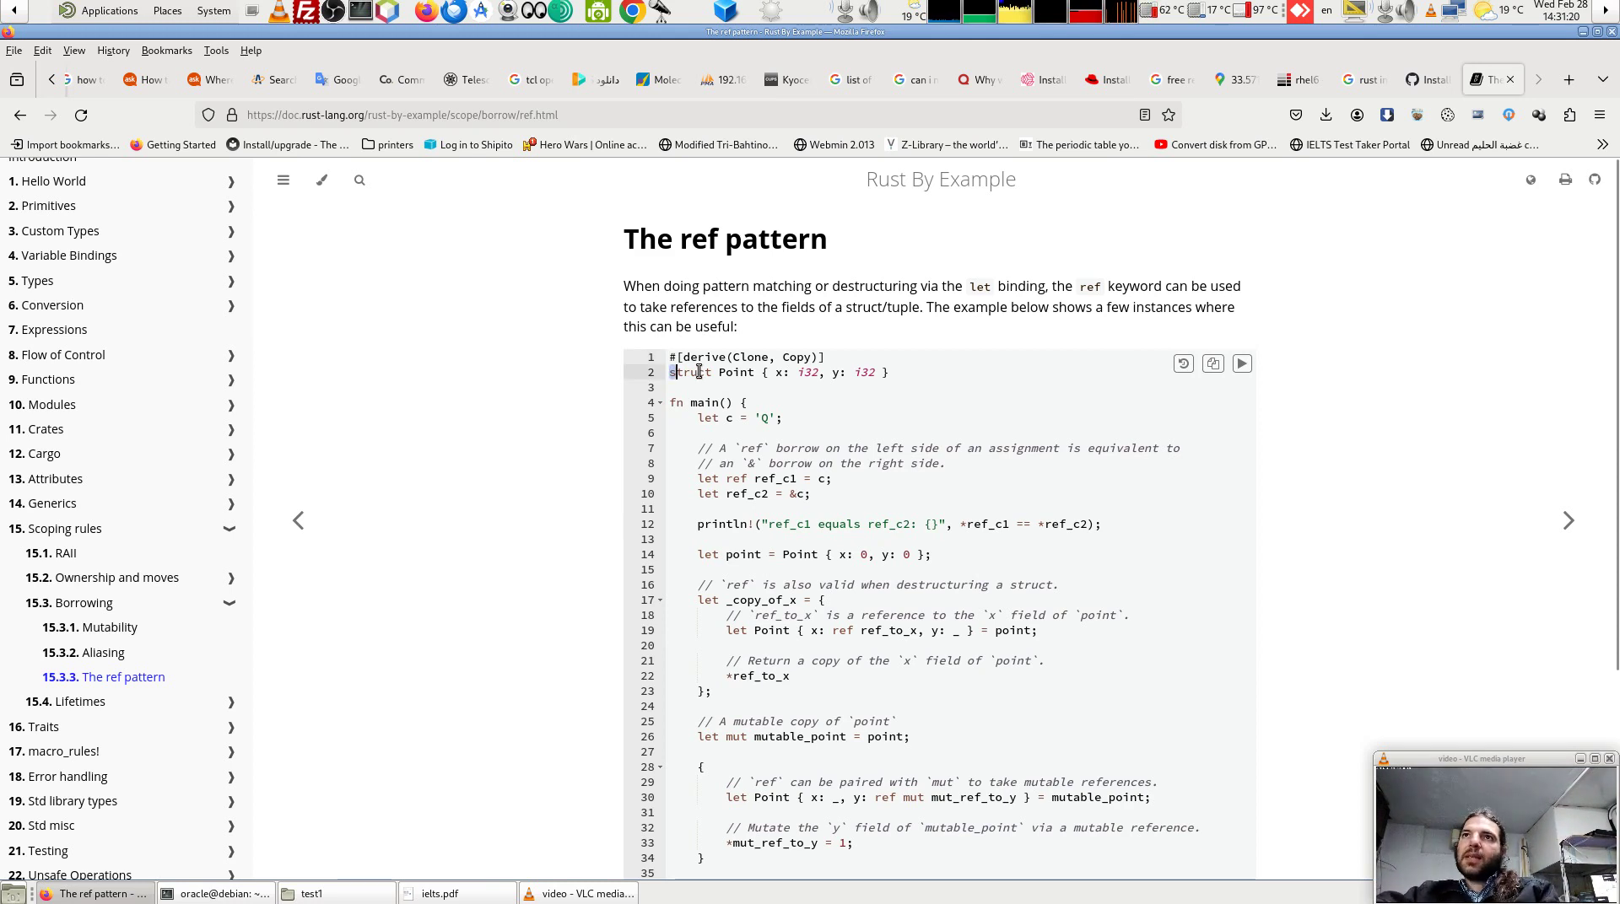
{"action": "left_click_drag", "start_coordinate": [890, 373], "coordinate": [669, 373]}
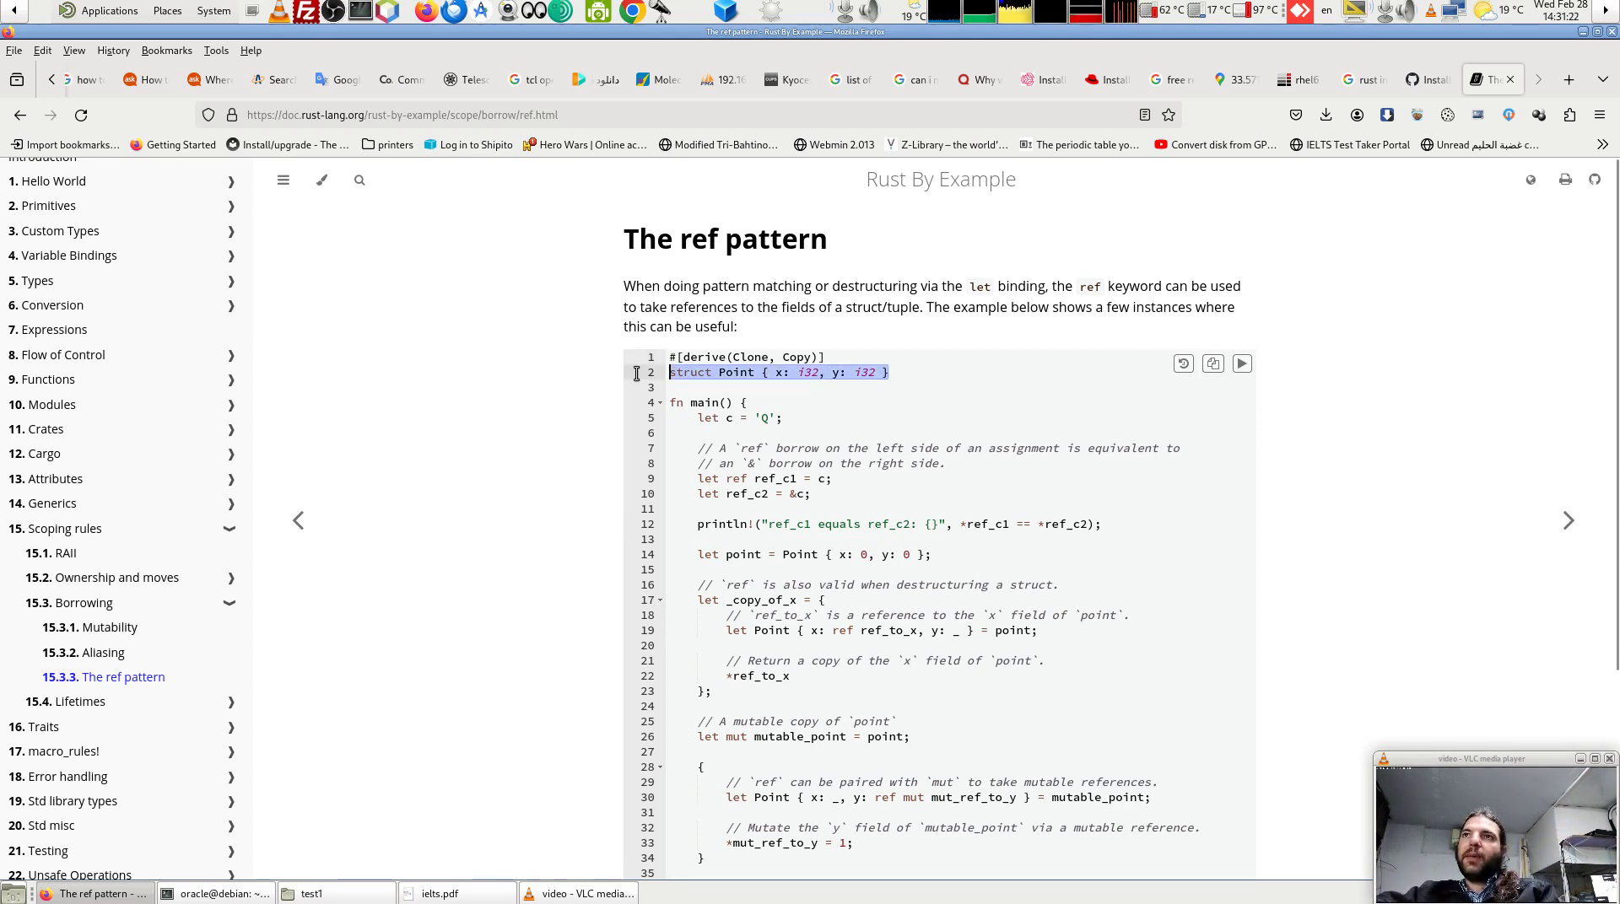
{"action": "mouse_move", "coordinate": [783, 419]}
{"action": "left_mouse_down"}
{"action": "mouse_move", "coordinate": [675, 411]}
{"action": "mouse_move", "coordinate": [698, 413]}
{"action": "left_mouse_up"}
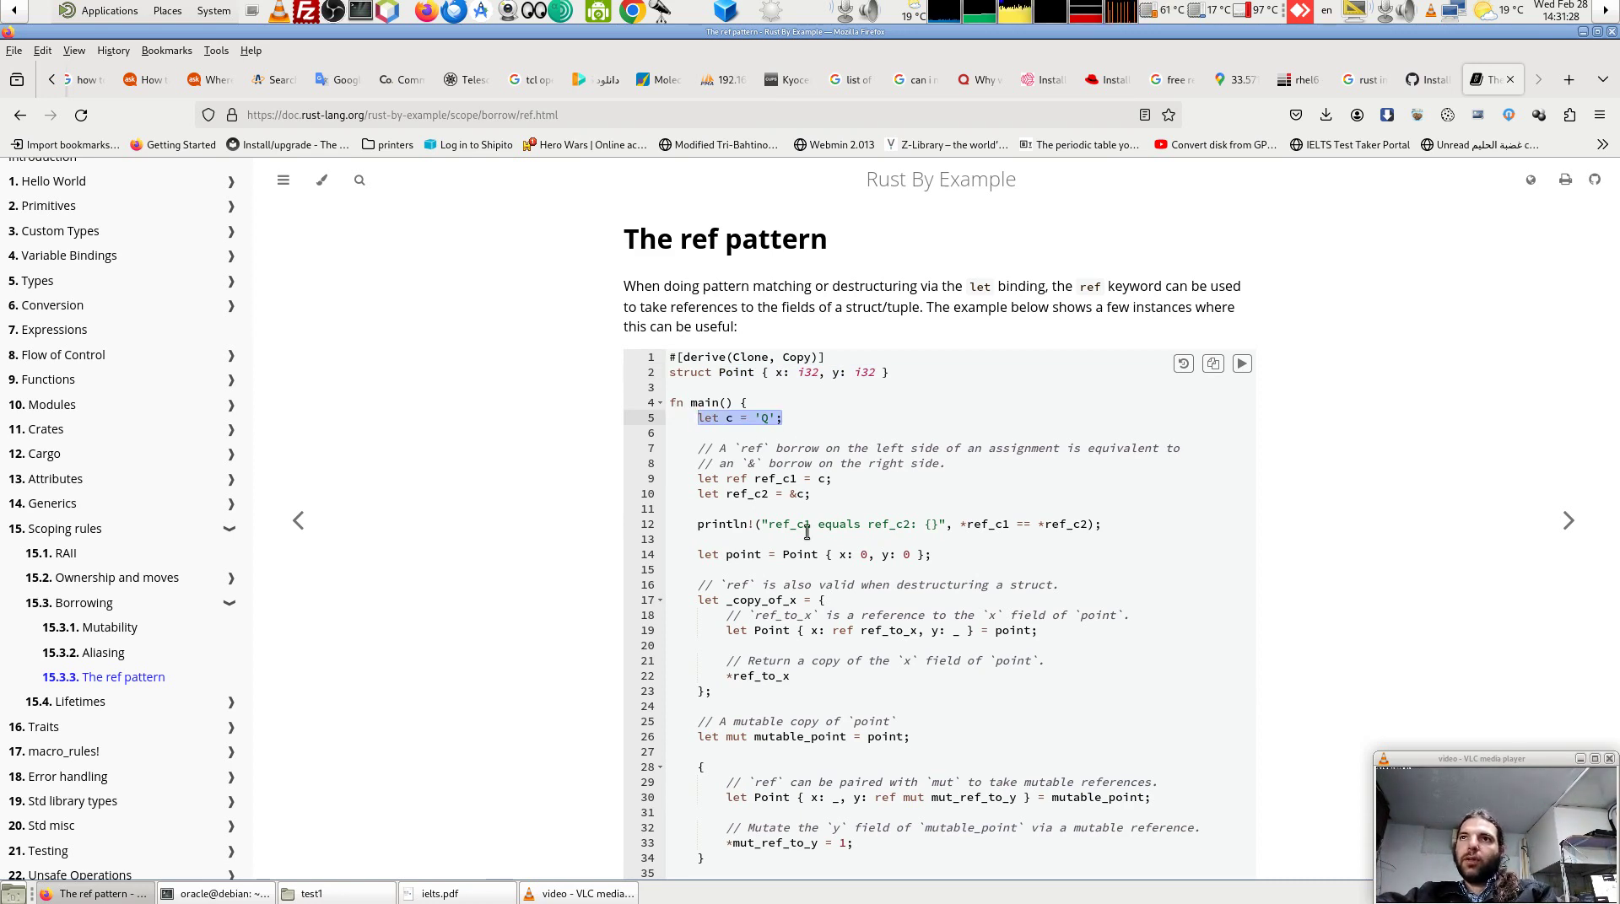
{"action": "left_click", "coordinate": [785, 439]}
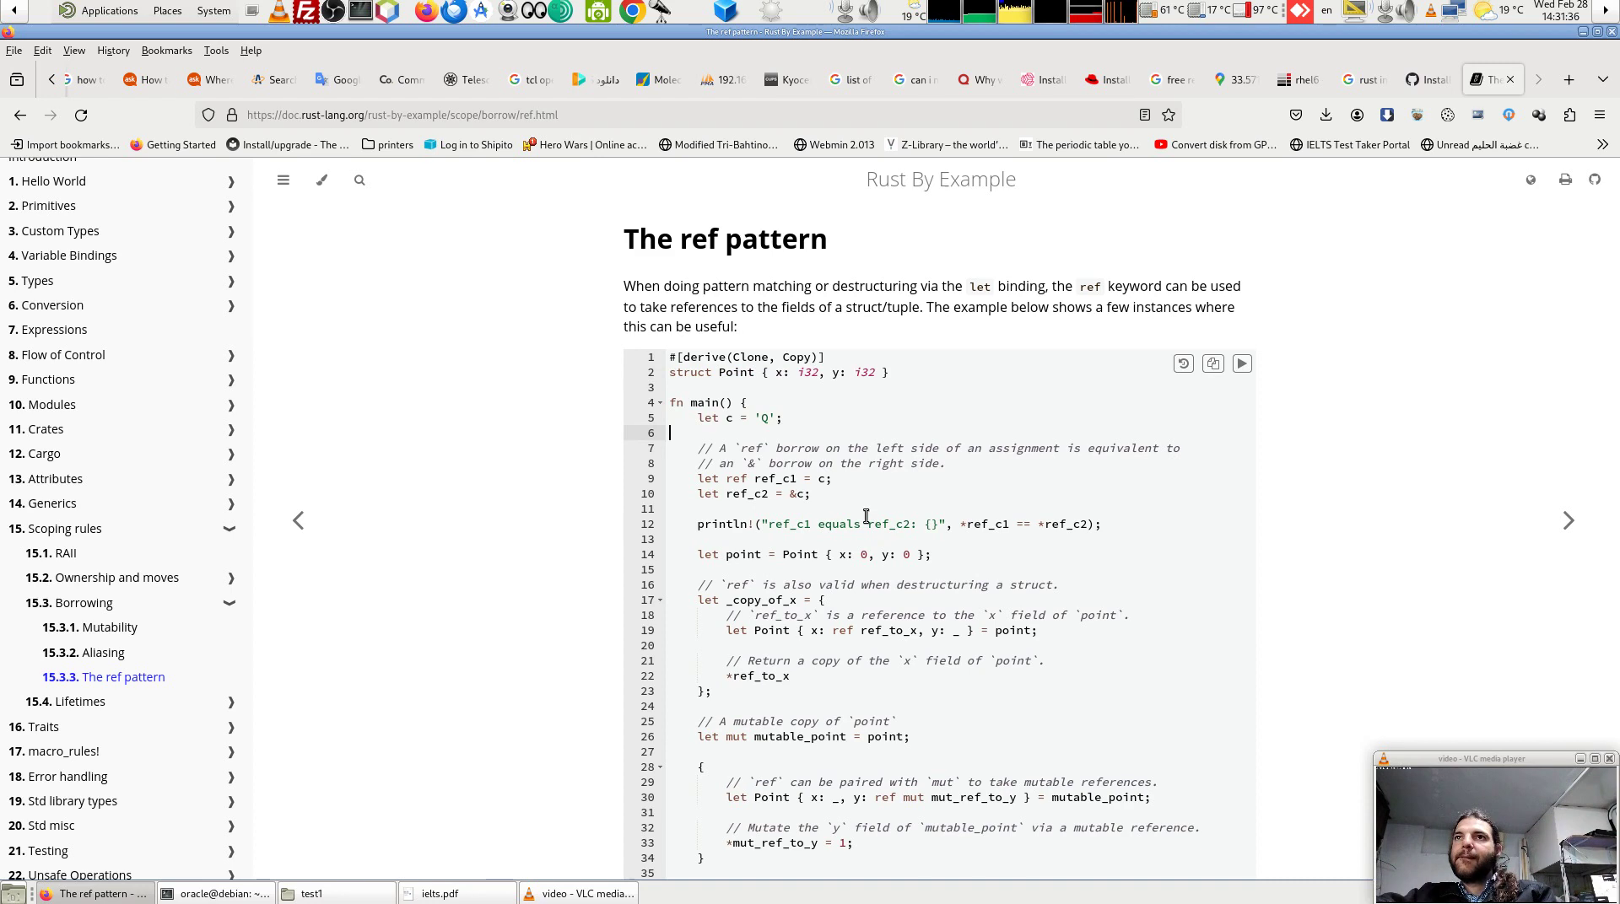
{"action": "double_click", "coordinate": [735, 478]}
{"action": "double_click", "coordinate": [798, 479]}
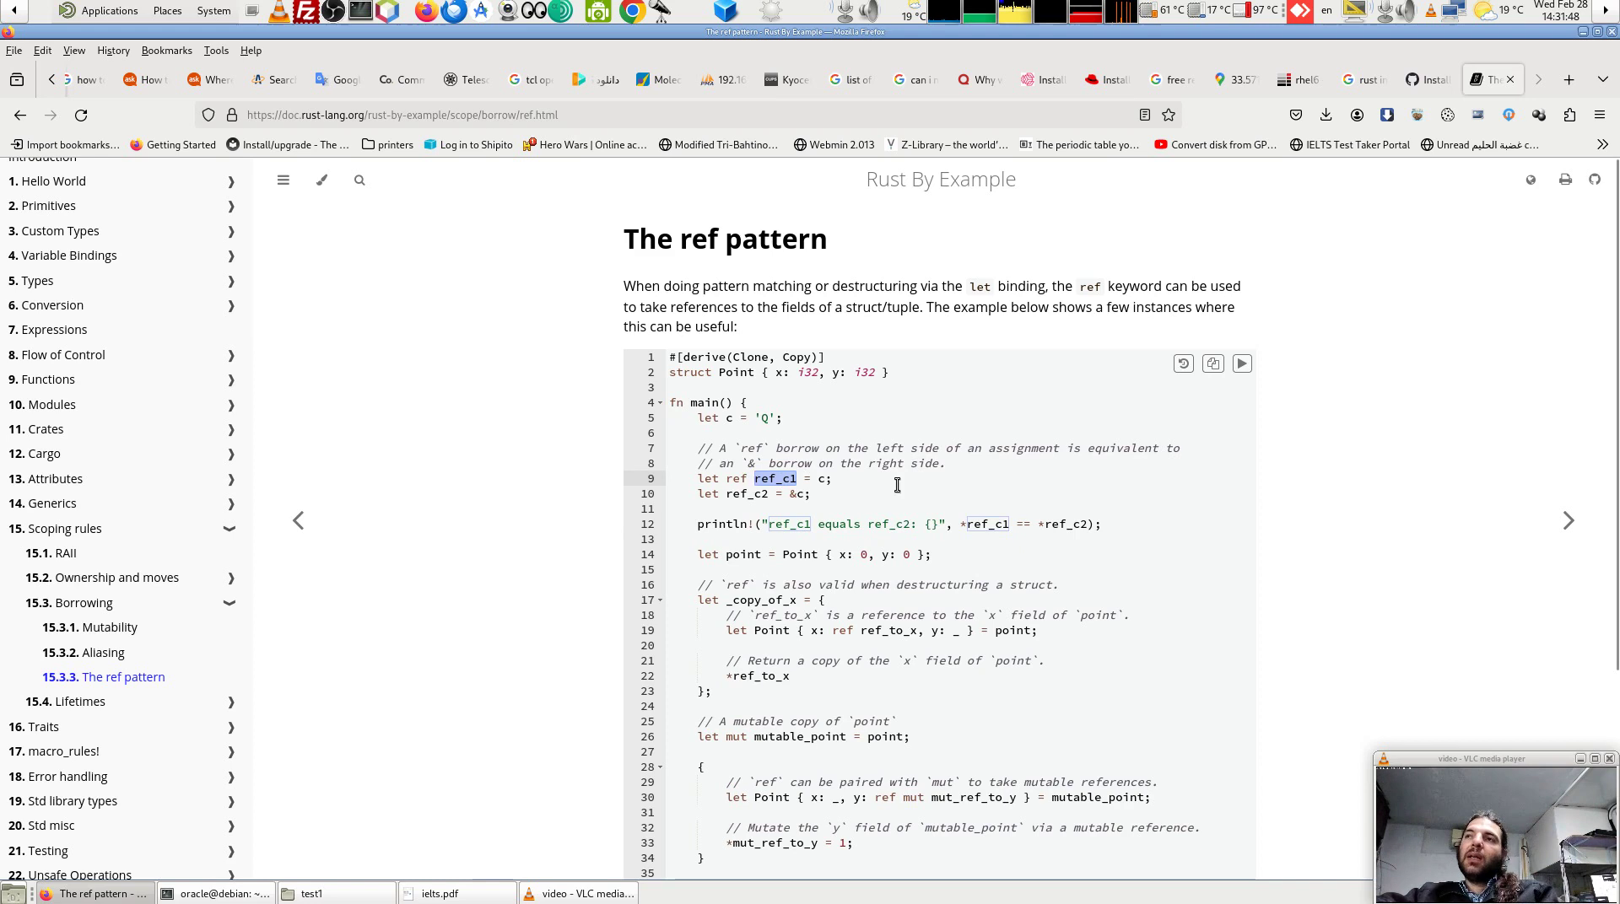
{"action": "left_click", "coordinate": [808, 479]}
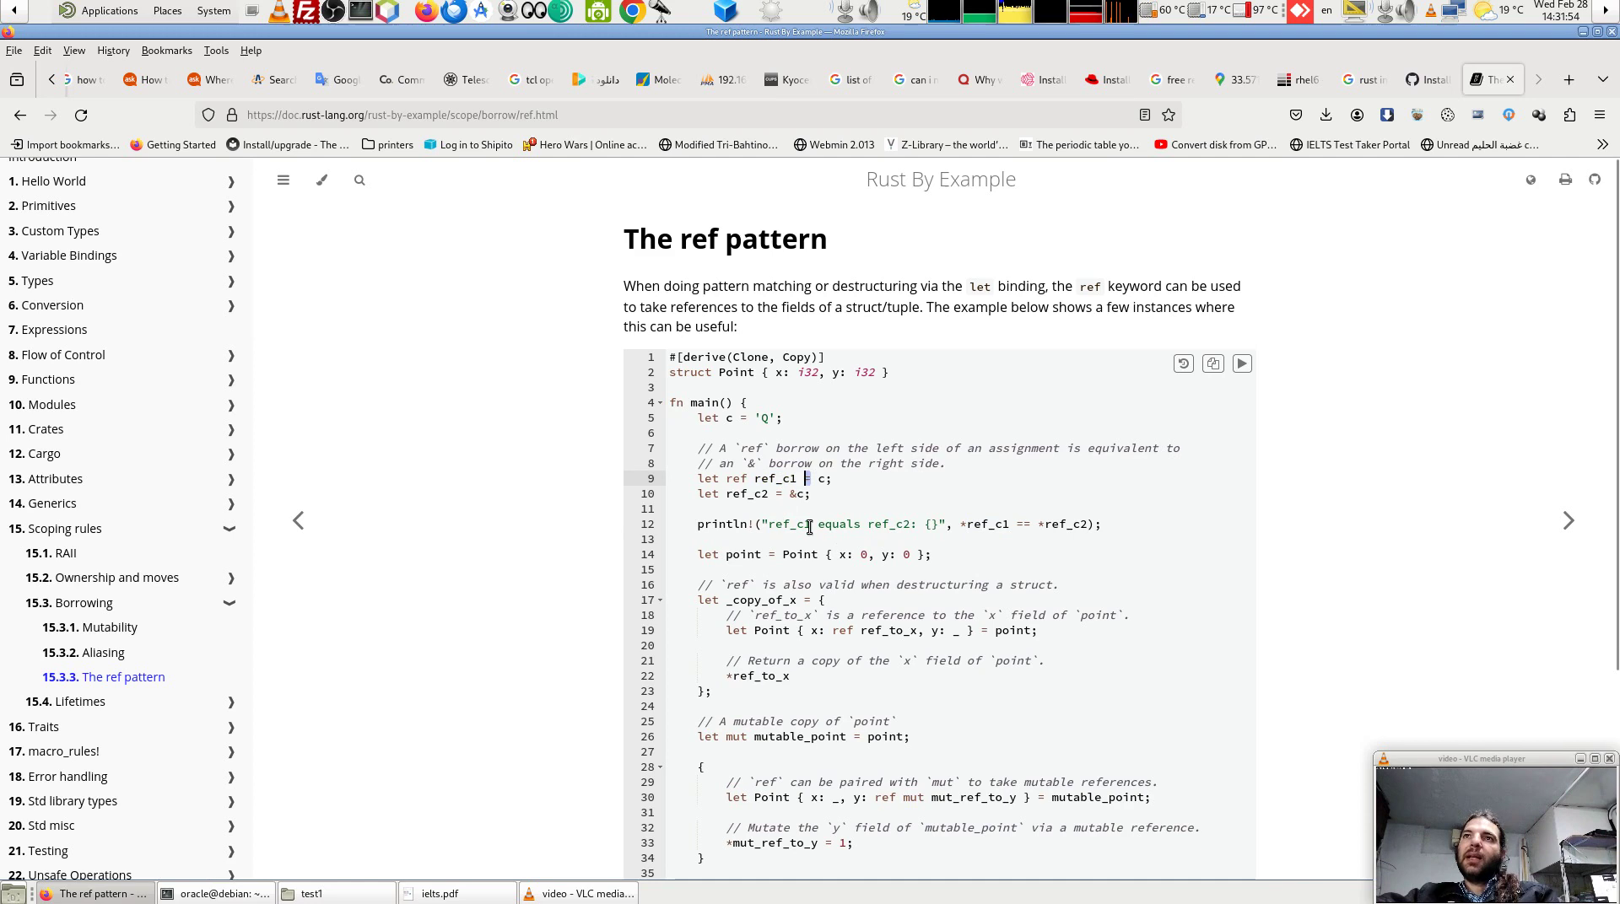
{"action": "mouse_move", "coordinate": [719, 478]}
{"action": "left_mouse_down"}
{"action": "mouse_move", "coordinate": [834, 478]}
{"action": "mouse_move", "coordinate": [700, 493]}
{"action": "left_mouse_up"}
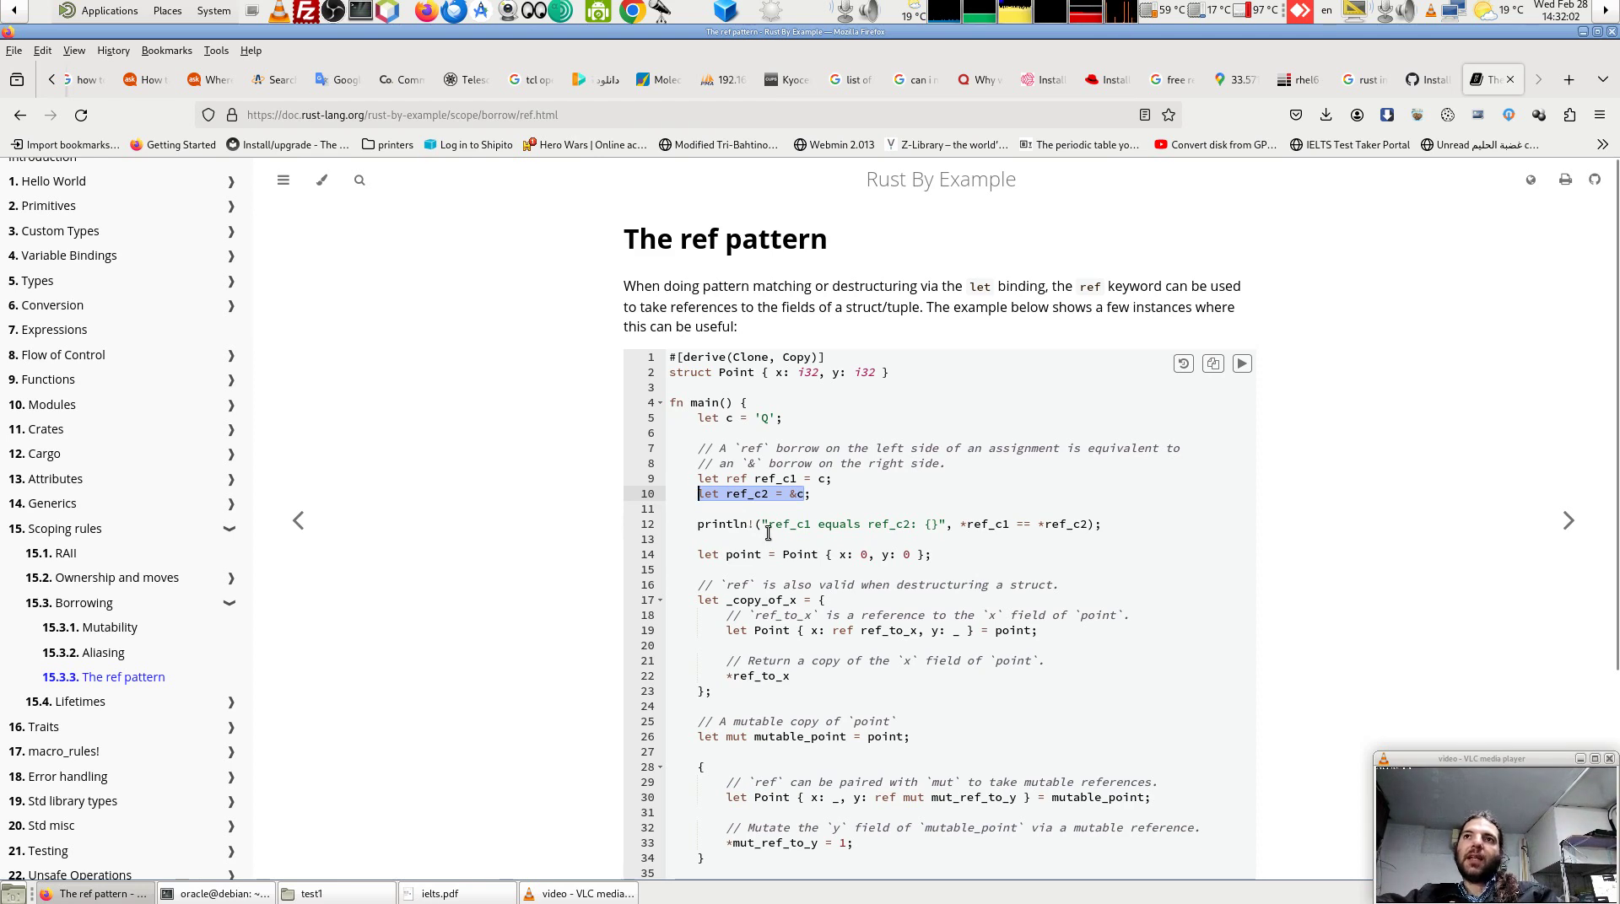
{"action": "left_click", "coordinate": [732, 508]}
{"action": "double_click", "coordinate": [730, 482]}
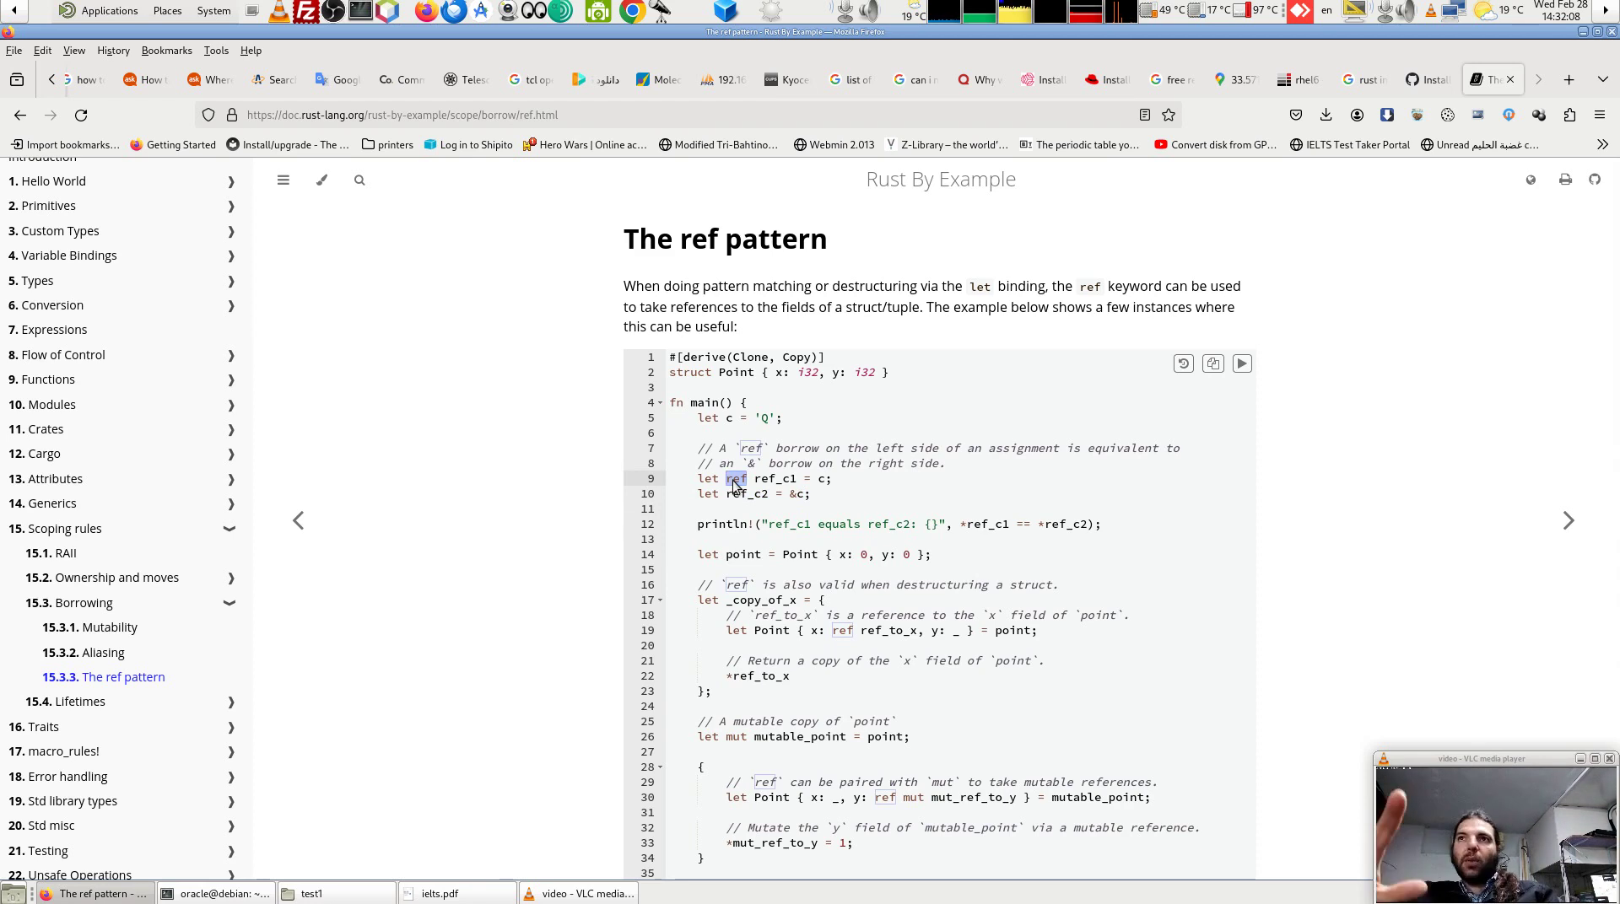
{"action": "left_click", "coordinate": [707, 480]}
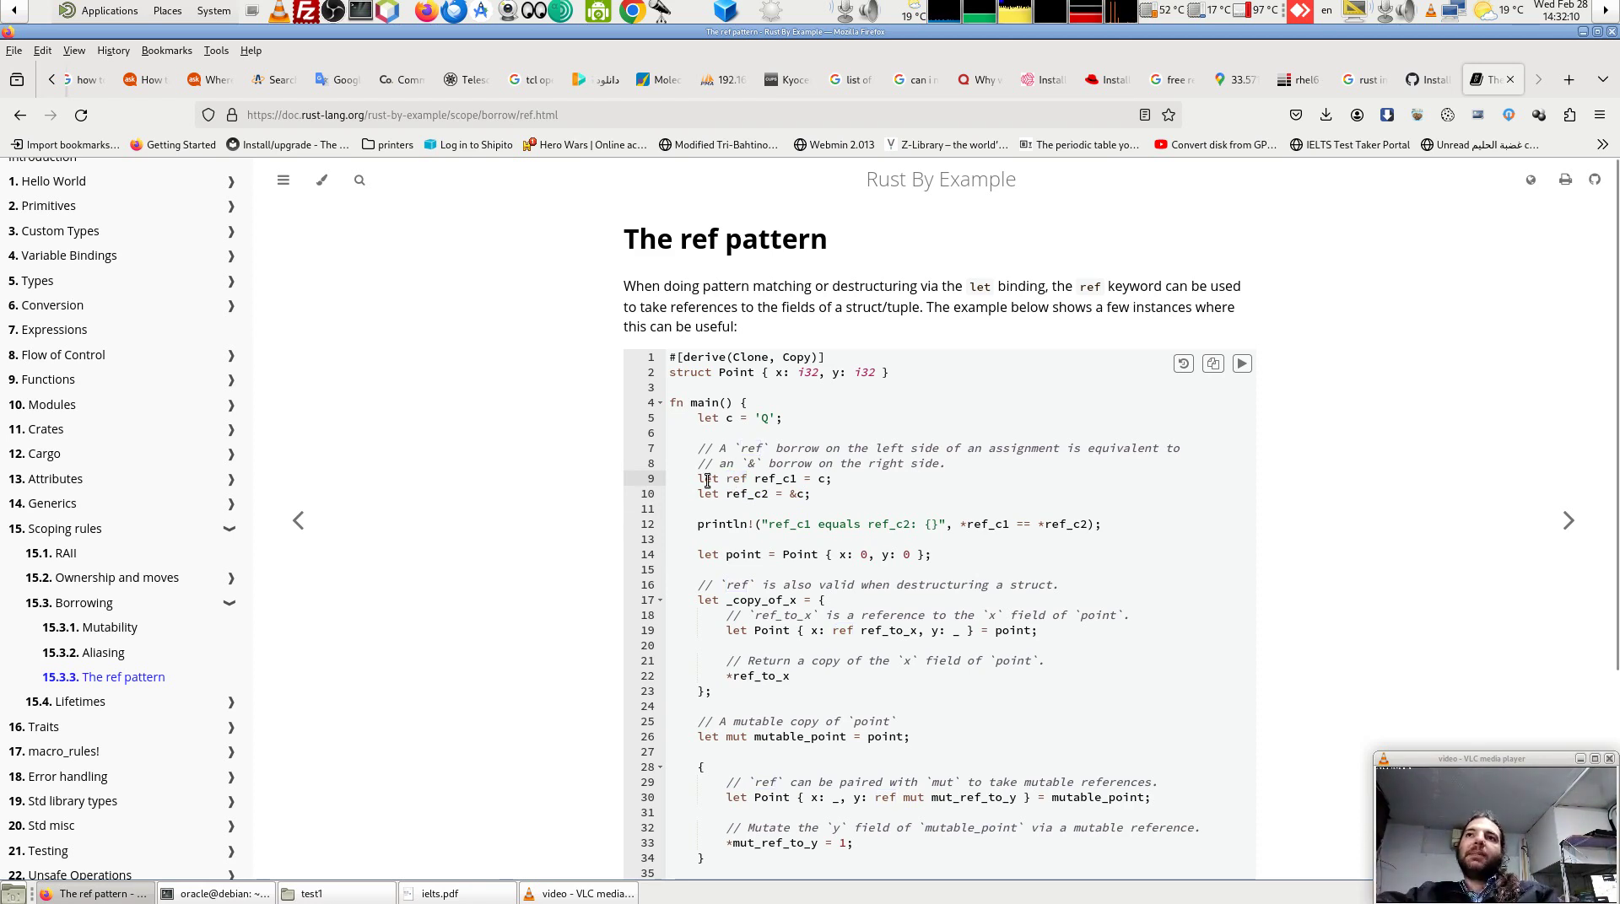
{"action": "left_click_drag", "start_coordinate": [693, 481], "coordinate": [843, 484]}
{"action": "left_click", "coordinate": [843, 484]}
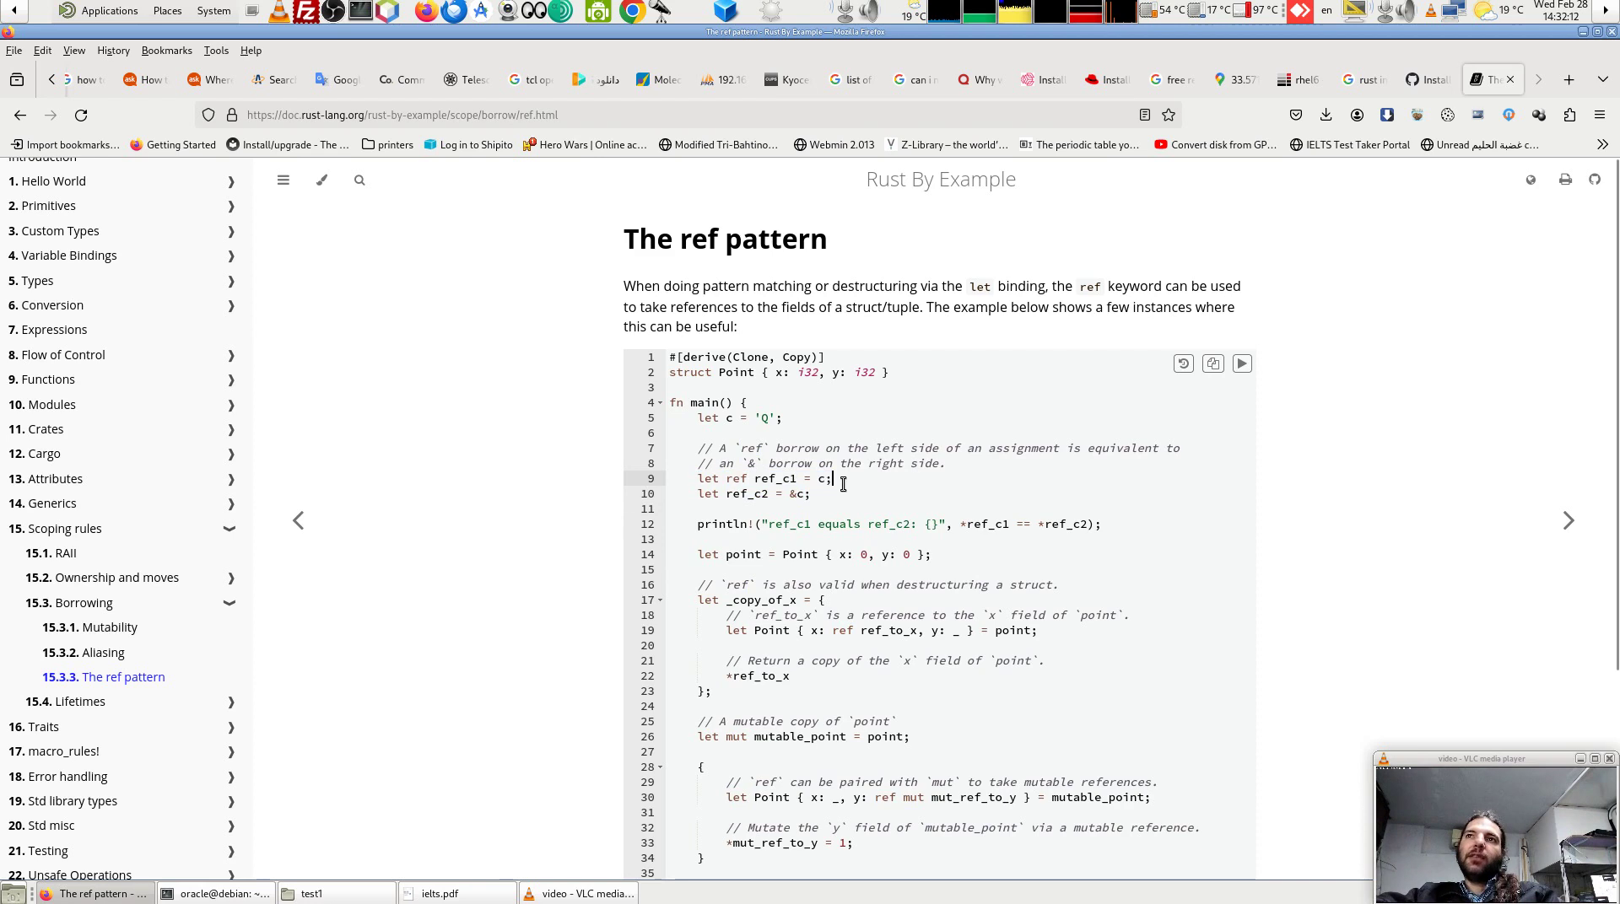
{"action": "double_click", "coordinate": [738, 479]}
{"action": "double_click", "coordinate": [776, 481]}
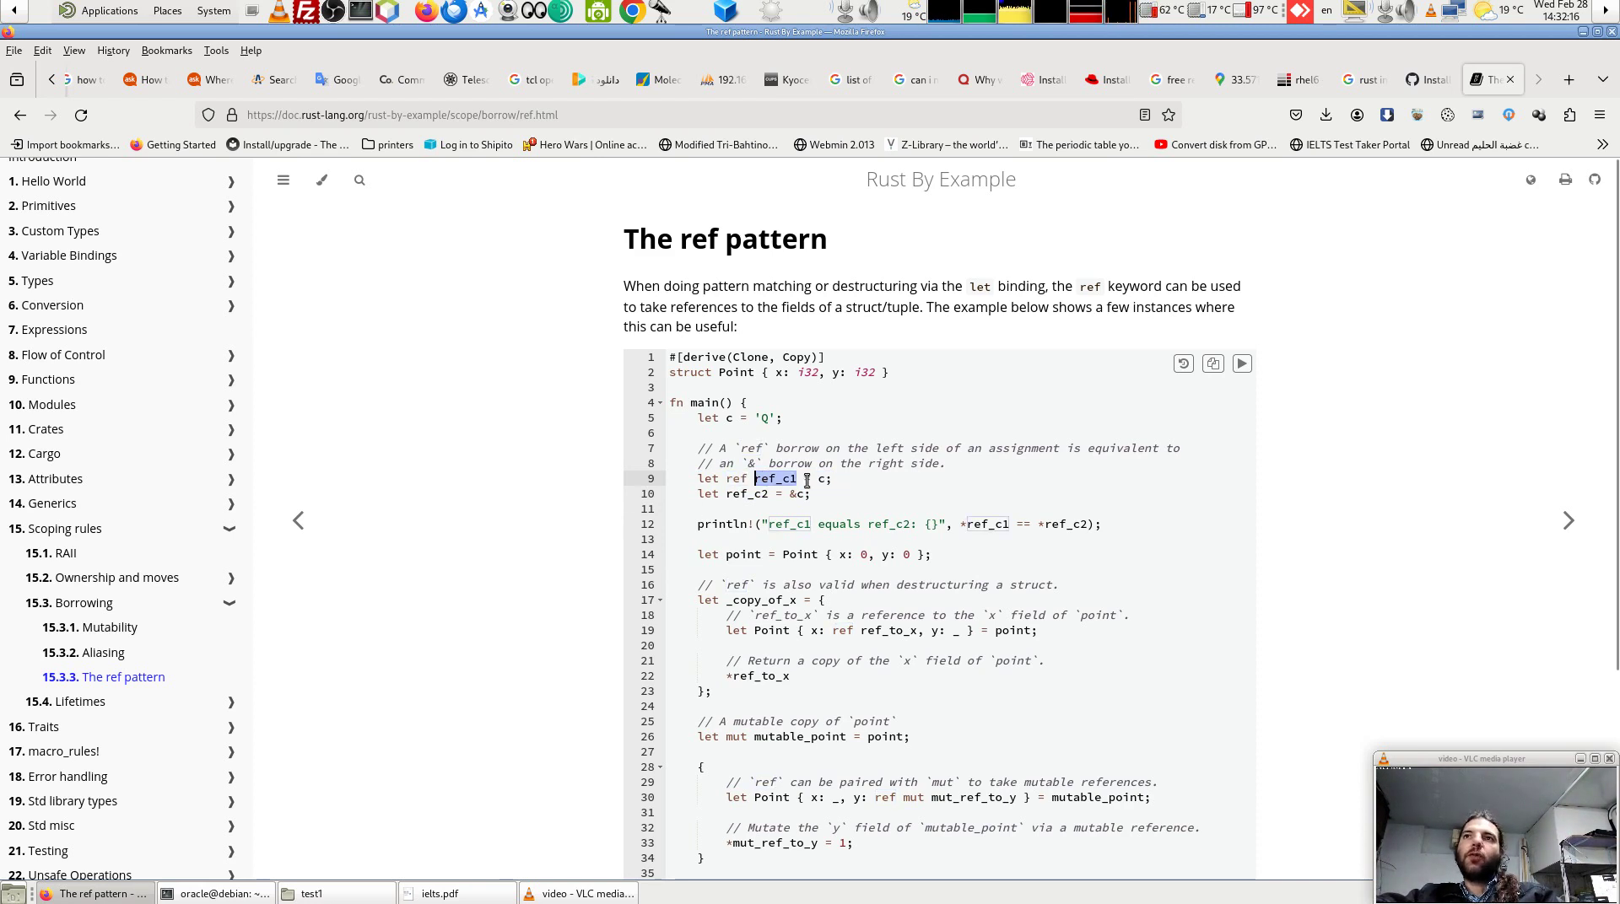
{"action": "left_click_drag", "start_coordinate": [828, 478], "coordinate": [804, 481]}
{"action": "left_click", "coordinate": [810, 496]}
{"action": "triple_click", "coordinate": [810, 495]}
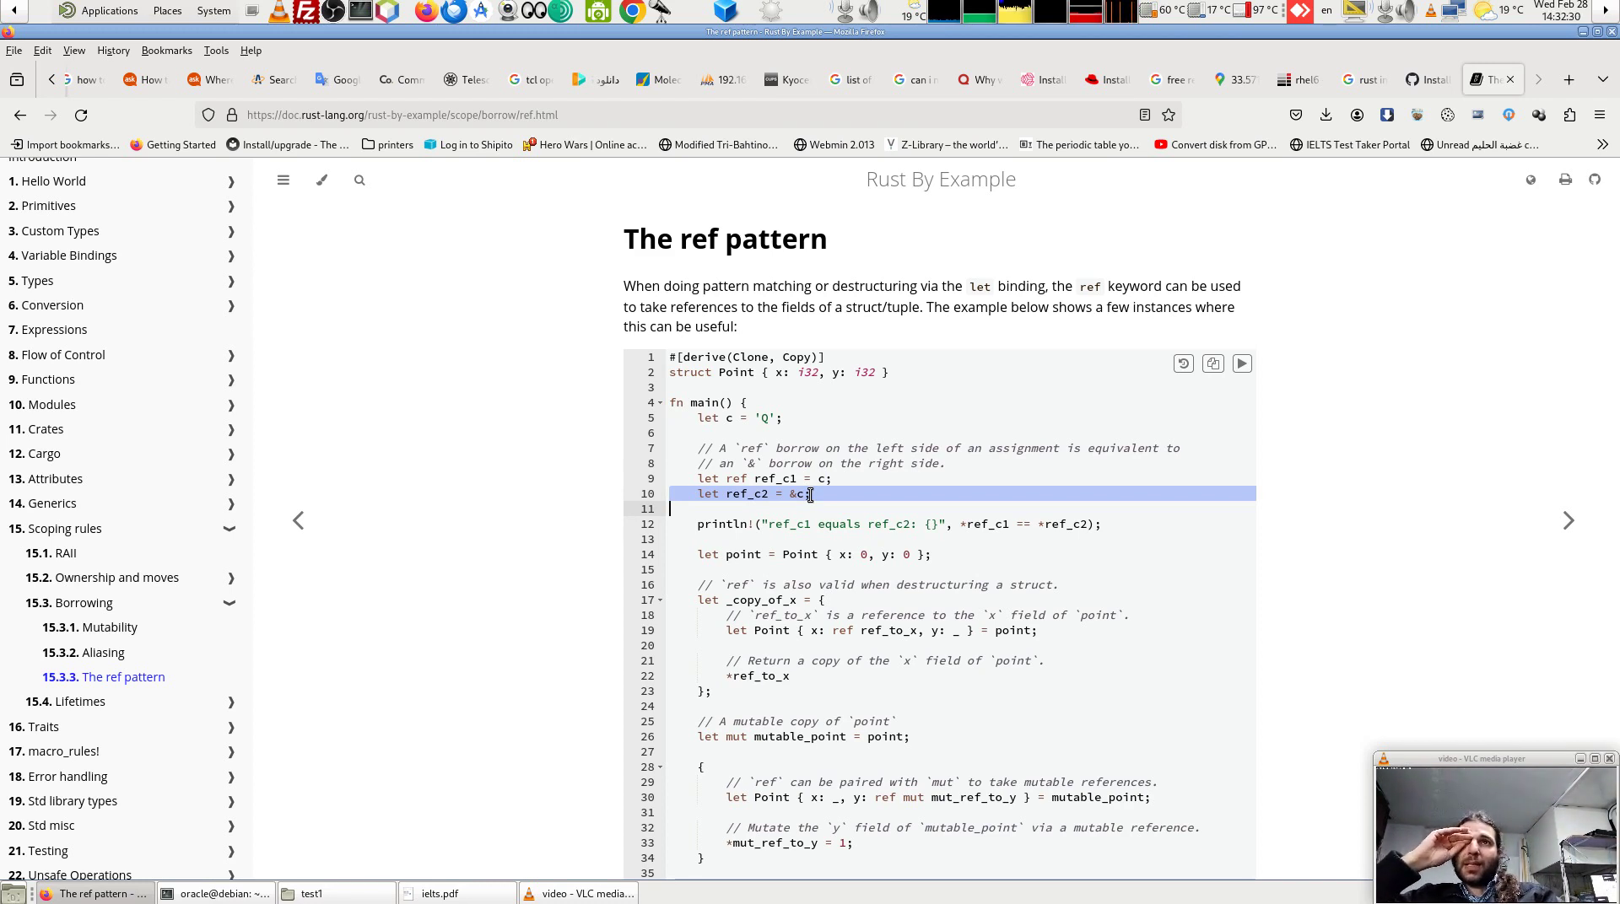
{"action": "left_click", "coordinate": [810, 495]}
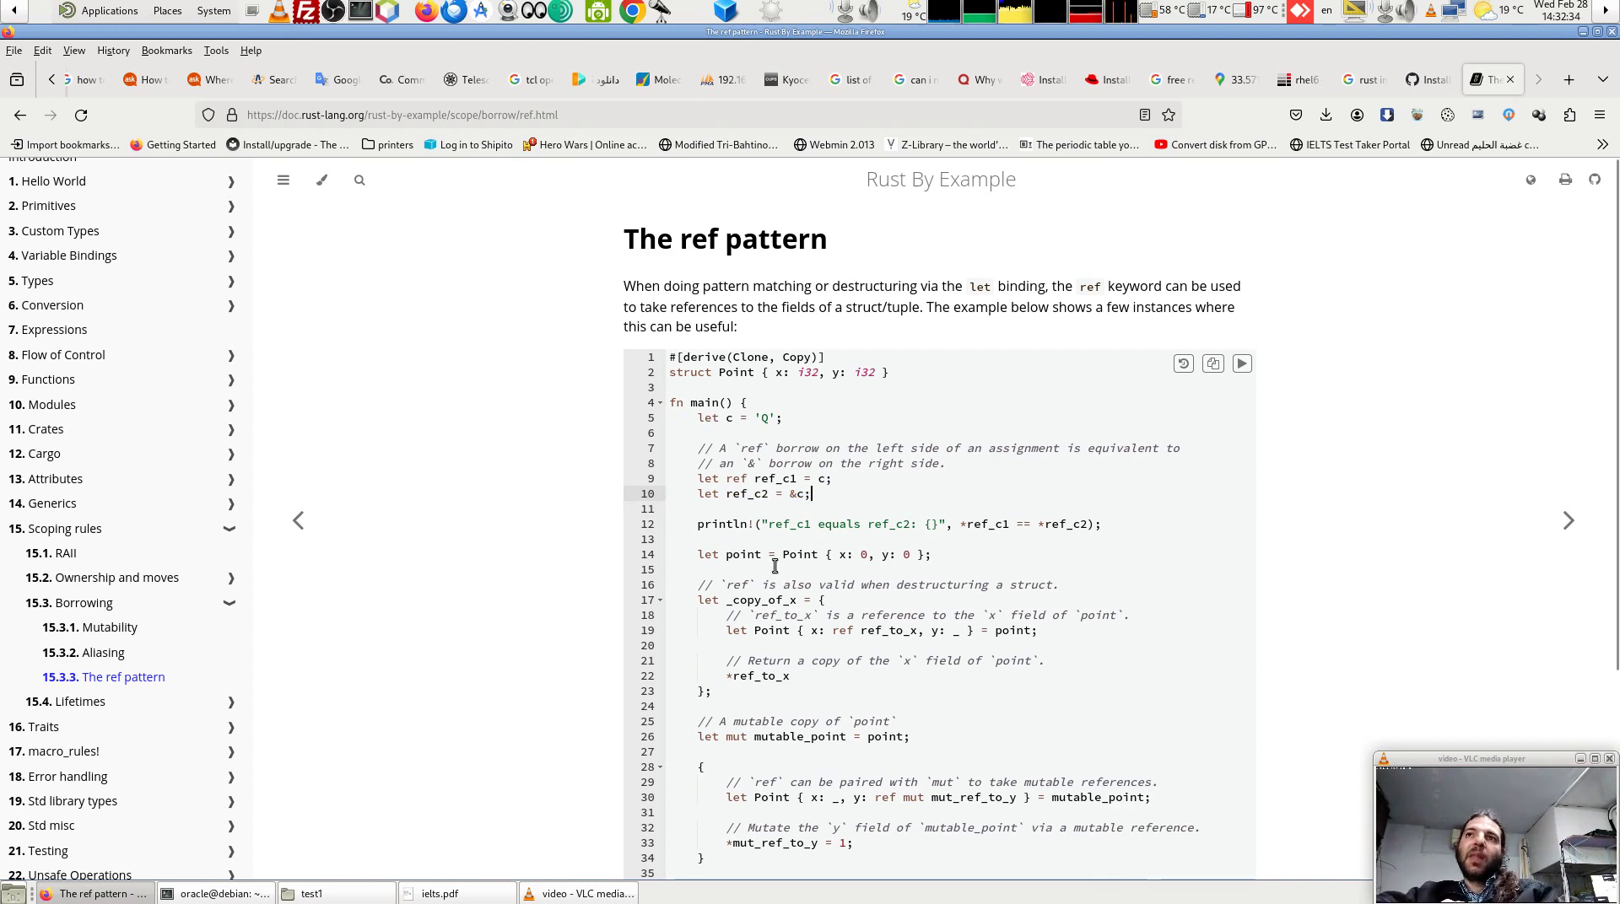
{"action": "scroll", "coordinate": [774, 566], "scroll_direction": "down", "scroll_amount": 3}
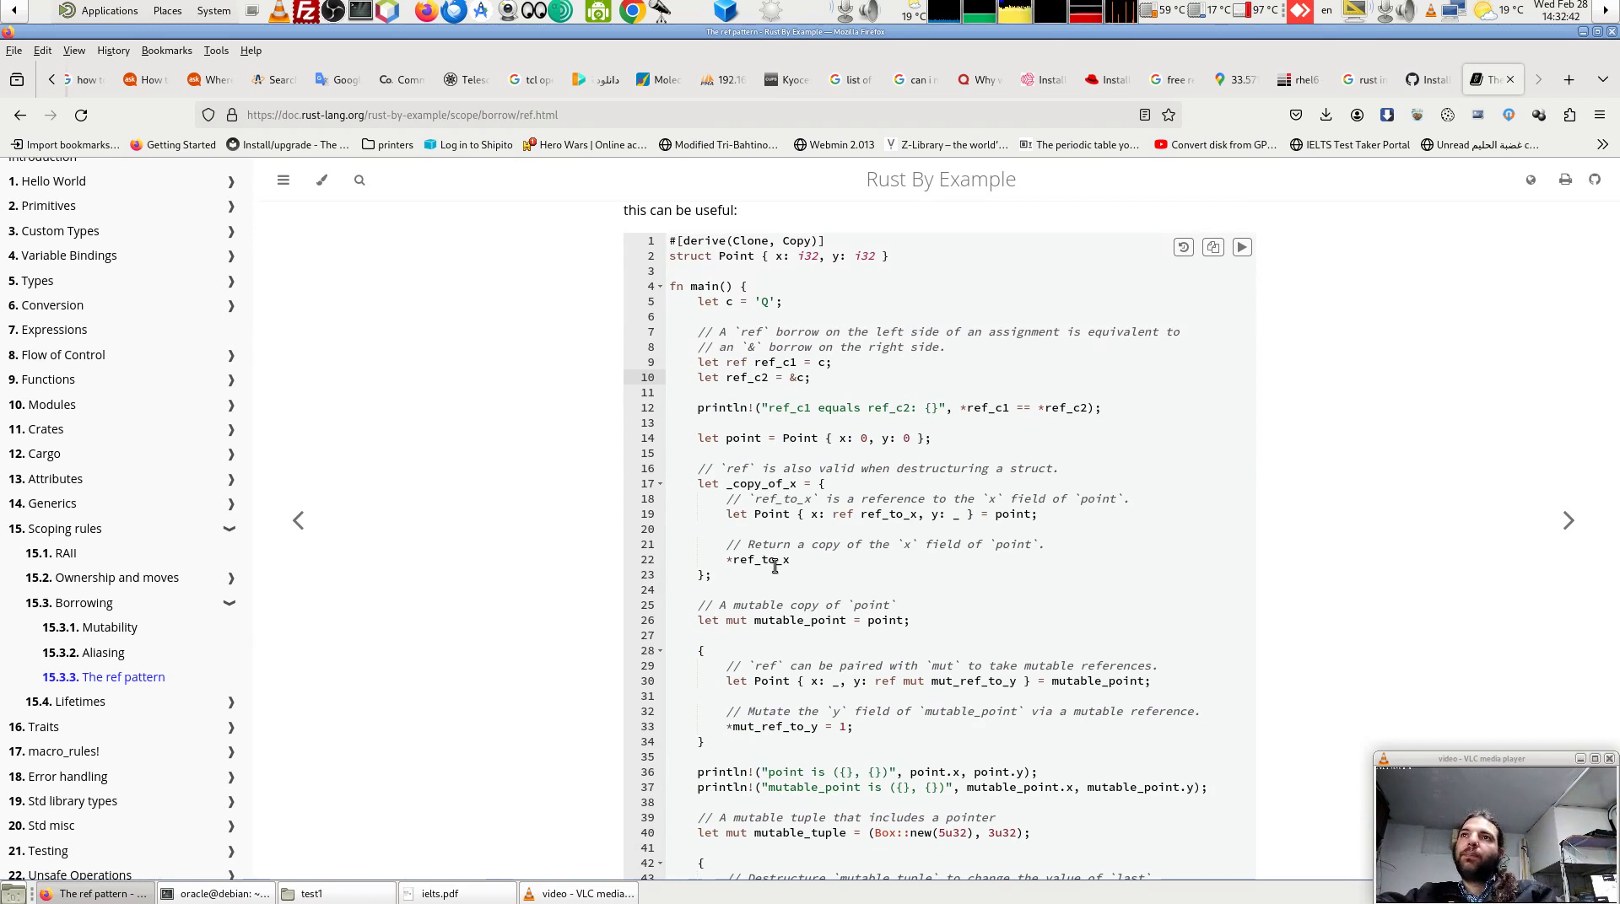
{"action": "left_click_drag", "start_coordinate": [1101, 407], "coordinate": [672, 408]}
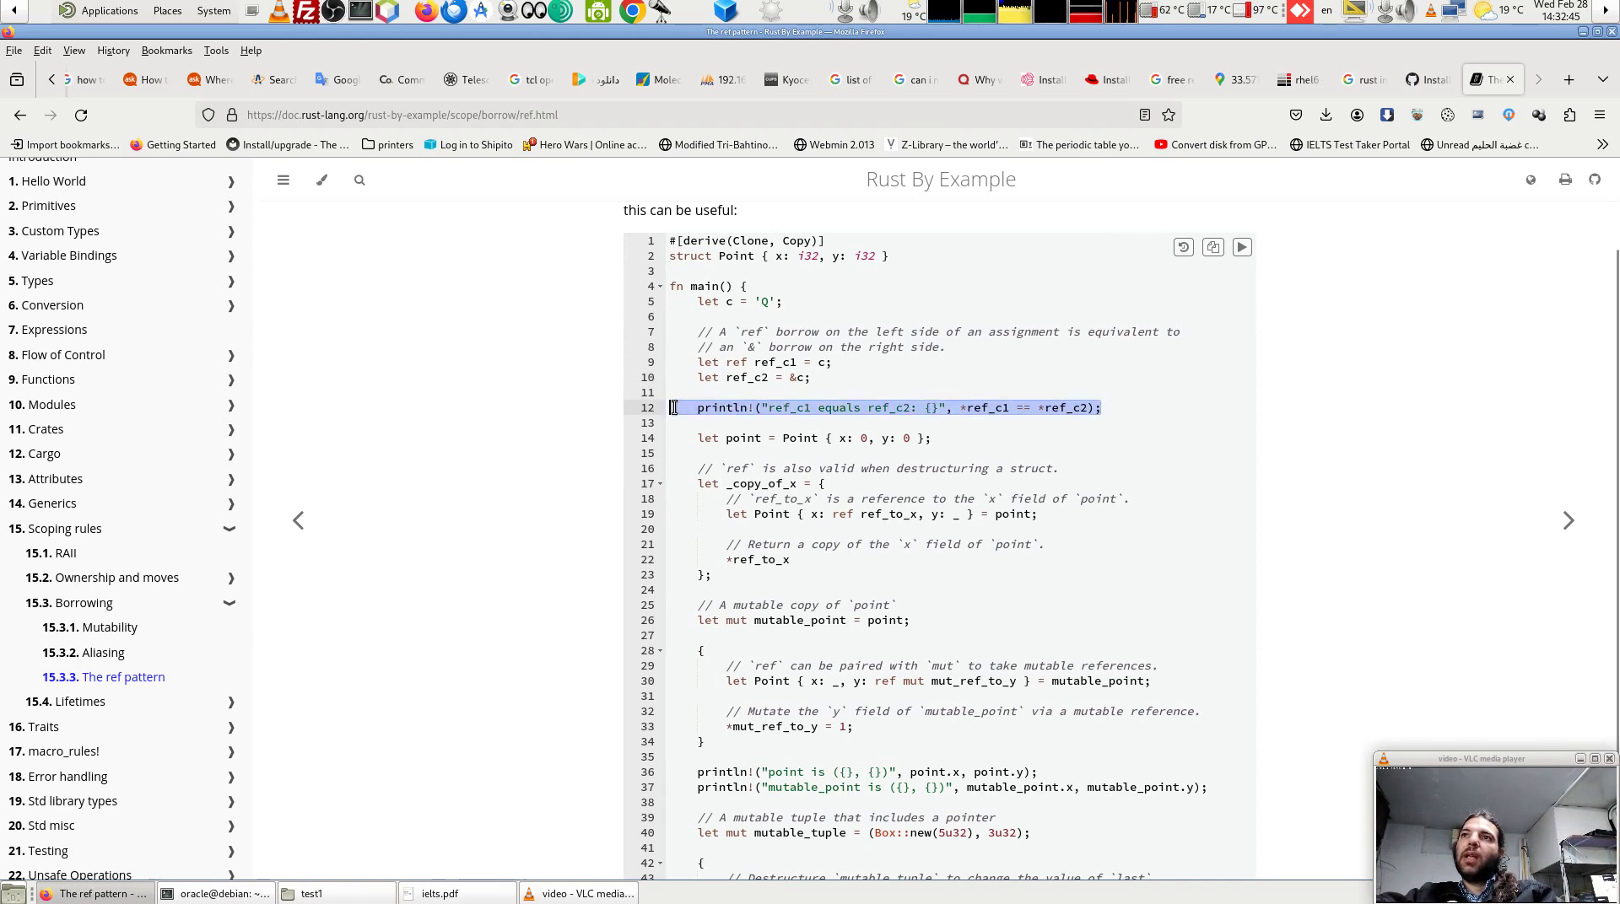
{"action": "left_click", "coordinate": [1038, 408]}
{"action": "left_click_drag", "start_coordinate": [965, 409], "coordinate": [1095, 408]}
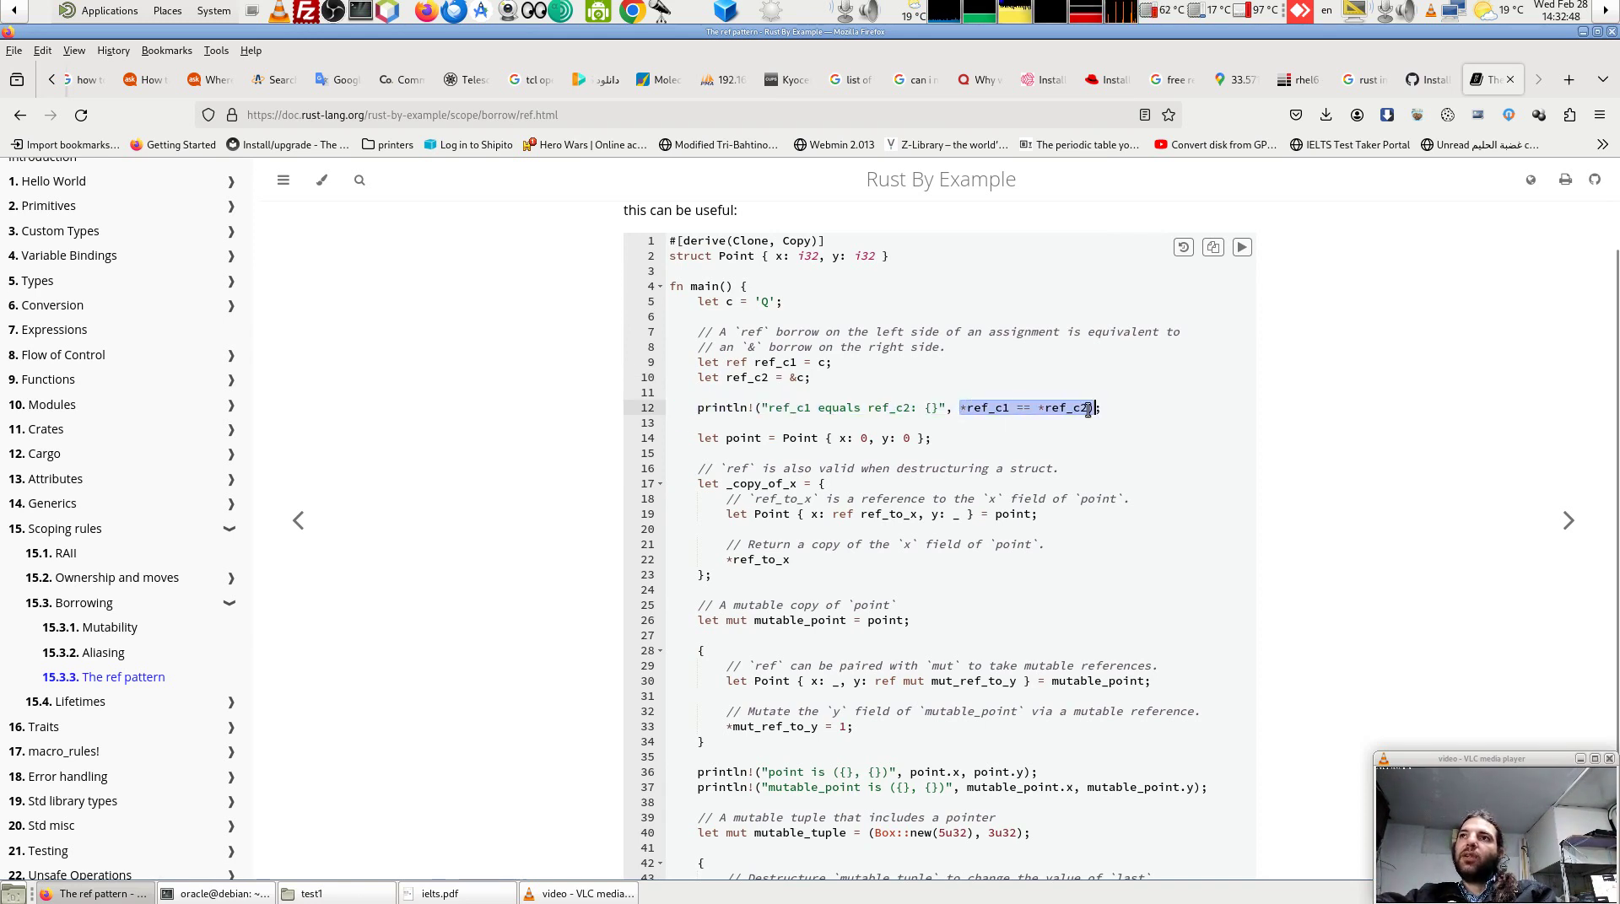
{"action": "left_click", "coordinate": [1019, 413]}
{"action": "left_click_drag", "start_coordinate": [1015, 409], "coordinate": [1039, 408]}
{"action": "left_click", "coordinate": [1052, 448]}
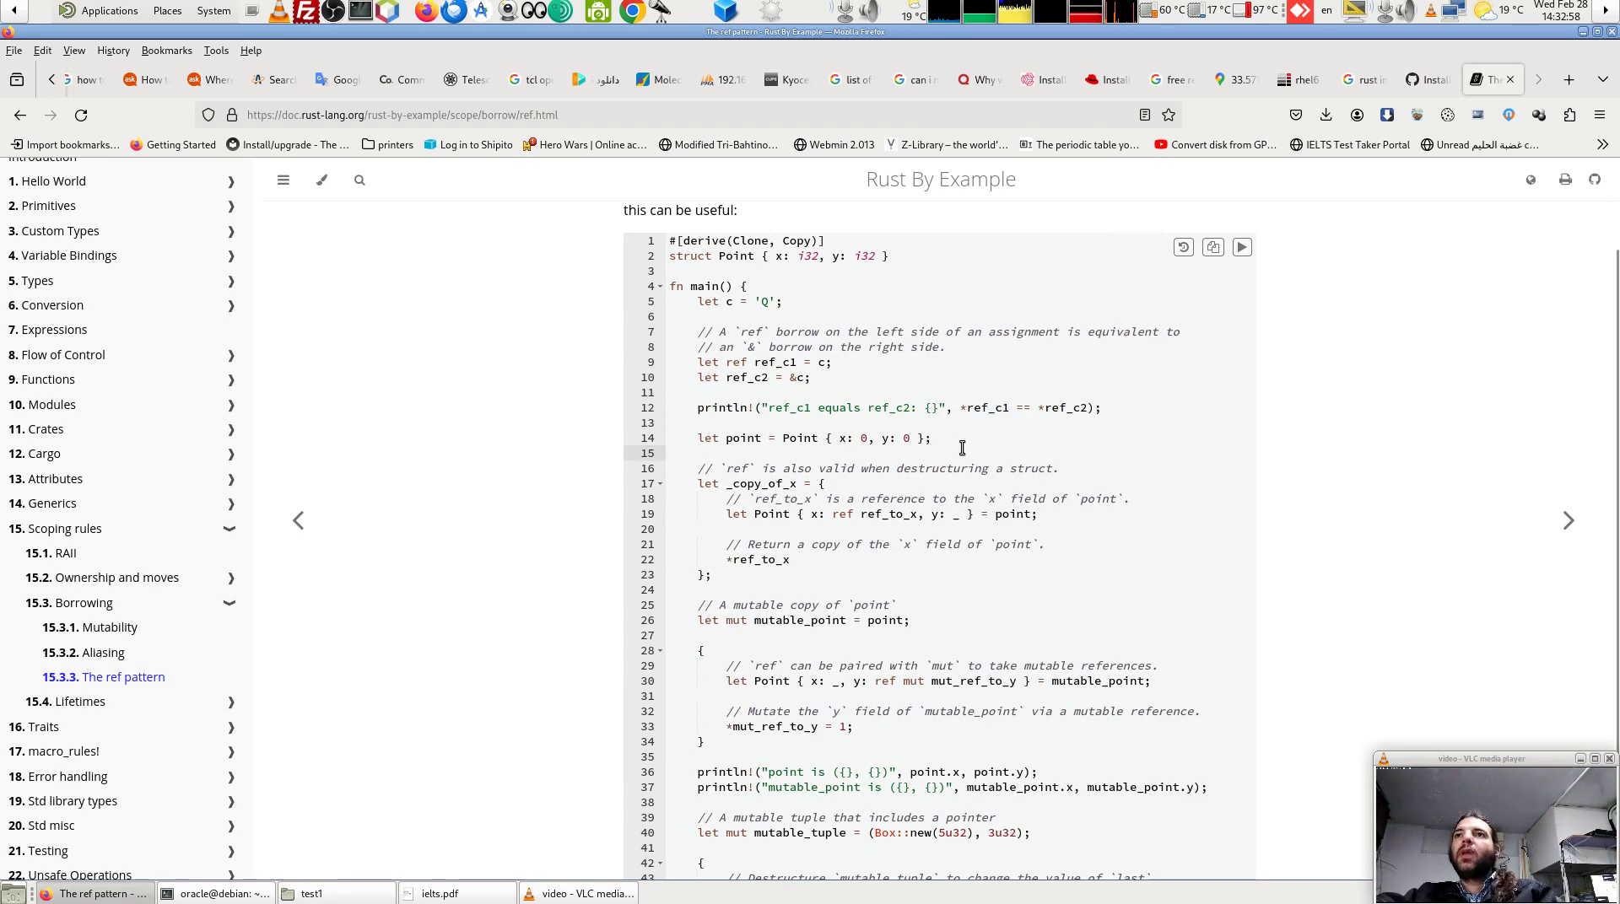
{"action": "double_click", "coordinate": [739, 437]}
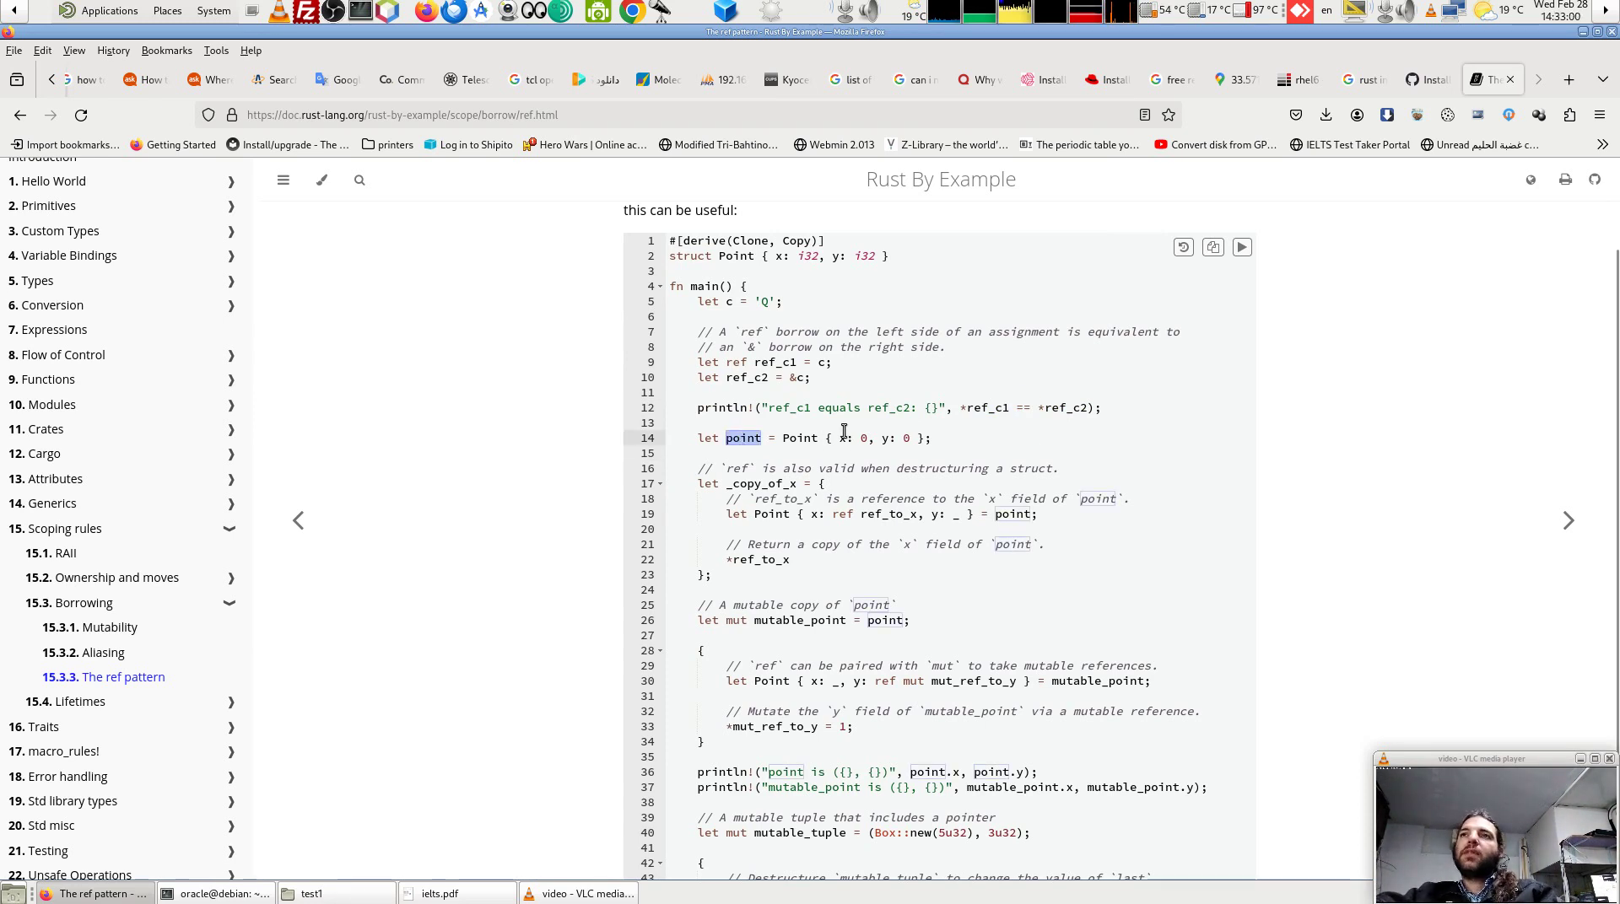
{"action": "double_click", "coordinate": [799, 438]}
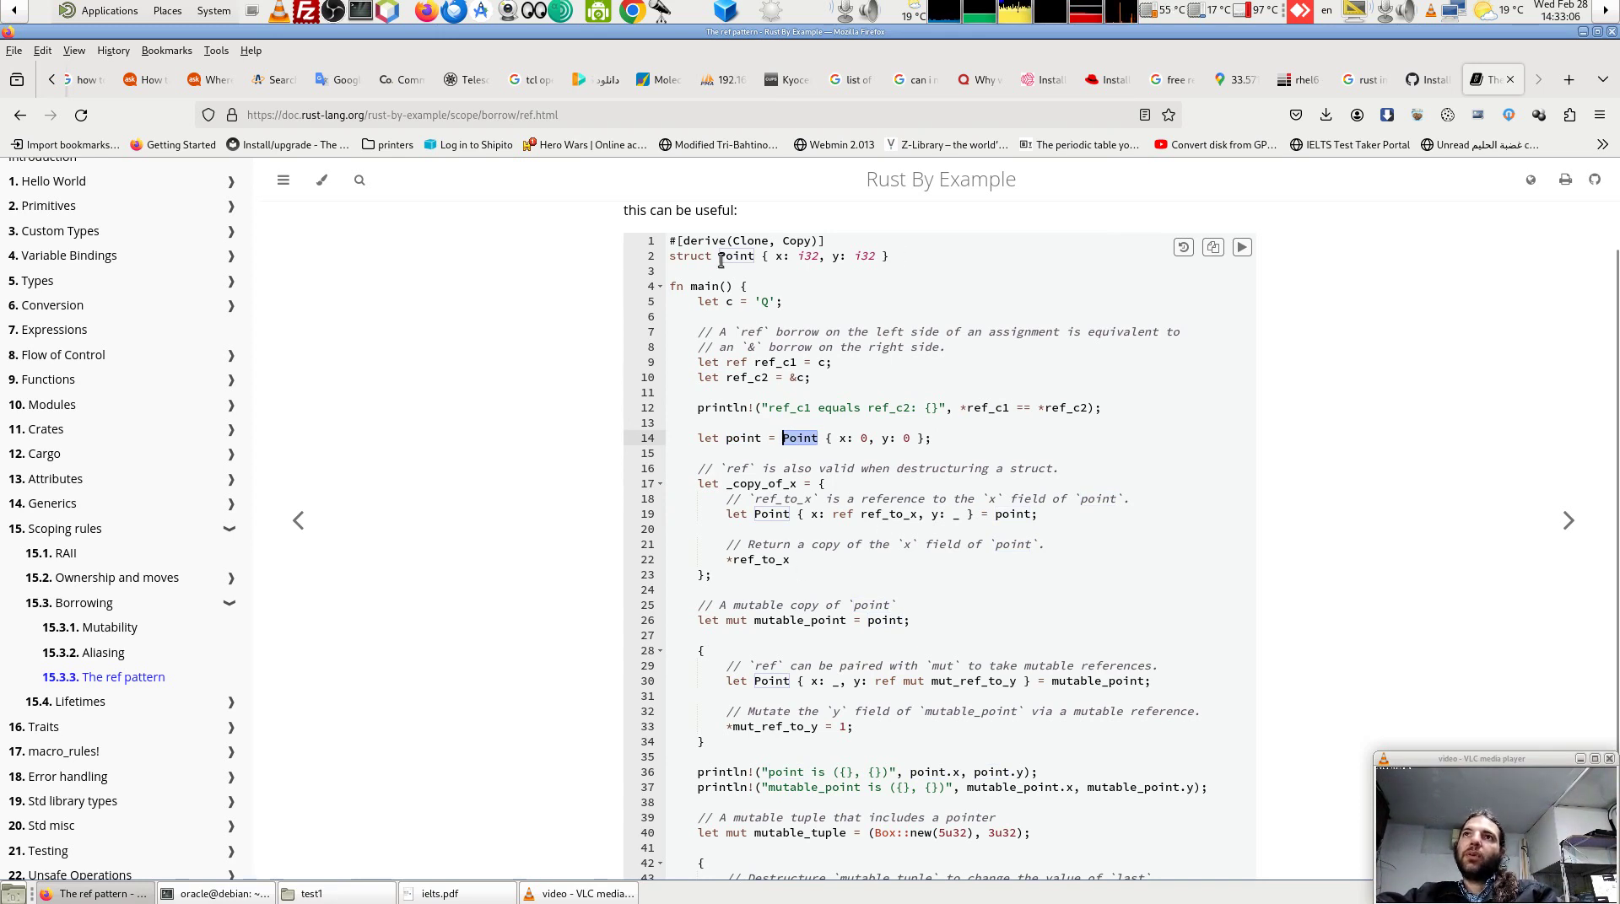
{"action": "left_click_drag", "start_coordinate": [718, 258], "coordinate": [894, 270]}
{"action": "left_click", "coordinate": [847, 545]}
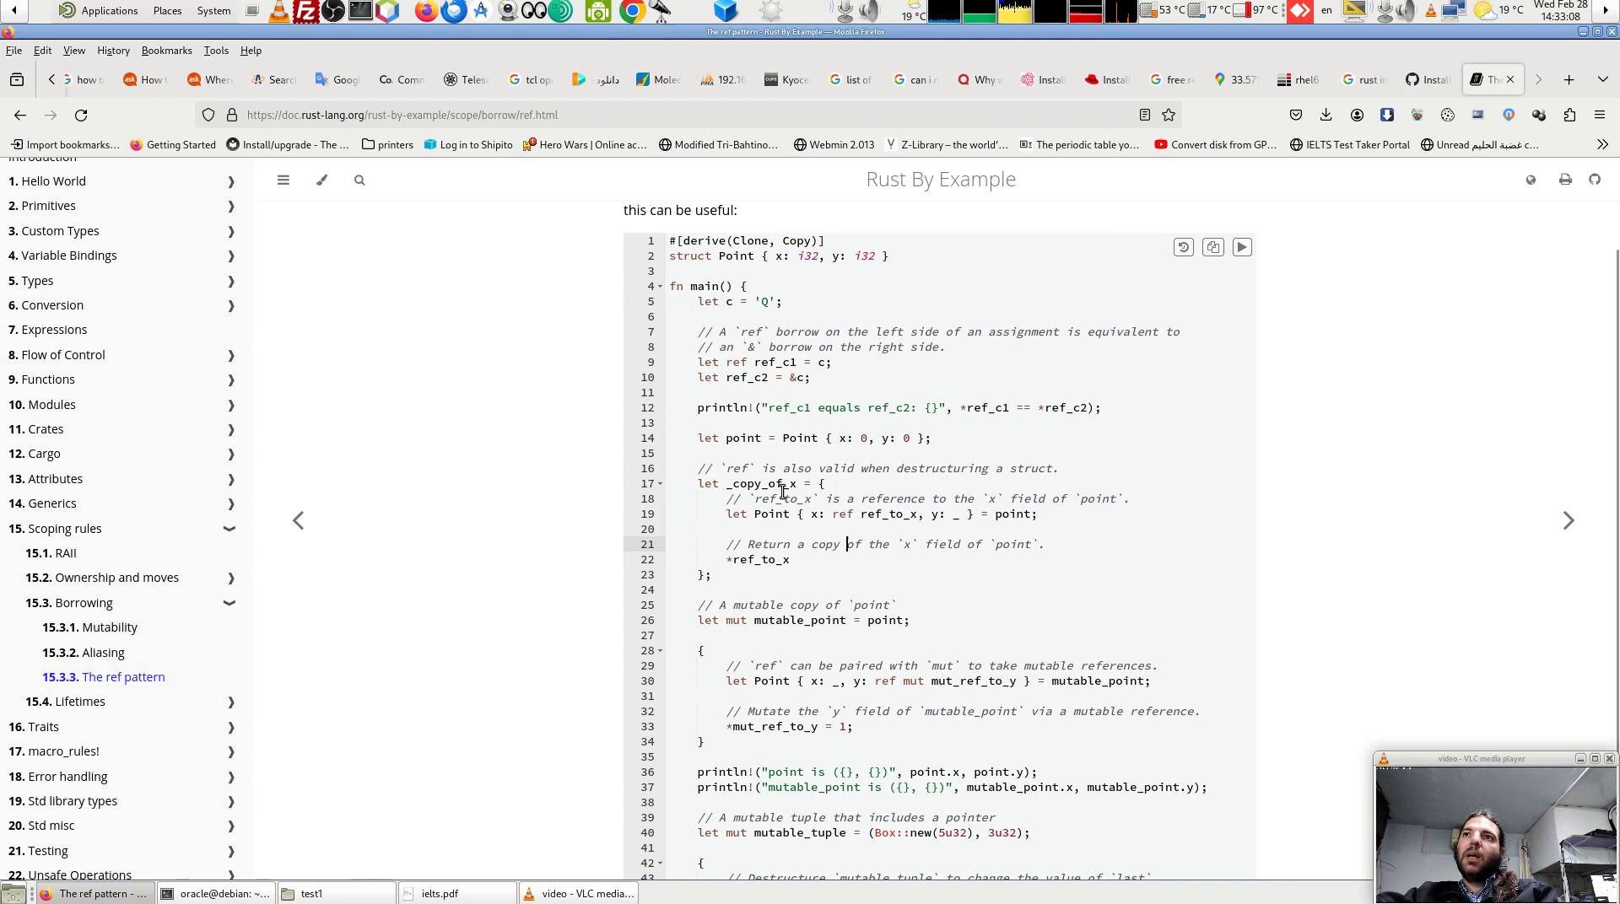
{"action": "left_click_drag", "start_coordinate": [692, 485], "coordinate": [798, 485]}
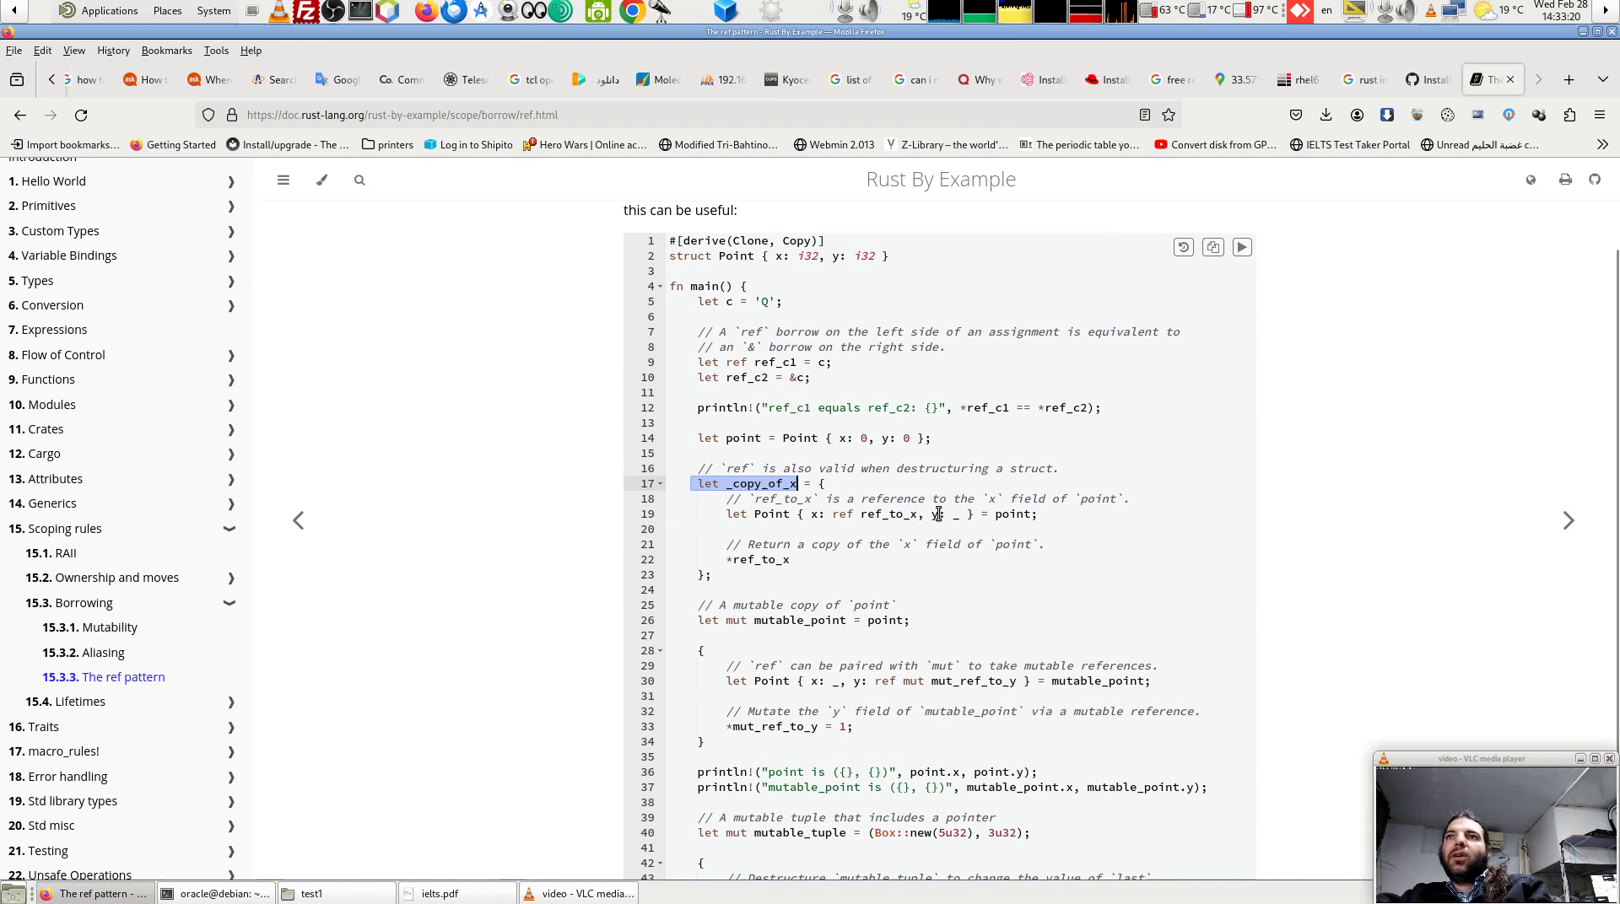
{"action": "double_click", "coordinate": [1016, 514]}
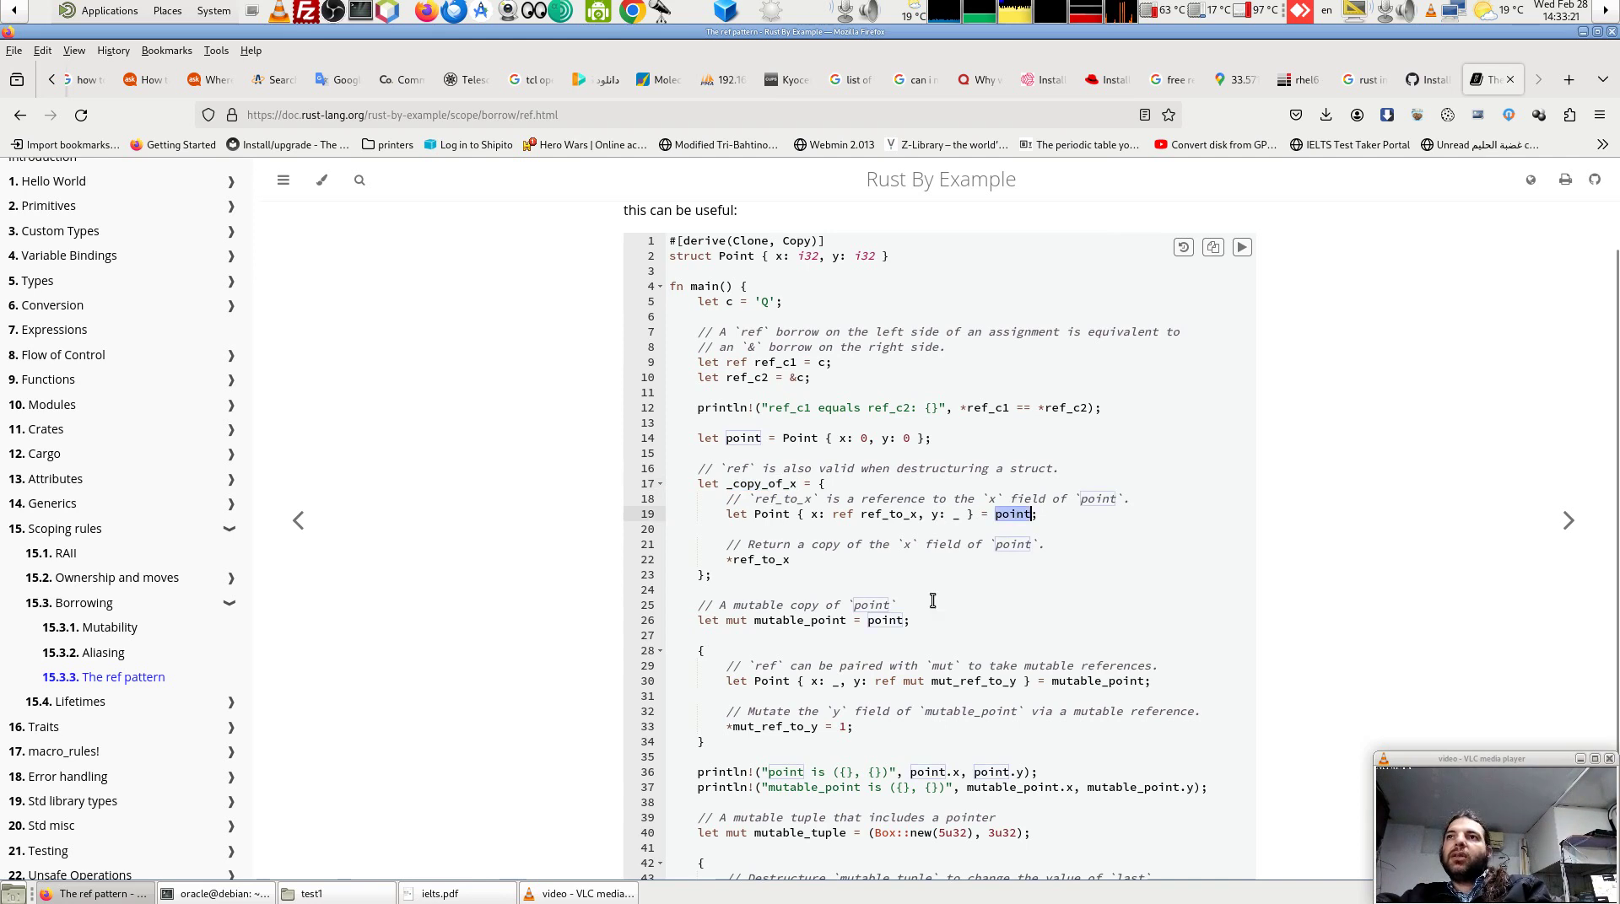
{"action": "double_click", "coordinate": [738, 438]}
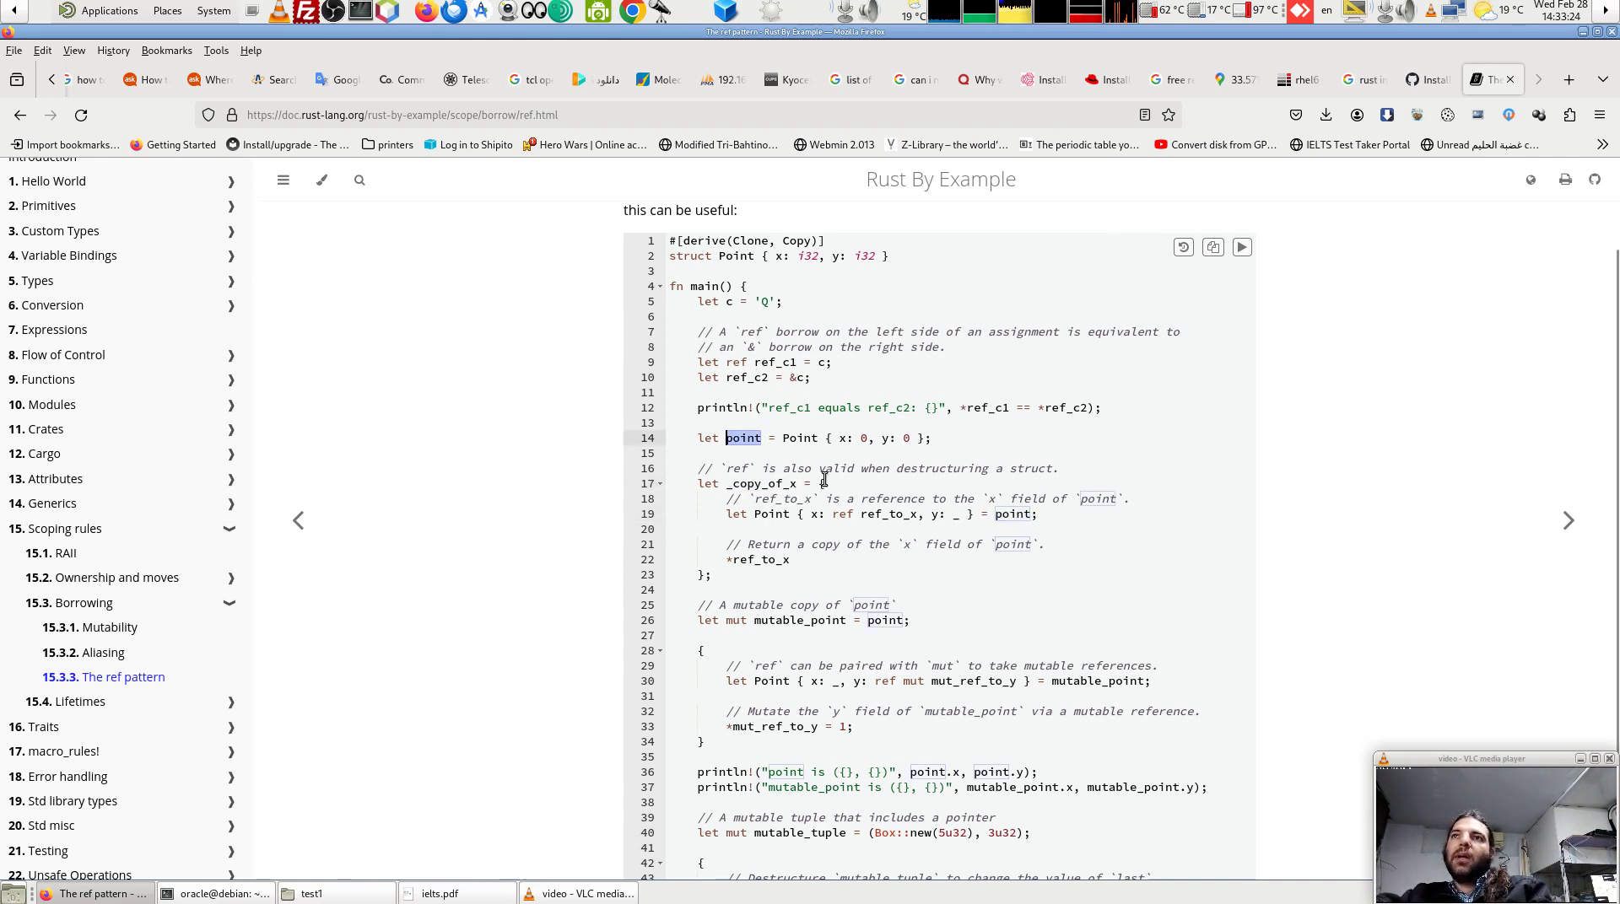
{"action": "left_click_drag", "start_coordinate": [820, 483], "coordinate": [843, 590]}
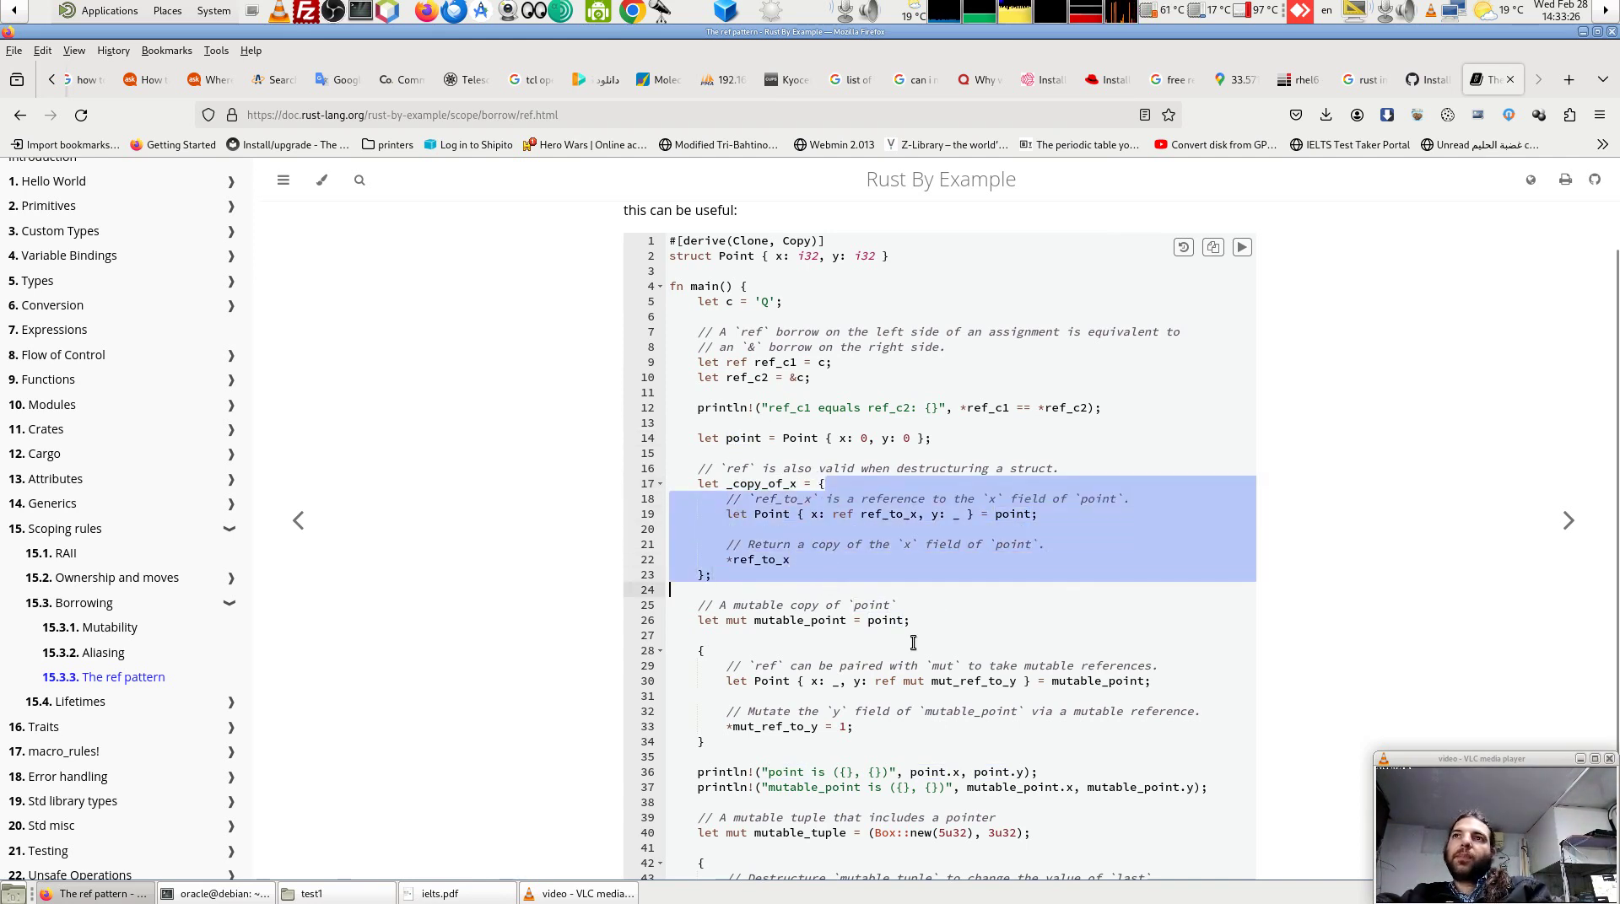
{"action": "left_click", "coordinate": [880, 579]}
{"action": "left_click", "coordinate": [1015, 514]}
{"action": "double_click", "coordinate": [1015, 514]}
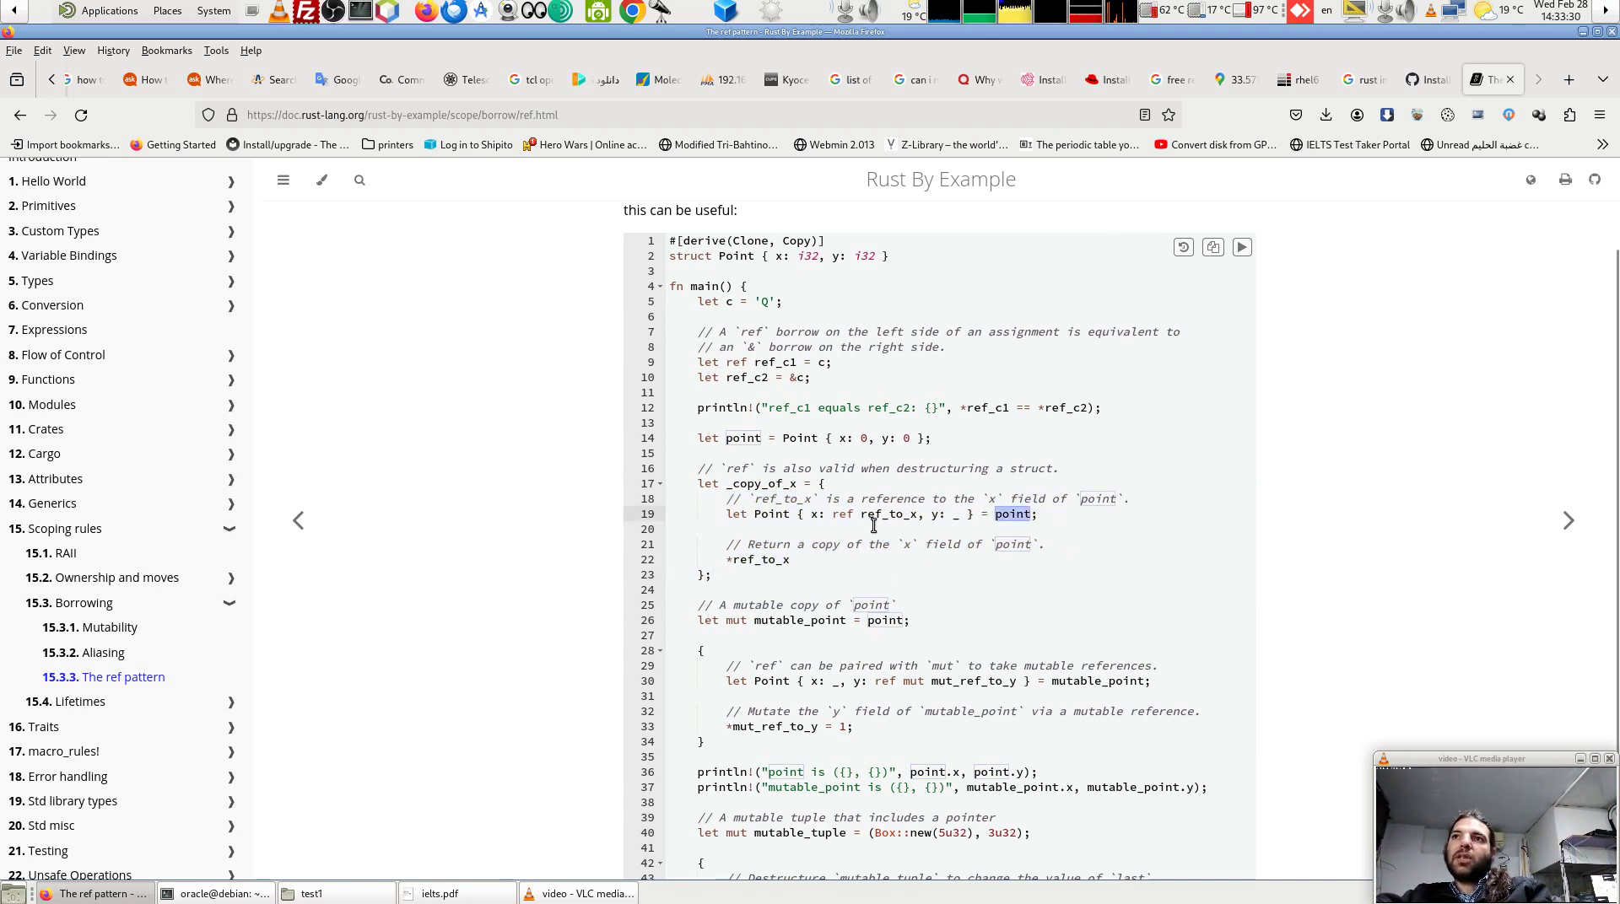
{"action": "left_click_drag", "start_coordinate": [803, 514], "coordinate": [962, 516]}
{"action": "left_click", "coordinate": [826, 514]}
{"action": "left_click", "coordinate": [960, 530]}
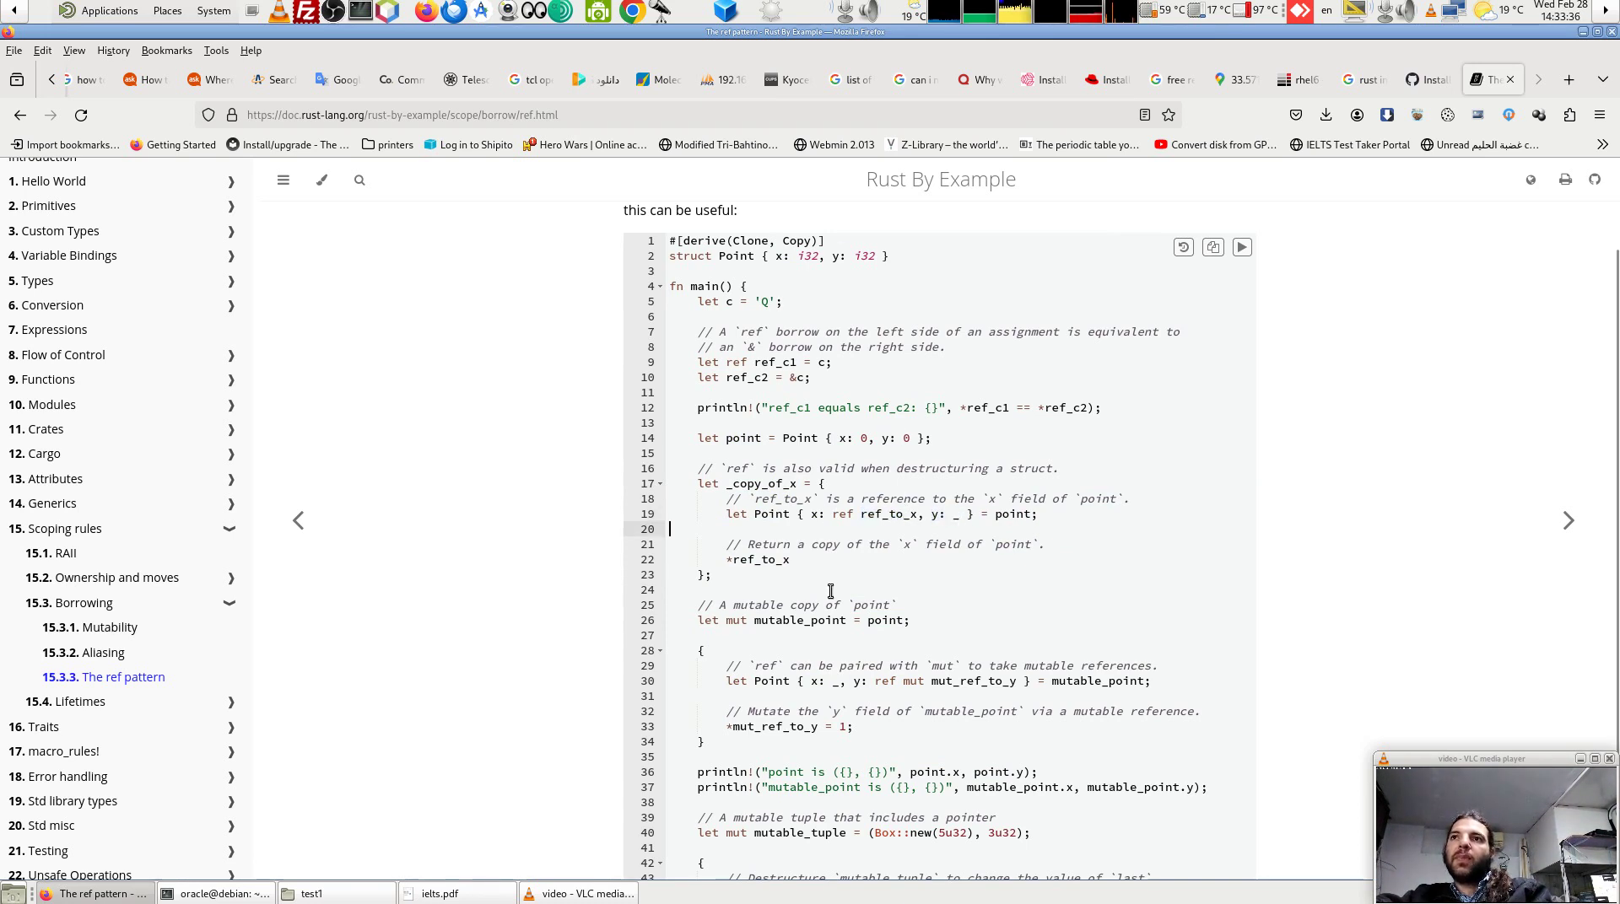
{"action": "left_click_drag", "start_coordinate": [792, 560], "coordinate": [726, 561]}
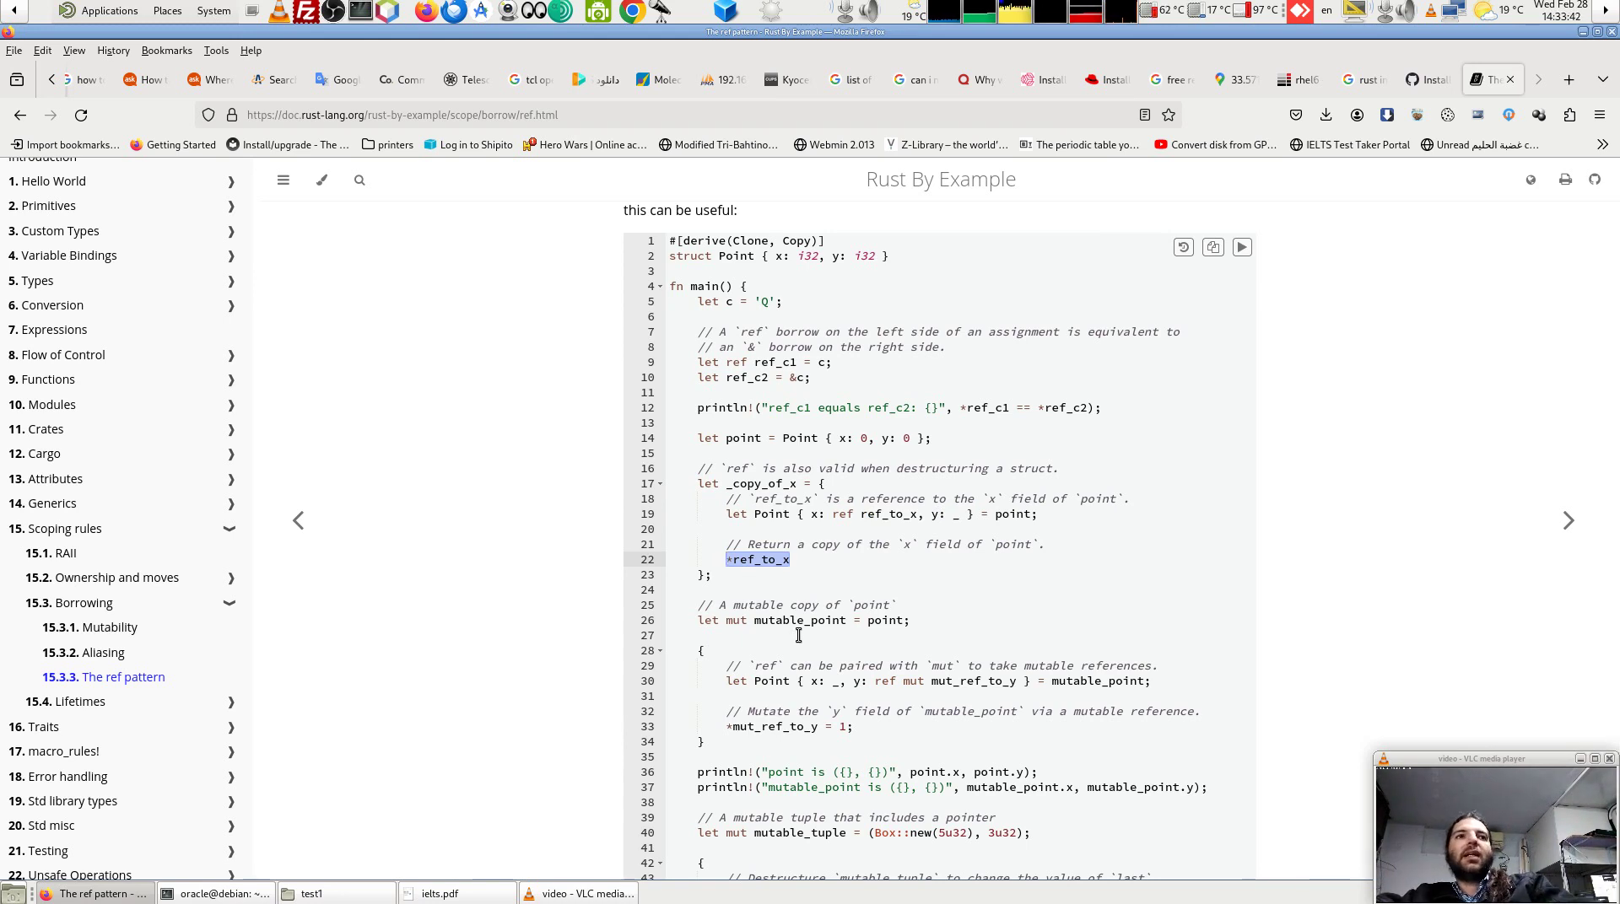
{"action": "left_click", "coordinate": [837, 513]}
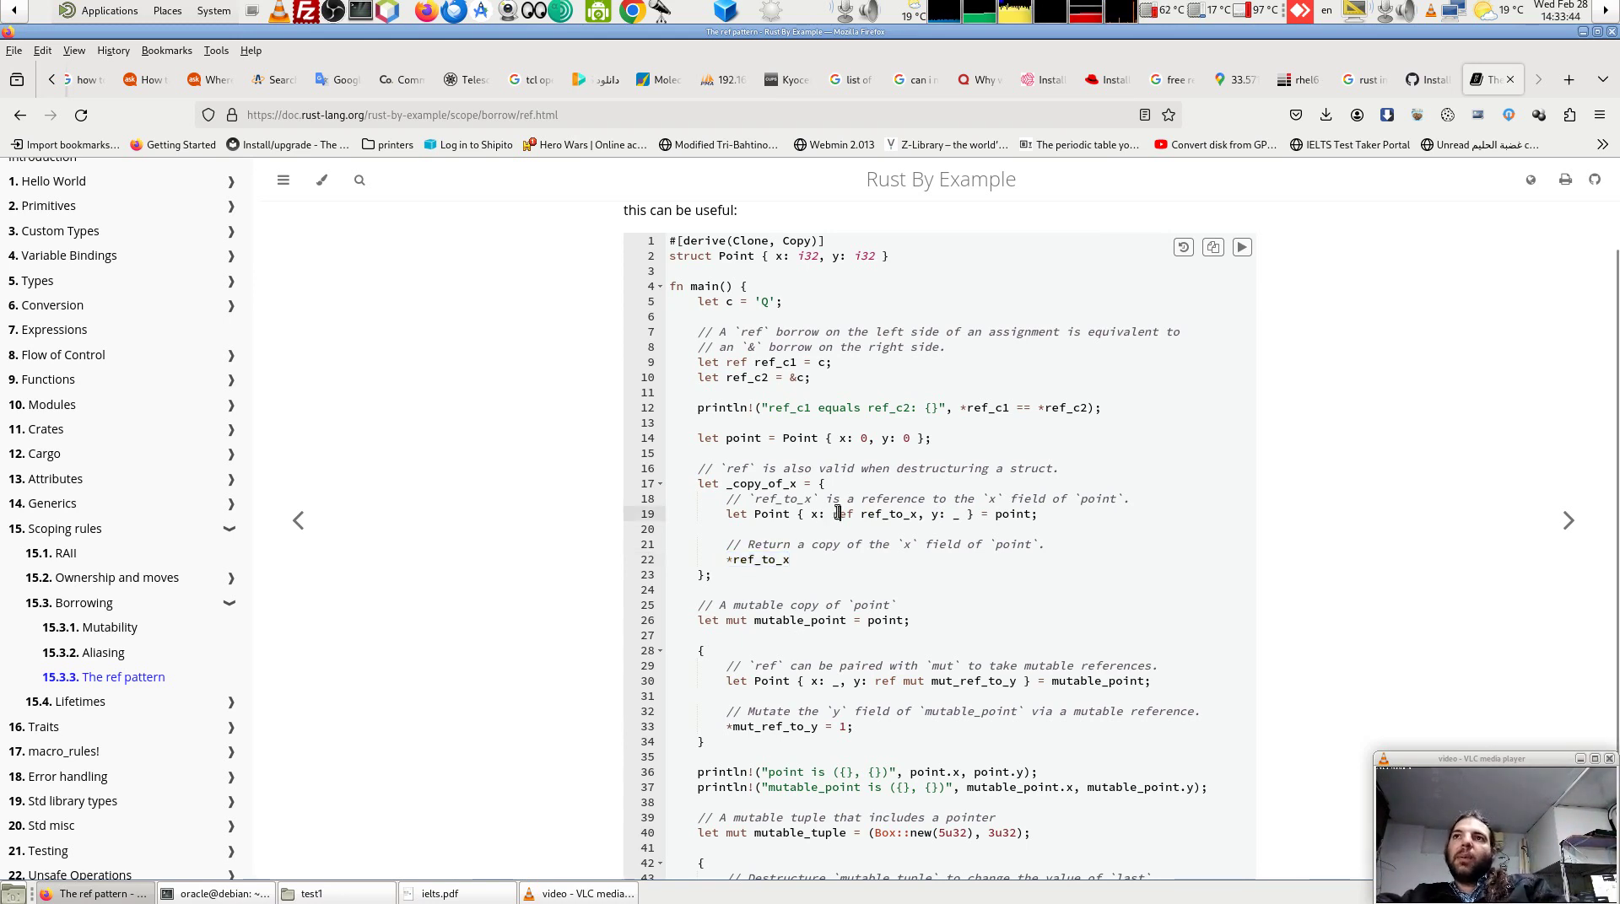
{"action": "left_click_drag", "start_coordinate": [836, 513], "coordinate": [920, 514]}
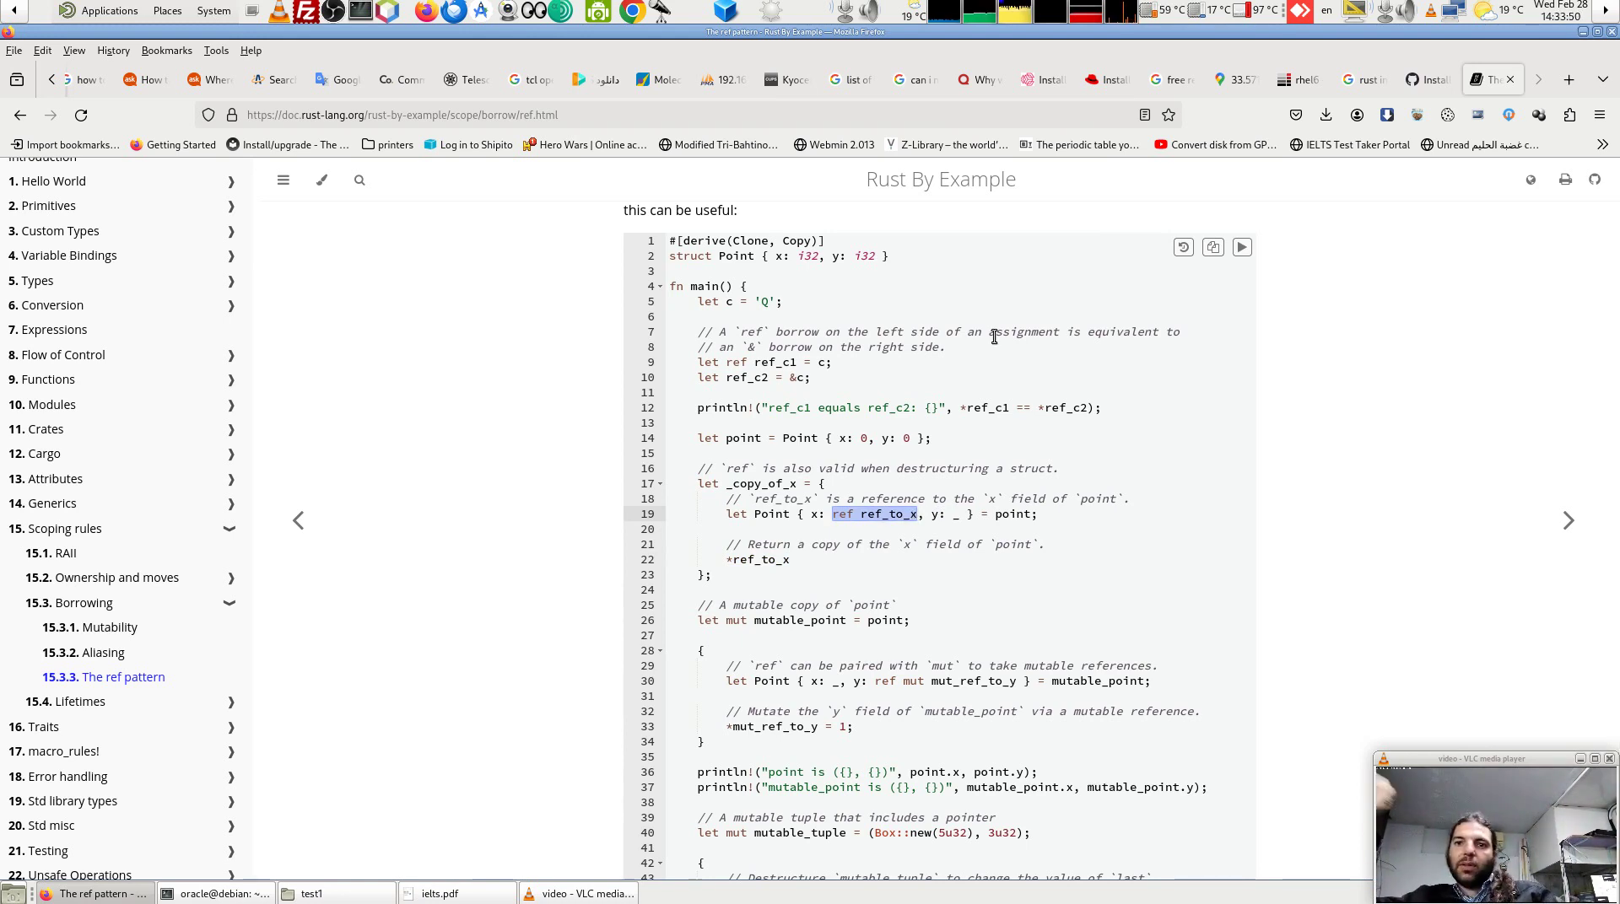
{"action": "double_click", "coordinate": [837, 439]}
{"action": "left_click_drag", "start_coordinate": [807, 559], "coordinate": [719, 560]}
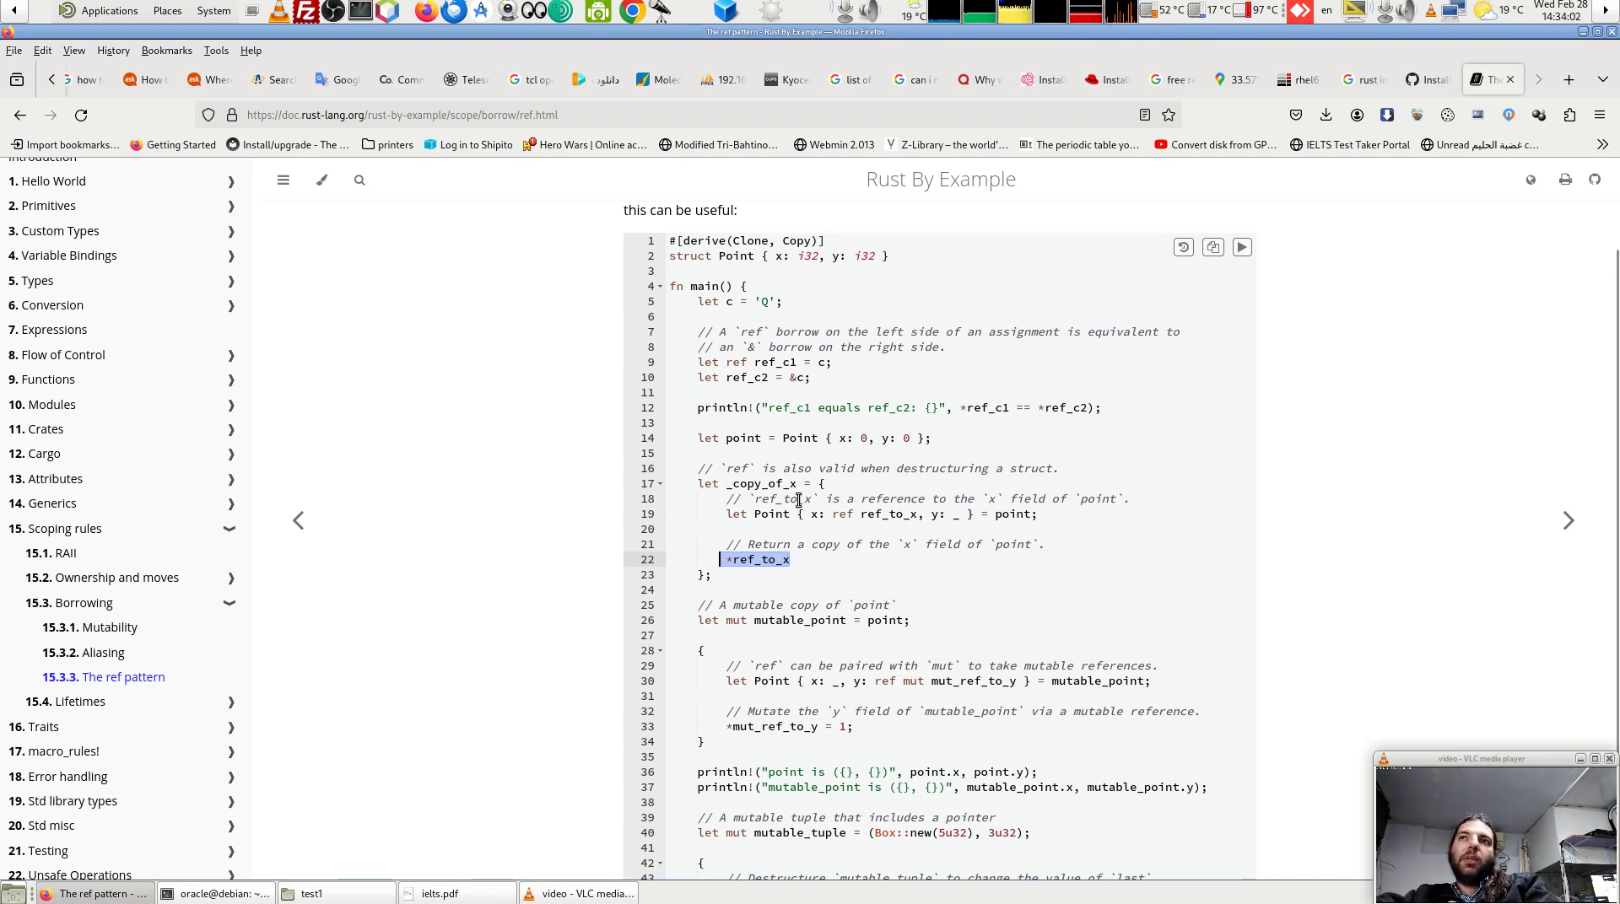
{"action": "left_click_drag", "start_coordinate": [794, 481], "coordinate": [723, 484]}
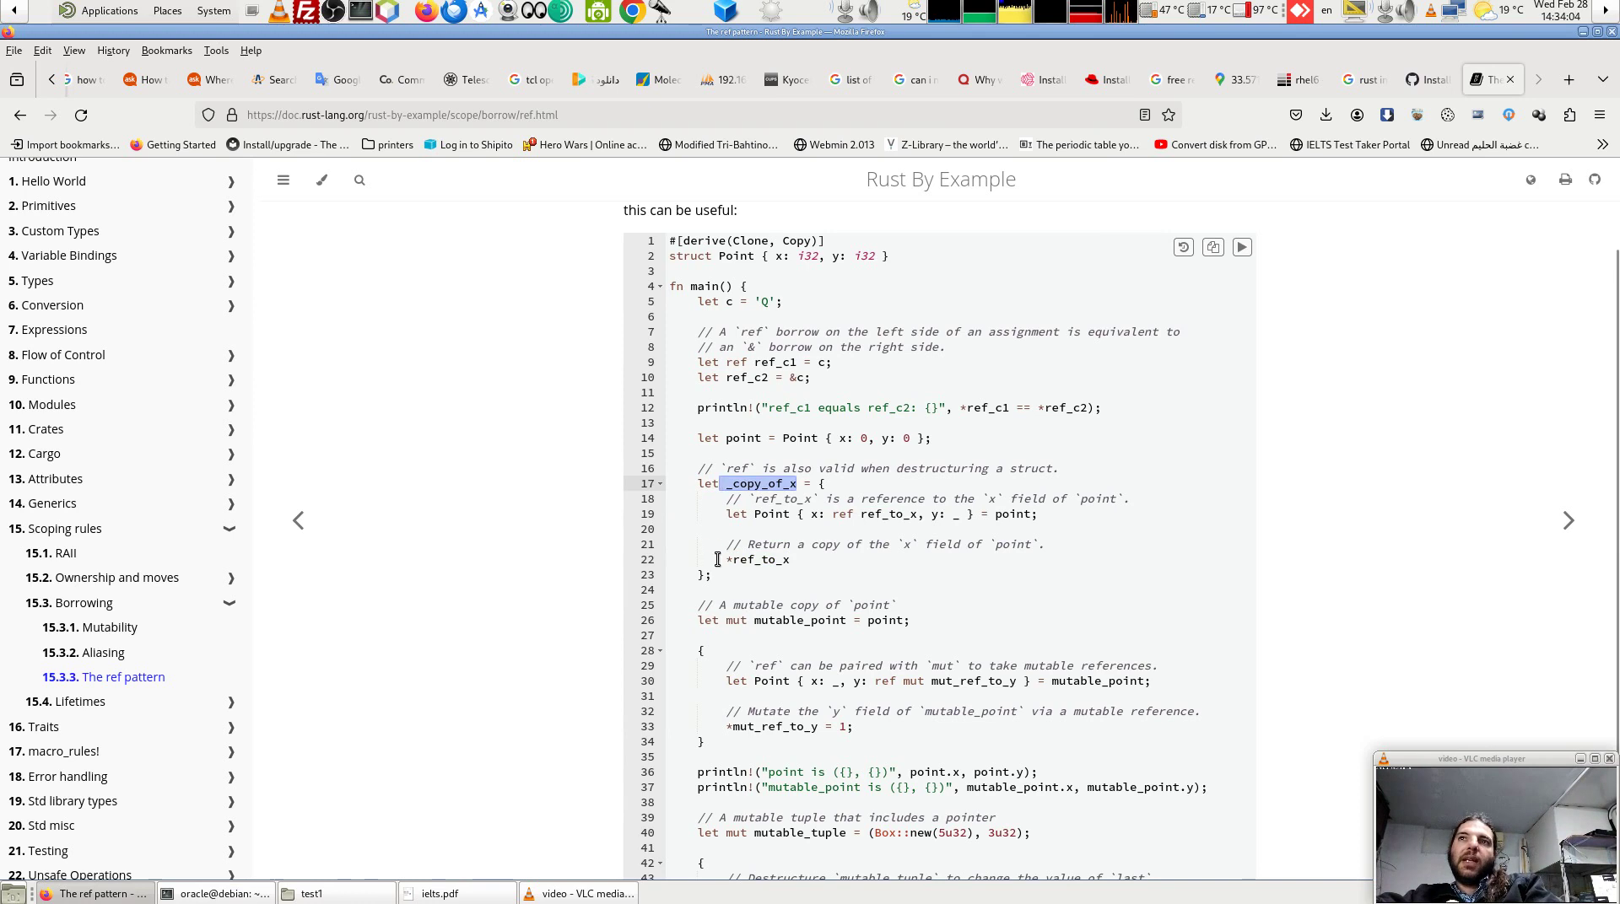
{"action": "left_click_drag", "start_coordinate": [718, 560], "coordinate": [811, 562]}
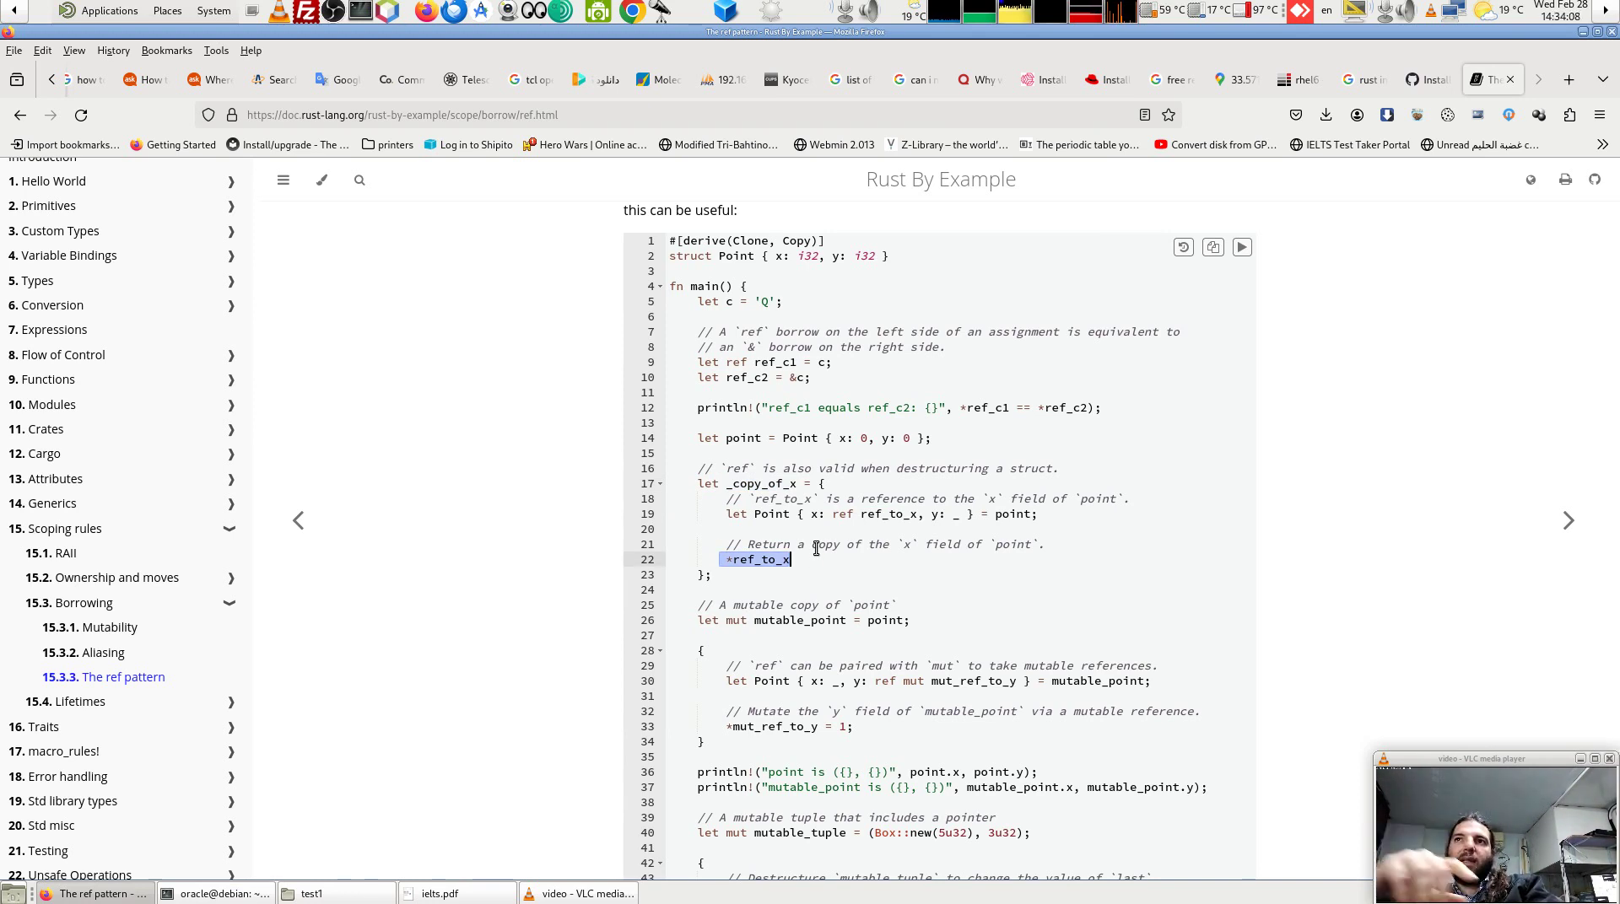
{"action": "left_click", "coordinate": [710, 561]}
{"action": "type", "text": "return"}
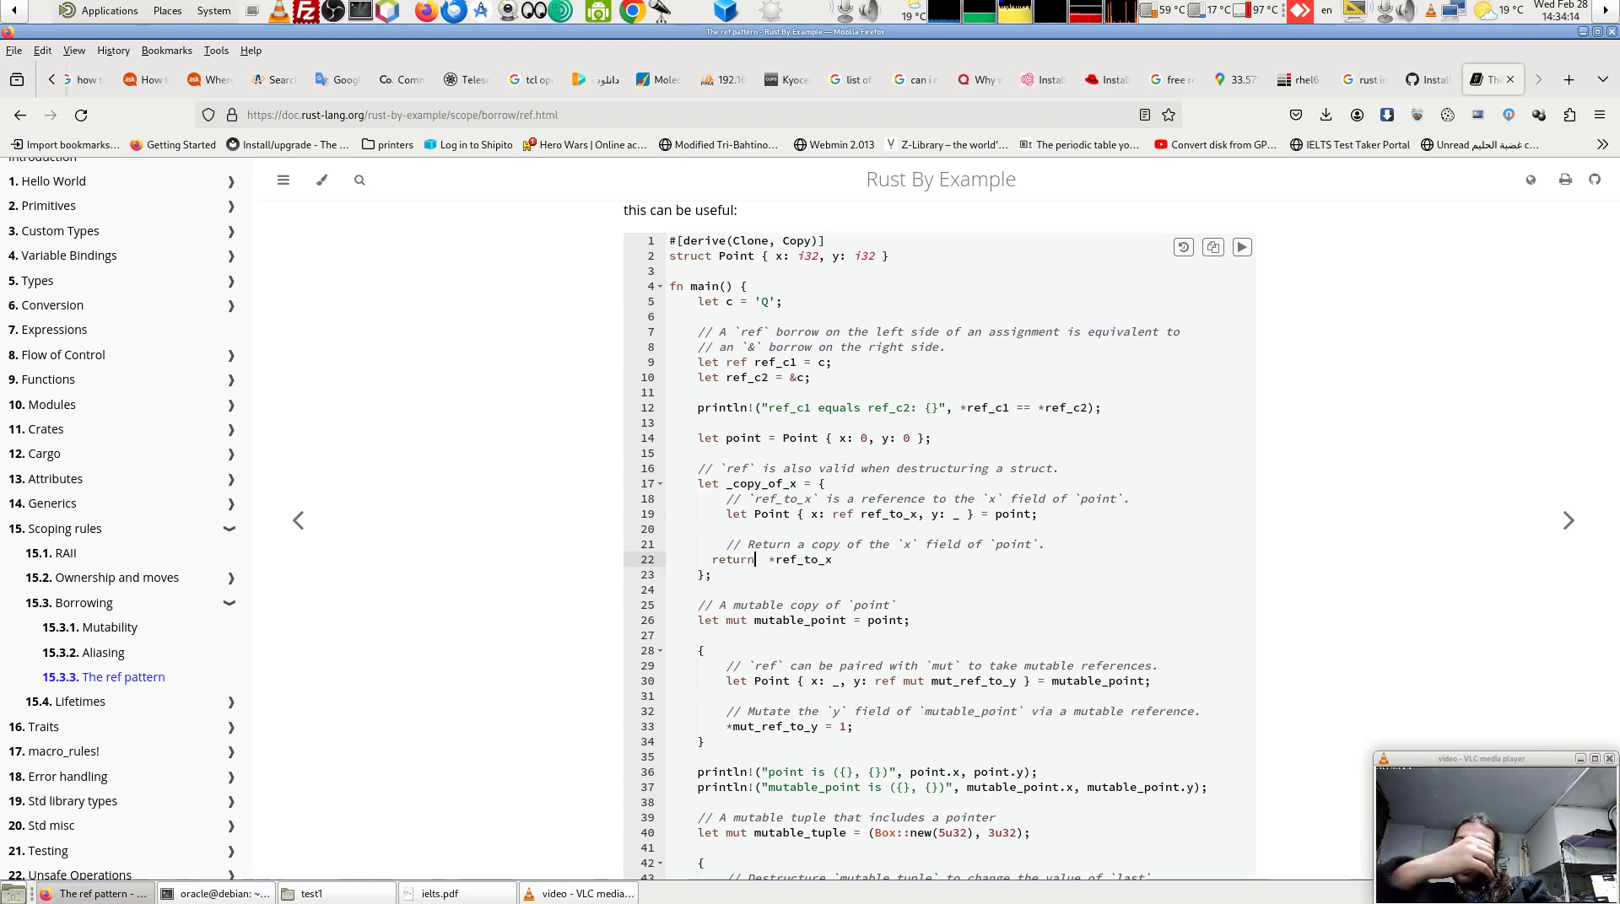
{"action": "key", "text": "ctrl+z"}
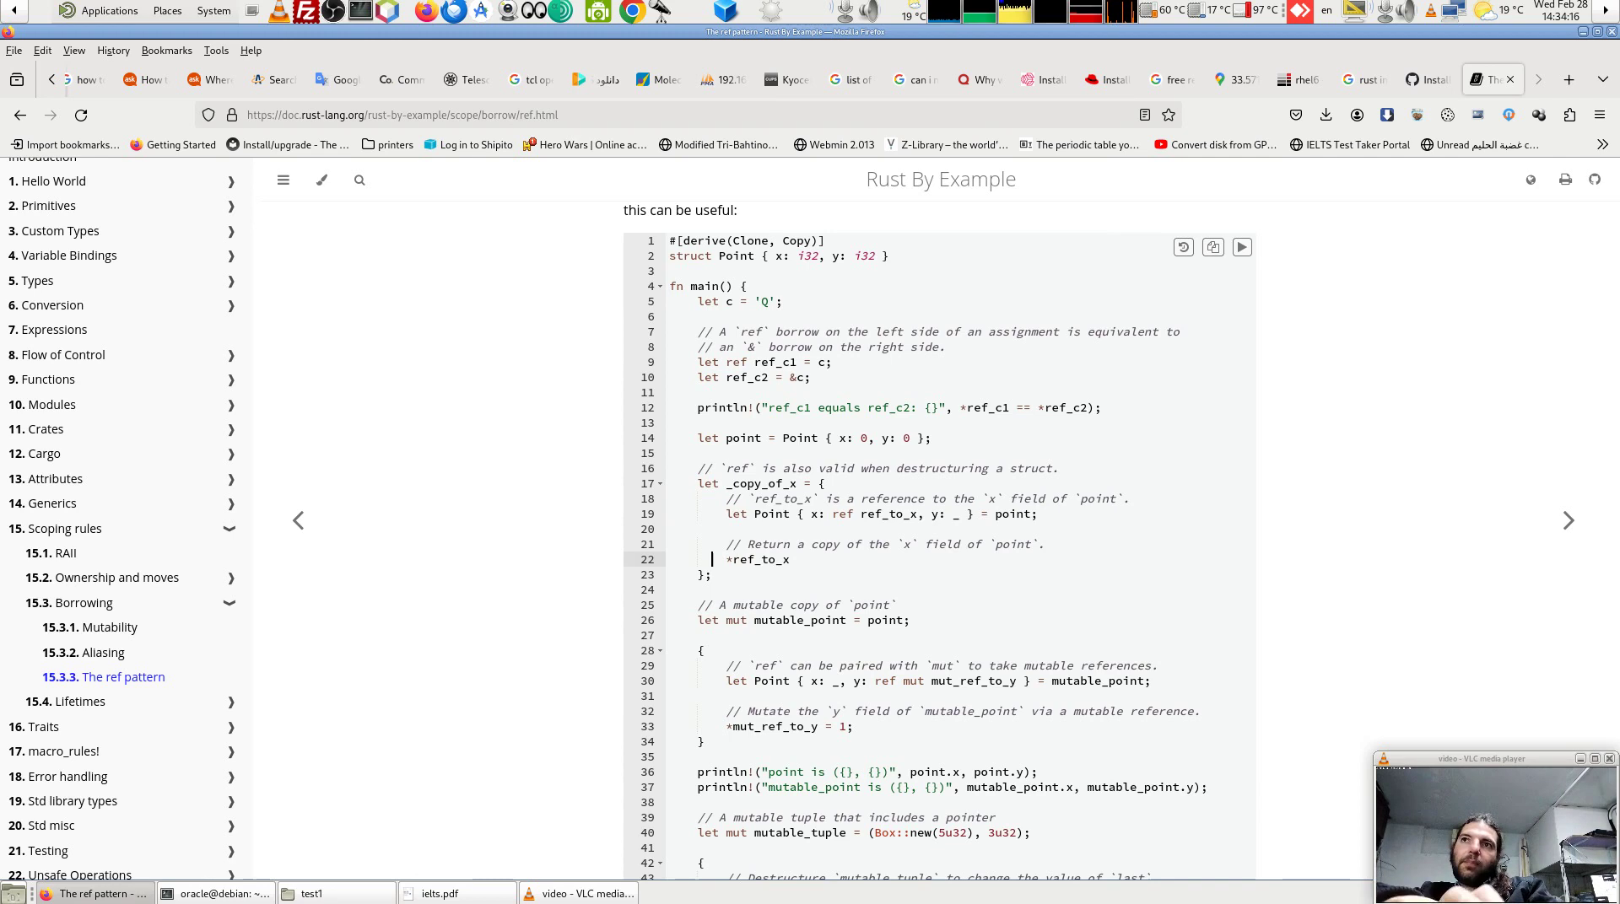
{"action": "double_click", "coordinate": [880, 620]}
{"action": "left_click", "coordinate": [727, 438]}
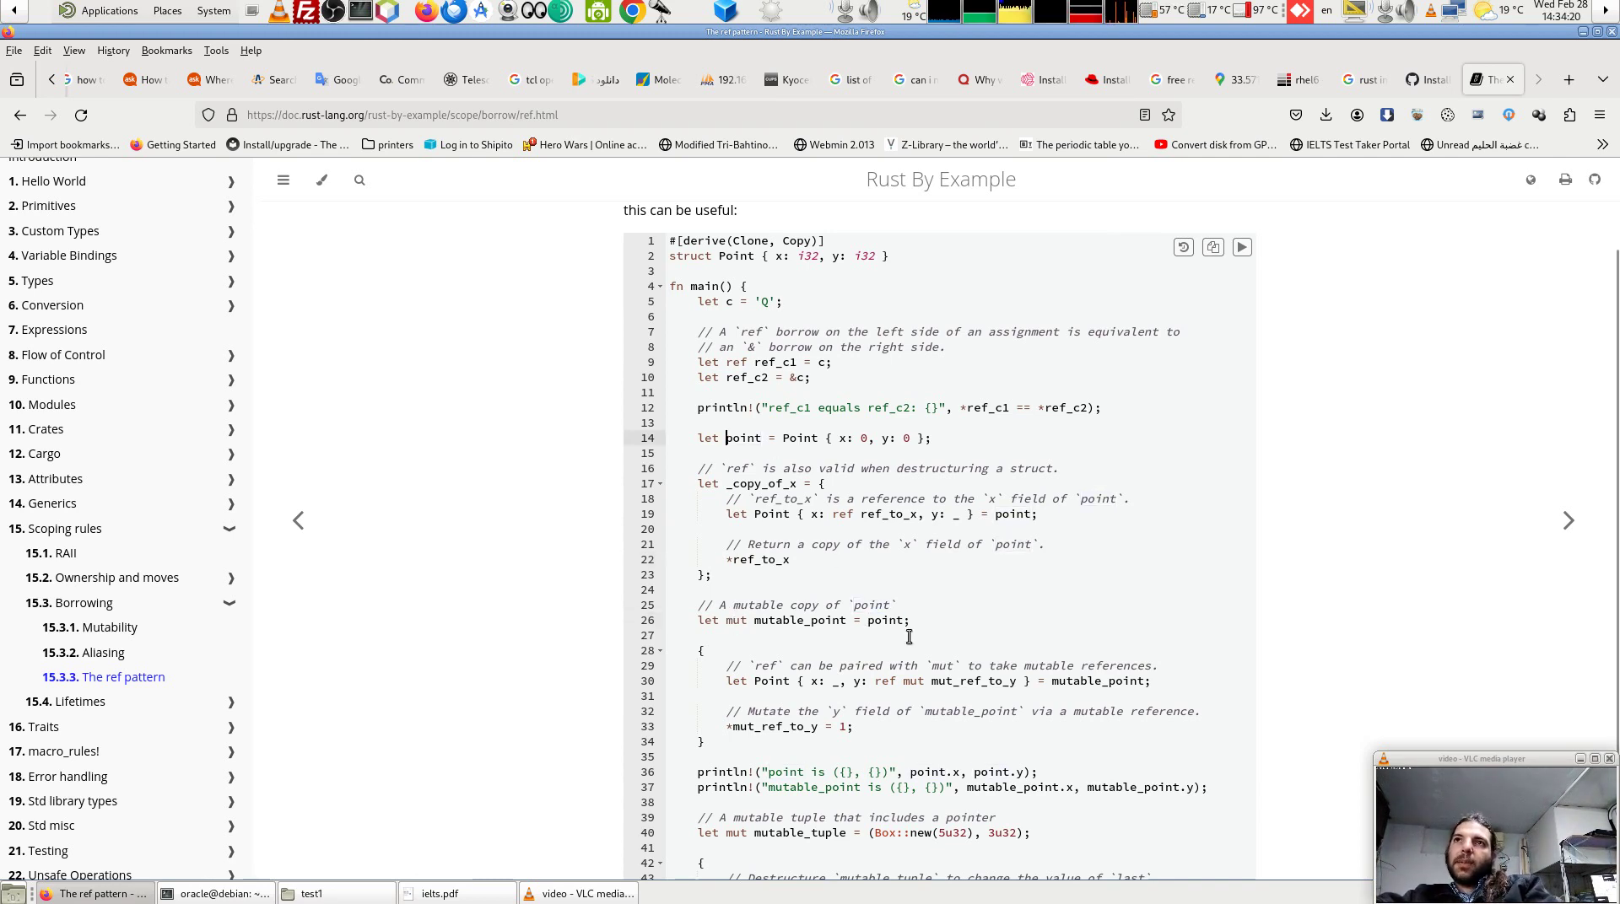
{"action": "left_click_drag", "start_coordinate": [699, 620], "coordinate": [927, 619]}
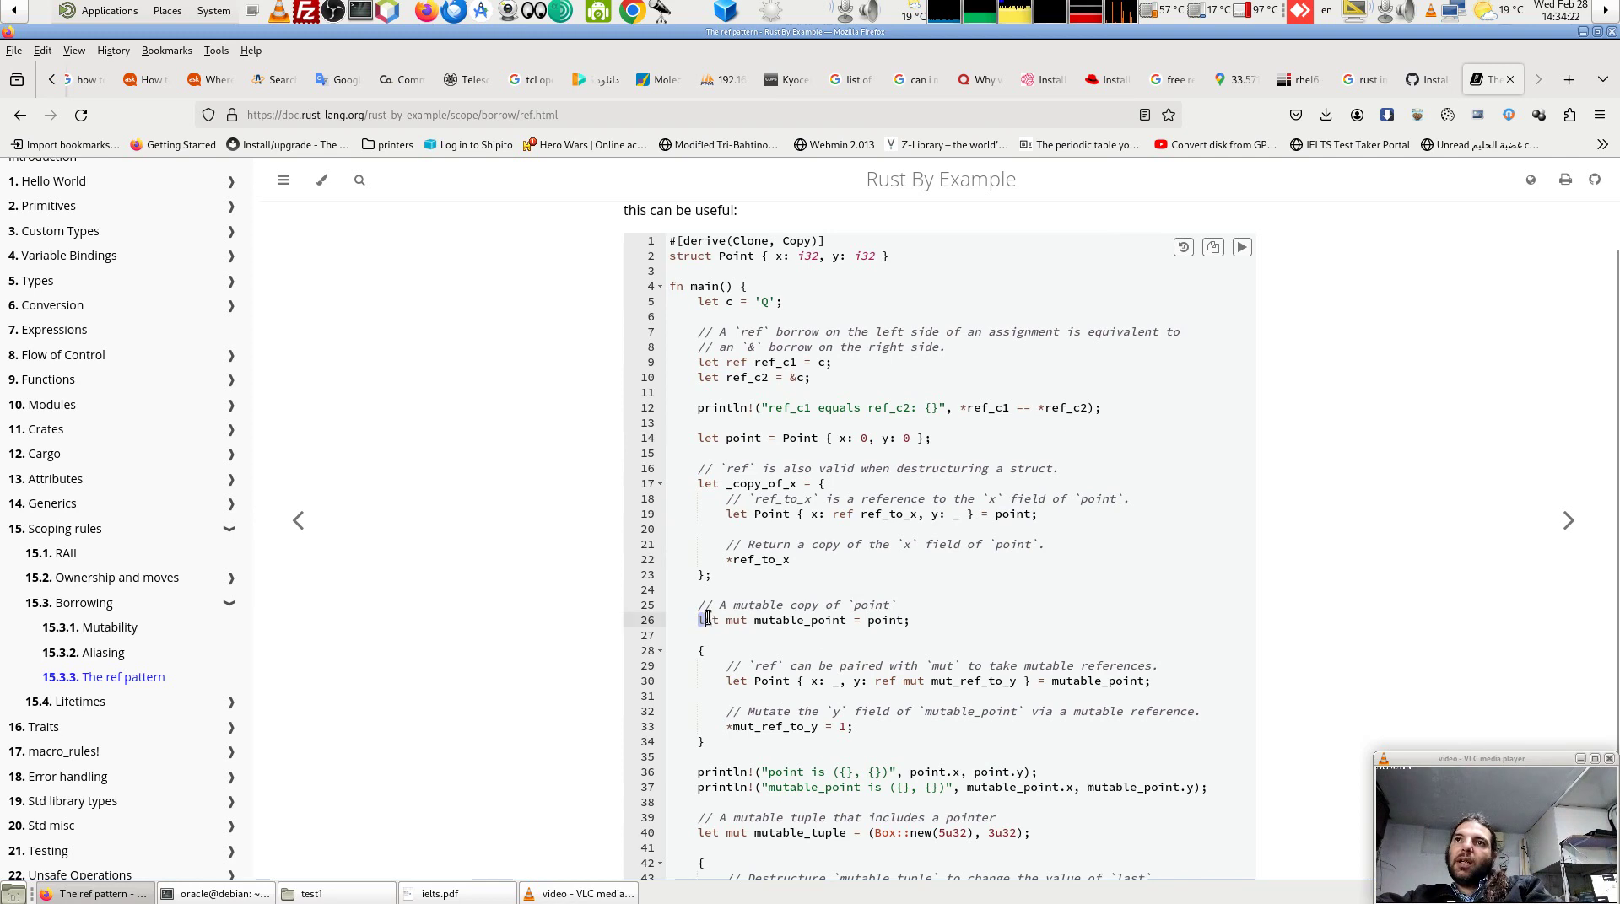
{"action": "left_click", "coordinate": [956, 649]}
{"action": "scroll", "coordinate": [956, 650], "scroll_direction": "down", "scroll_amount": 3}
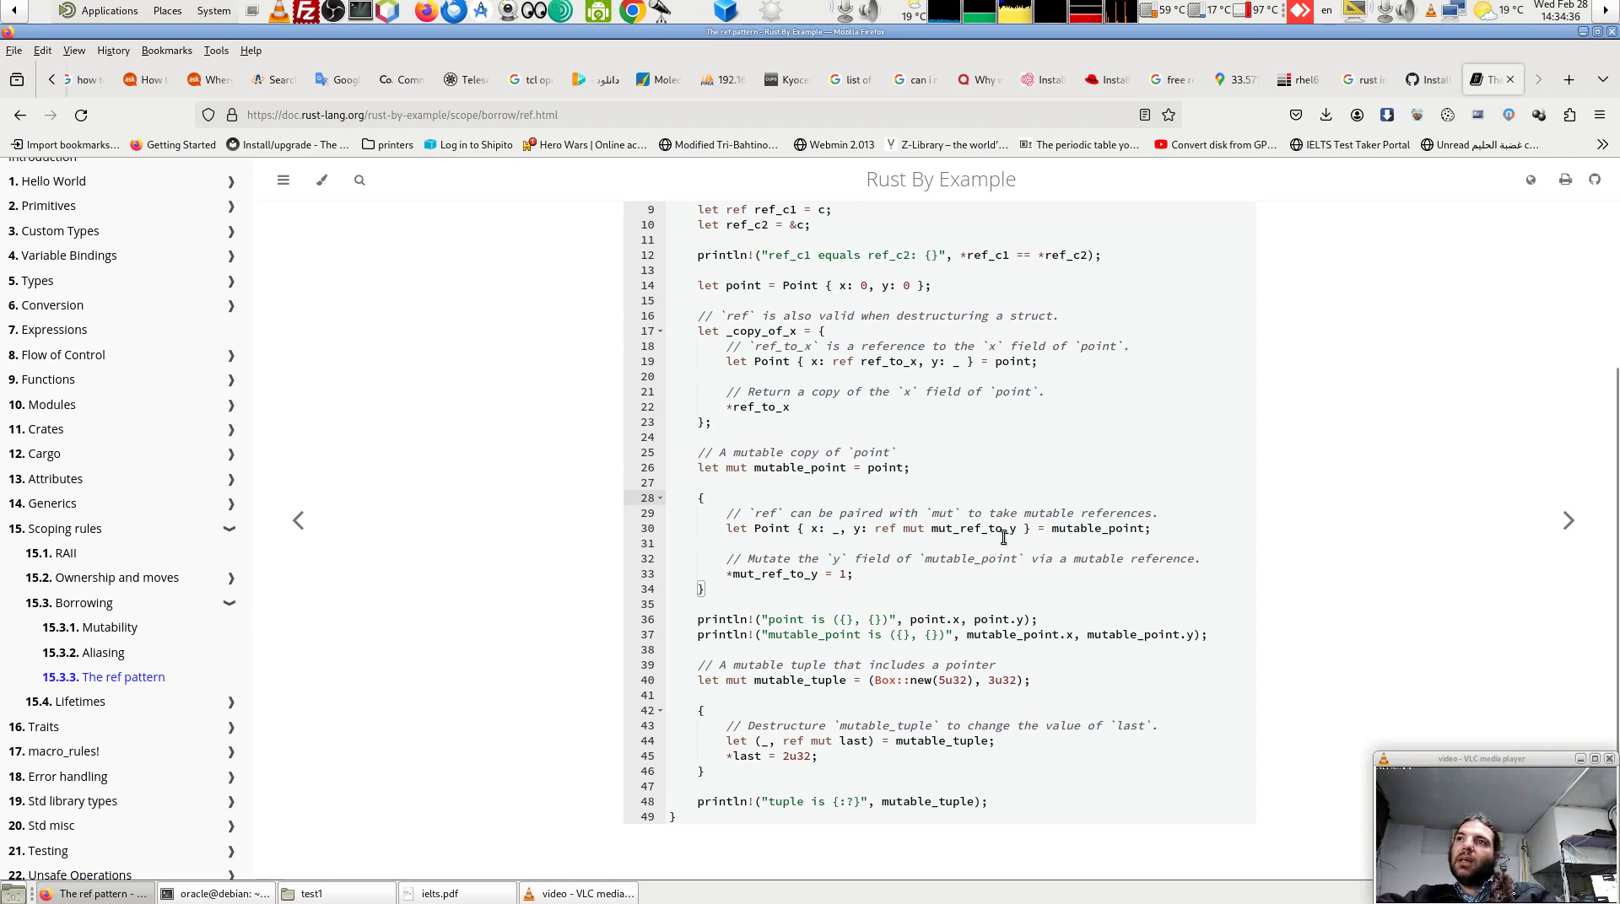
{"action": "double_click", "coordinate": [1079, 526]}
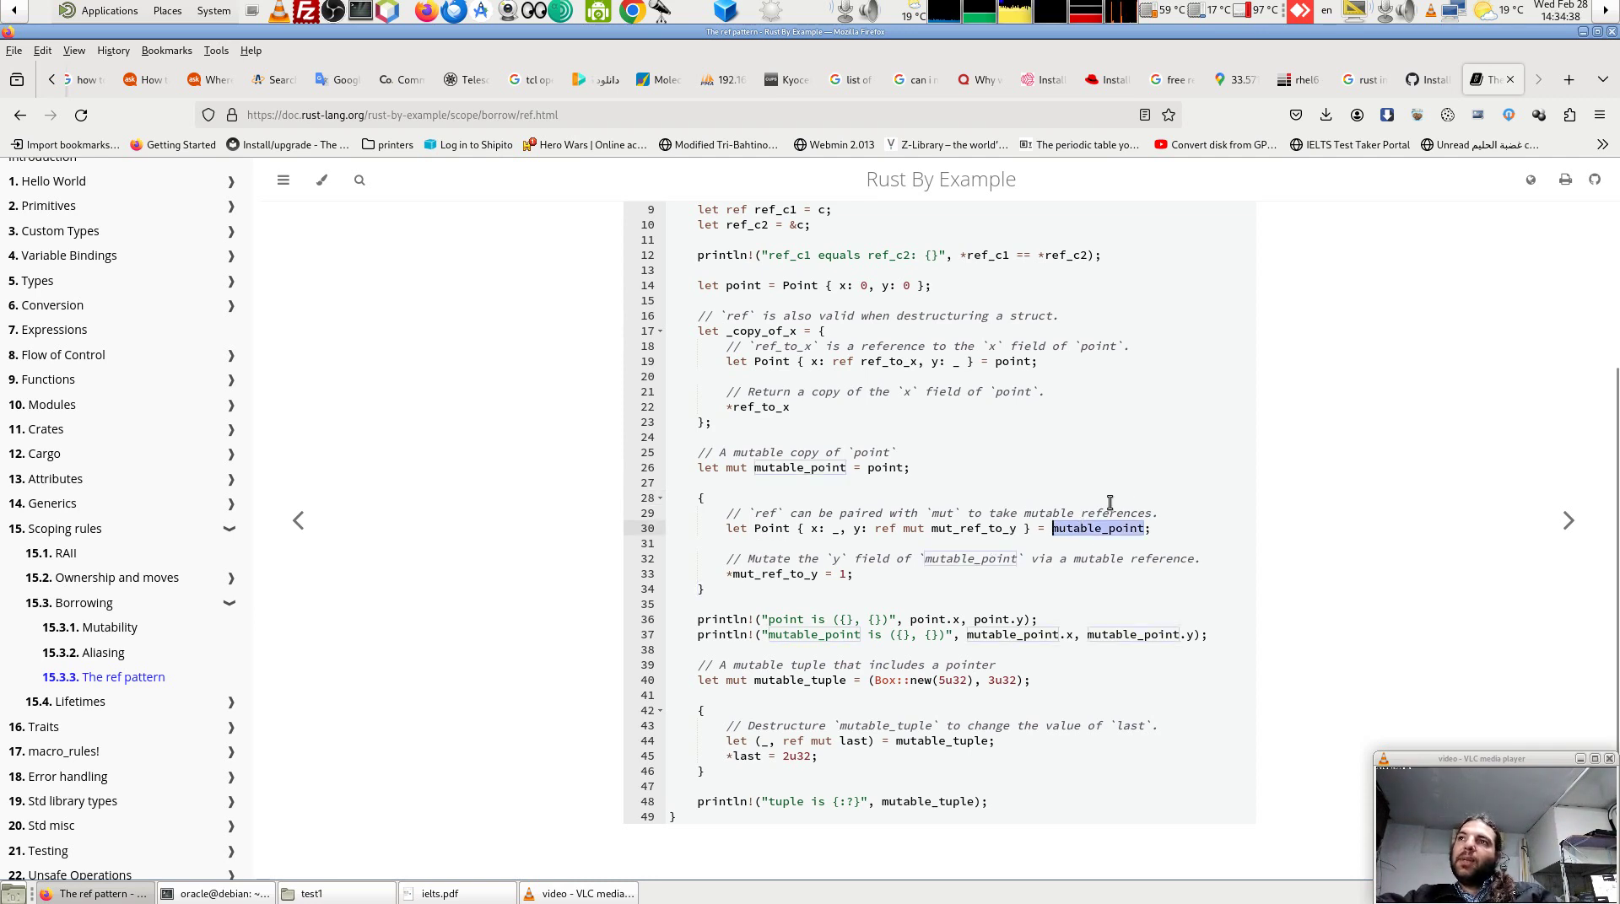
{"action": "double_click", "coordinate": [854, 528]}
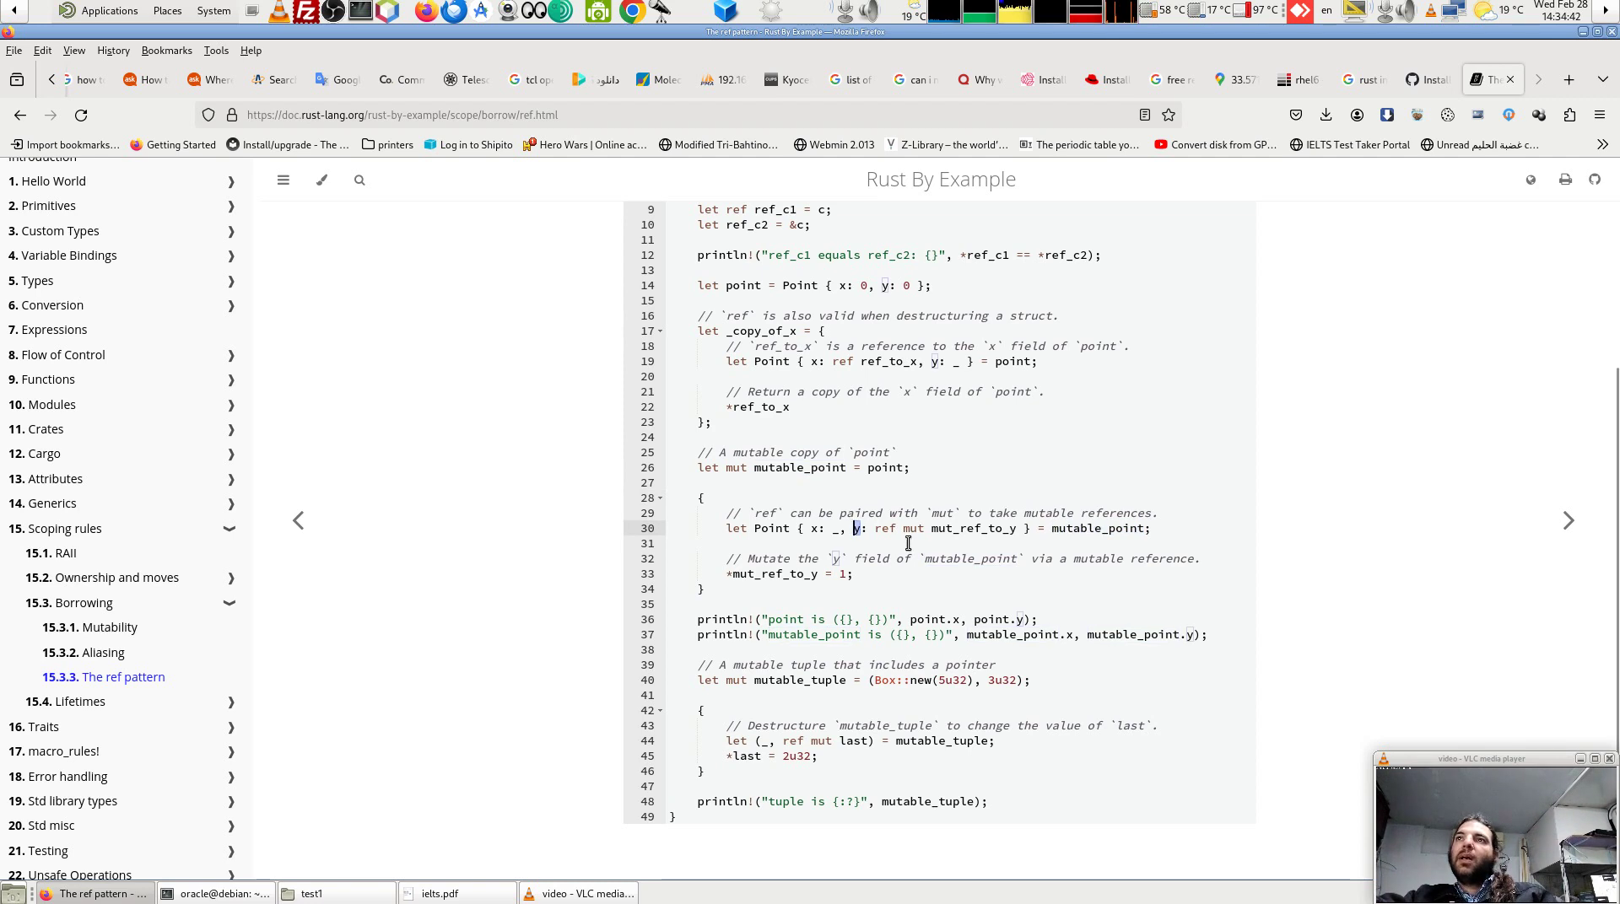
{"action": "left_click_drag", "start_coordinate": [882, 529], "coordinate": [1014, 528]}
{"action": "left_click", "coordinate": [989, 536]}
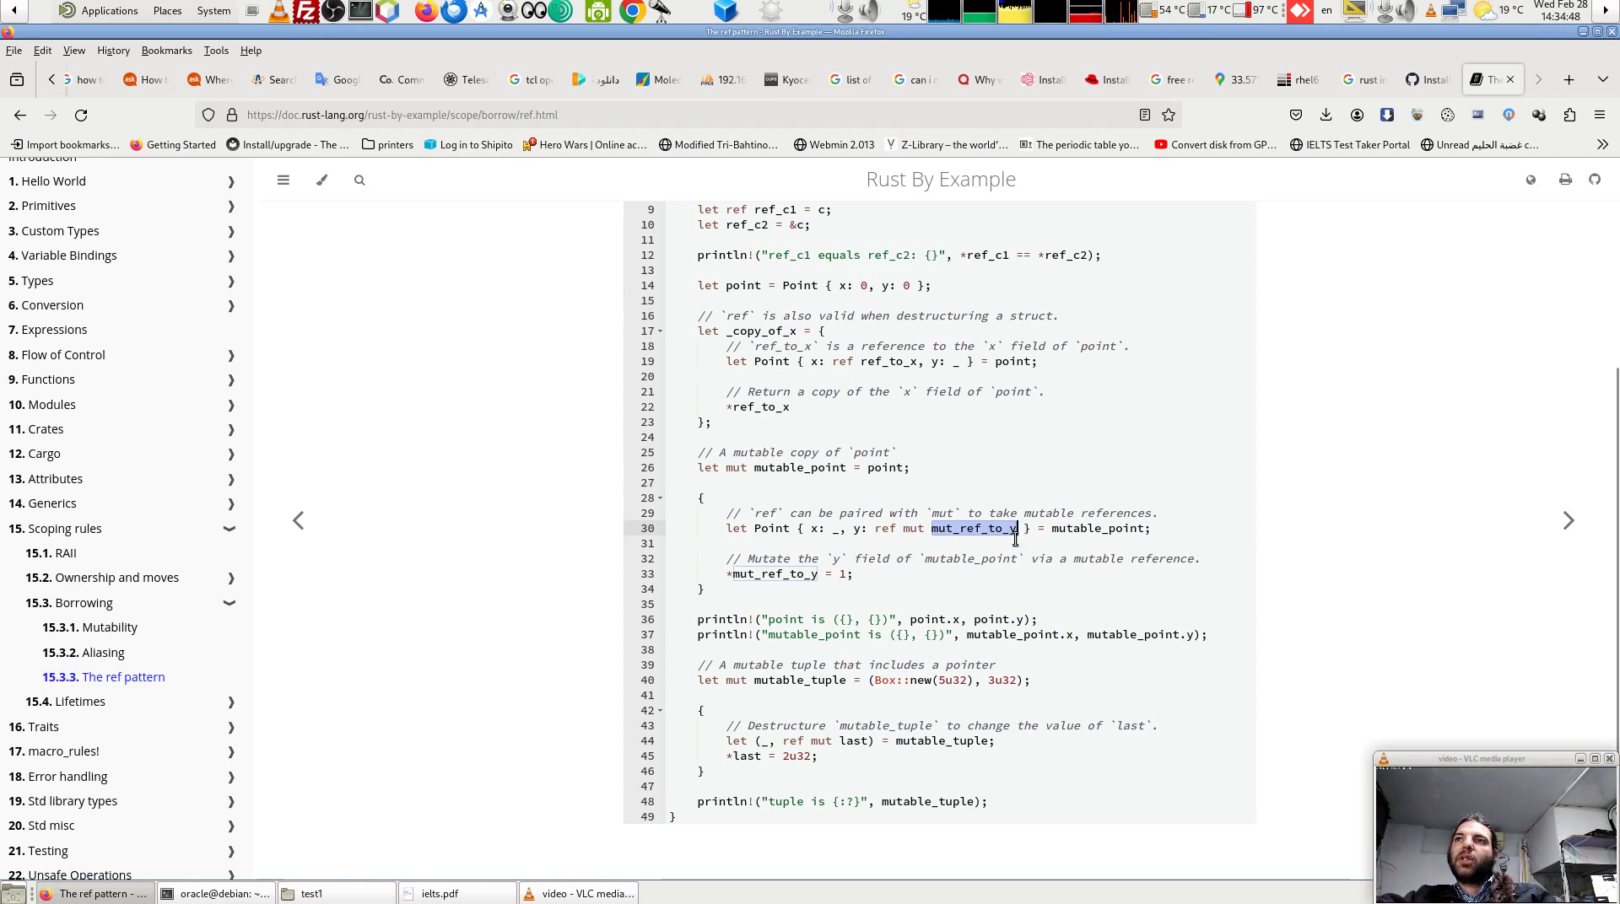
{"action": "left_click", "coordinate": [1004, 514]}
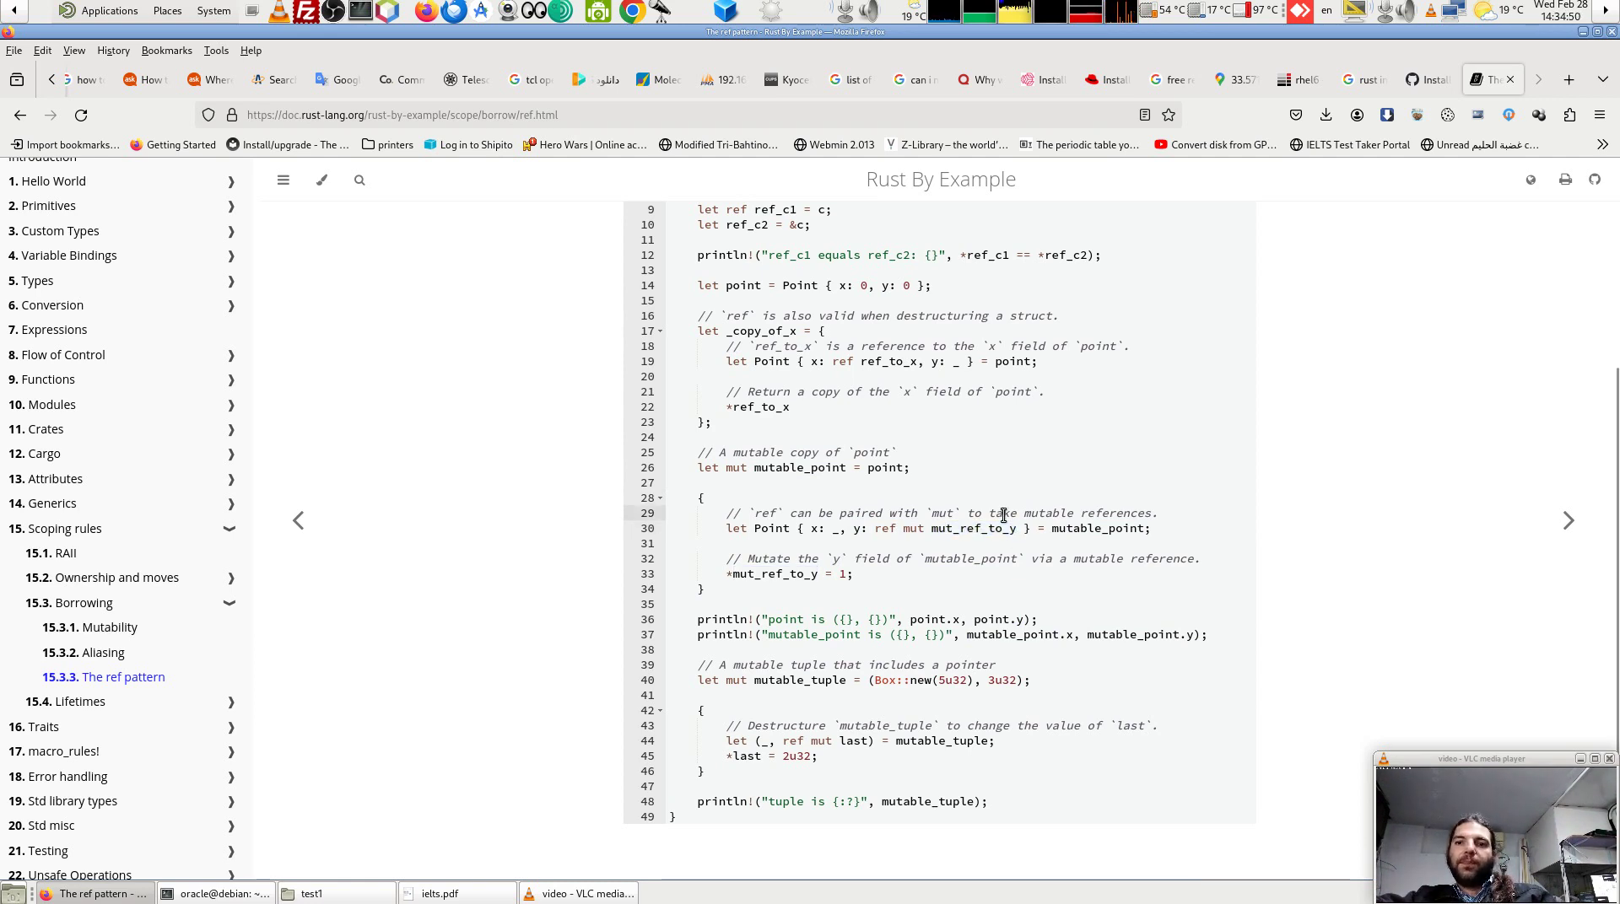
{"action": "left_click", "coordinate": [933, 529]}
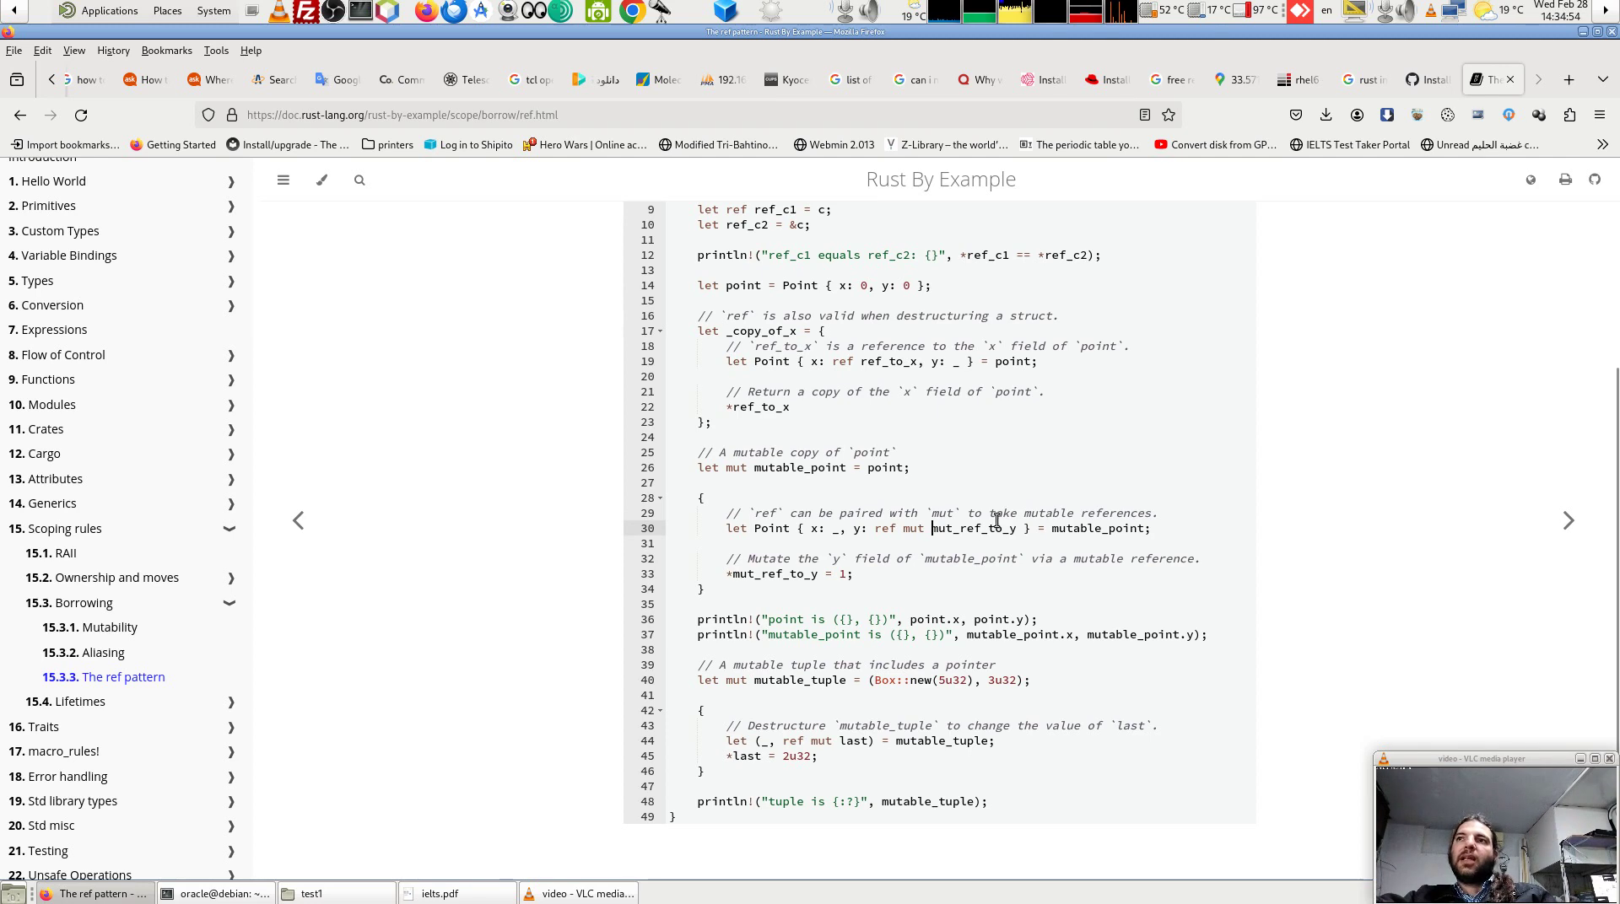
{"action": "left_click_drag", "start_coordinate": [1018, 529], "coordinate": [929, 528]}
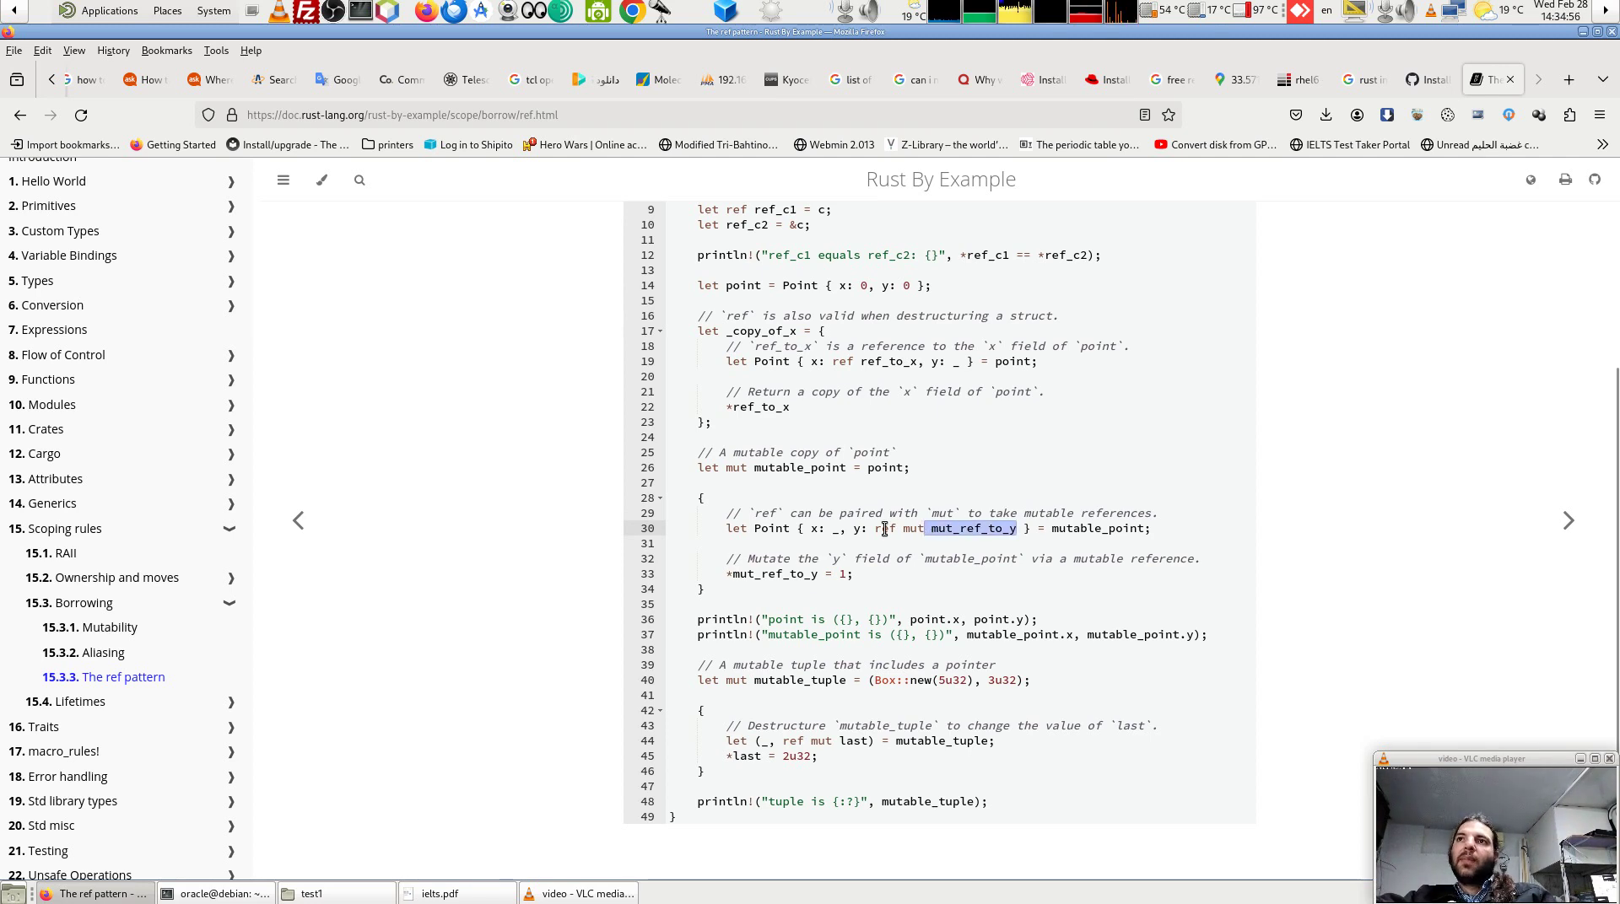
{"action": "double_click", "coordinate": [838, 529]}
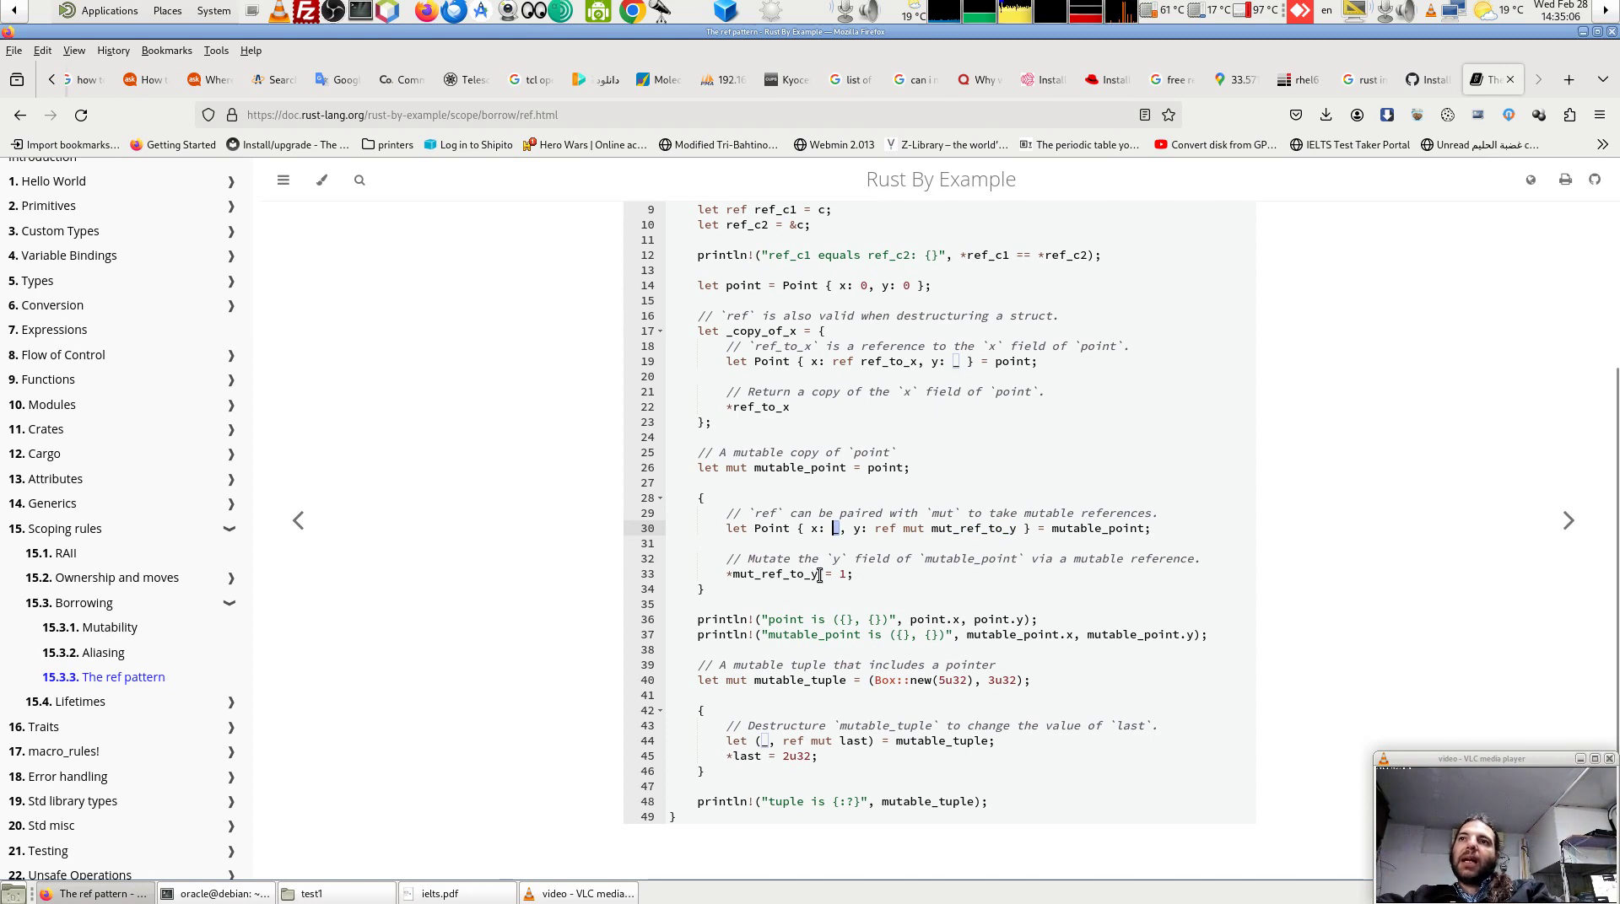
{"action": "left_click_drag", "start_coordinate": [819, 575], "coordinate": [725, 575]}
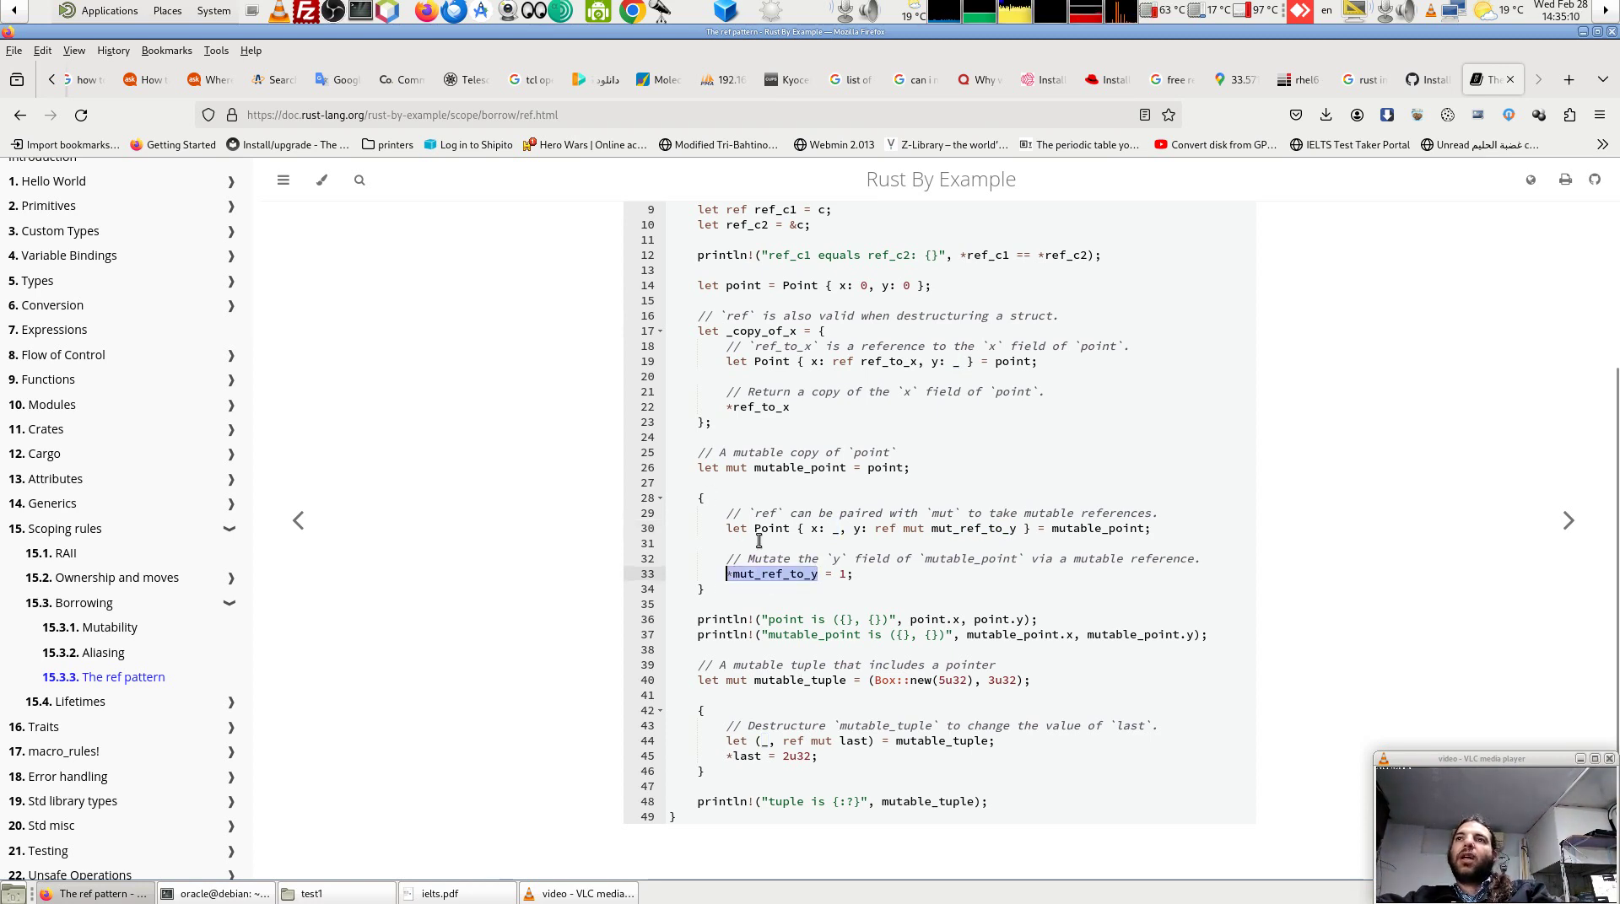
{"action": "left_click_drag", "start_coordinate": [693, 498], "coordinate": [708, 601]}
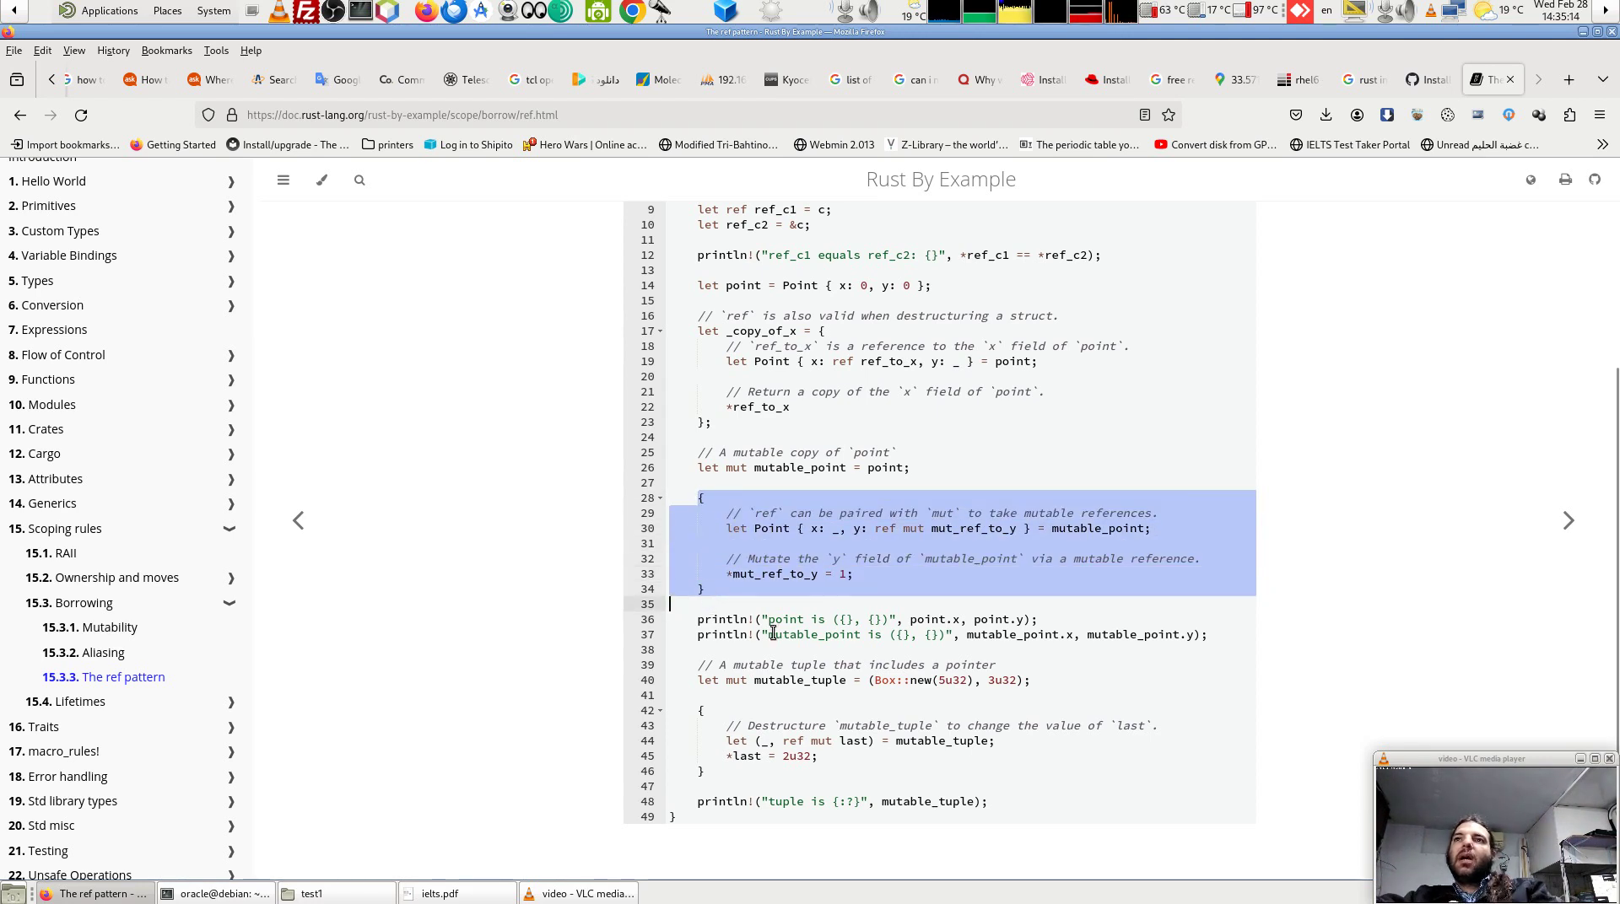
{"action": "left_click", "coordinate": [800, 575]}
{"action": "left_click_drag", "start_coordinate": [825, 574], "coordinate": [719, 575]}
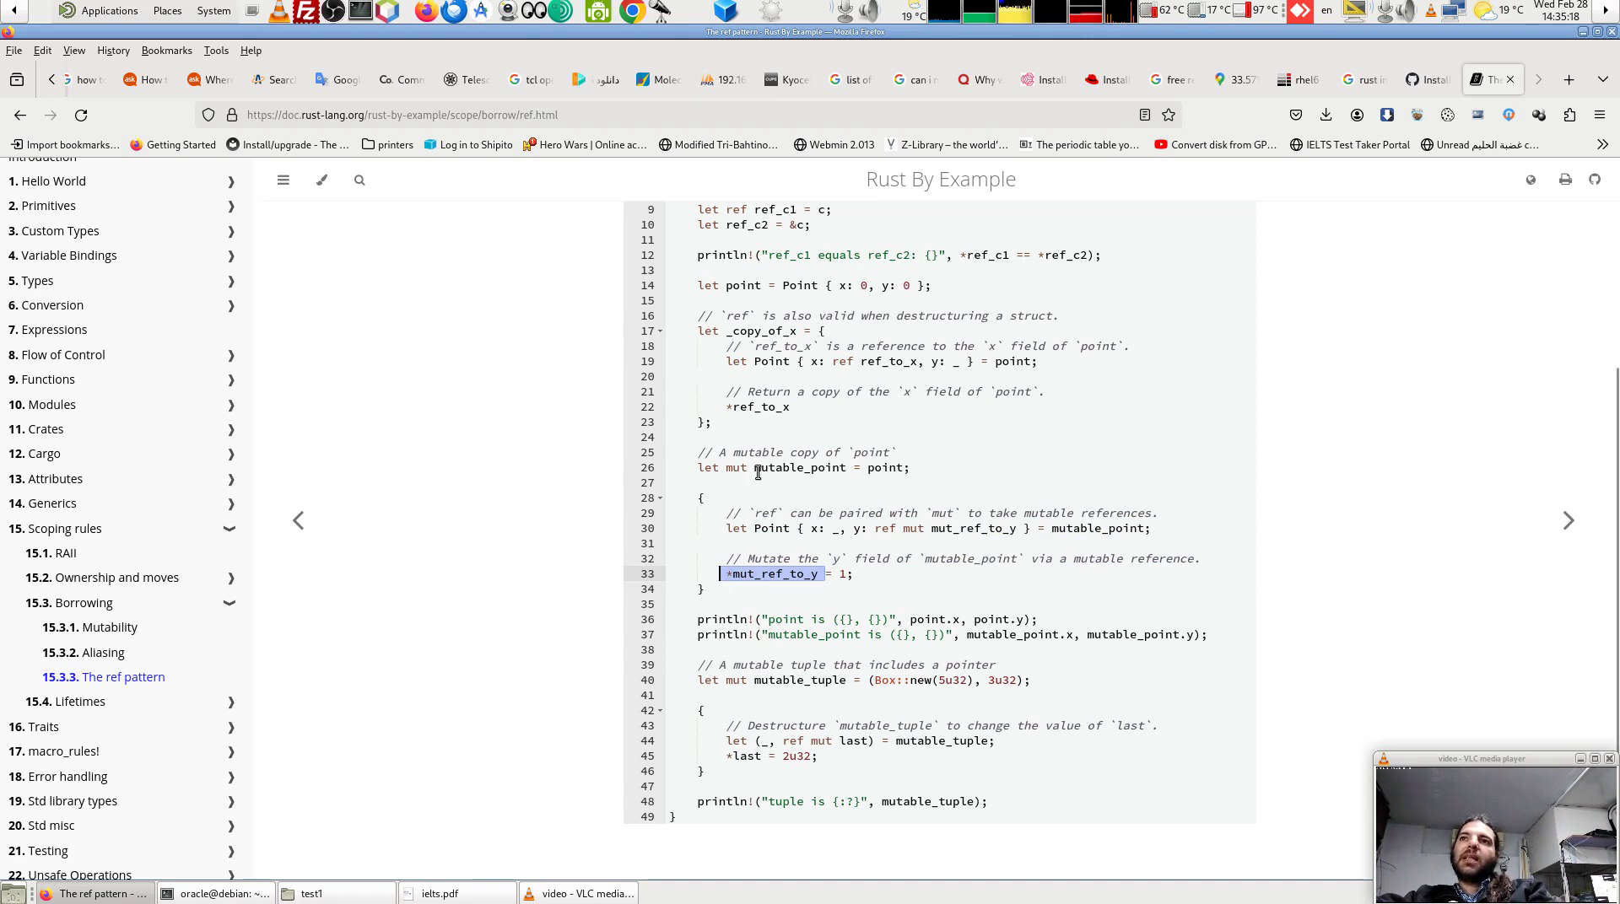
{"action": "mouse_move", "coordinate": [703, 493]}
{"action": "left_mouse_down"}
{"action": "mouse_move", "coordinate": [726, 579]}
{"action": "mouse_move", "coordinate": [863, 573]}
{"action": "left_mouse_up"}
{"action": "left_click", "coordinate": [727, 574]}
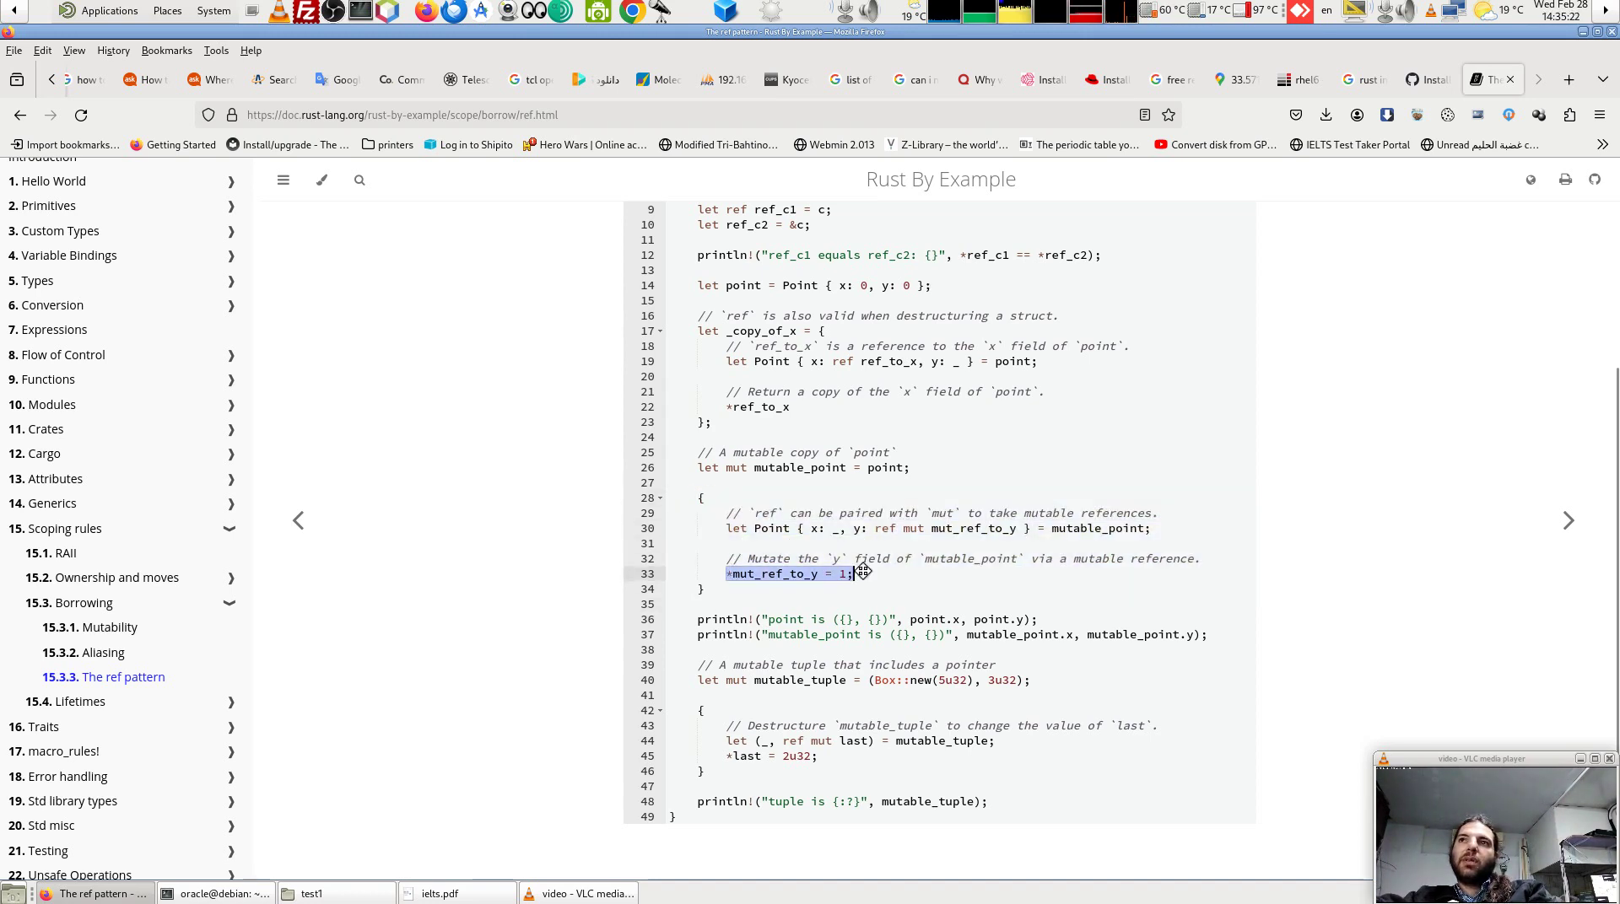
{"action": "left_click", "coordinate": [862, 574]}
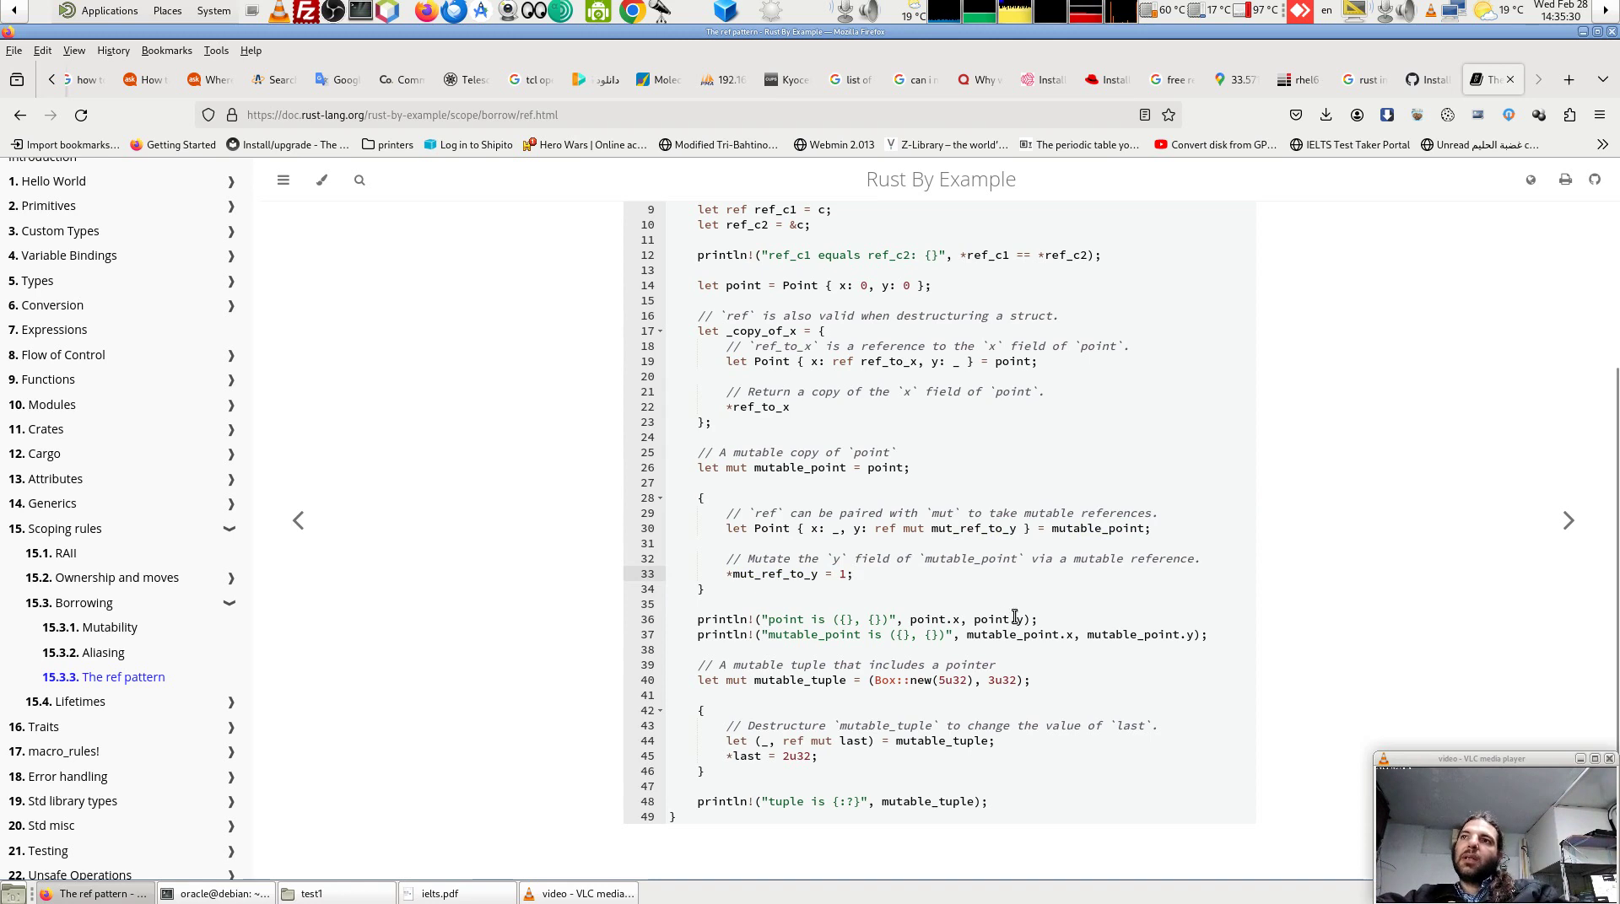
{"action": "left_click_drag", "start_coordinate": [689, 622], "coordinate": [1044, 614]}
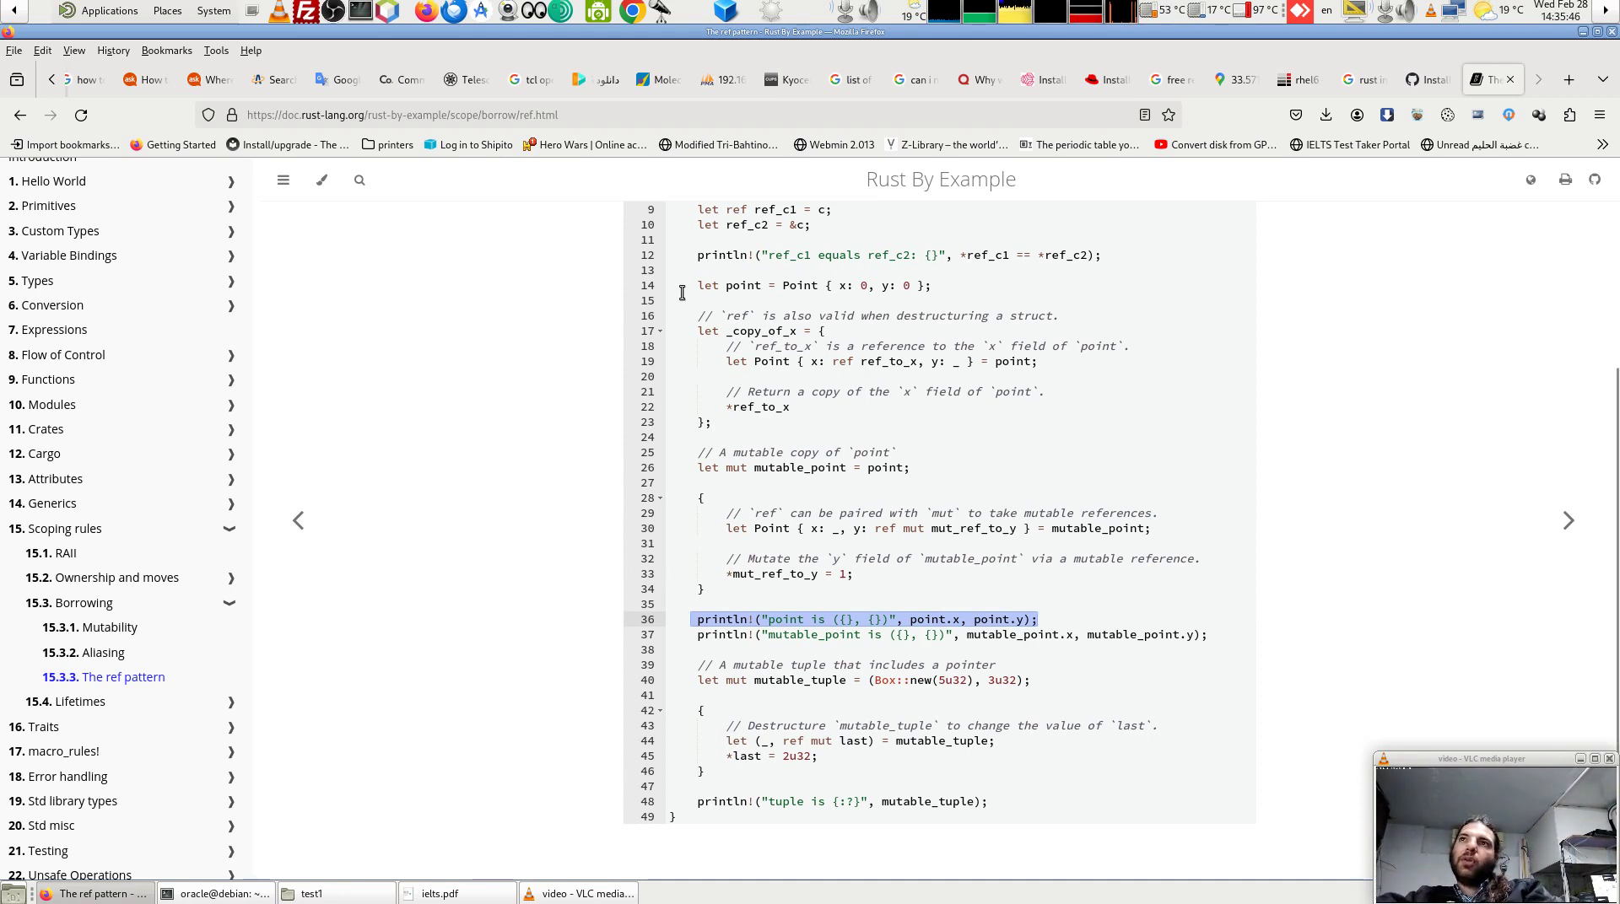
{"action": "left_click_drag", "start_coordinate": [695, 287], "coordinate": [932, 287]}
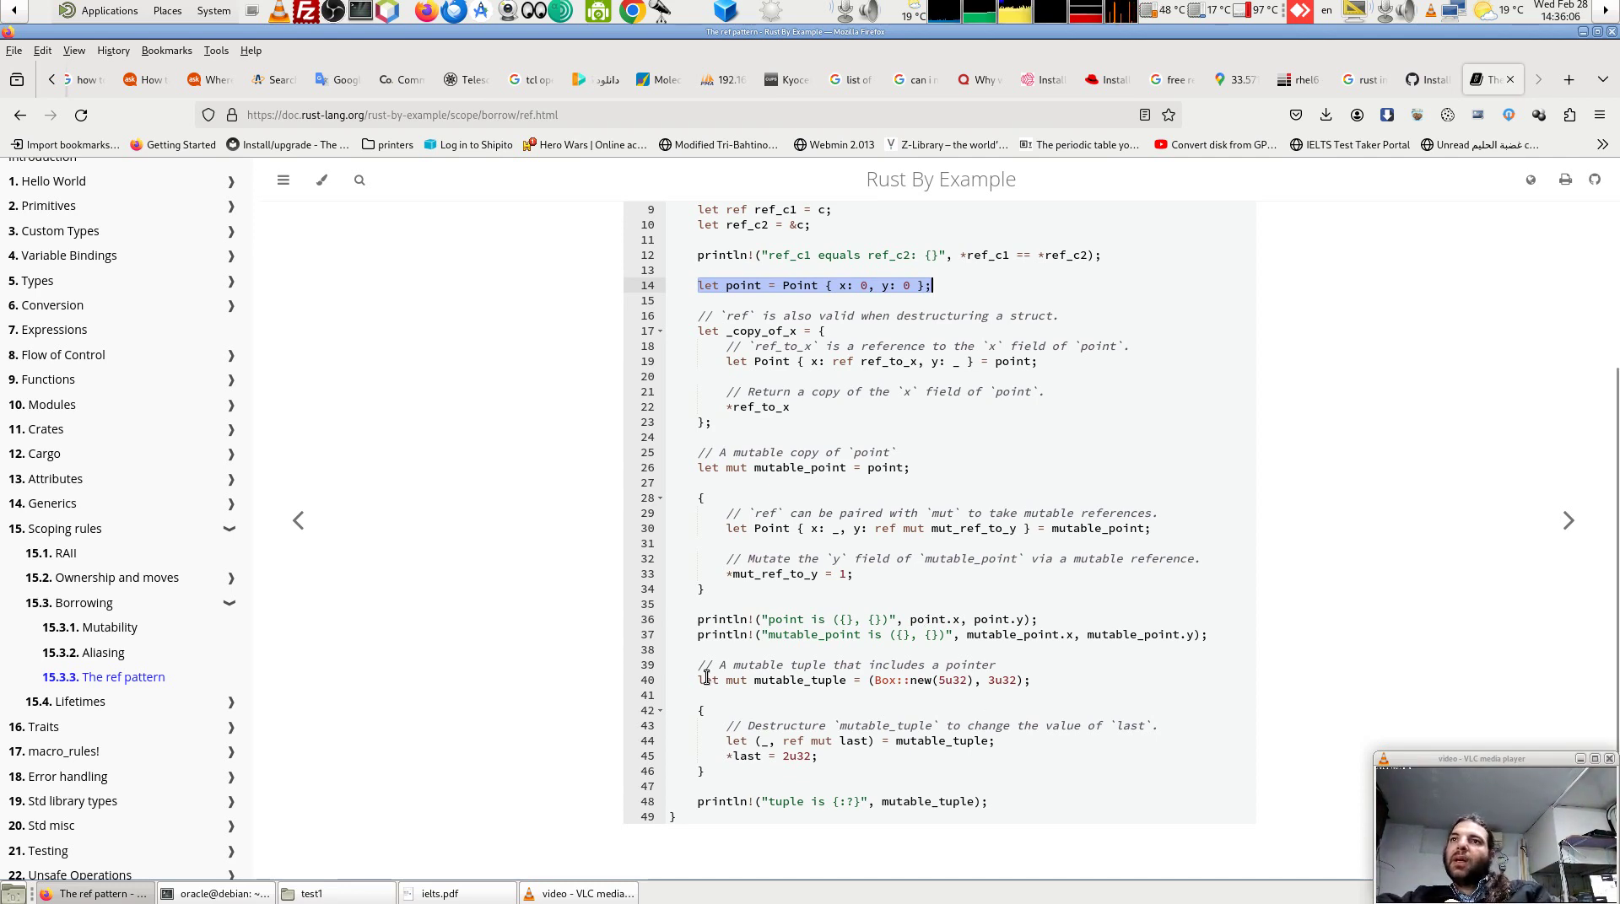
{"action": "mouse_move", "coordinate": [696, 682]}
{"action": "left_mouse_down"}
{"action": "mouse_move", "coordinate": [1036, 681]}
{"action": "mouse_move", "coordinate": [873, 679]}
{"action": "left_mouse_up"}
{"action": "left_click", "coordinate": [985, 680]}
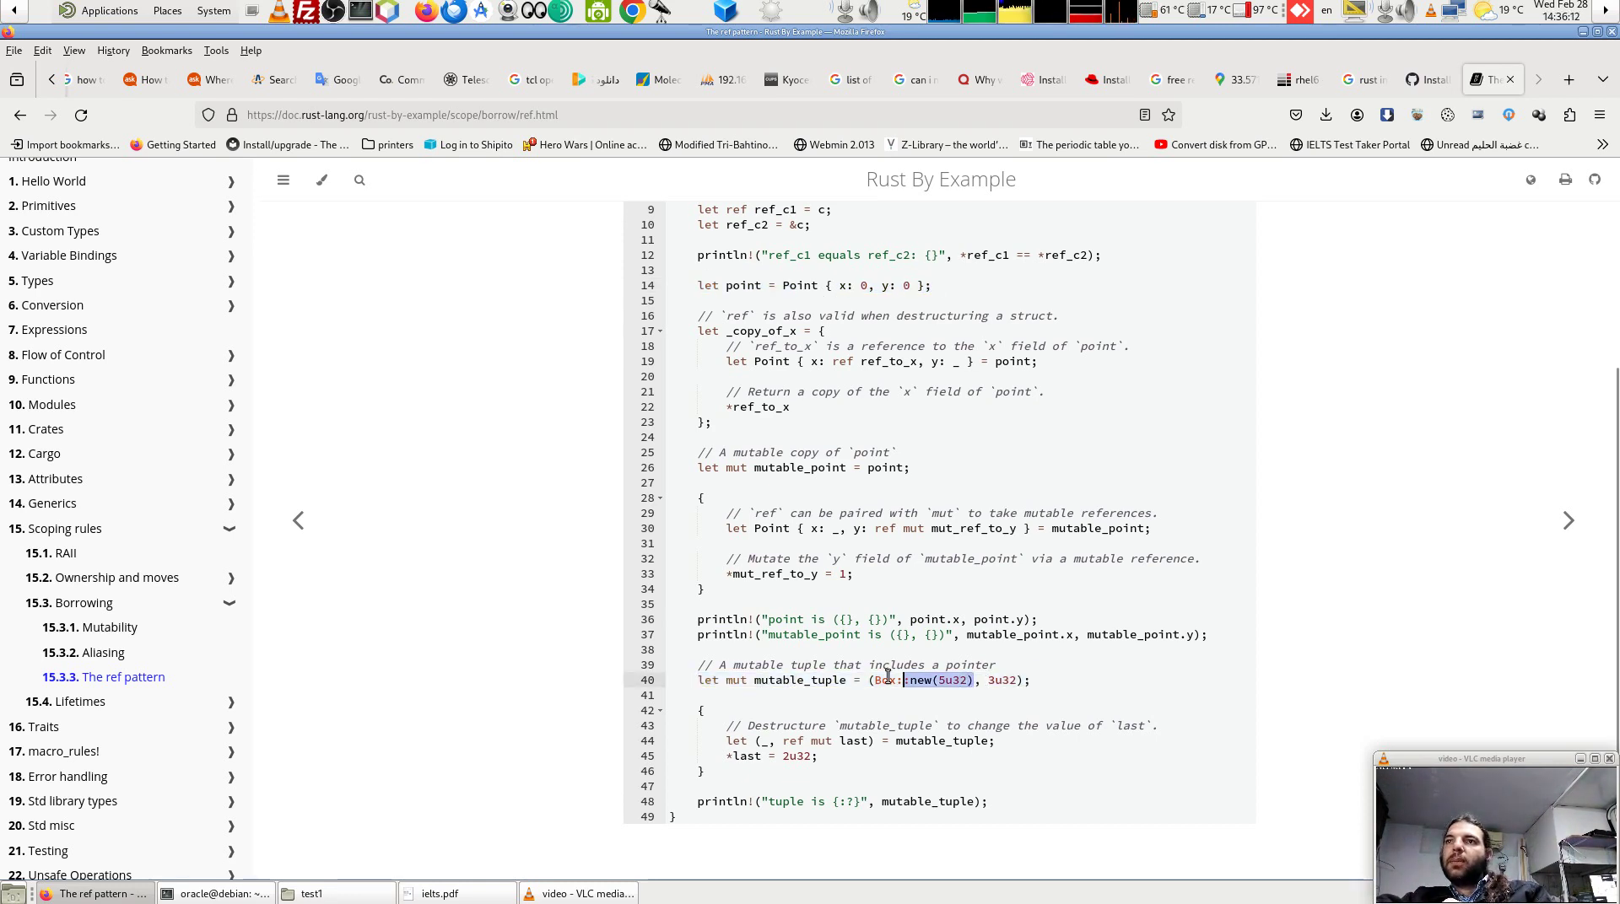
{"action": "left_click", "coordinate": [1010, 681]}
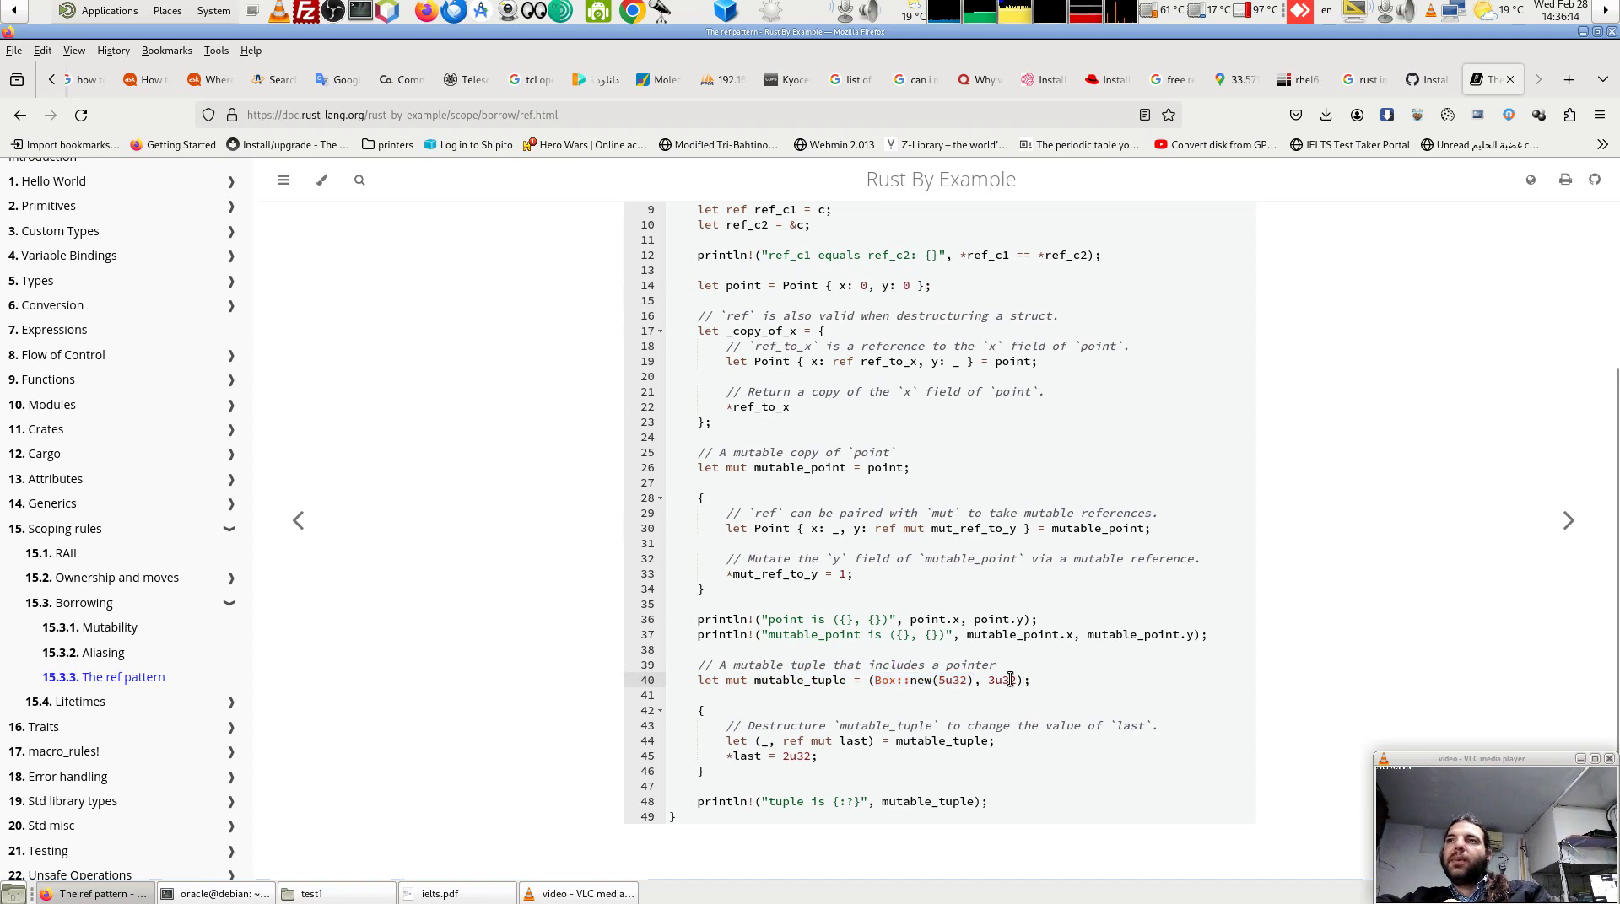
{"action": "mouse_move", "coordinate": [1008, 681]}
{"action": "left_mouse_down"}
{"action": "mouse_move", "coordinate": [970, 680]}
{"action": "mouse_move", "coordinate": [984, 681]}
{"action": "left_mouse_up"}
{"action": "left_click", "coordinate": [991, 681]}
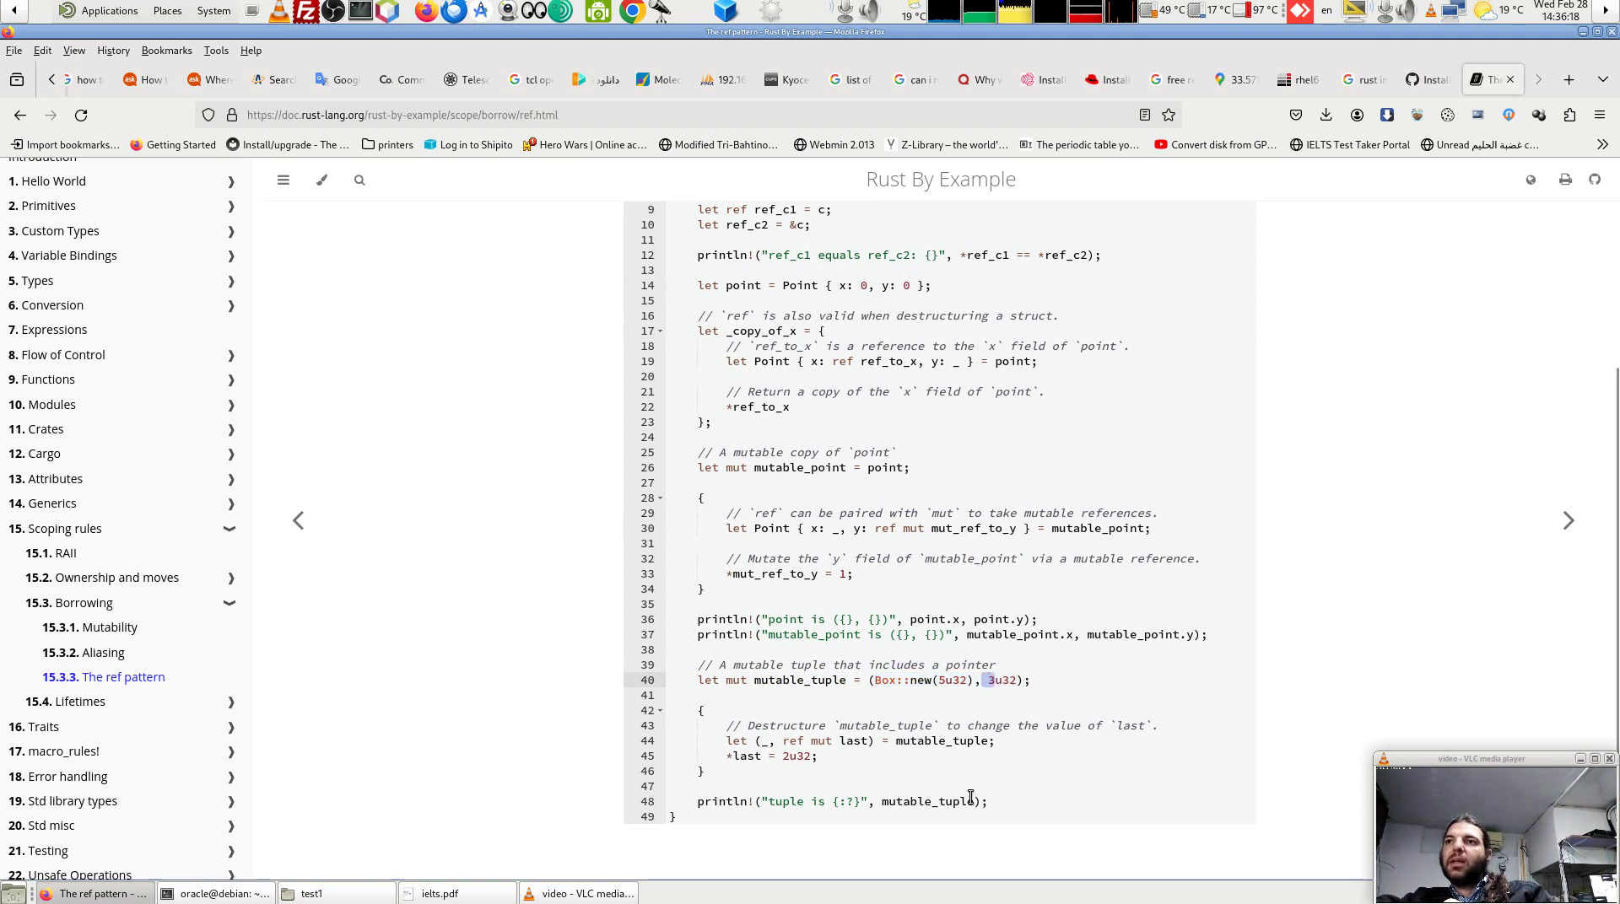
{"action": "key", "text": "Down"}
{"action": "left_click_drag", "start_coordinate": [1034, 681], "coordinate": [862, 680]}
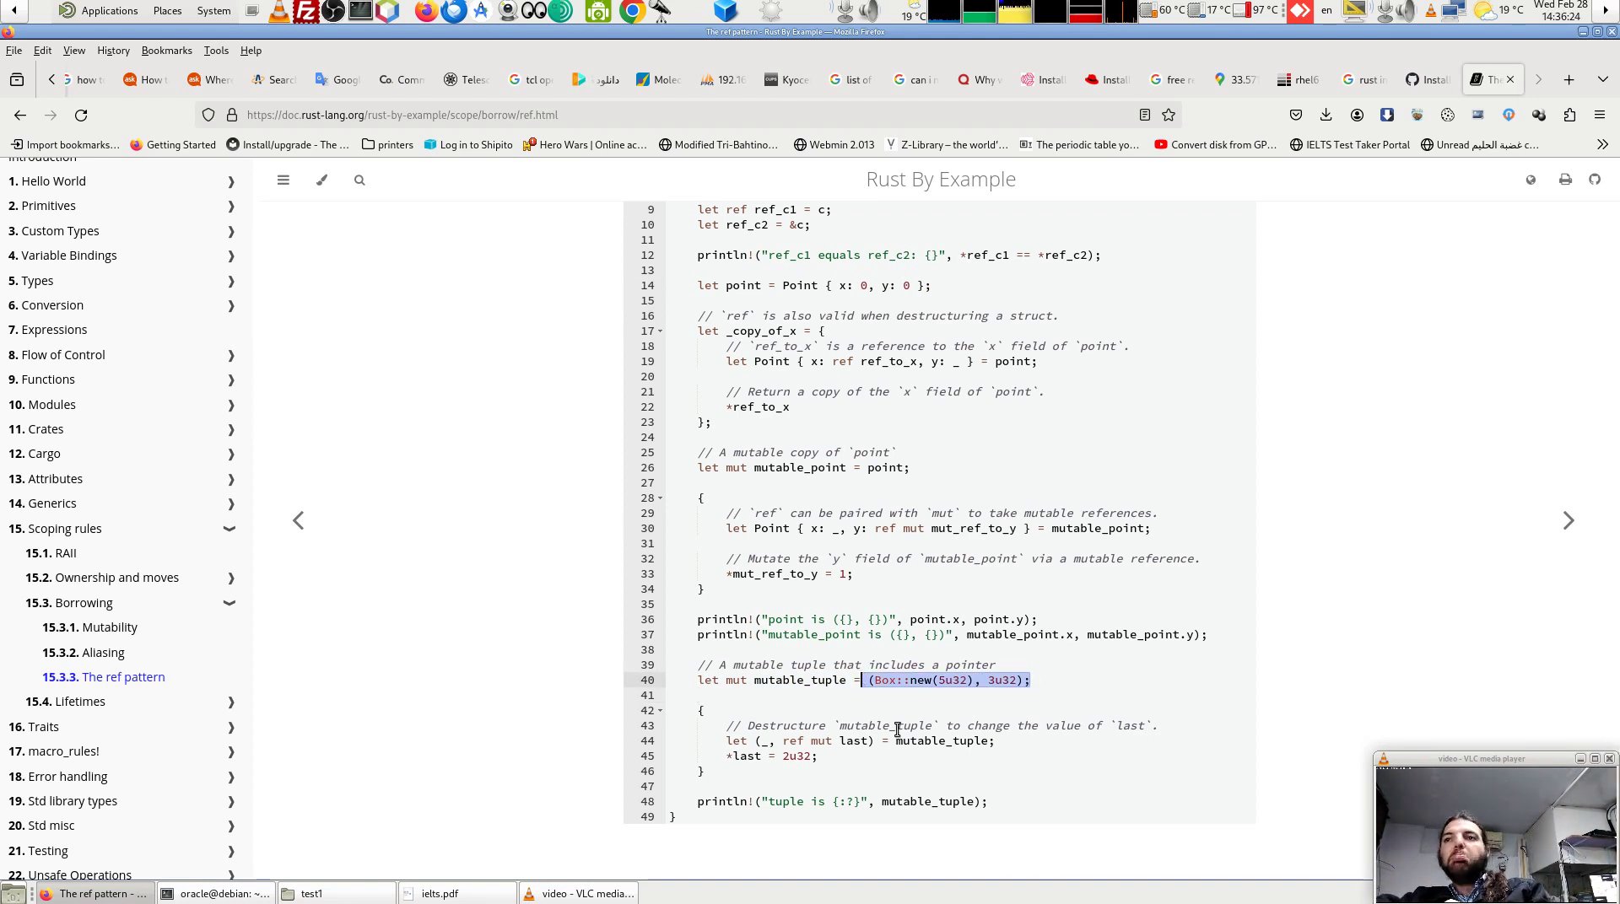
{"action": "left_click", "coordinate": [938, 726]}
{"action": "left_click_drag", "start_coordinate": [992, 680], "coordinate": [957, 680]}
{"action": "left_click", "coordinate": [933, 682]}
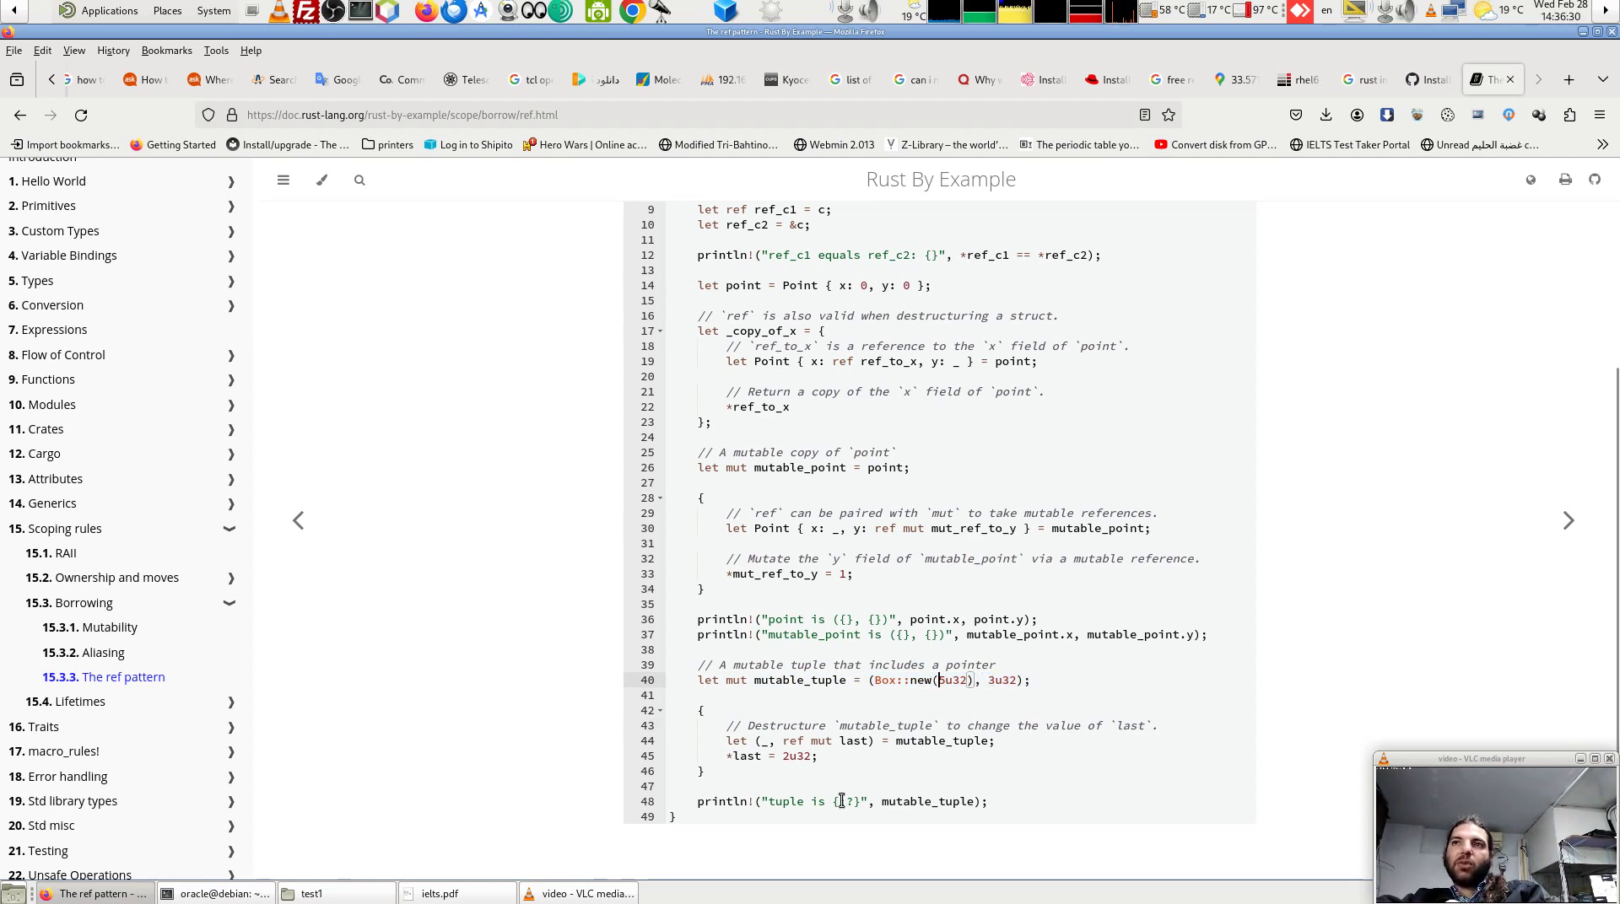
{"action": "mouse_move", "coordinate": [699, 711]}
{"action": "left_mouse_down"}
{"action": "mouse_move", "coordinate": [708, 777]}
{"action": "mouse_move", "coordinate": [729, 765]}
{"action": "left_mouse_up"}
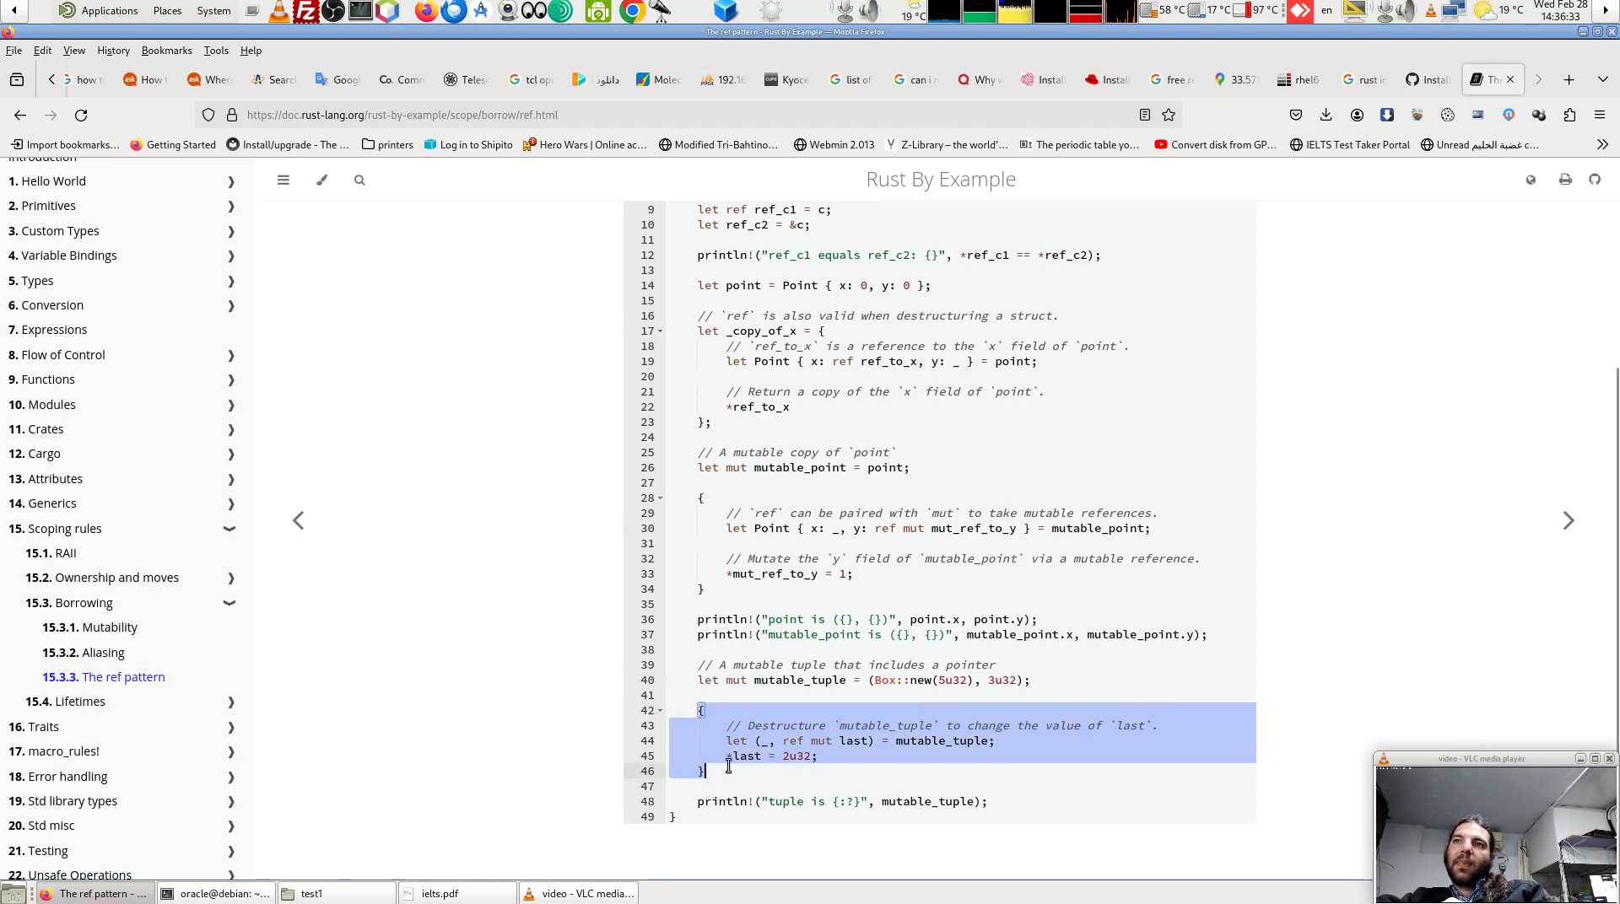
{"action": "left_click", "coordinate": [919, 755]}
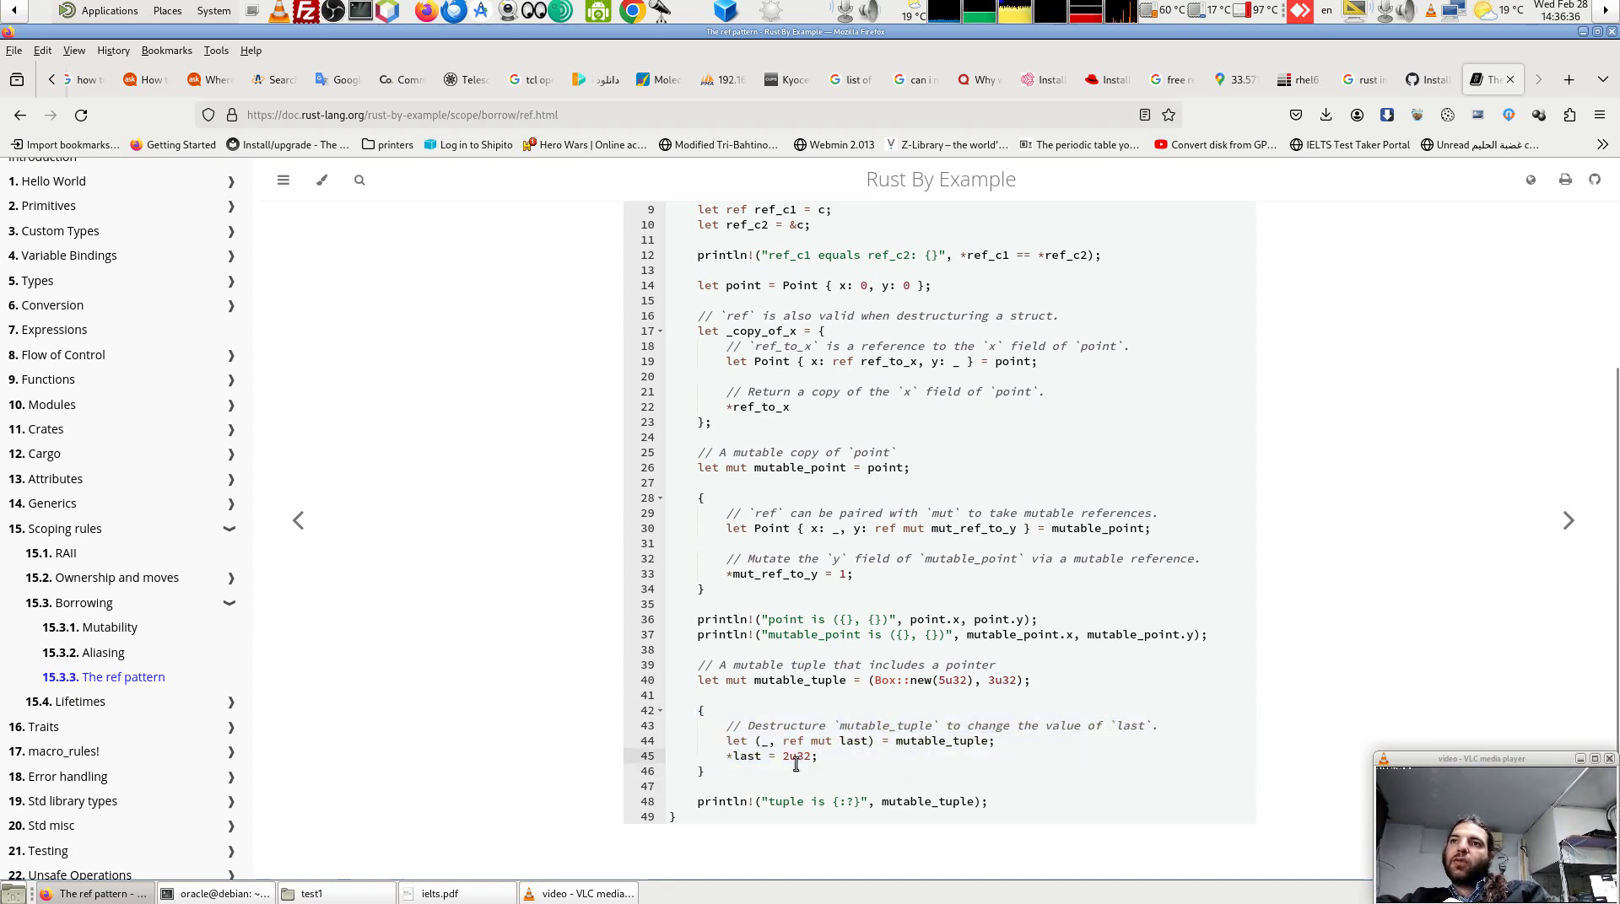
{"action": "left_click_drag", "start_coordinate": [824, 755], "coordinate": [727, 754]}
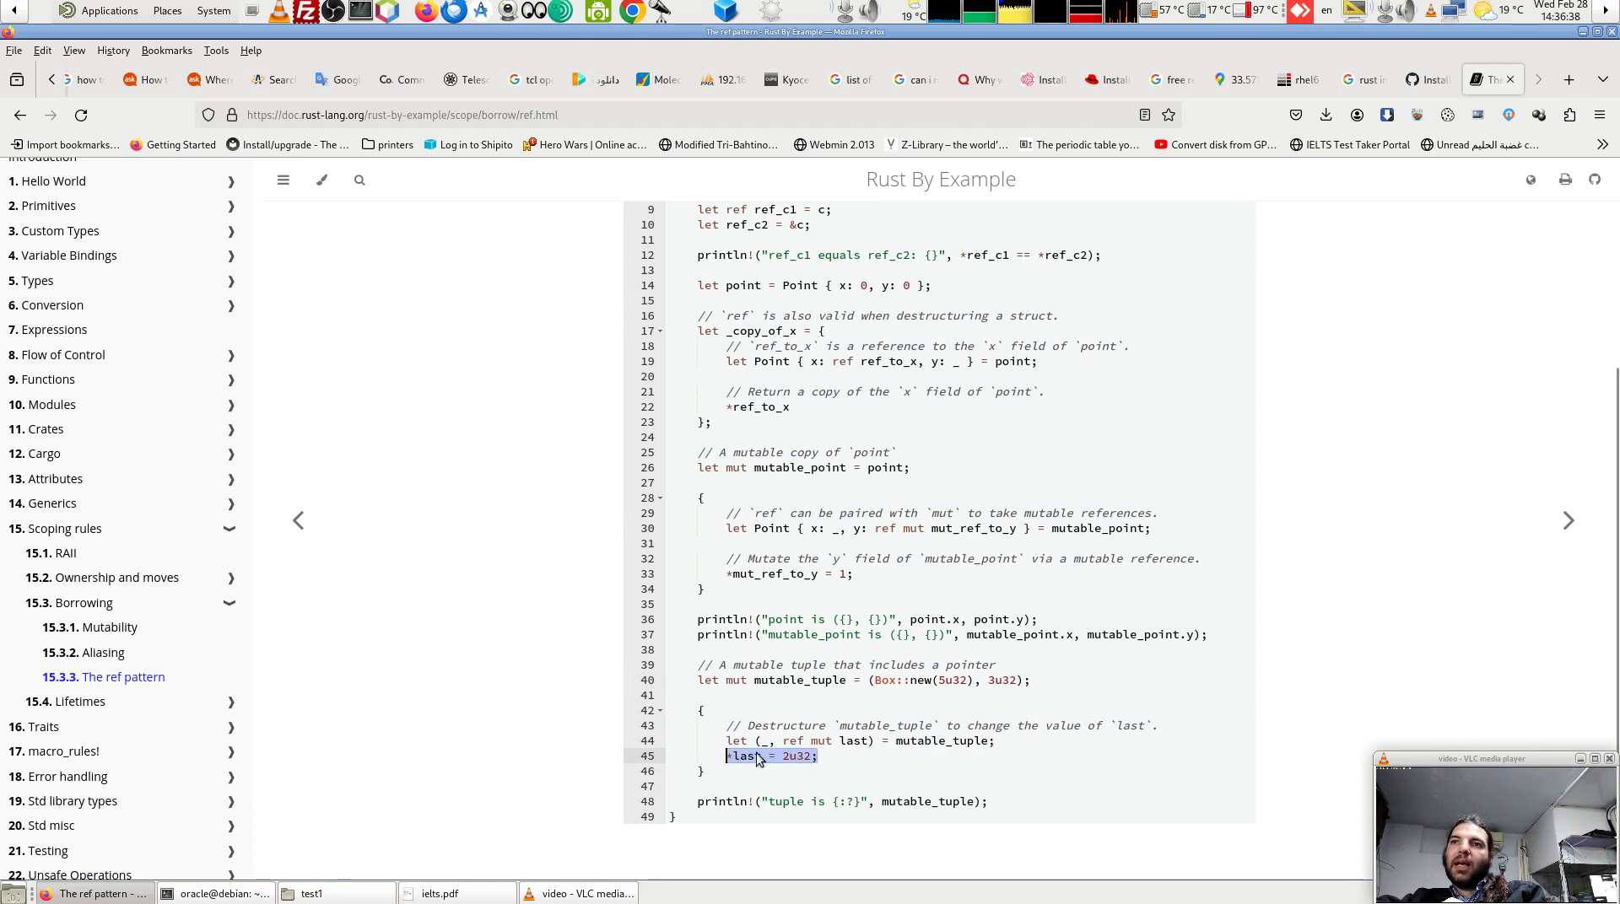
{"action": "left_click", "coordinate": [787, 757]}
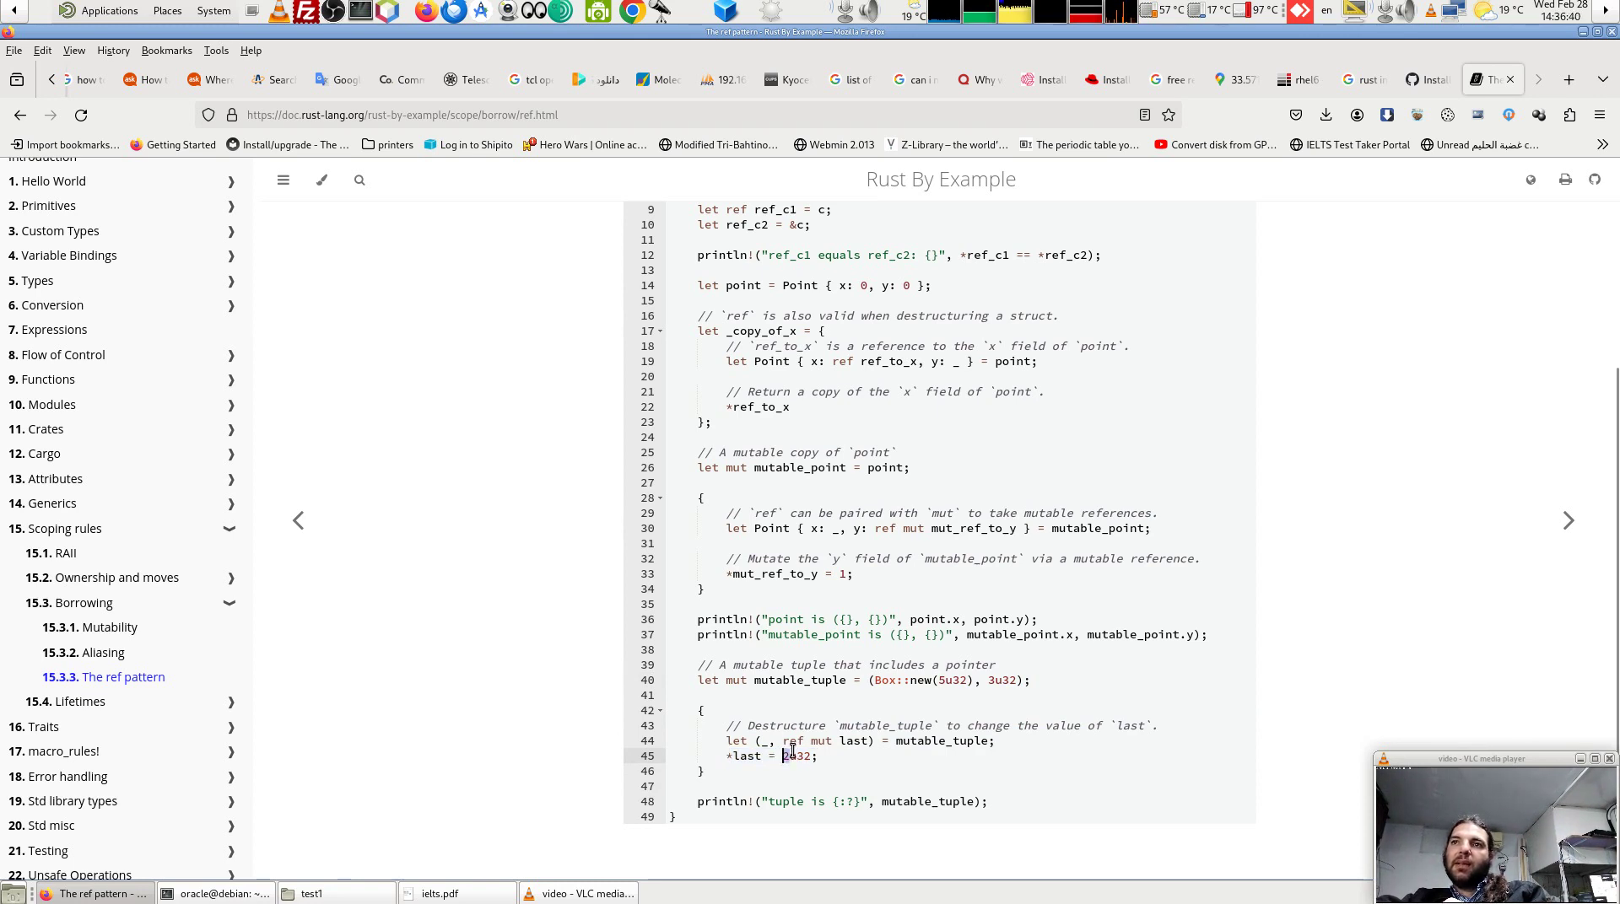
{"action": "left_click", "coordinate": [786, 740]}
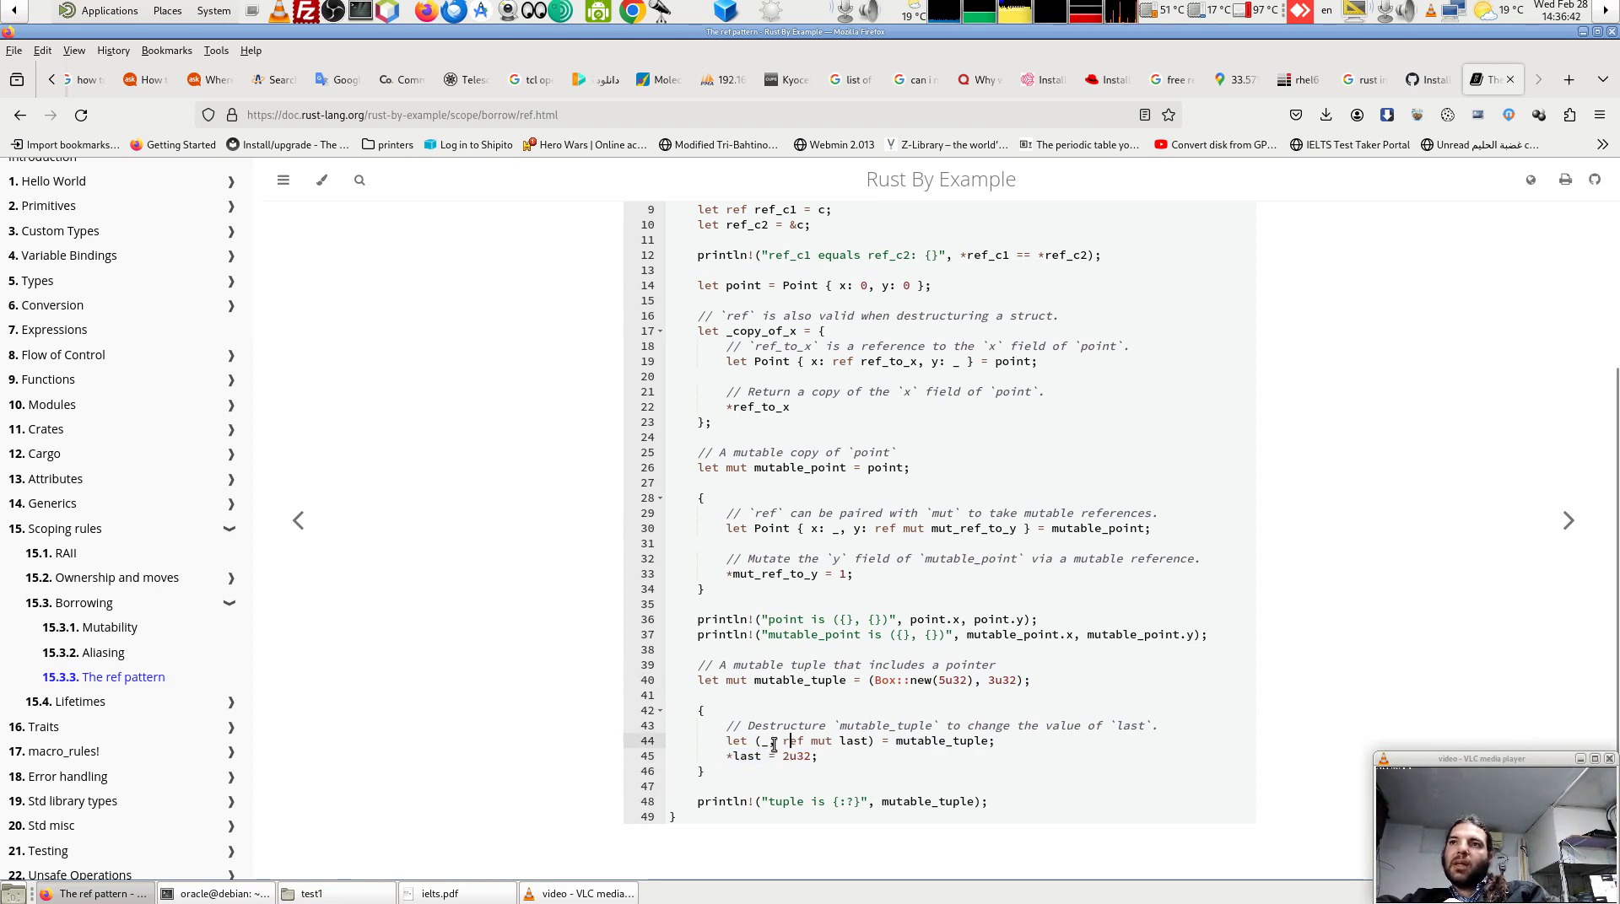
{"action": "left_click_drag", "start_coordinate": [778, 742], "coordinate": [867, 740]}
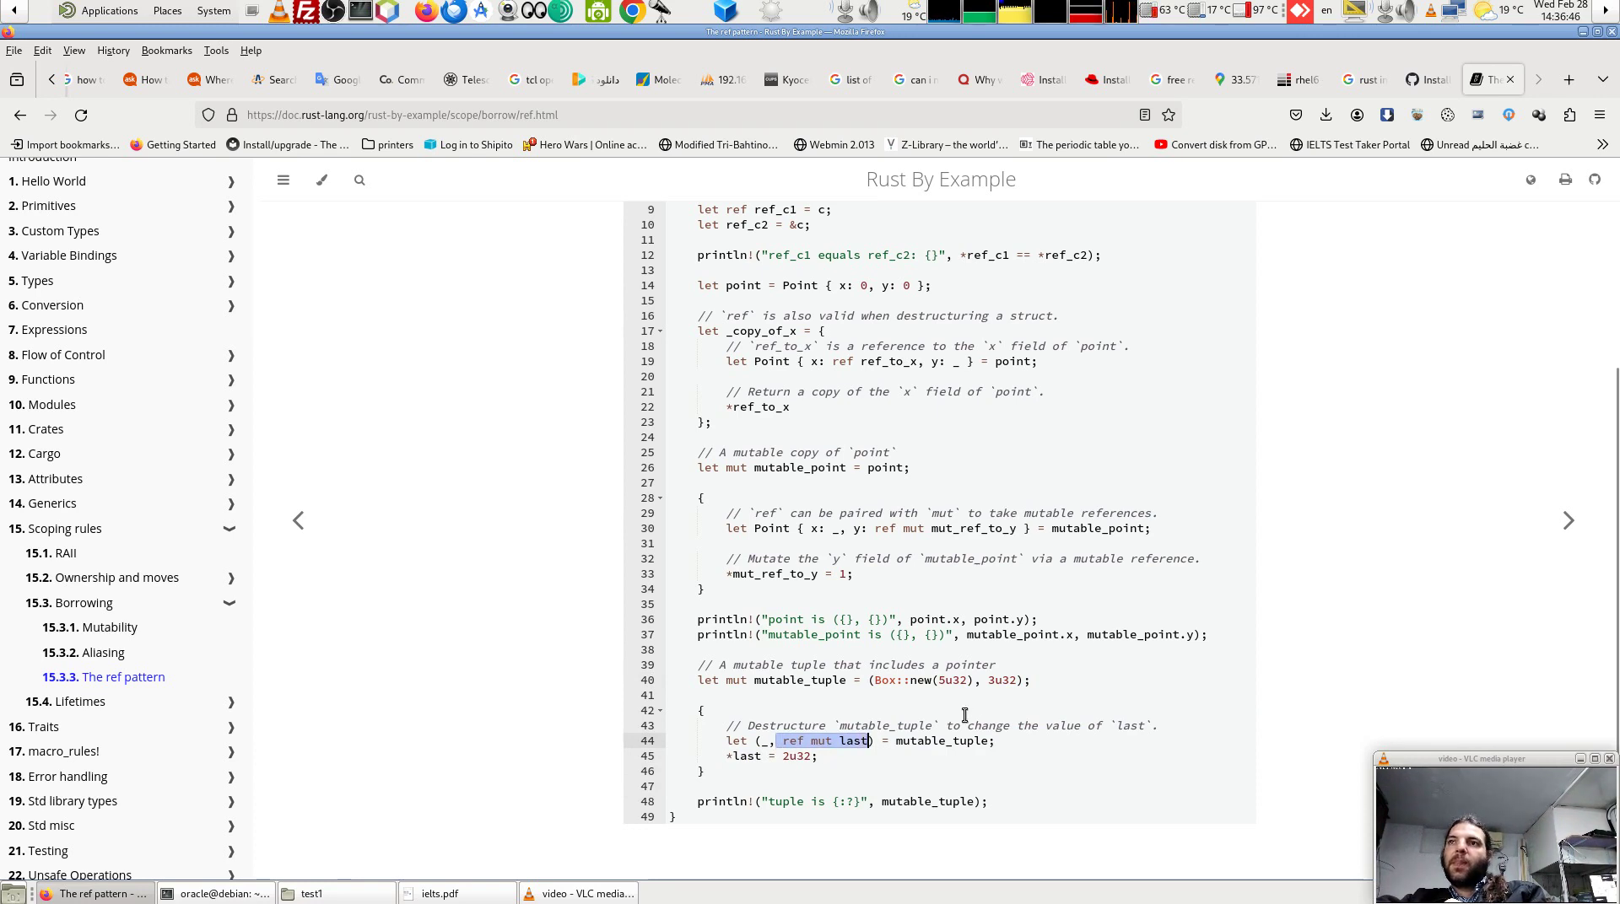
{"action": "double_click", "coordinate": [985, 681]}
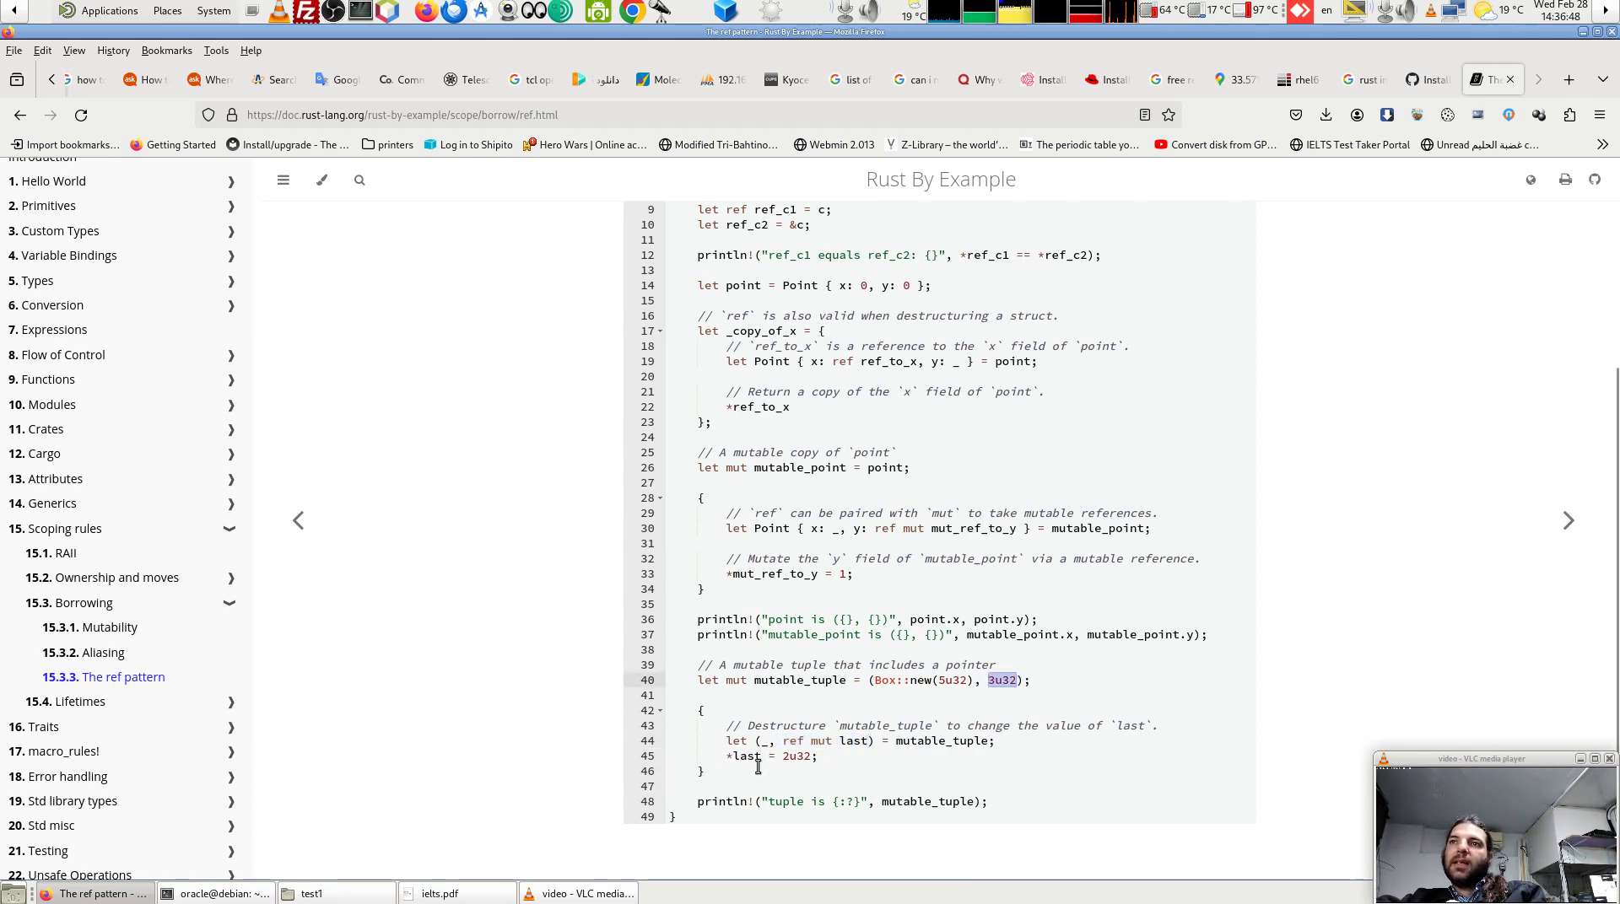
{"action": "left_click_drag", "start_coordinate": [782, 757], "coordinate": [807, 757]}
{"action": "left_click", "coordinate": [812, 802]}
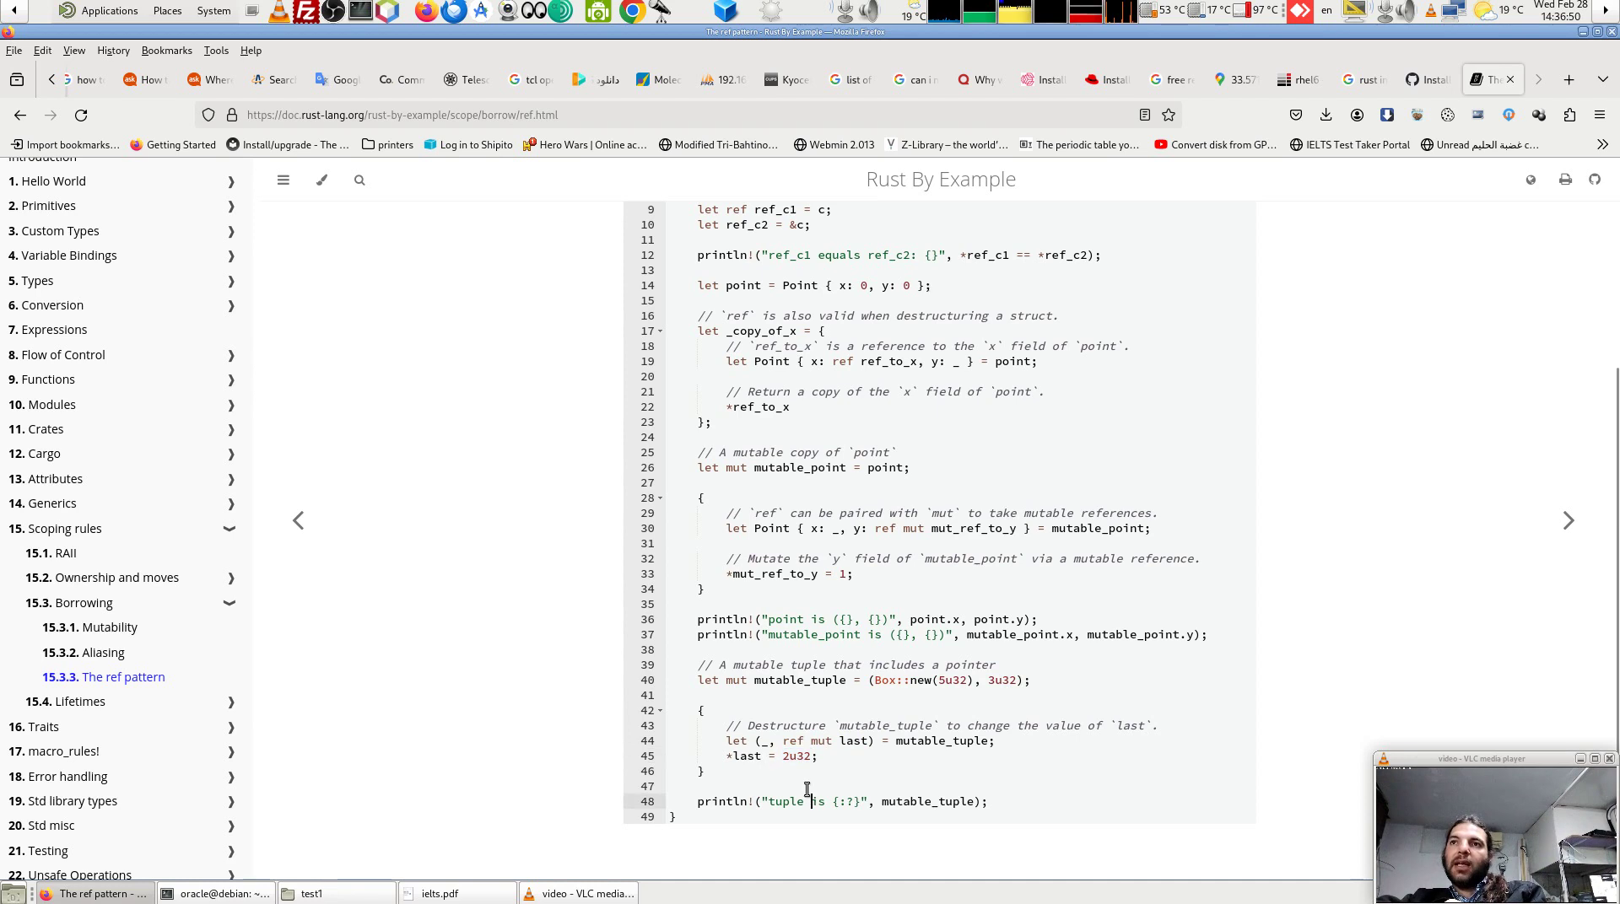
{"action": "left_click_drag", "start_coordinate": [698, 711], "coordinate": [705, 771]}
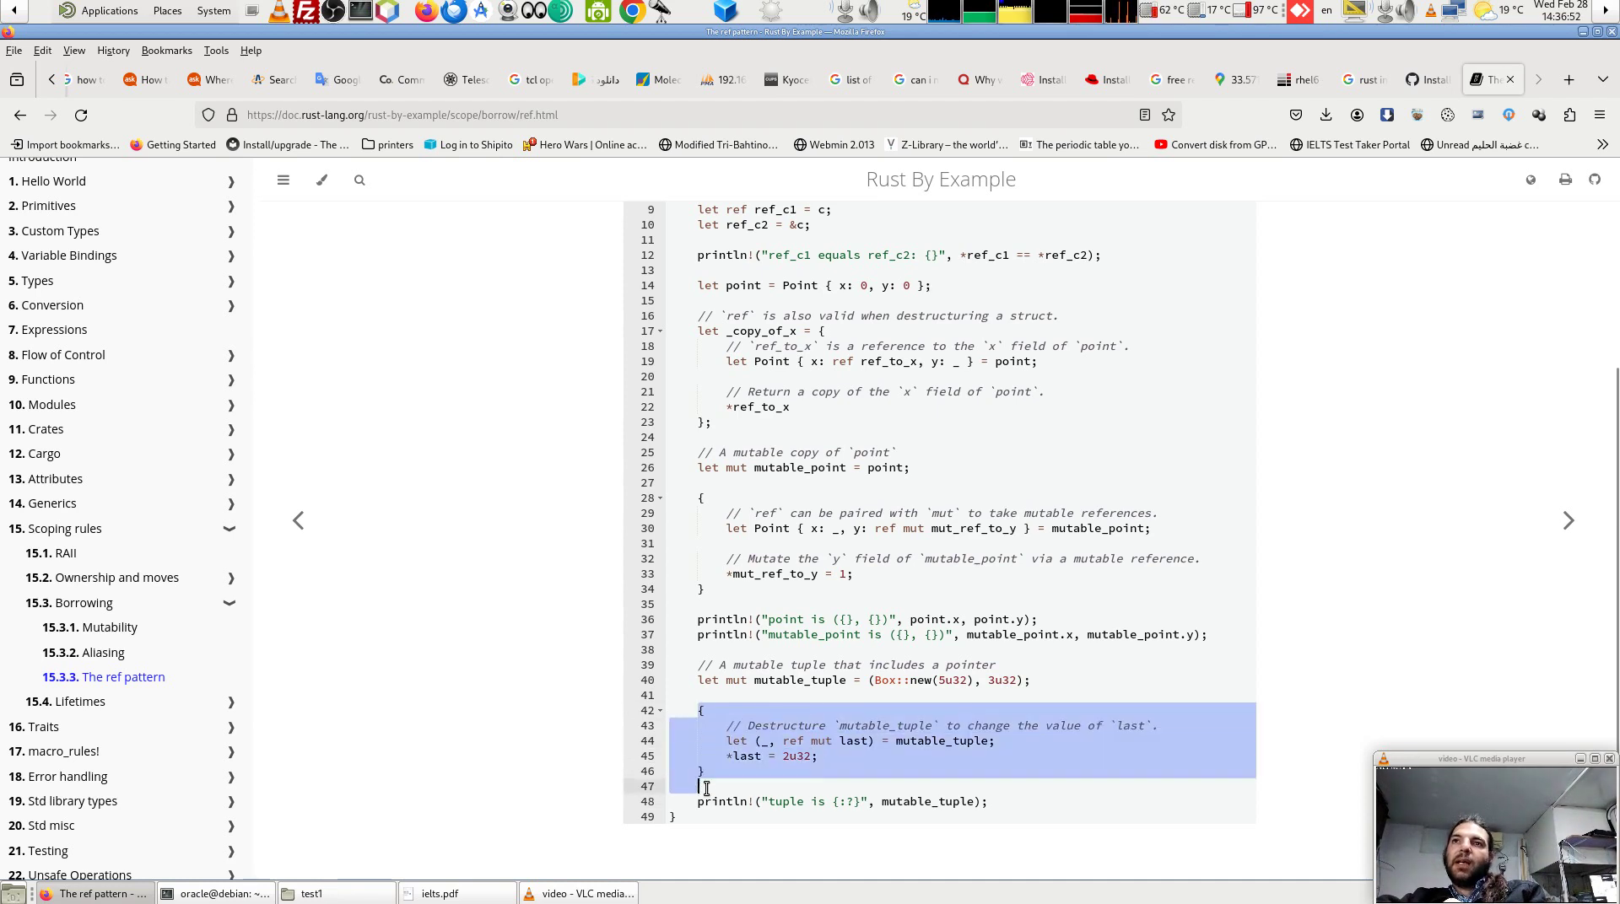
{"action": "left_click", "coordinate": [996, 678]}
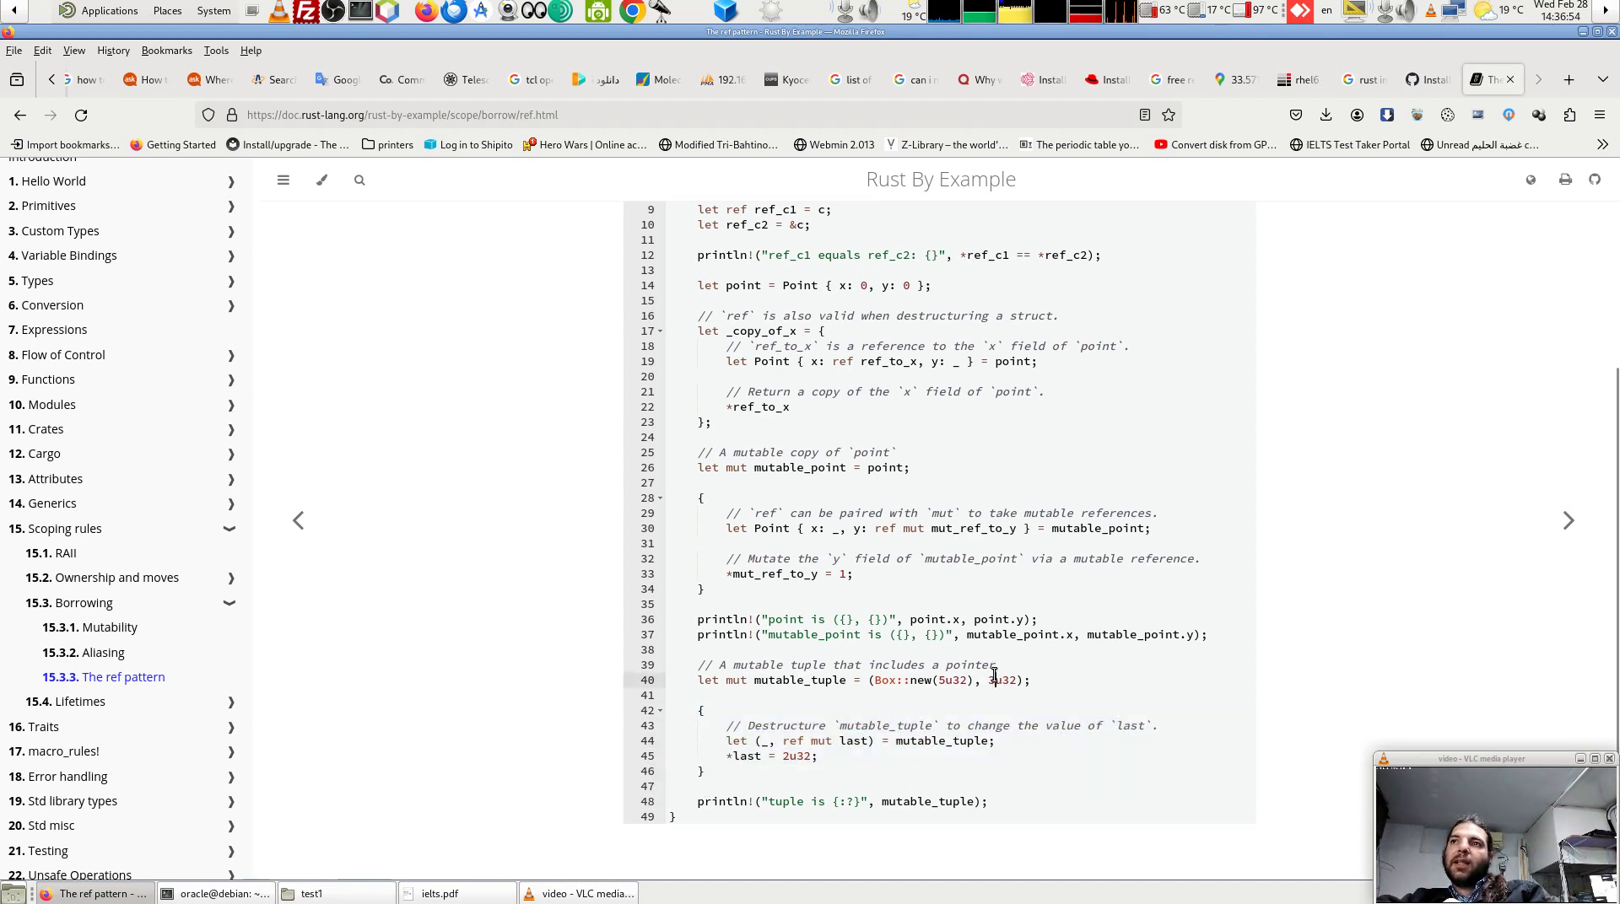
{"action": "left_click_drag", "start_coordinate": [696, 682], "coordinate": [1031, 680]}
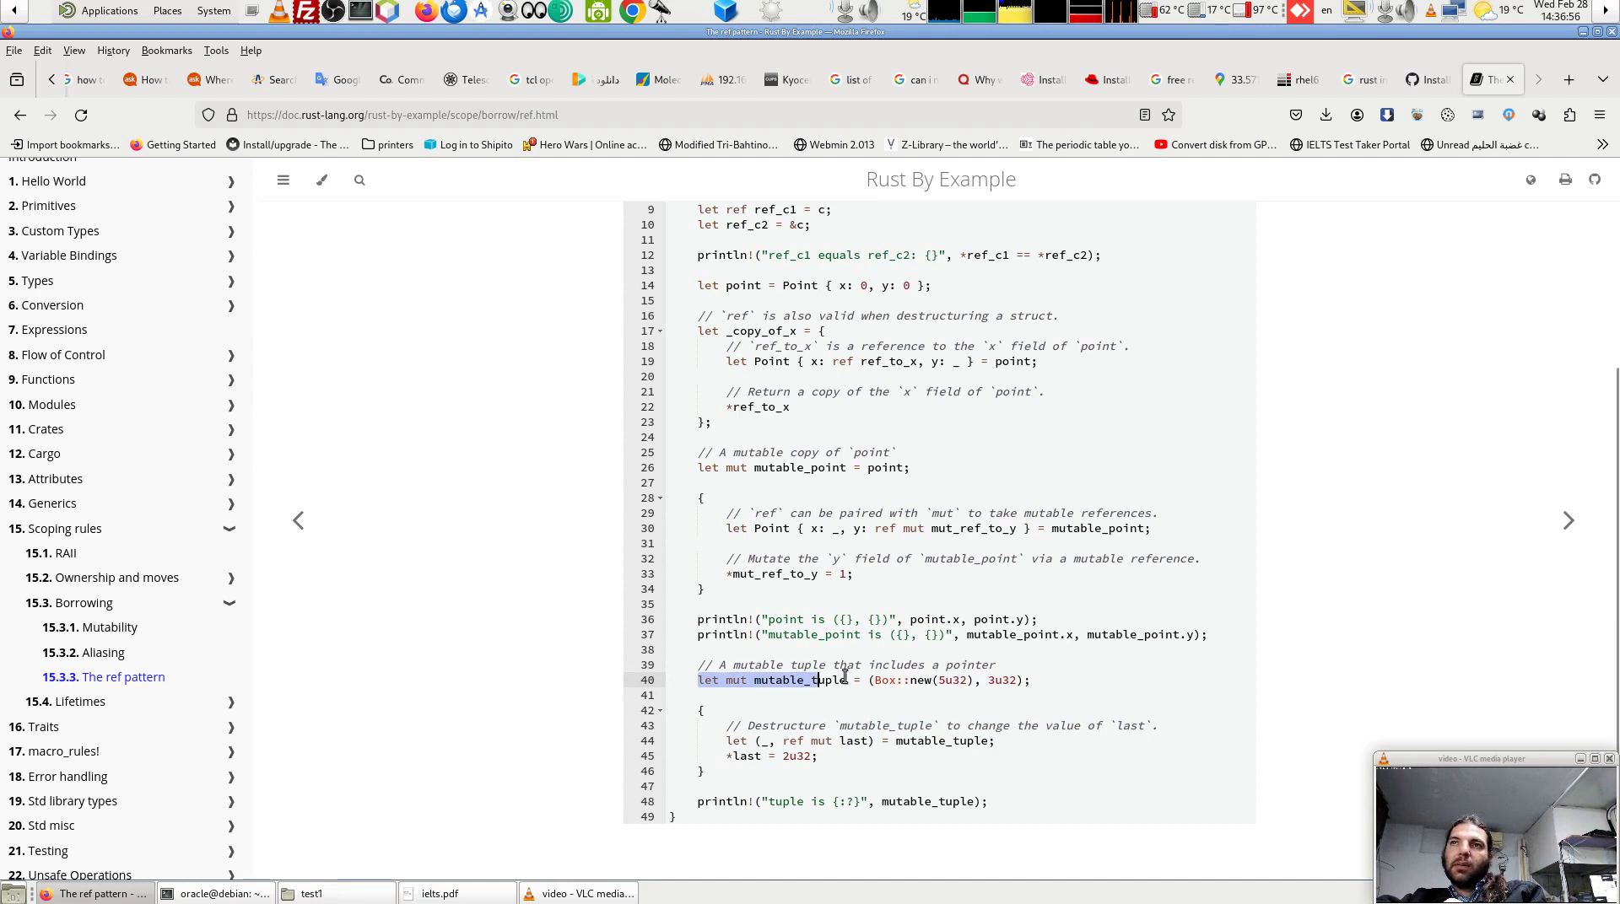
{"action": "left_click_drag", "start_coordinate": [728, 756], "coordinate": [819, 757]}
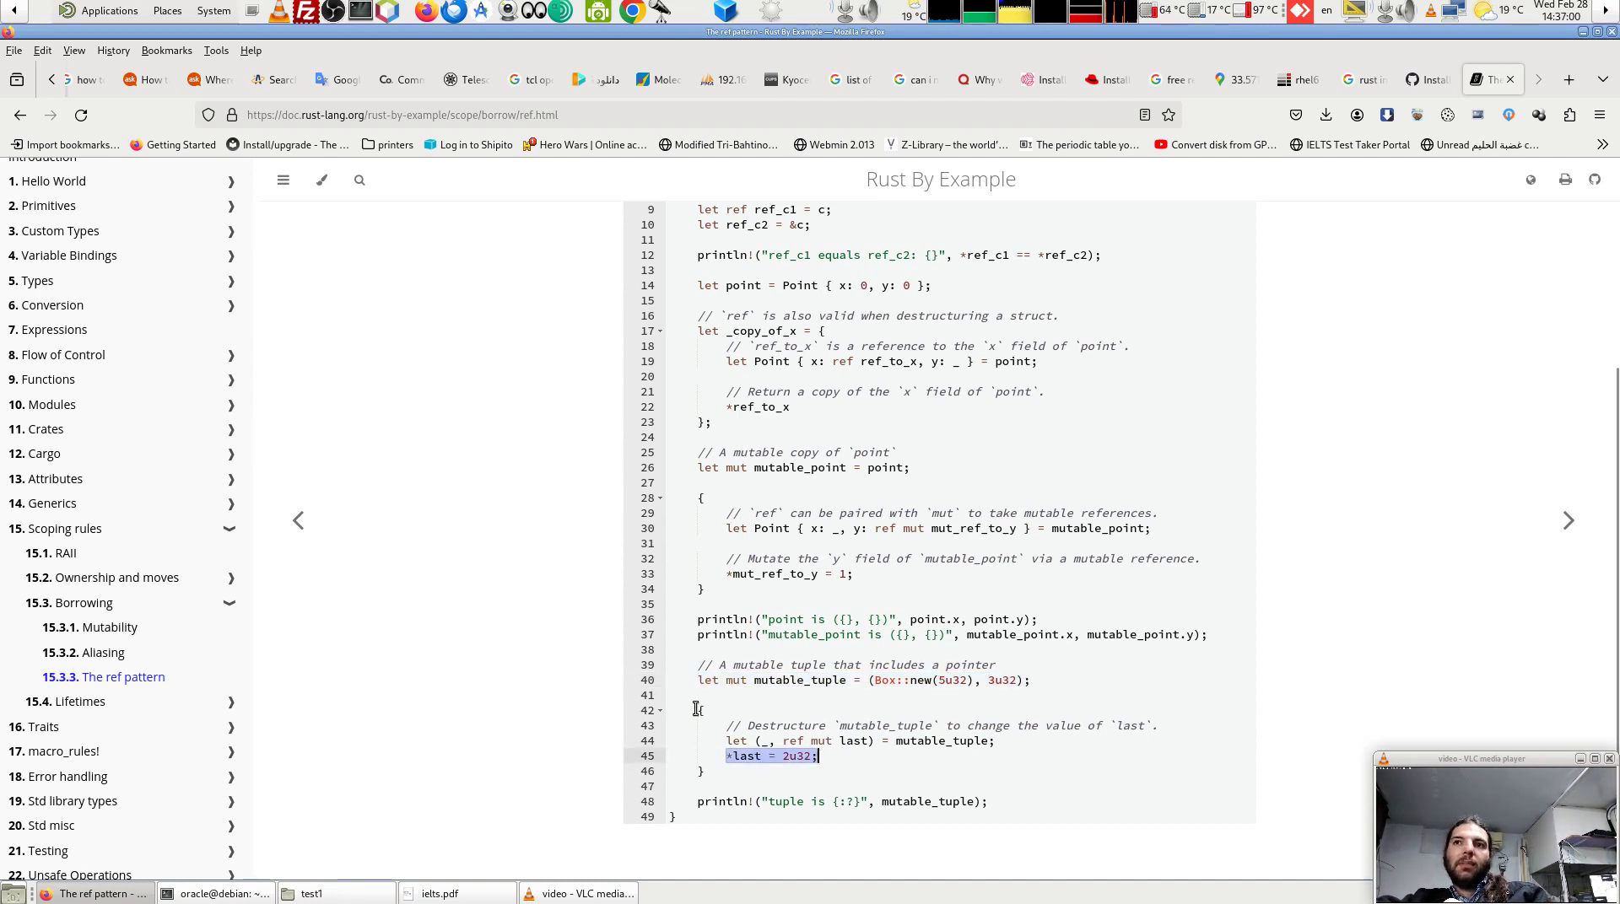
{"action": "left_click_drag", "start_coordinate": [697, 708], "coordinate": [705, 771]}
{"action": "left_click", "coordinate": [704, 771]}
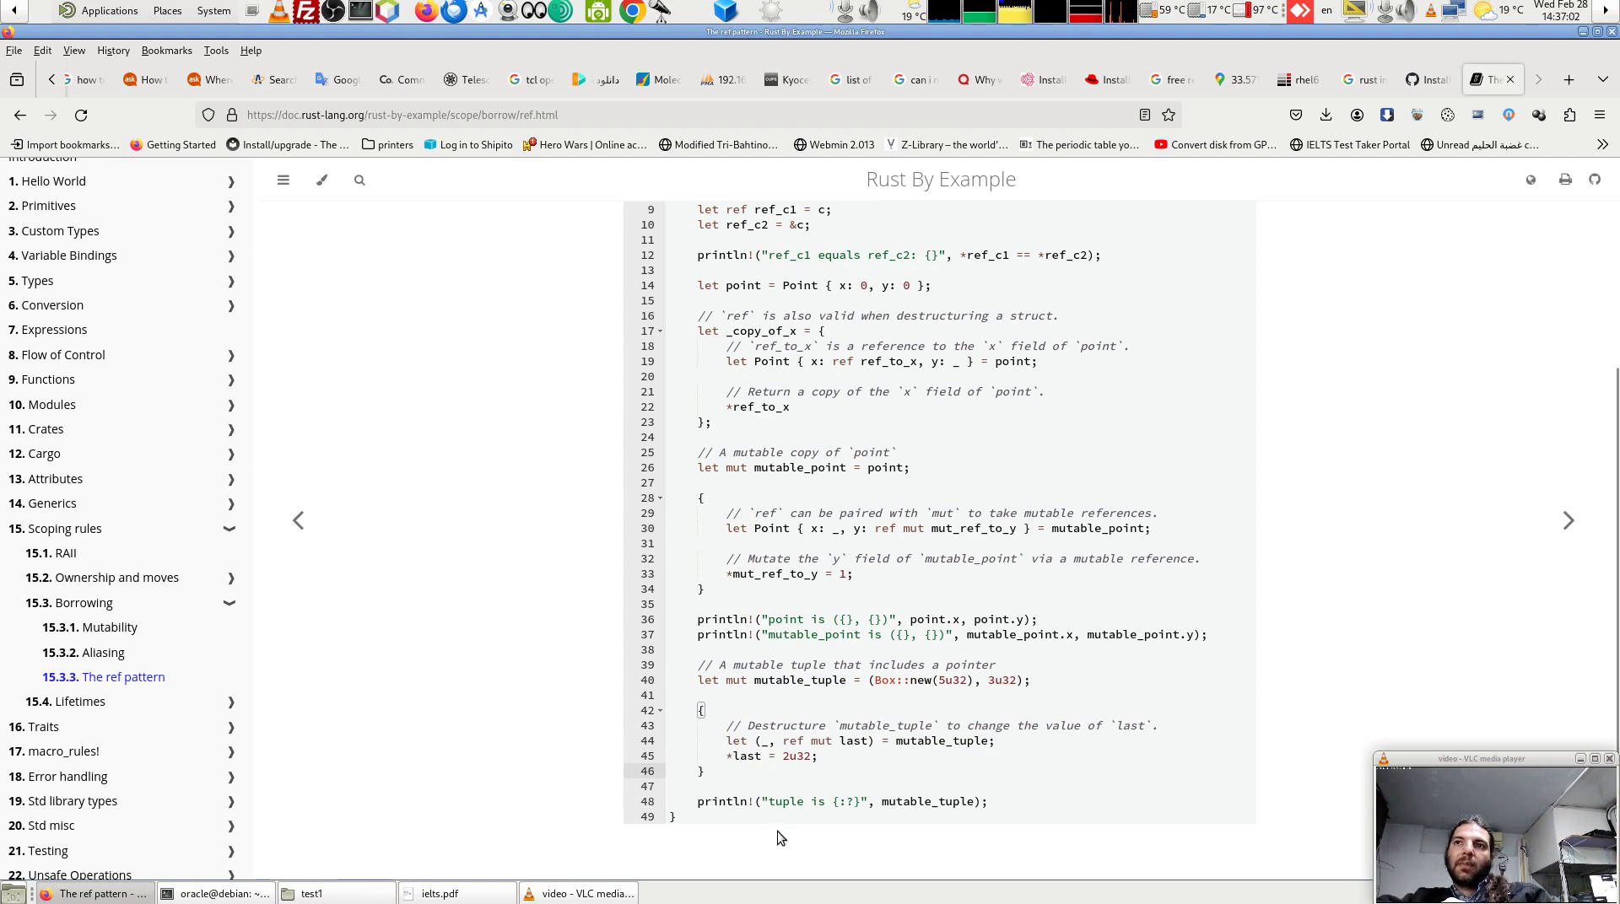
Run the ref pattern example with Ctrl+Enter and point out the 2 in 'tuple is (5, 2)'
{"action": "scroll", "coordinate": [1077, 620], "scroll_direction": "up", "scroll_amount": 5}
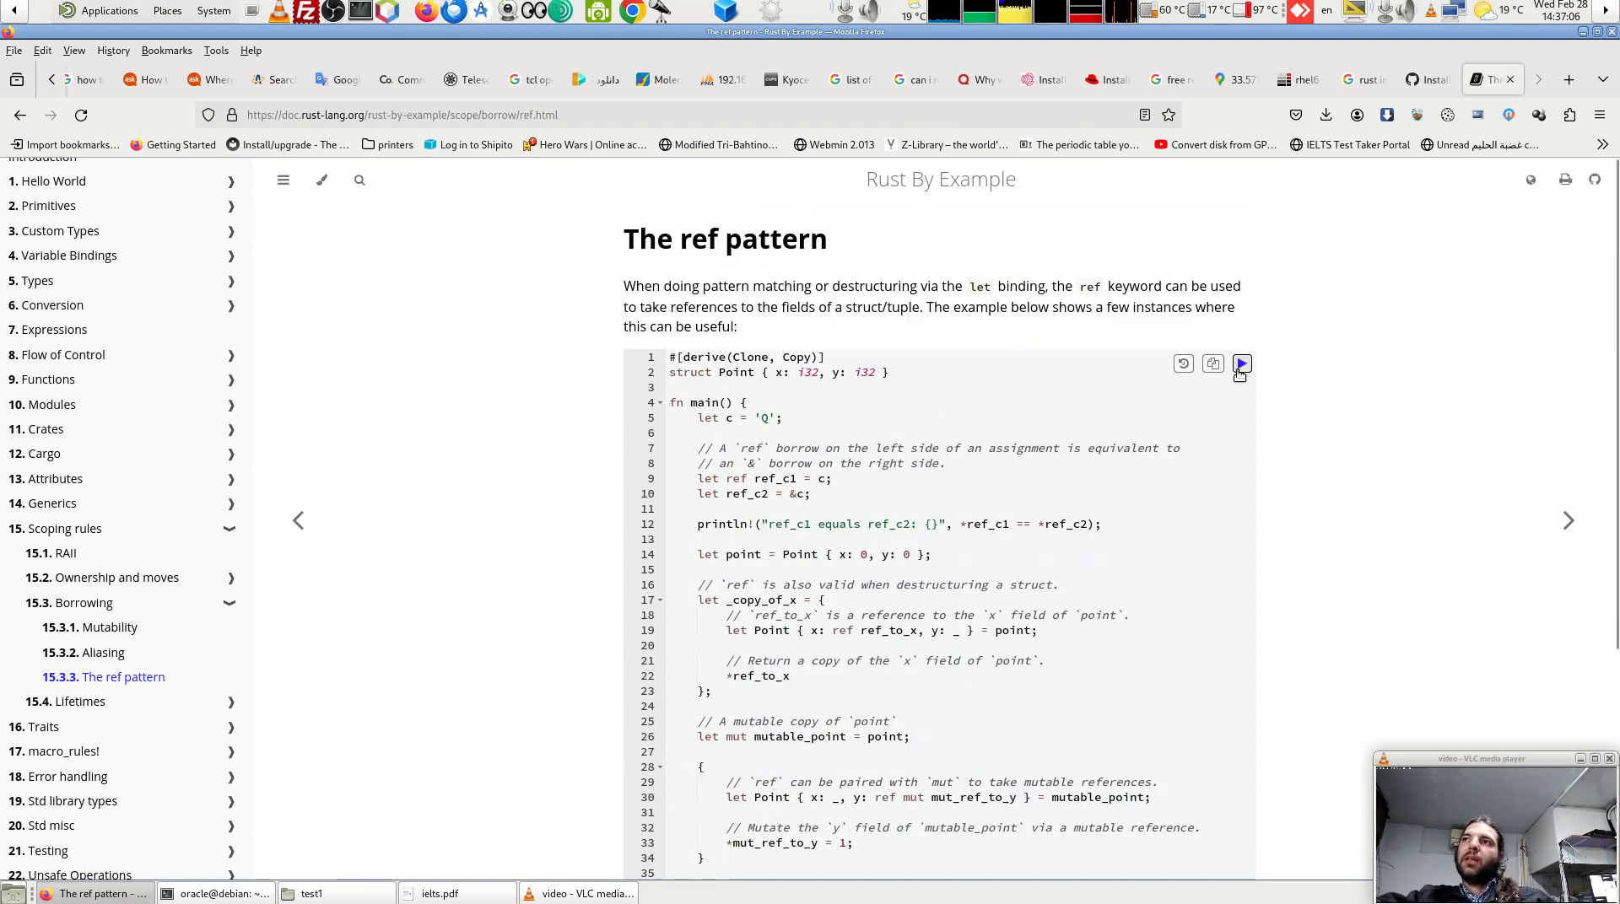
{"action": "key", "text": "ctrl+Return"}
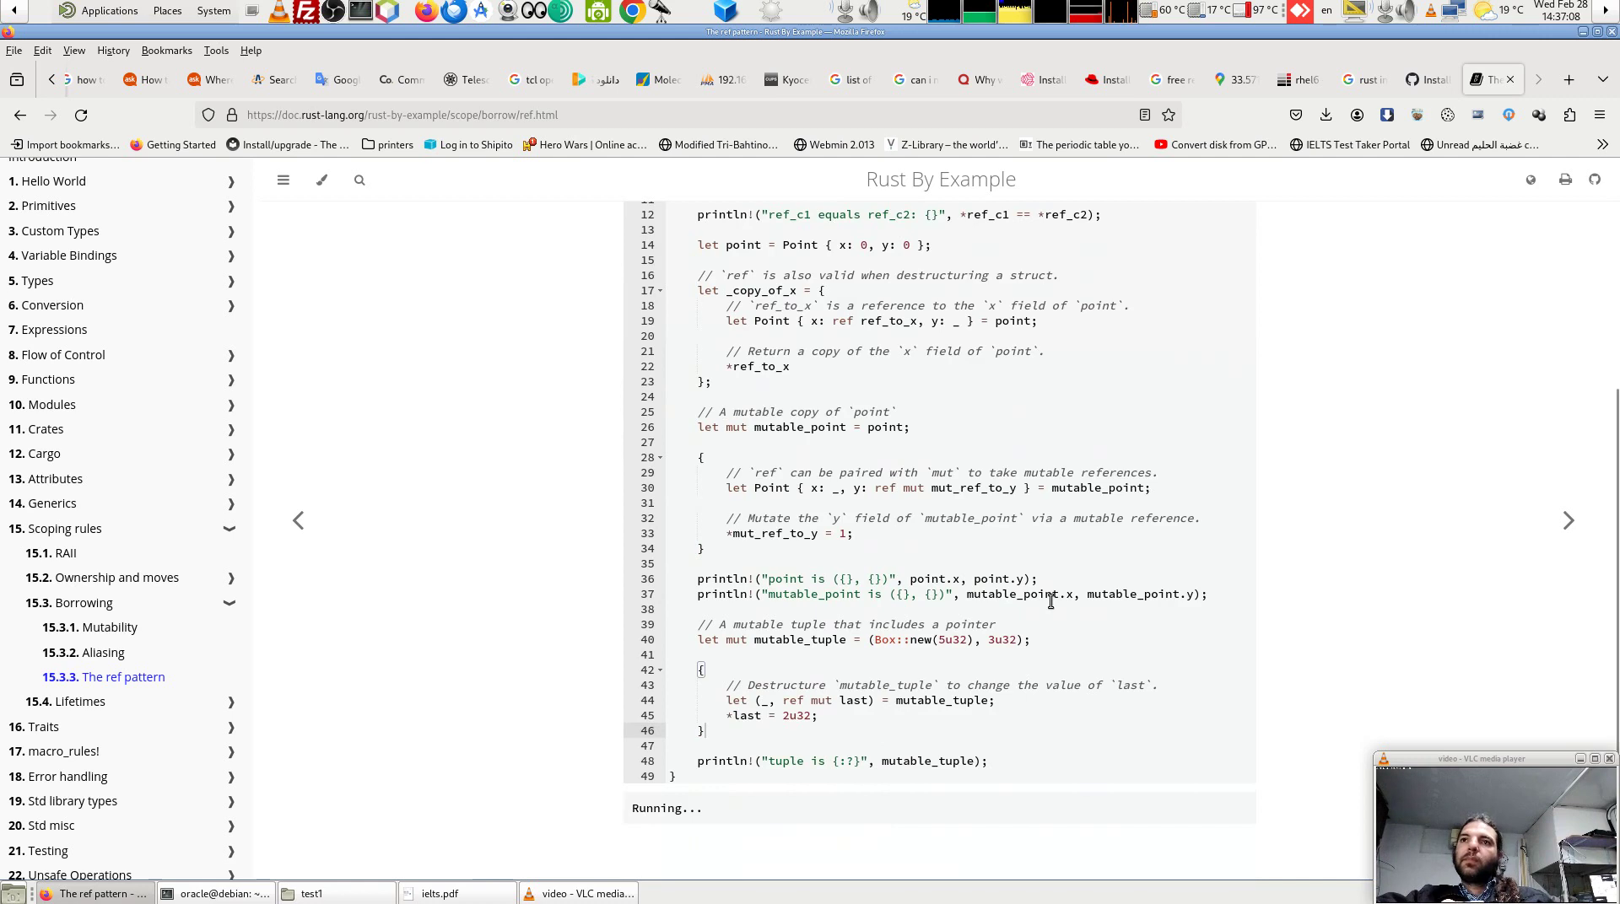
{"action": "scroll", "coordinate": [1050, 601], "scroll_direction": "down", "scroll_amount": 1}
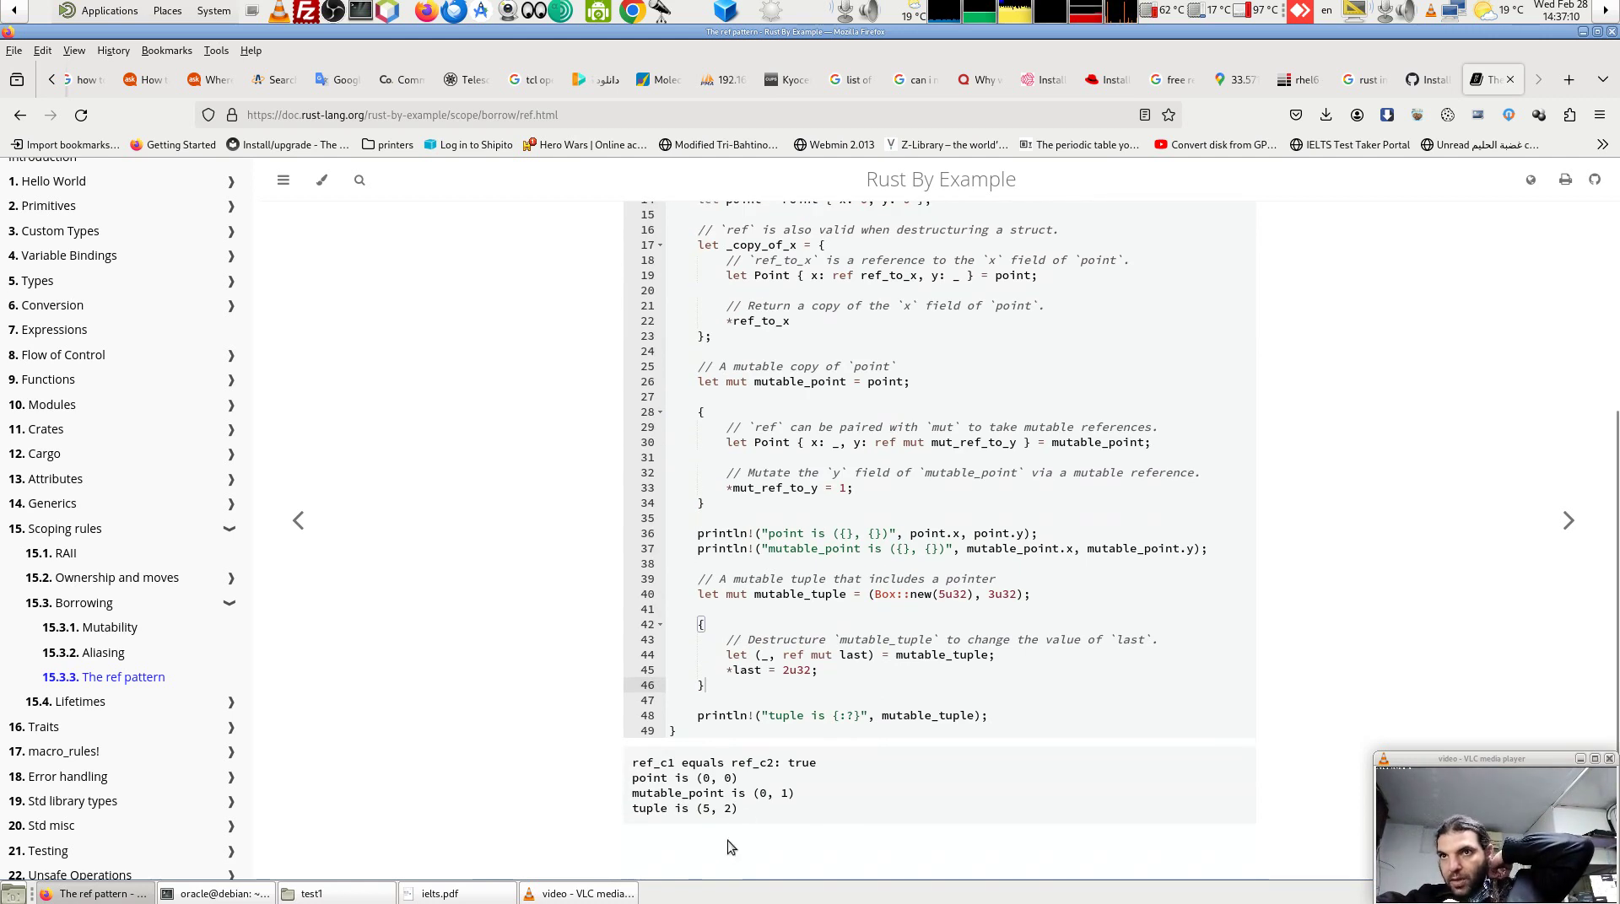
{"action": "double_click", "coordinate": [727, 808]}
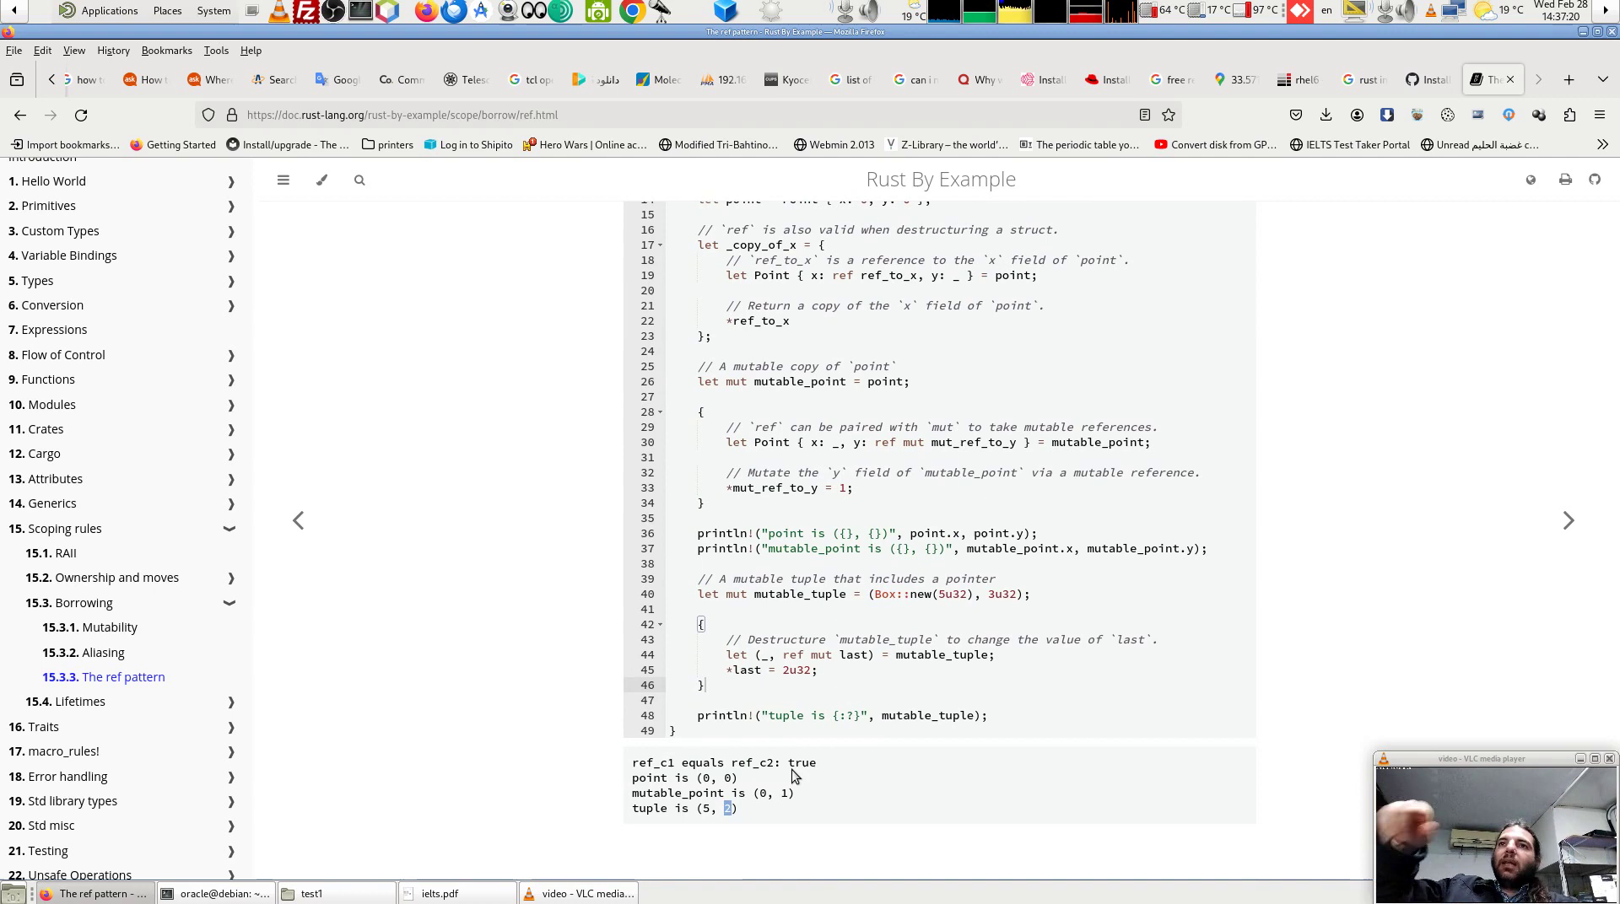
{"action": "left_click", "coordinate": [755, 594]}
Highlight mutable_tuple, its declaration and the destructuring block that sets last to 2u32
{"action": "left_click_drag", "start_coordinate": [762, 597], "coordinate": [847, 597]}
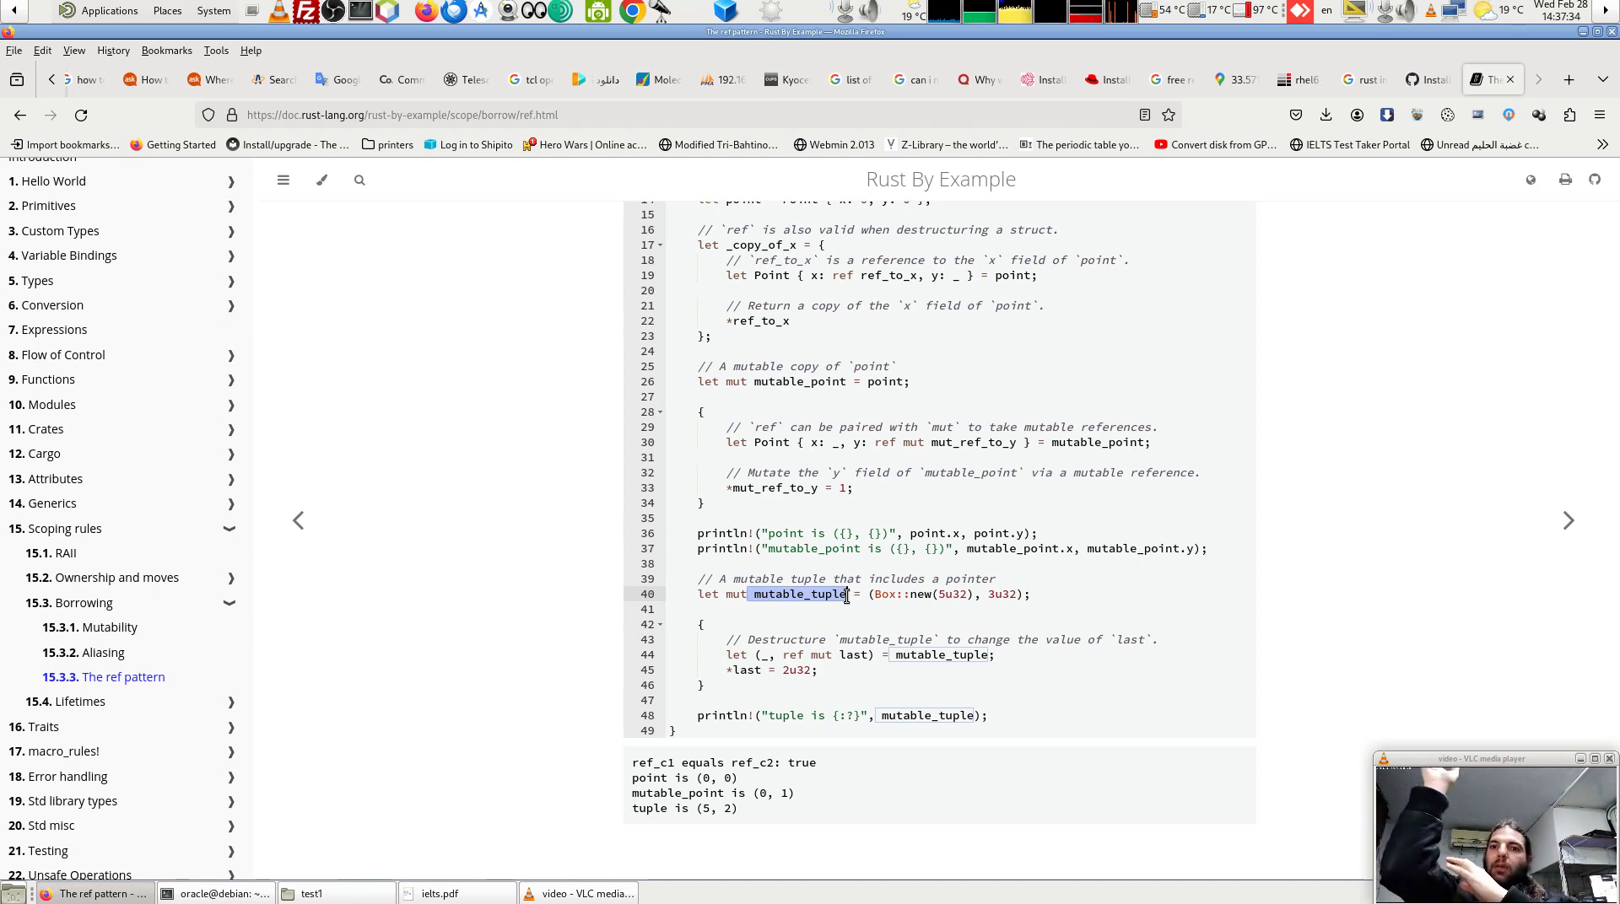
{"action": "left_click_drag", "start_coordinate": [820, 671], "coordinate": [708, 582]}
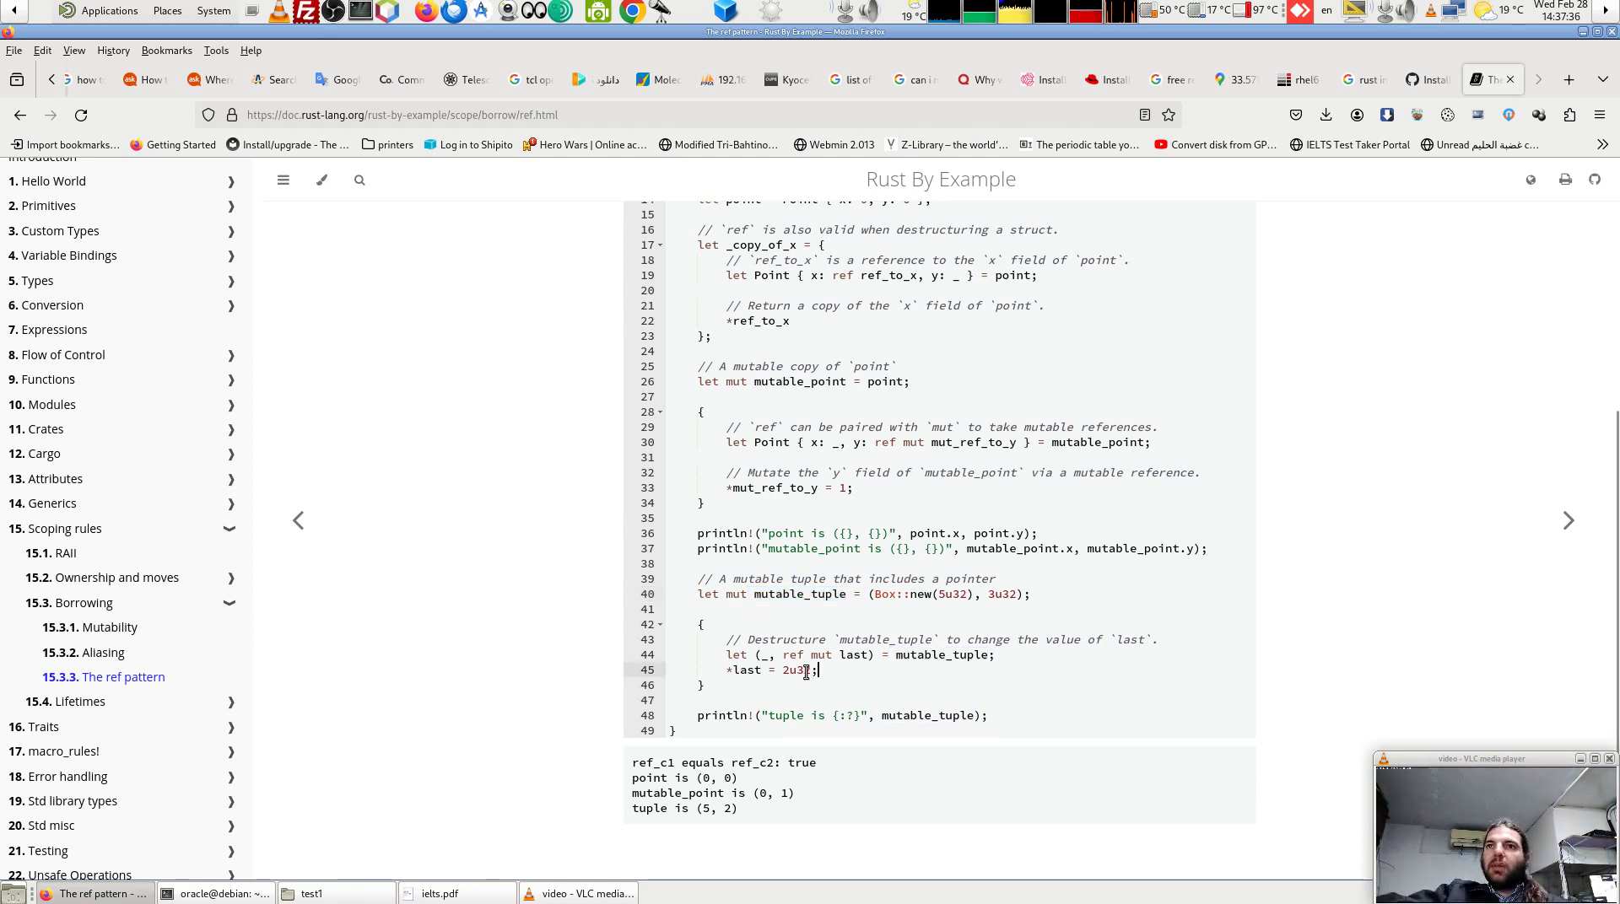
{"action": "left_click", "coordinate": [699, 681]}
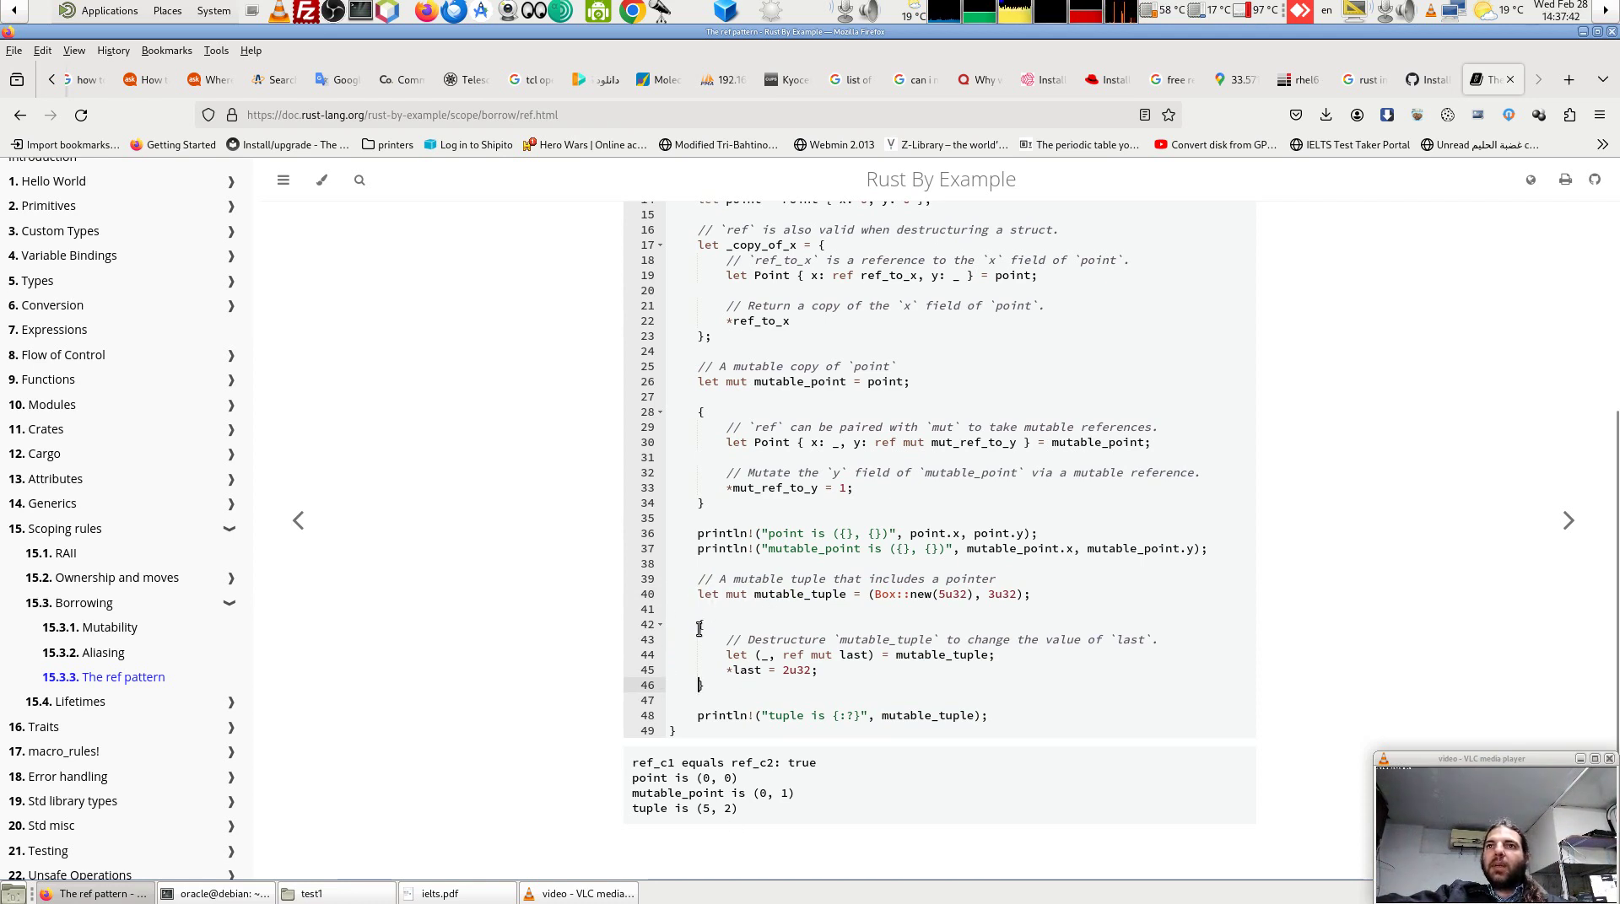
{"action": "left_click_drag", "start_coordinate": [699, 625], "coordinate": [705, 685]}
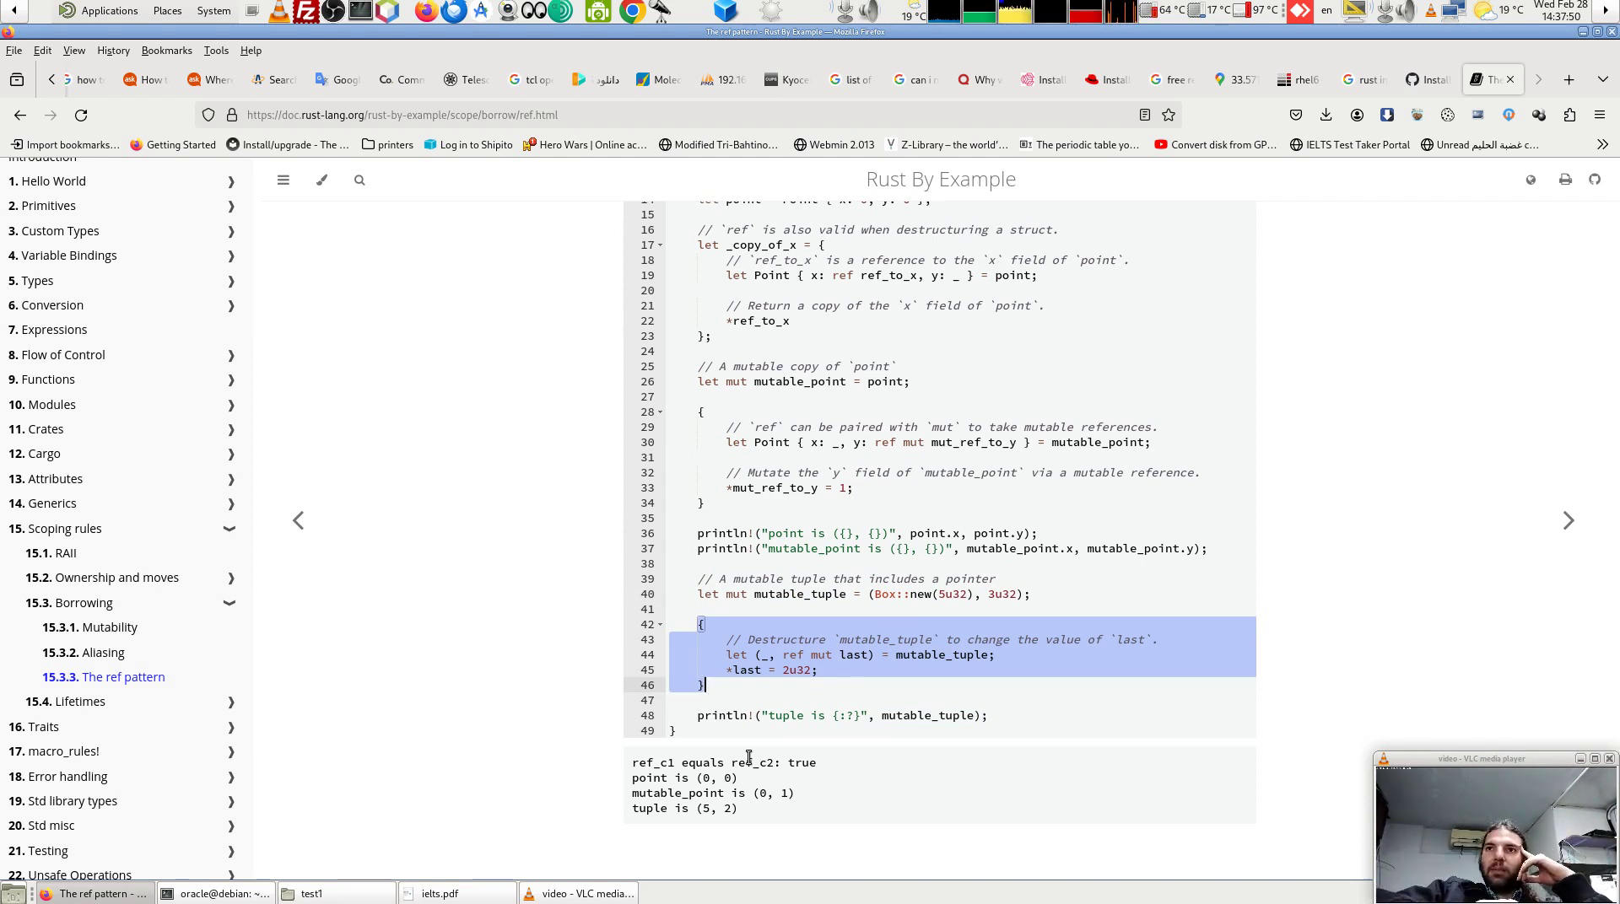
{"action": "left_click", "coordinate": [764, 685]}
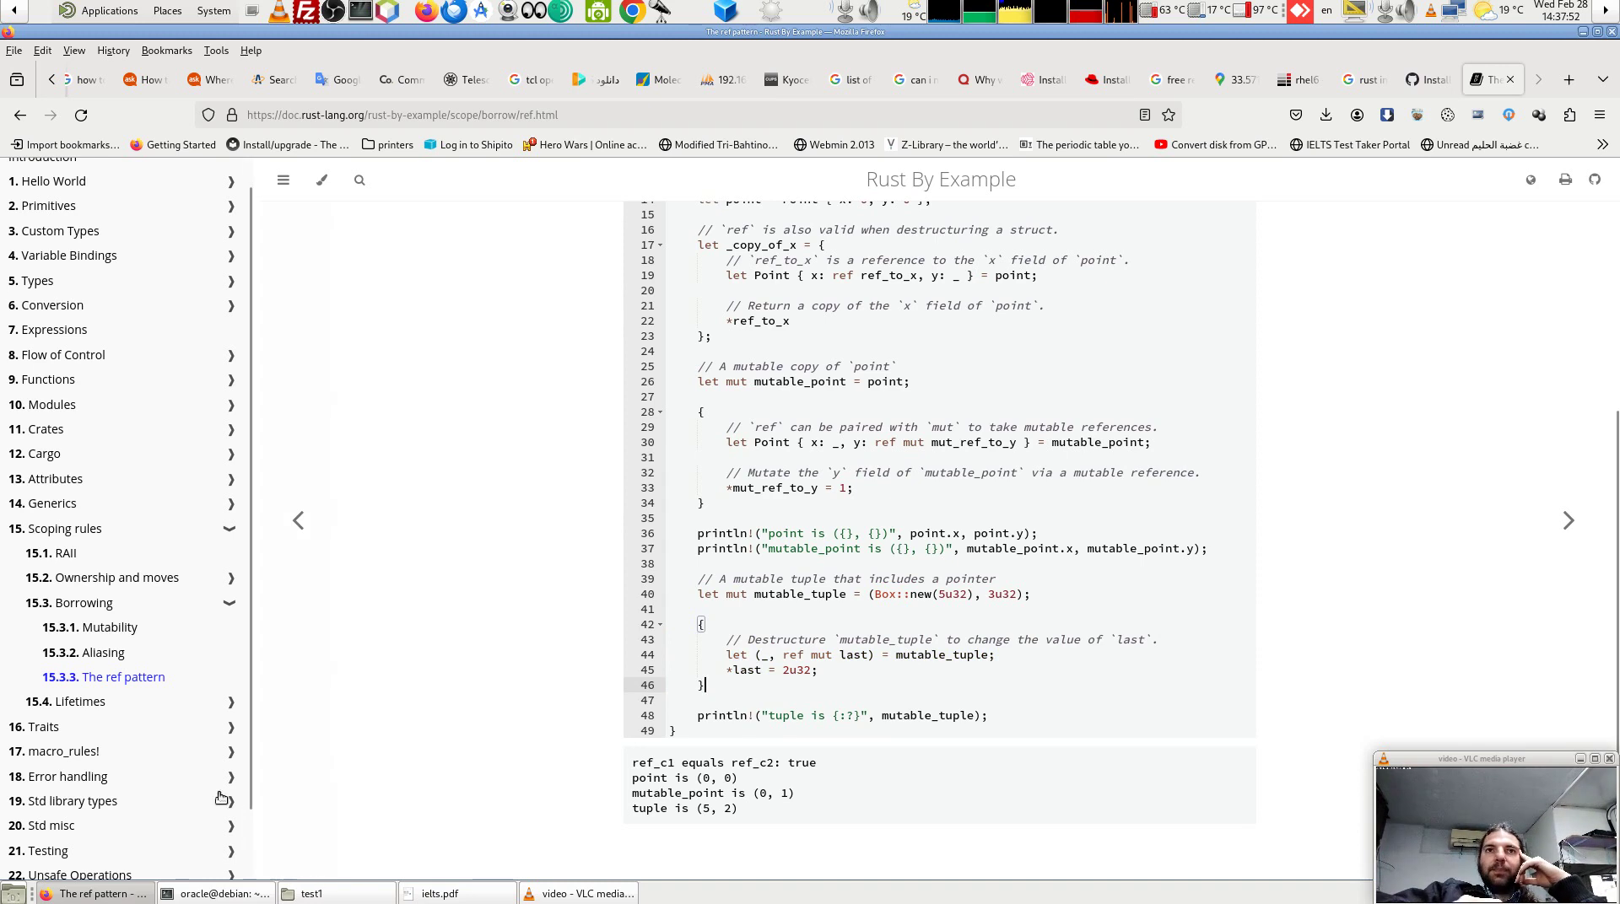
Open 15.4 Lifetimes, briefly visit 15.4.9 Elision, and return to Lifetimes
{"action": "left_click", "coordinate": [97, 710]}
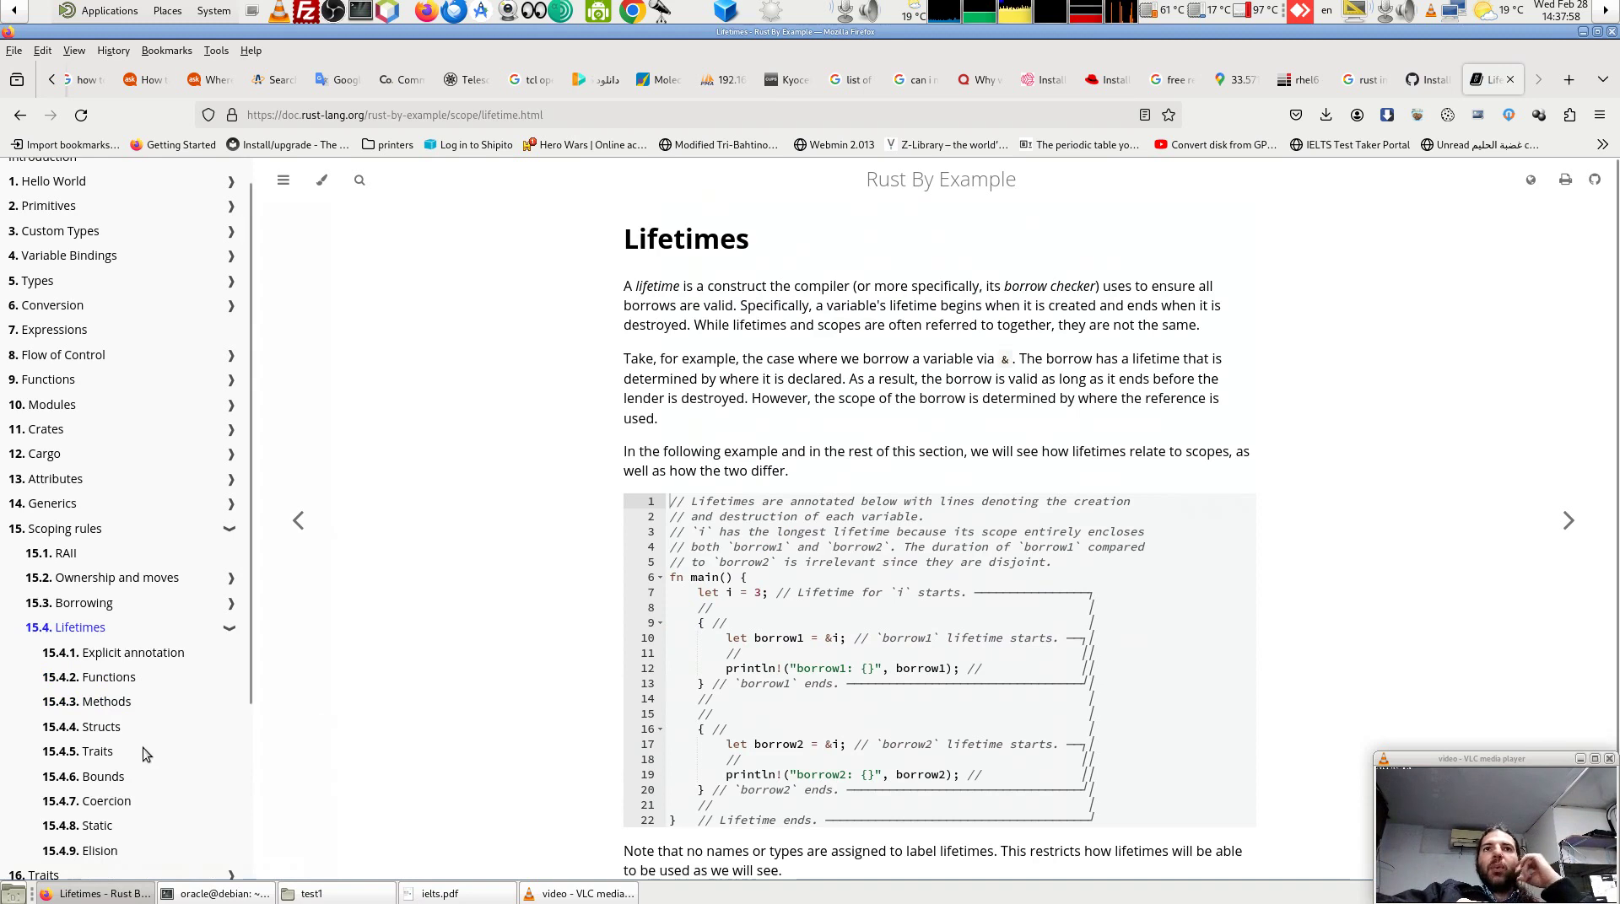
{"action": "scroll", "coordinate": [143, 753], "scroll_direction": "down", "scroll_amount": 5}
{"action": "scroll", "coordinate": [143, 753], "scroll_direction": "up", "scroll_amount": 4}
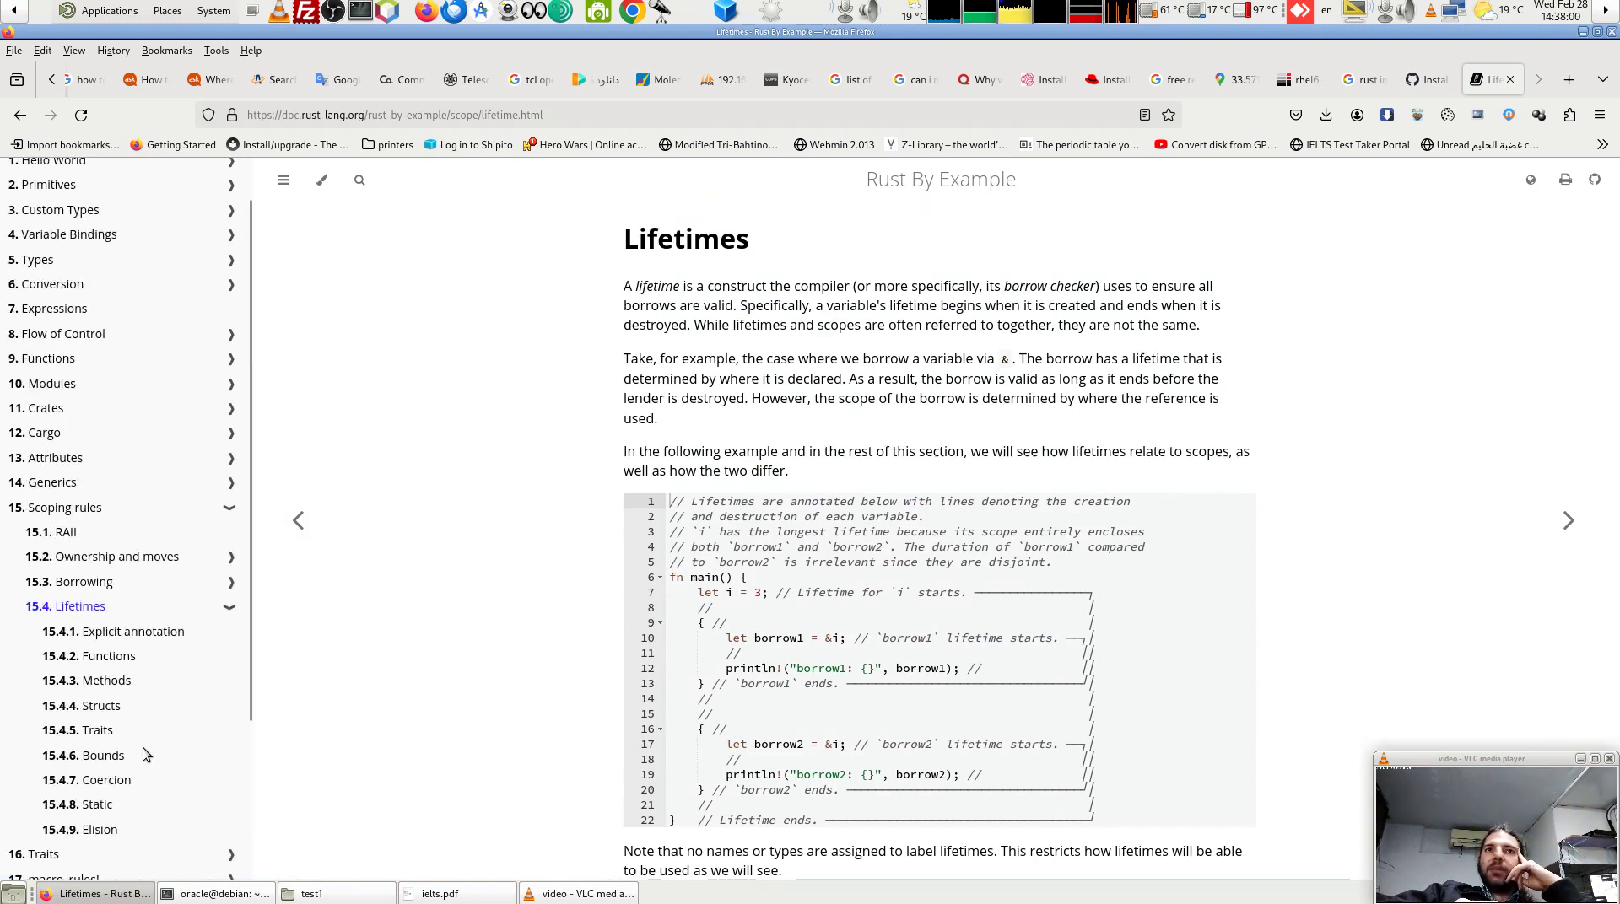
{"action": "left_click", "coordinate": [109, 832]}
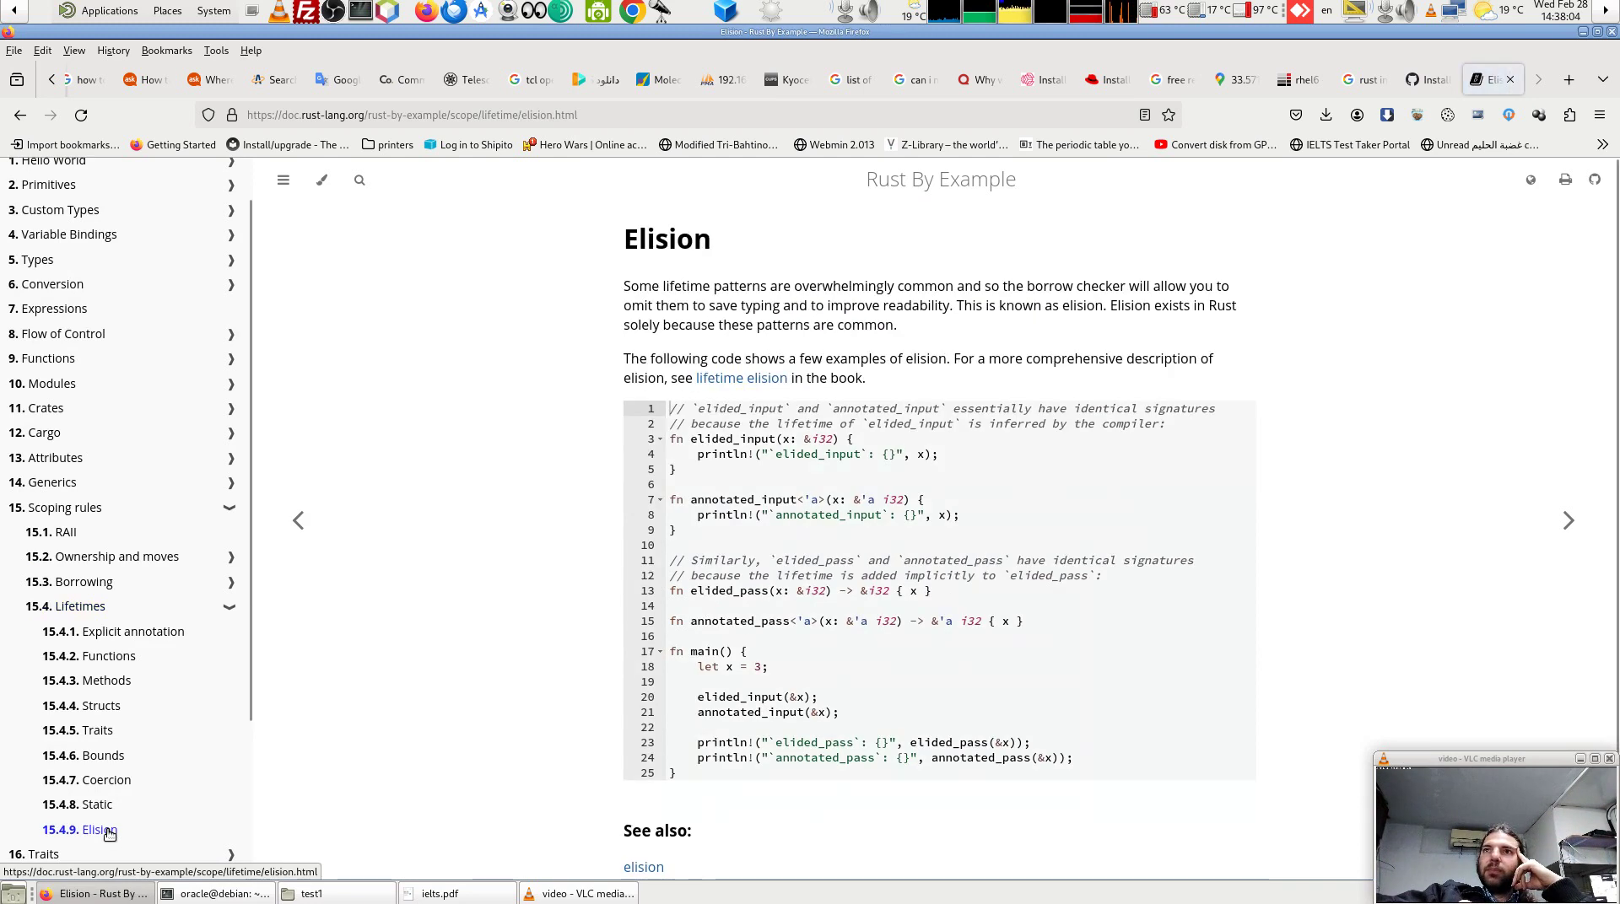
{"action": "left_click", "coordinate": [92, 611]}
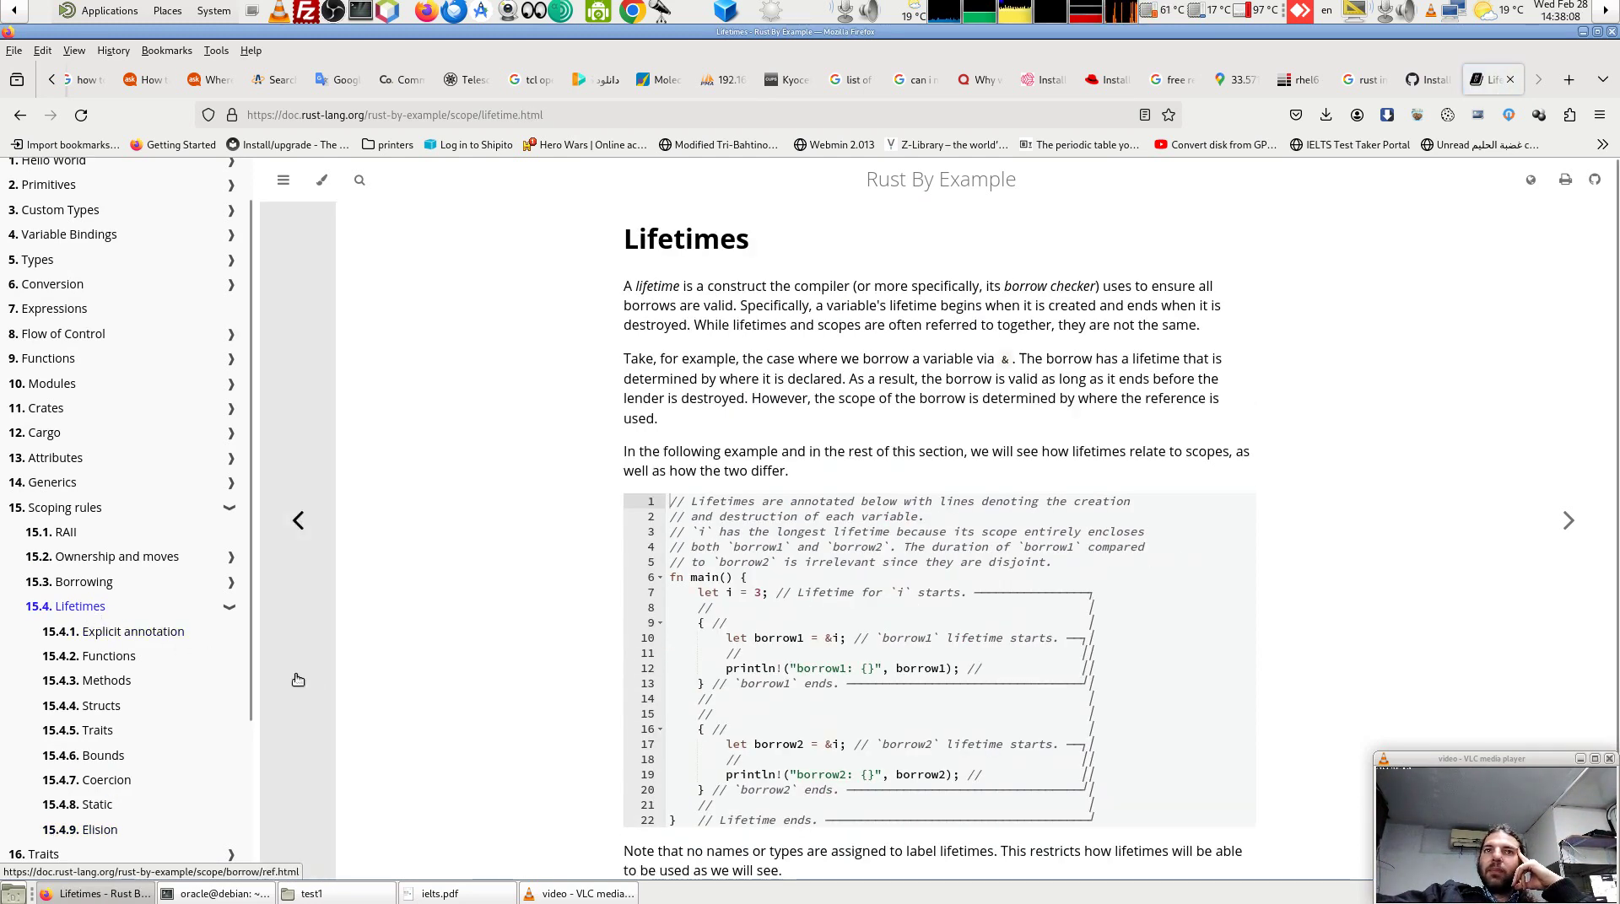
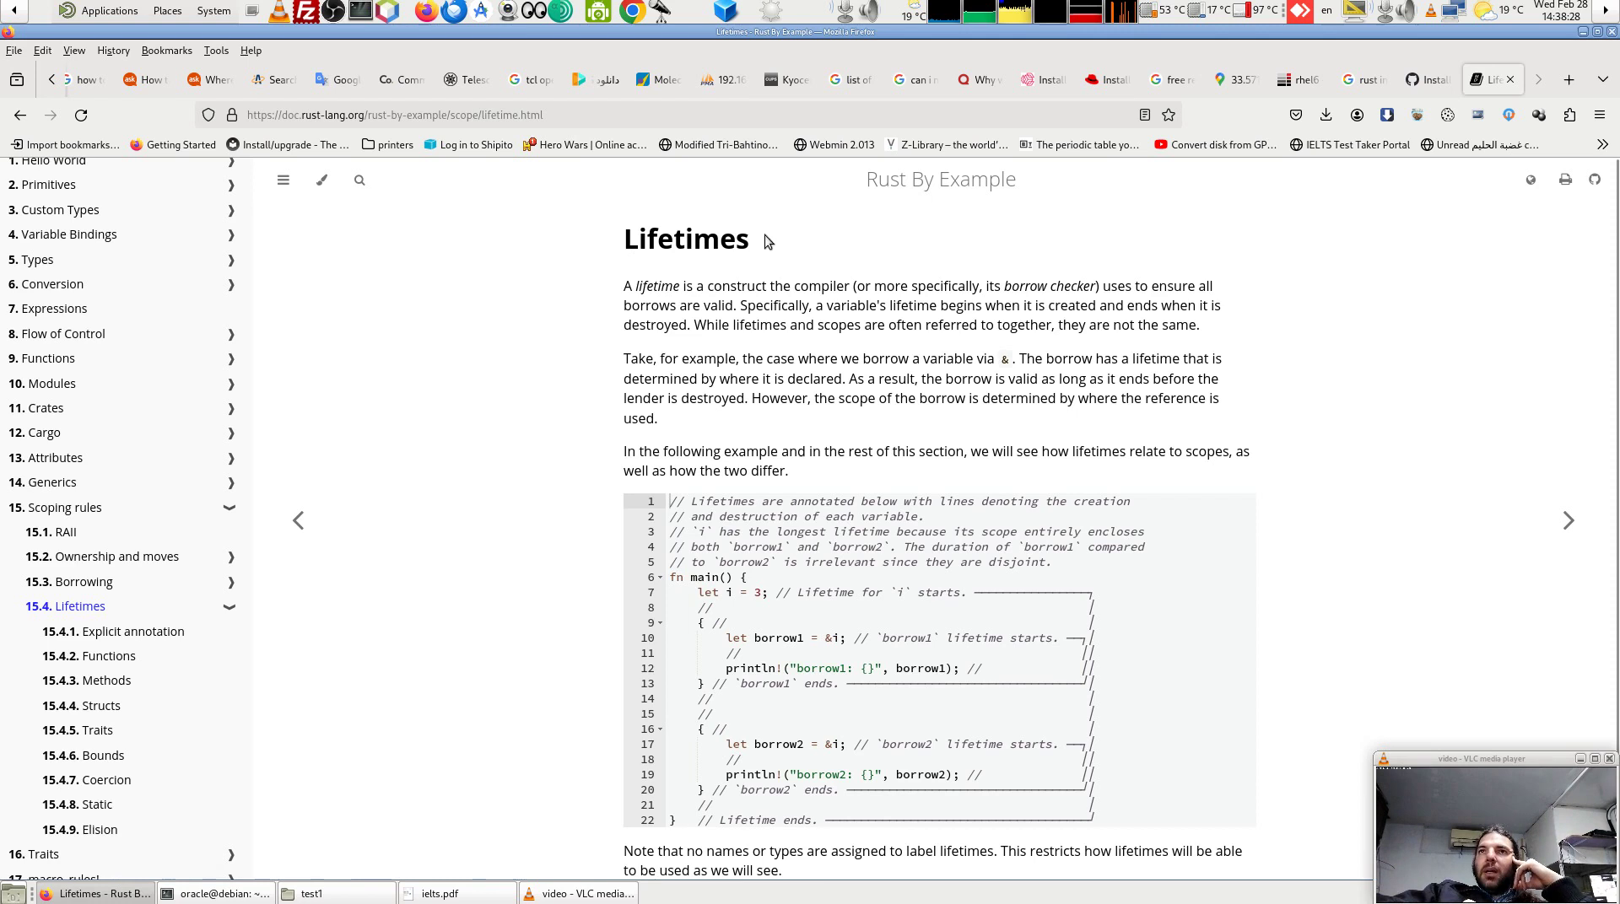
Highlight the Lifetimes heading, then 'A lifetime', then 'its borrow checker' in the intro
{"action": "left_click_drag", "start_coordinate": [747, 240], "coordinate": [624, 242]}
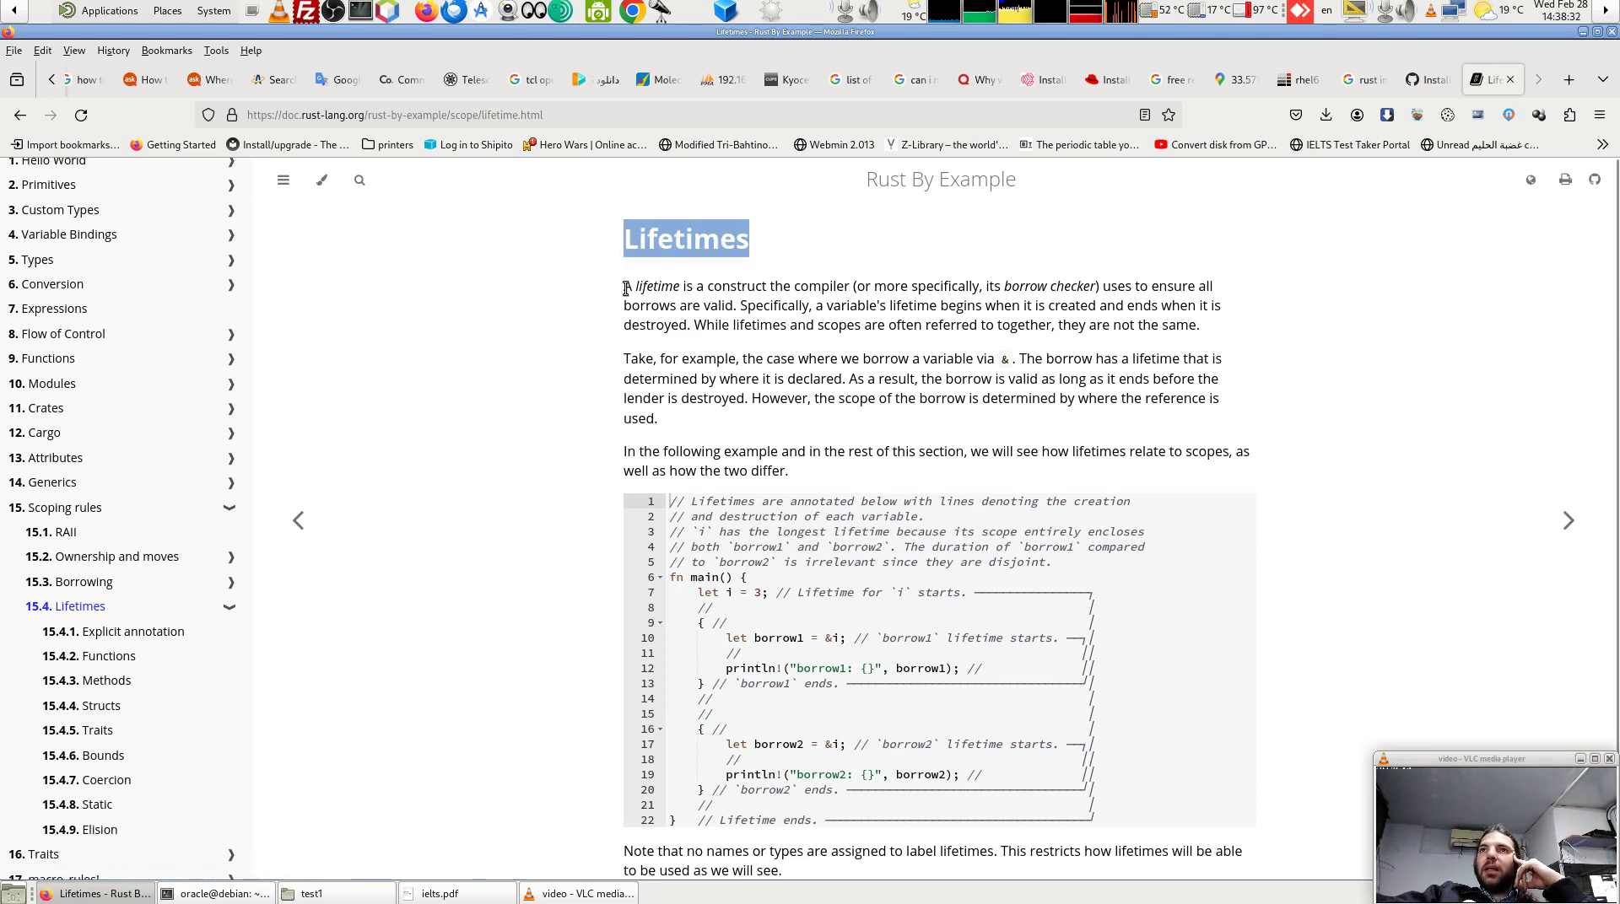
{"action": "left_click_drag", "start_coordinate": [625, 289], "coordinate": [682, 288]}
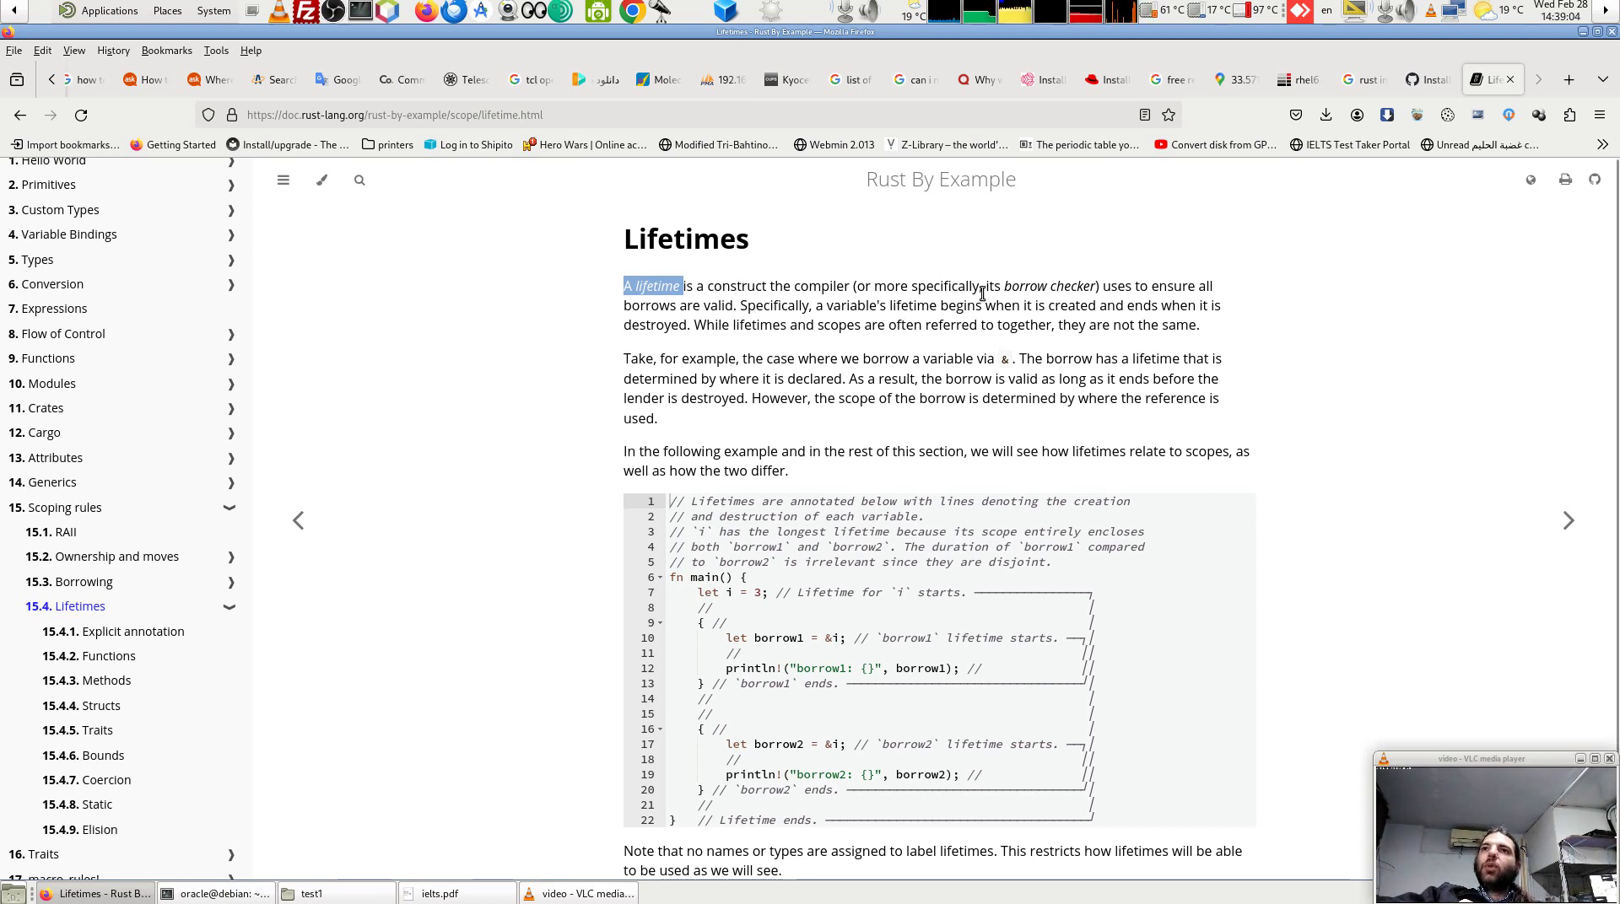
{"action": "left_click_drag", "start_coordinate": [990, 287], "coordinate": [1092, 288]}
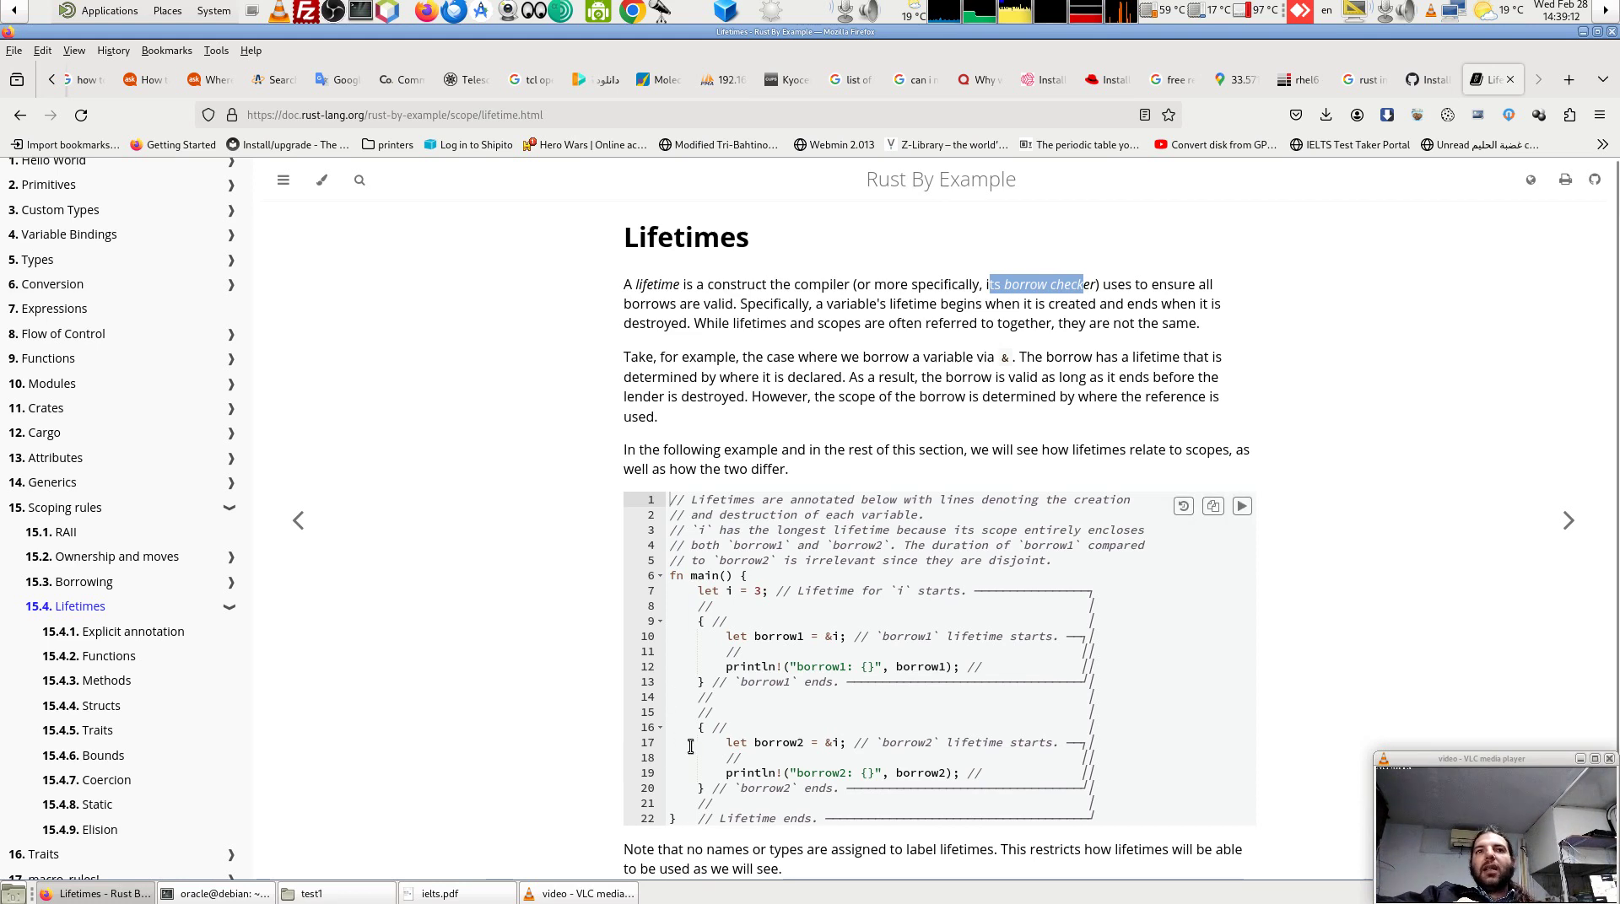
Highlight the sentence beginning 'Specifically' across its full line, then deselect it
{"action": "scroll", "coordinate": [695, 750], "scroll_direction": "down", "scroll_amount": 1}
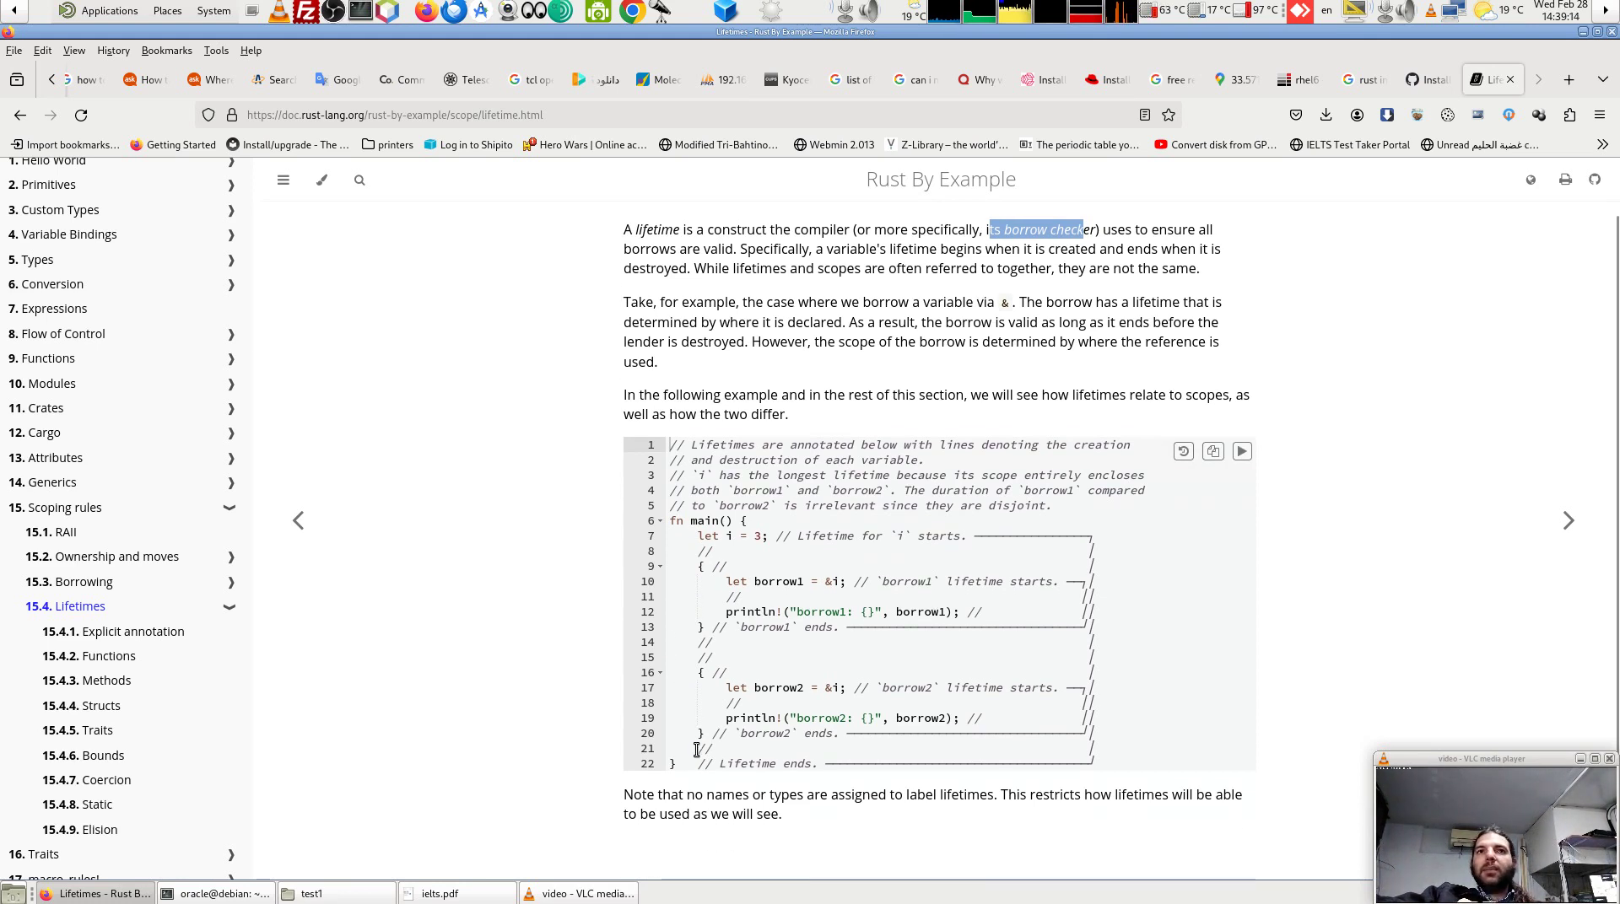
{"action": "scroll", "coordinate": [695, 750], "scroll_direction": "up", "scroll_amount": 1}
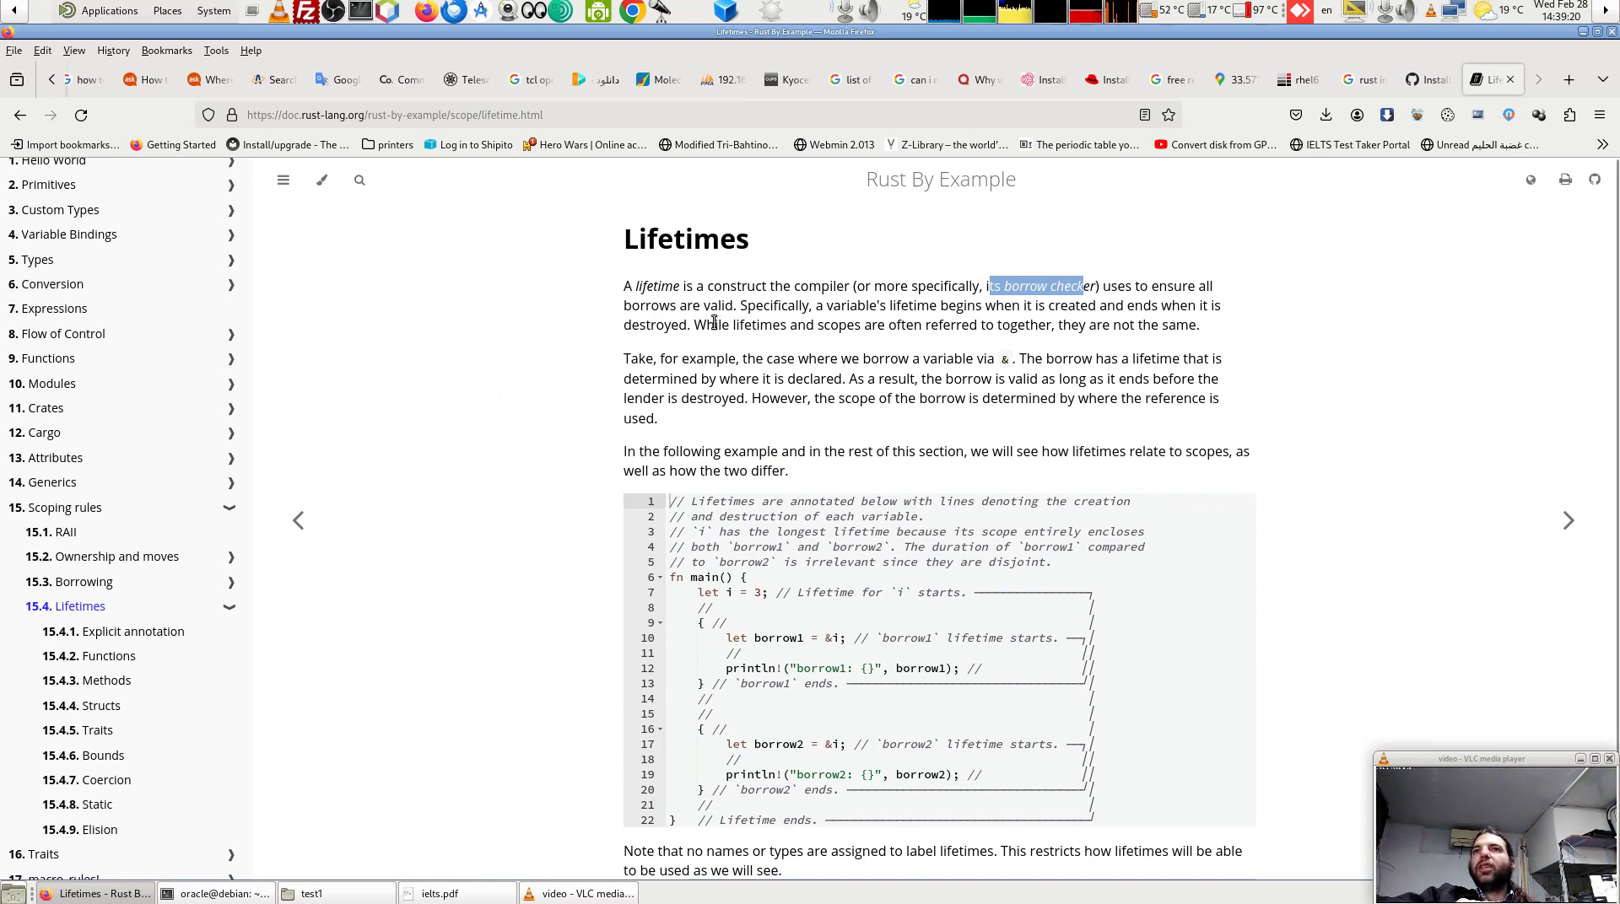
{"action": "left_click_drag", "start_coordinate": [738, 305], "coordinate": [920, 305]}
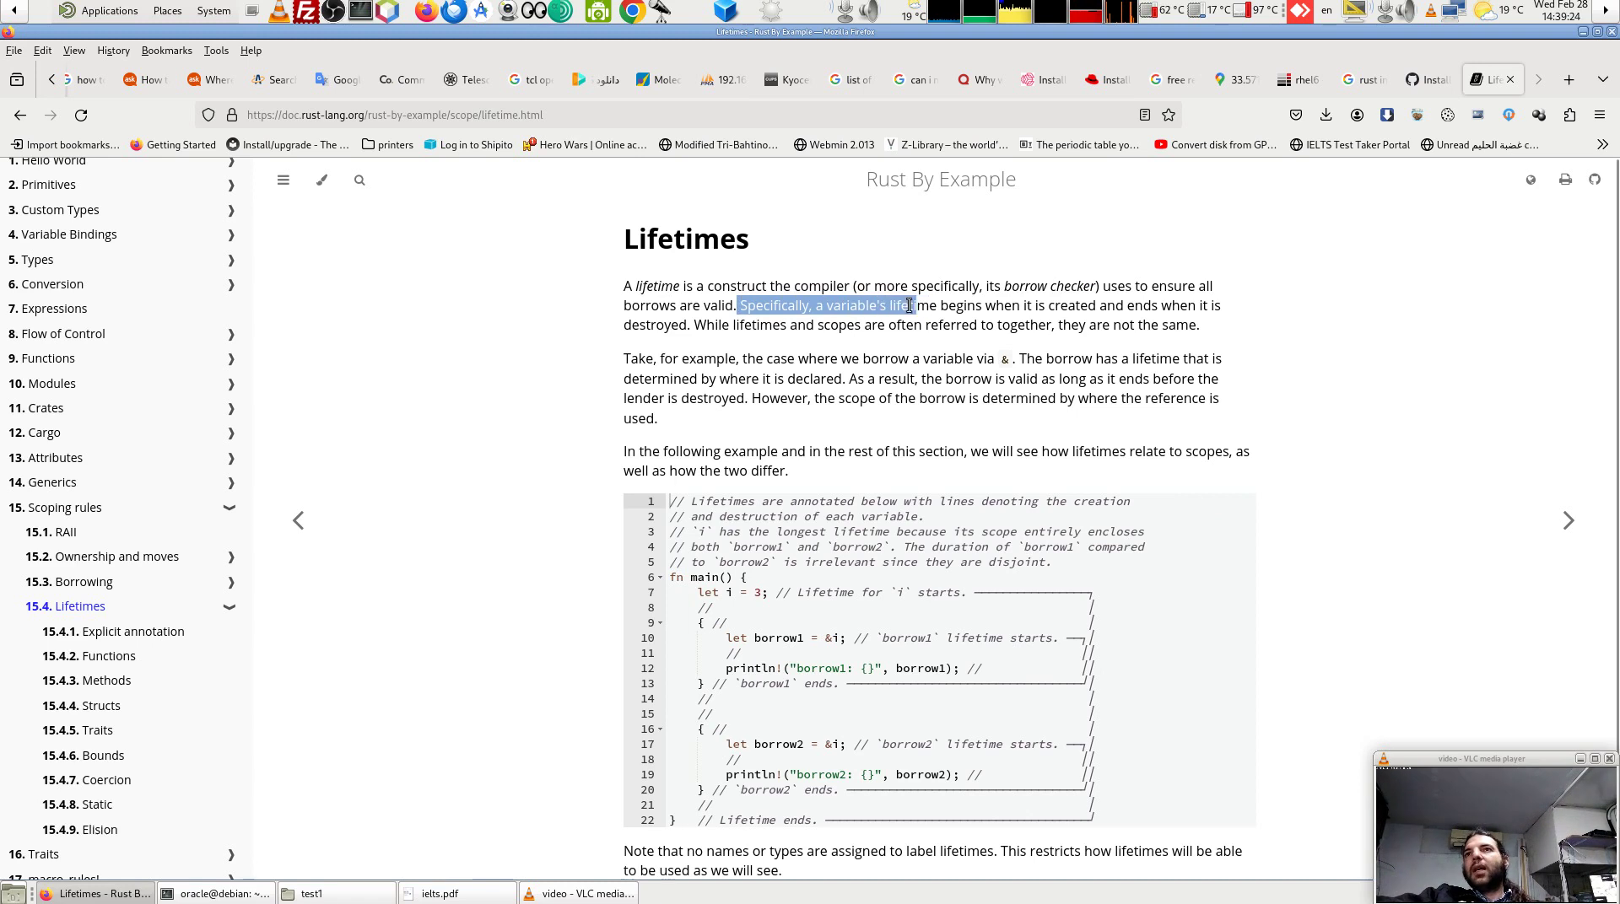
{"action": "left_click_drag", "start_coordinate": [920, 306], "coordinate": [1092, 301]}
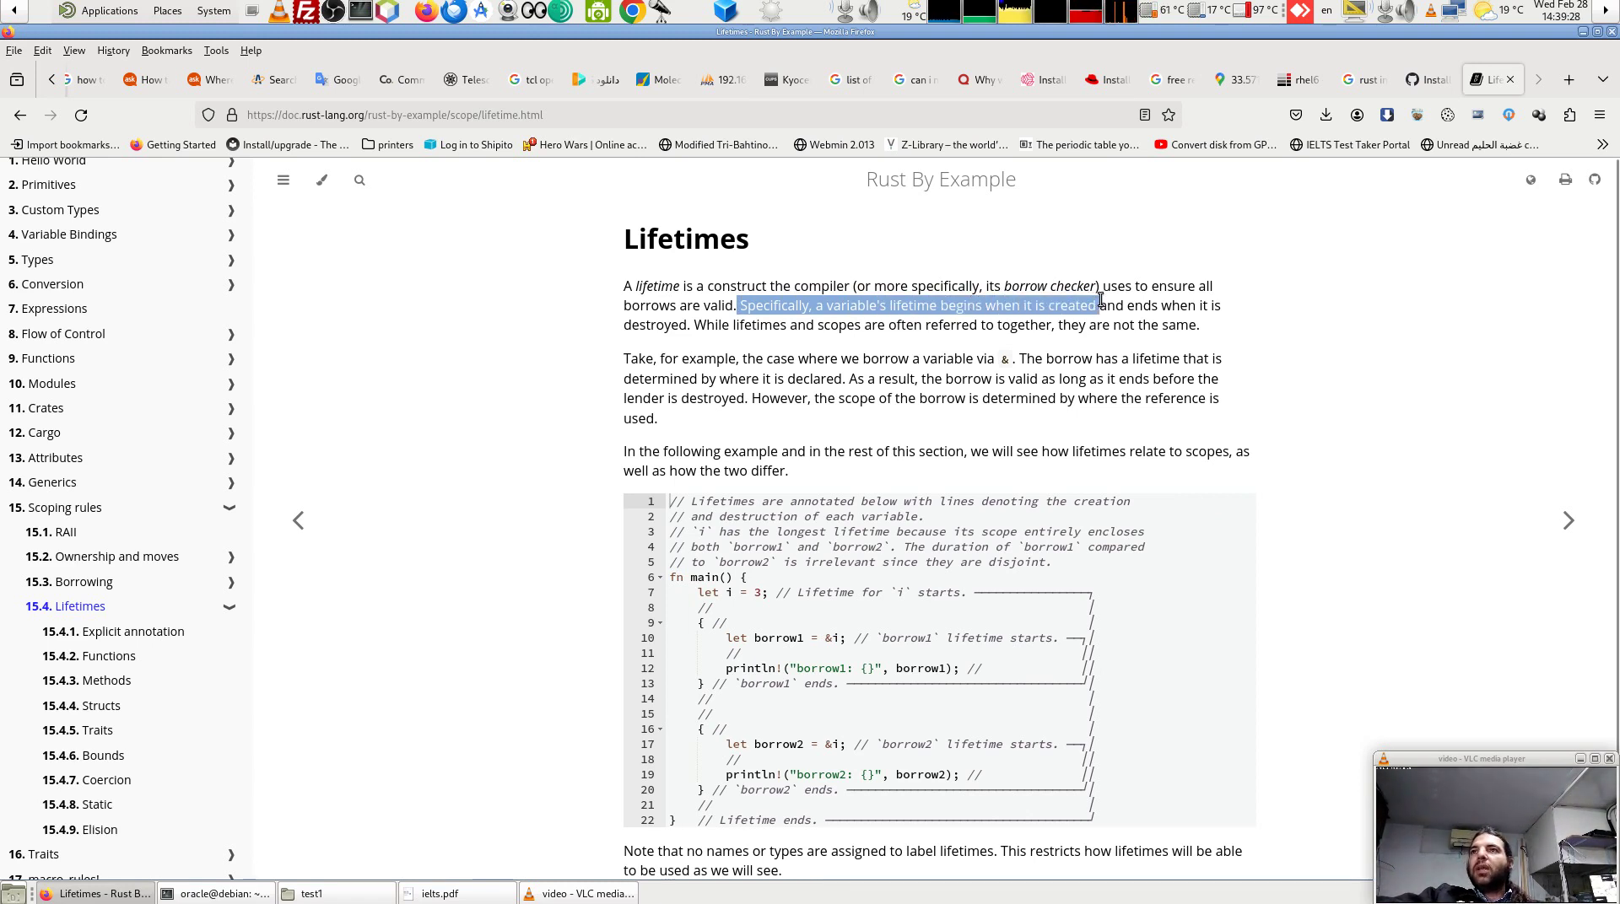
{"action": "left_click_drag", "start_coordinate": [1100, 302], "coordinate": [1238, 314]}
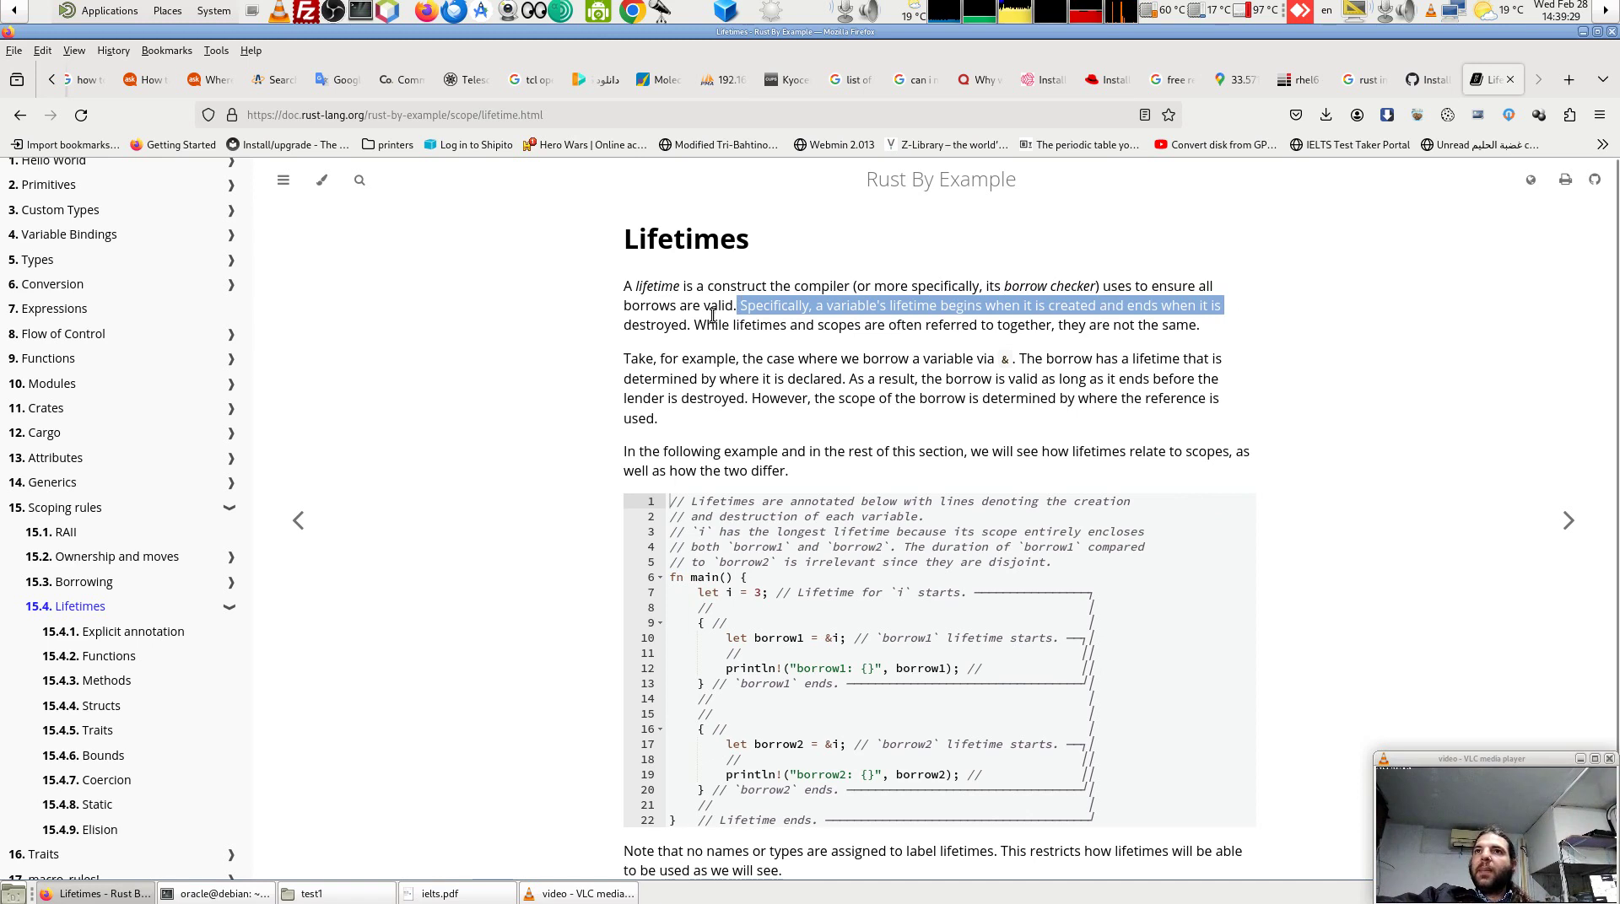
{"action": "left_click", "coordinate": [655, 329]}
Highlight the 'While' sentence on how lifetimes and scopes differ, then deselect it
{"action": "left_click_drag", "start_coordinate": [694, 326], "coordinate": [810, 323]}
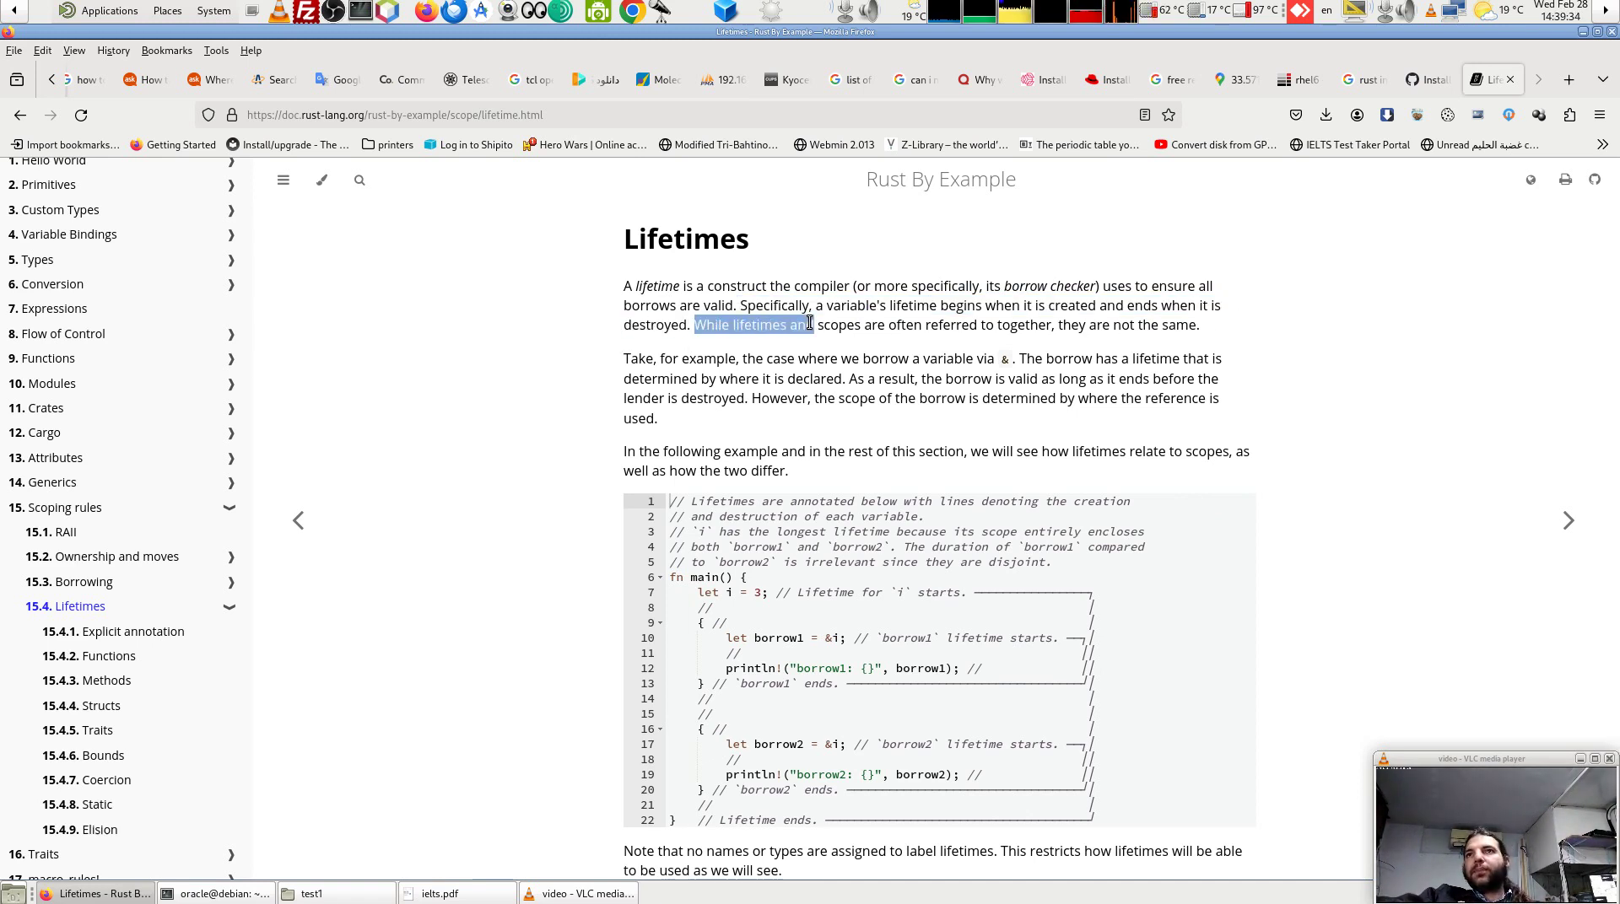
{"action": "left_click", "coordinate": [813, 372]}
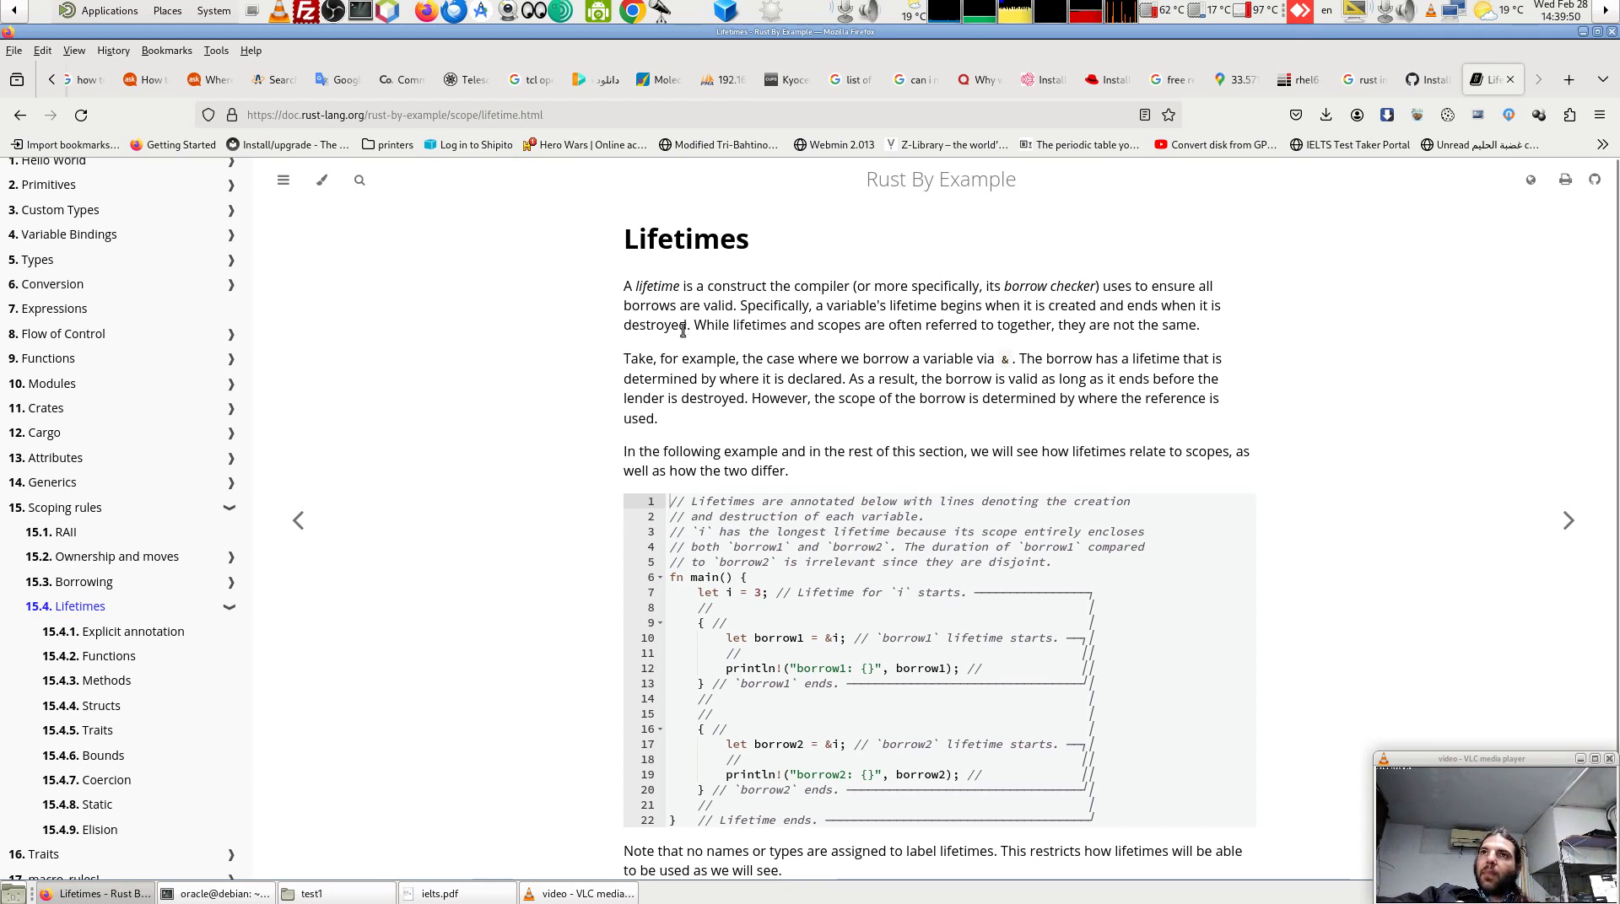
{"action": "left_click_drag", "start_coordinate": [692, 328], "coordinate": [1059, 326]}
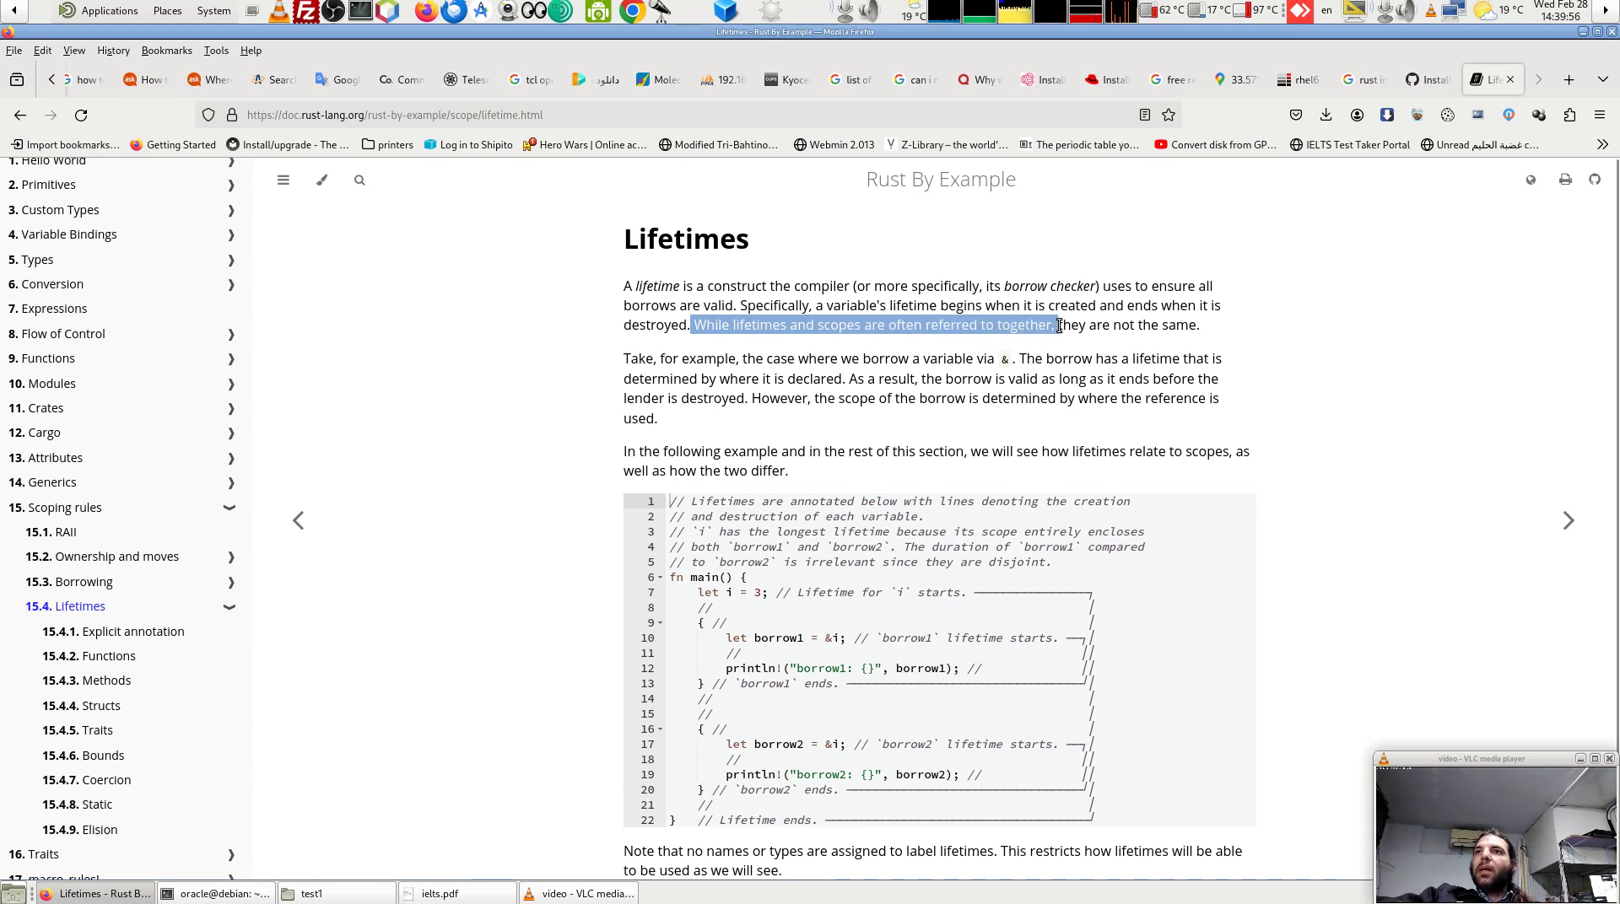
{"action": "left_click", "coordinate": [961, 349]}
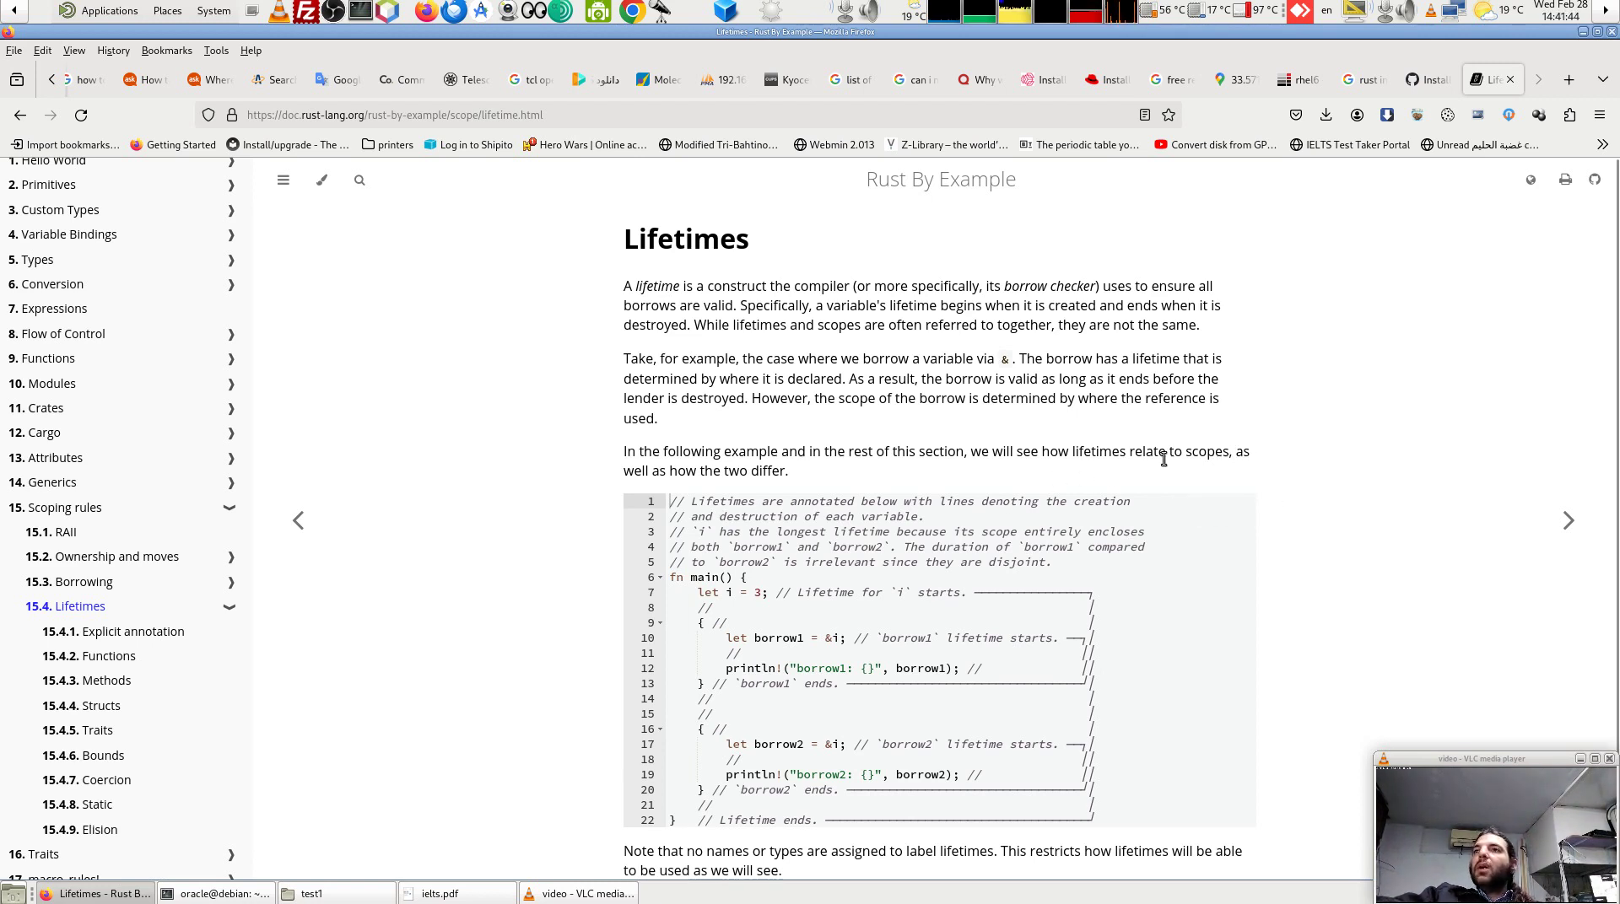
Highlight 'how the two differ' and place the cursor at the end of code line 6
{"action": "left_click_drag", "start_coordinate": [667, 475], "coordinate": [787, 467]}
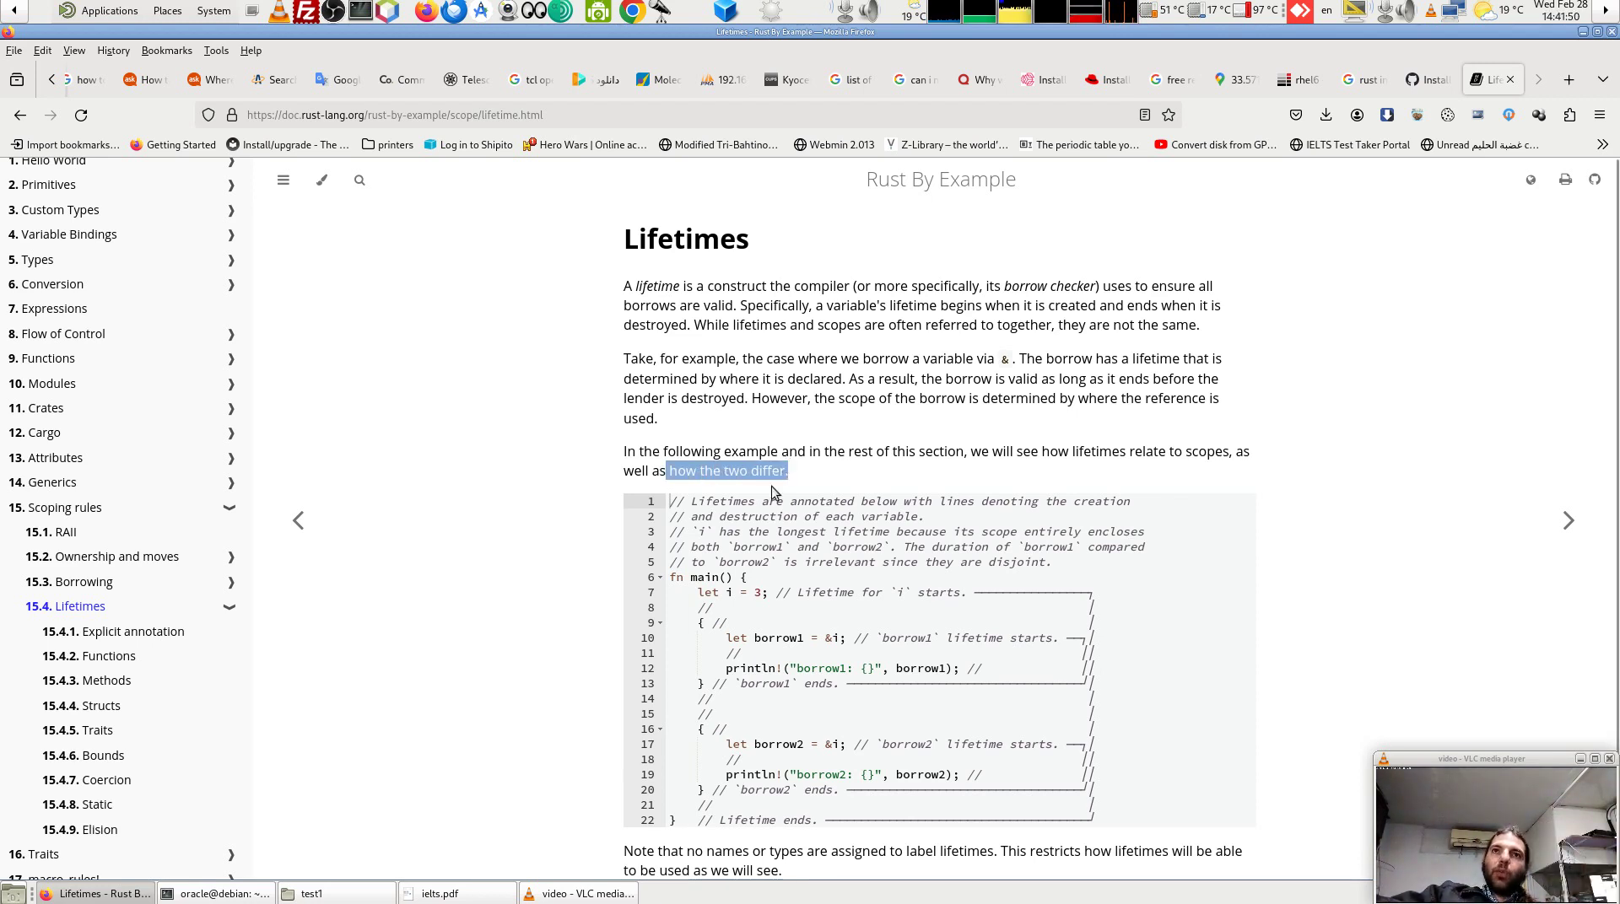
{"action": "left_click", "coordinate": [802, 577]}
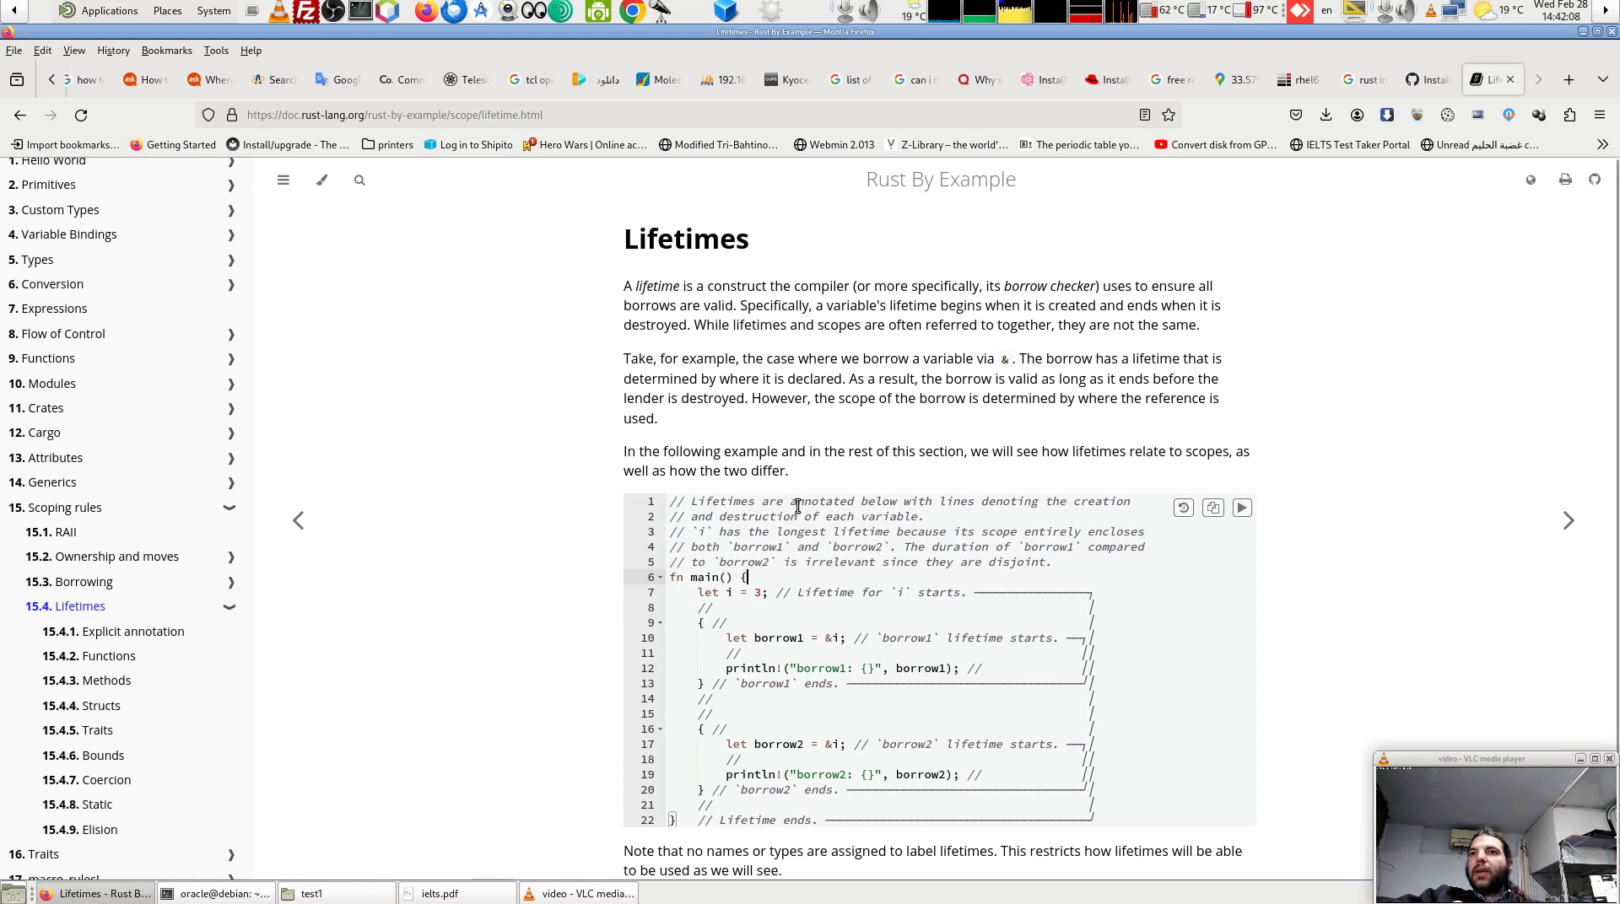
{"action": "mouse_move", "coordinate": [939, 660]}
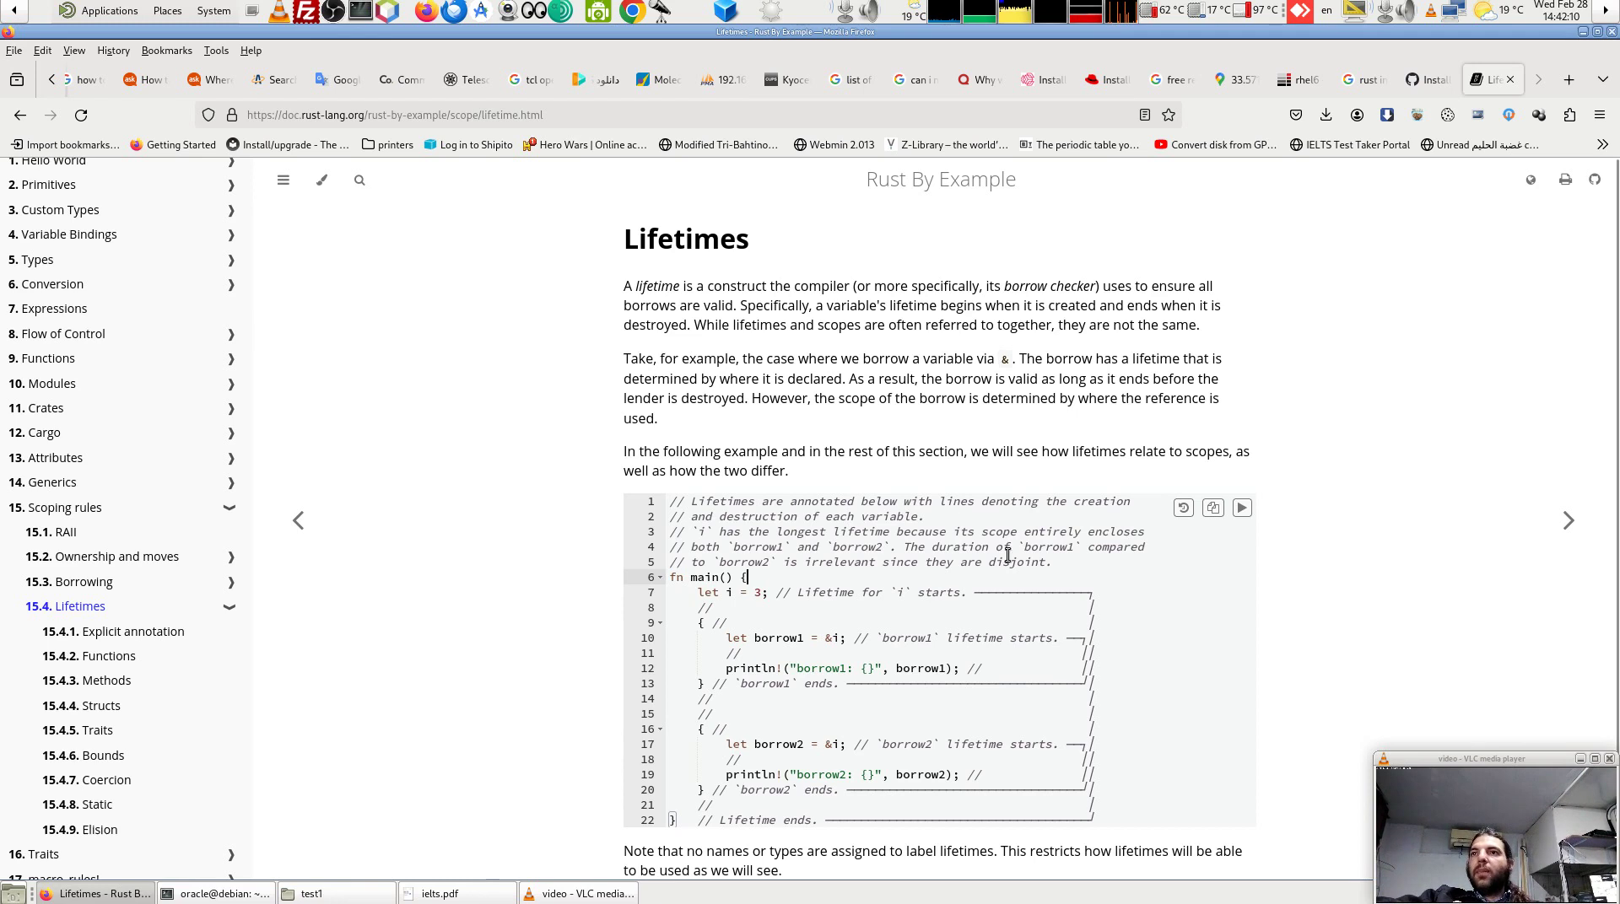
Highlight i's lifetime marker on code line 7, deselect it, and bring the whole example into view
{"action": "left_click_drag", "start_coordinate": [974, 592], "coordinate": [1094, 592]}
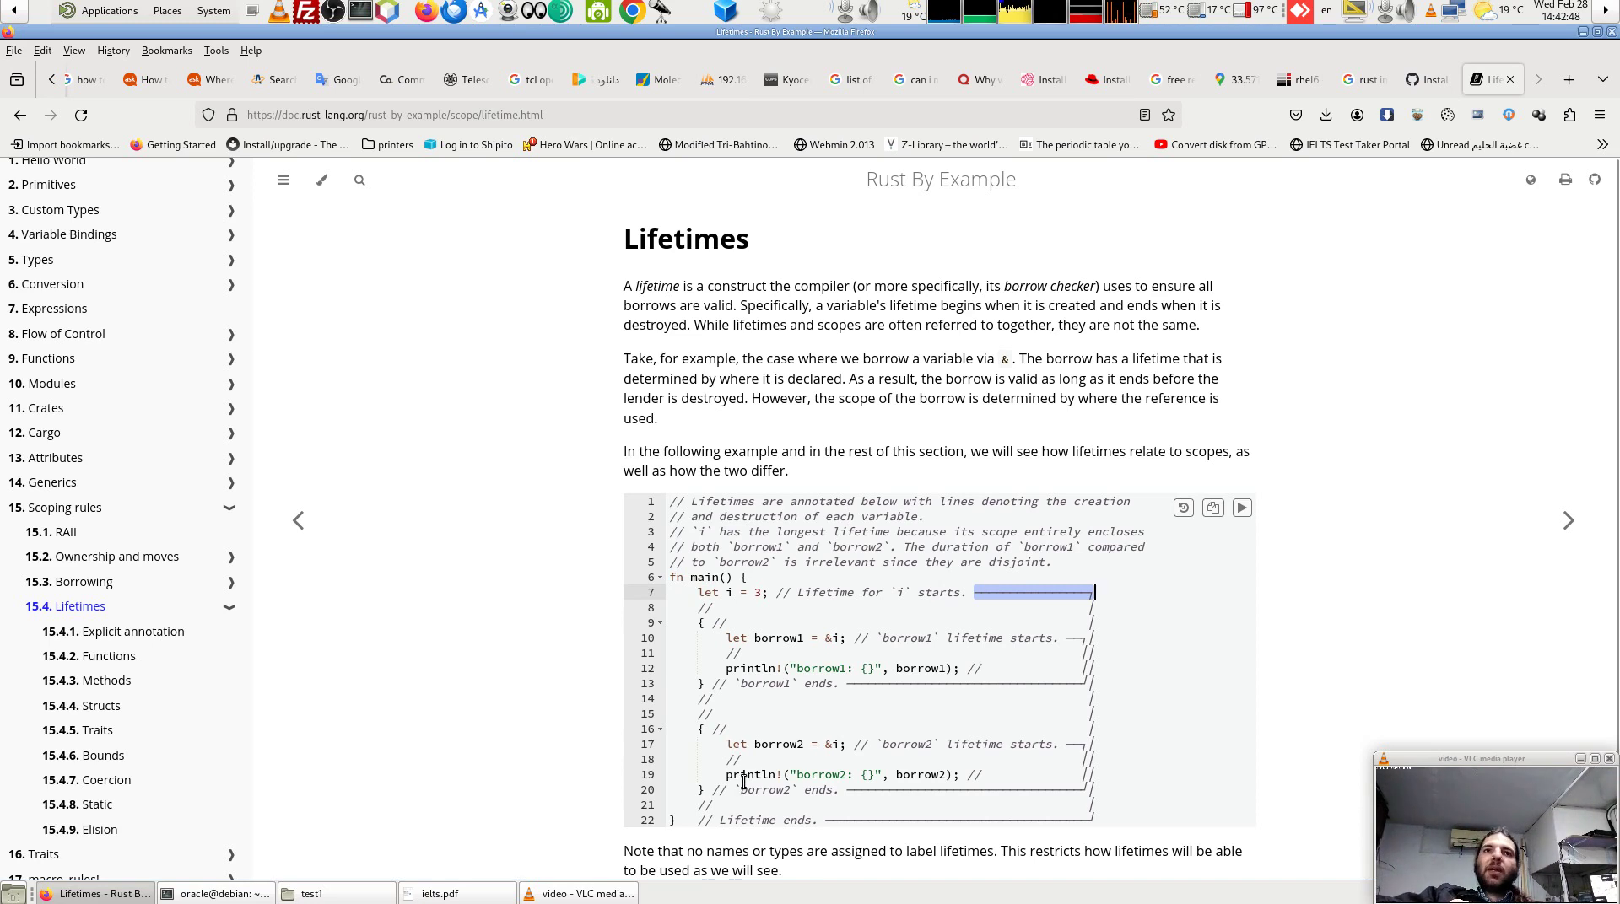
{"action": "left_click", "coordinate": [743, 581]}
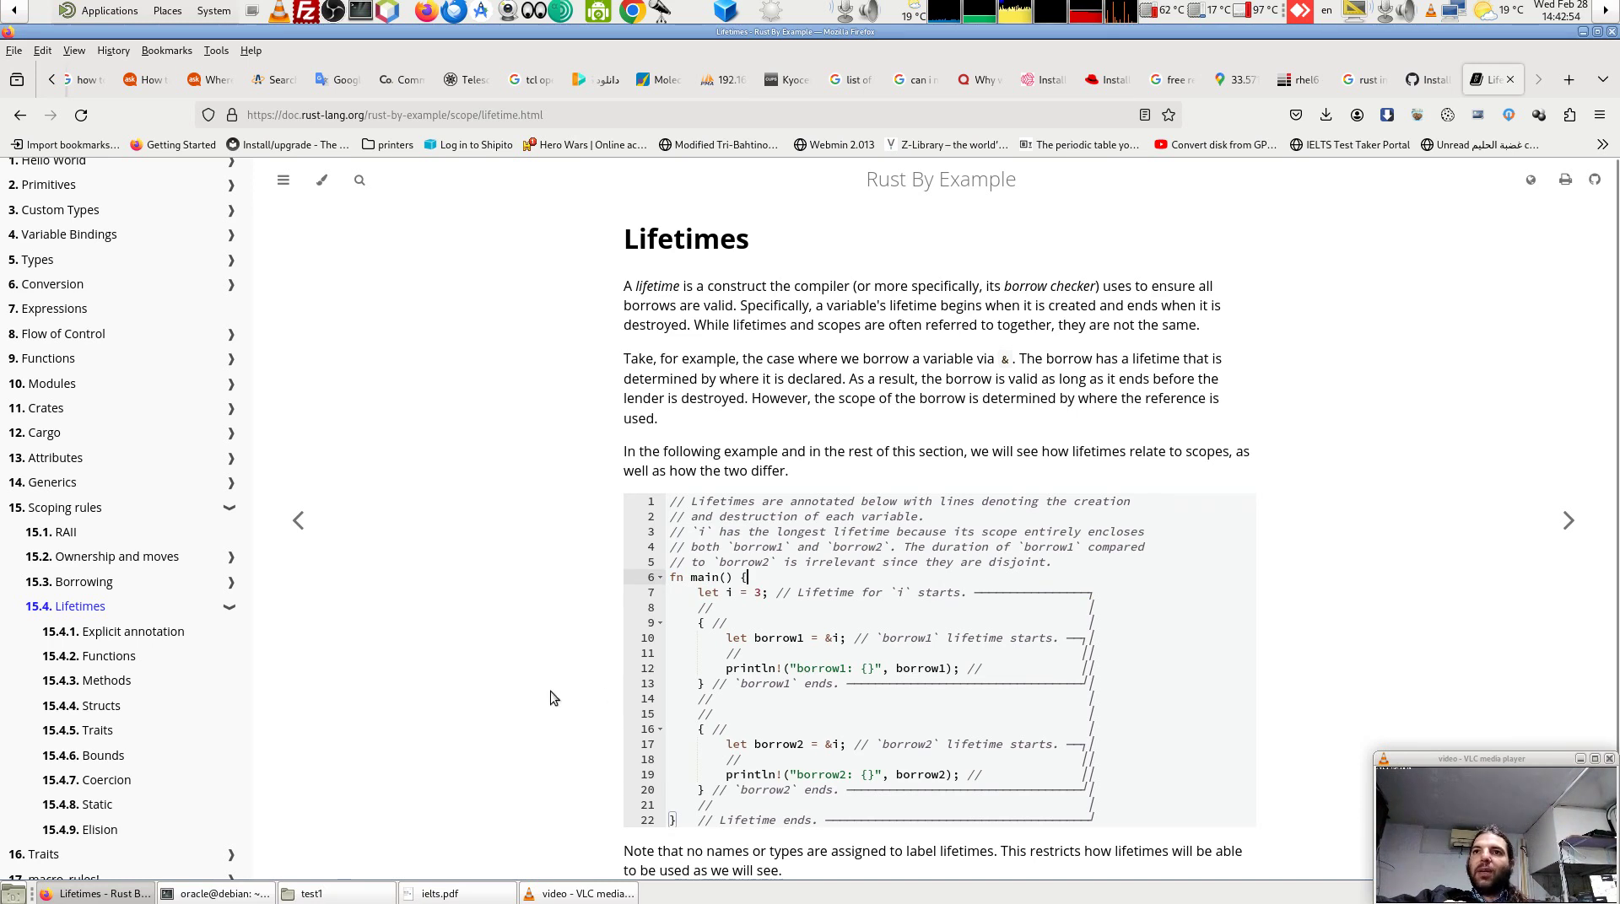
{"action": "scroll", "coordinate": [552, 698], "scroll_direction": "down", "scroll_amount": 1}
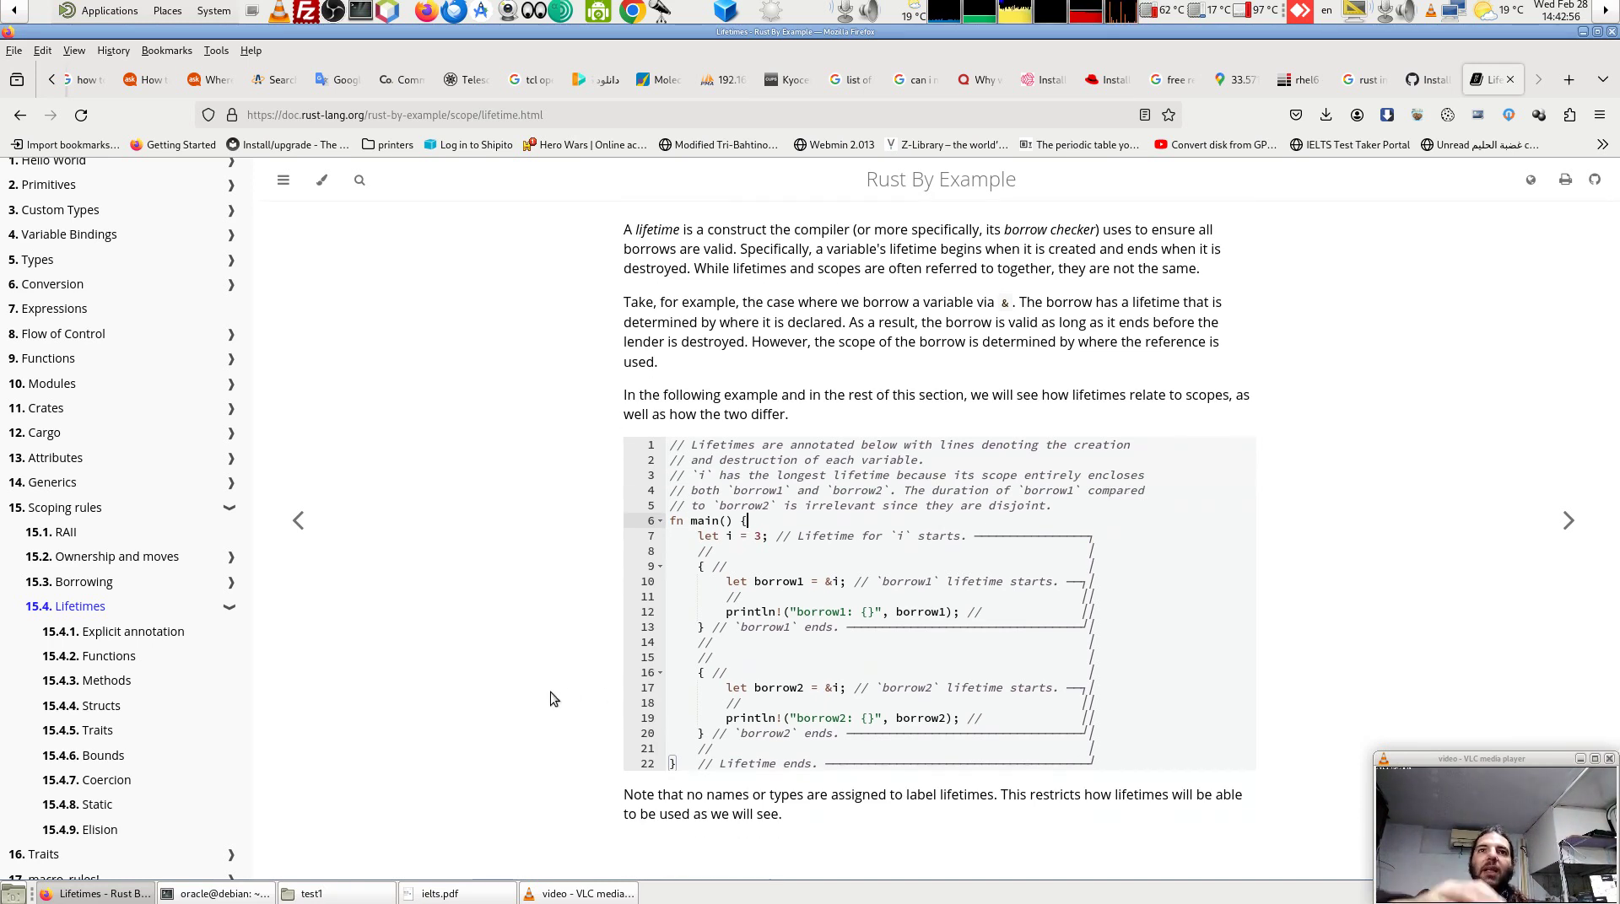